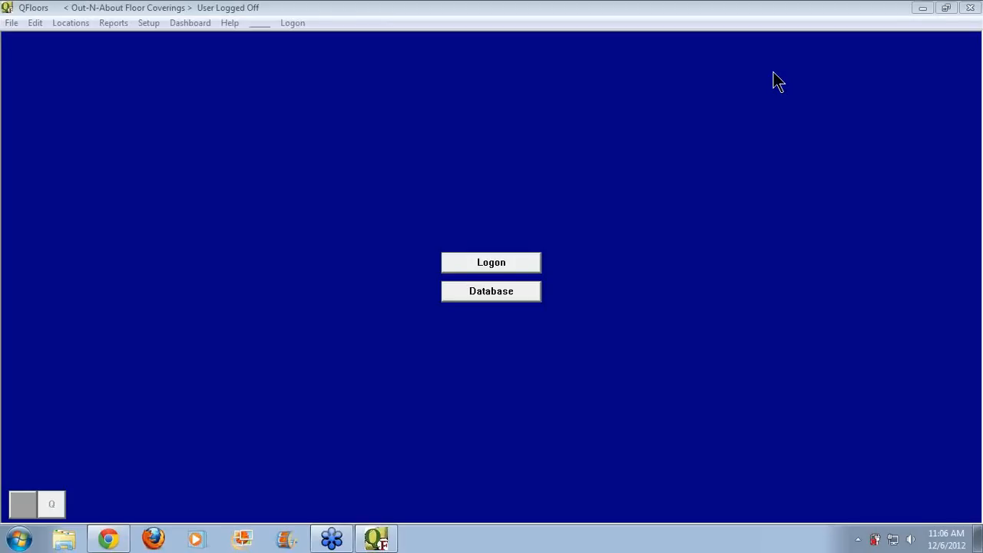
Attempt a logon with a user name and password, then dismiss the invalid logon warning
left_click(527, 263)
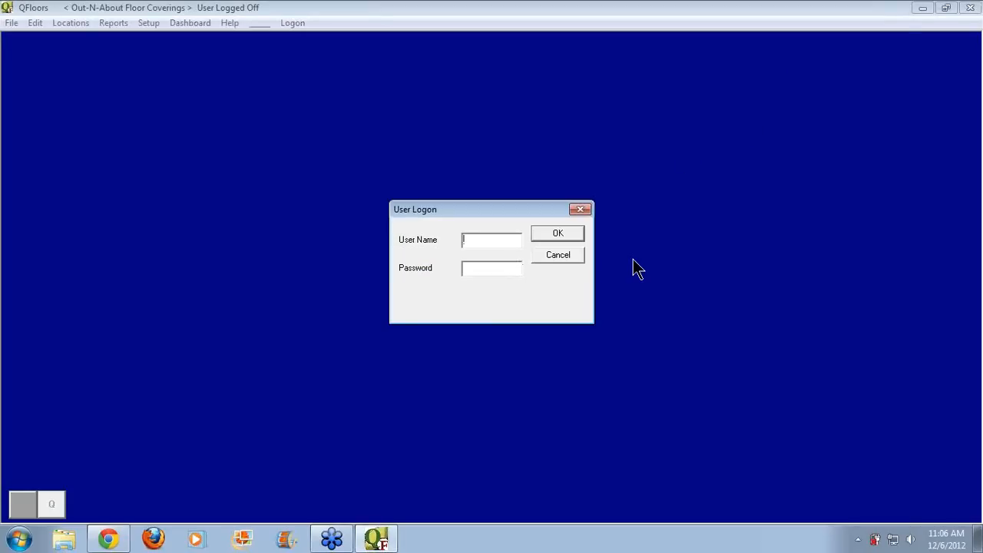
type("qfloors")
key("Tab")
type("*****")
key("Return")
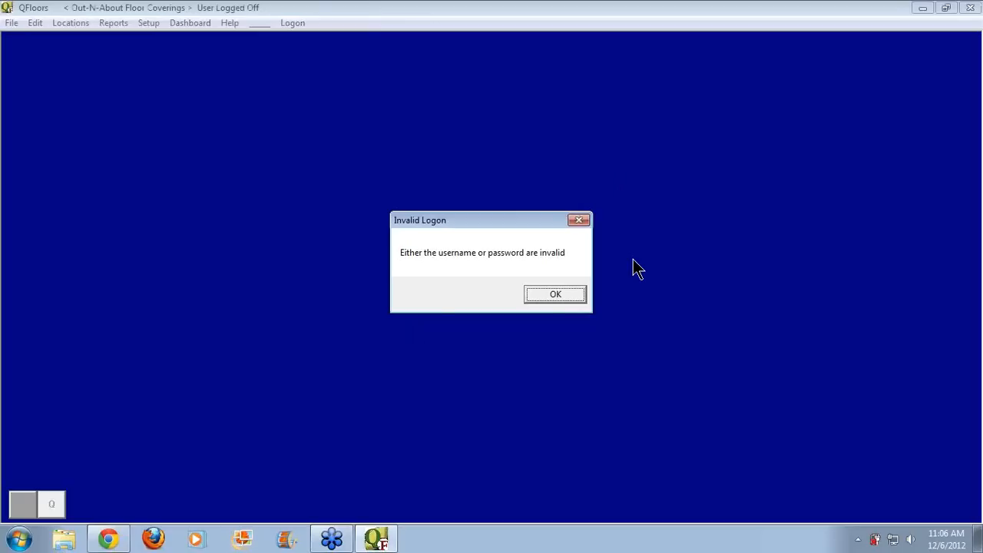
key("Return")
key("Return")
left_click(576, 255)
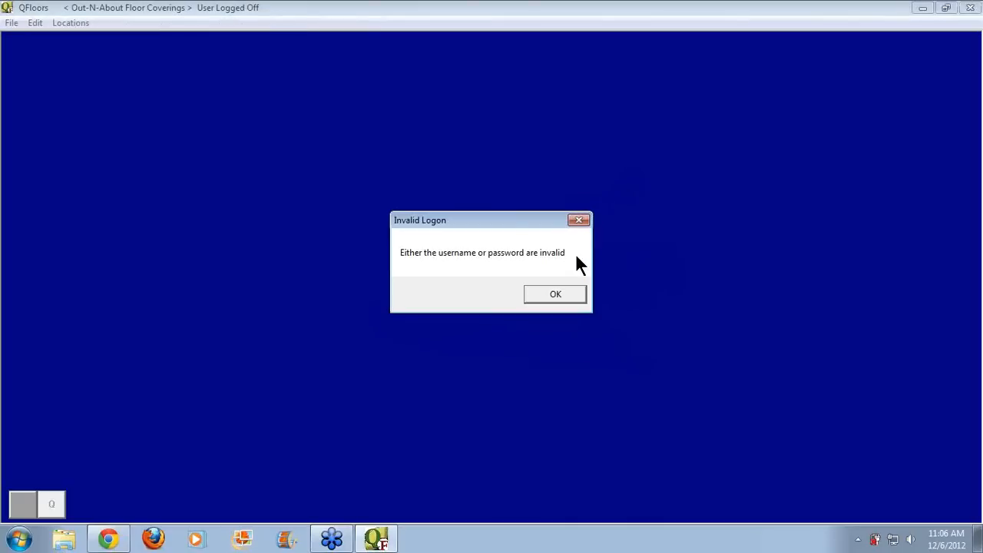
left_click(553, 296)
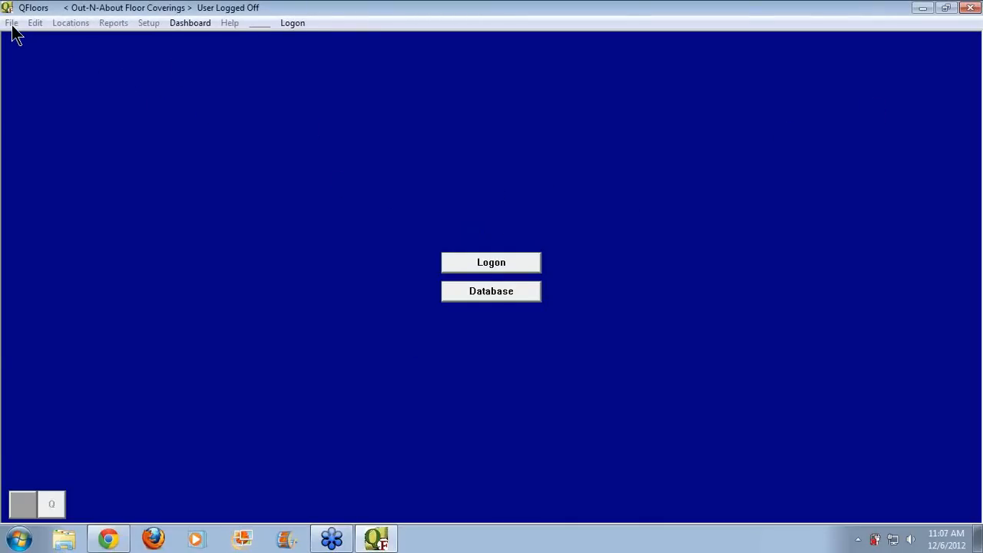
Open QFloorsA.mdb from the SB > Data > Working6x folder and dismiss the access message
left_click(484, 293)
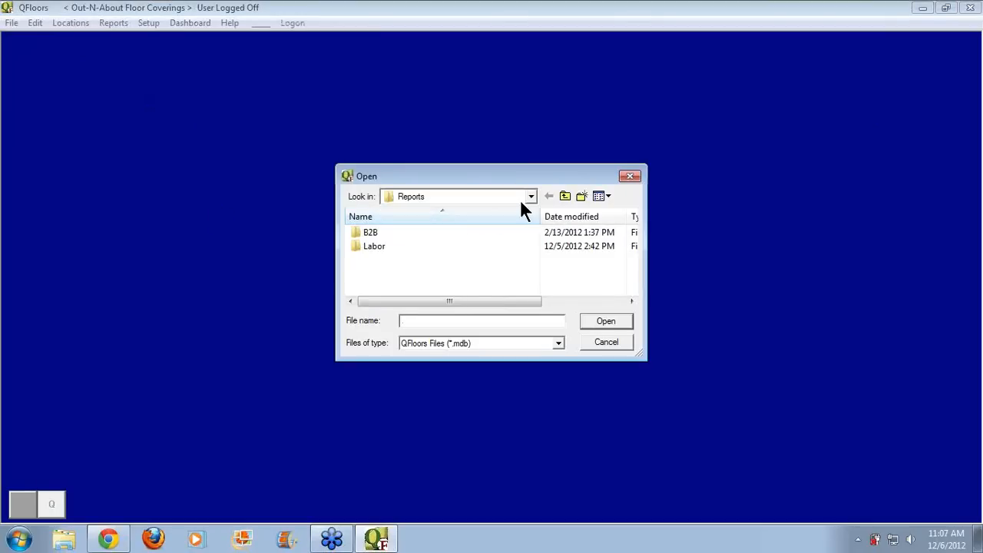
left_click(564, 196)
left_click(564, 196)
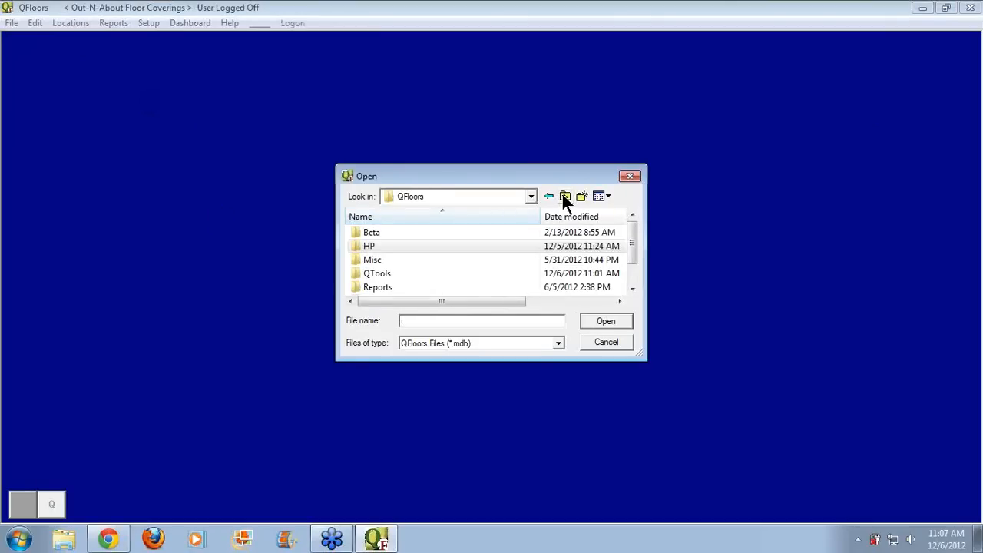
scroll(632, 261, "down", 1)
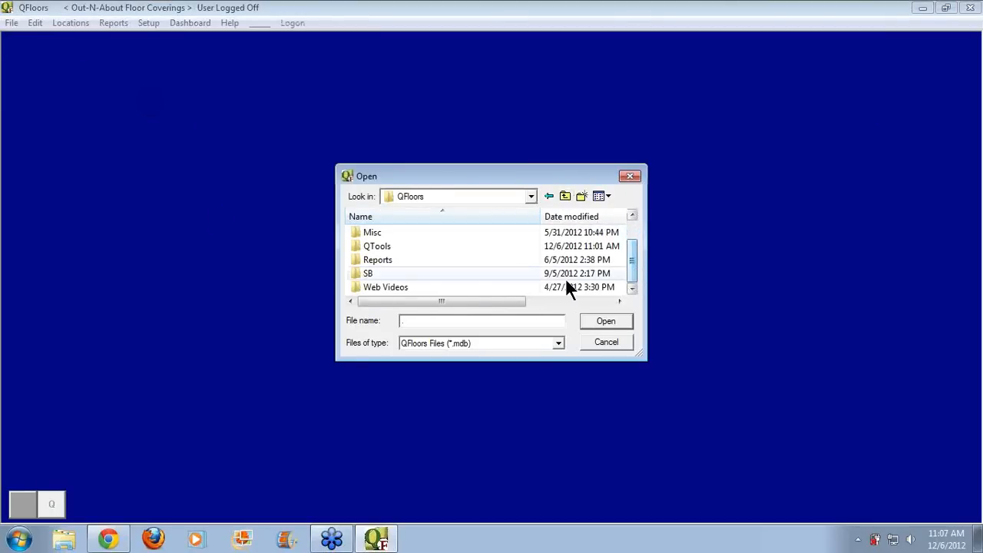
double_click(405, 272)
double_click(379, 246)
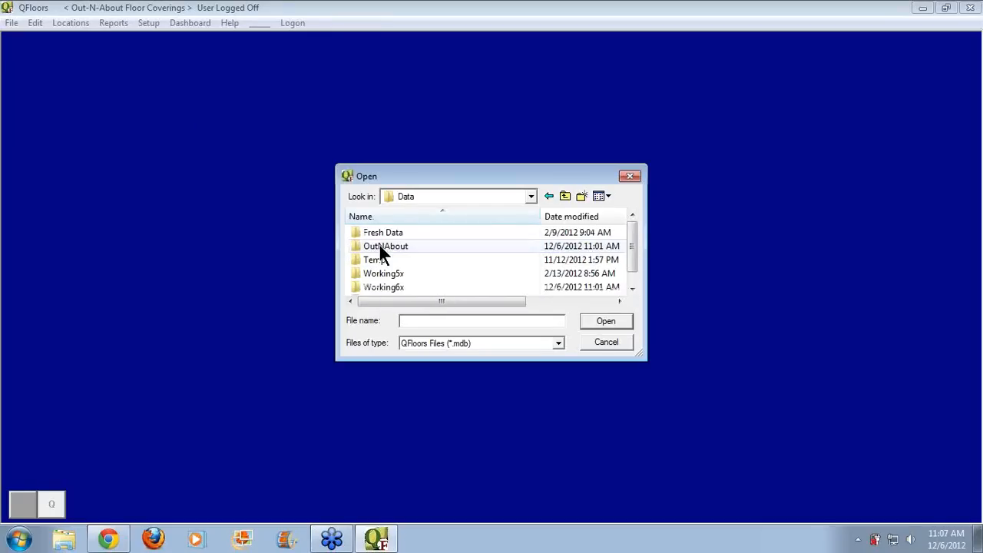
double_click(409, 287)
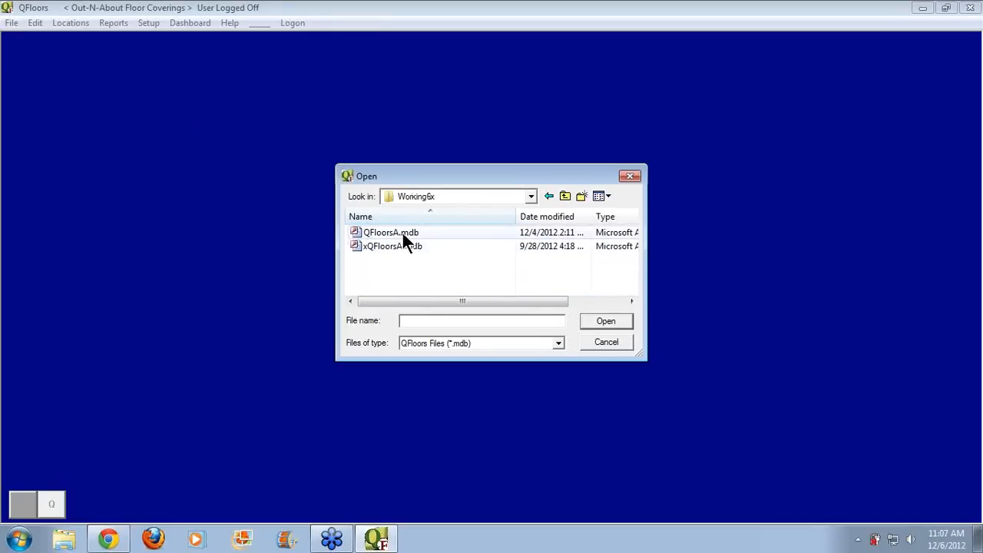
left_click(406, 232)
double_click(407, 232)
left_click(590, 295)
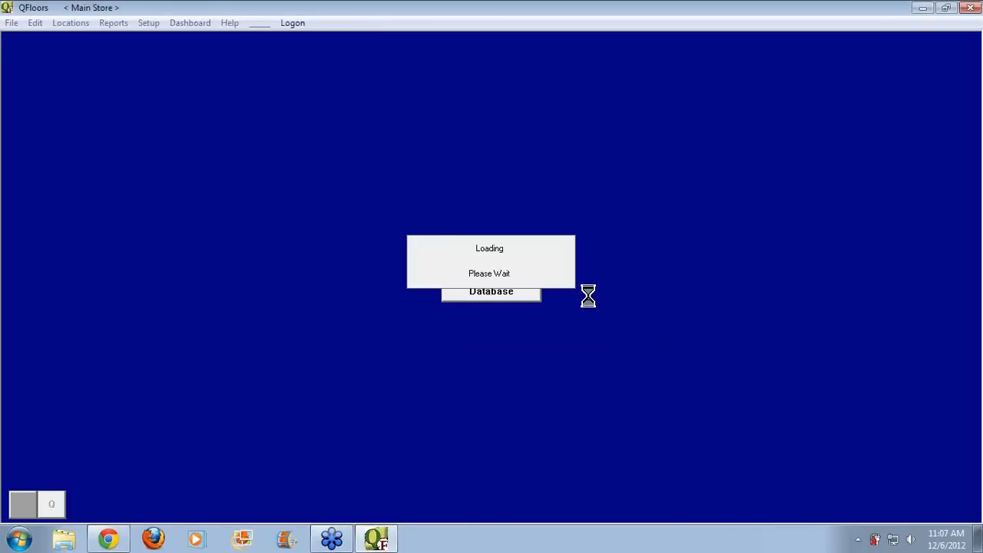
Log on to the database with the user name and password
left_click(523, 270)
type("d")
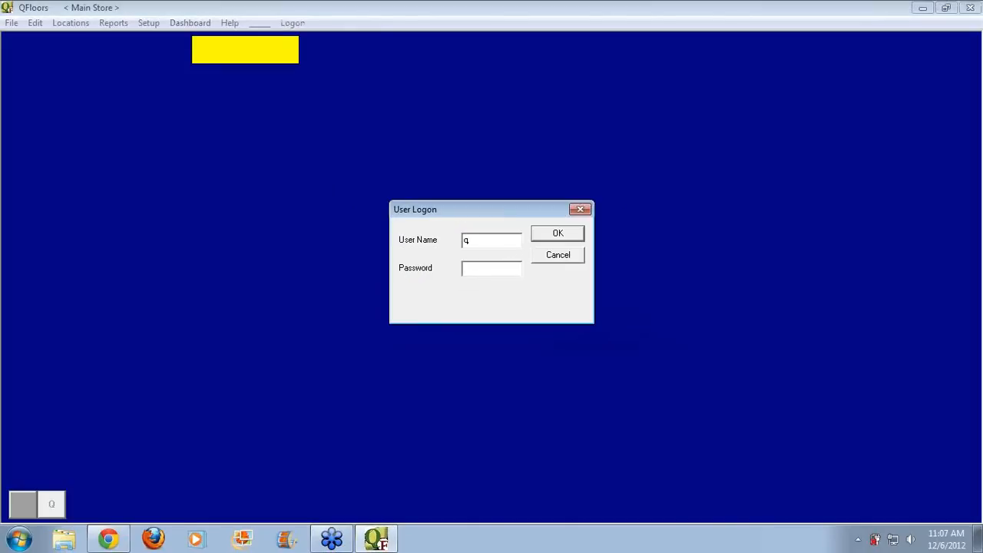
type("floors")
key("Tab")
type("*******")
key("Return")
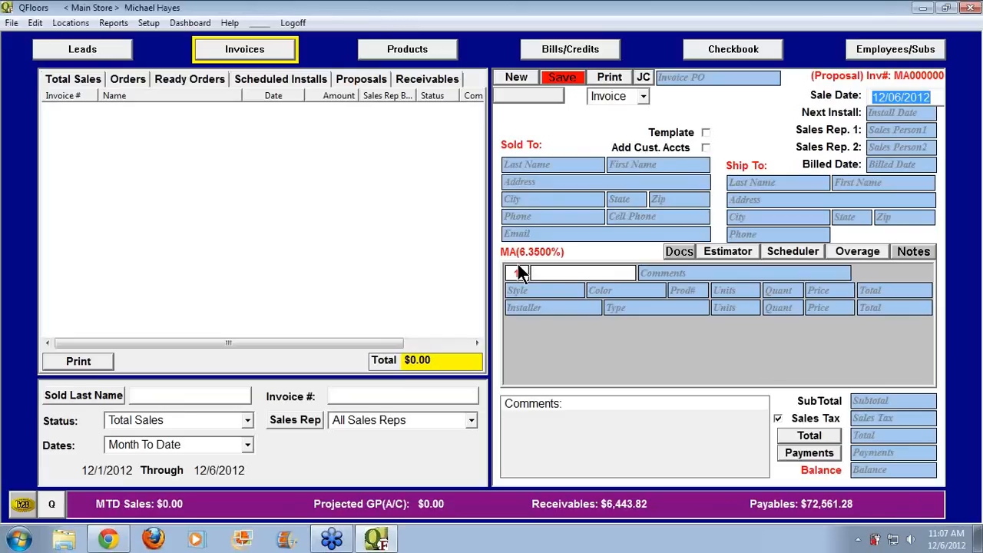
List invoices for All Dates, then switch to the Products list totalling $137,642.23
left_click(200, 441)
type("a")
key("Return")
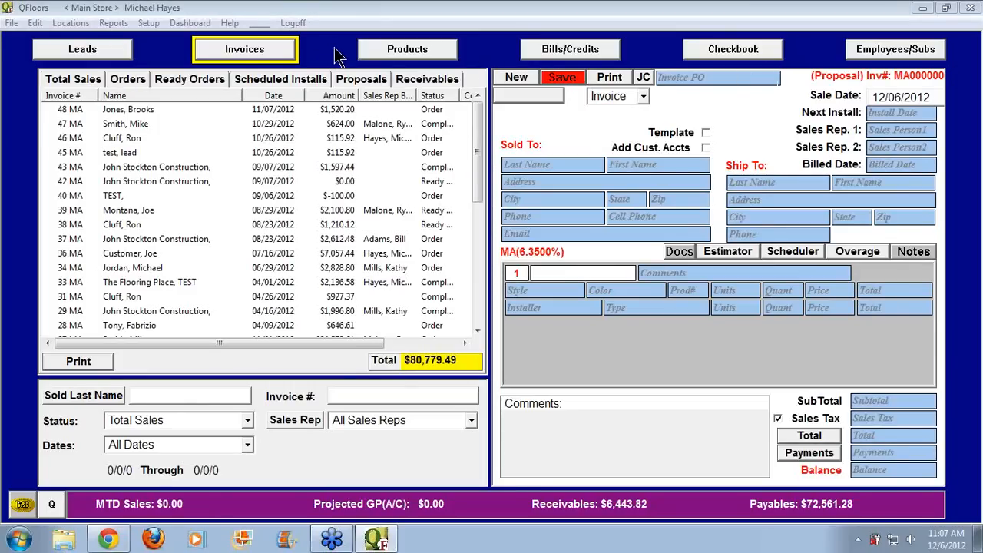
left_click(397, 49)
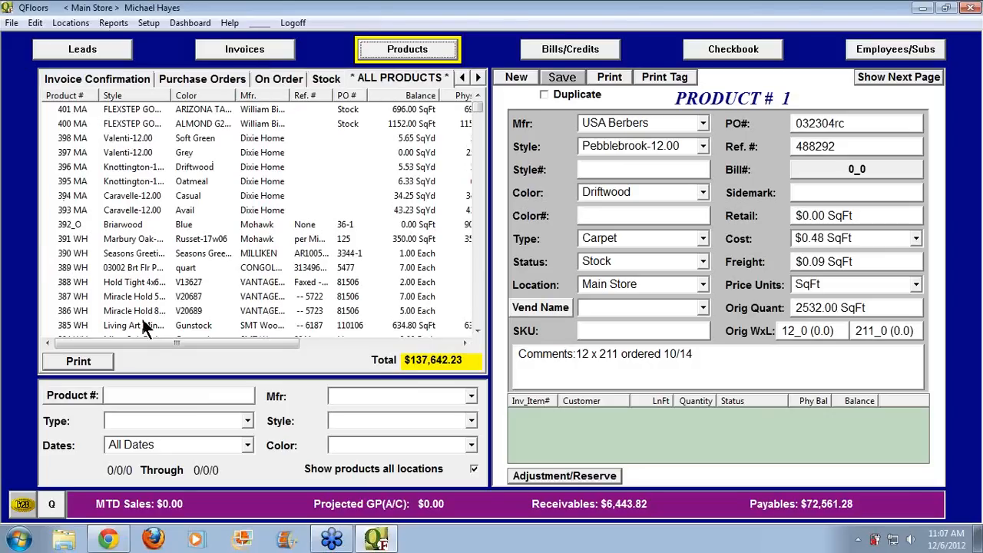
Review product 391 WH's detail pages, keep its status Stock, and list Purchase Orders
left_click(74, 239)
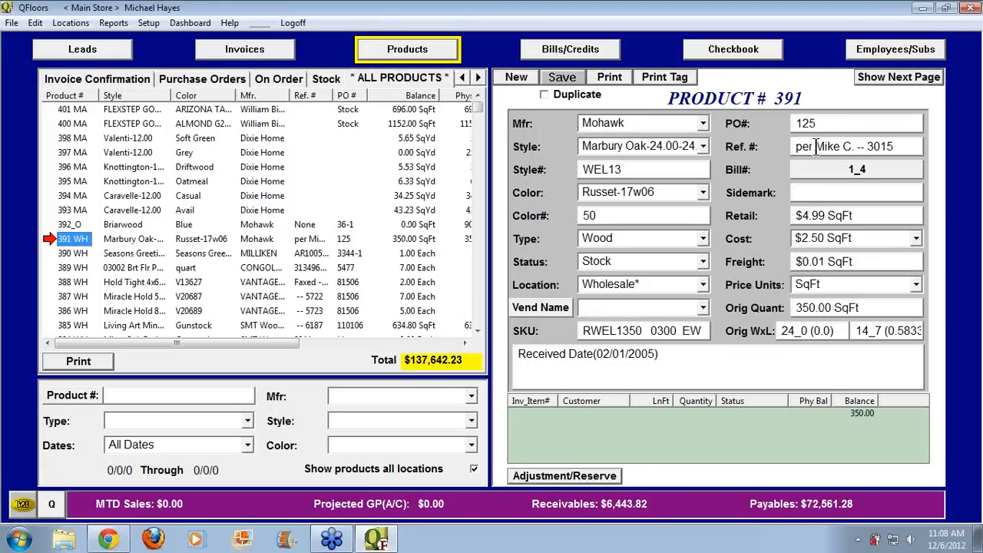
left_click(873, 78)
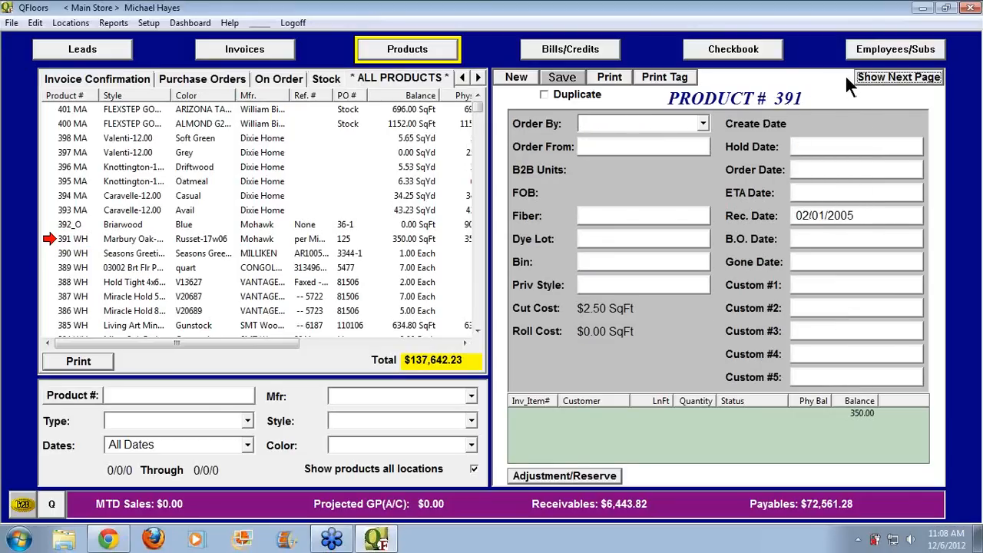
left_click(866, 77)
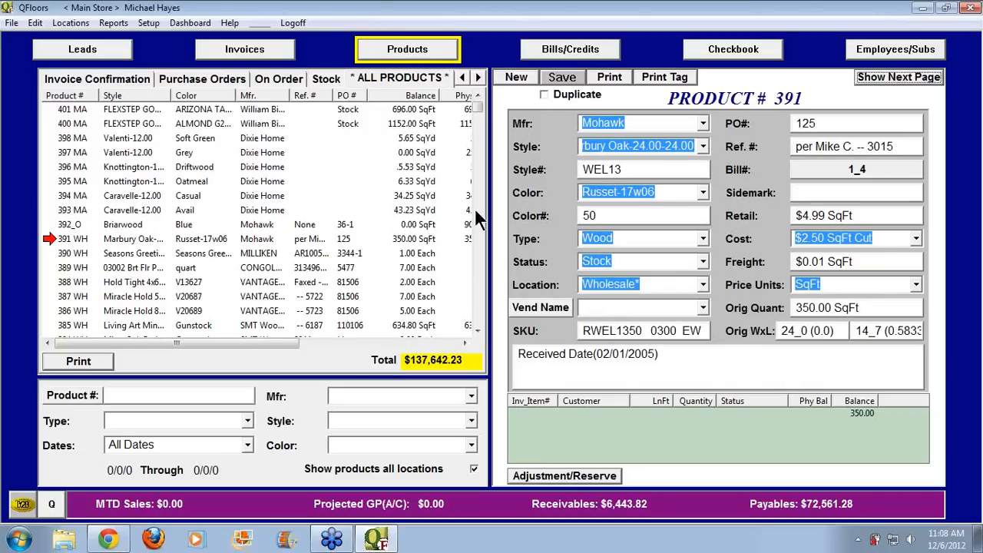
left_click(702, 261)
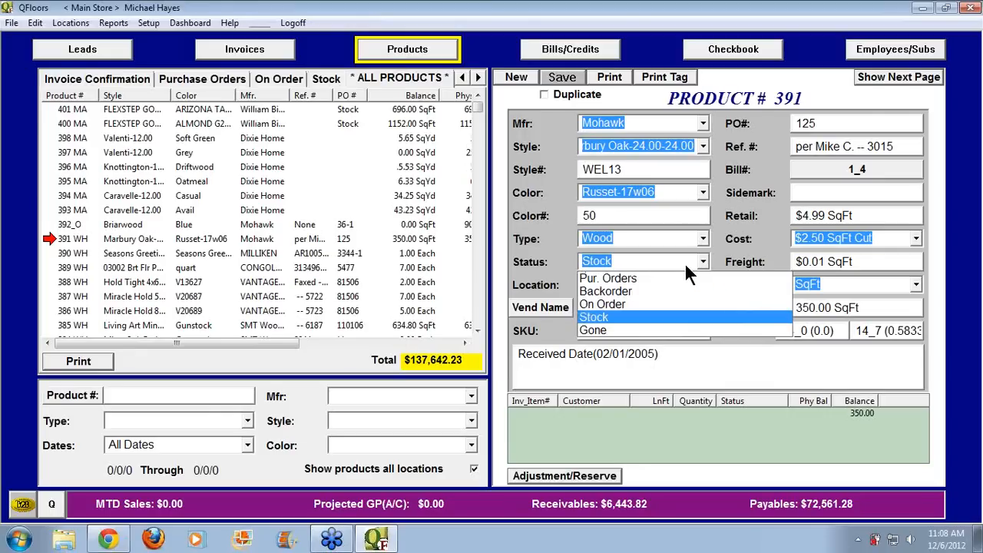
left_click(520, 191)
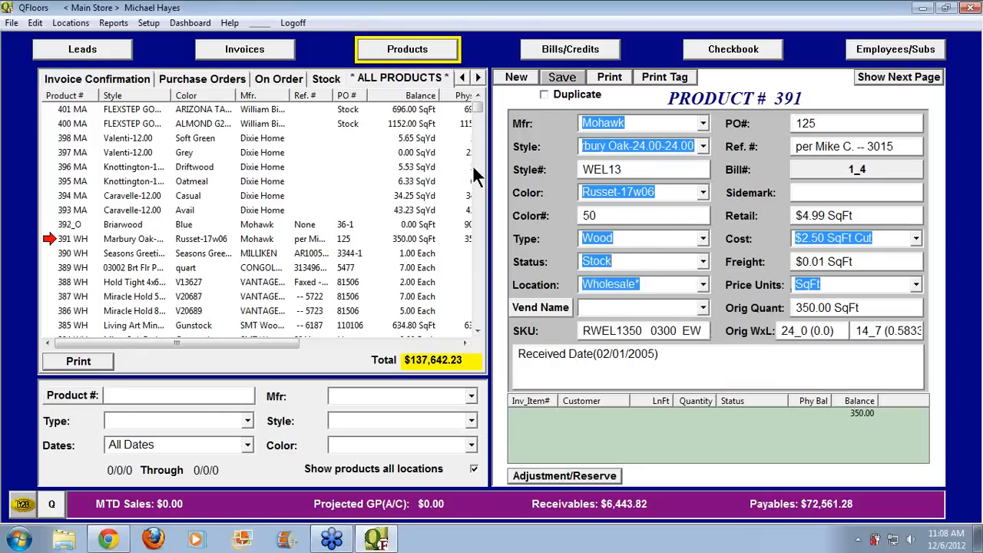
left_click(205, 80)
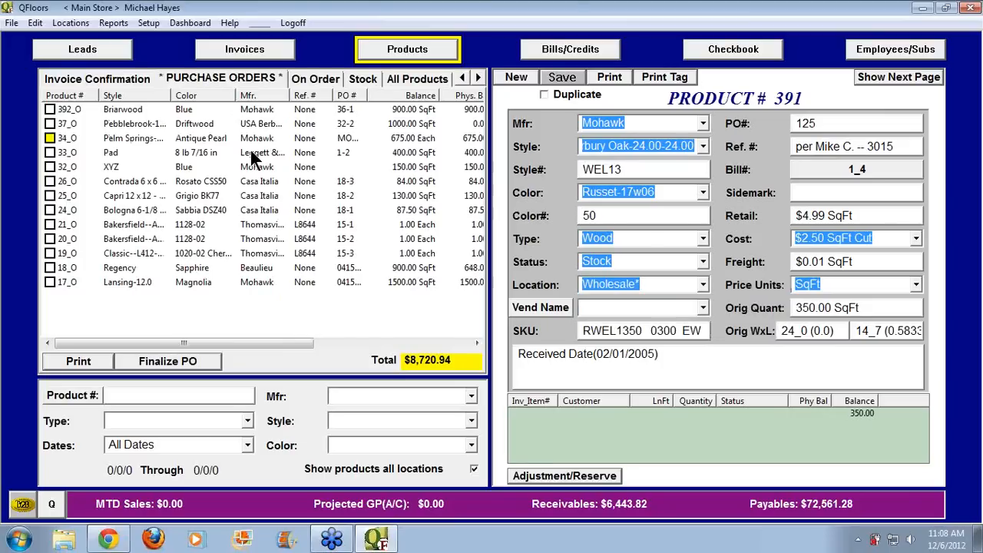
Switch from the On Order list to the Stock product list
left_click(312, 83)
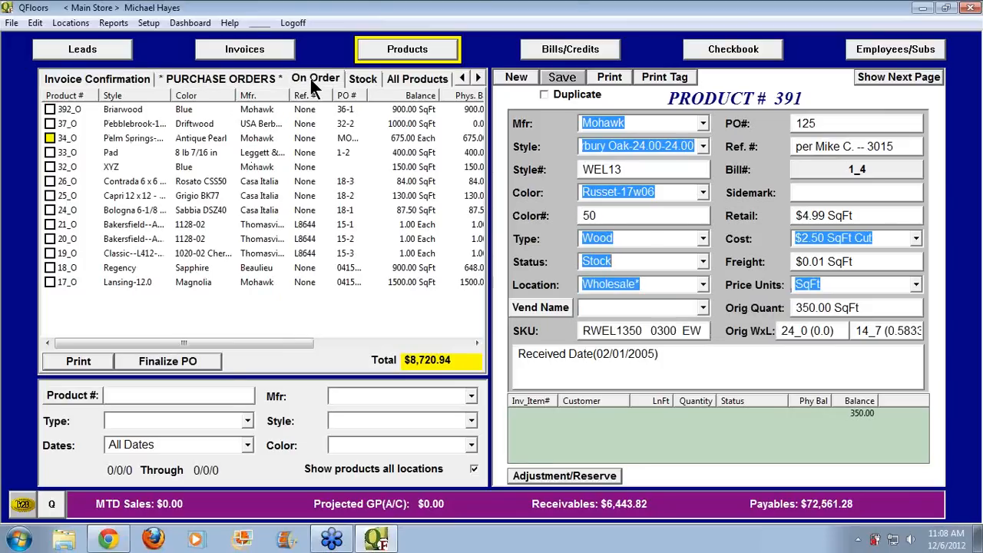
left_click(351, 77)
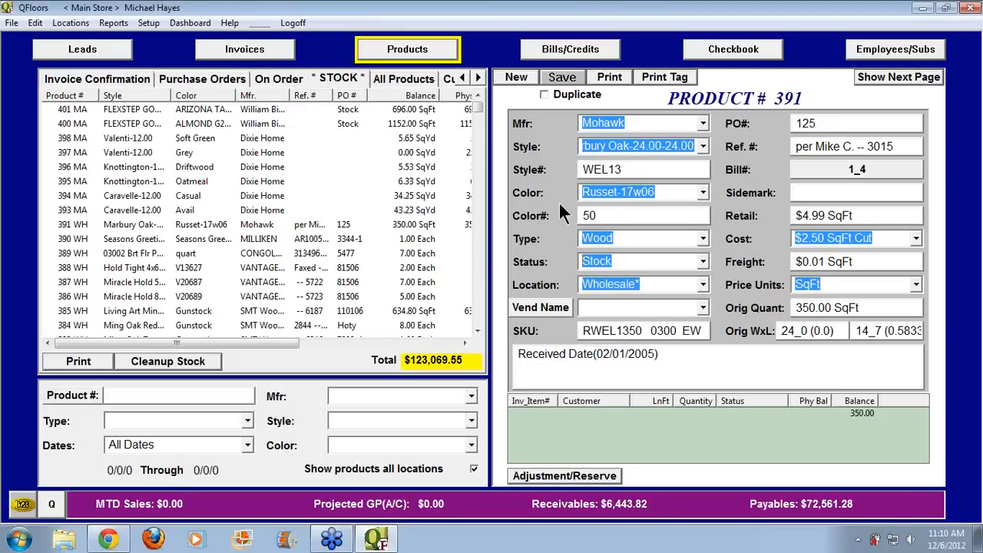
Start a new product from Witex in the Town & Country Laminate - 23.8 SF/Ctn style
left_click(519, 76)
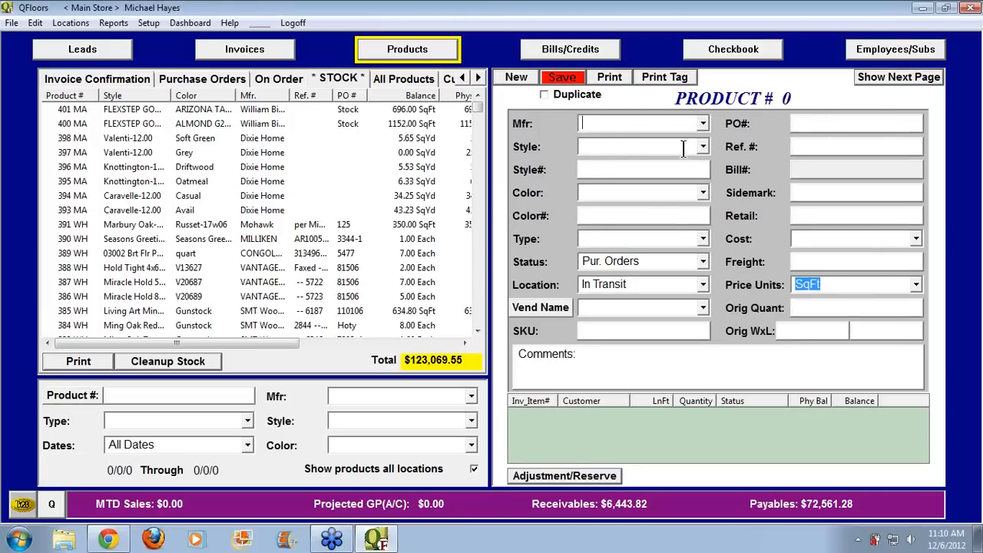
left_click(701, 123)
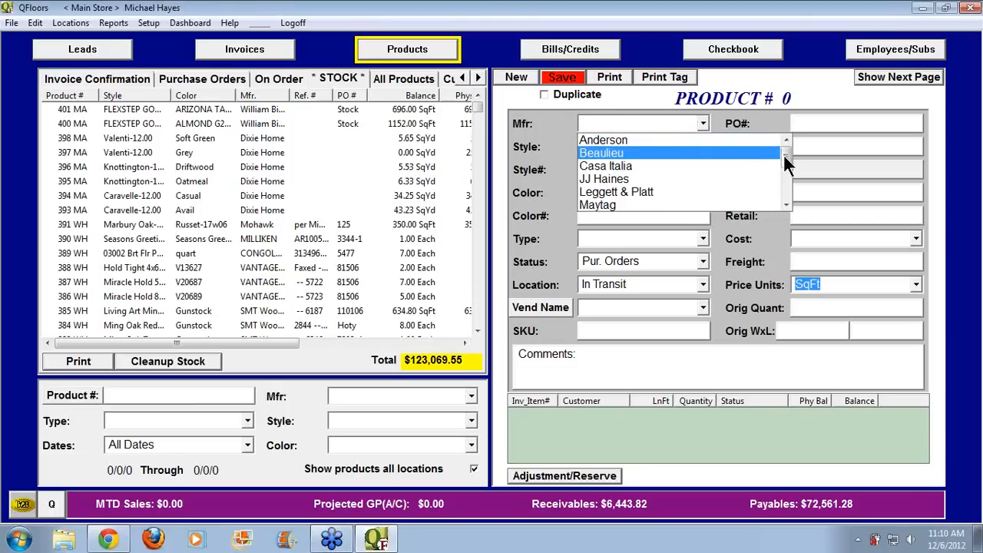
mouse_move(784, 156)
left_mouse_down()
mouse_move(784, 190)
mouse_move(784, 156)
left_mouse_up()
left_click(679, 124)
type("Witex")
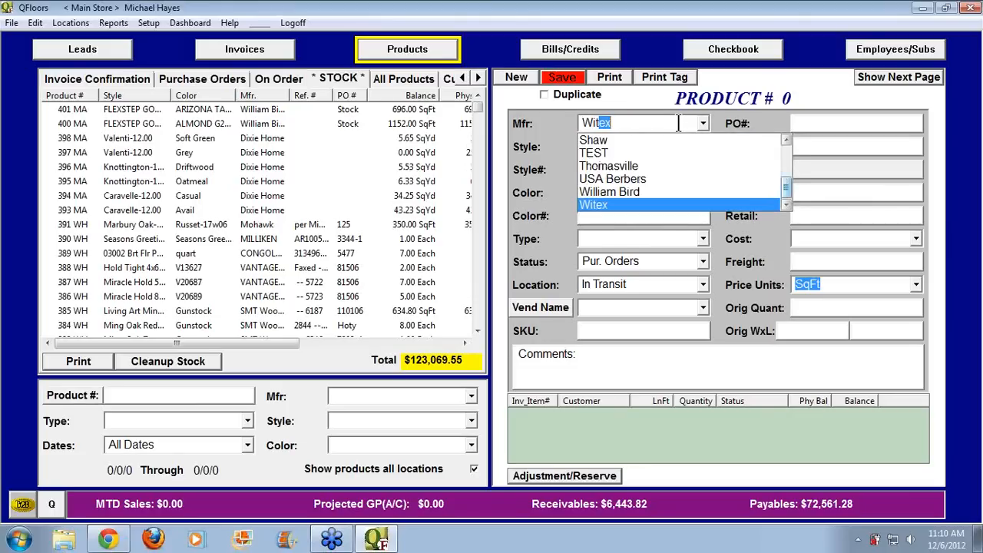
key("Tab")
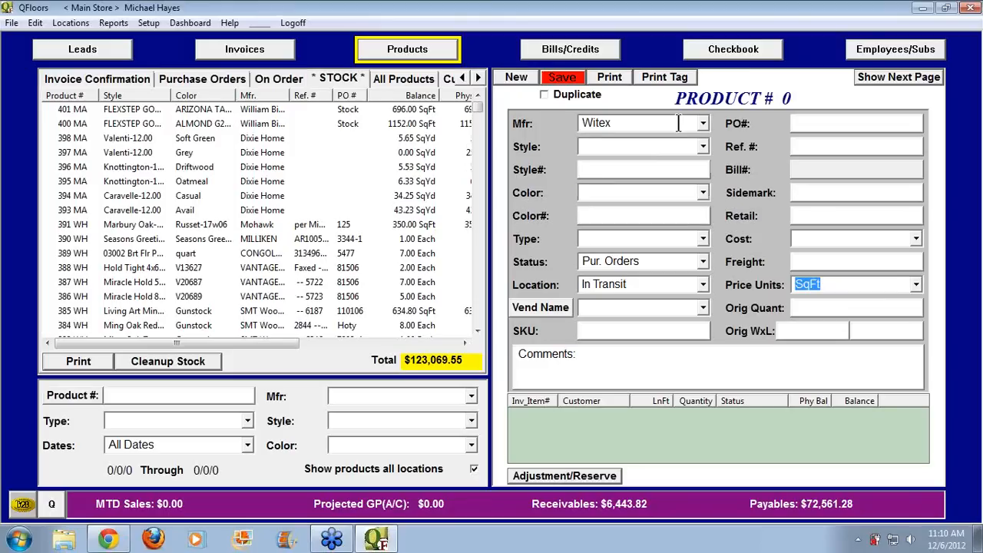
left_click(703, 147)
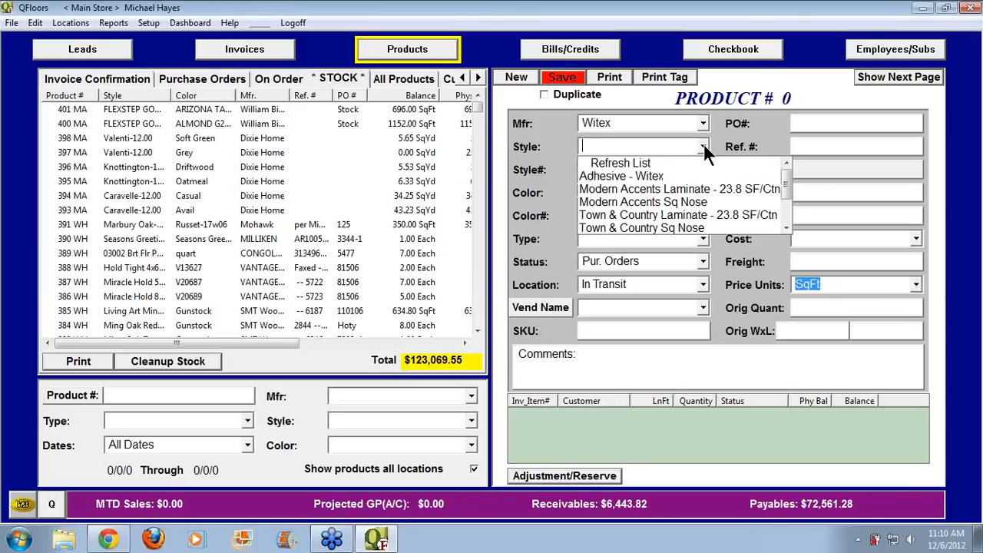
left_click(700, 214)
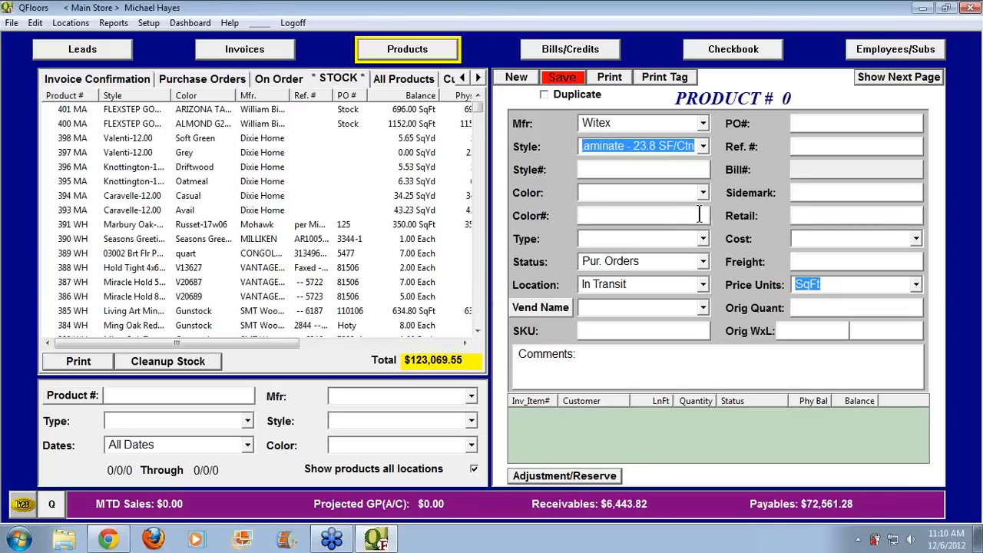
key("Tab")
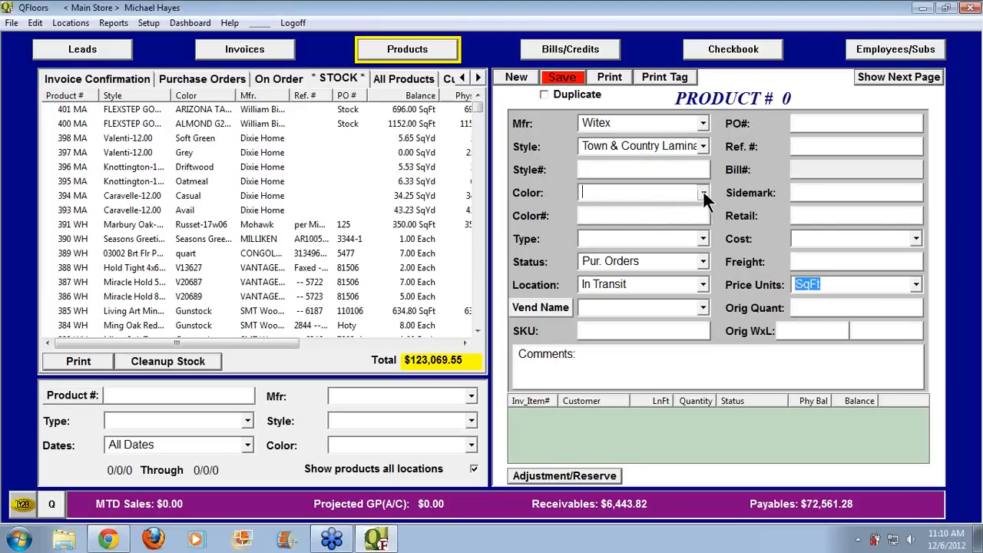
Set the product colour to Traditional Oak, letting size and prices auto-fill
left_click(704, 193)
left_click(688, 212)
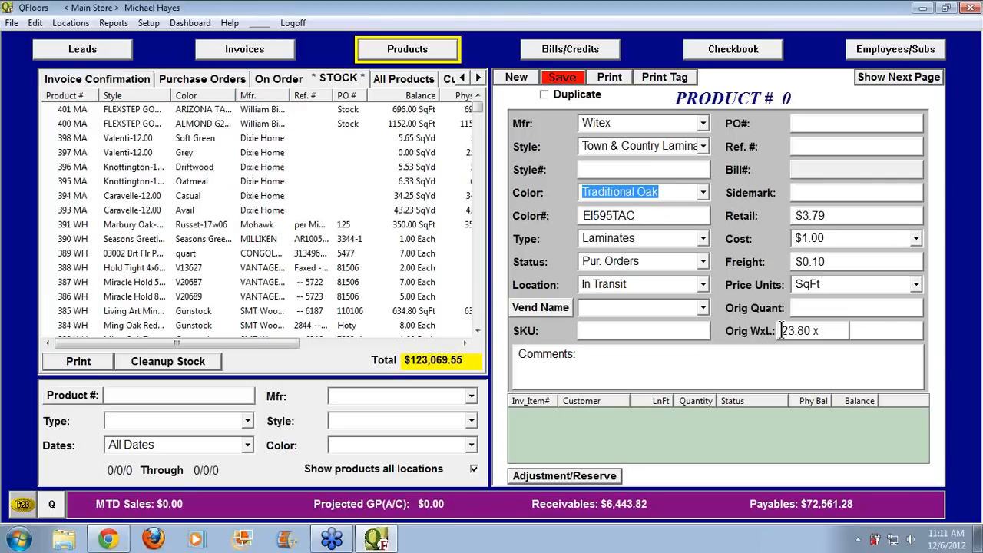
mouse_move(780, 330)
left_mouse_down()
mouse_move(819, 331)
mouse_move(775, 336)
left_mouse_up()
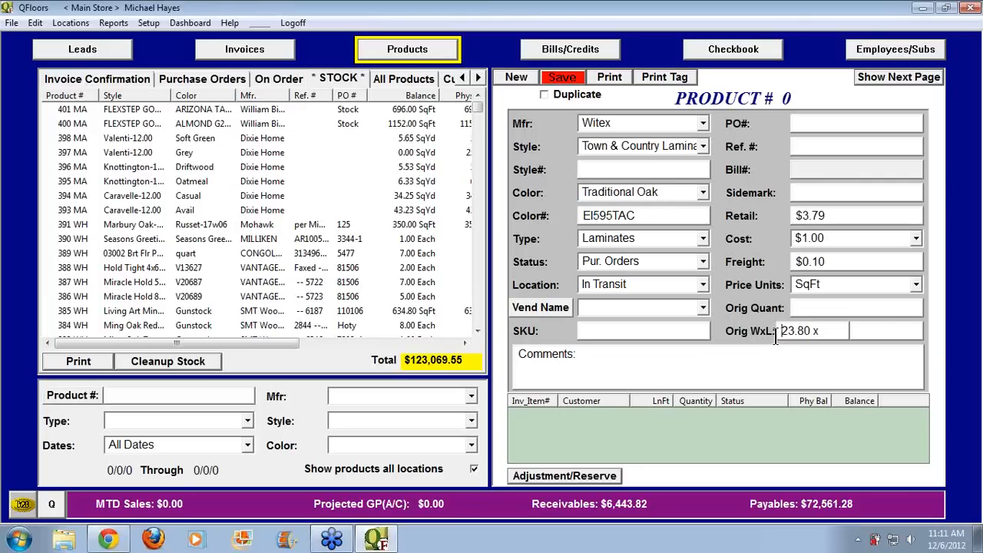
left_click(667, 192)
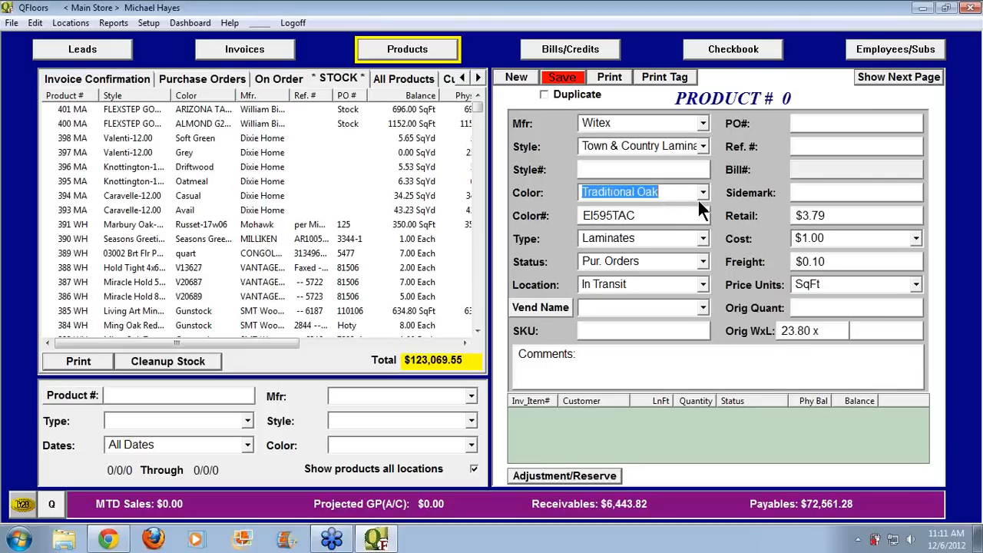
key("Tab")
key("Tab")
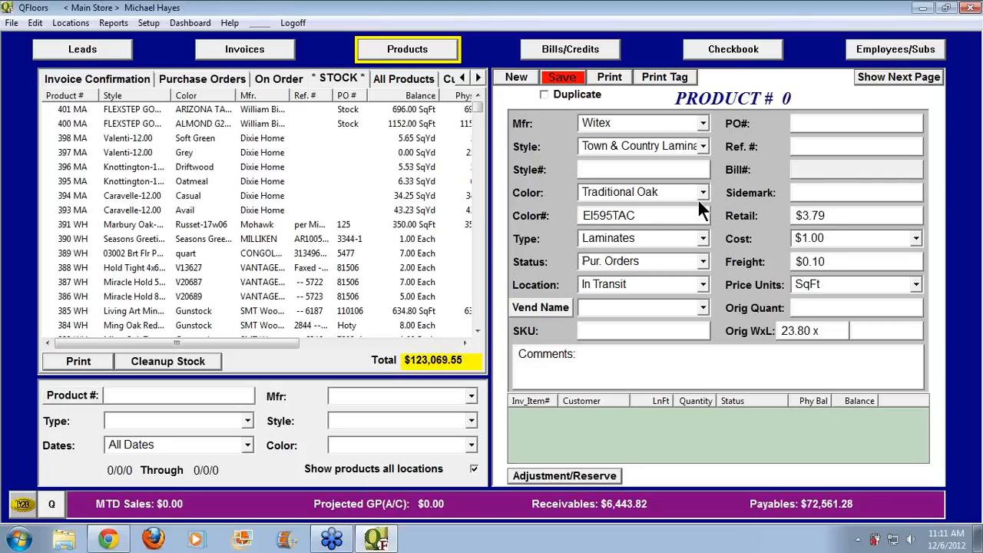
type("s")
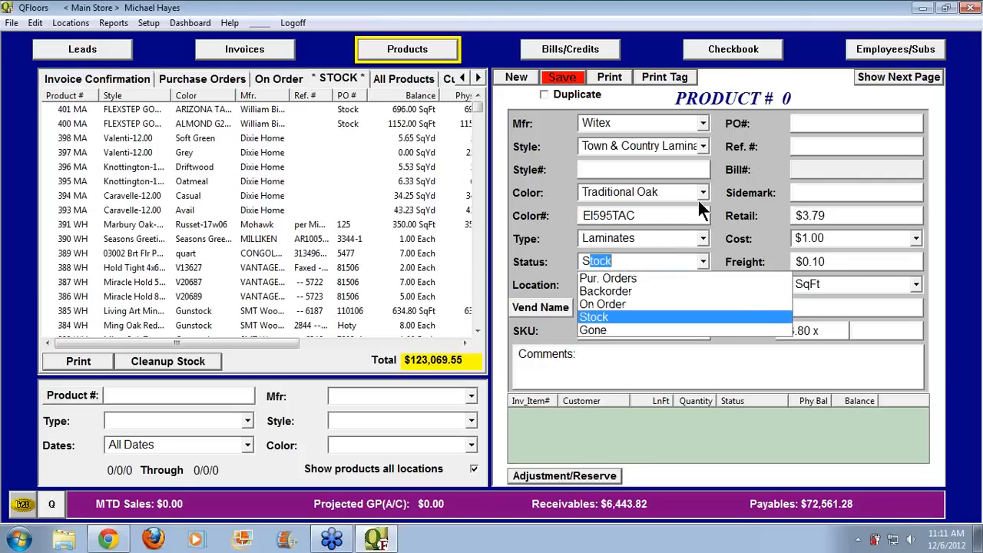
key("Tab")
left_click(642, 261)
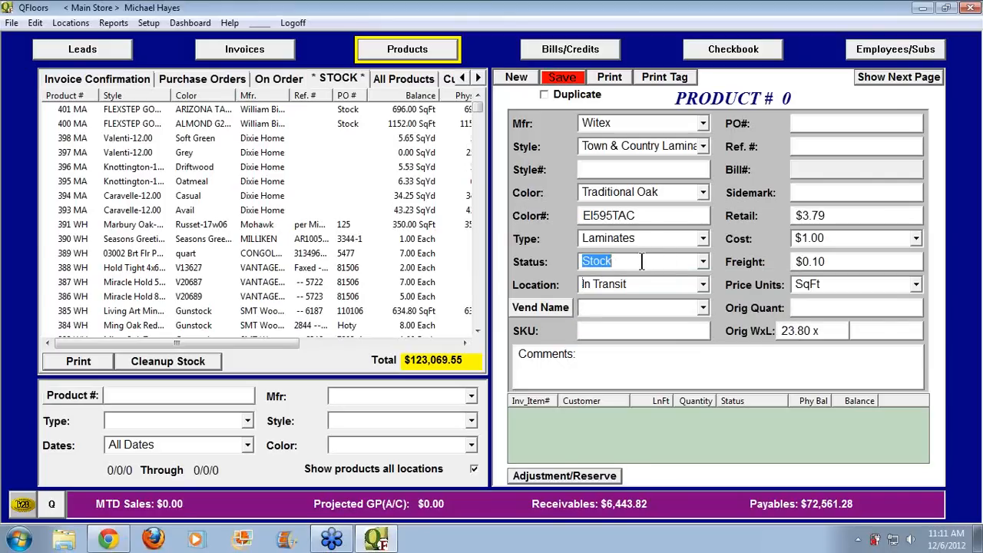
type("pu")
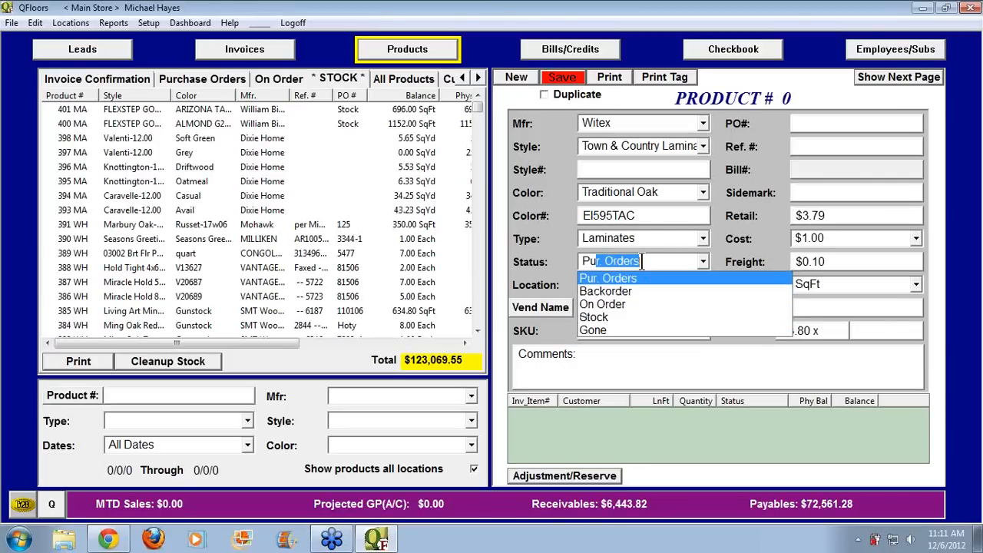
key("Tab")
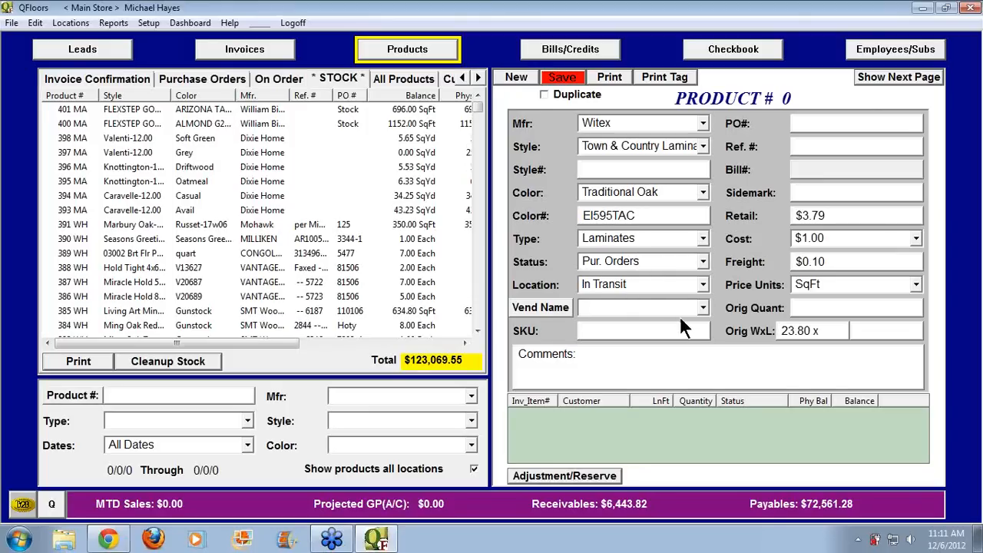
Set the laminate's Vend Name to Wilson
left_click(703, 308)
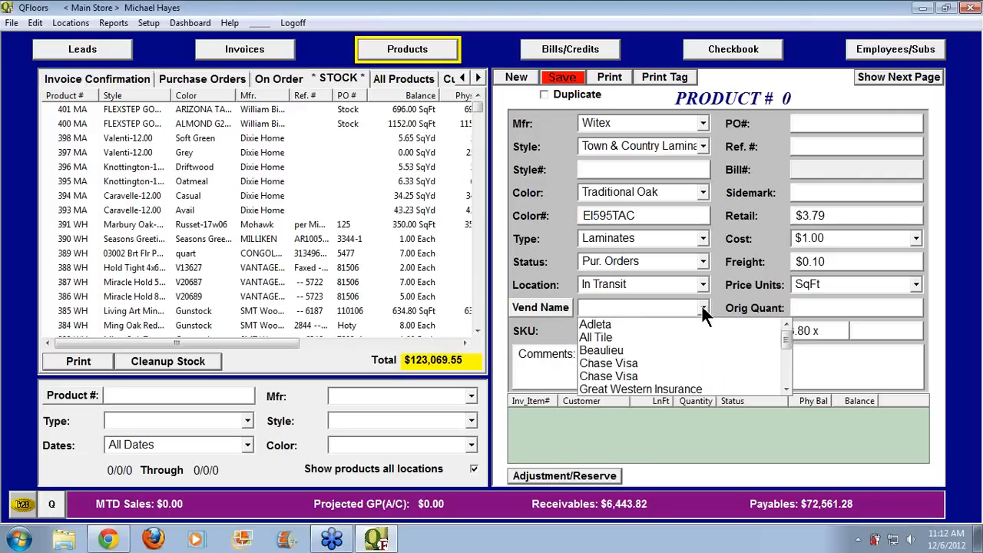
scroll(695, 321, "down", 3)
scroll(694, 350, "down", 2)
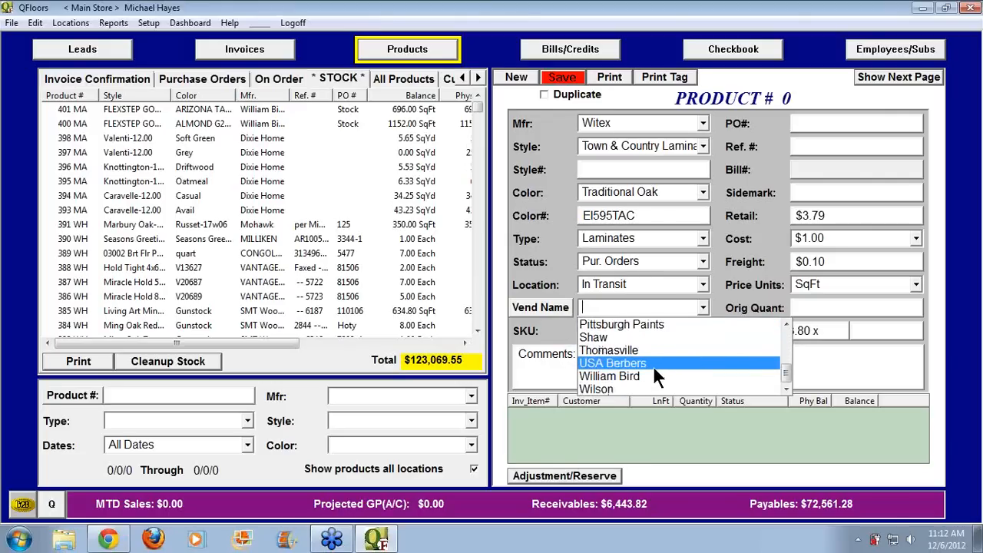
left_click(650, 386)
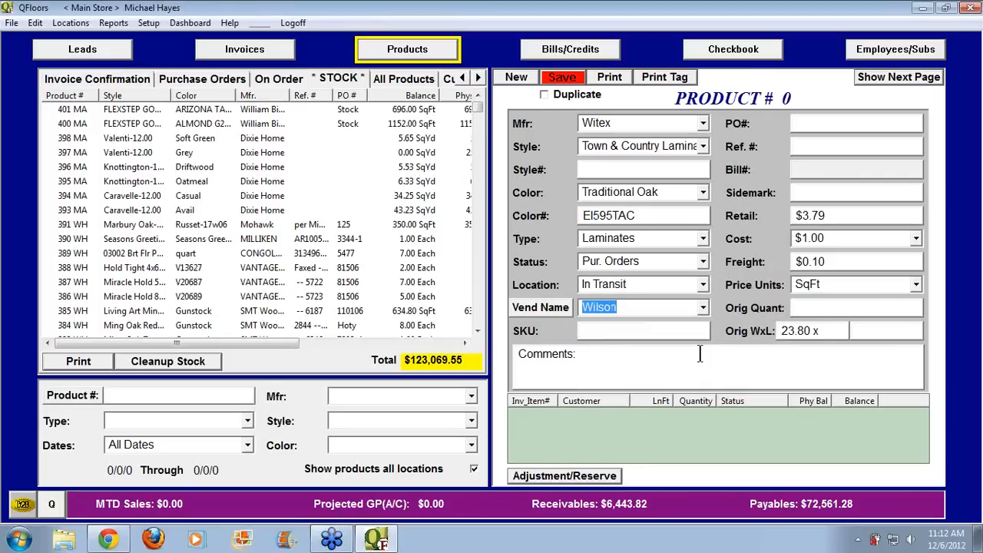
key("Tab")
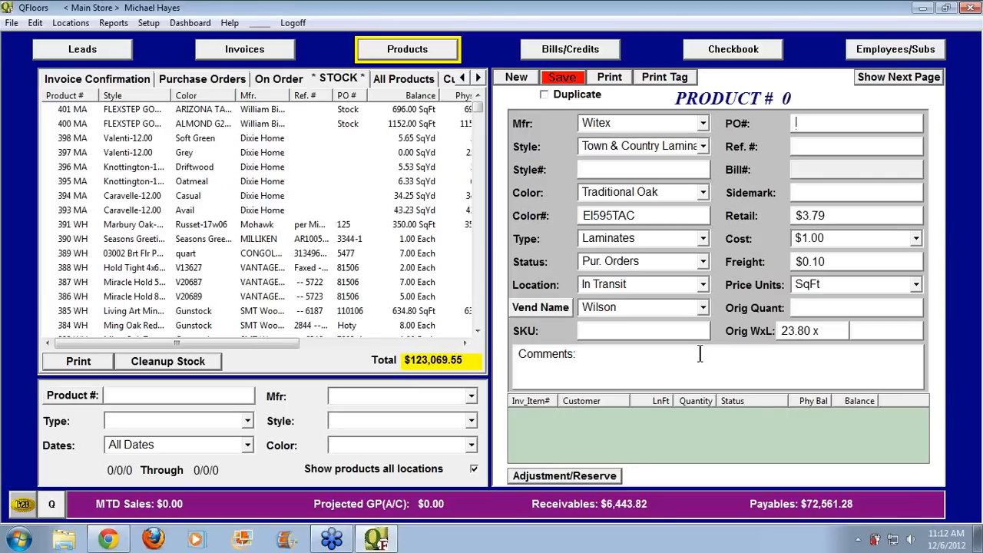
Enter 120612rc as the PO number, correcting a typo
type("122")
key("BackSpace")
type("0612")
type("rc")
Enter sidemark 'stock' and a second dimension of 25, giving 595.00 SqFt
type("stock")
key("Tab")
key("Tab")
key("Tab")
key("Tab")
key("Tab")
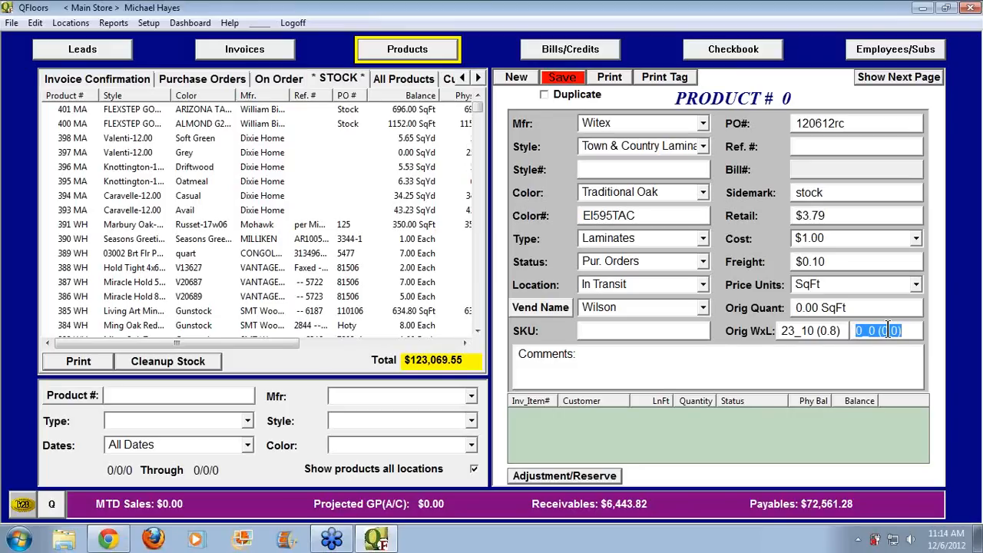
type("25")
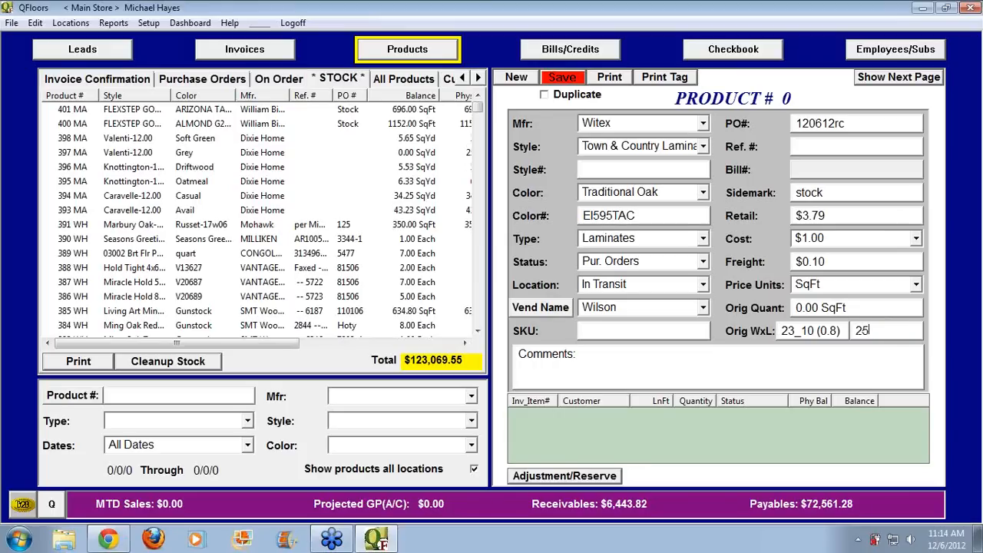
key("Tab")
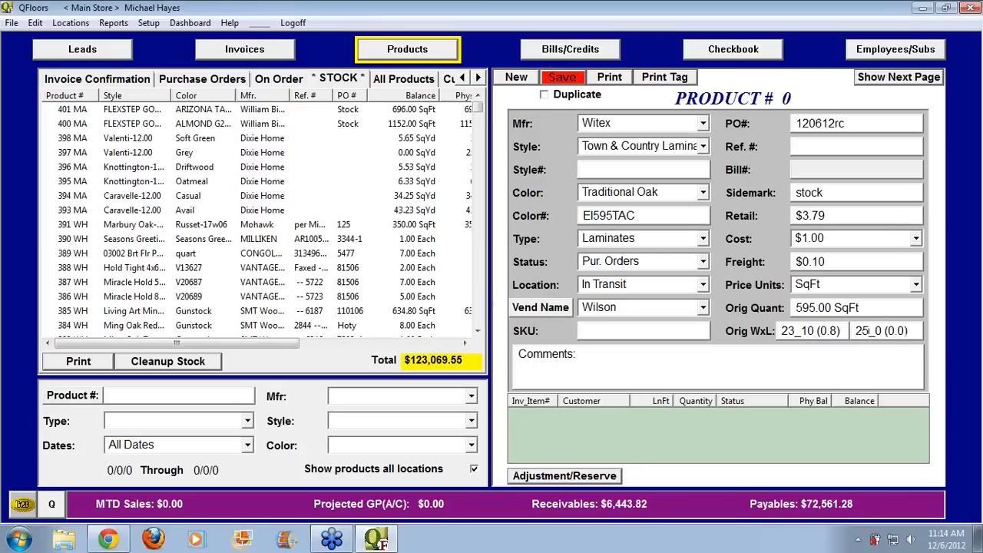
Save the laminate as product 402 and go to the Invoices screen
left_click_drag(838, 330, 774, 332)
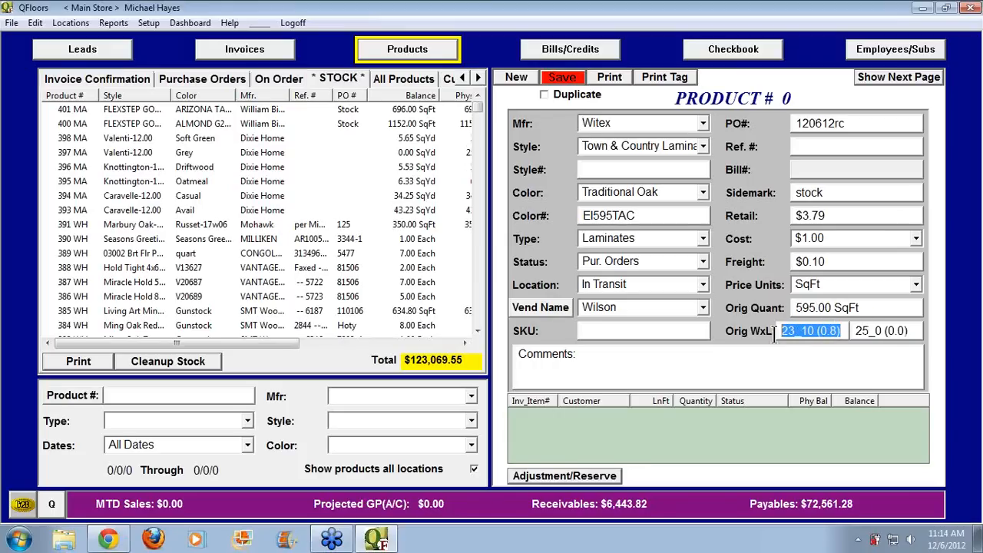
left_click_drag(854, 330, 784, 307)
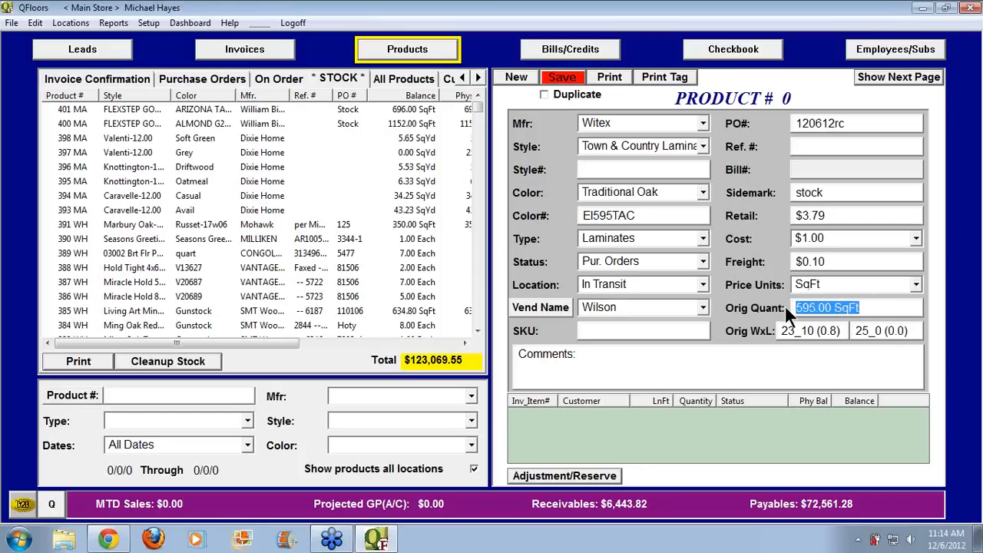
left_click(570, 78)
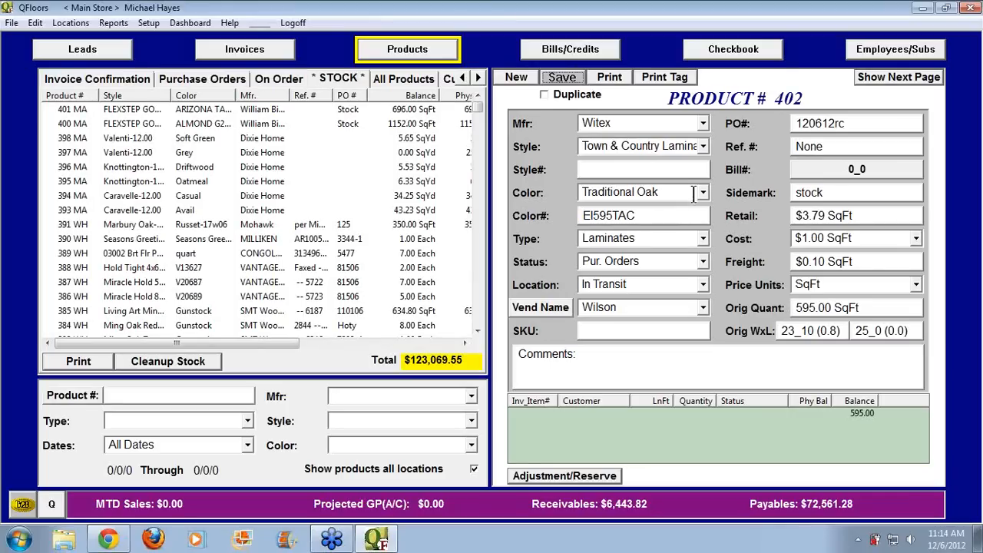
left_click(276, 49)
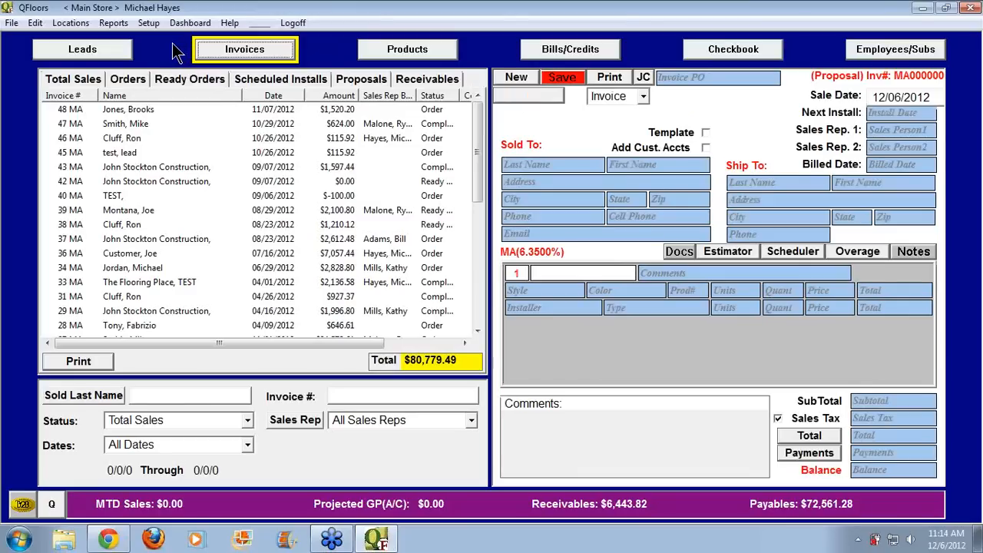
left_click(151, 24)
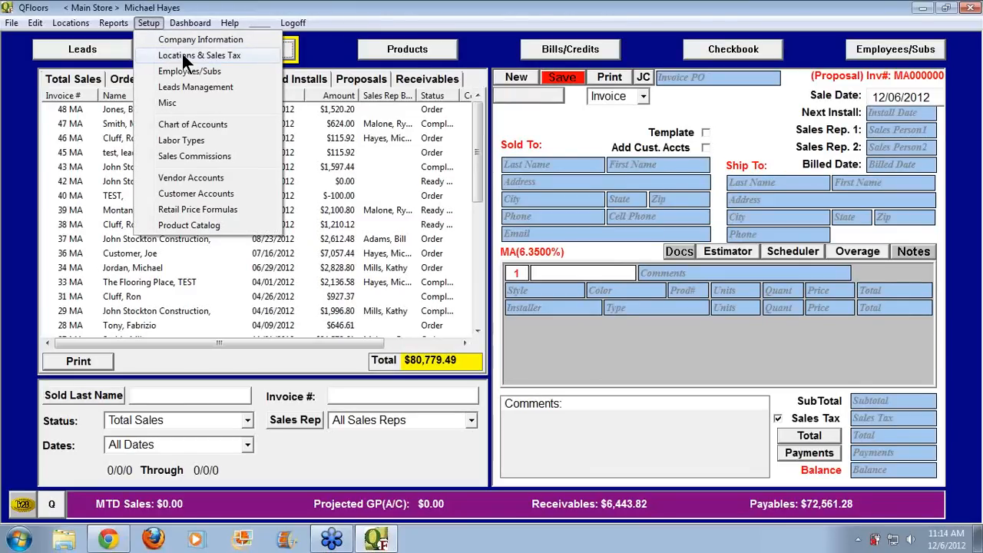
left_click(182, 53)
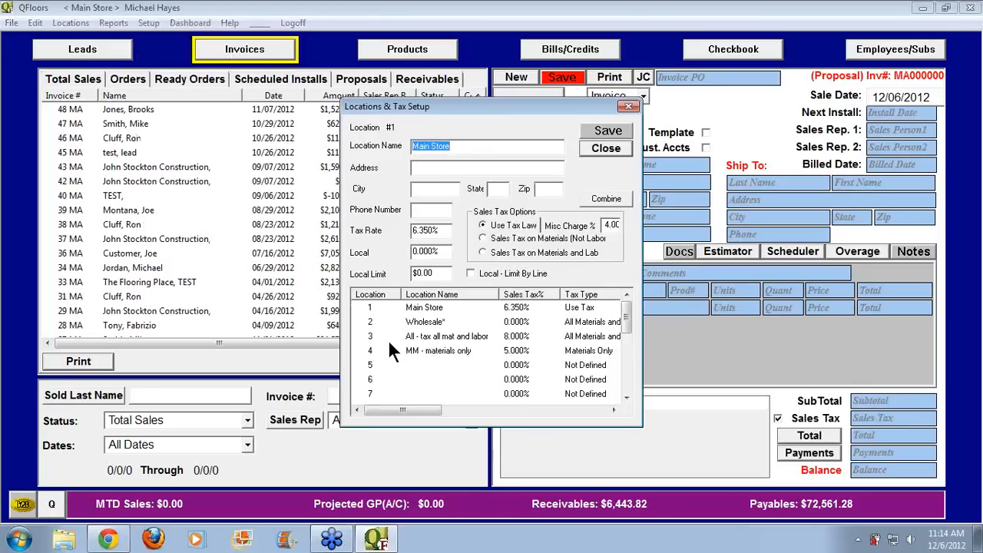
left_click(596, 147)
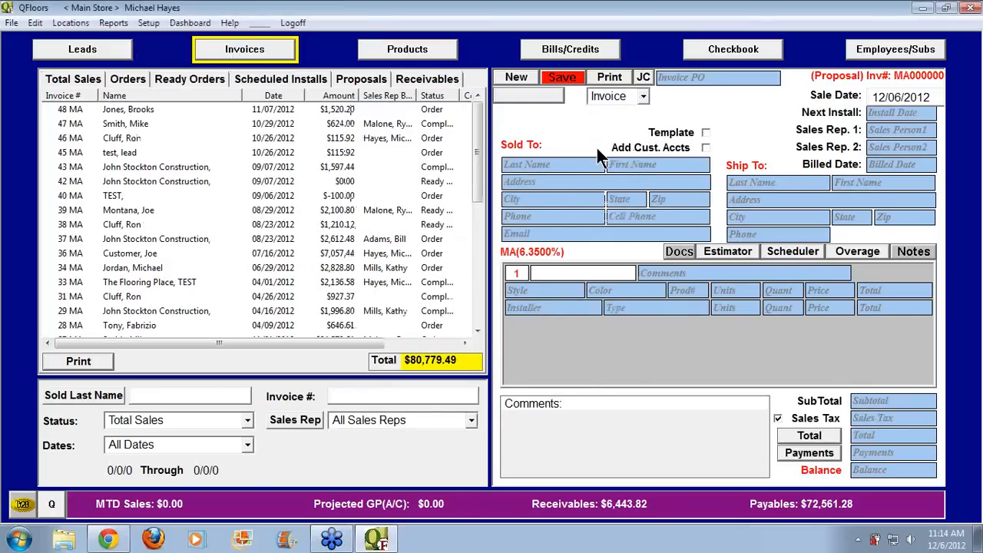
left_click(71, 23)
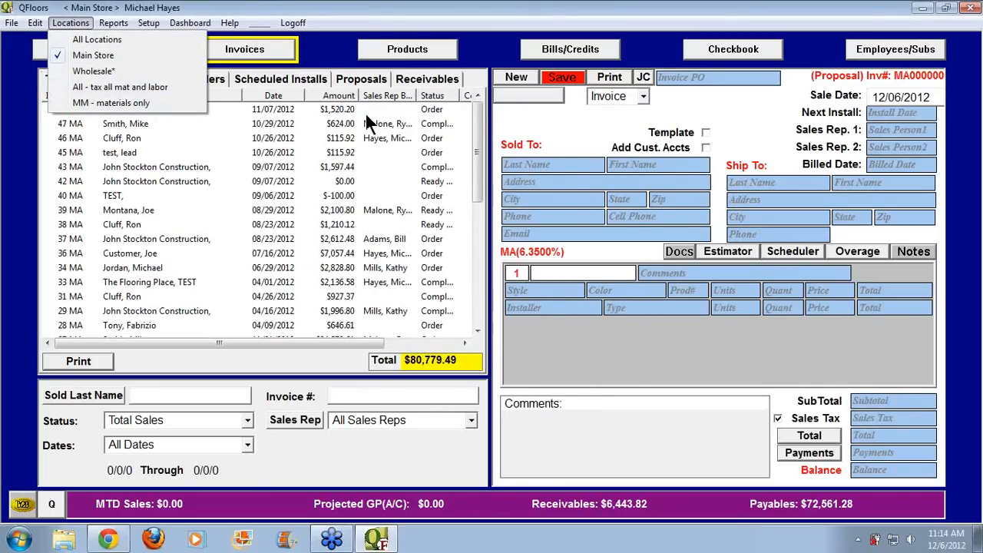
left_click(499, 58)
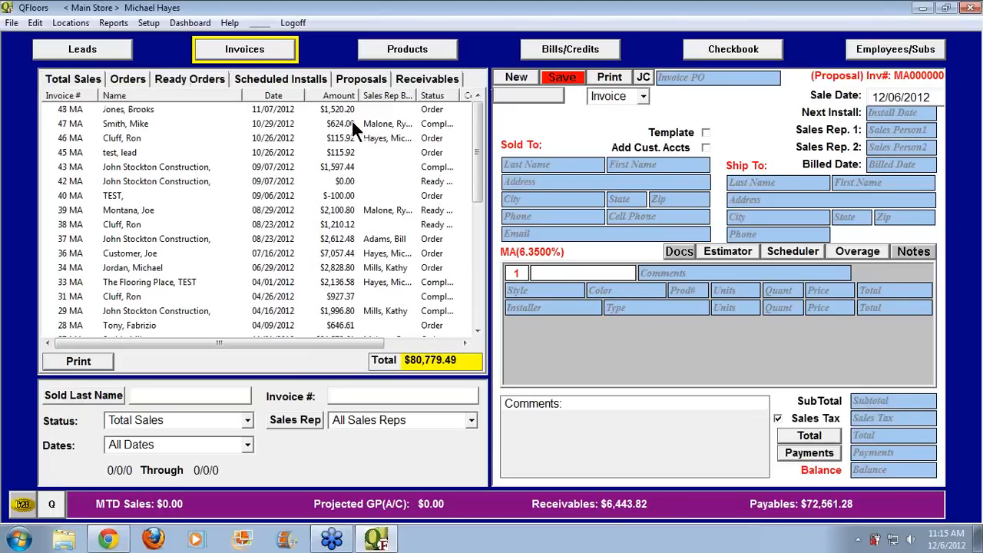
left_click(96, 81)
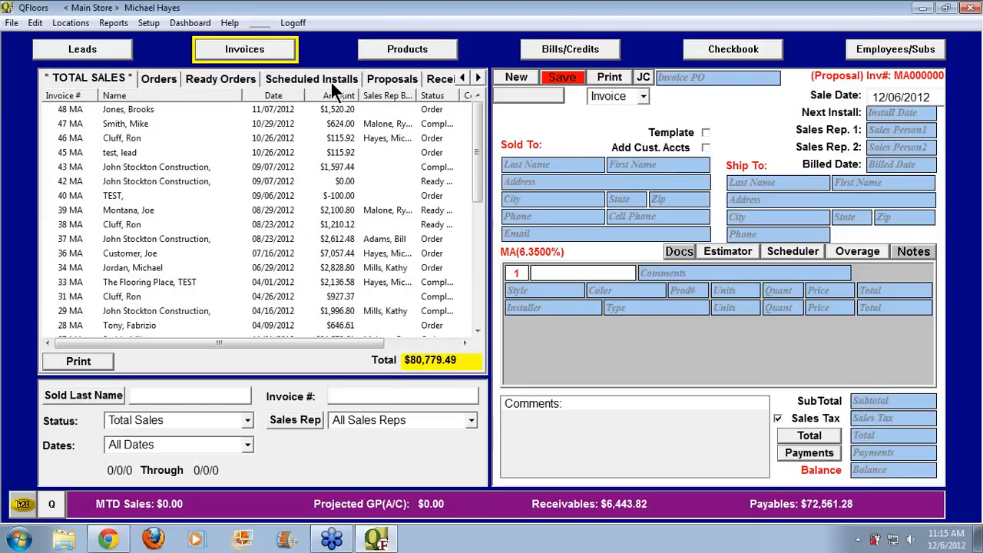
left_click(167, 83)
left_click(195, 81)
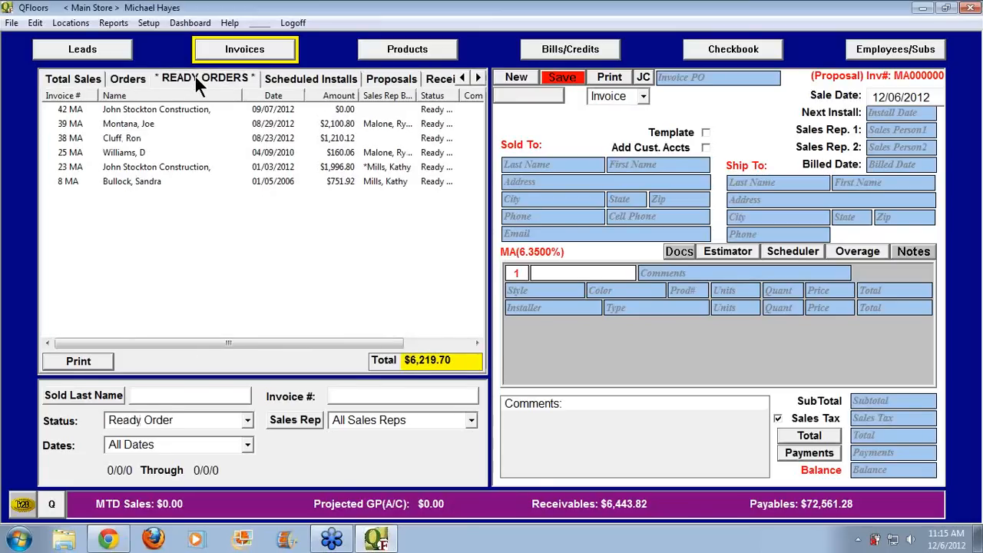
left_click(82, 80)
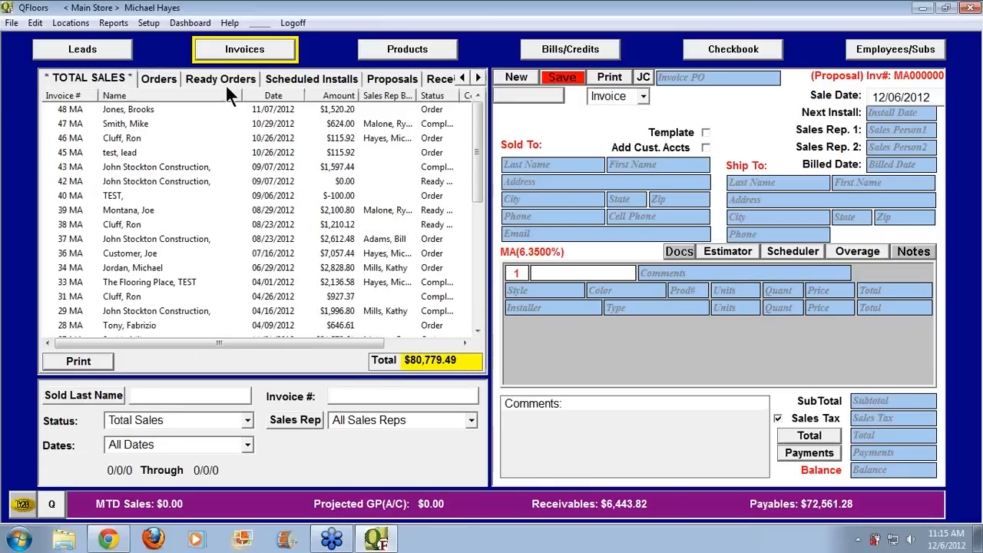
Start a new invoice dated 12/05/2012 with Sales Rep 1 autocompleted from 'M'
left_click(513, 78)
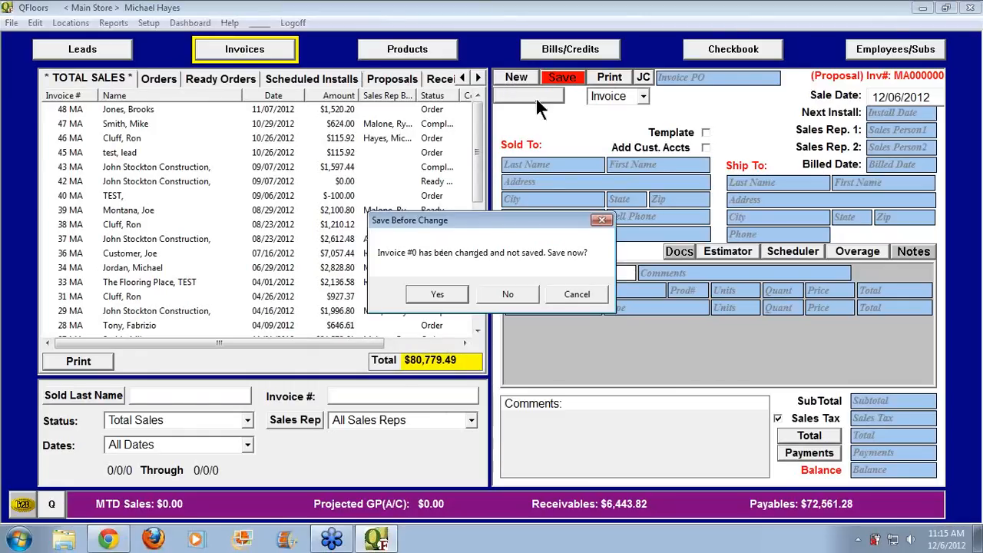
left_click(509, 293)
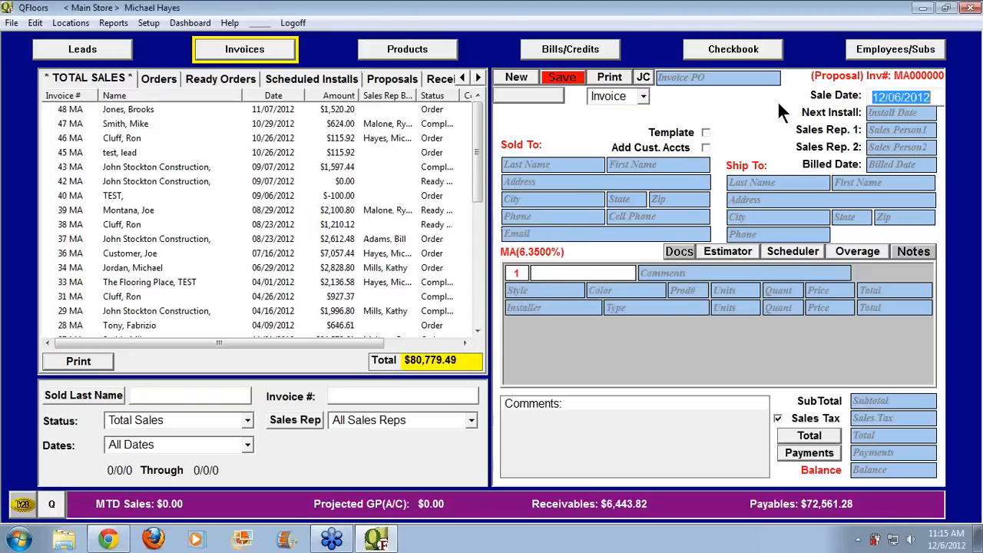
type("120512")
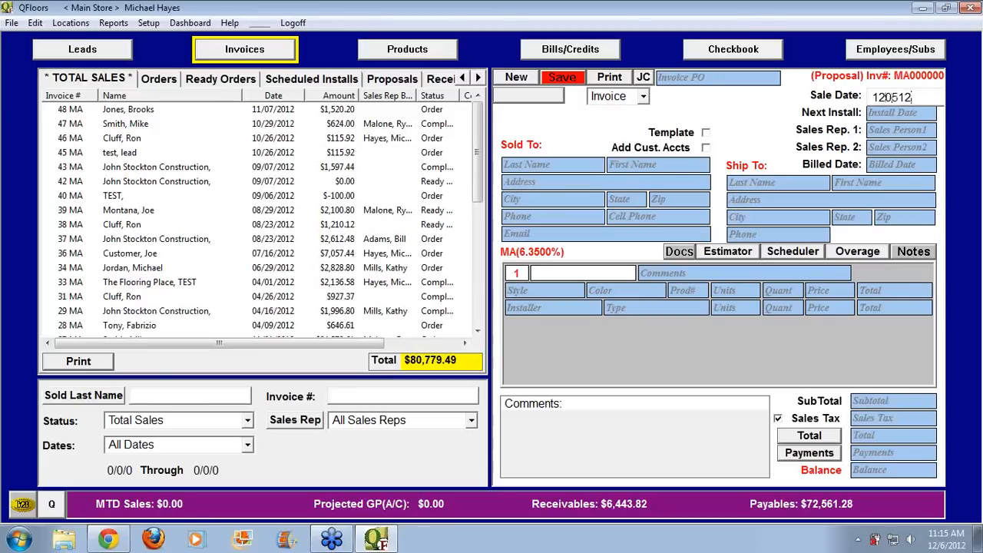
key("Tab")
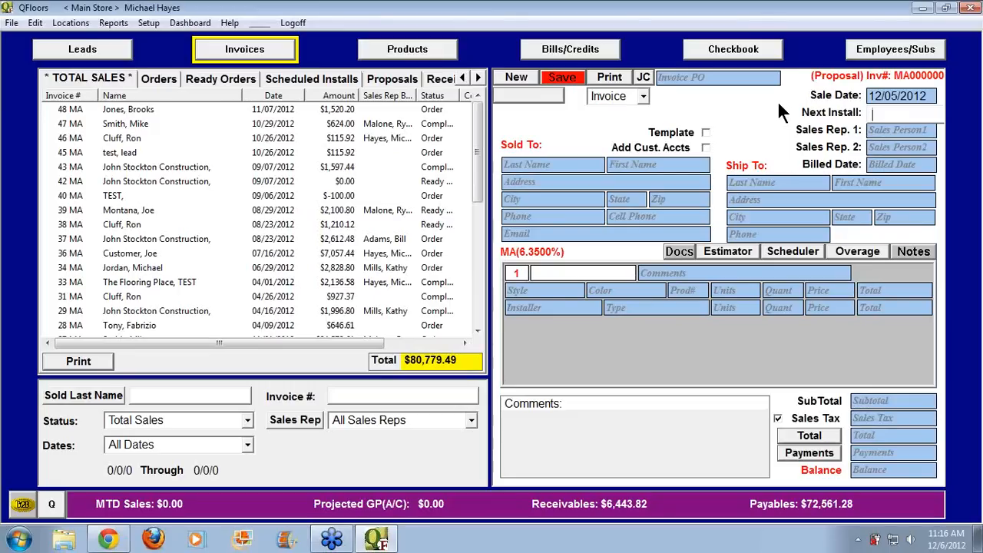
key("Tab")
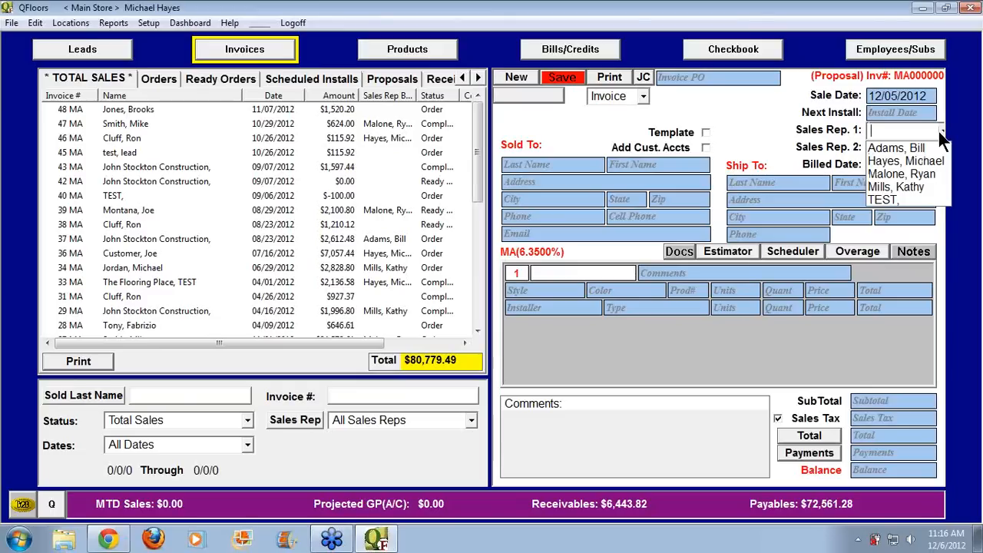
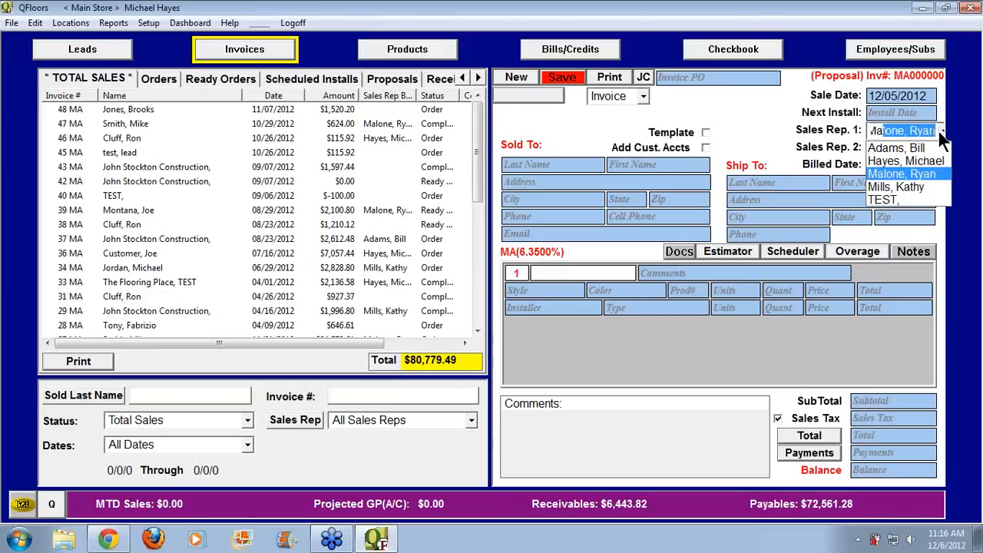
key("Tab")
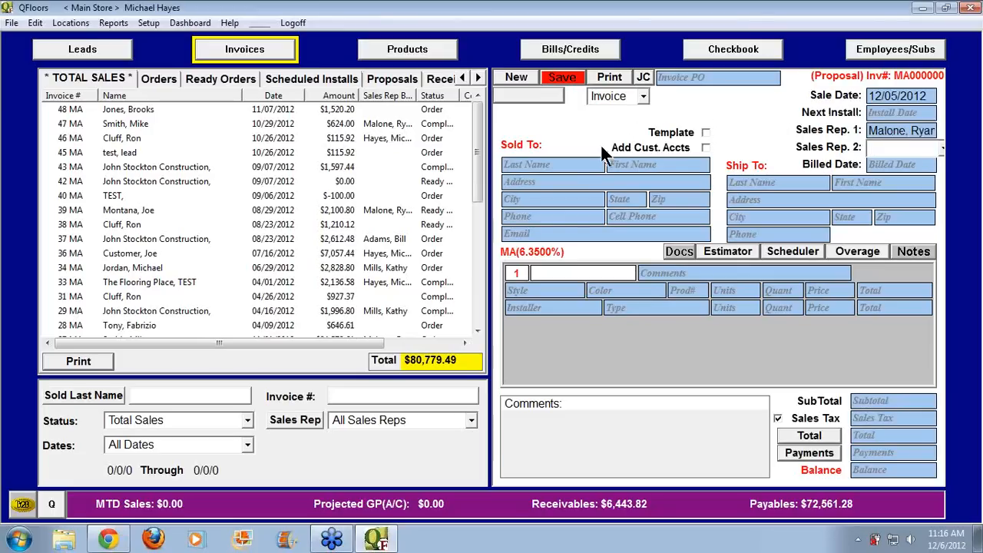
Try a LastName contact search for 'xyz', then cancel it
left_click(565, 166)
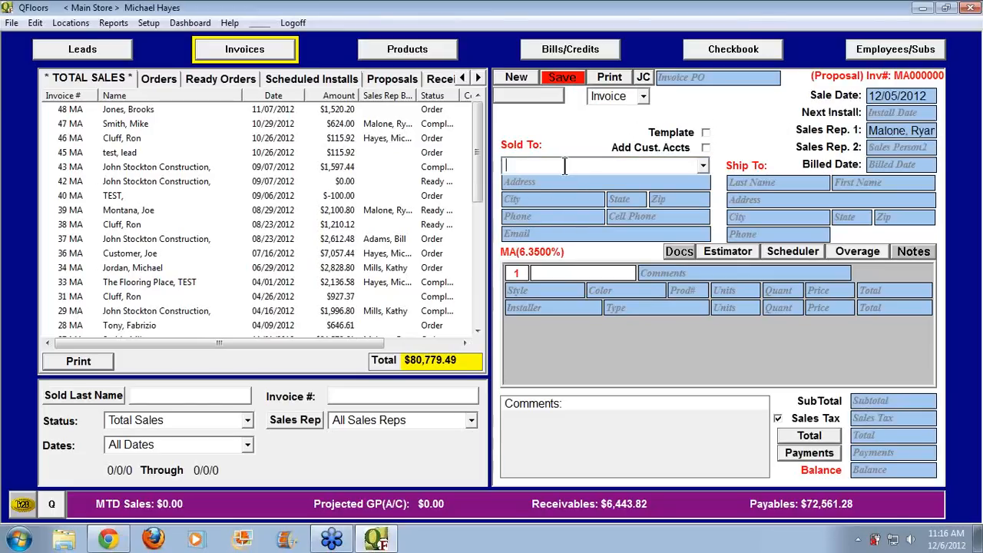
left_click(567, 137)
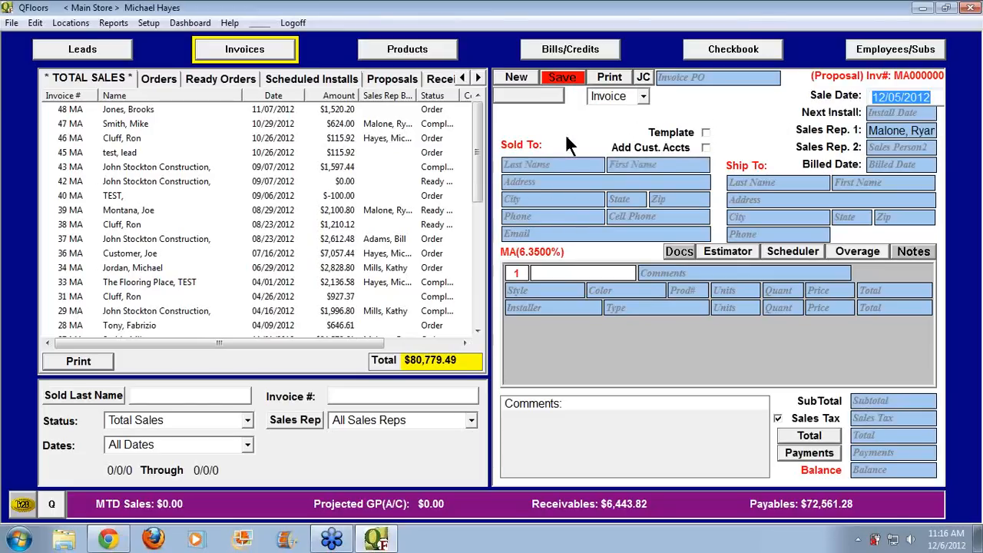
left_click(884, 146)
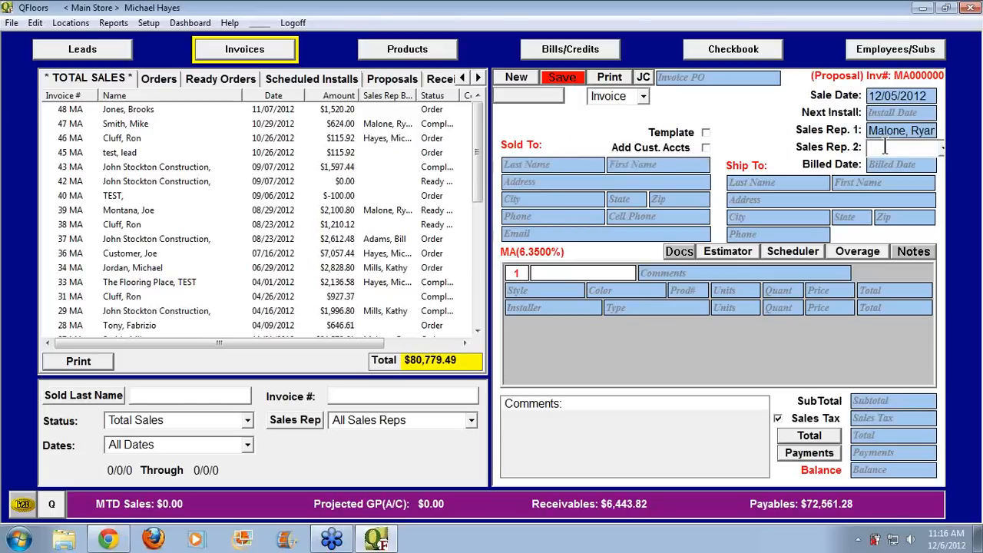
key("Tab")
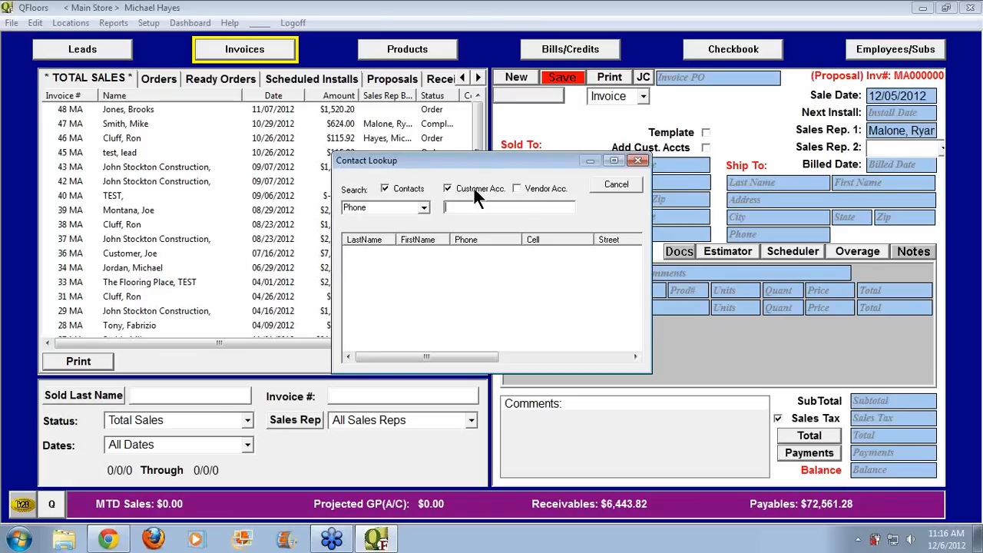
left_click(423, 209)
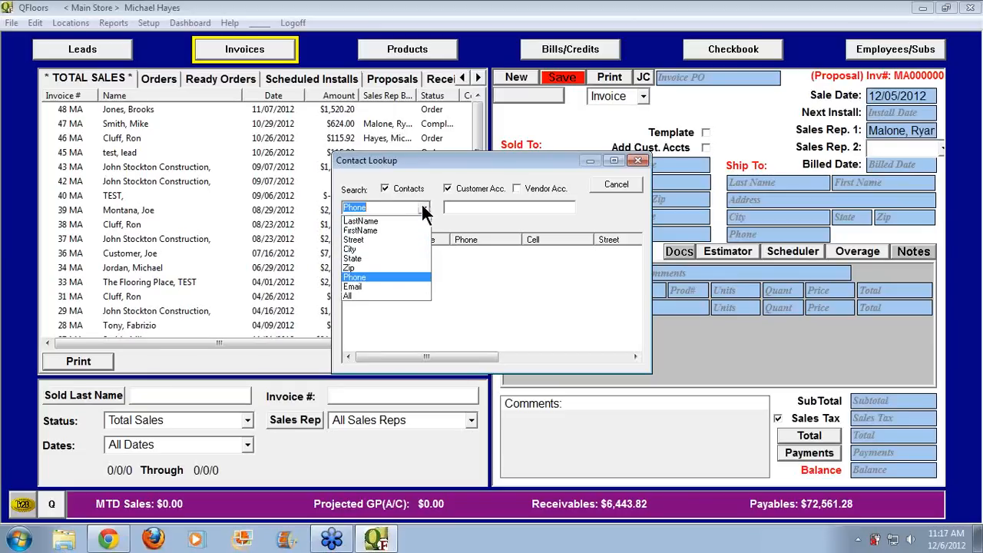
left_click(403, 218)
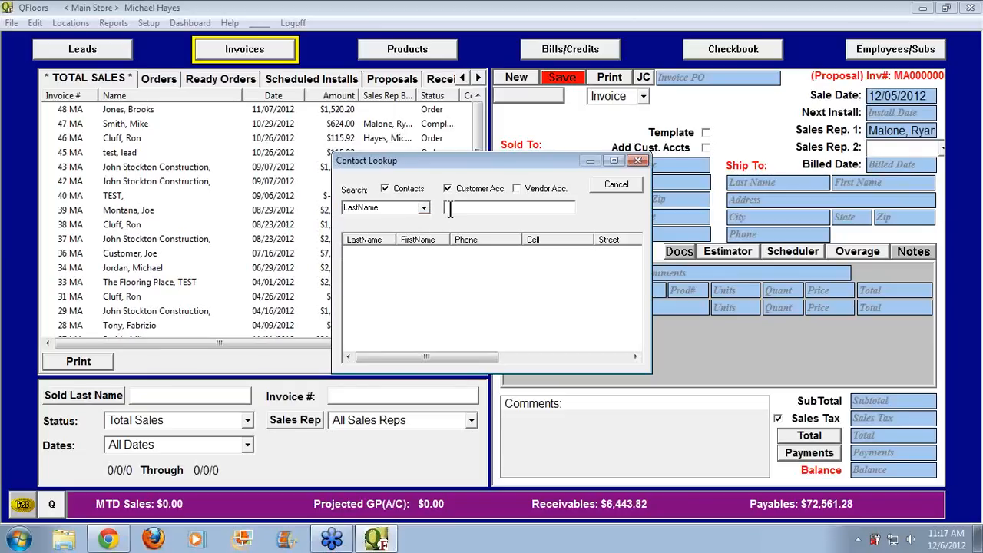
type("xyz")
left_click(616, 186)
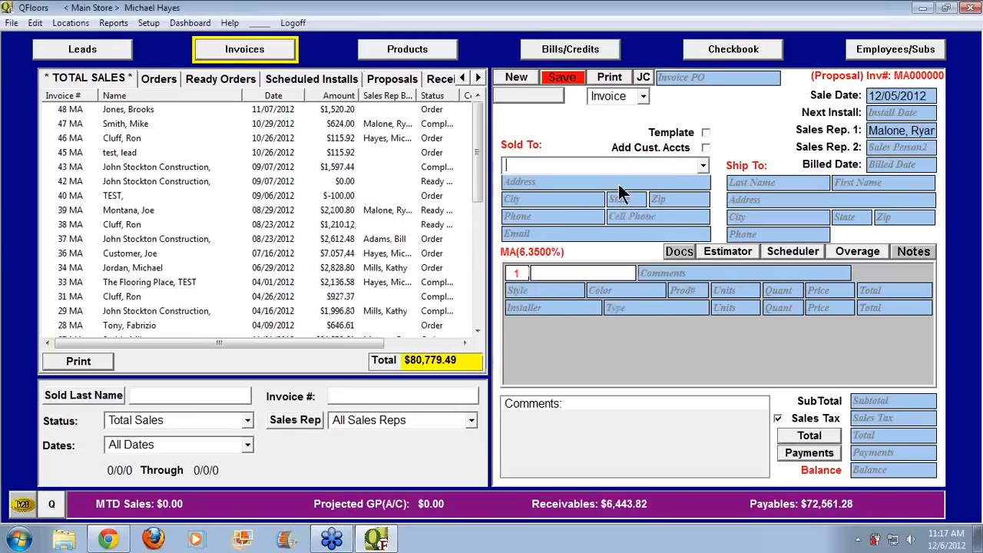
Search contacts by LastName 'b' and fill Sold To with the third match
left_click(561, 162)
left_click(889, 150)
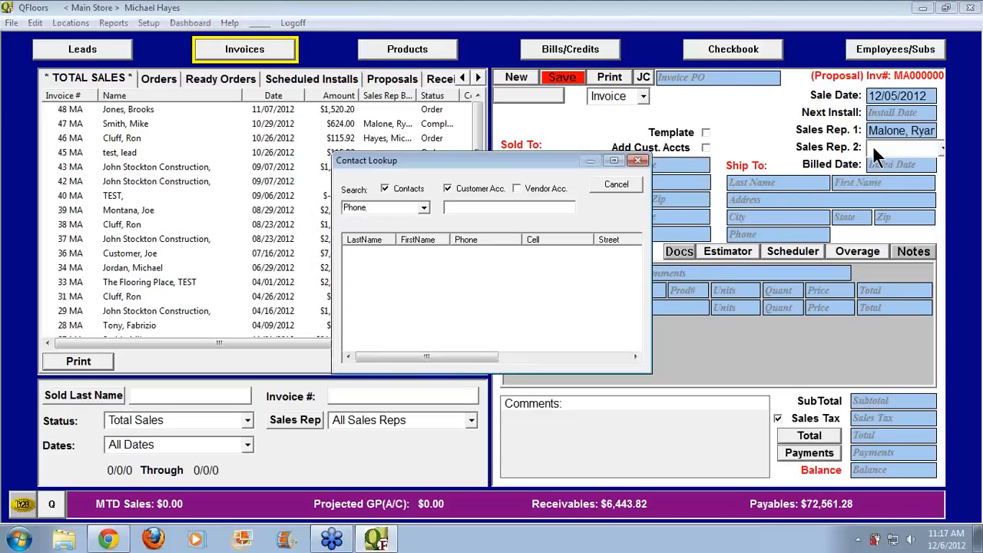
left_click(426, 207)
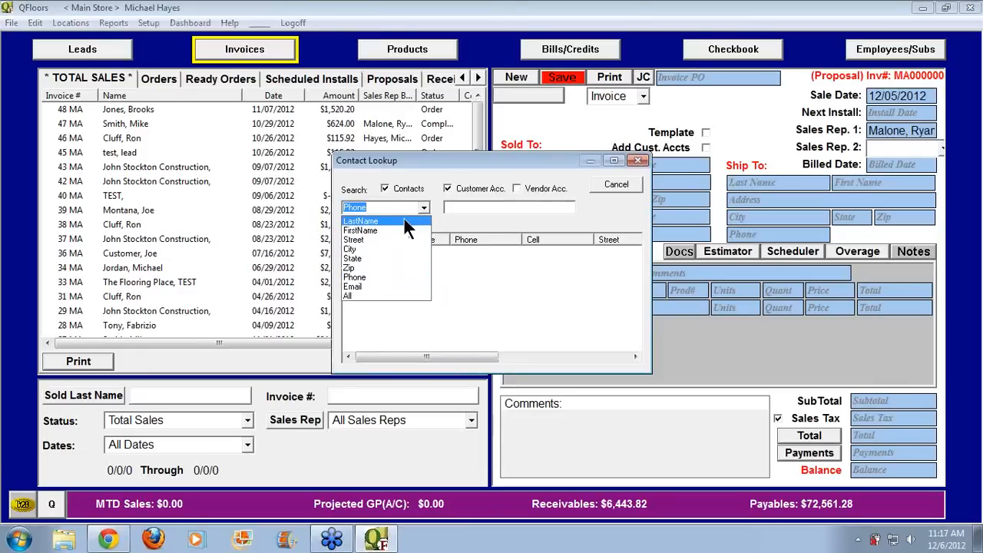
left_click(403, 217)
left_click(451, 211)
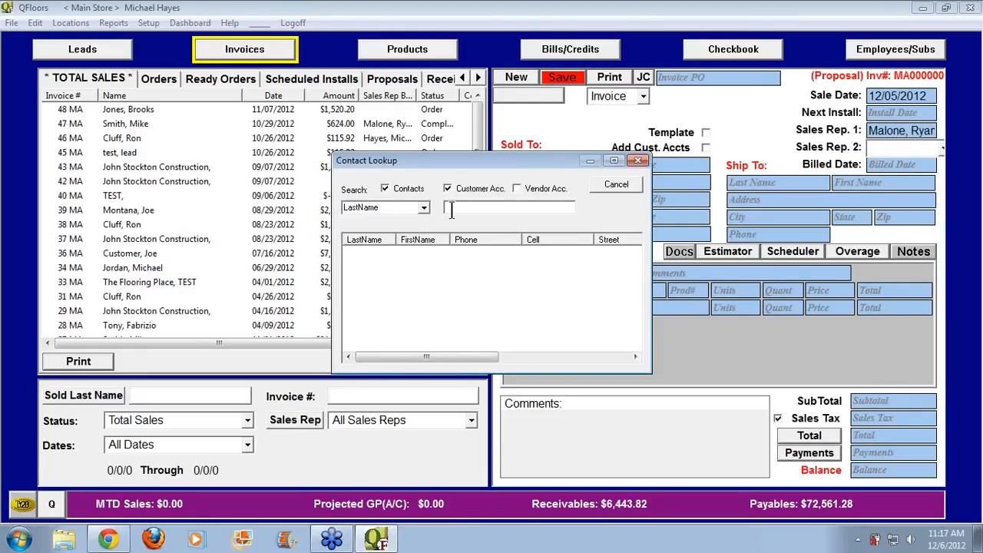
type("b")
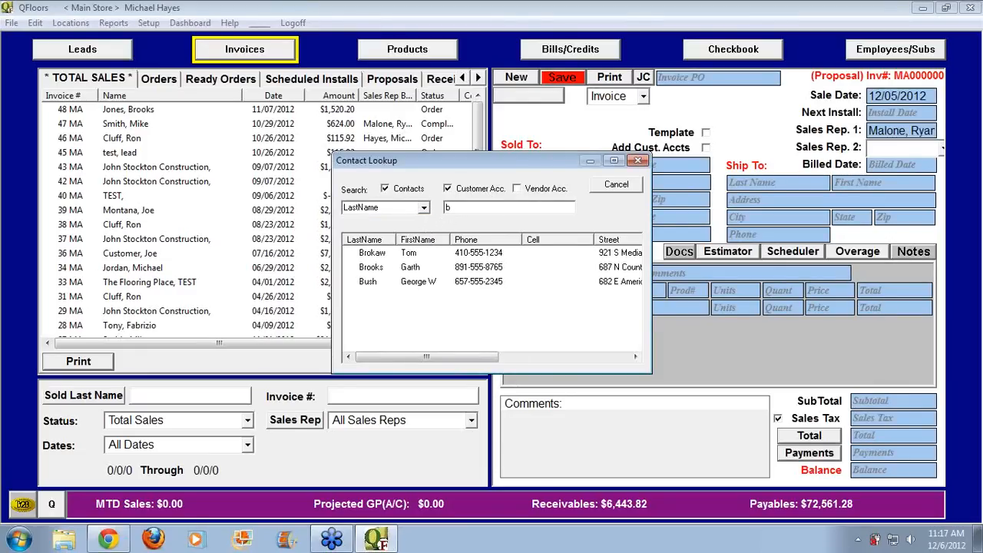
left_click(365, 281)
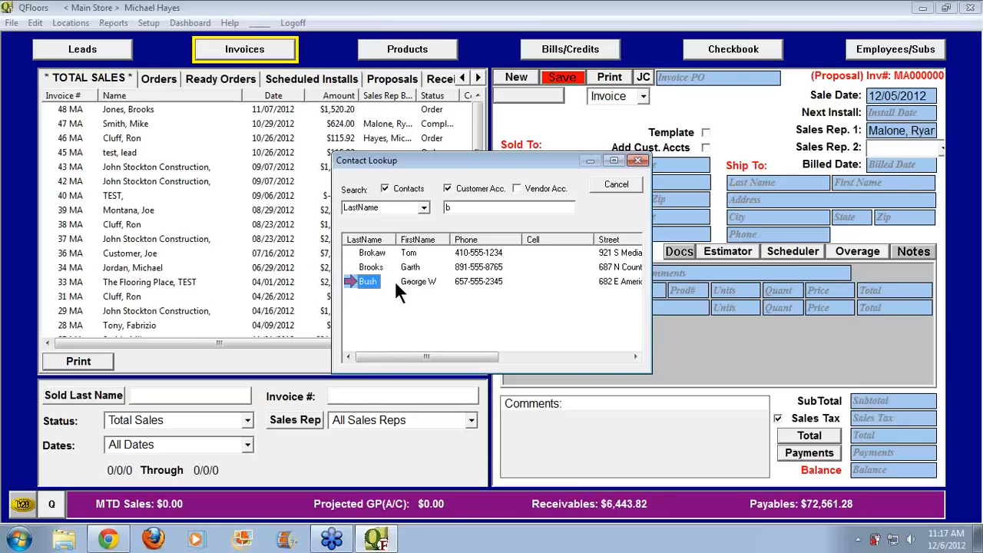
double_click(364, 281)
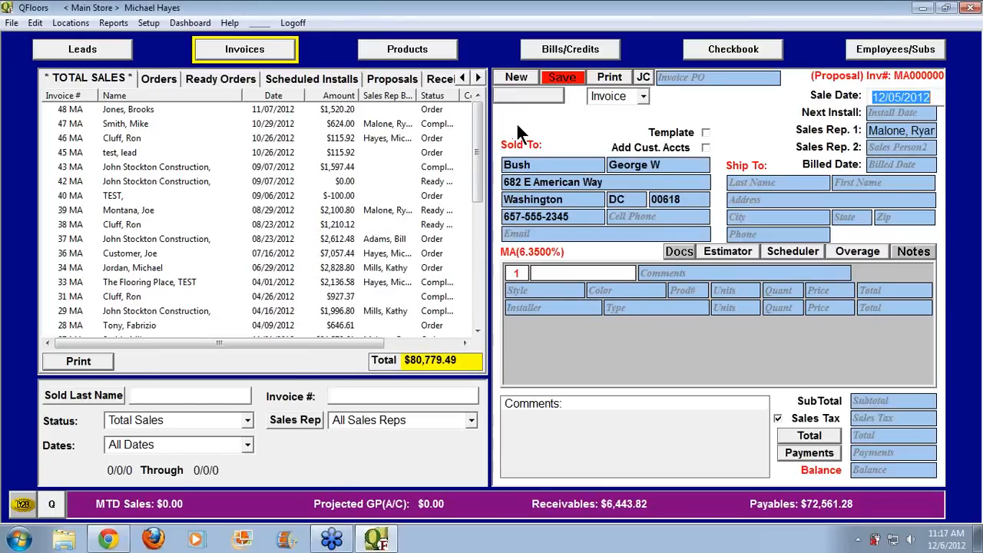
Discard the unsaved invoice and start a fresh one, keeping the 12/06/2012 sale date
left_click(516, 79)
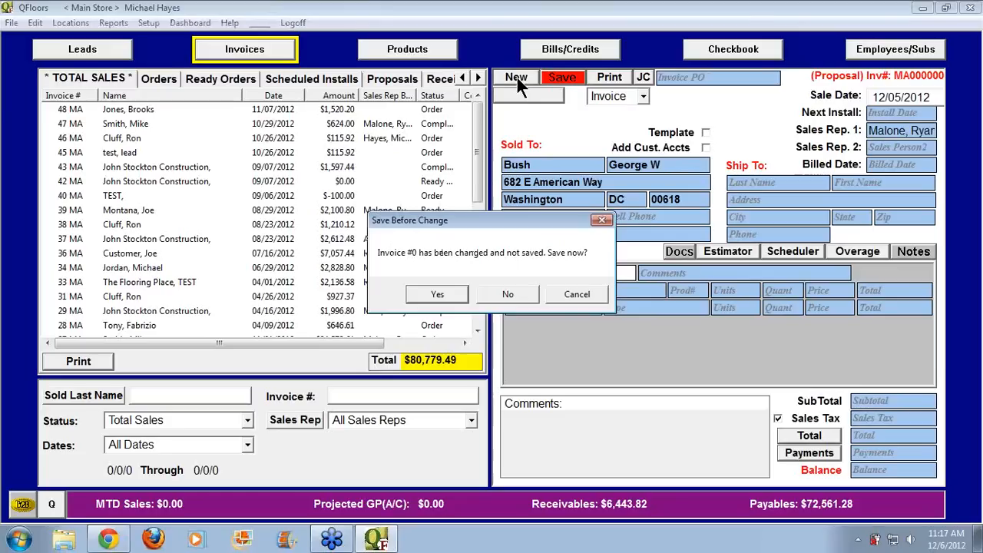
left_click(507, 295)
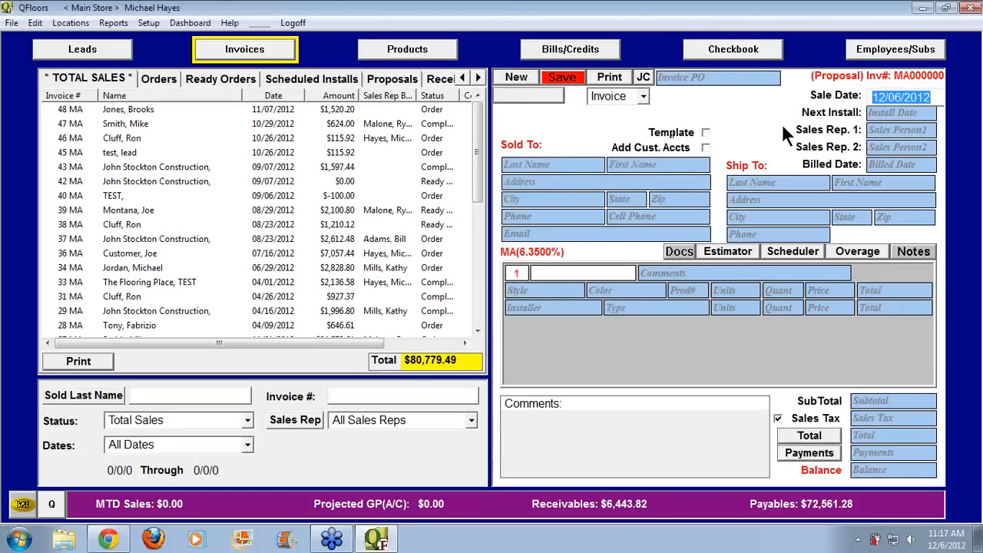
key("Tab")
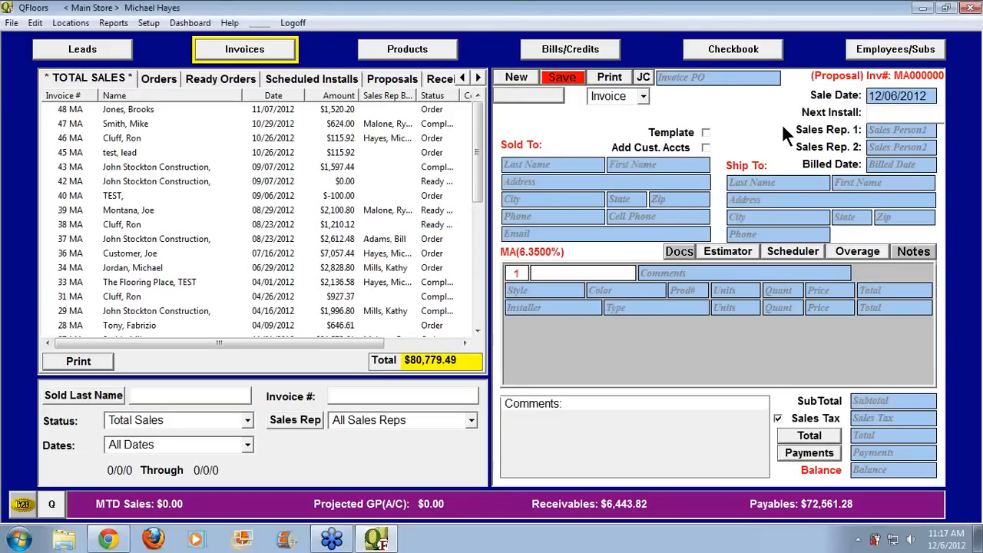
key("Tab")
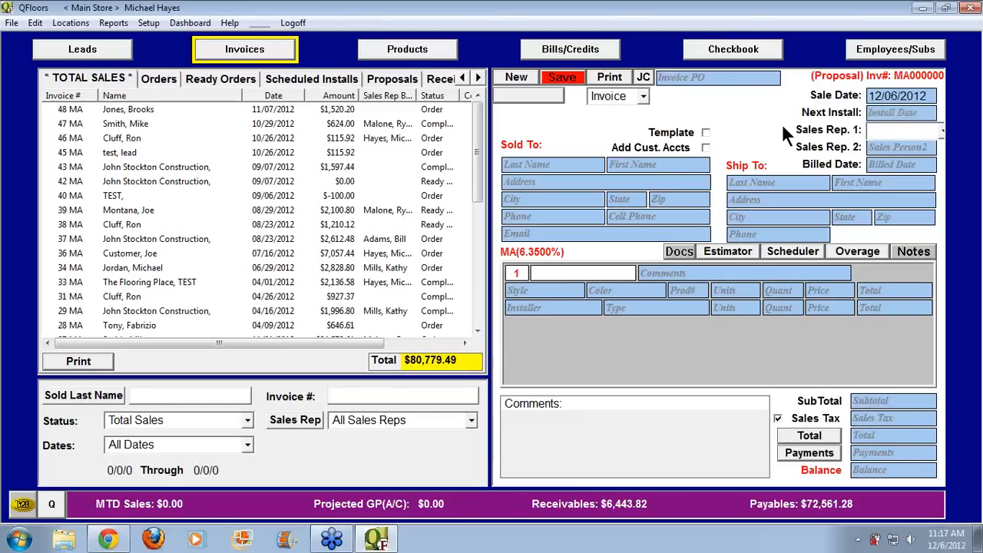
Assign the first sales rep via autocomplete on 'M' and bring up the contact lookup
key("Tab")
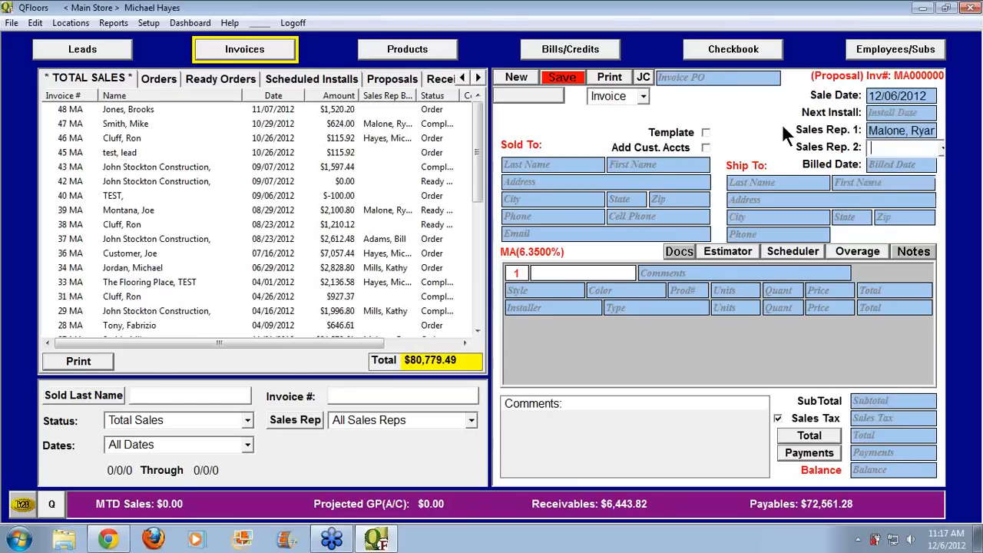
key("Tab")
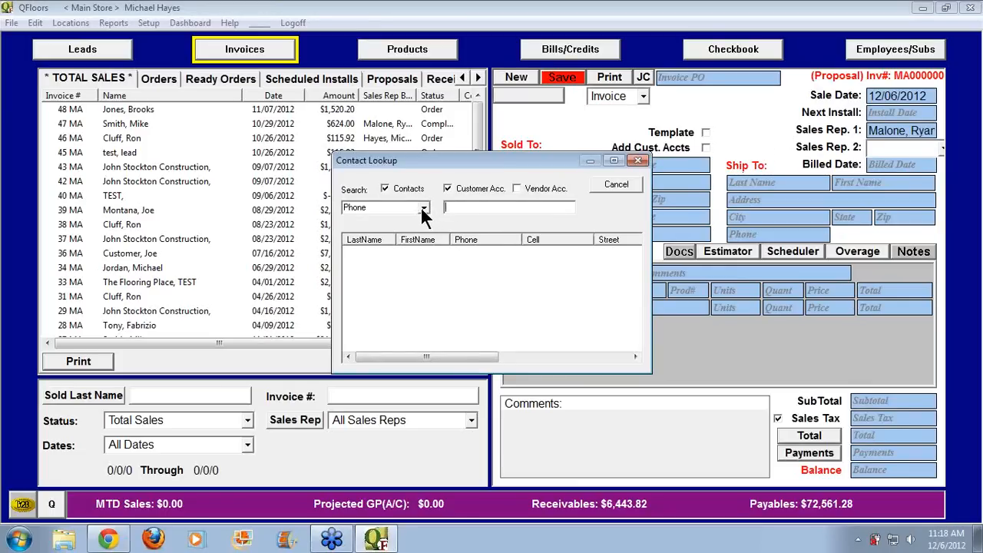
Cancel the contact search and pick the existing construction-company customer as Sold To
left_click(616, 185)
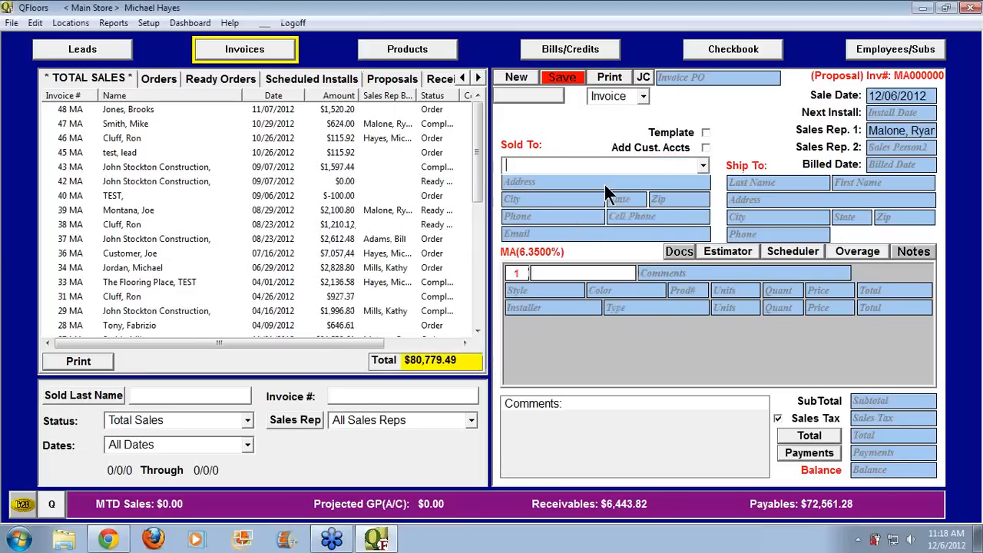
left_click(702, 167)
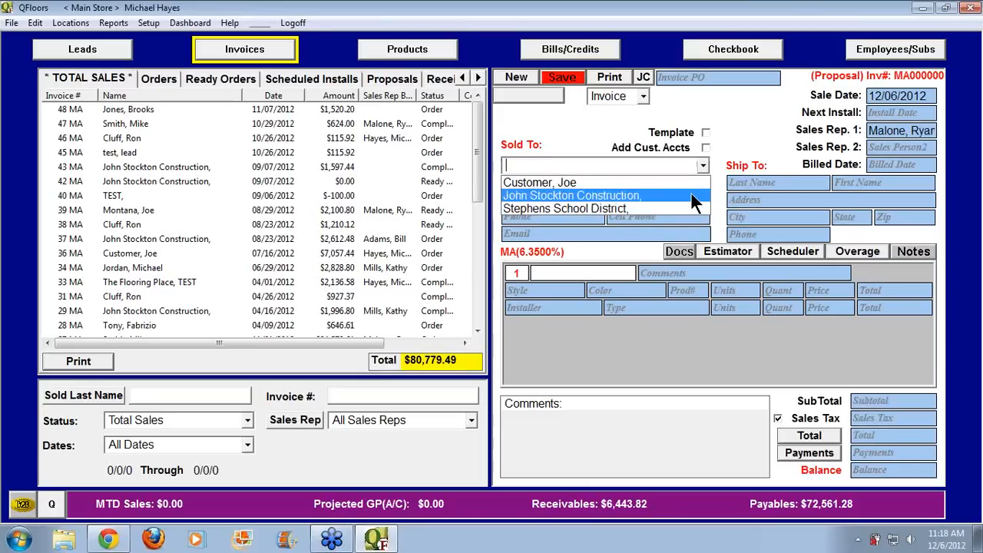
type("John Stockton Construction,")
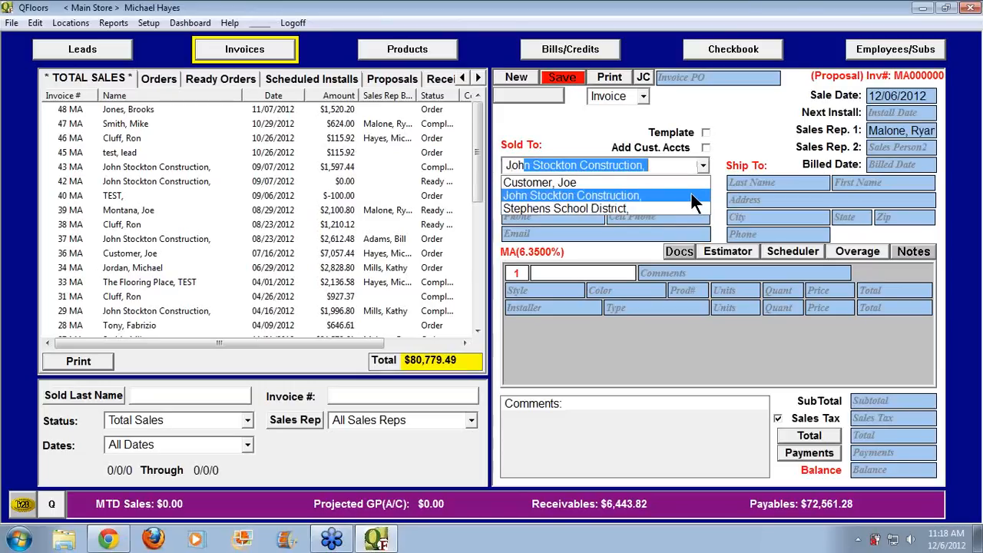
left_click(691, 195)
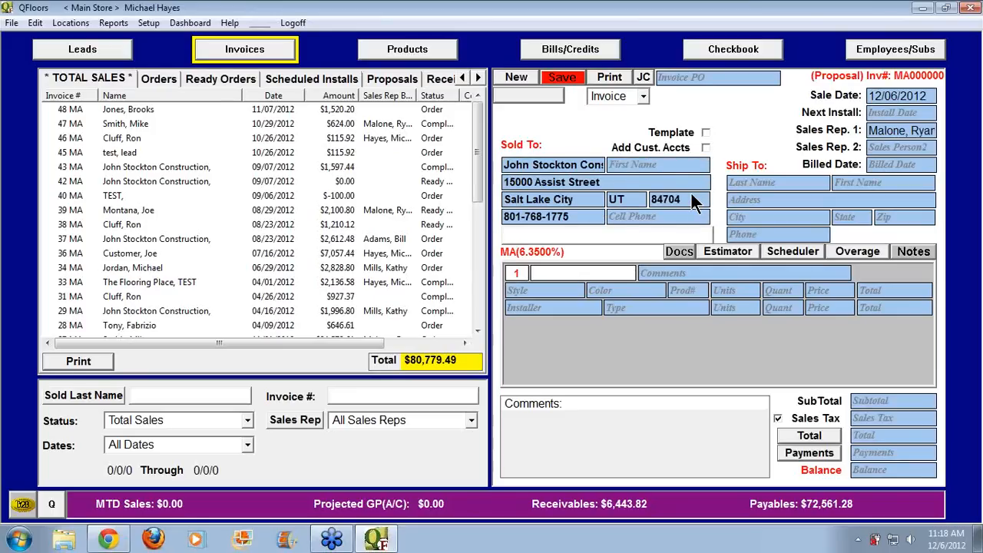
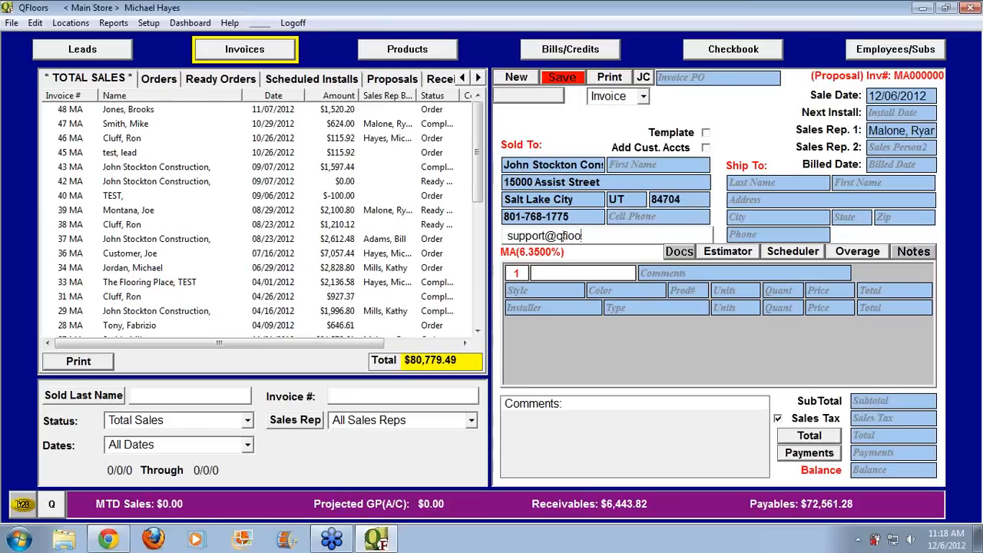
Enter the customer's e-mail address and decline copying sold-to details into Ship To
key("Tab")
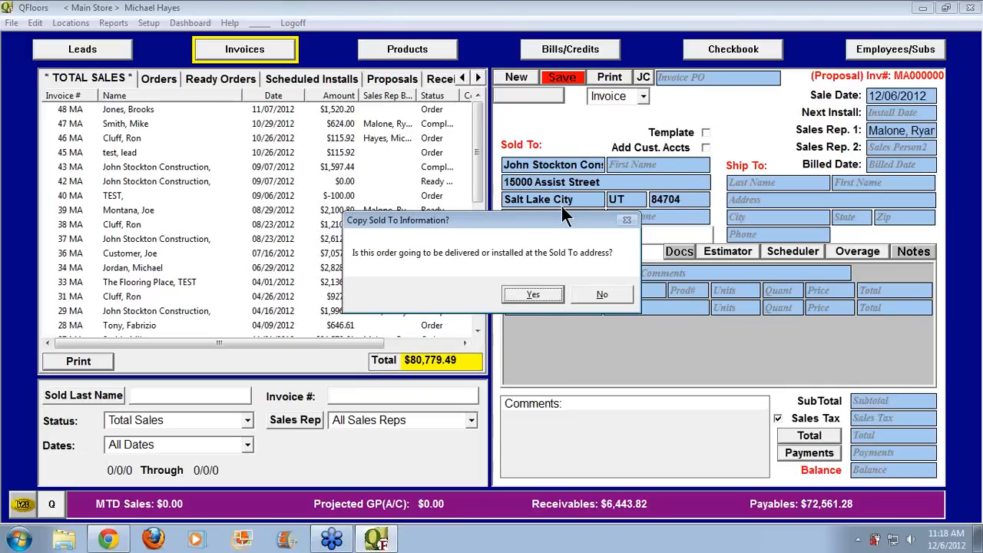
left_click(599, 295)
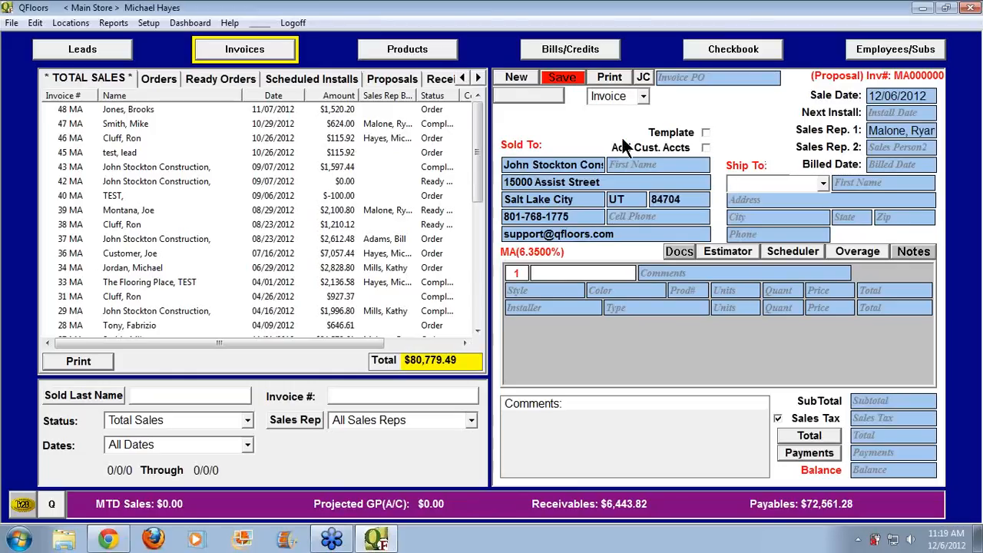
left_click(543, 166)
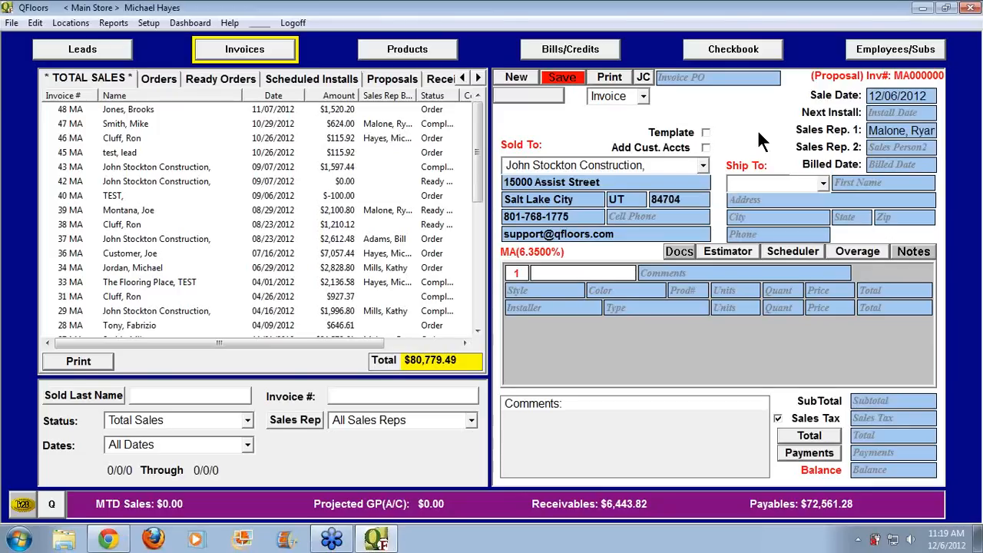
Change the sold-to name to 'Sunflower Aptmt'
type("Sun")
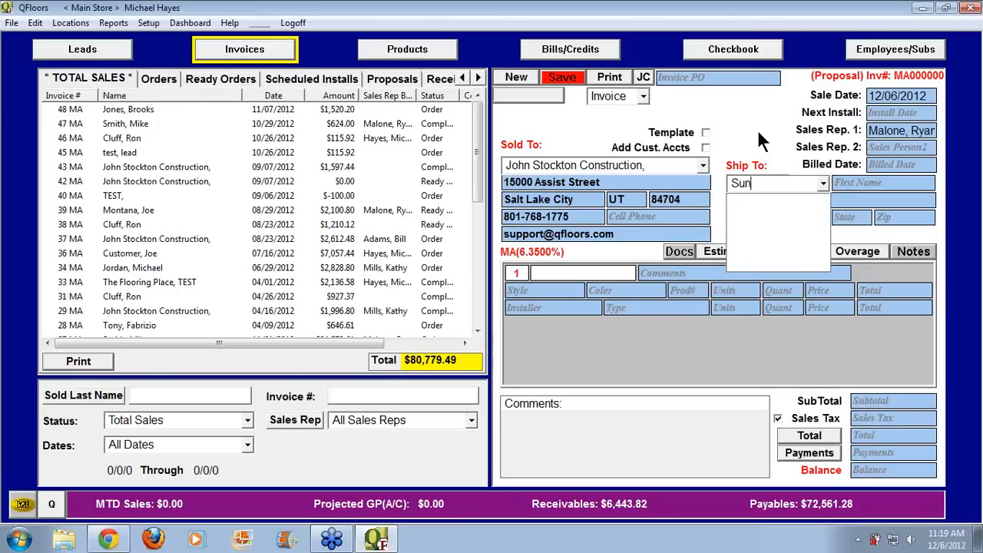
type("flower Aptmt")
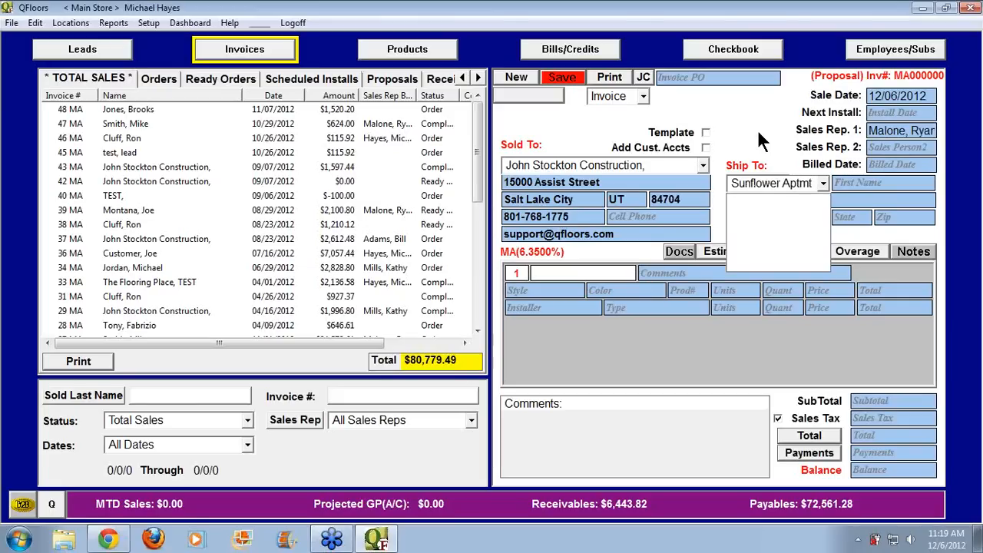
key("Return")
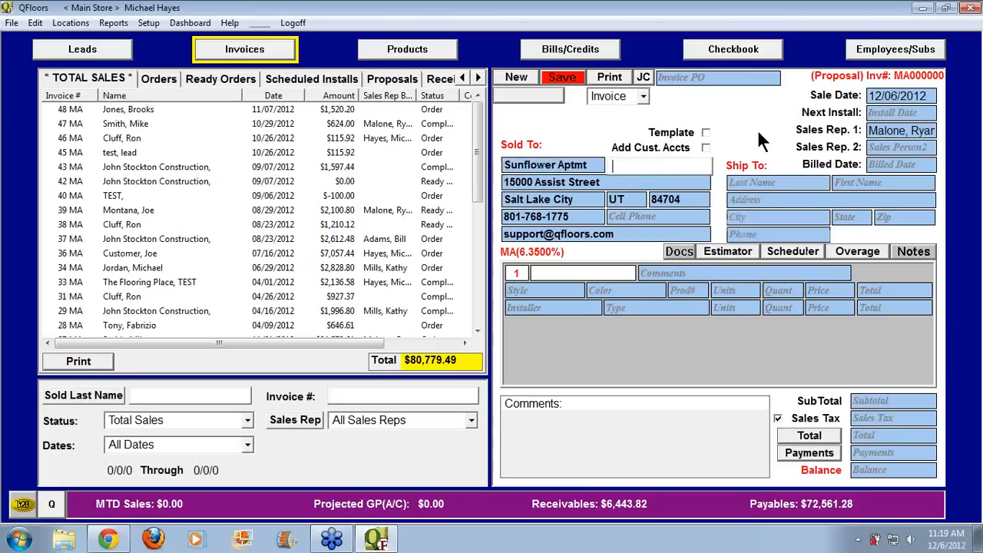
left_click(772, 179)
Set the ship-to name to 'Sunflower Aptmts' with its unit number, skipping the empty address fields
type("Sunflower A")
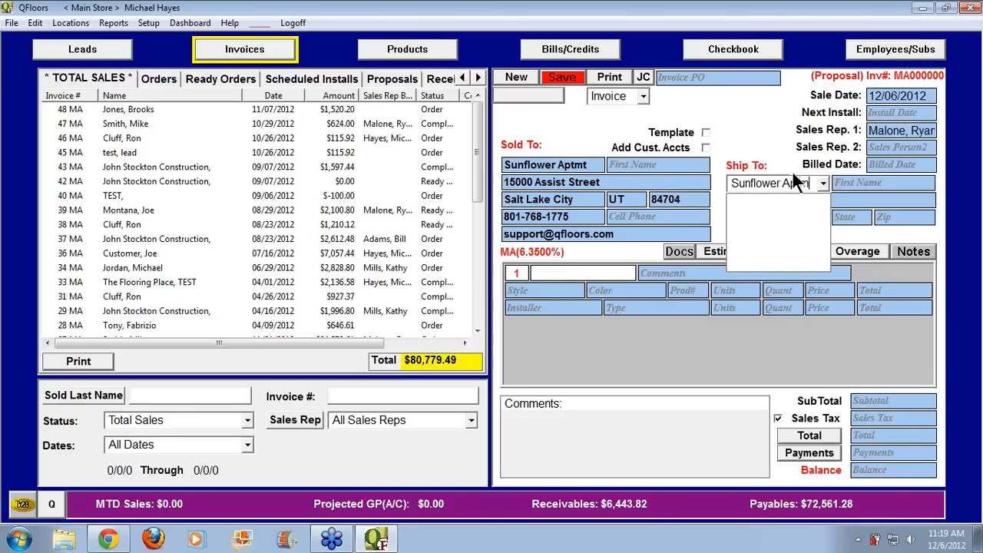
type("ptmts")
key("Tab")
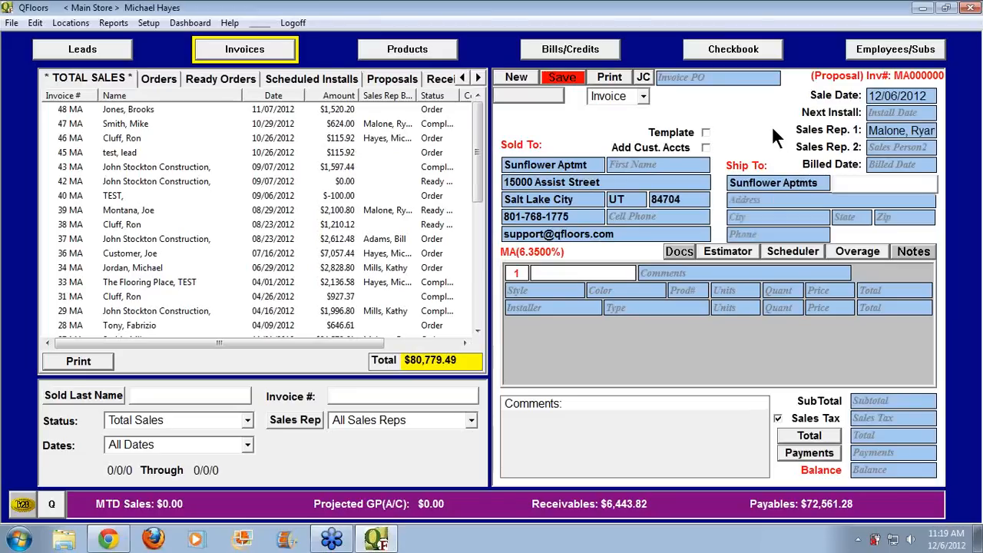
type("Unit 207")
key("Tab")
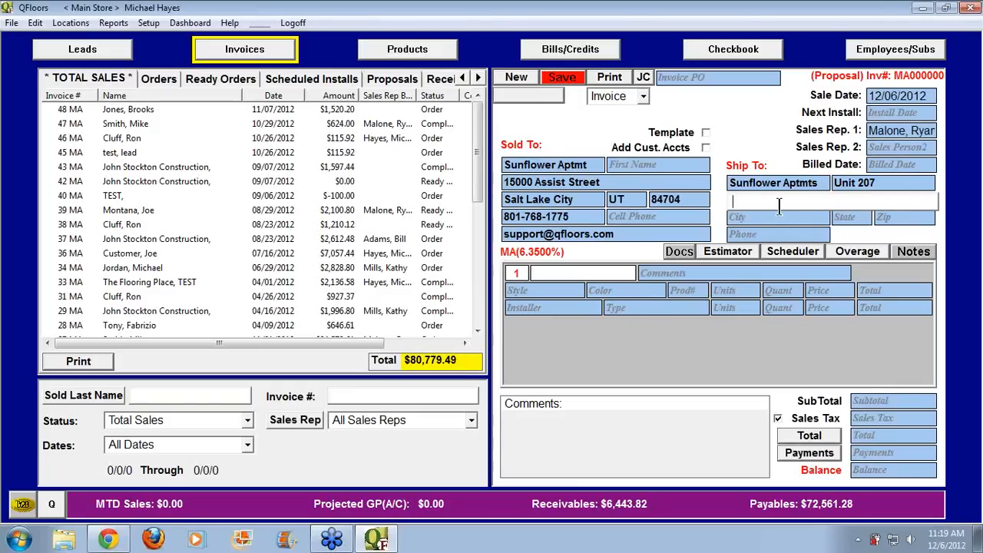
key("Tab")
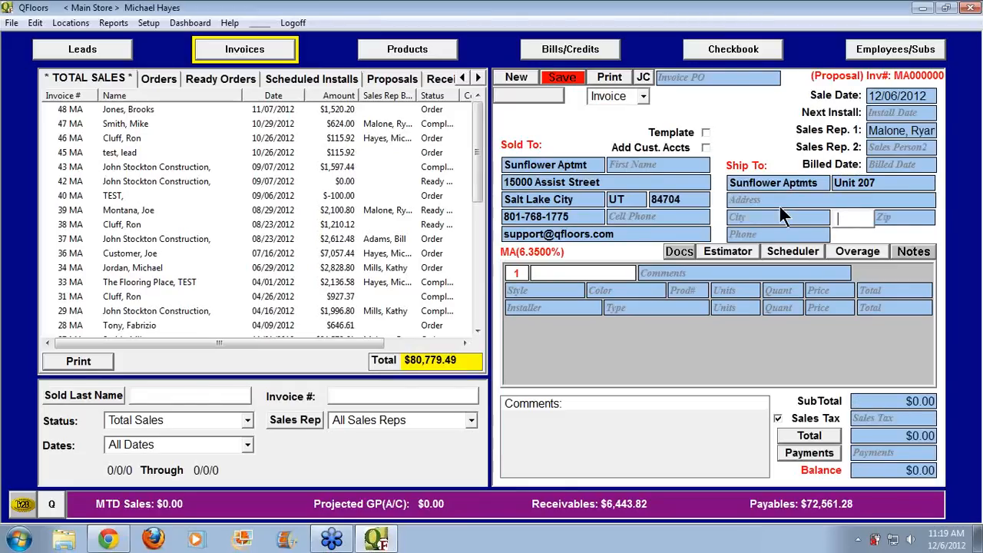
key("Tab")
key("Tab")
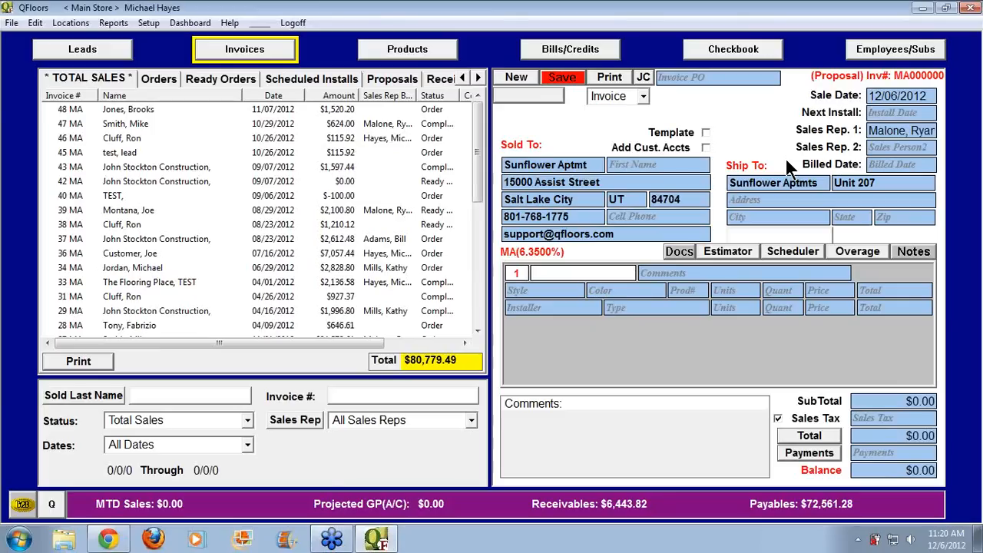
Restore the existing construction-company customer as Sold To from the customer list
left_click(596, 168)
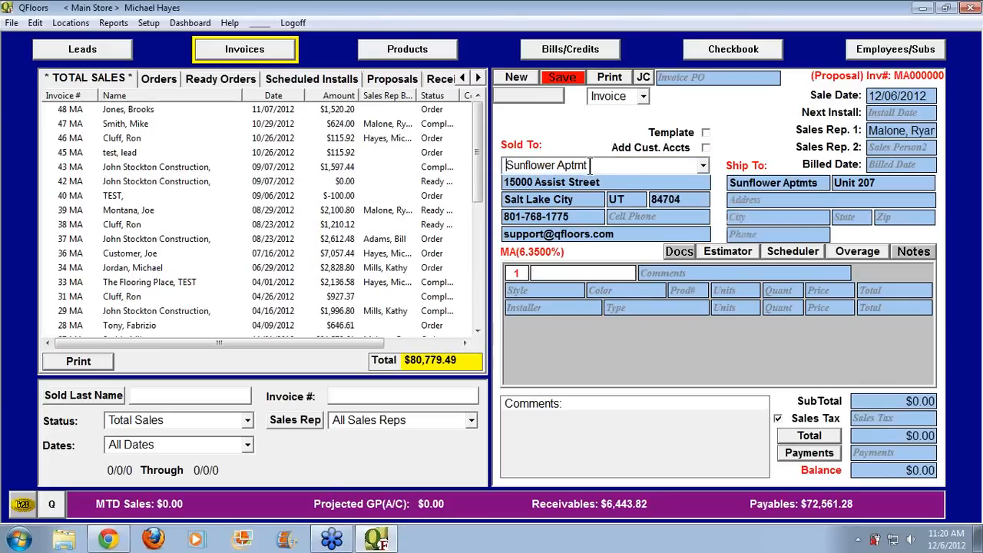
left_click(702, 166)
left_click(740, 157)
left_click(564, 164)
left_click(702, 165)
left_click(600, 198)
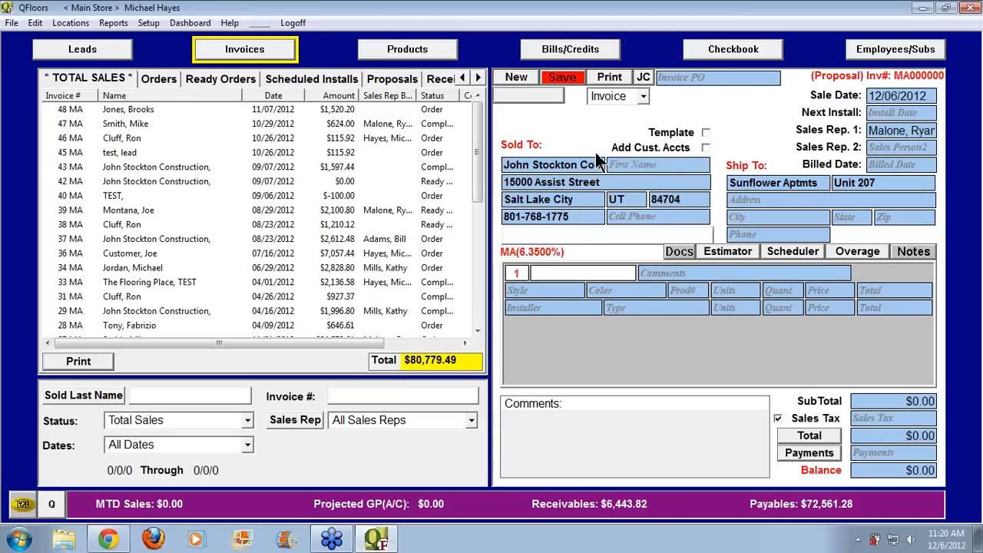
Toggle Add Cust. Accts on and back off, glancing at the Setup menu
left_click(705, 147)
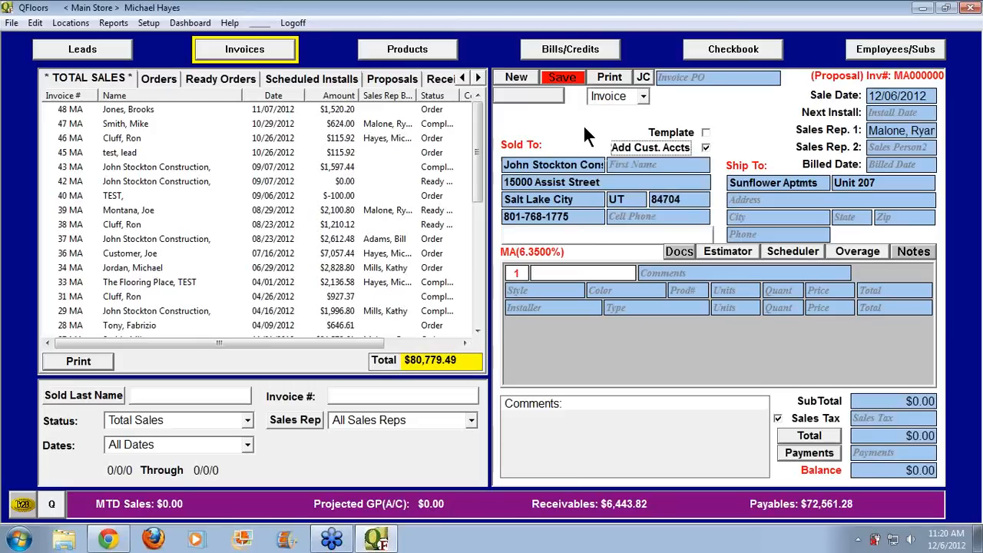
left_click(148, 22)
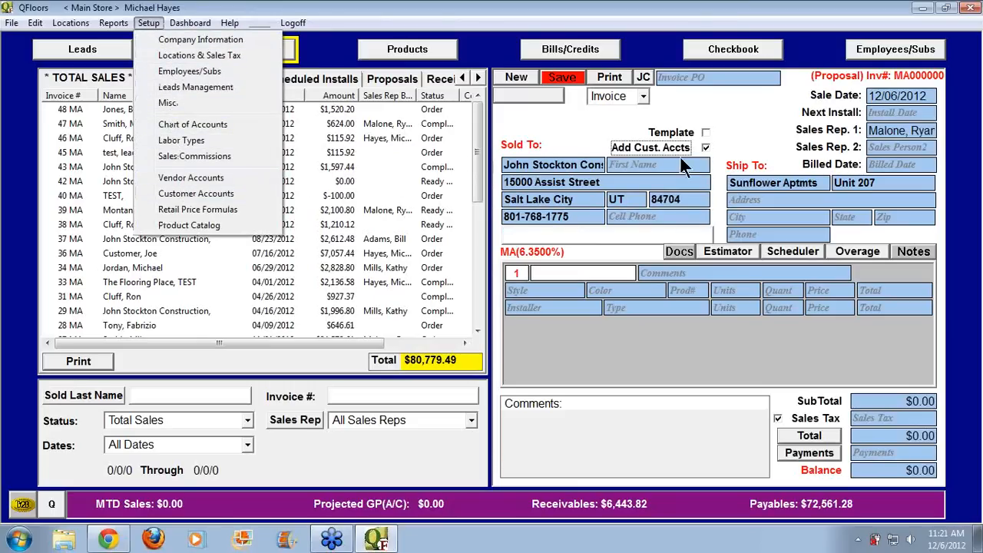
left_click(705, 147)
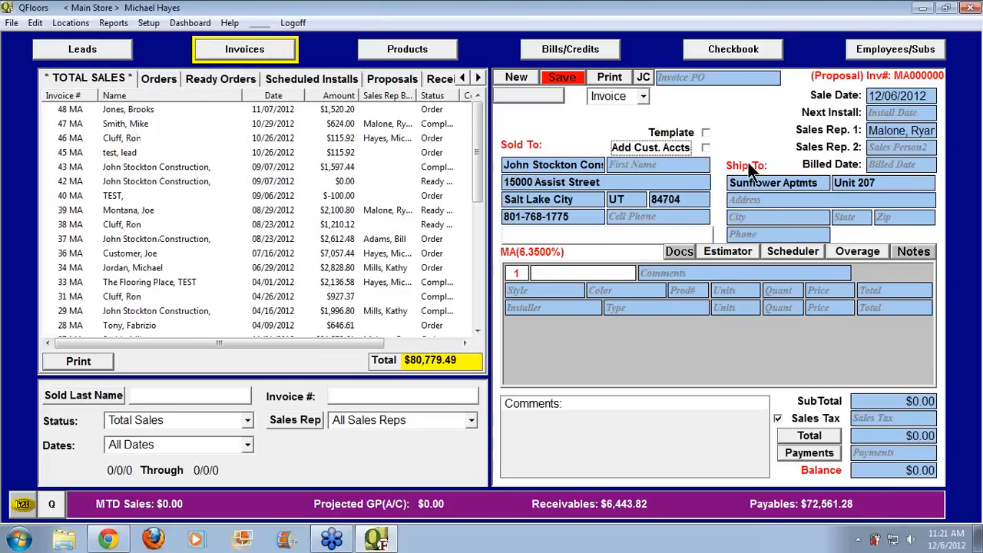
Look at the ship-to phone and line 1's status list without changing anything
left_click(768, 228)
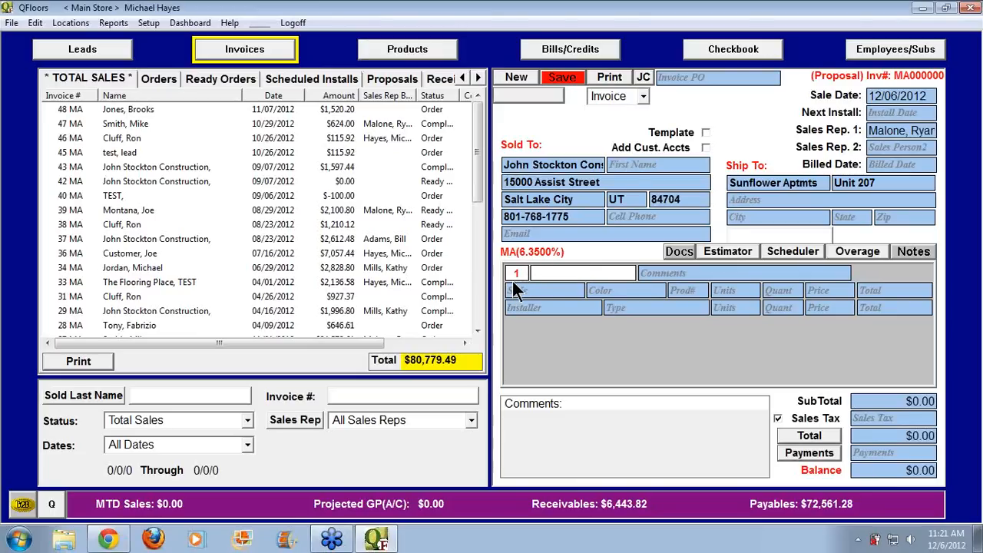
left_click(569, 269)
left_click(642, 293)
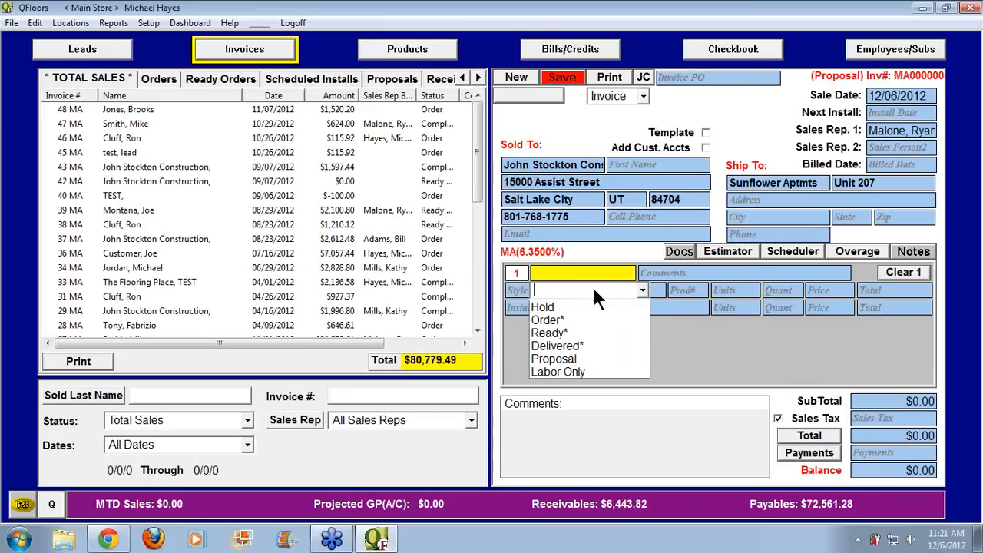
left_click(517, 272)
left_click(518, 272)
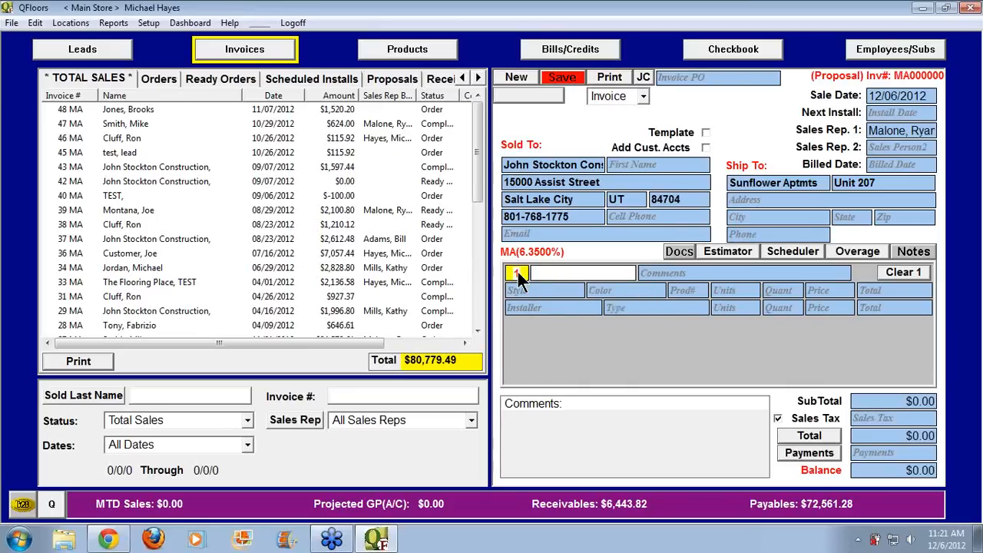
Check line 1's comment and style fields, leaving them empty, then bring up the invoice notes area
left_click(678, 272)
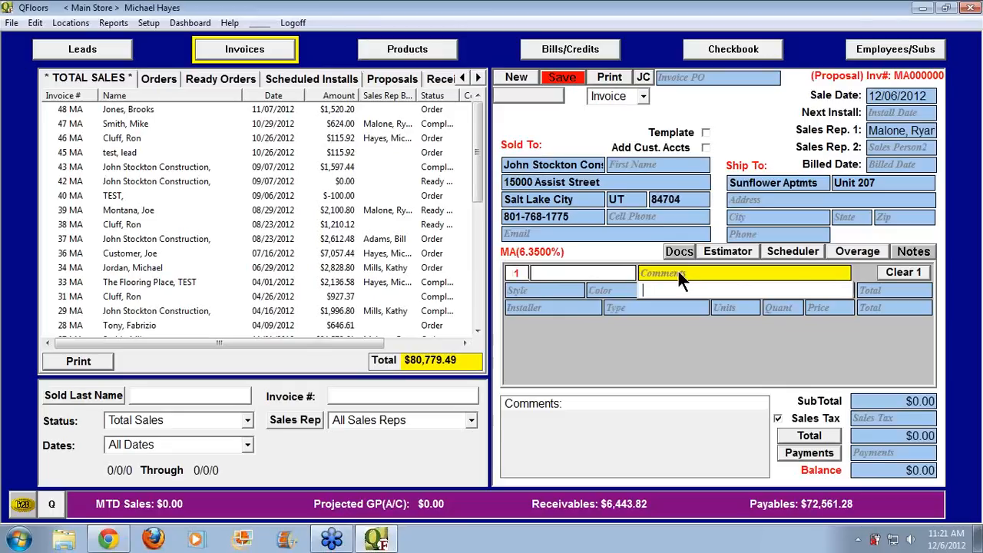
left_click(516, 290)
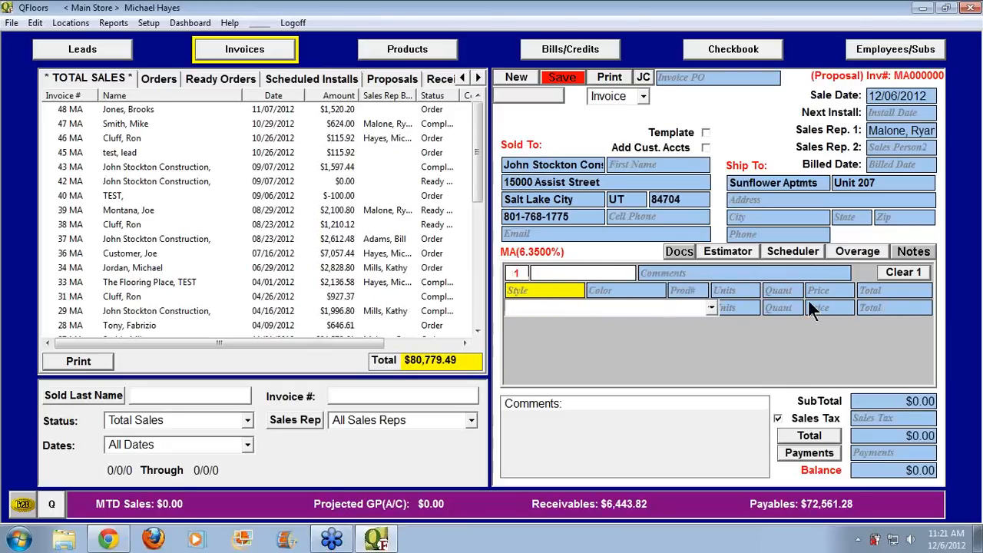
left_click(519, 277)
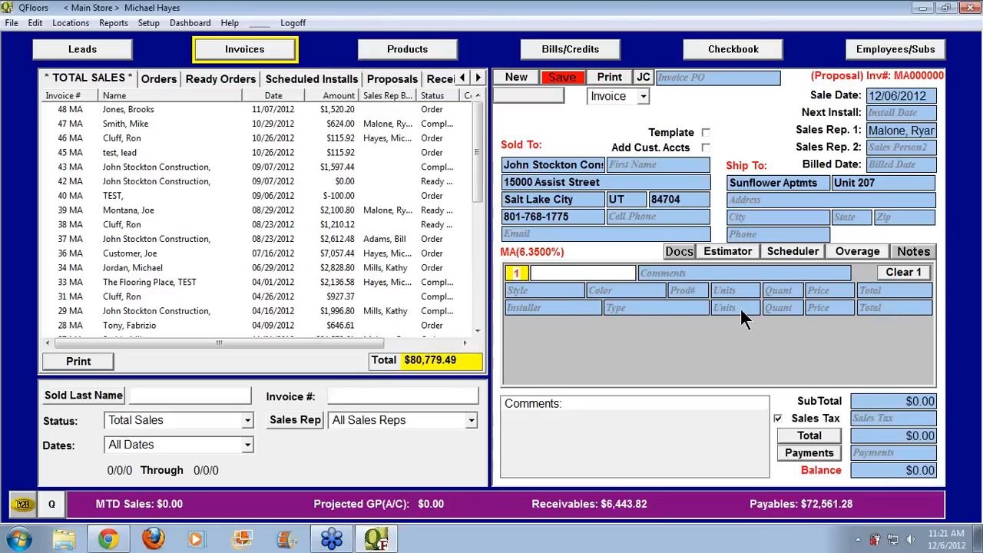
left_click(639, 404)
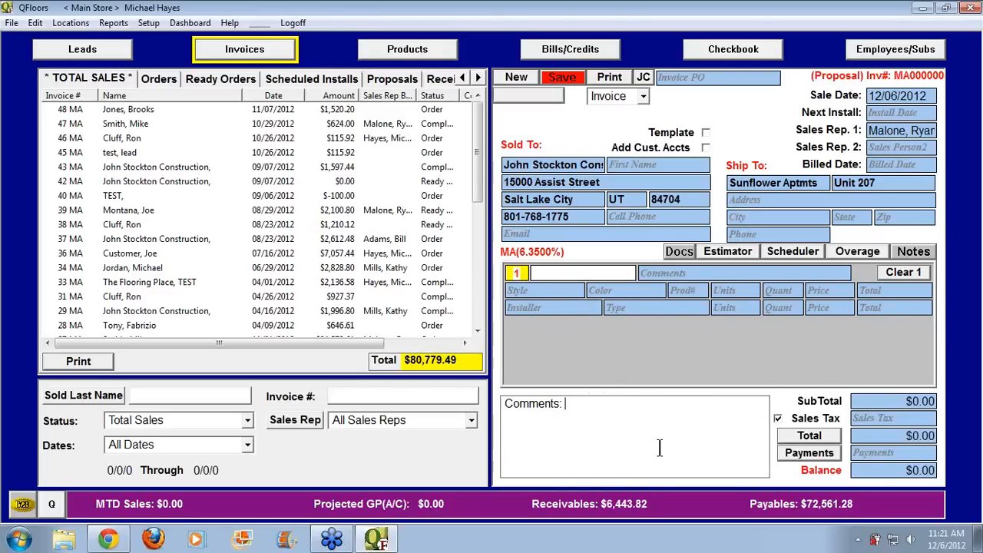
left_click(913, 251)
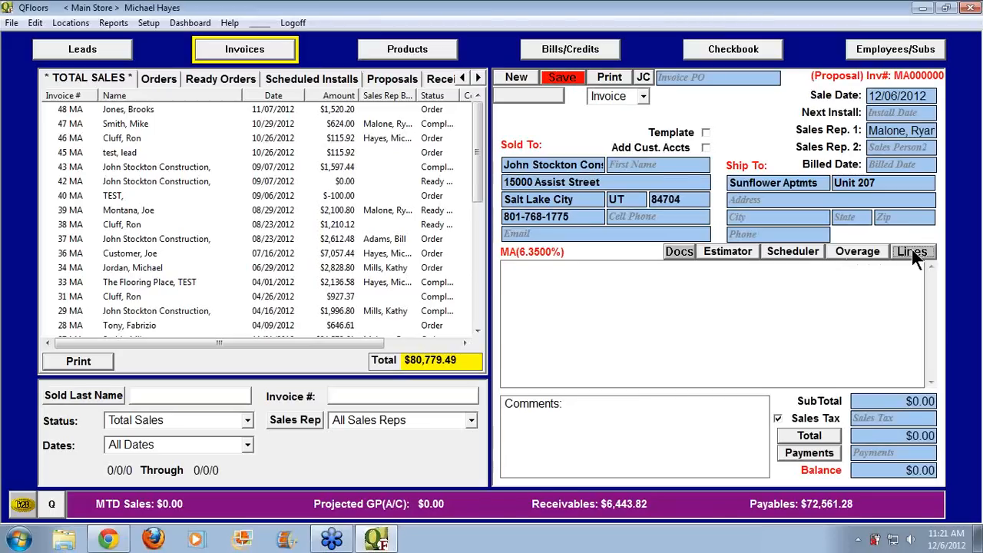
left_click(693, 318)
left_click(915, 254)
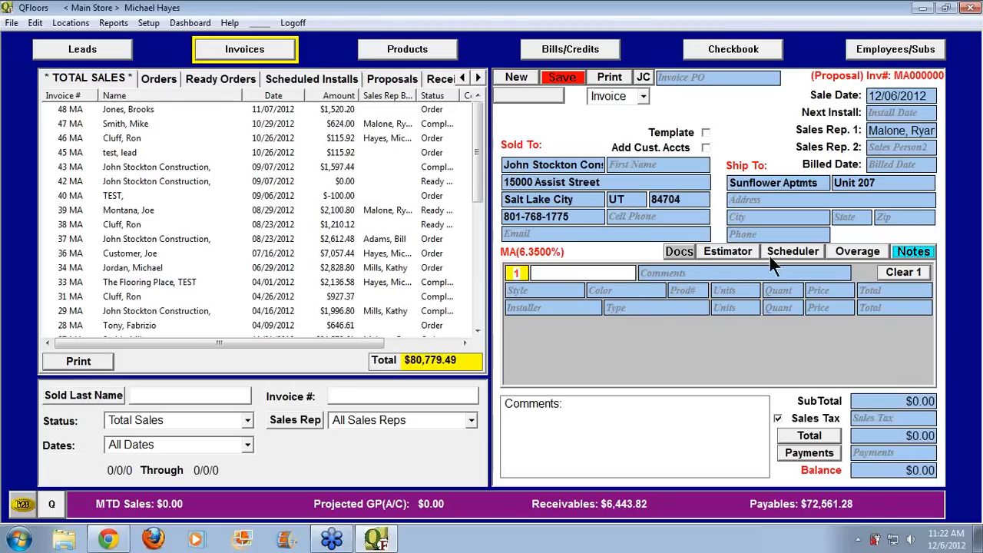
left_click(794, 236)
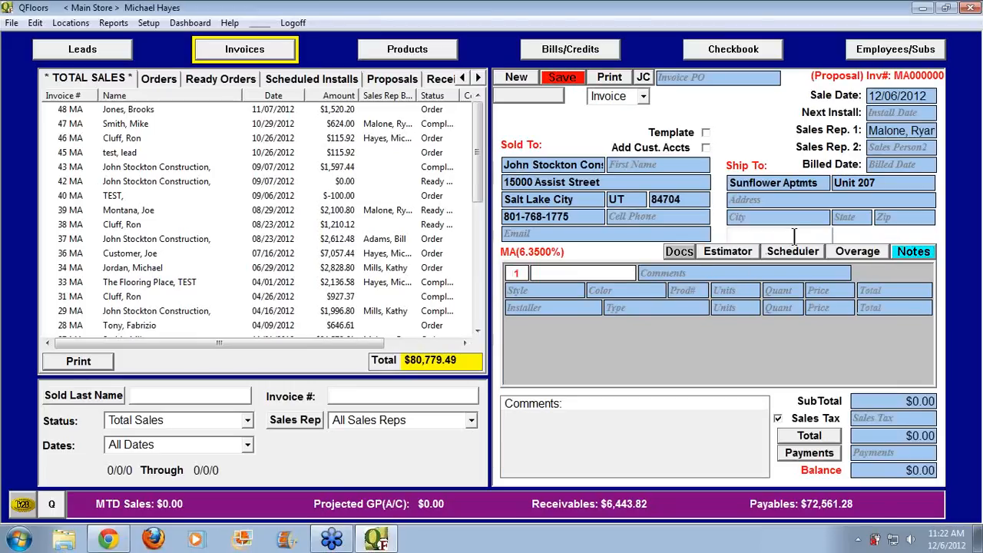
key("Tab")
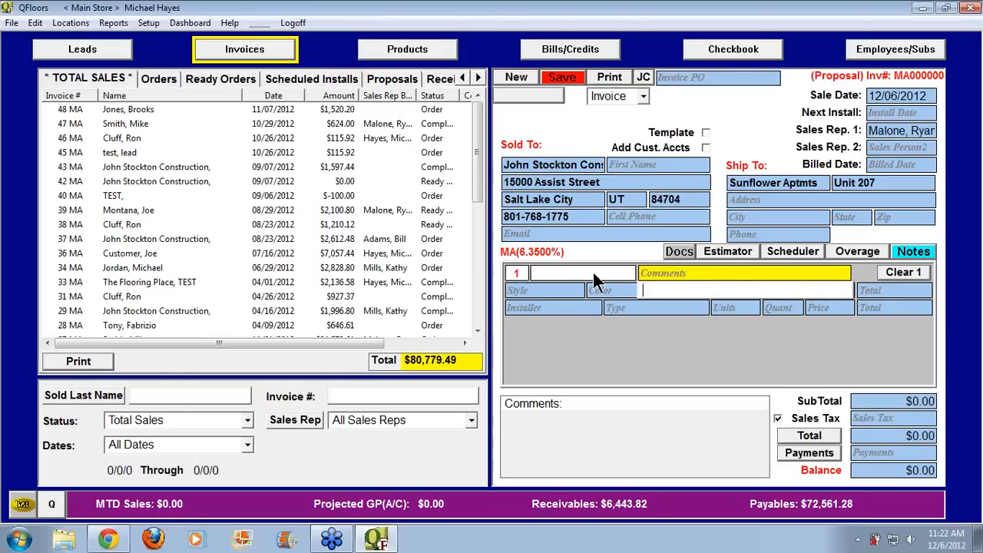
key("Tab")
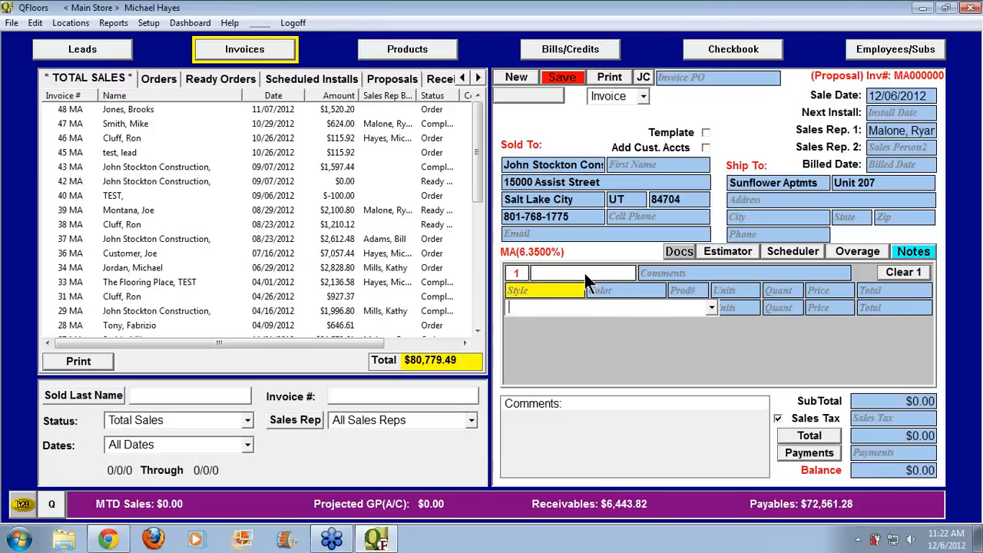
left_click(660, 271)
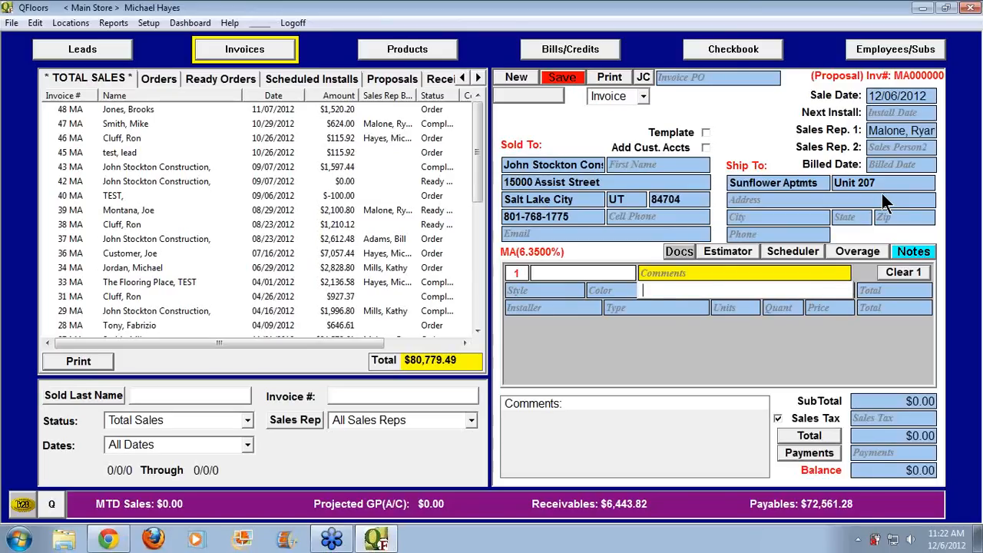
Enter 'Fam rm, hall' as line 1's comment
type("Fam")
type("rm, hall")
key("Return")
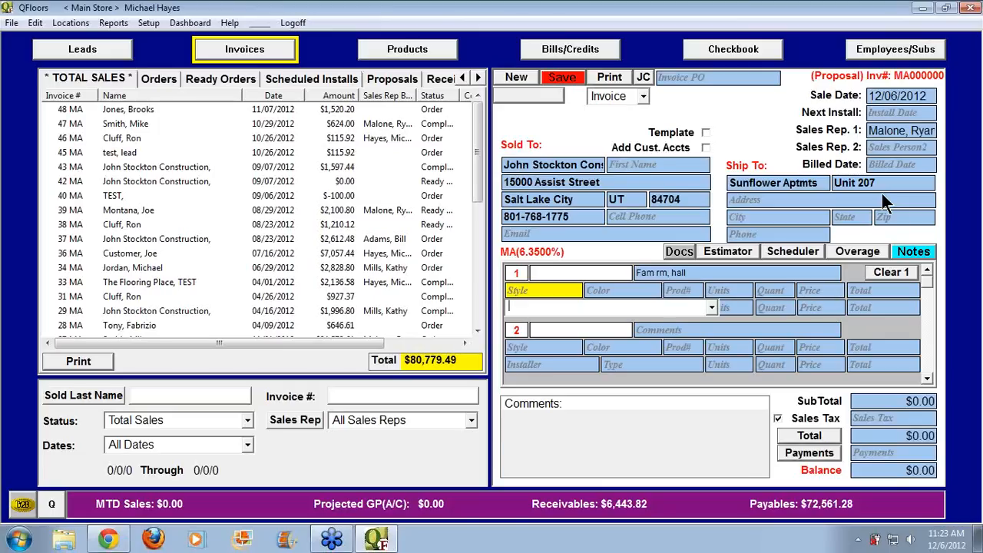
Clear the partly typed style and open Product Search for line 1
type("Peb")
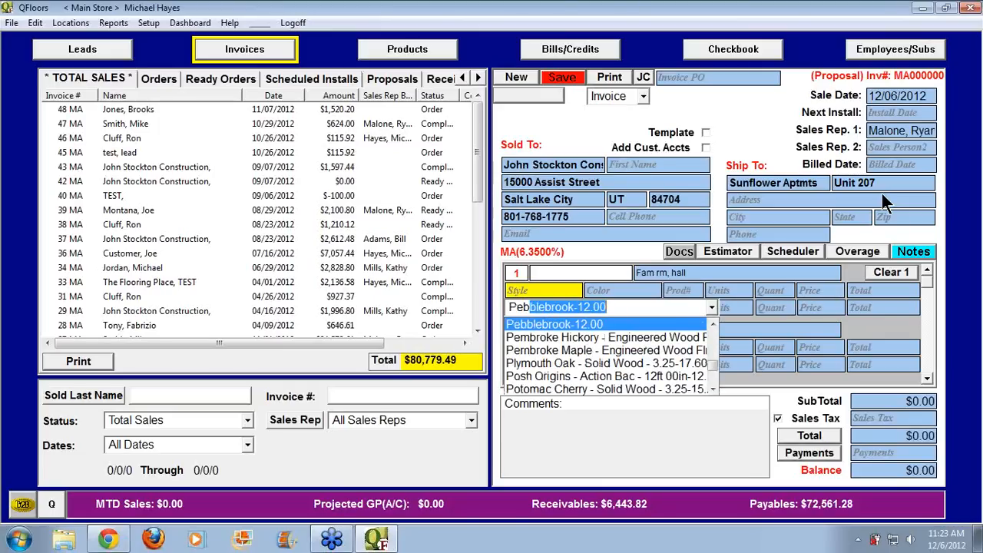
key("BackSpace")
key("BackSpace")
key("BackSpace")
key("BackSpace")
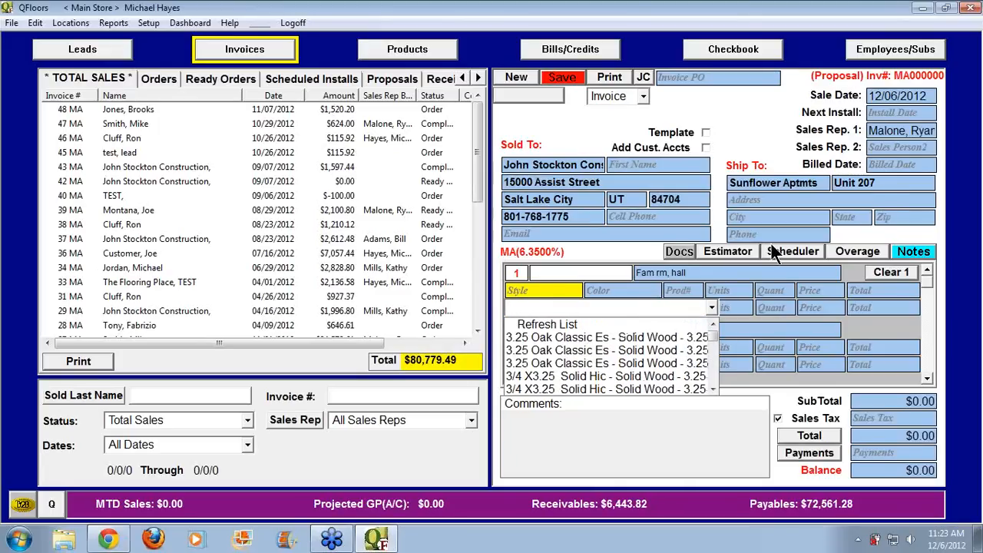
left_click(547, 290)
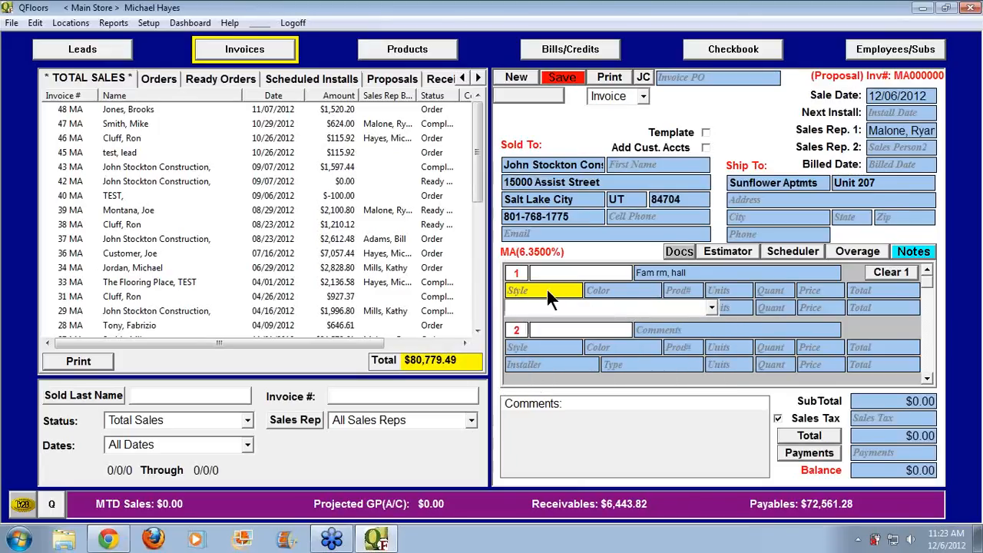
double_click(547, 293)
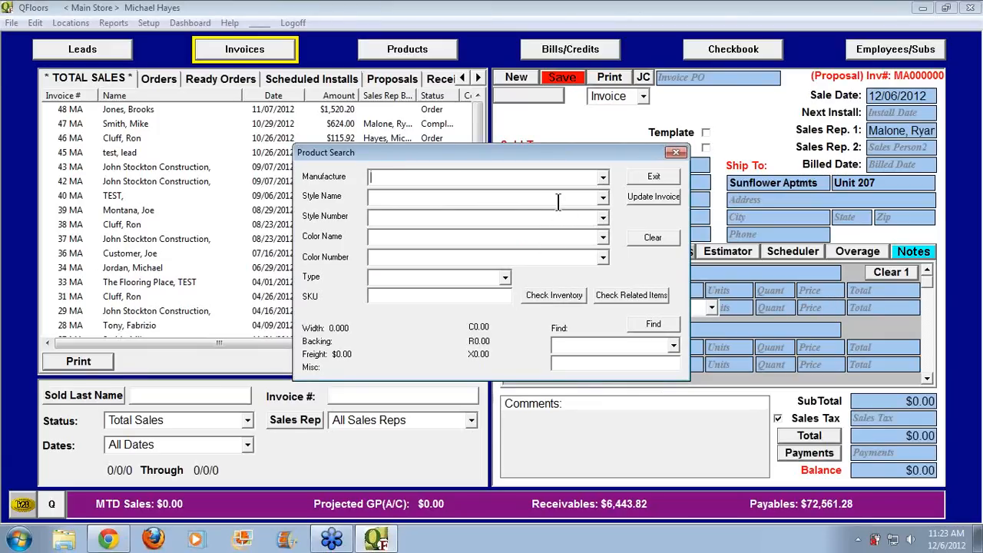
Select manufacturer USA Berbers, style Pebblebrook-12.00 and colour Driftwood from the search lists
left_click(603, 178)
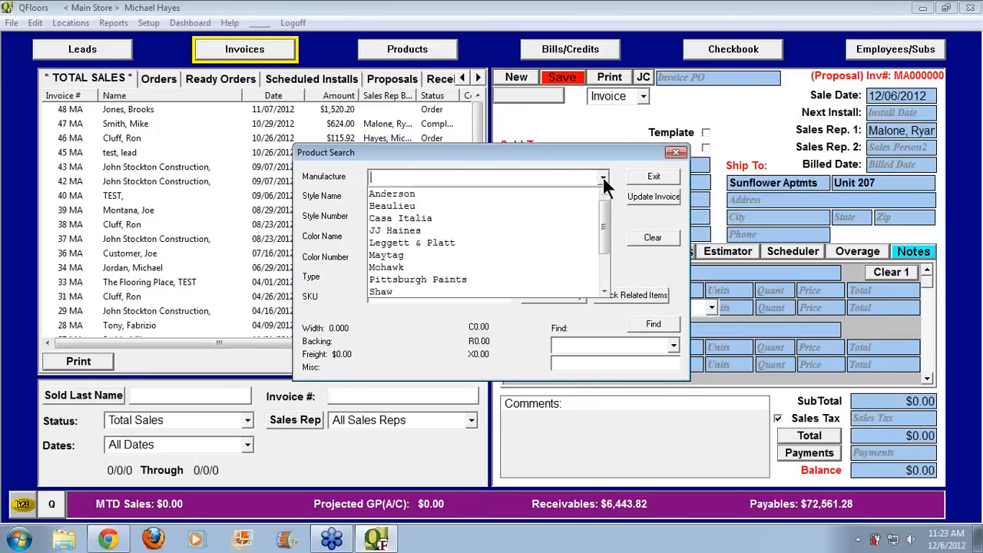
left_click_drag(609, 224, 607, 247)
left_click(471, 266)
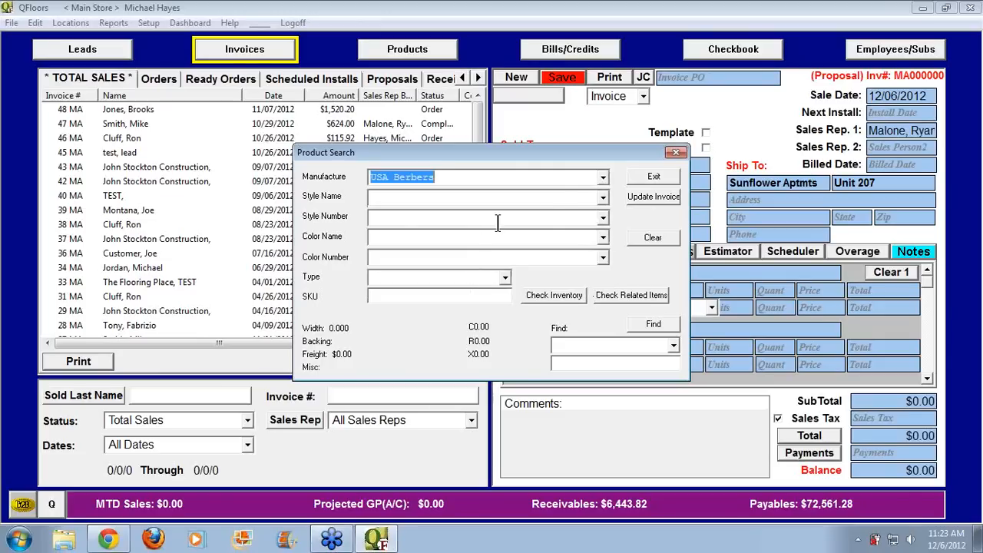
left_click(603, 198)
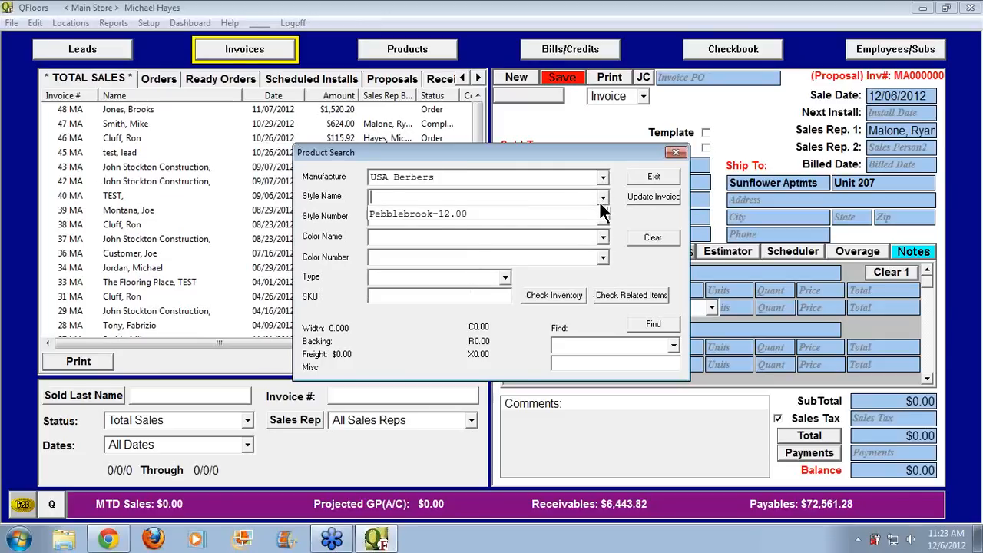
left_click(602, 216)
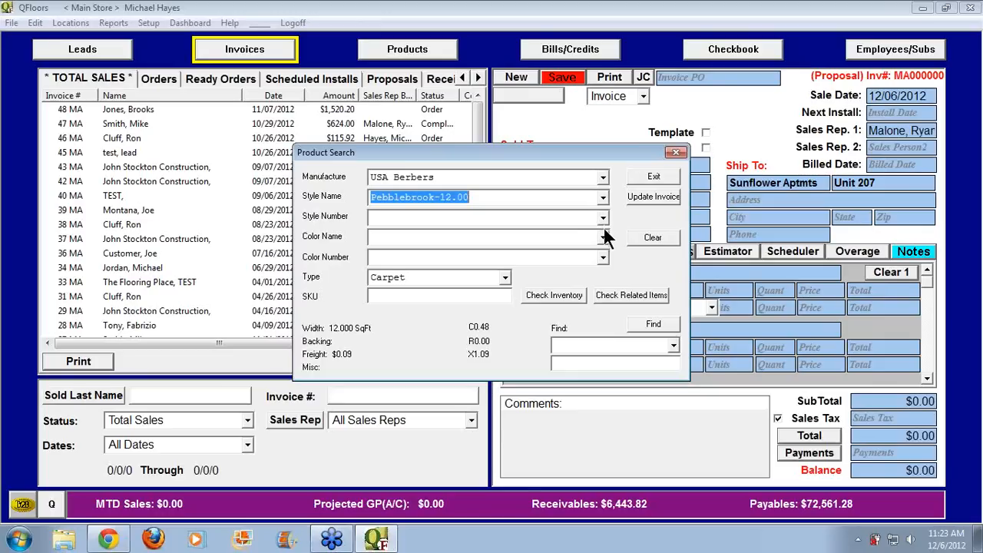
left_click(604, 238)
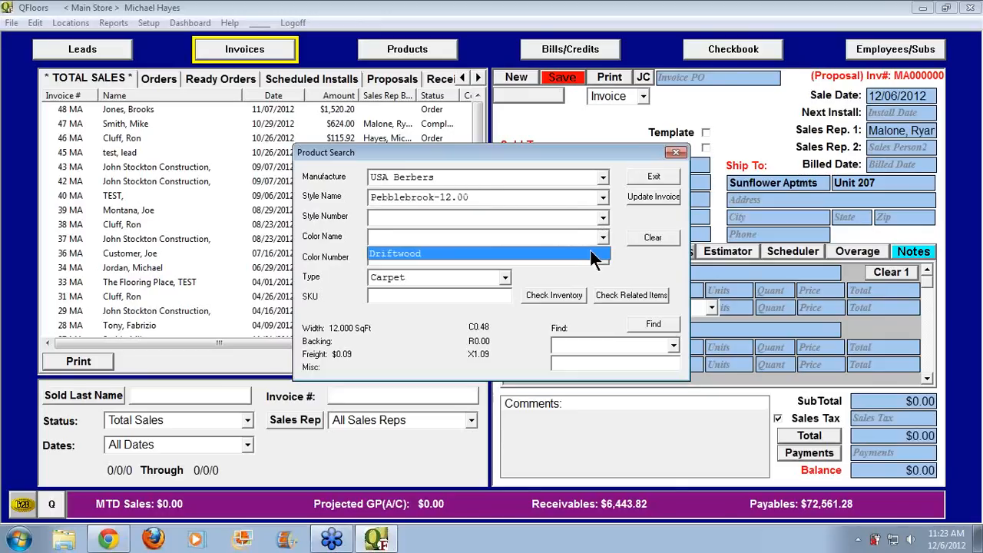
left_click(589, 250)
Try style number 8466 (Briarwood) in Blue, then clear the search fields
left_click(649, 239)
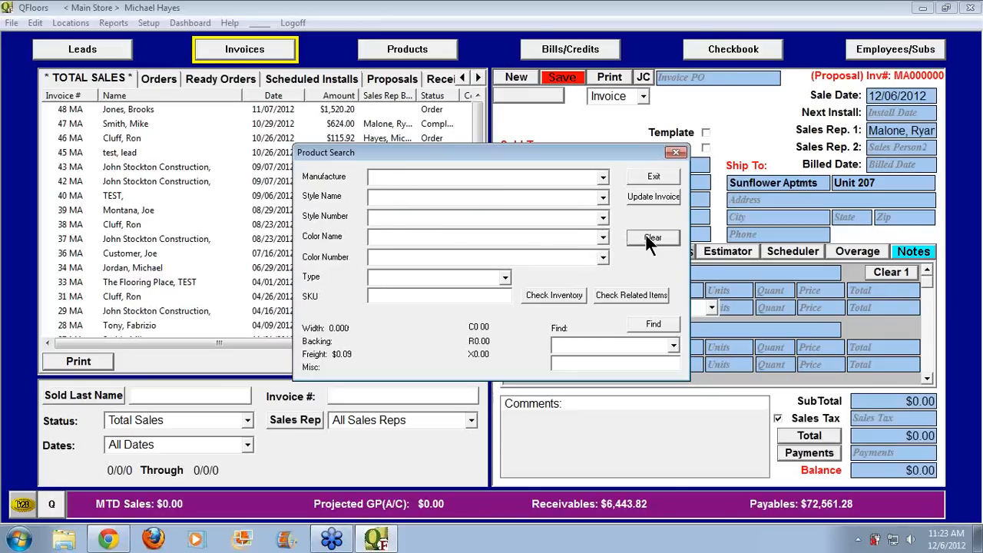
left_click(400, 217)
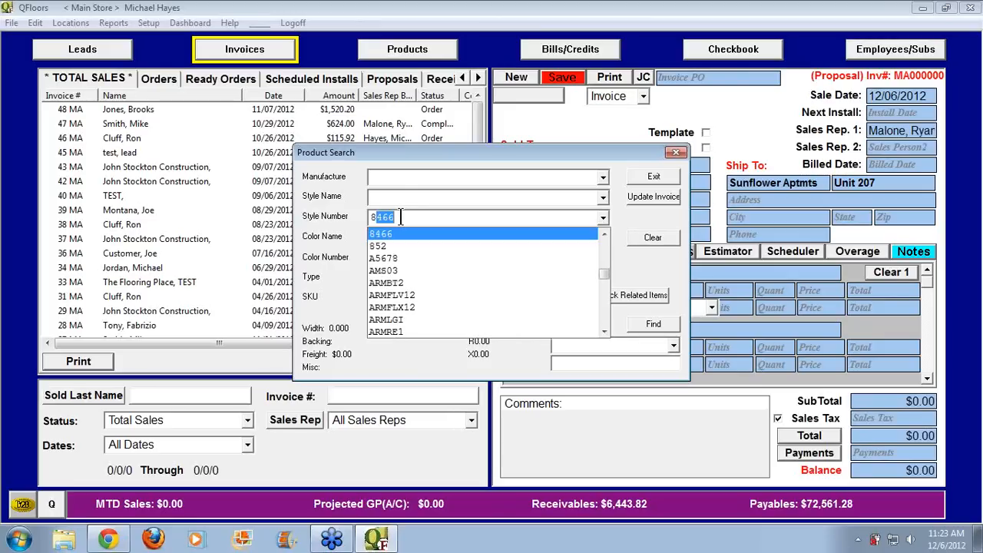
key("Tab")
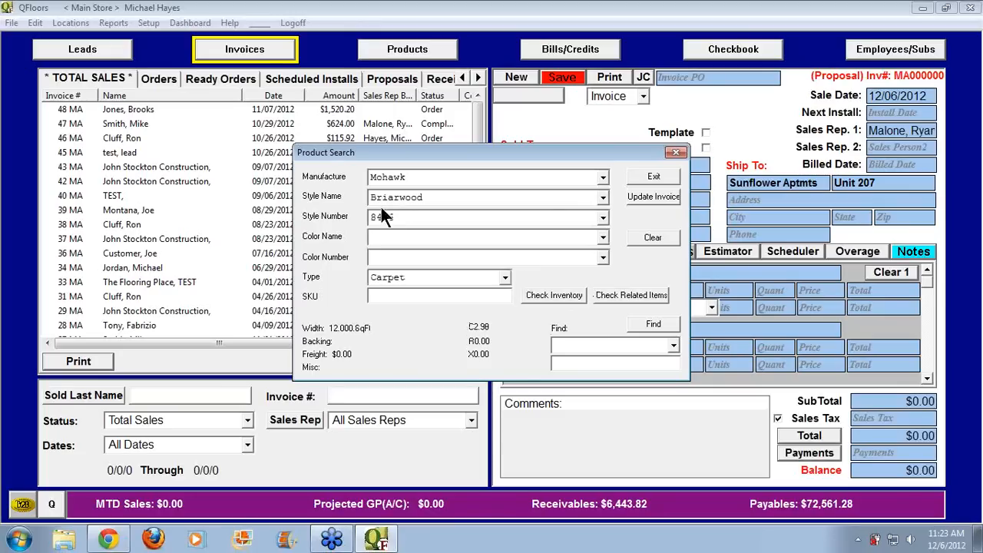
left_click(602, 236)
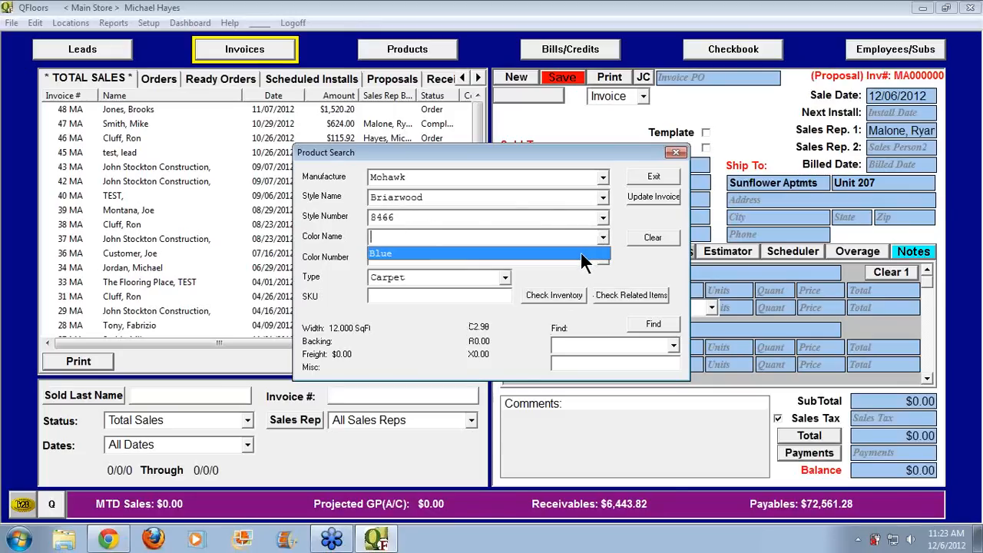
left_click(581, 257)
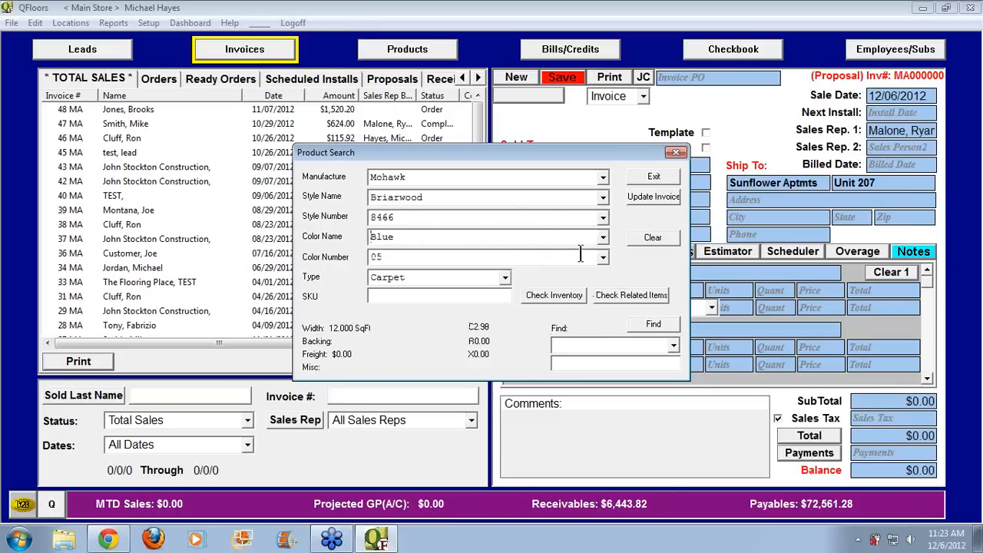
left_click(651, 238)
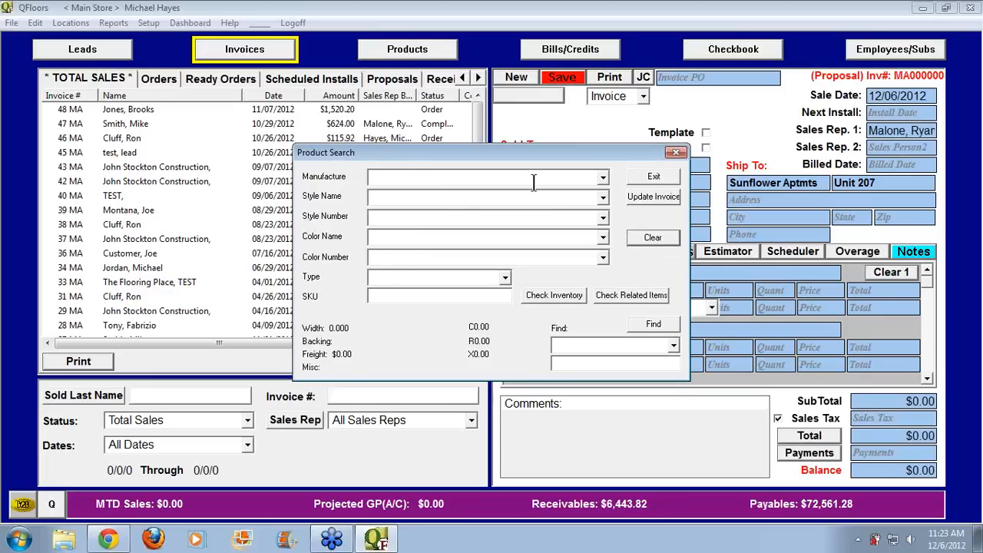
Enter style Pebblebrook-12.00 and colour Driftwood by typing, and send the product to line 1
left_click(452, 198)
type("Pebblebrook-12.00")
key("Tab")
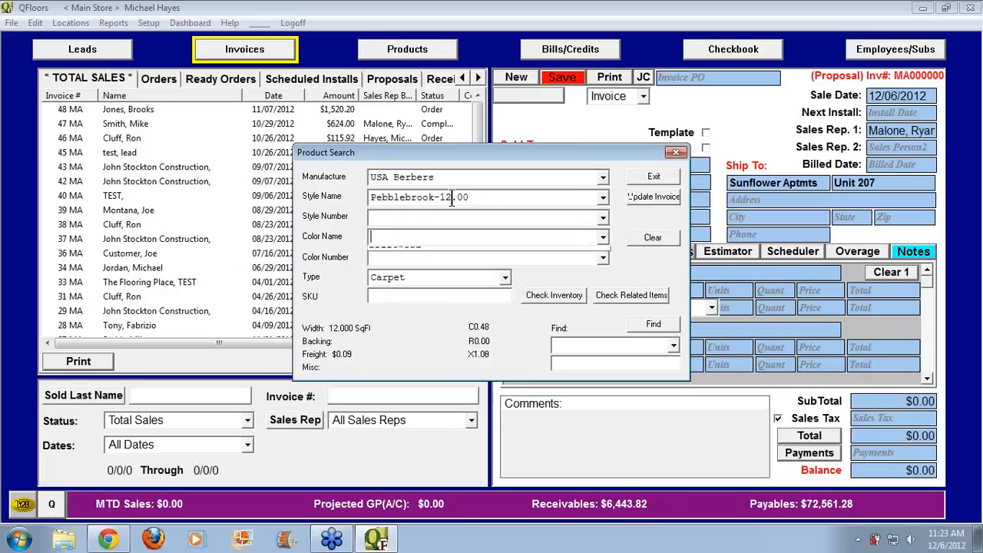
type("Driftwood")
key("Tab")
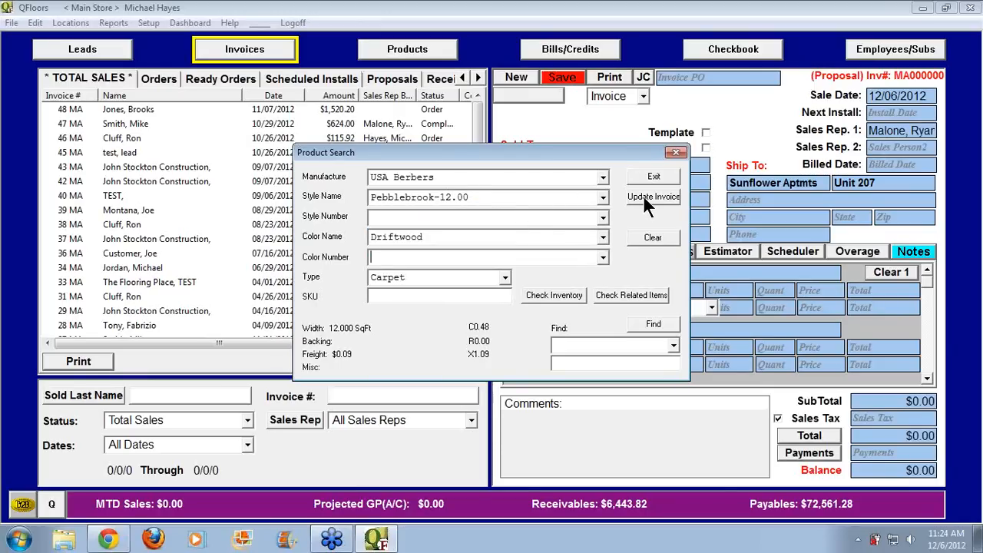
left_click(649, 197)
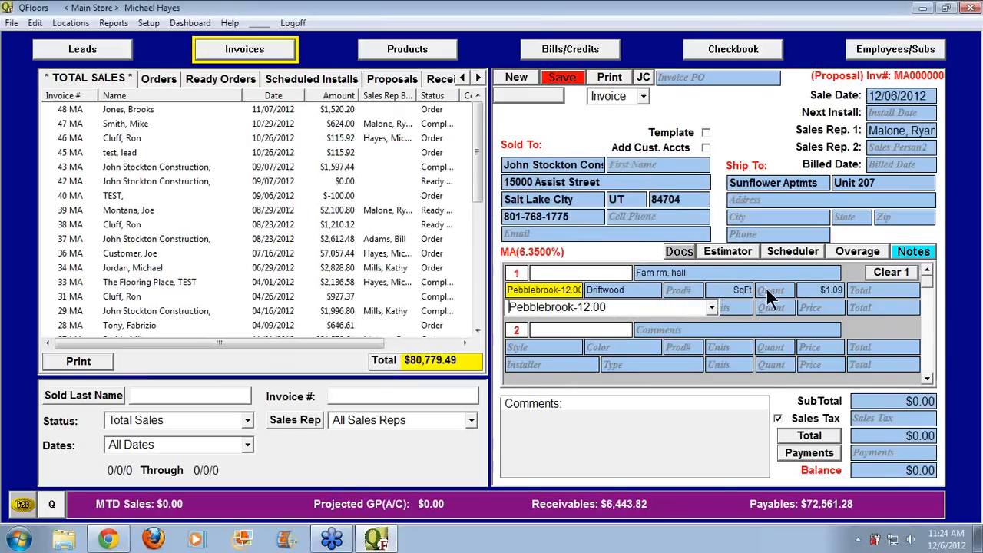
Enter 12 x 58 as line 1's quantity, giving 696.00 SqFt
left_click(767, 291)
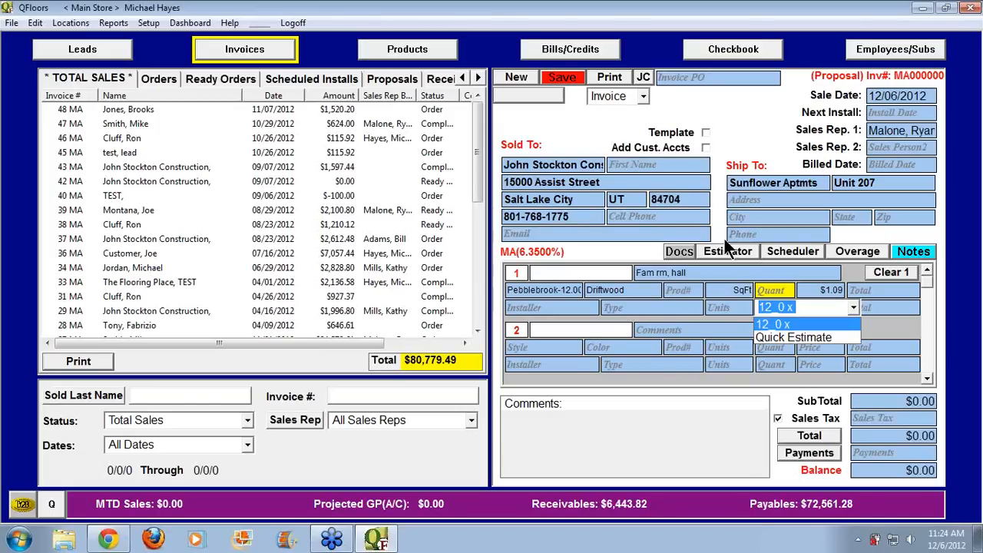
key("Right")
type("58")
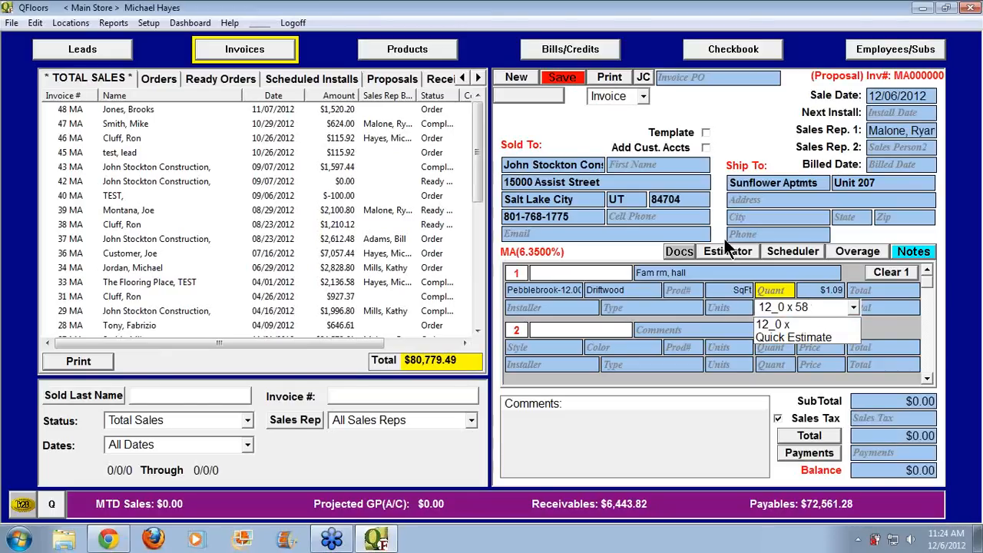
key("Tab")
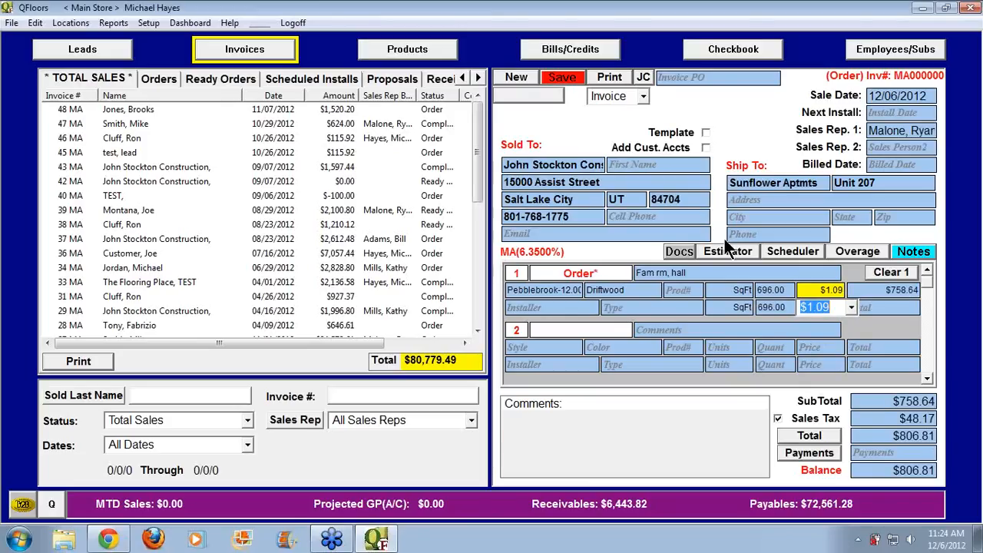
Apply Carpet pricing to line 1 and set its price to 1.29 per SqFt
left_click(851, 309)
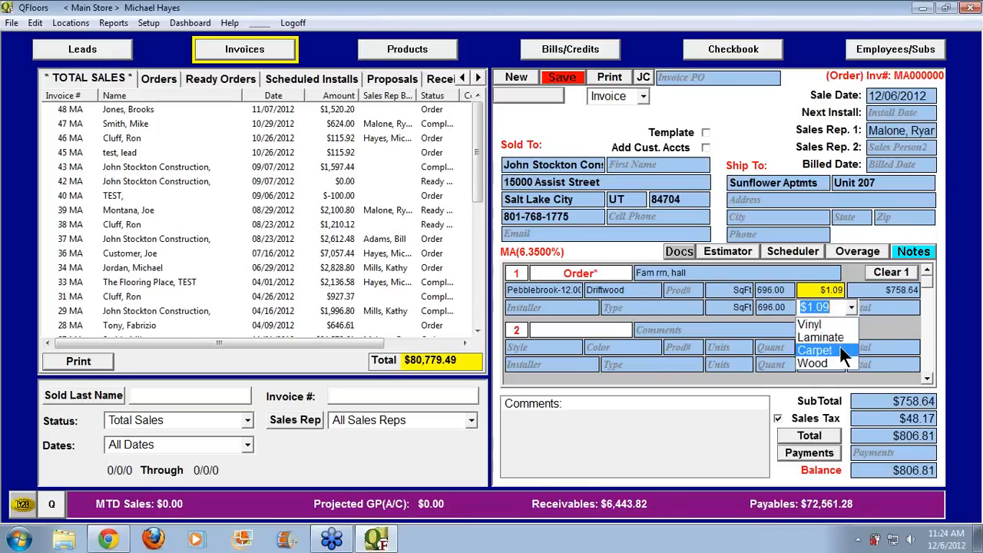
left_click(842, 351)
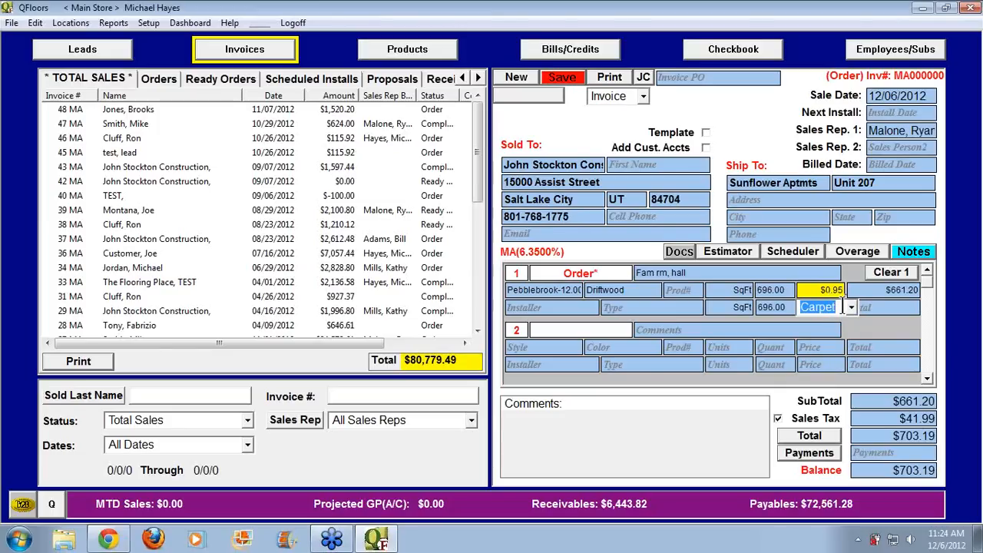
type("1029")
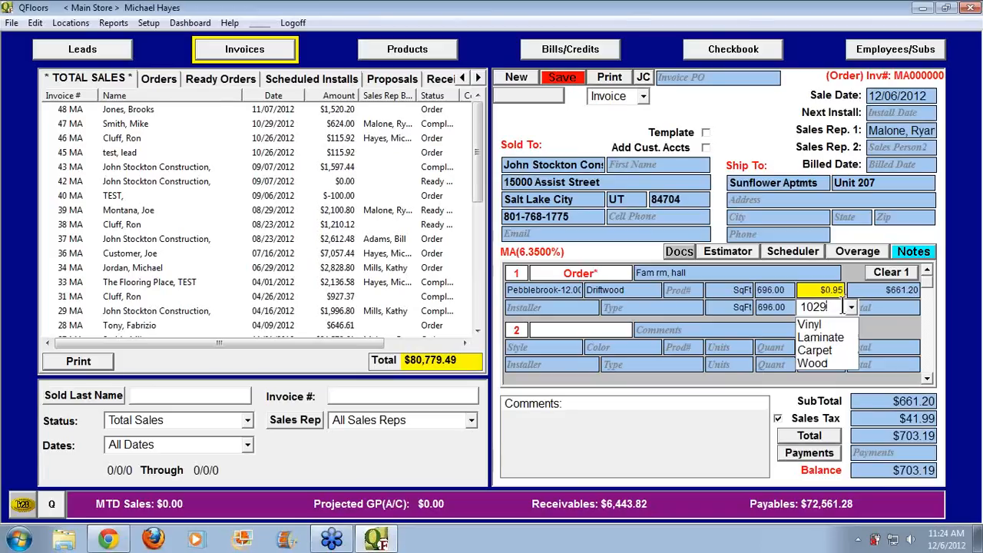
key("BackSpace")
key("BackSpace")
key("BackSpace")
type(".29")
key("Tab")
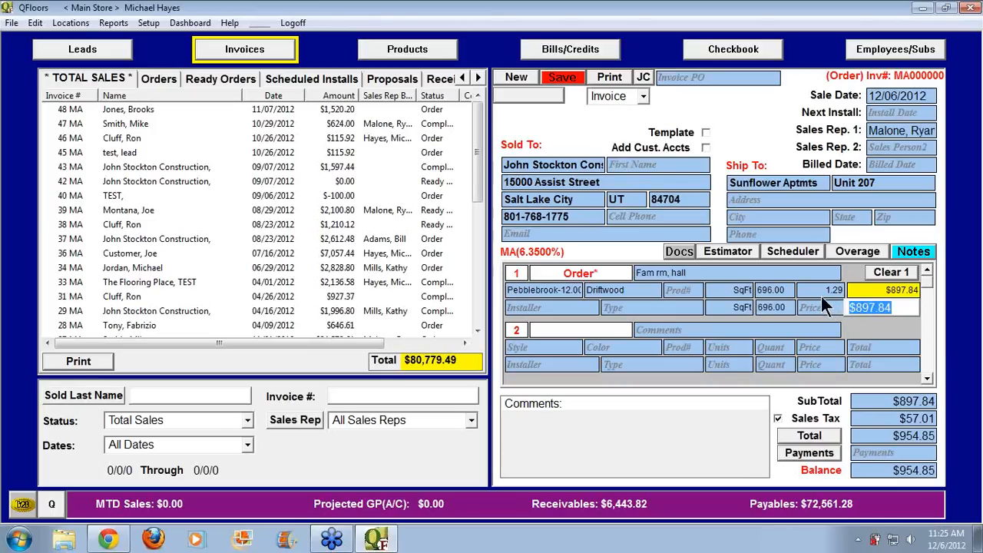
left_click(688, 290)
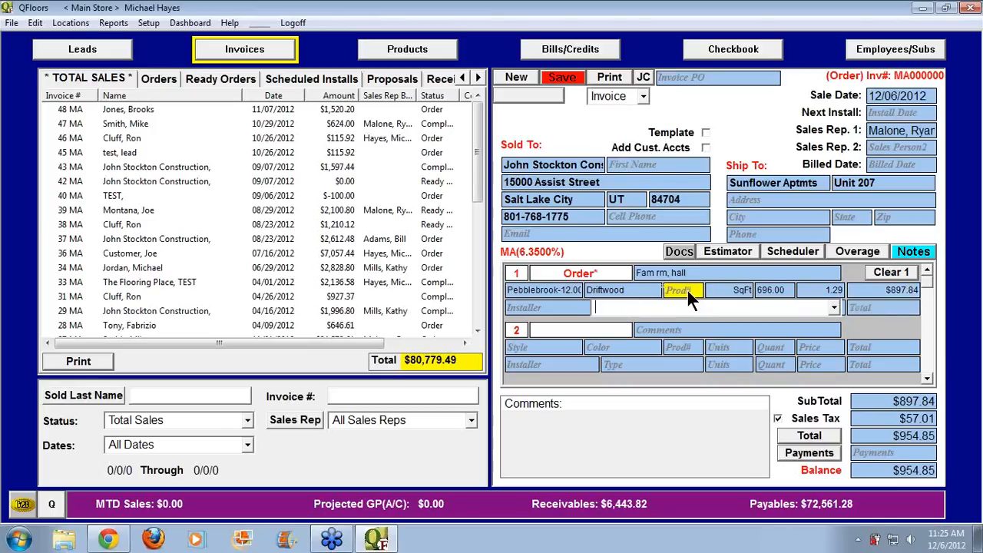
left_click(834, 310)
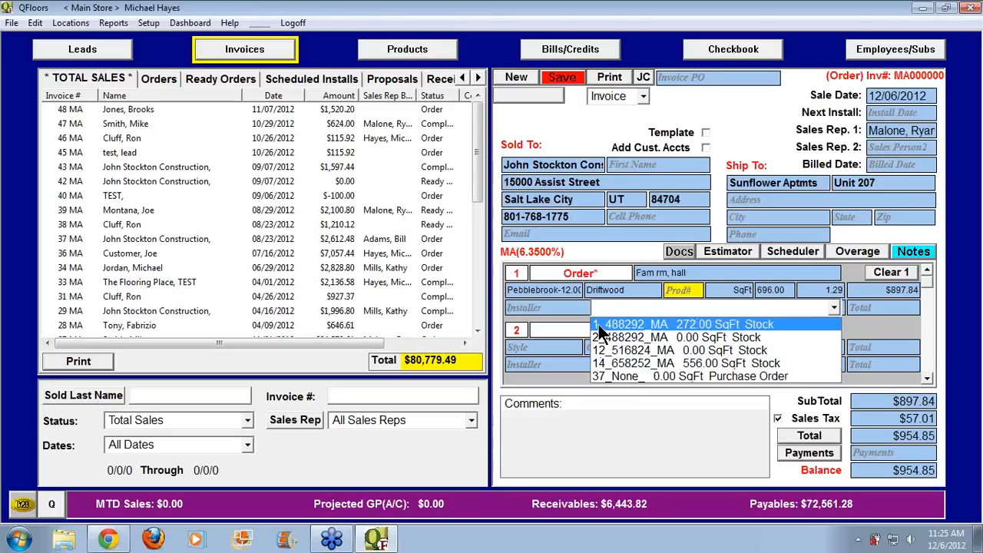
left_click(418, 55)
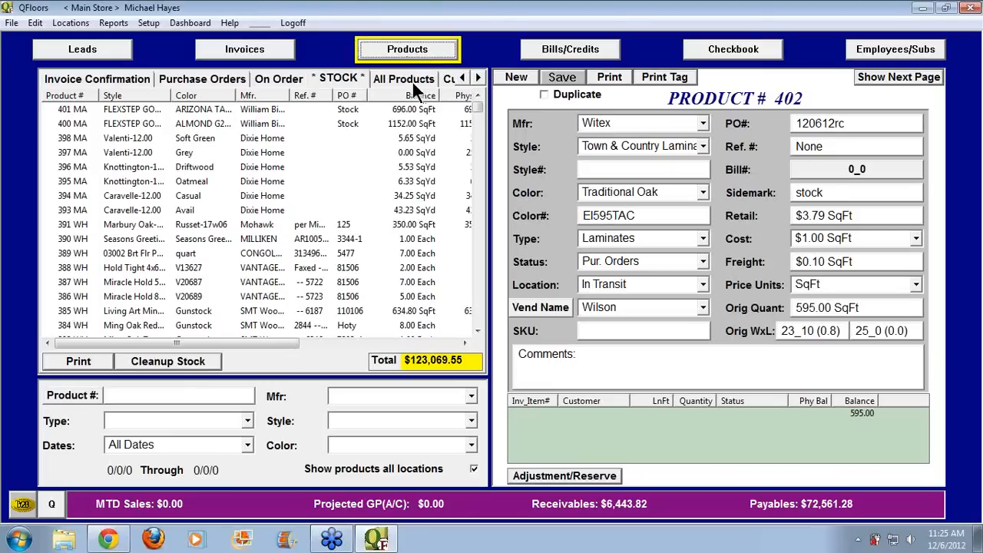
left_click(341, 420)
type("Pebblebrook-12.00")
key("Return")
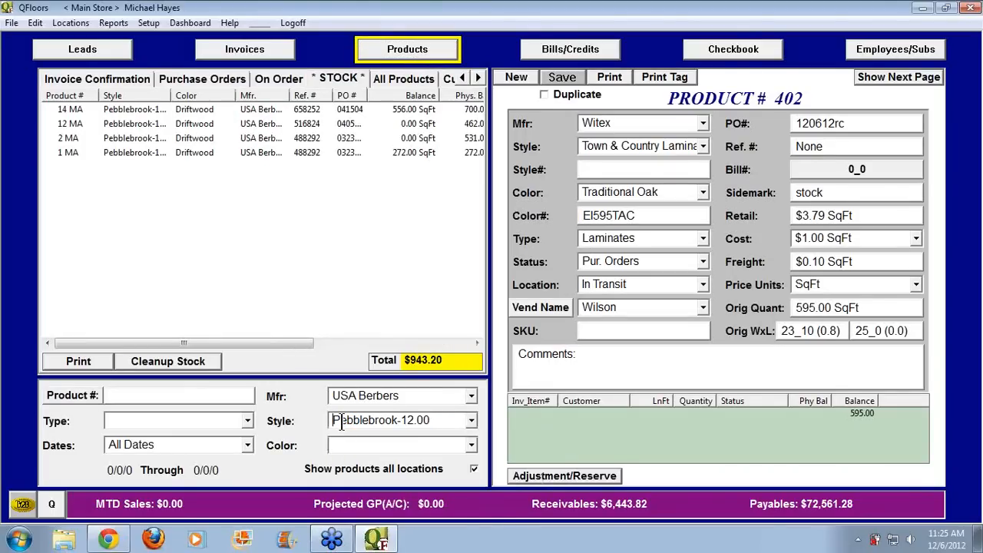
left_click(396, 76)
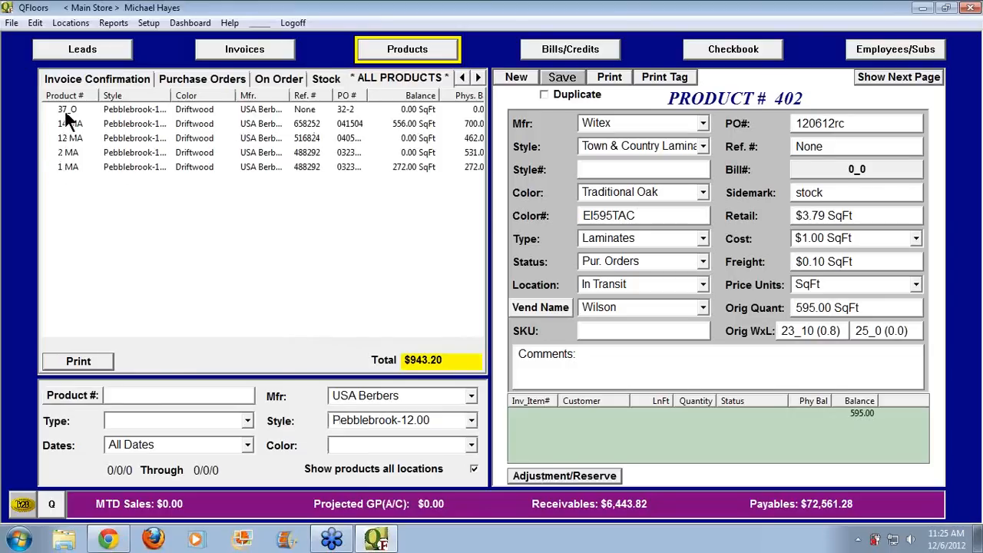
left_click(230, 51)
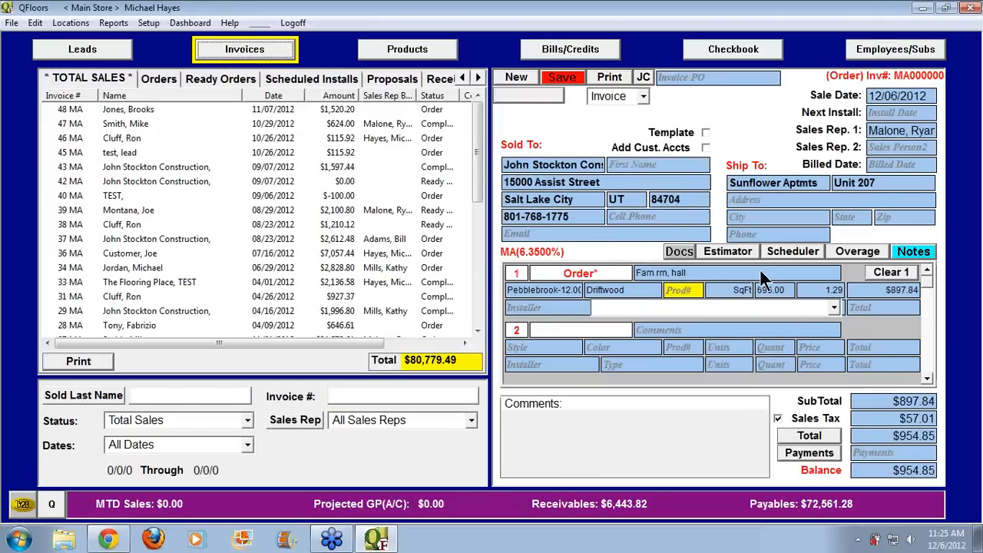
Assign stock lot 1_488292_MA to line 1, dismiss the must-save error, and save the invoice
left_click(833, 307)
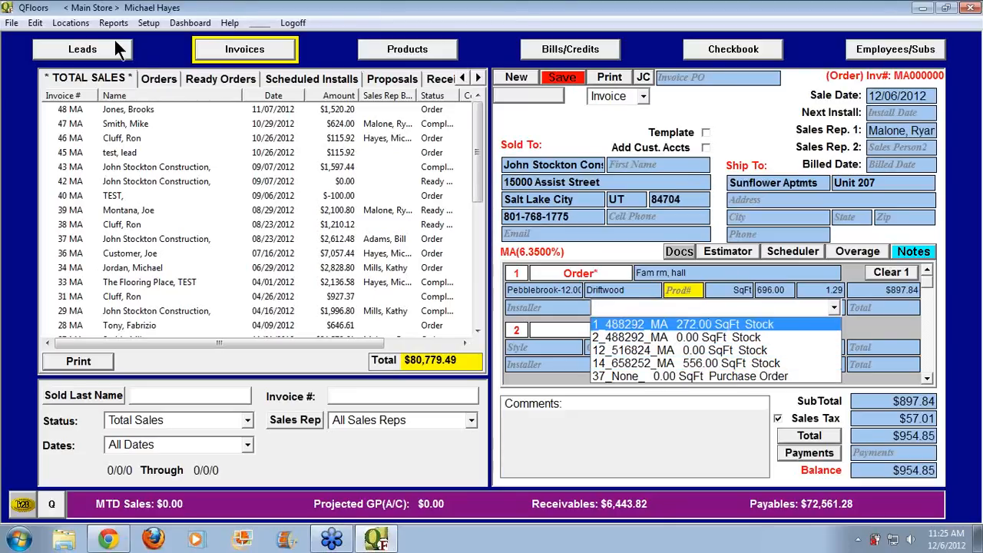
left_click(71, 25)
left_click(70, 24)
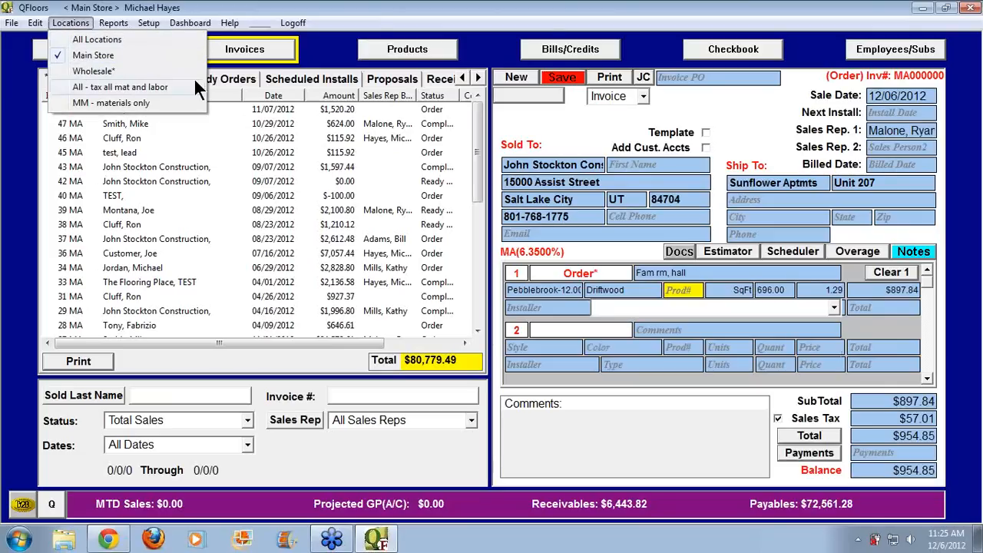
left_click(833, 307)
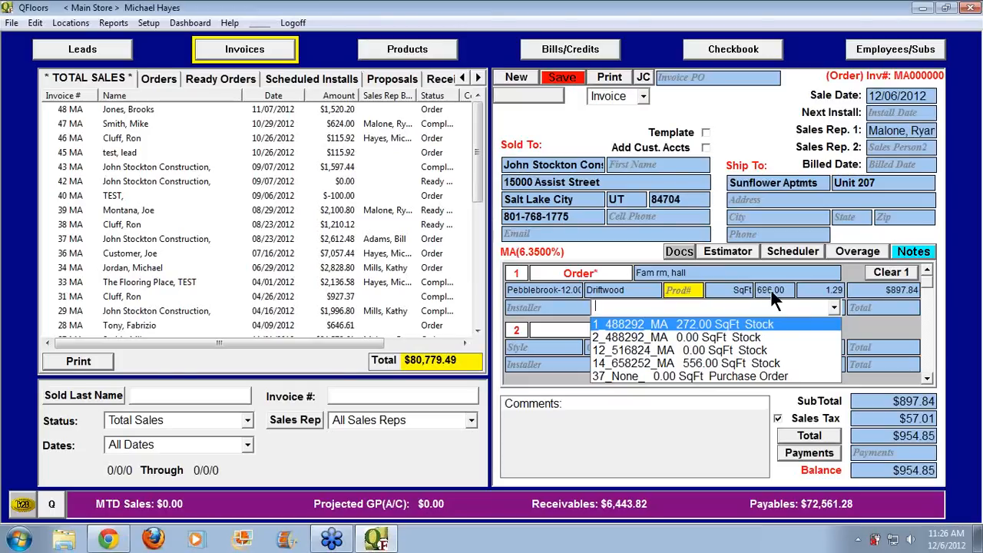
left_click(739, 324)
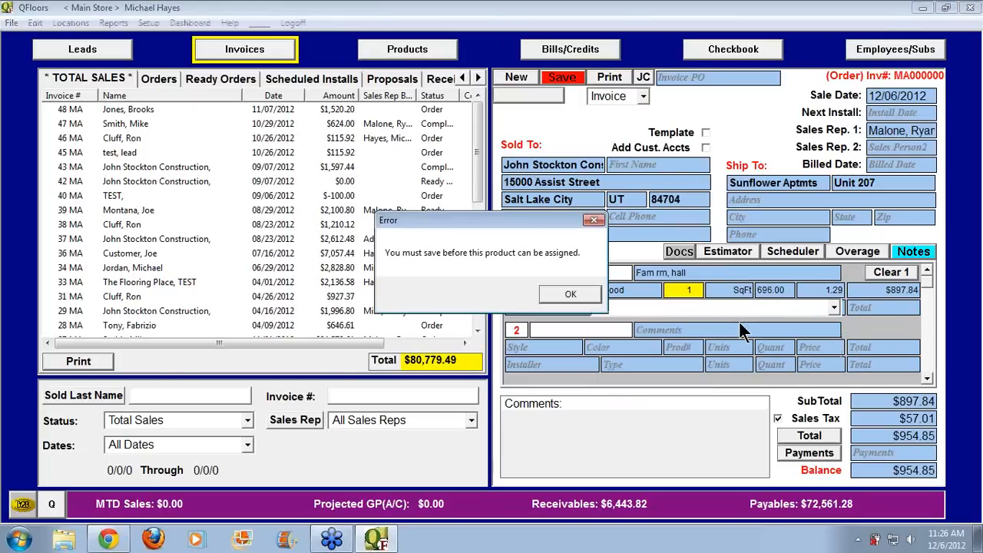
left_click(574, 293)
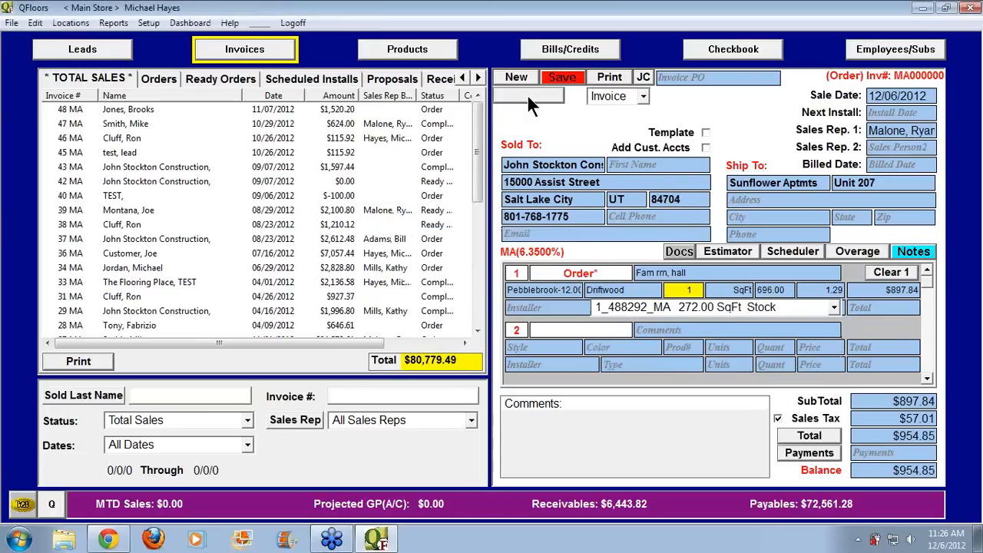
left_click(568, 78)
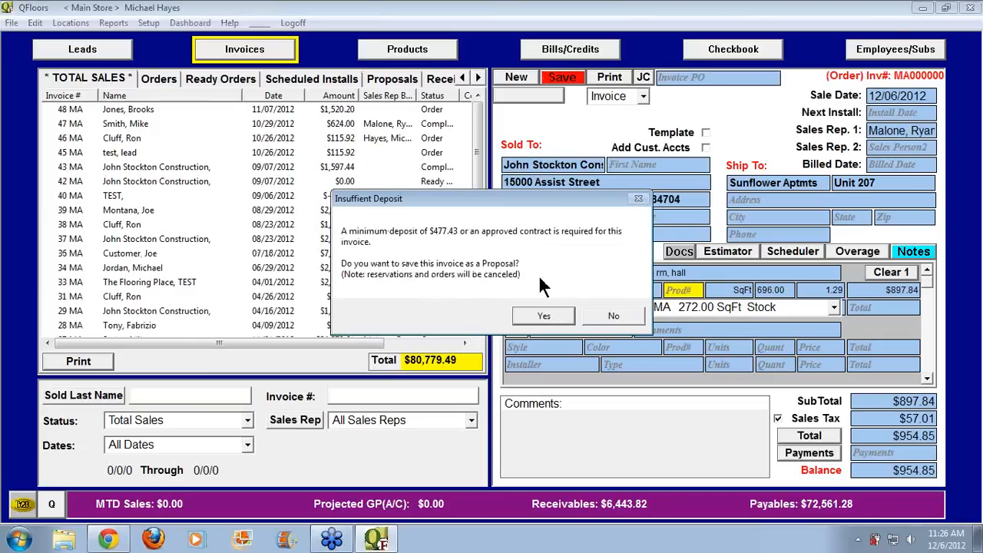
Save as an invoice instead of a proposal and add a $0.00 Finance payment described 'builder account'
left_click(613, 318)
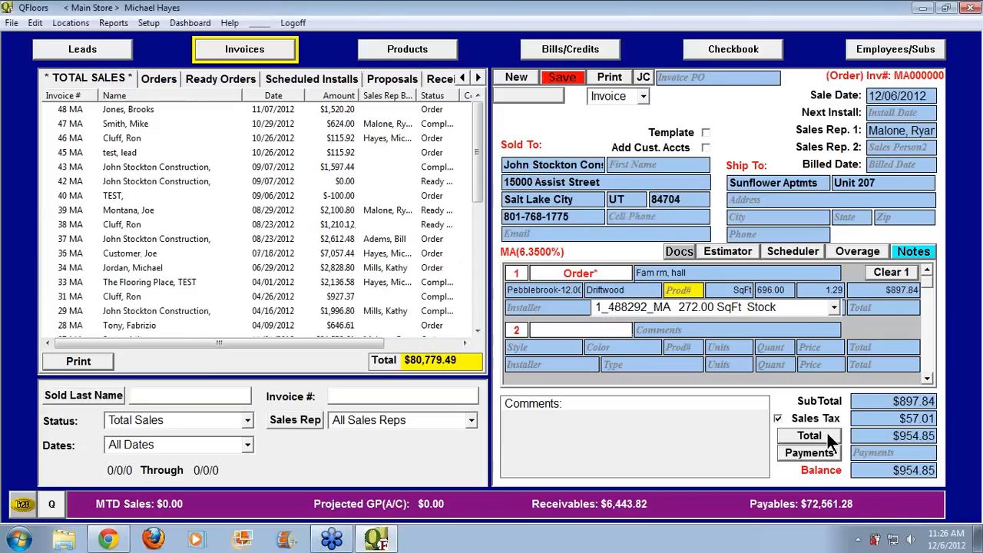
left_click(814, 453)
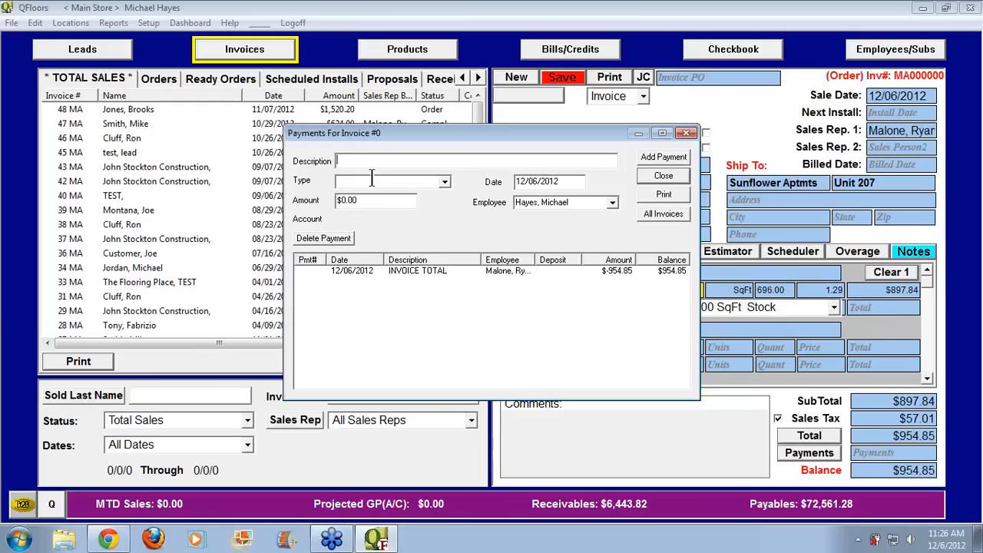
type("Finance")
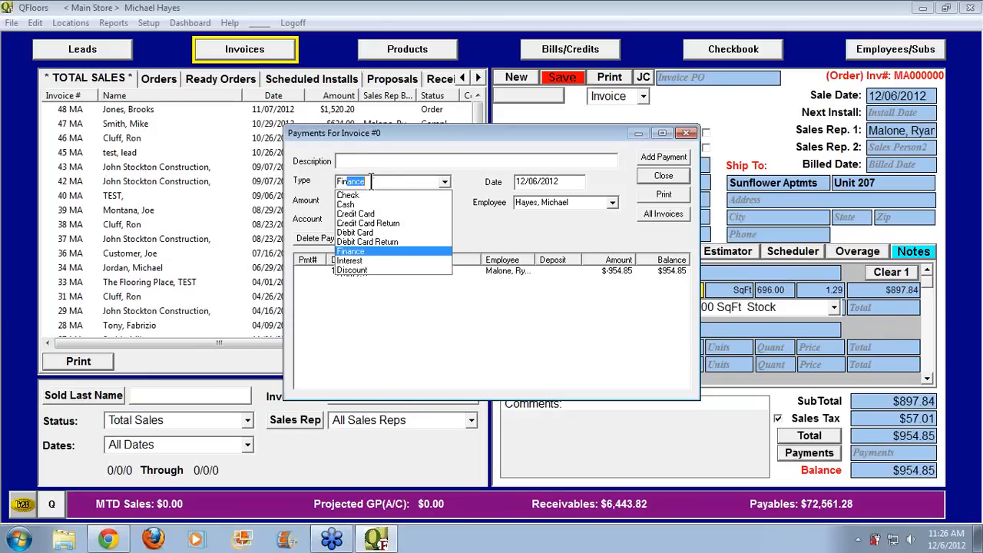
key("Tab")
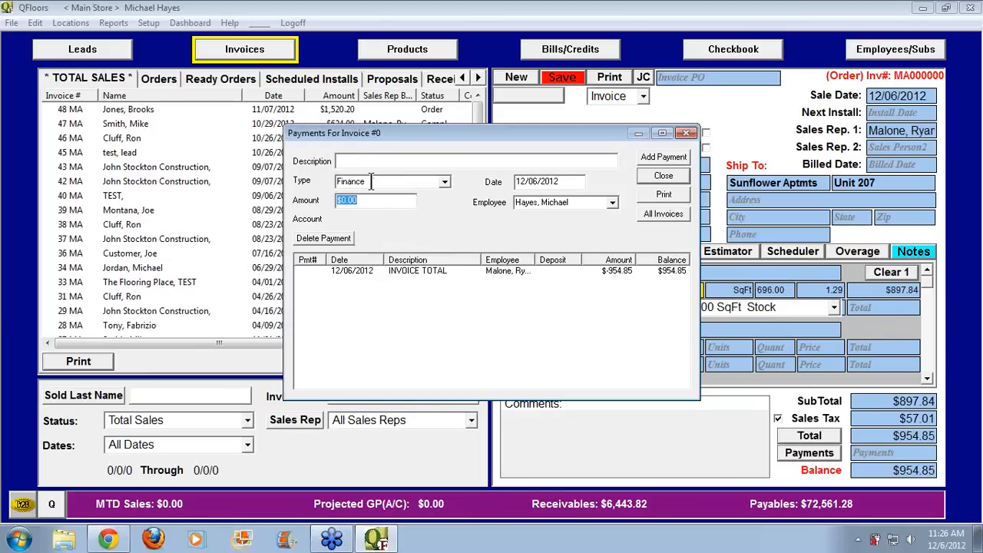
left_click(371, 161)
type("builder account")
left_click(662, 157)
left_click(665, 176)
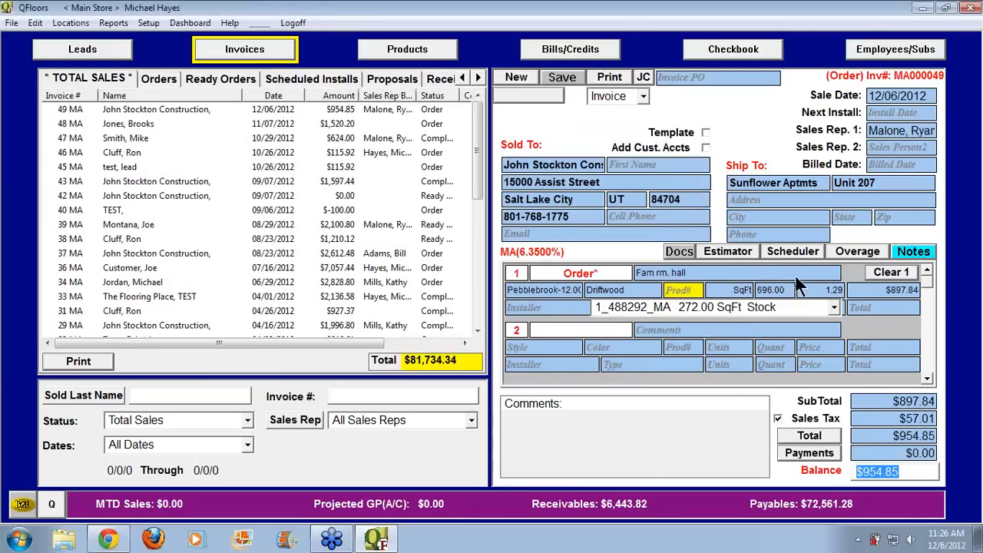
Choose the first stock lot for line 1 to open its quantity split
left_click(833, 307)
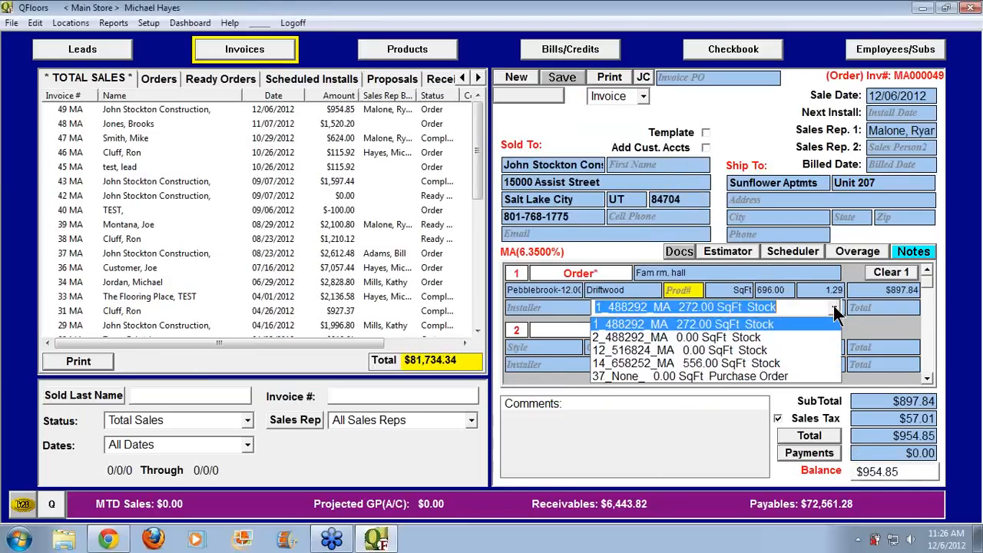
left_click(745, 325)
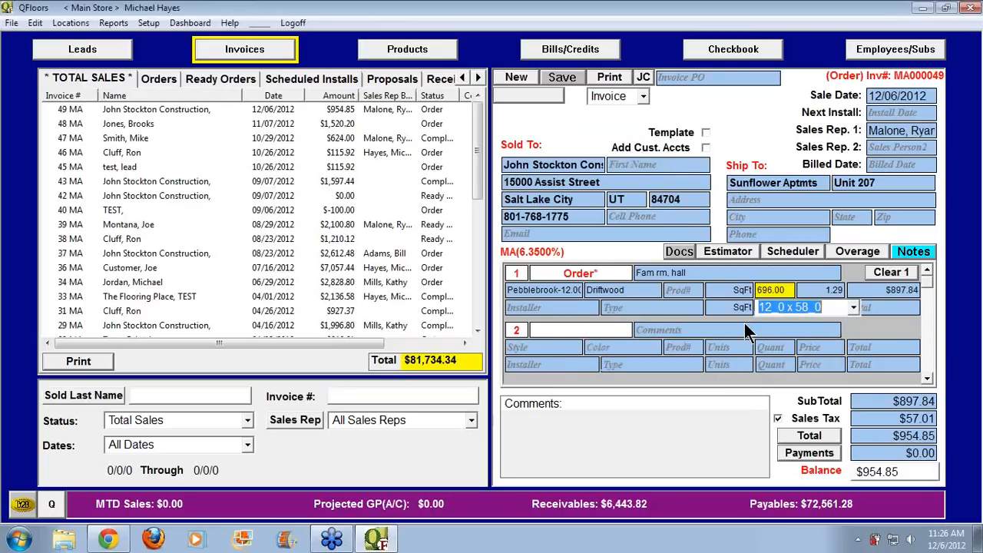
left_click(694, 290)
left_click(834, 307)
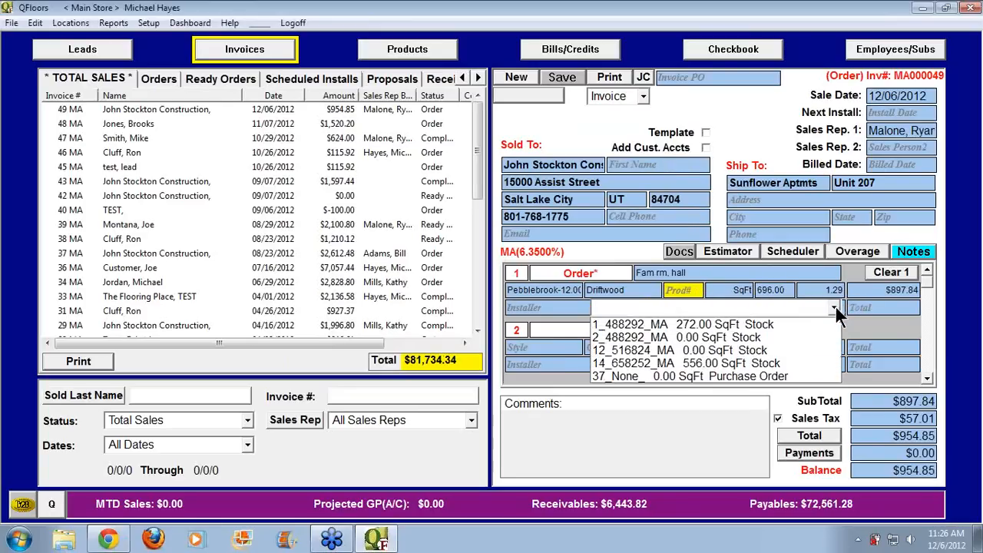
left_click(768, 322)
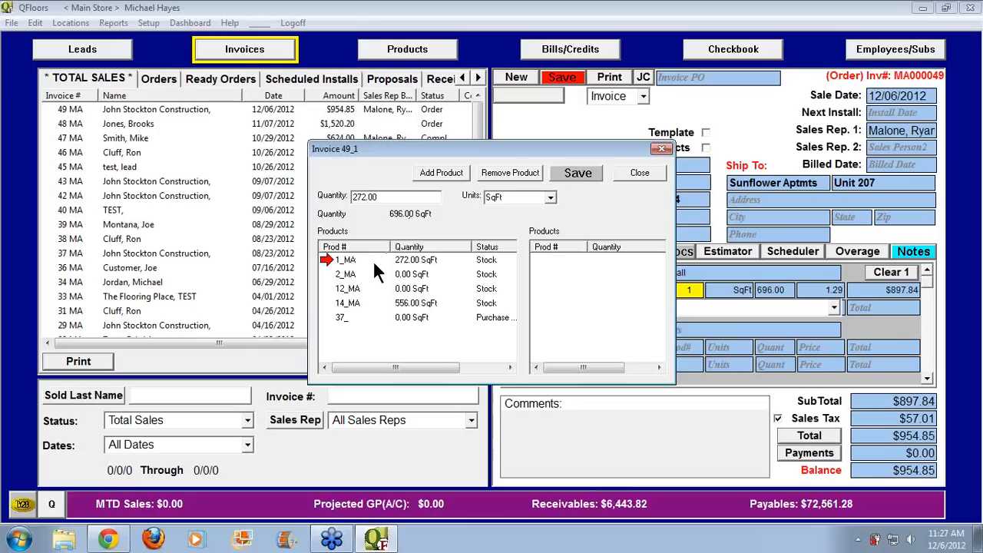
Take 200 SqFt from lot 1_MA and the remaining 496 SqFt from lot 14_MA, then save the allocation
left_click(338, 260)
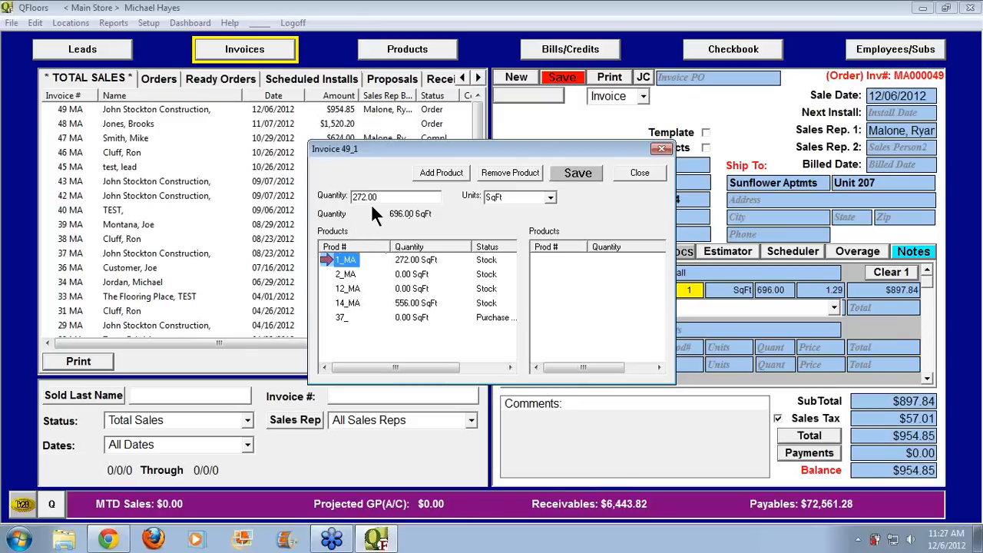
left_click_drag(375, 197, 348, 196)
type("200")
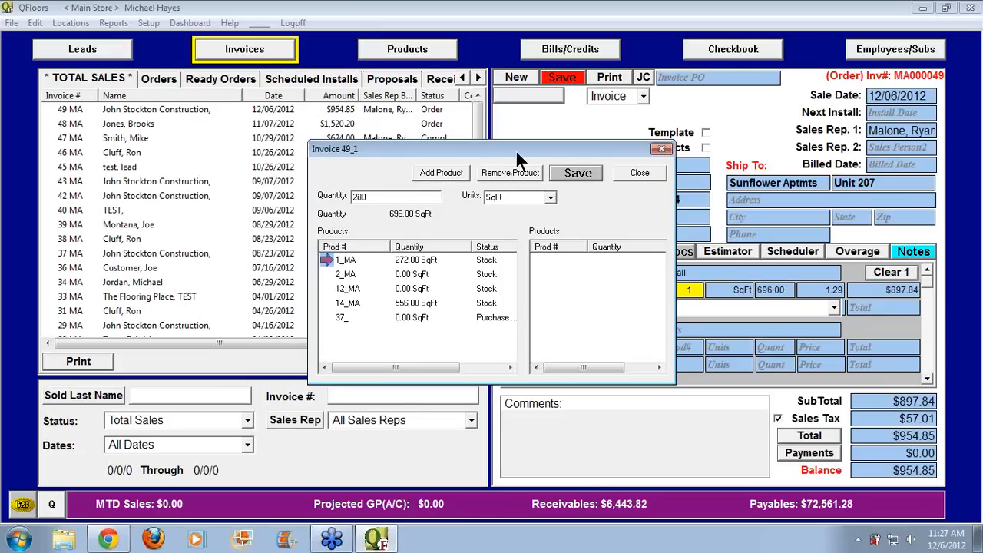
left_click(448, 171)
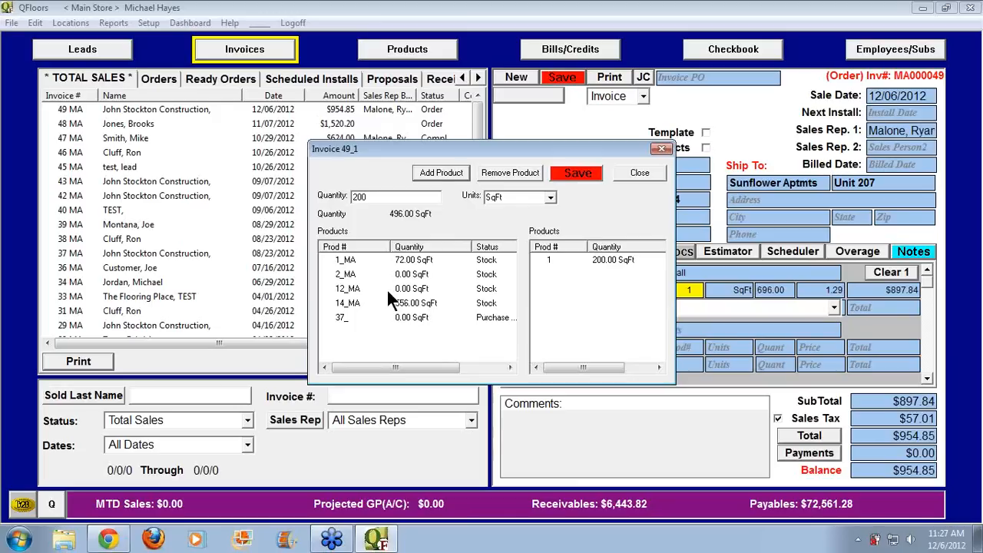
left_click(347, 303)
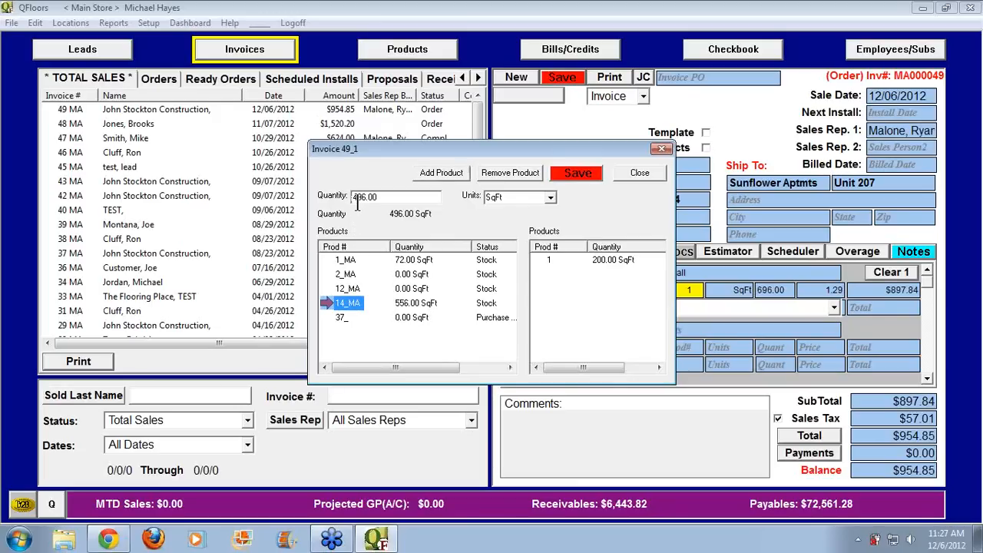
left_click(432, 175)
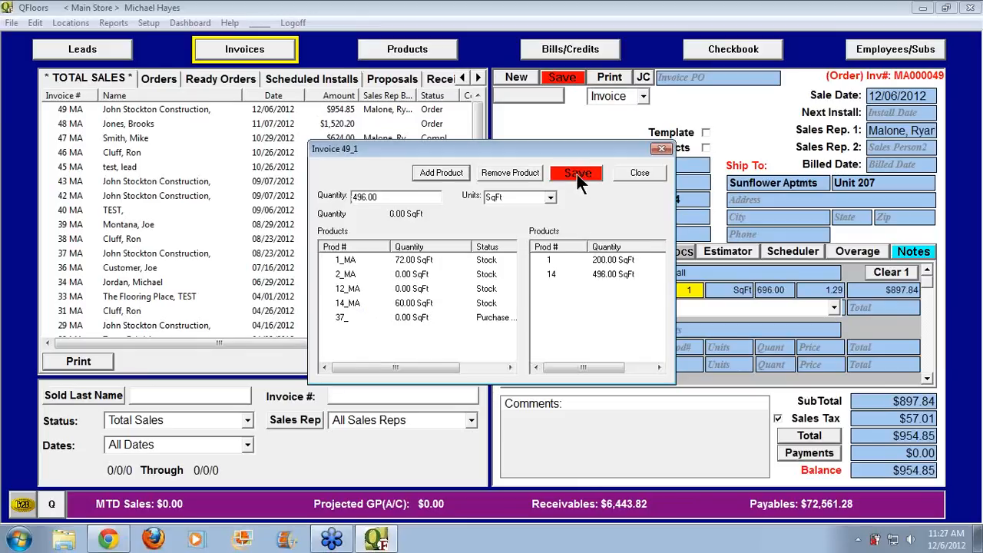
left_click(577, 174)
left_click(640, 173)
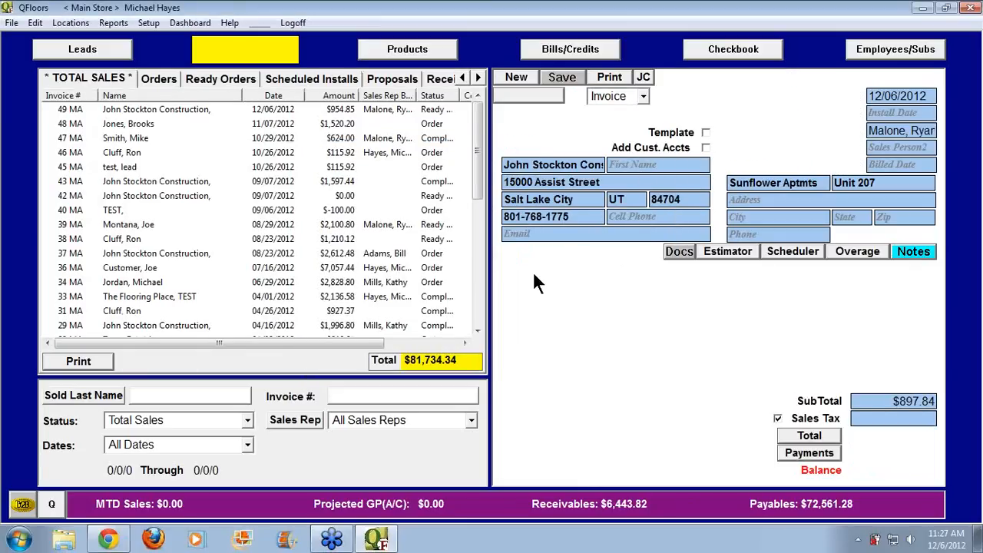
Give line 1 Carpet - Berber/Heavy labor at $0.55 per SqFt, totalling $382.80
left_click(518, 273)
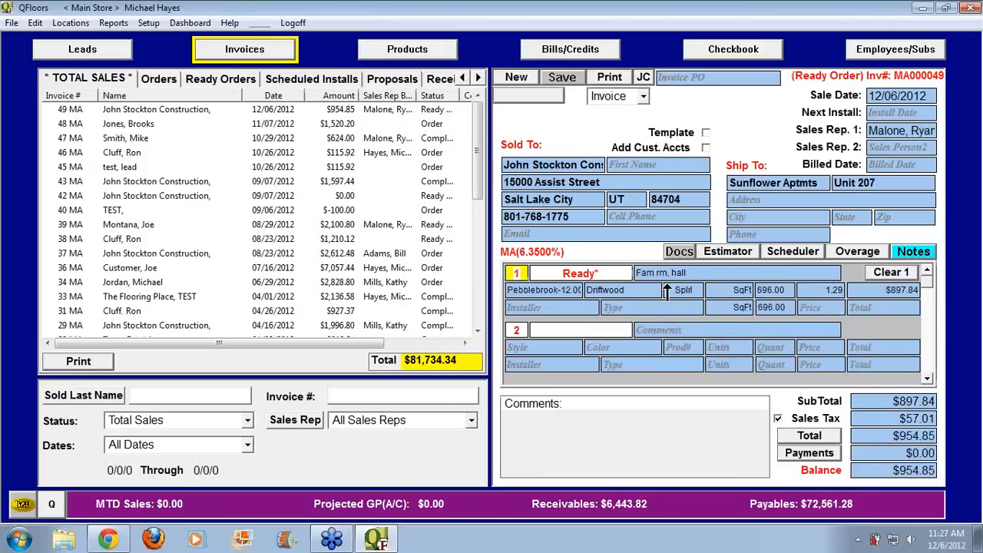
left_click(574, 309)
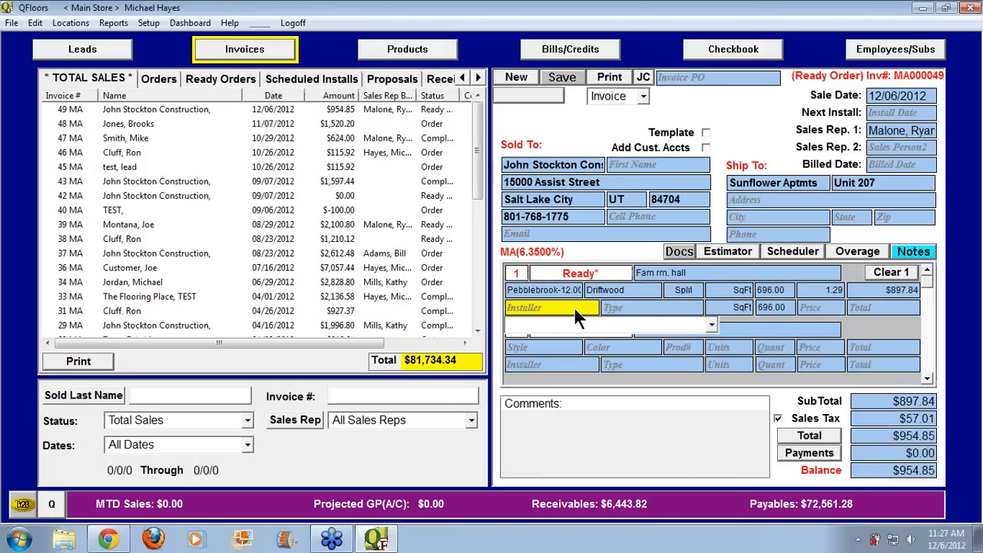
left_click(711, 325)
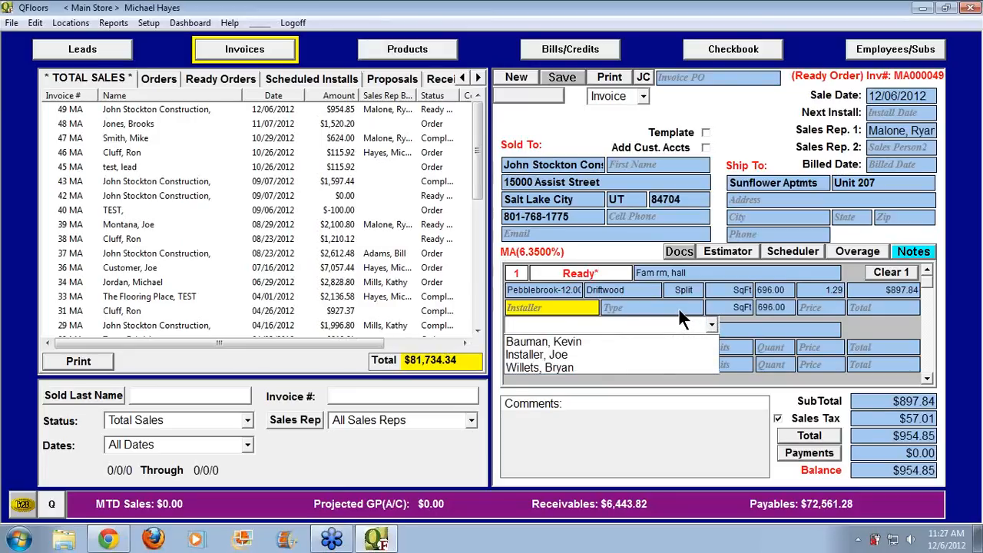
left_click(679, 310)
left_click(680, 311)
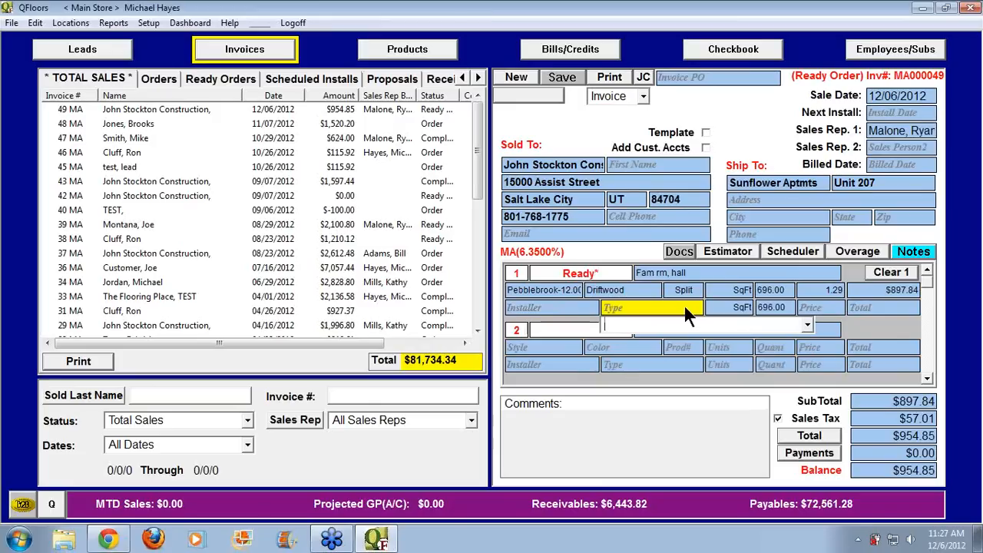
left_click(150, 24)
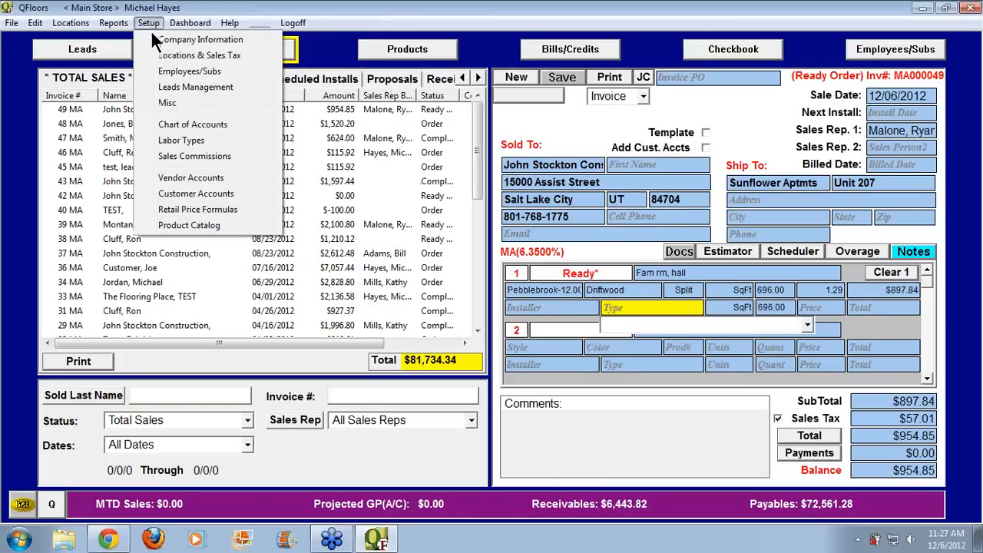
left_click(645, 309)
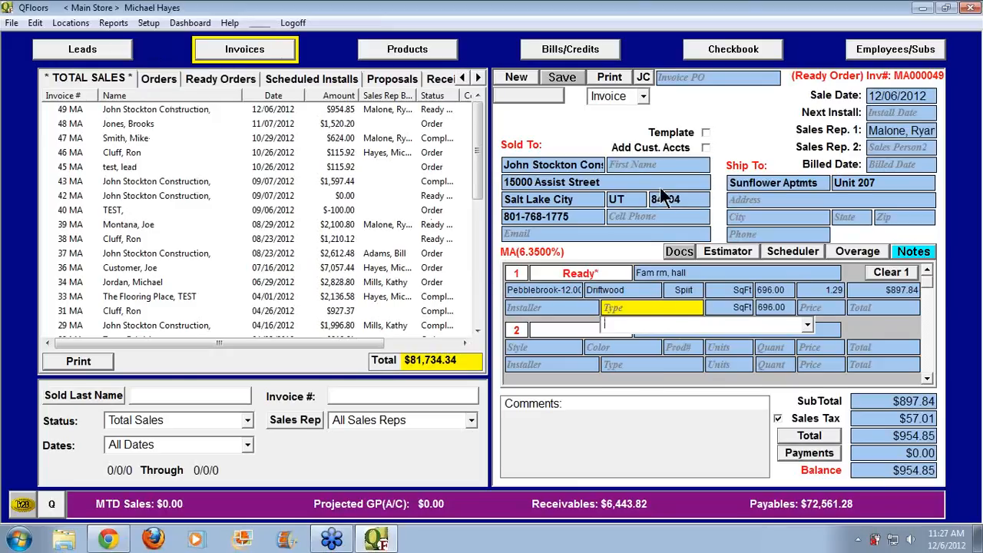
type("Carpet - Berber/Heavy")
key("Tab")
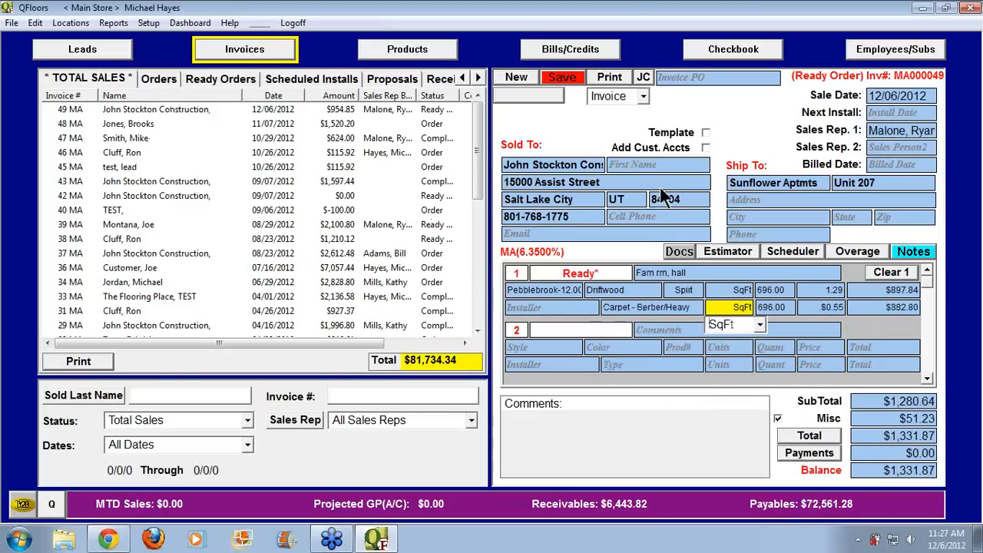
left_click(827, 306)
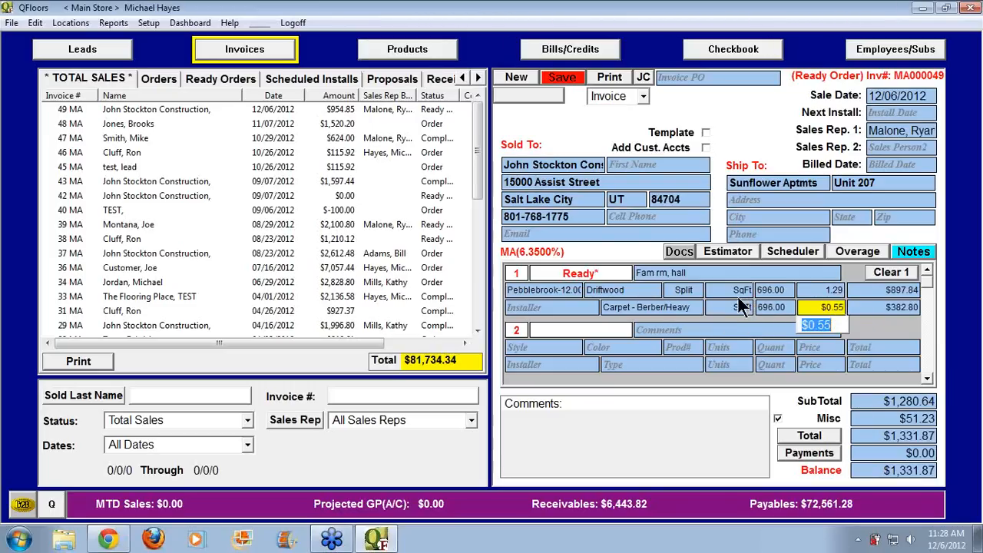
left_click(544, 346)
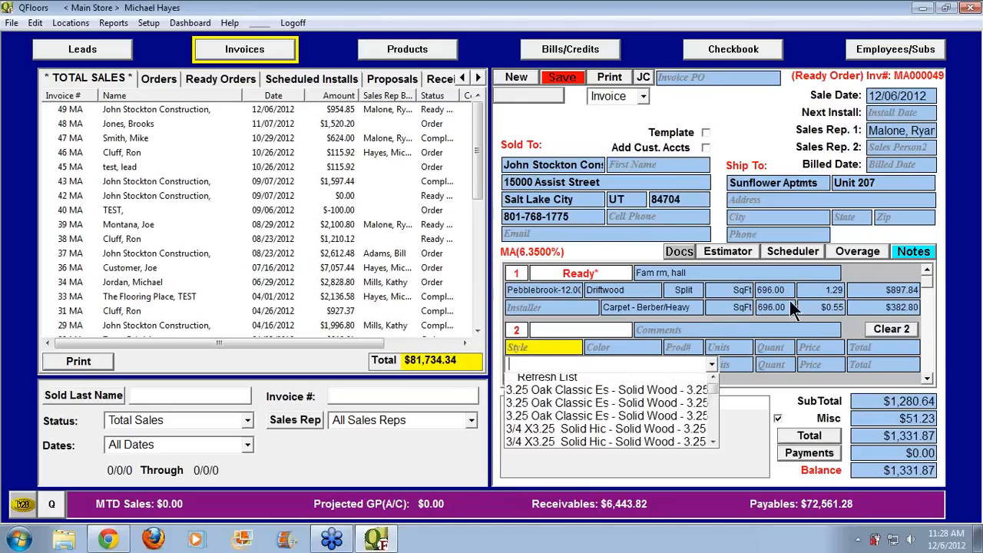
Start line 2 as Pebblebrook-12.00 in Driftwood with a quantity of 100
type("Pebblebrook-12.00")
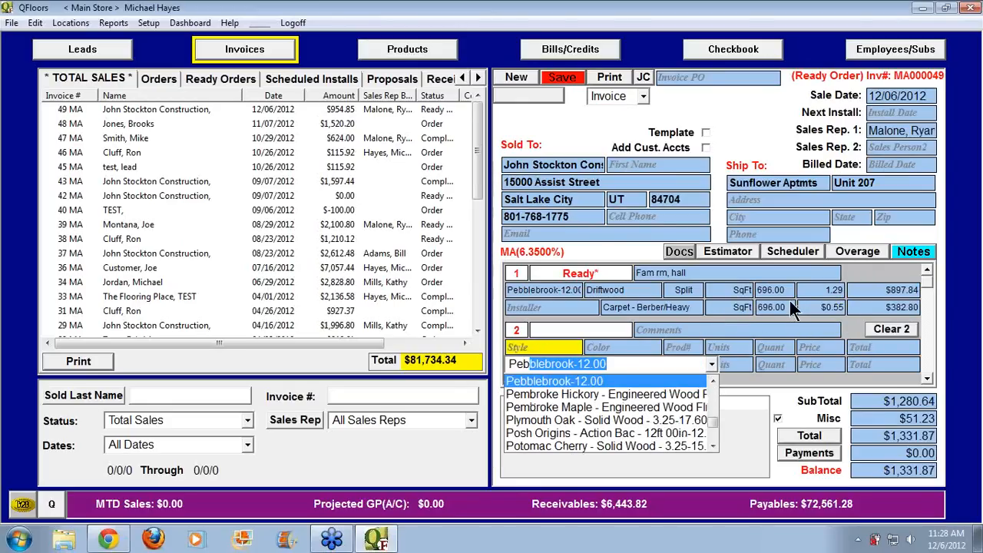
key("Tab")
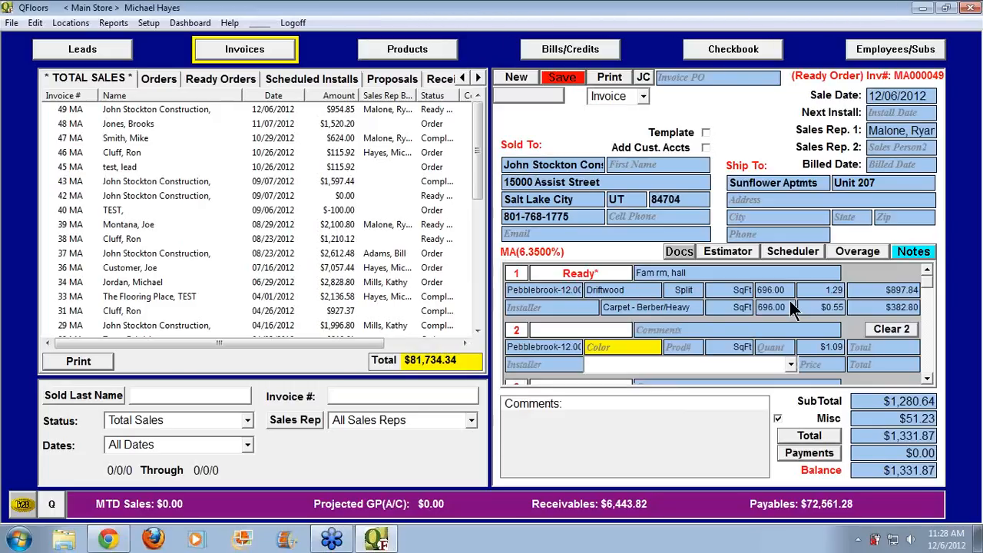
type("Driftwood")
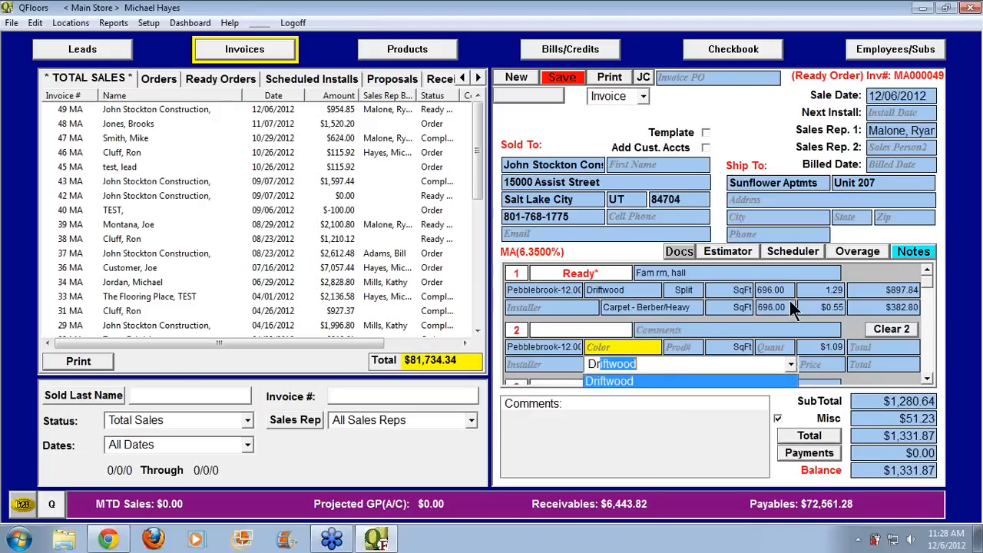
key("Tab")
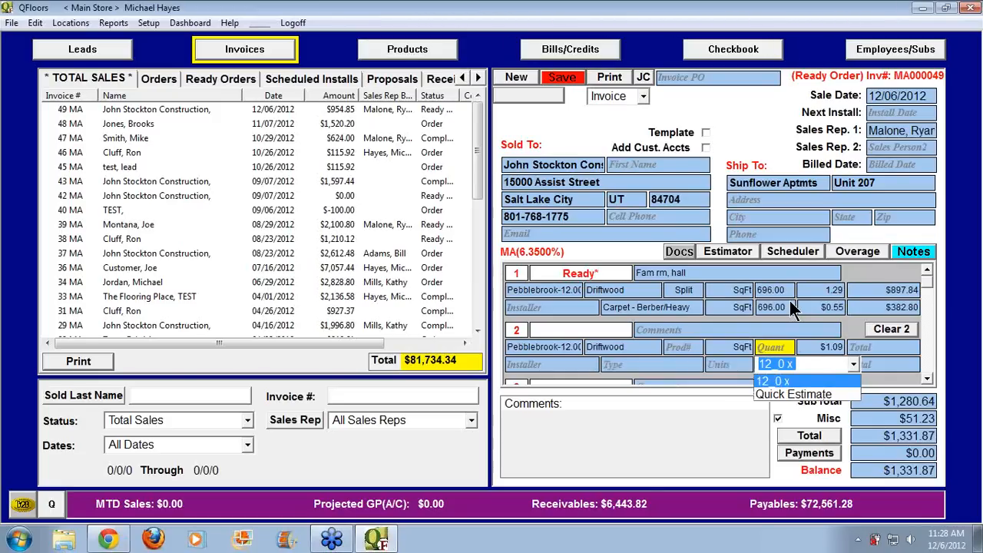
type("100")
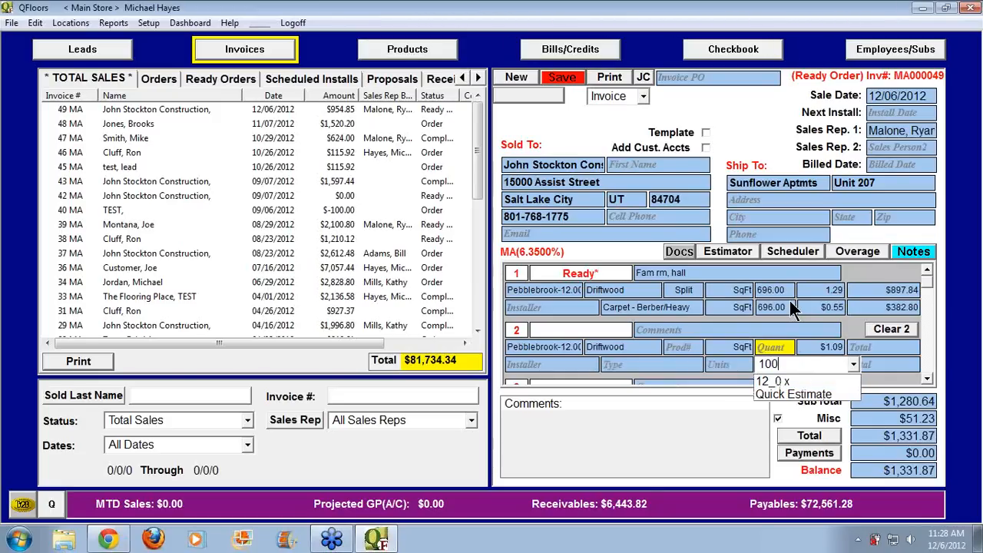
key("Tab")
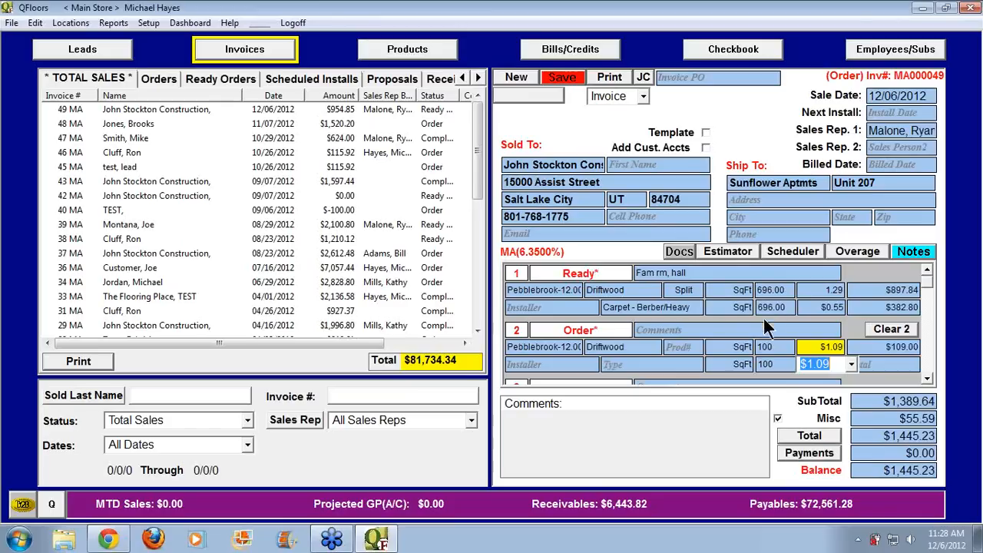
Correct line 2's quantity to 70 SqFt and draw it from stock item 1_488292_MA
left_click(685, 347)
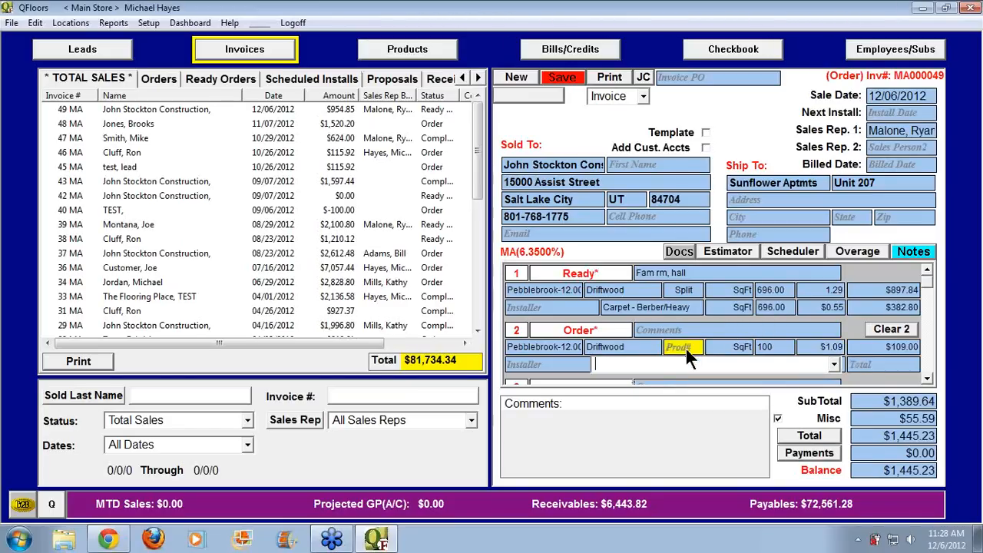
left_click(833, 364)
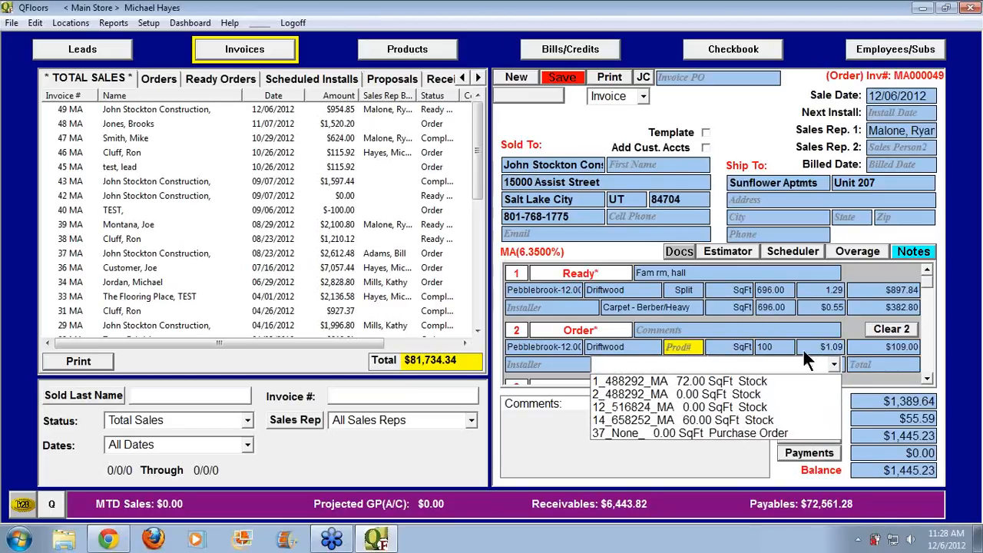
left_click(781, 347)
left_click(781, 347)
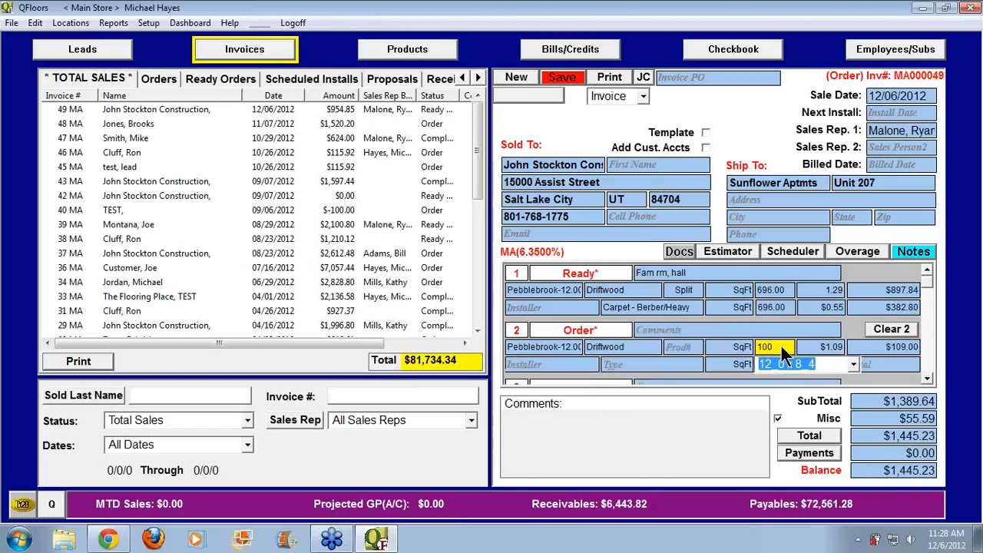
type("70")
key("Tab")
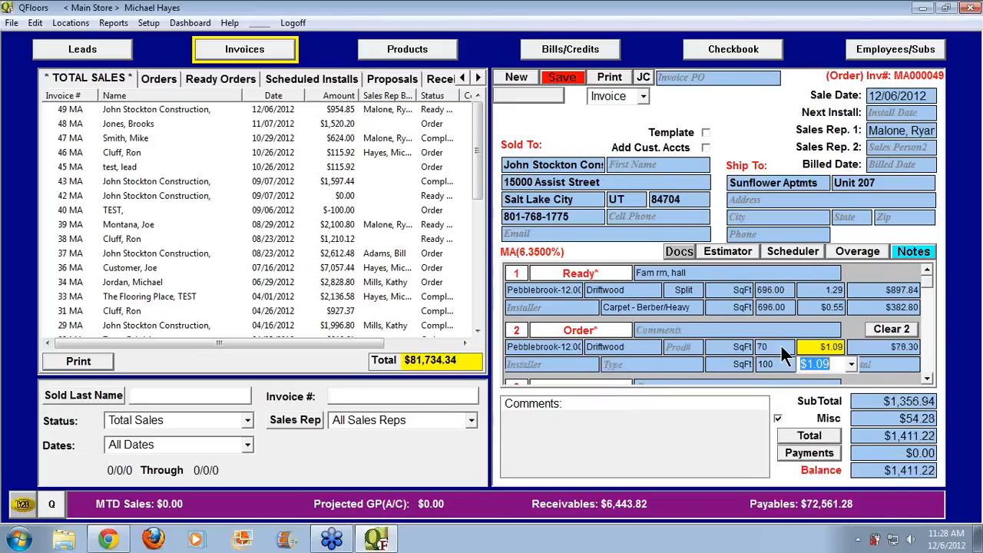
left_click(690, 346)
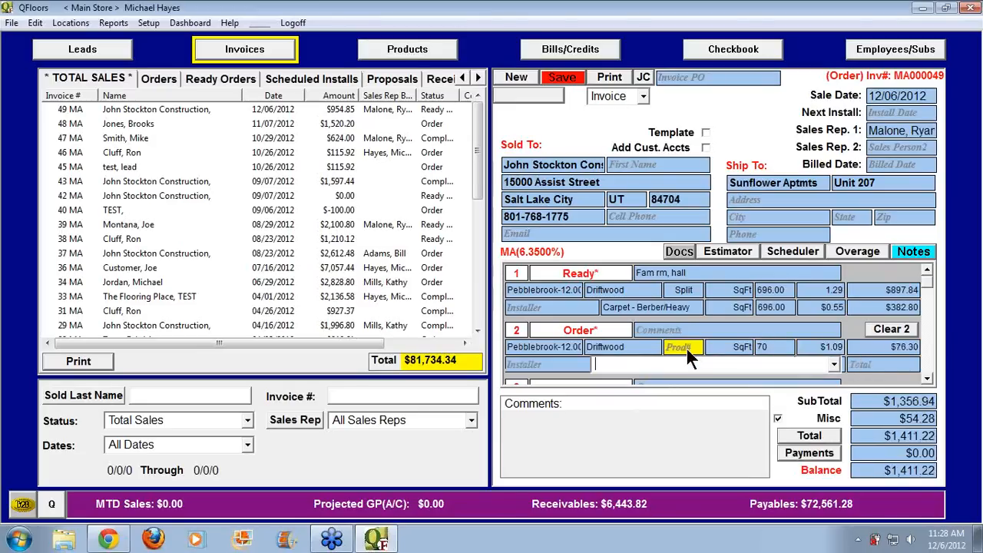
left_click(833, 365)
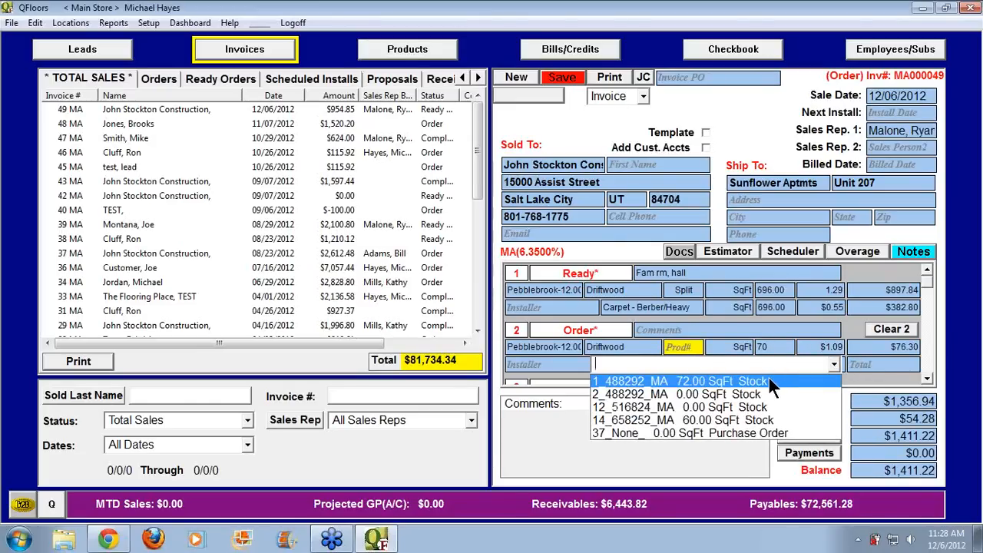
left_click(768, 377)
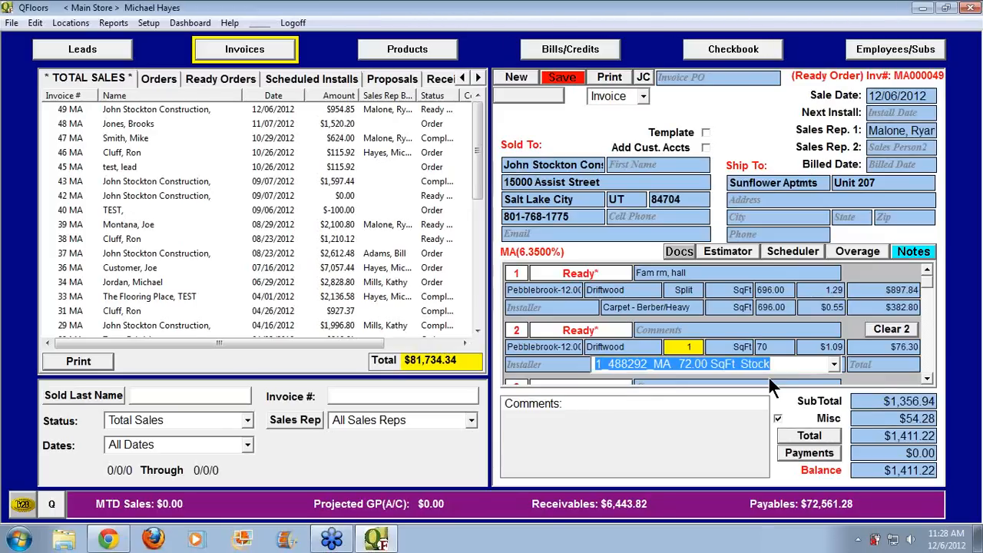
key("Tab")
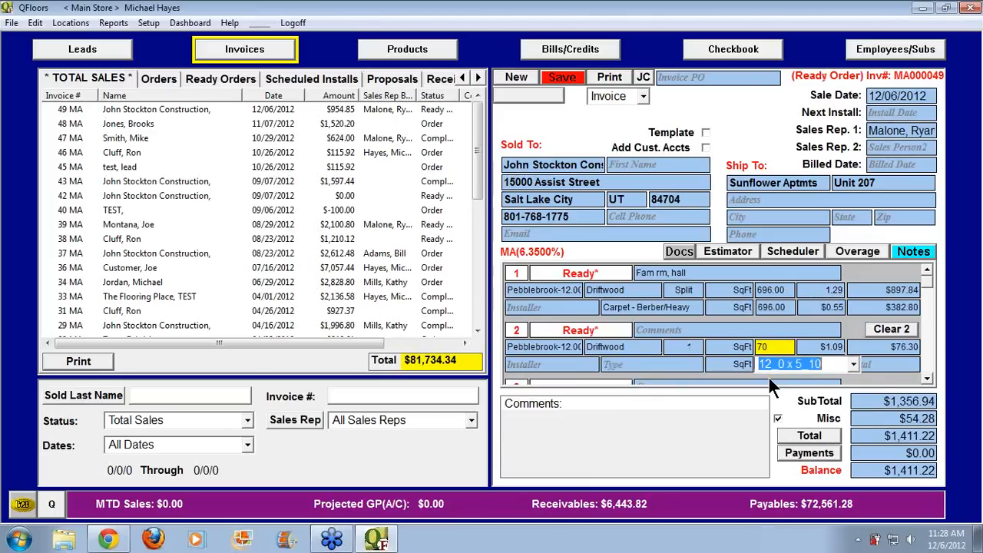
left_click(928, 378)
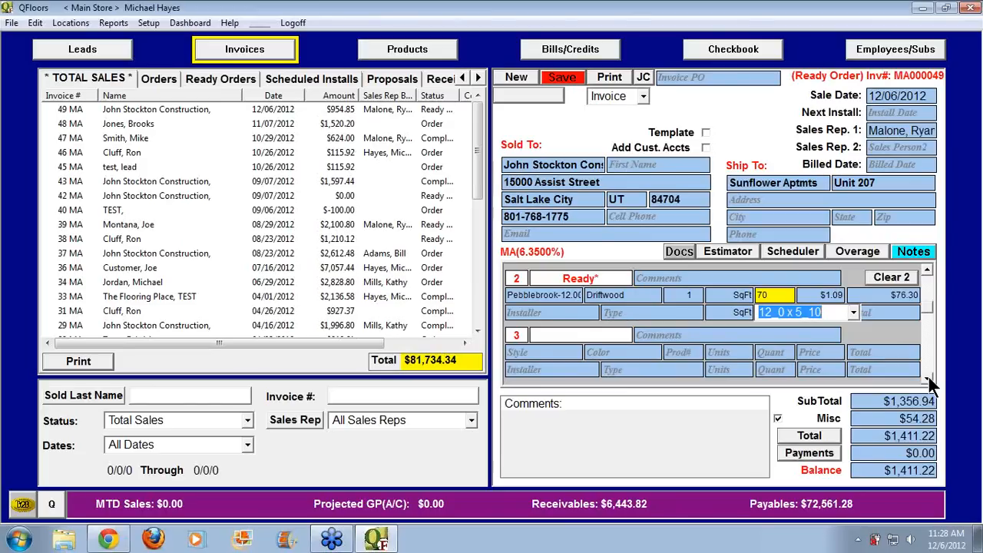
left_click(929, 378)
left_click(540, 333)
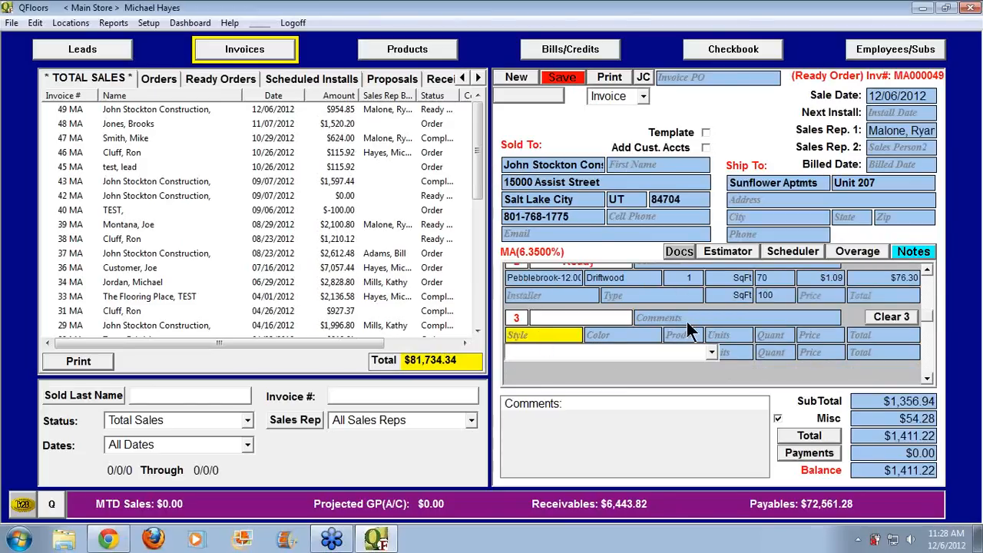
Set line 3 to Pad, choosing the 8 lb 7/16 in pad
type("pad")
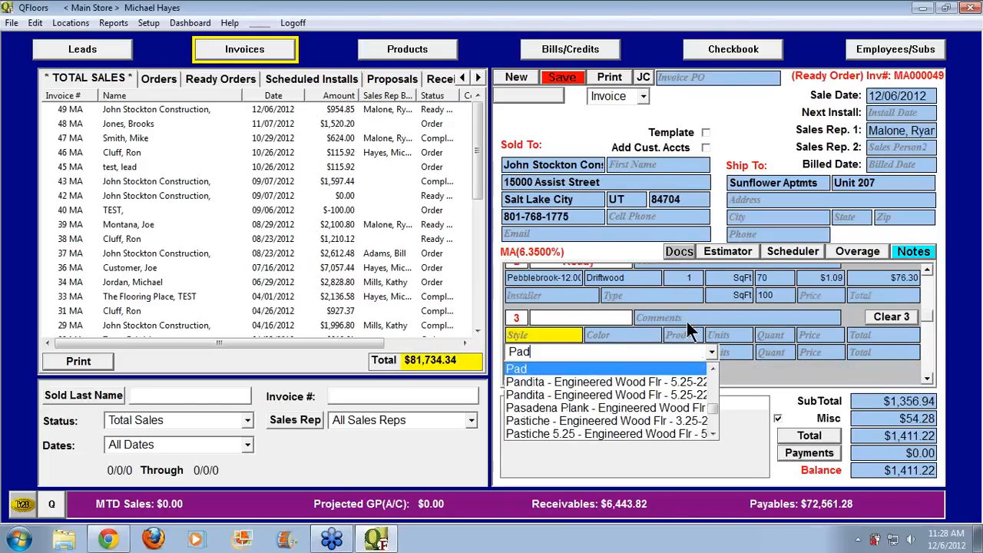
key("Tab")
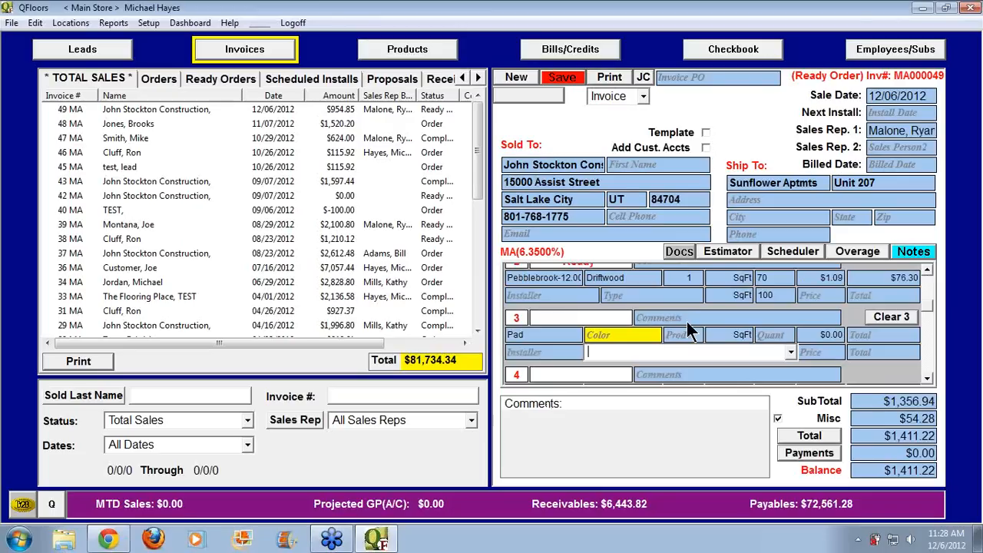
left_click(791, 352)
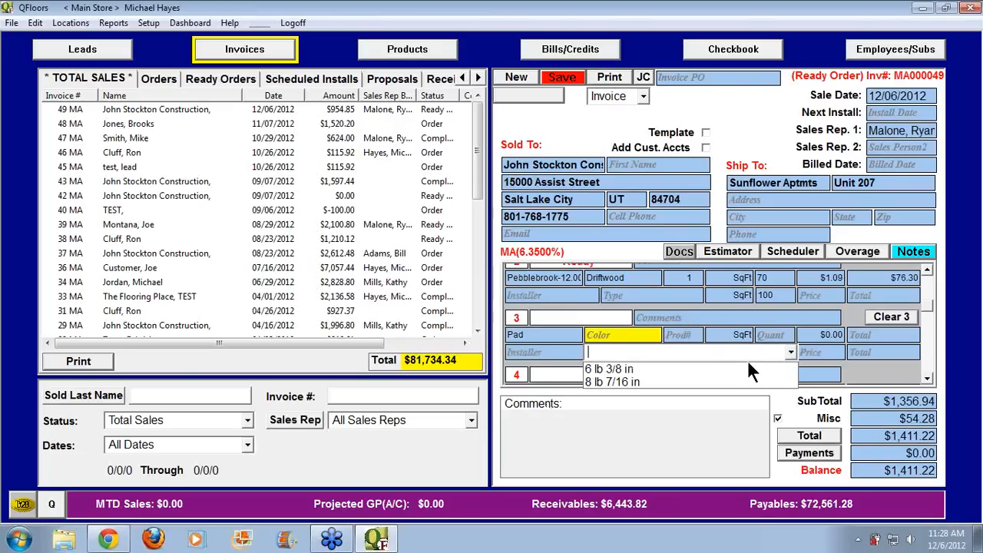
left_click(681, 381)
key("Tab")
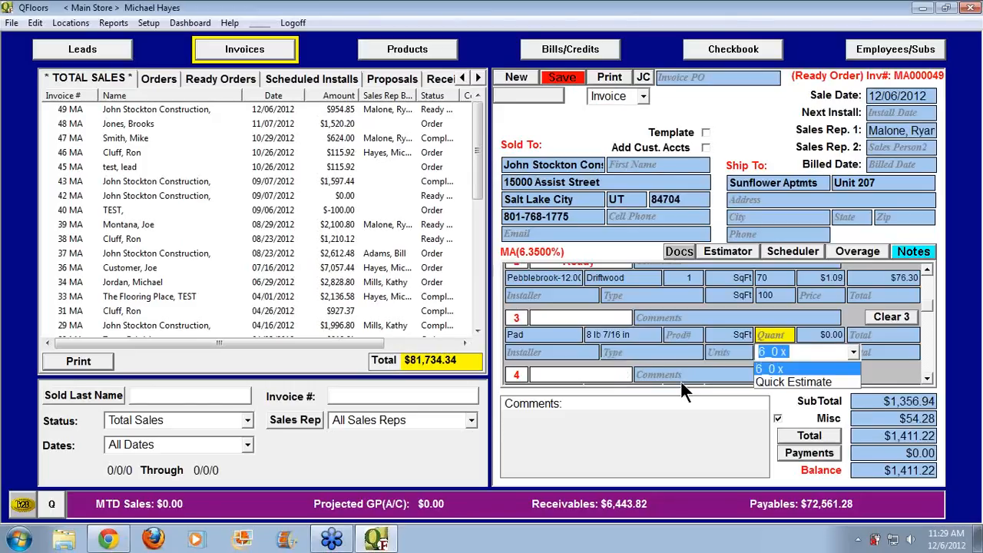
Enter 700 SqFt as the pad quantity without assigning a stock item
left_click(926, 307)
scroll(929, 301, "up", 2)
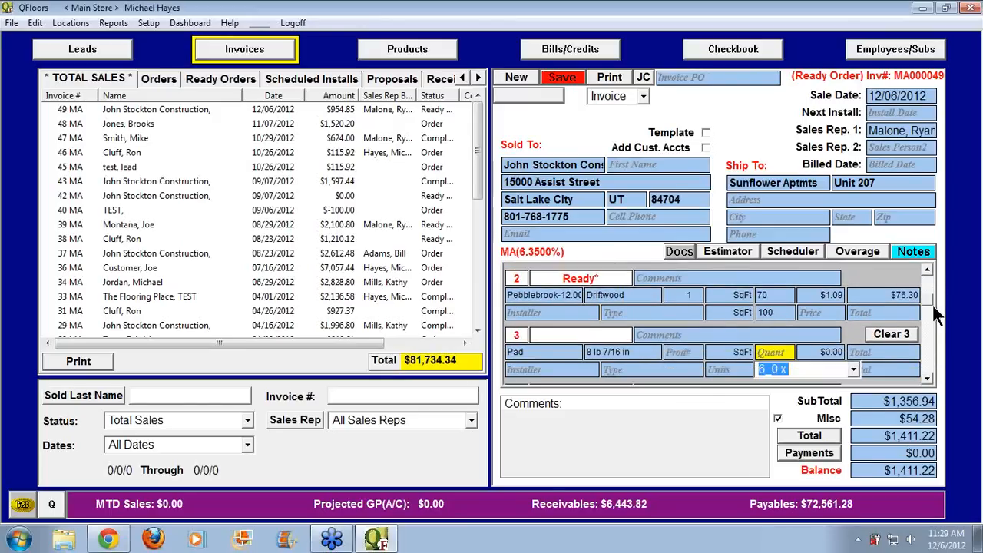
type("700")
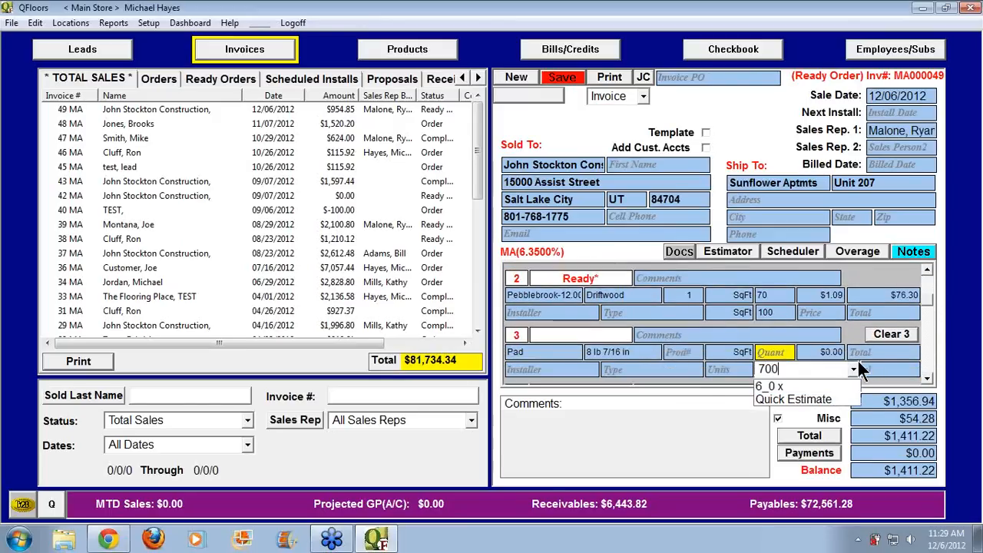
key("Tab")
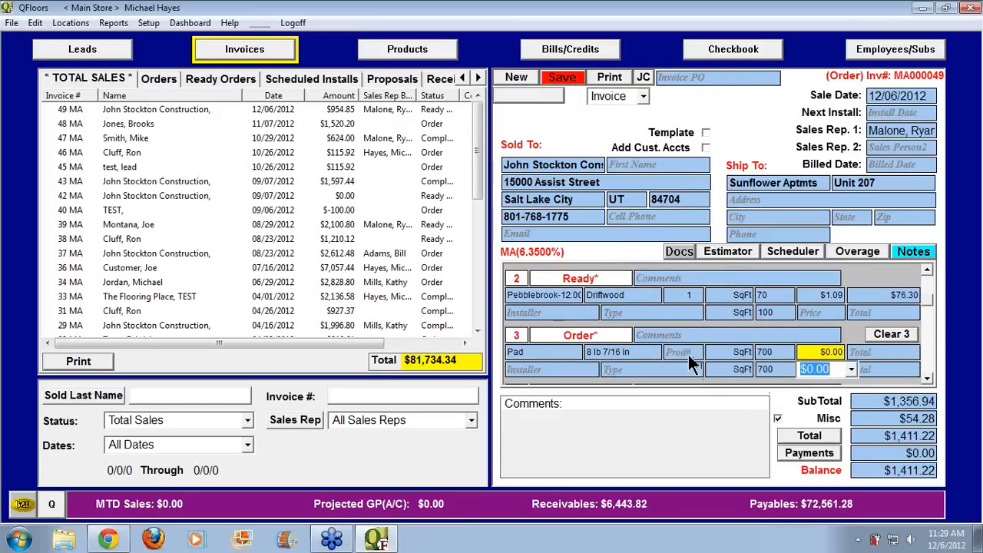
left_click(689, 354)
left_click(834, 369)
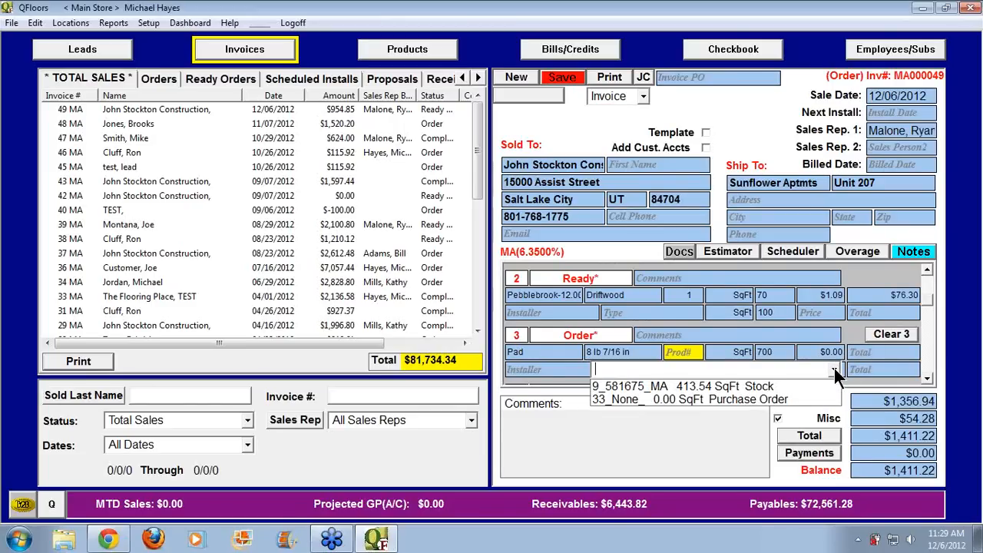
left_click(835, 369)
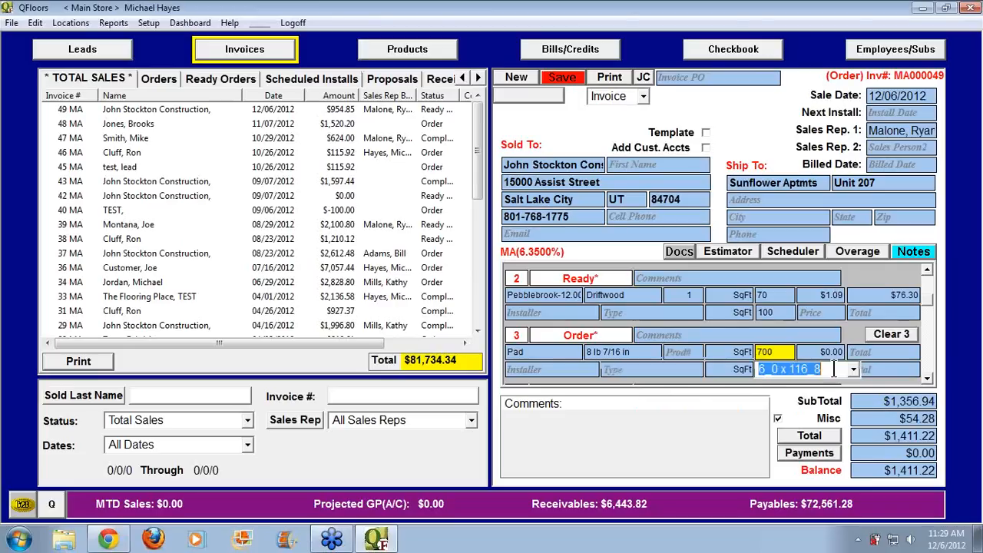
left_click(927, 379)
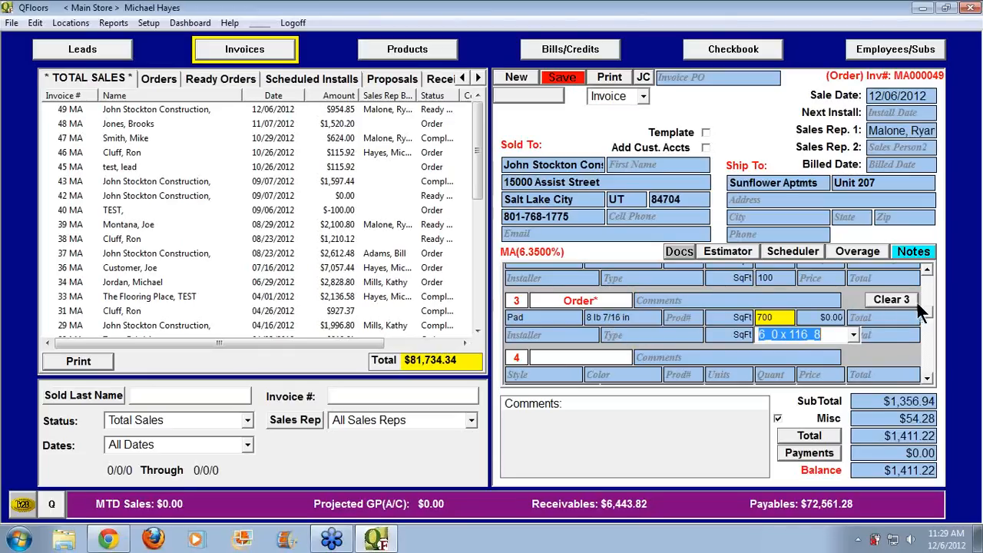
mouse_move(925, 309)
left_mouse_down()
mouse_move(930, 287)
mouse_move(932, 298)
left_mouse_up()
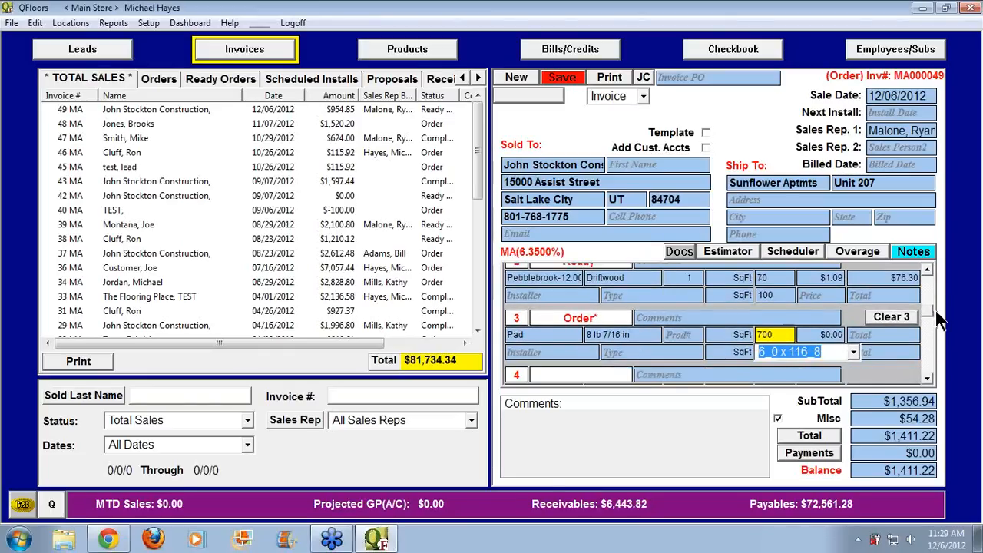
left_click_drag(936, 310, 937, 324)
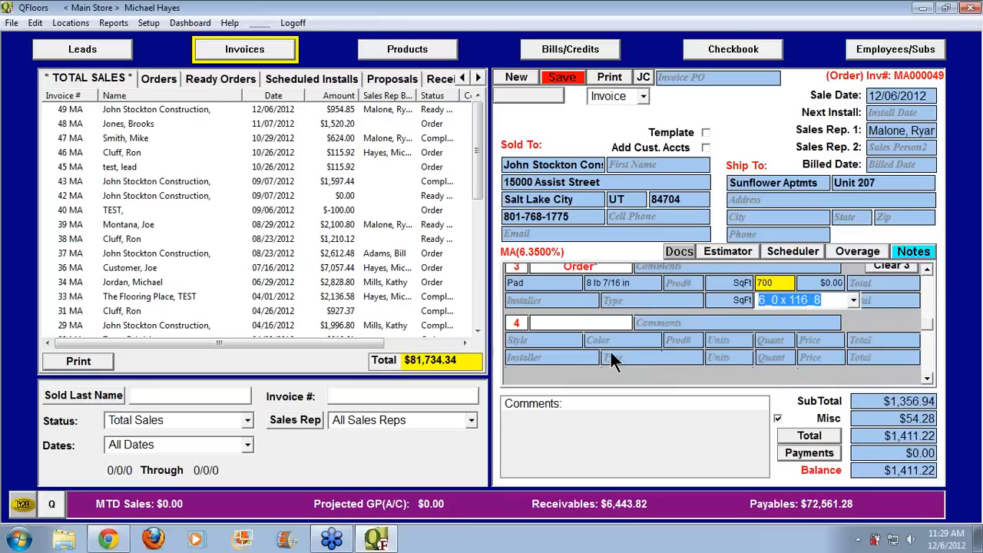
left_click(565, 341)
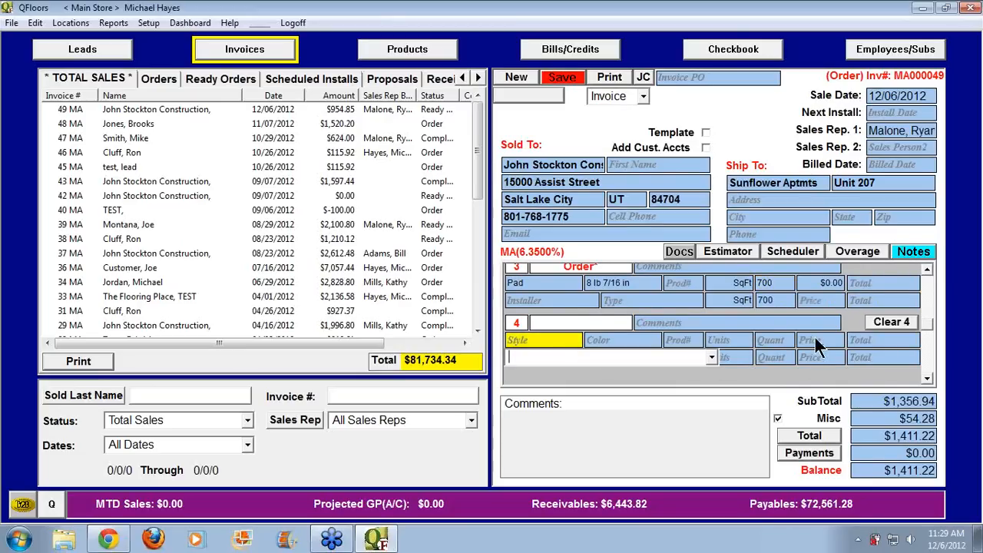
Set line 4's style to Jakarta - Solid Wood - 3-20.00 in Brazilian Olive
type("Jack's Creek Baby Threshold")
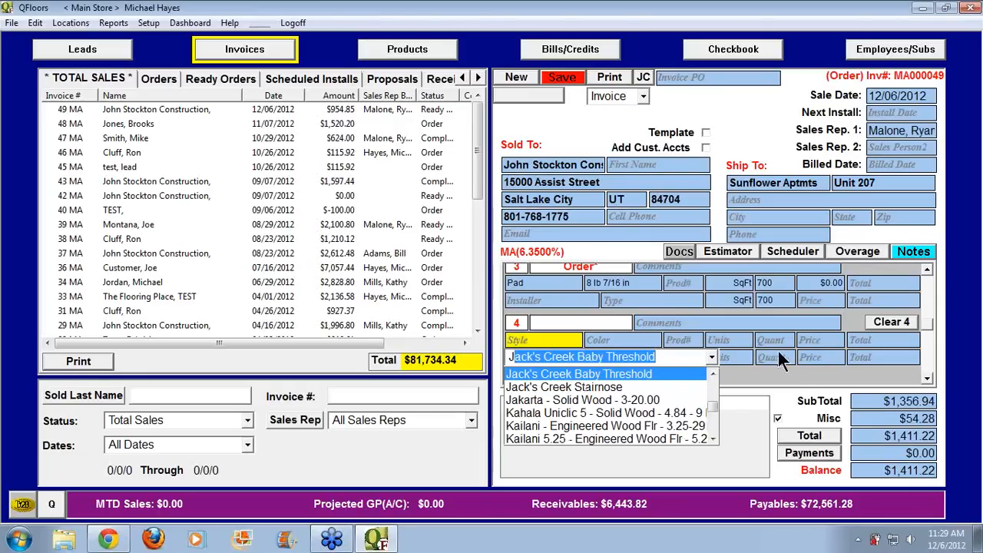
left_click(658, 402)
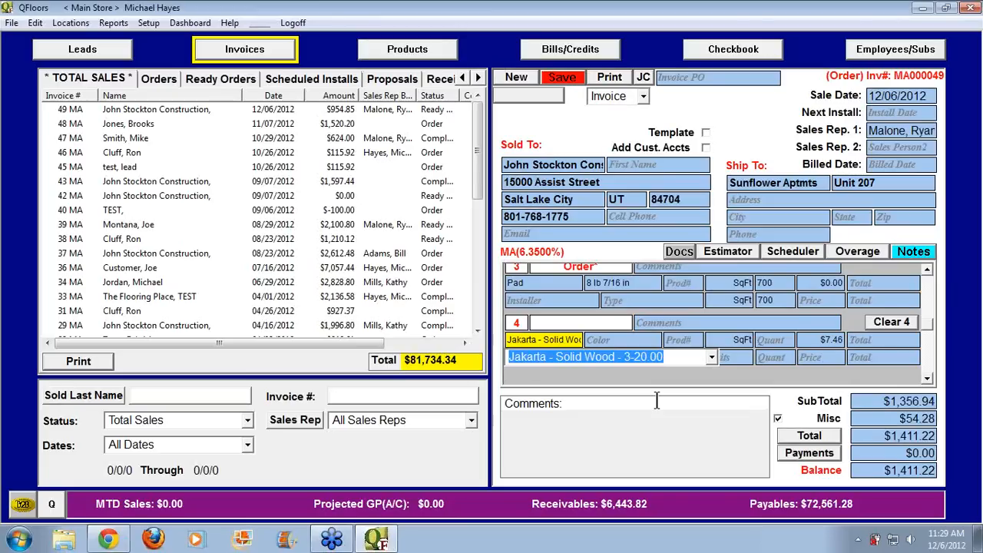
key("Tab")
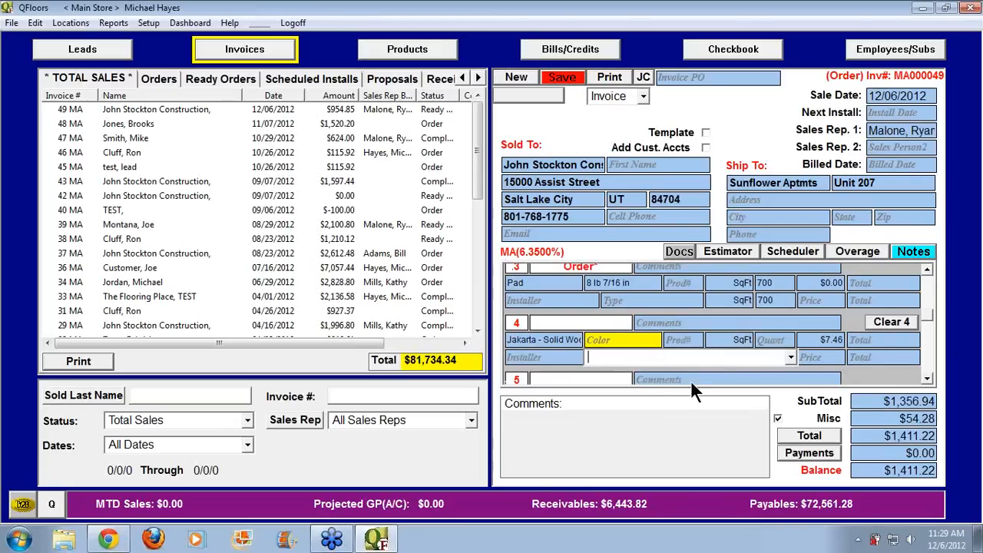
left_click(791, 359)
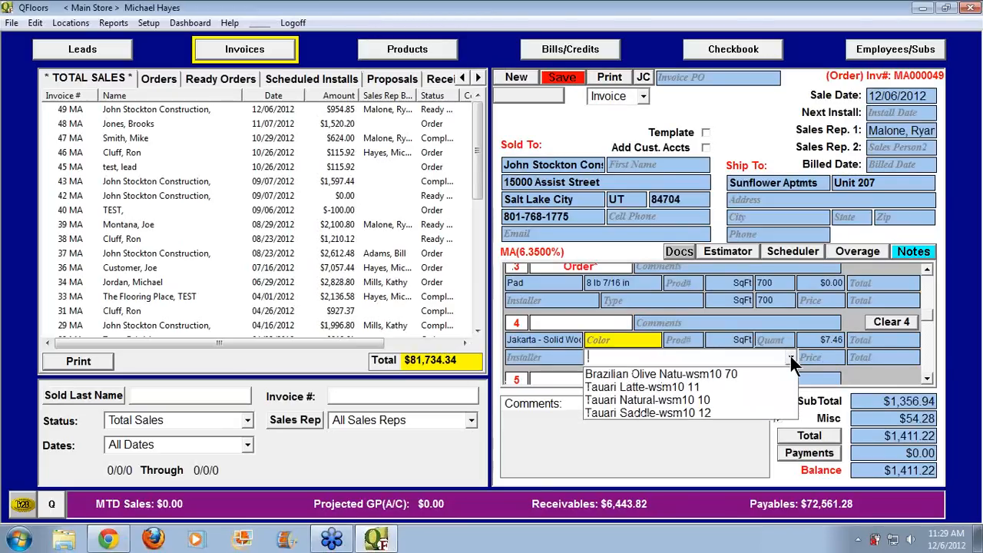
left_click(684, 374)
key("Tab")
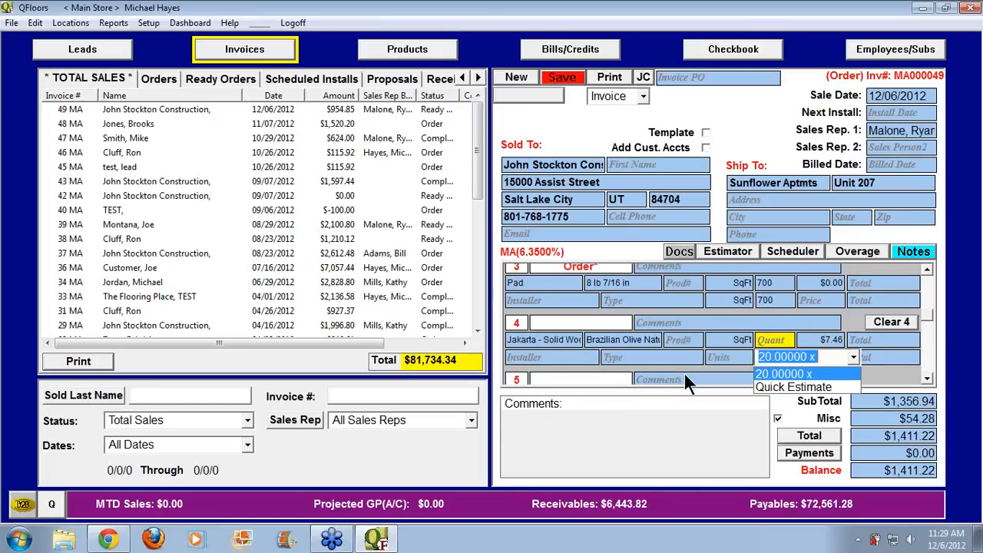
Enter 821 as line 4's quantity
key("Right")
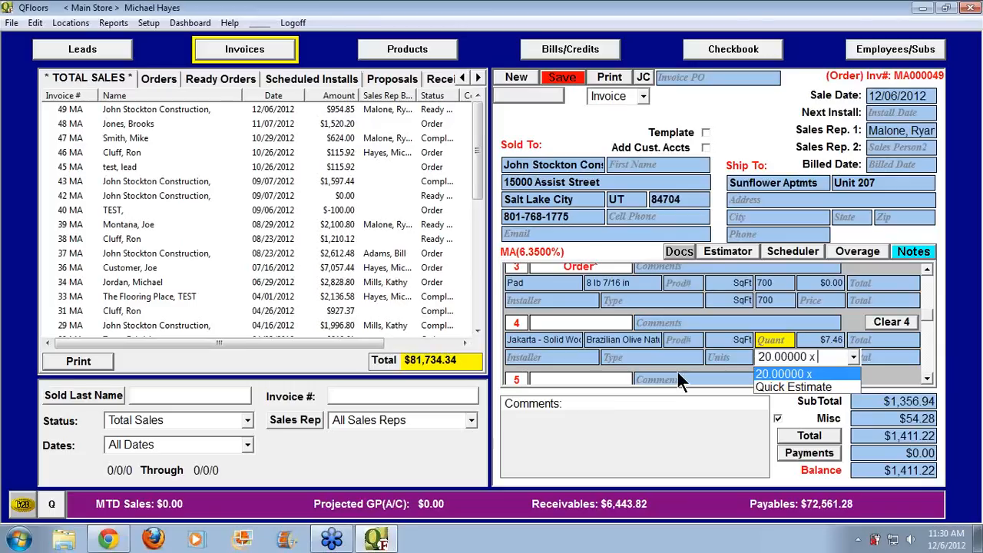
left_click(719, 332)
left_click(729, 339)
left_click(769, 338)
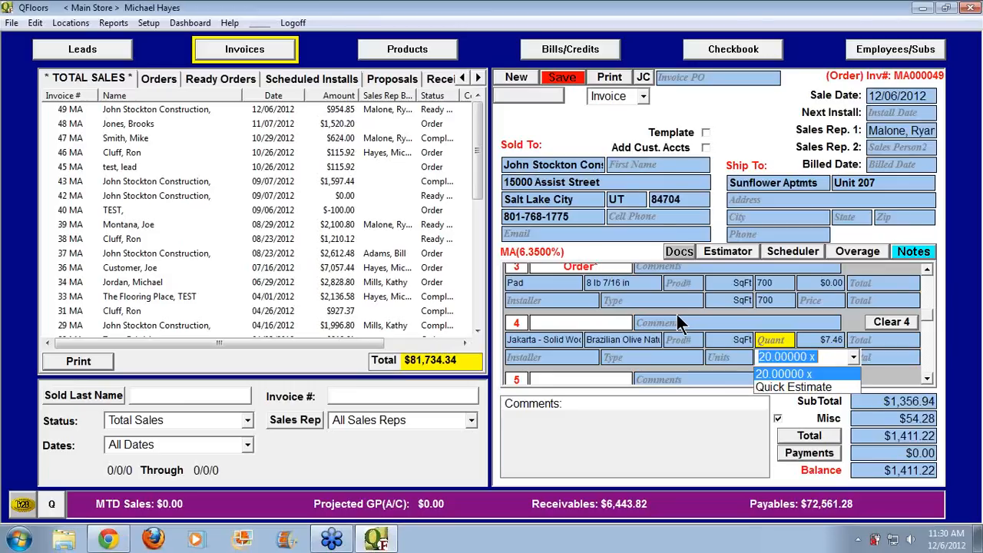
type("821")
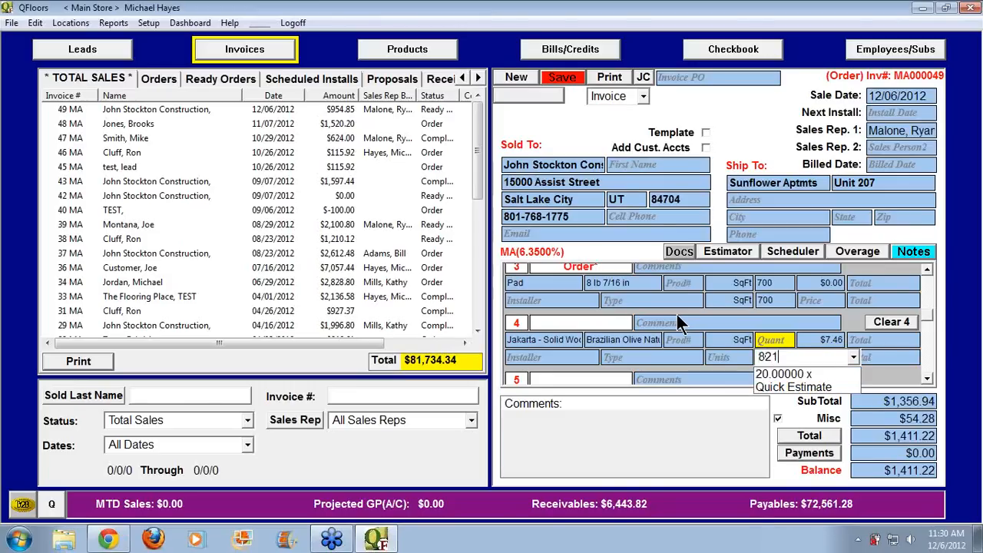
key("Tab")
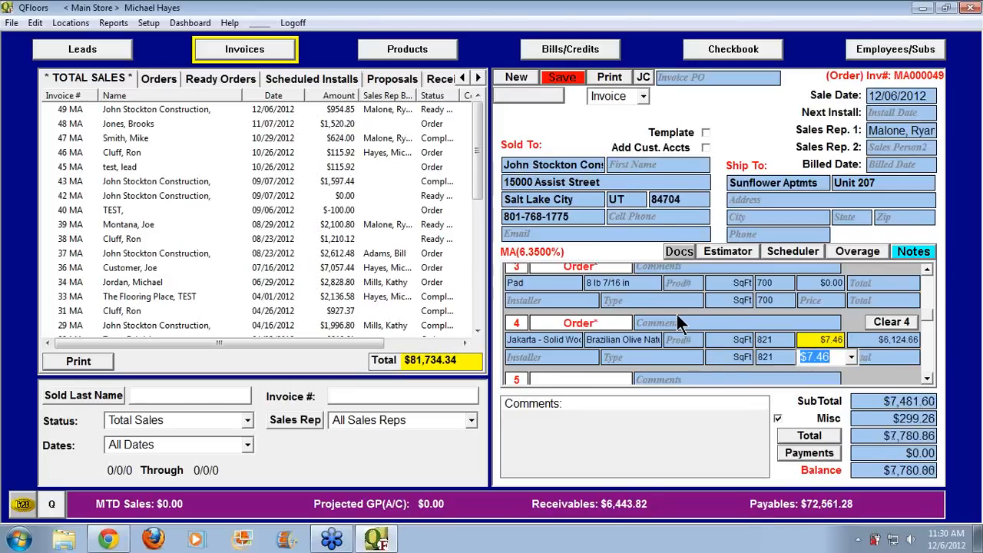
Order 42 boxes for line 4, giving 840 SqFt, with the unit back on SqFt
left_click(775, 343)
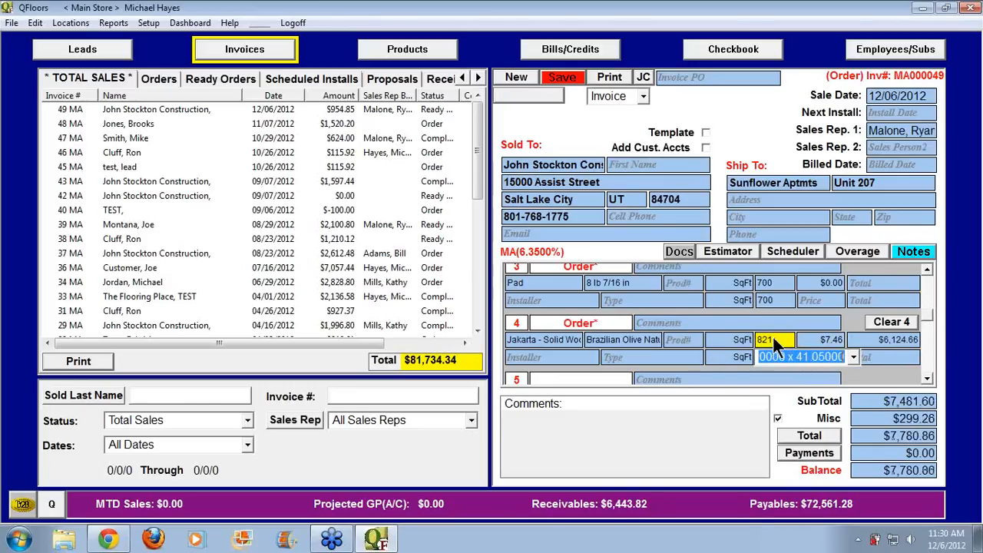
left_click_drag(795, 358, 844, 358)
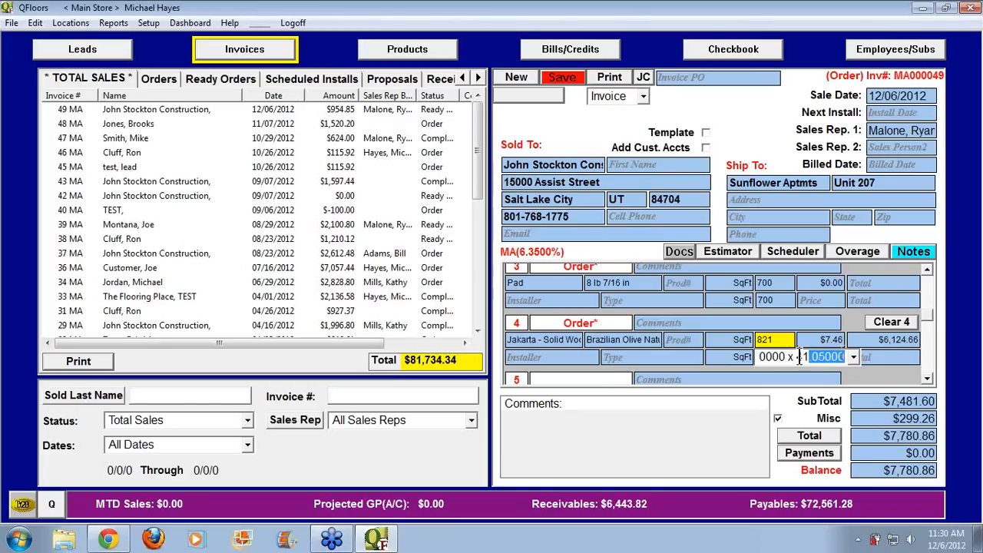
left_click(733, 342)
left_click(760, 357)
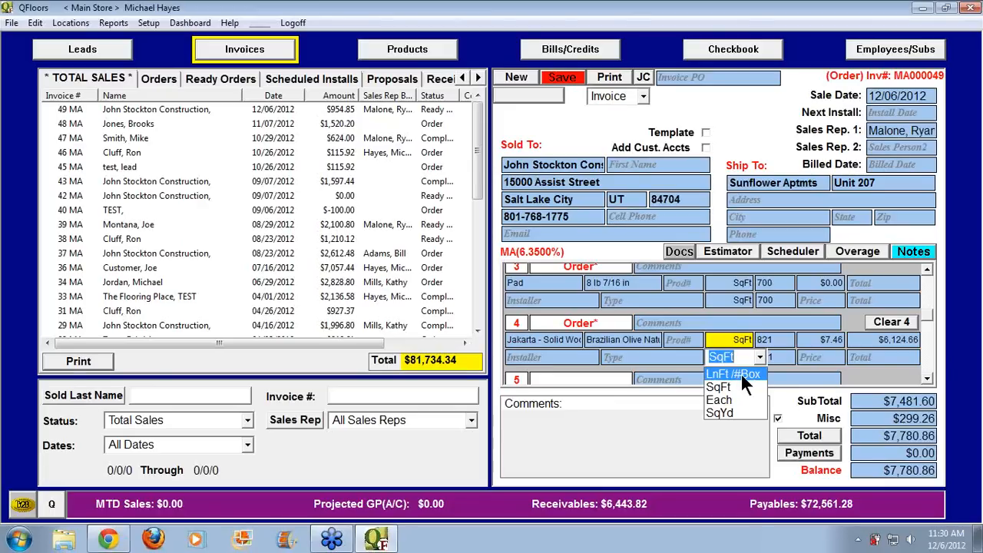
left_click(740, 372)
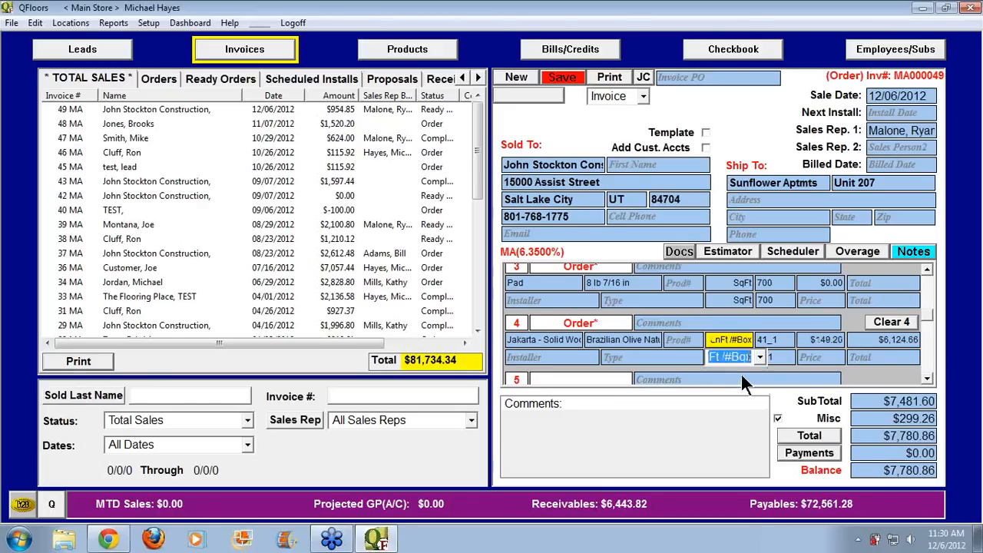
left_click(770, 340)
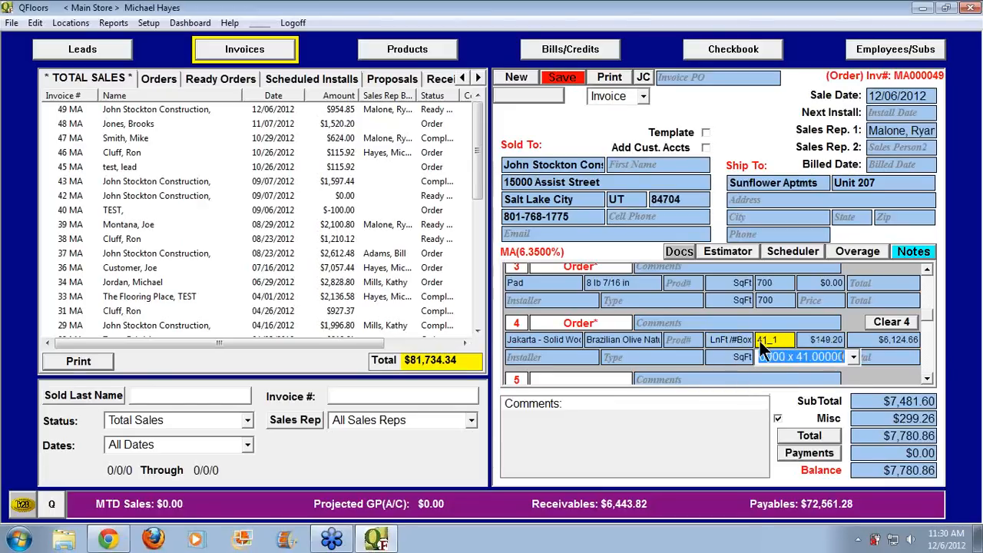
type("42")
key("Tab")
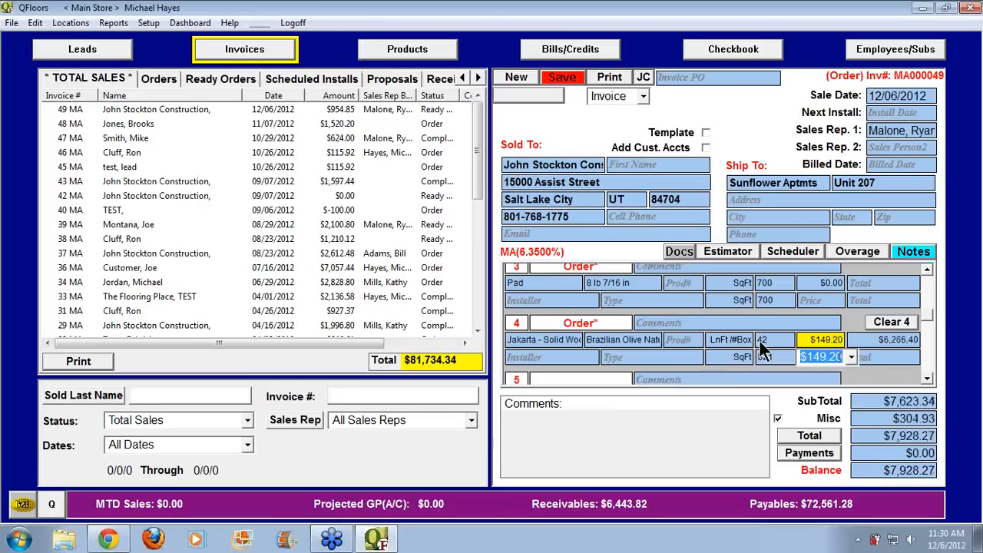
left_click(729, 339)
left_click(760, 357)
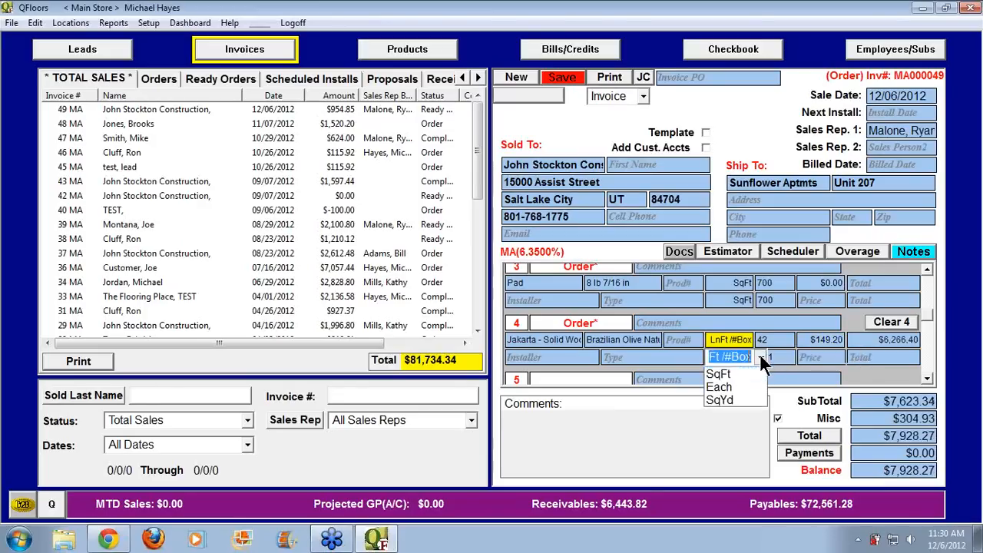
left_click(744, 387)
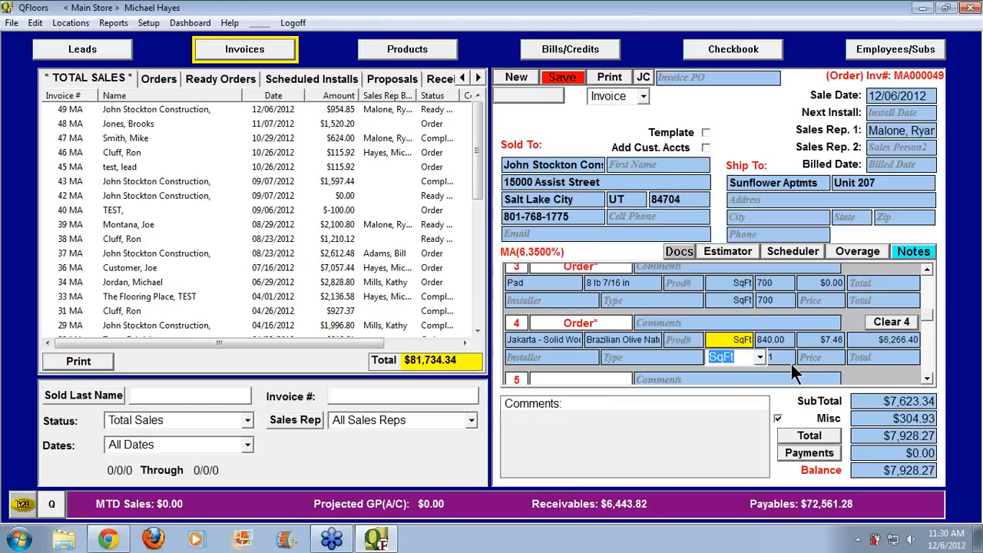
Set line 4's installation type to Hardwood
left_click(645, 359)
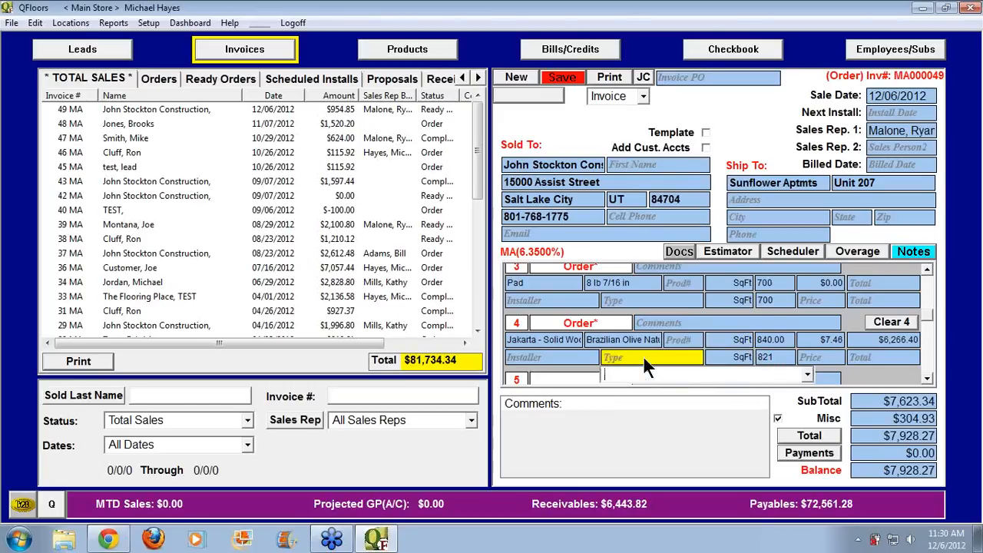
type("wo")
key("BackSpace")
key("BackSpace")
type("Hardwood")
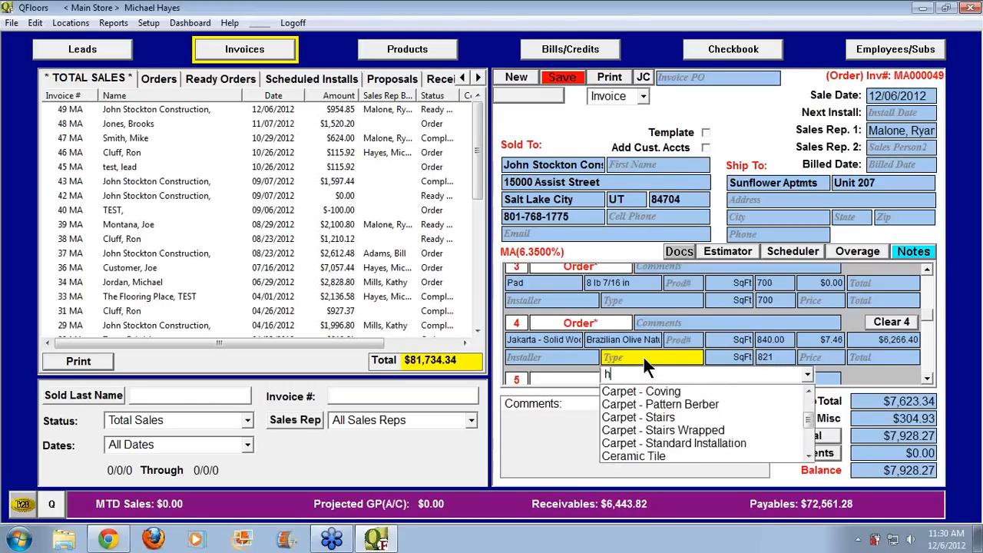
key("Tab")
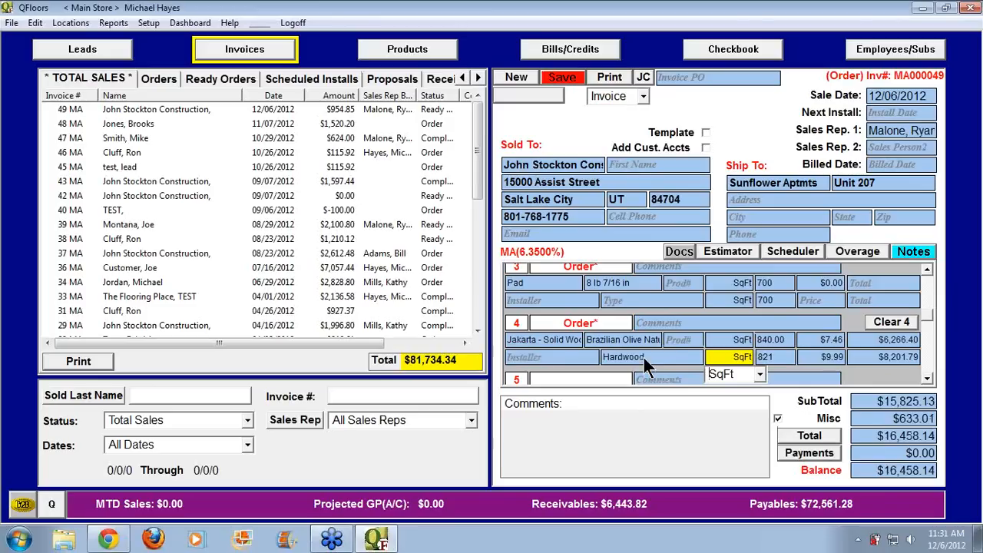
Set line 5's style to Alamo -12.00 in Beige
left_click(929, 381)
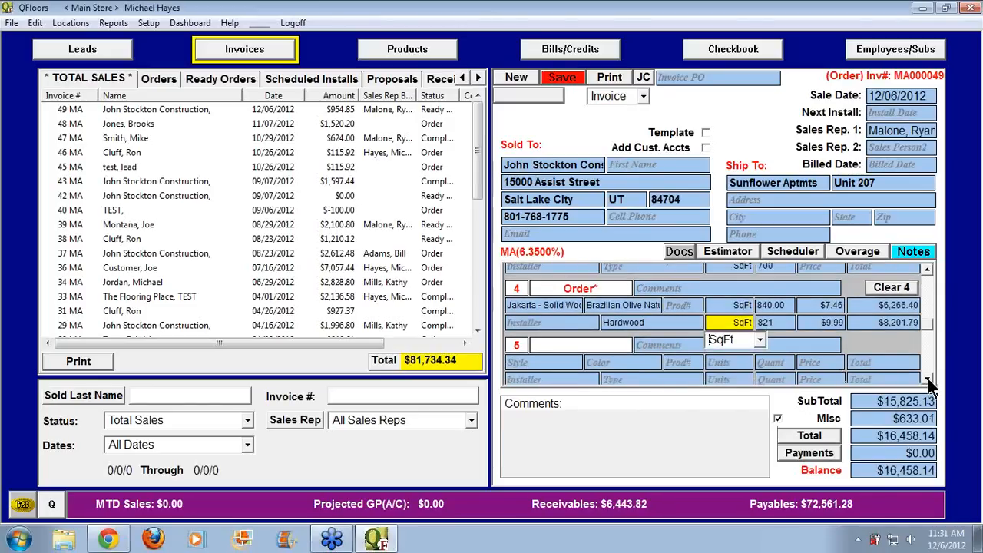
left_click(929, 381)
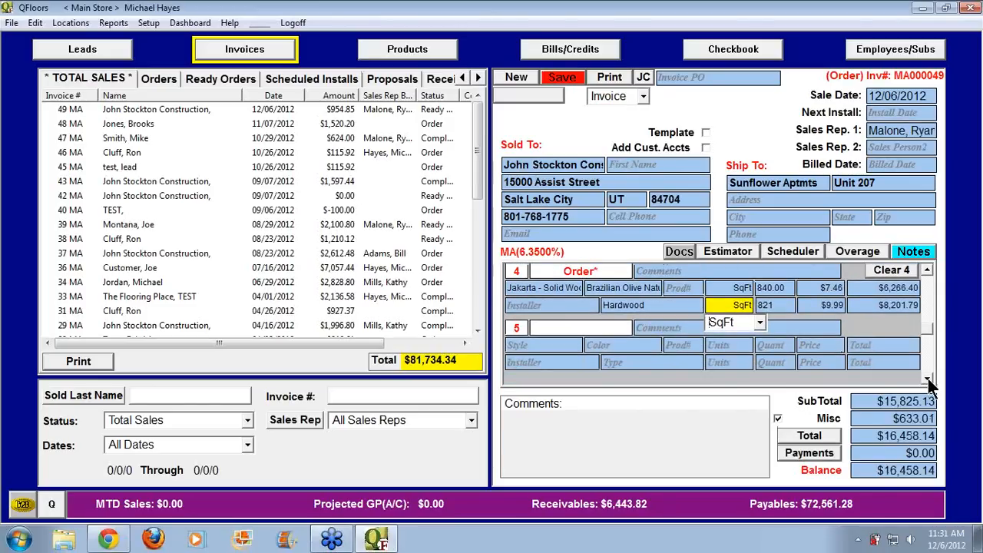
left_click(562, 345)
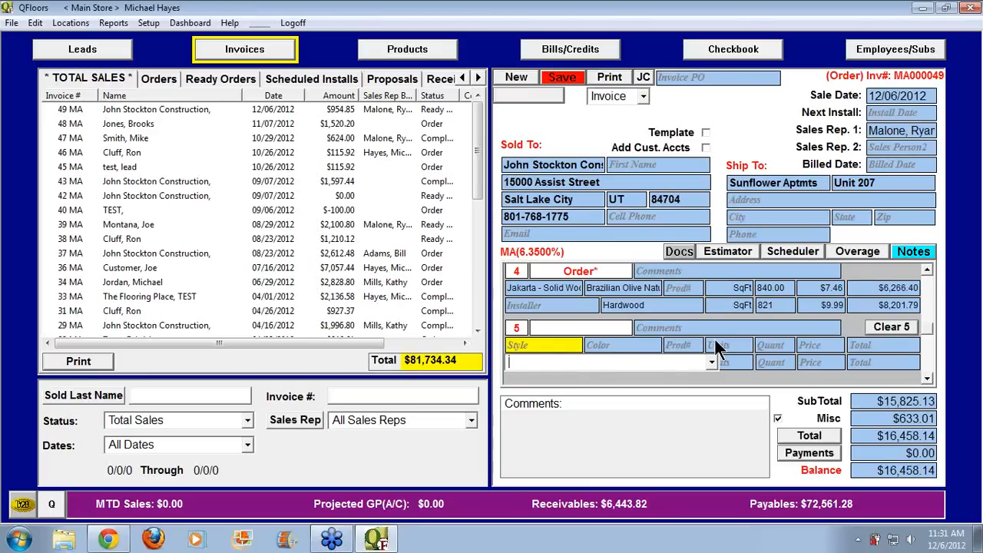
type("mo")
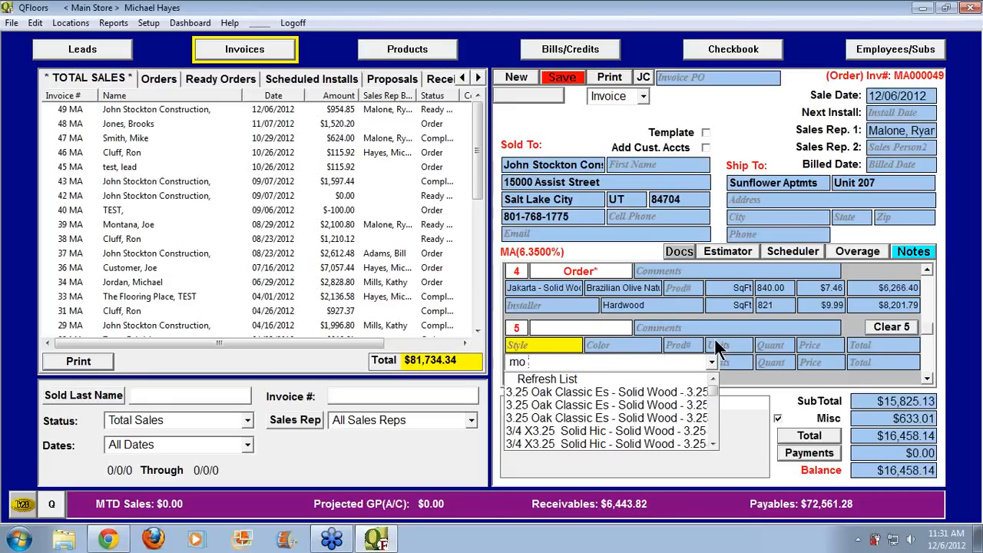
type(" =")
key("BackSpace")
type("-12.00")
key("Tab")
type("Beige")
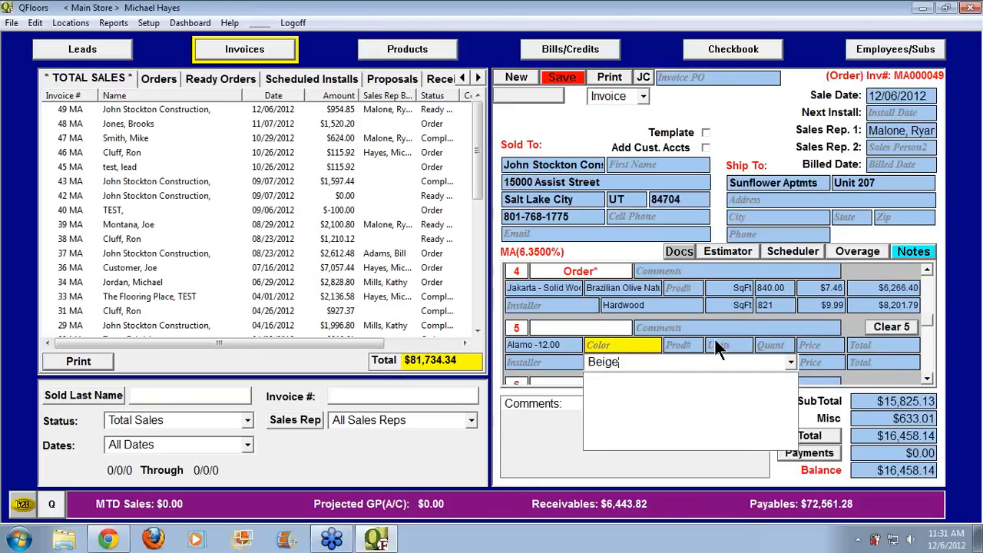
key("Tab")
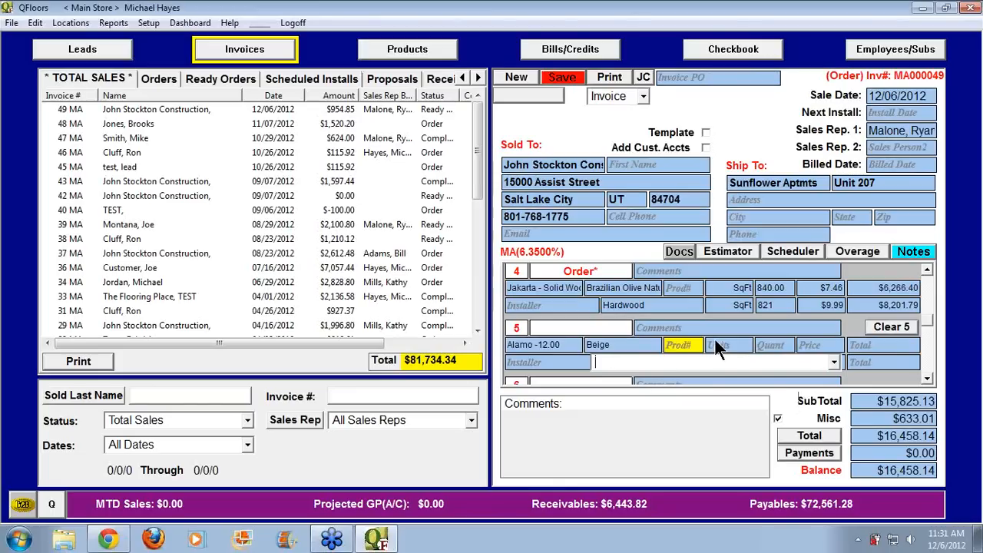
Enter line 5 as 421 SqFt at $3.99, totalling $1,679.79
left_click(715, 342)
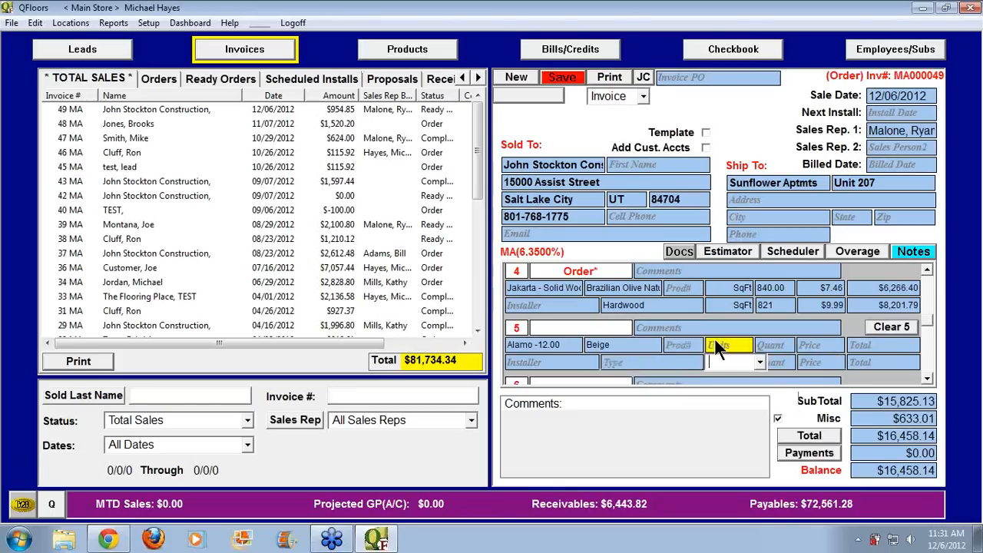
left_click(760, 361)
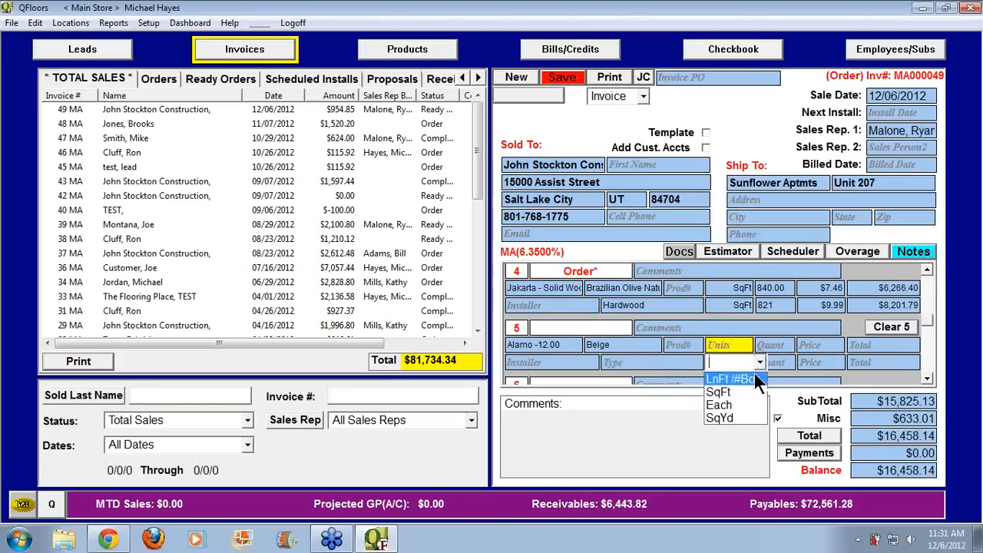
left_click(734, 392)
key("Tab")
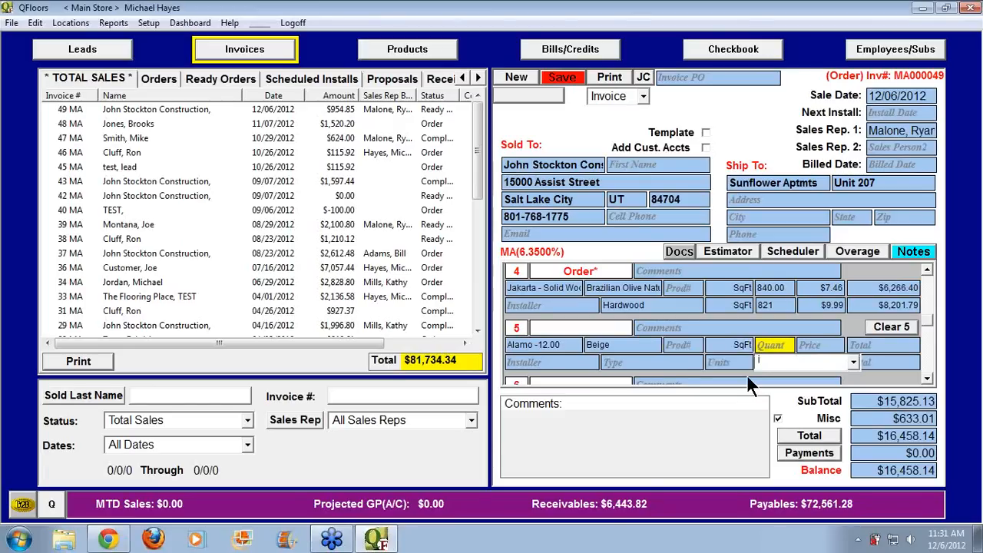
type("3.99")
key("Tab")
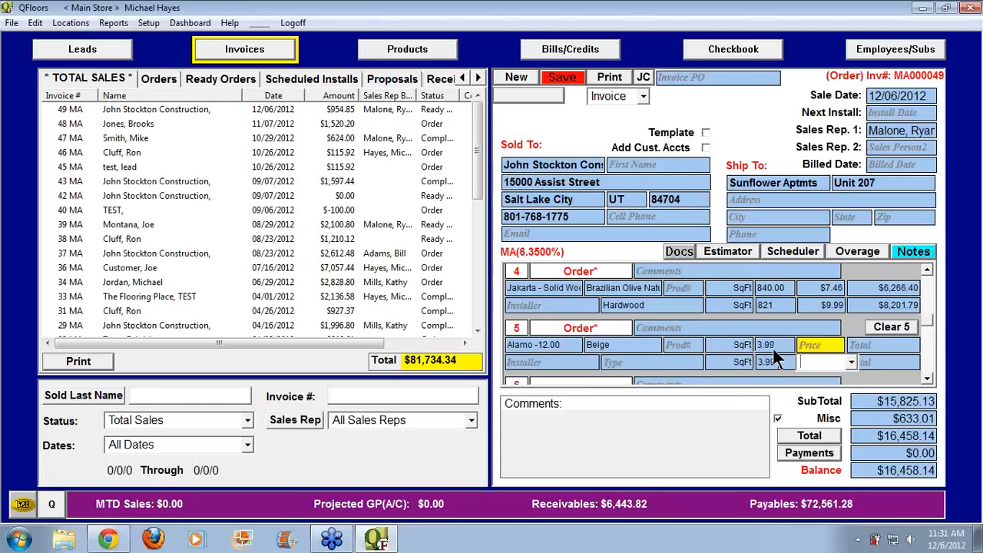
left_click(768, 346)
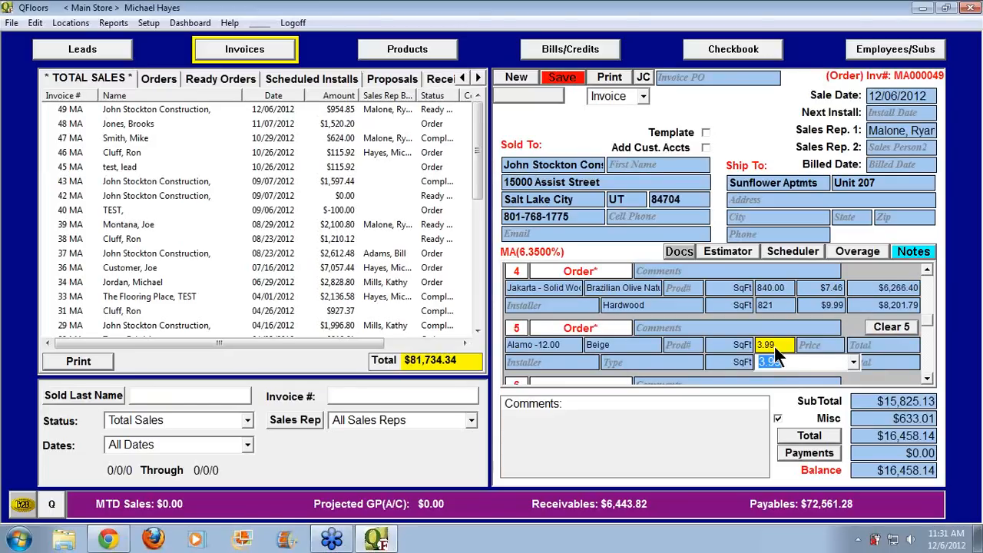
type("421")
key("Tab")
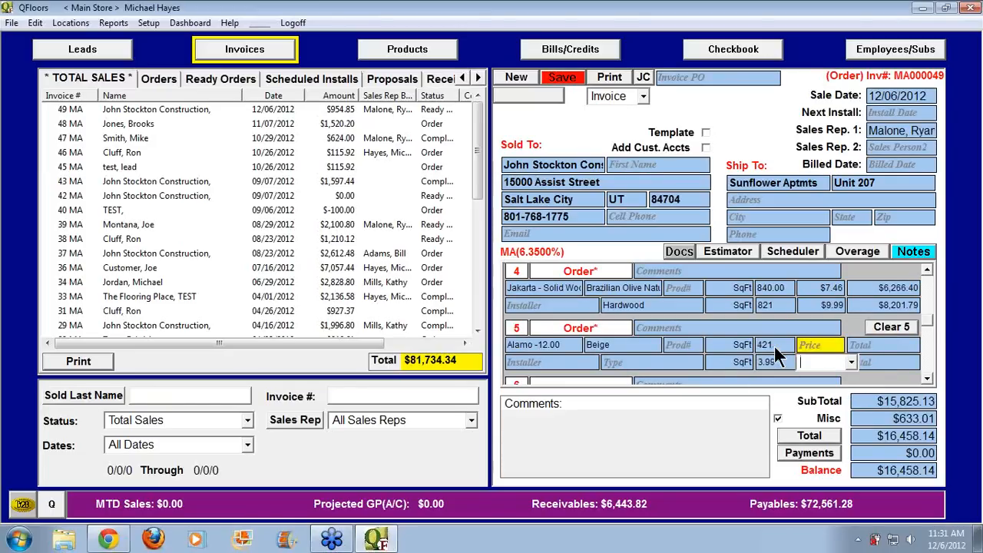
type("3.99")
key("Tab")
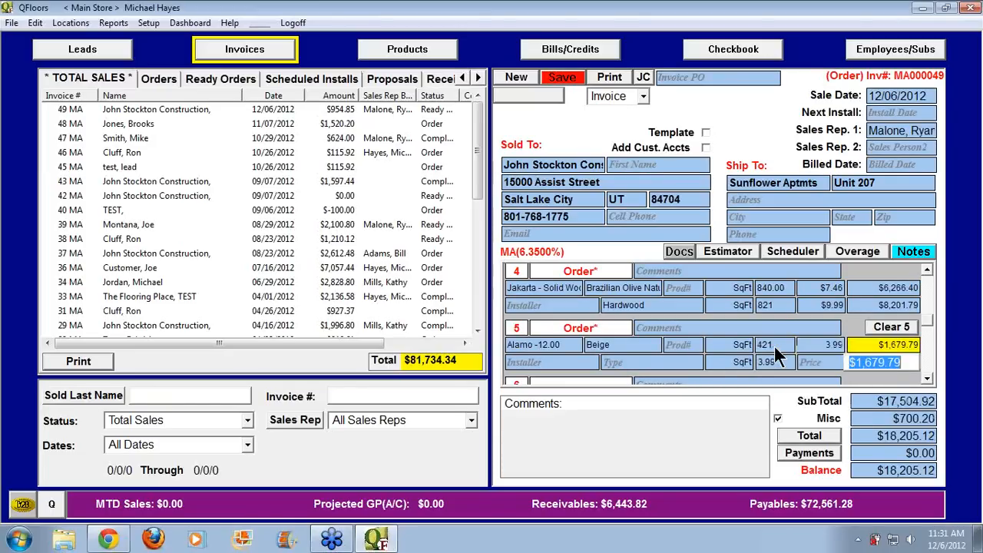
left_click(659, 363)
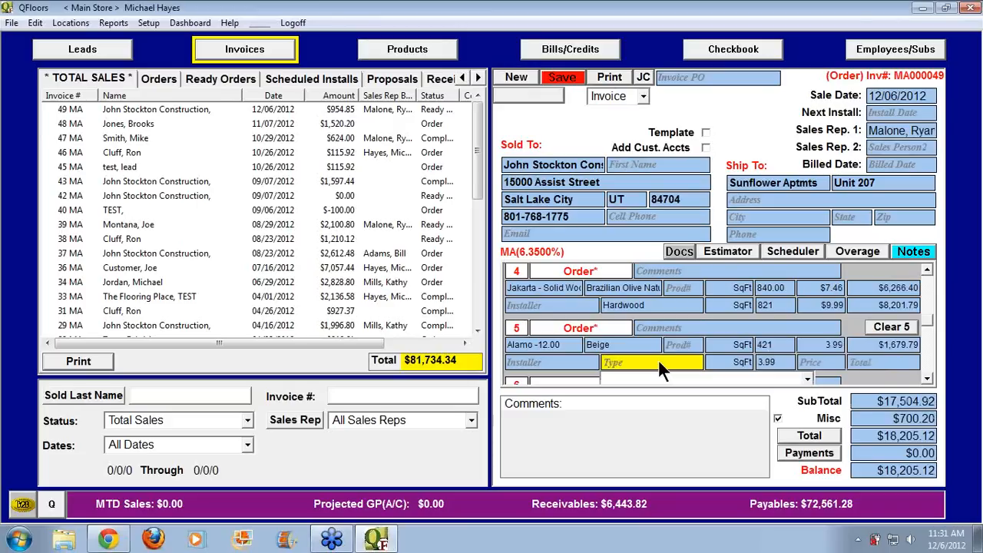
Add Carpet - Pattern Berber labor for 421 SqFt to line 5
type("Carpet - Berber/Heavy")
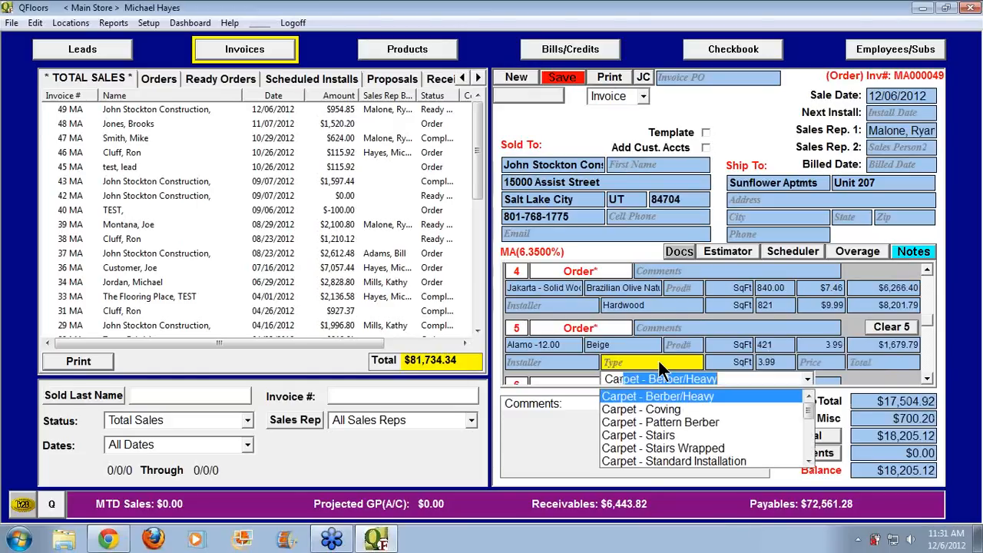
key("Down")
key("Down")
key("Down")
key("Down")
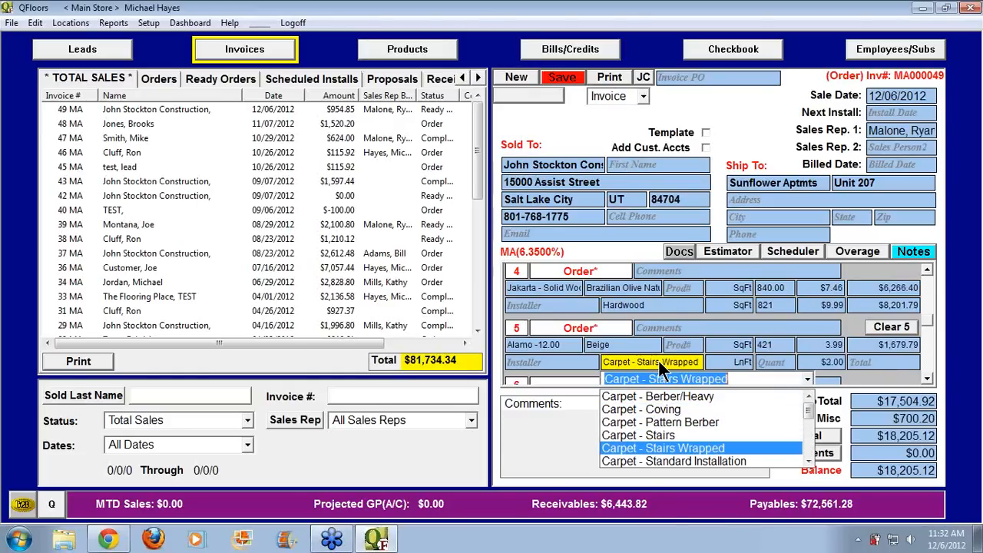
key("Down")
key("Down")
key("Up")
key("Up")
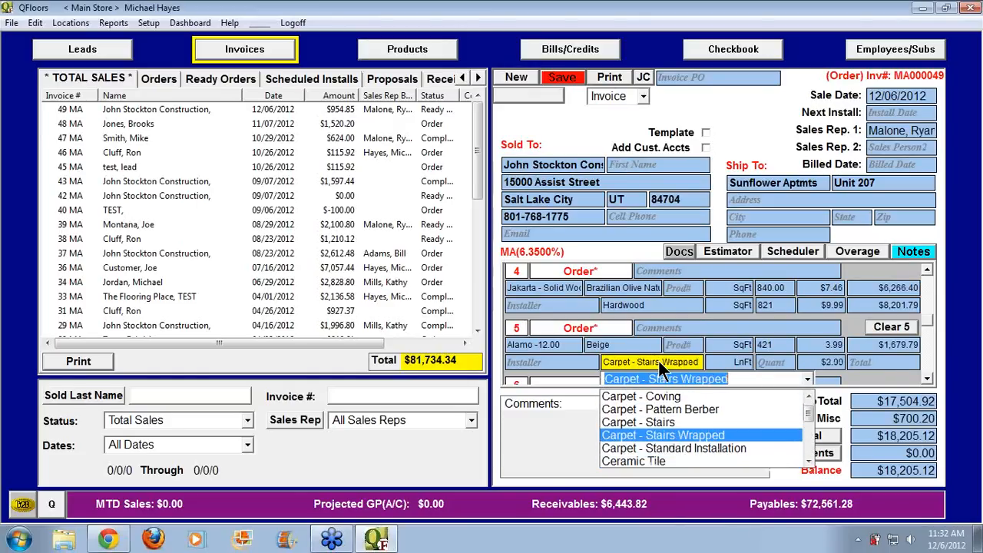
key("Up")
key("Up")
key("Tab")
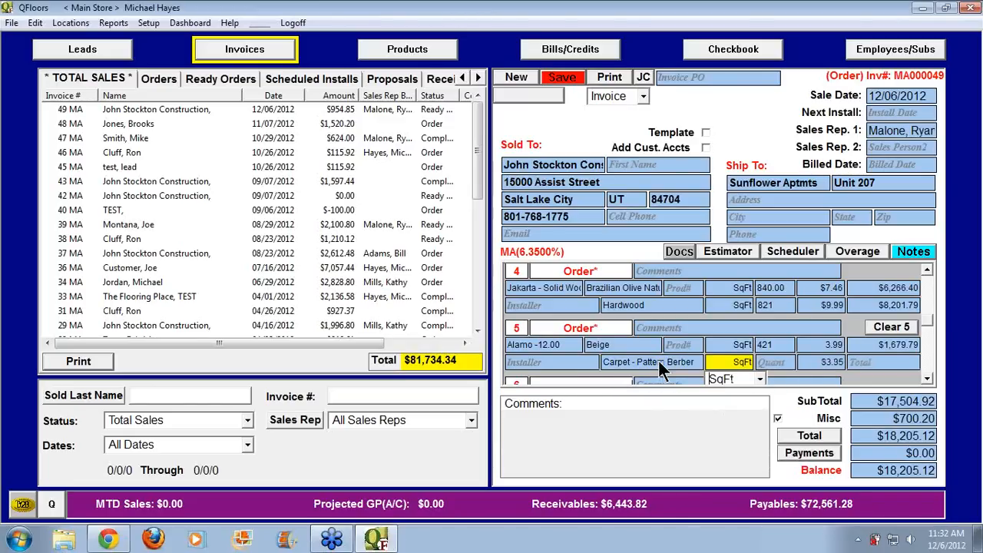
key("Tab")
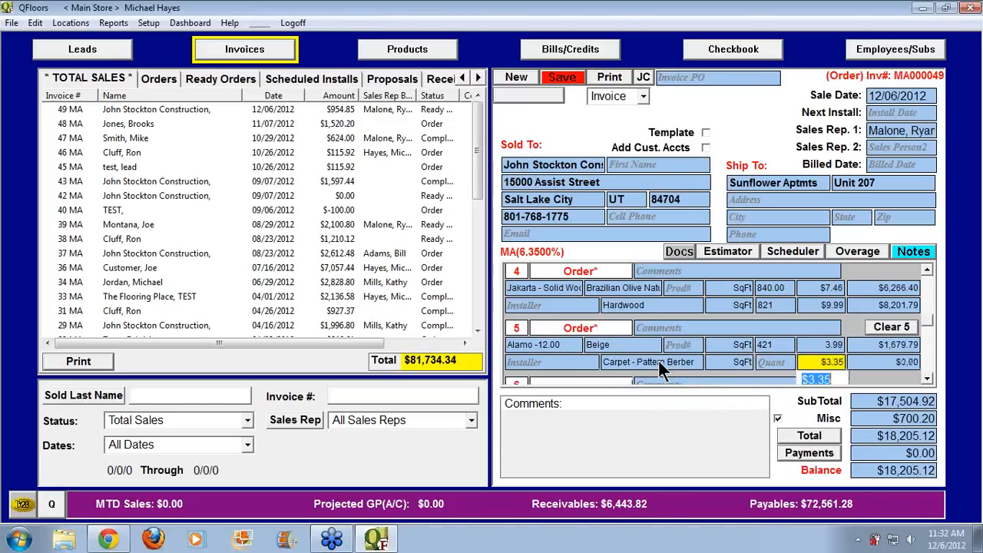
type("421")
left_click(778, 362)
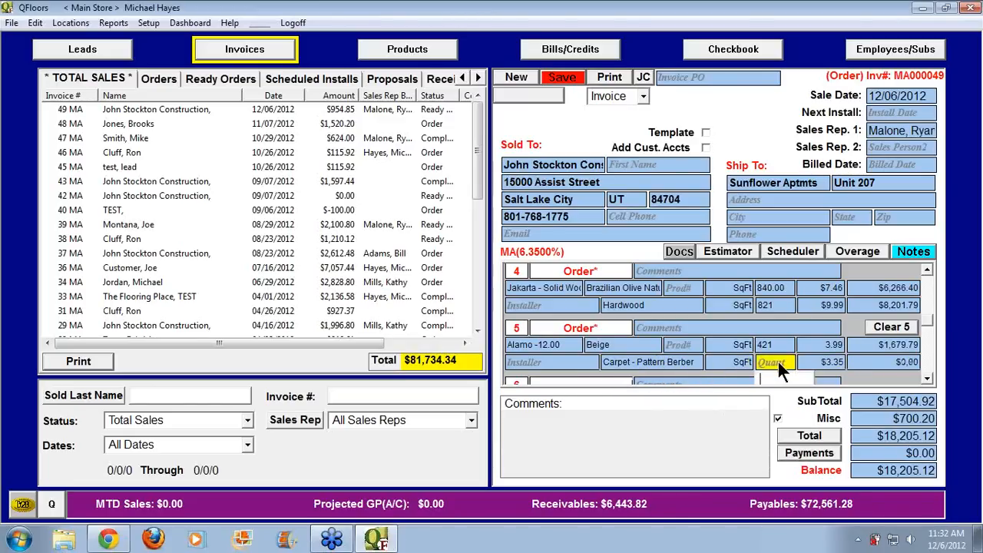
type("421")
key("Tab")
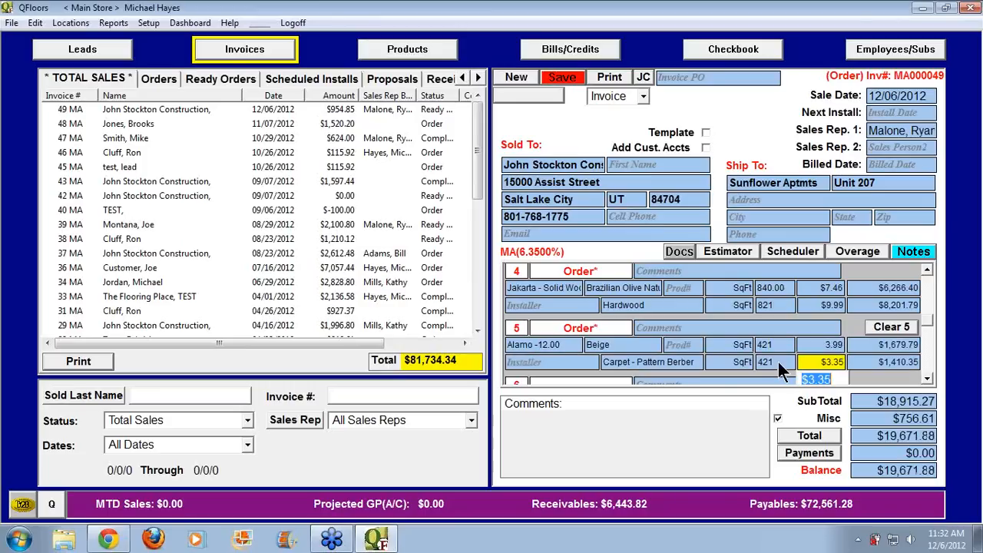
Save invoice MA000049 at $19,671.88 and bring up its payments list
left_click(930, 381)
left_click(930, 381)
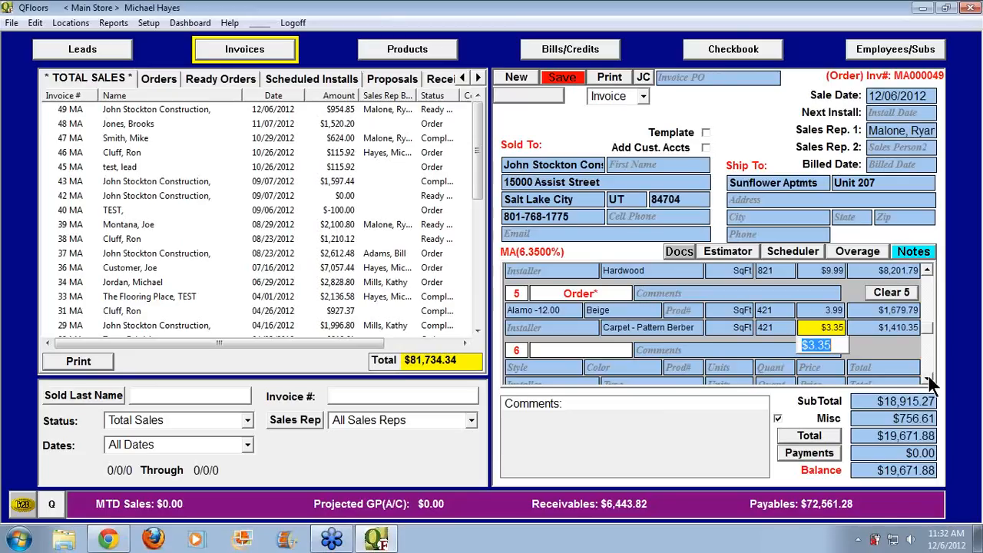
left_click(571, 82)
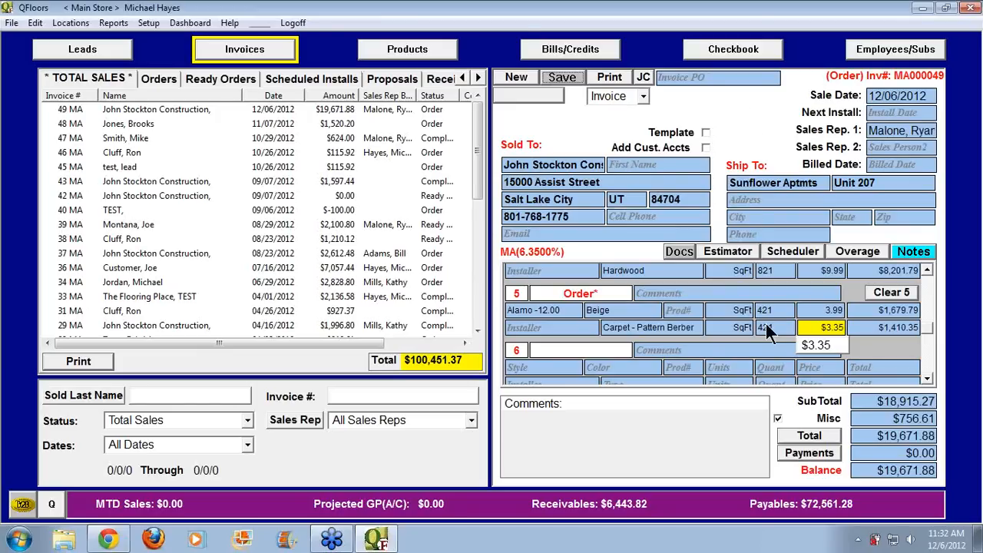
left_click(815, 453)
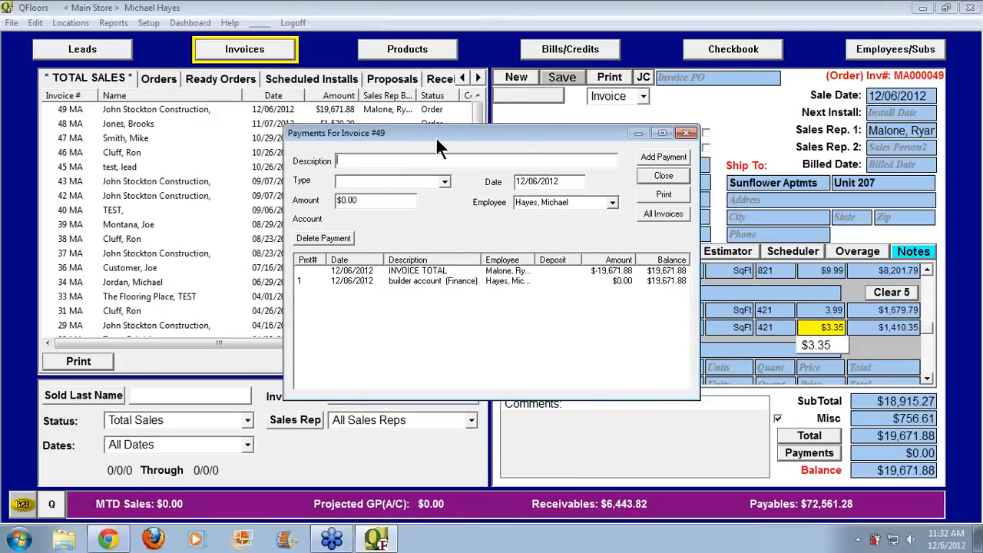
Add a $5,000 check payment with description 8521 to invoice 49
type("8521")
key("Tab")
type("Ch")
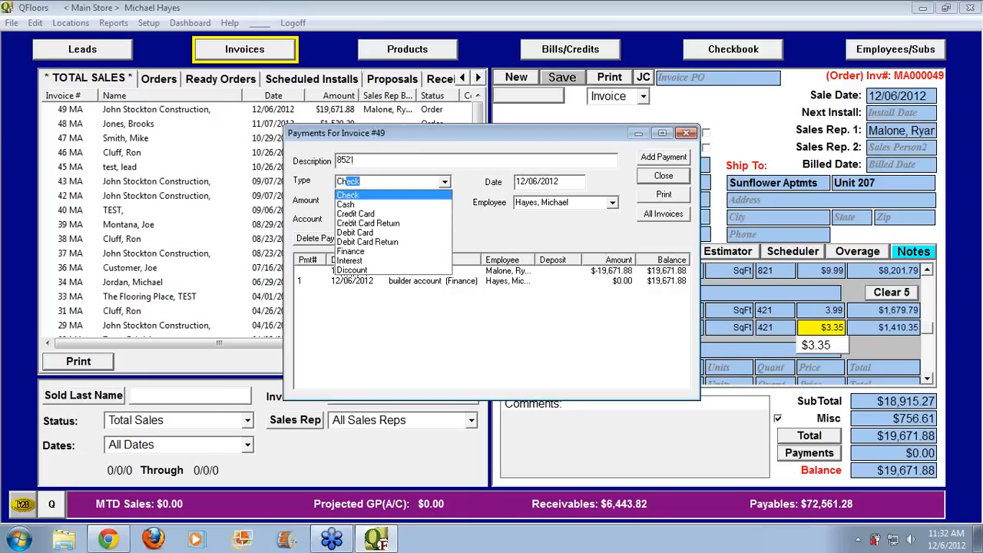
key("Tab")
key("Tab")
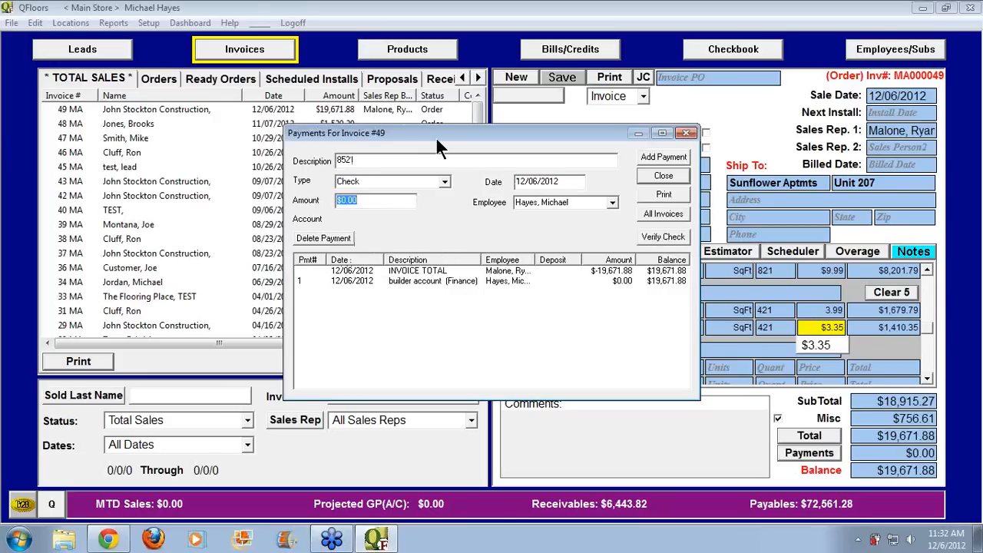
type("5000")
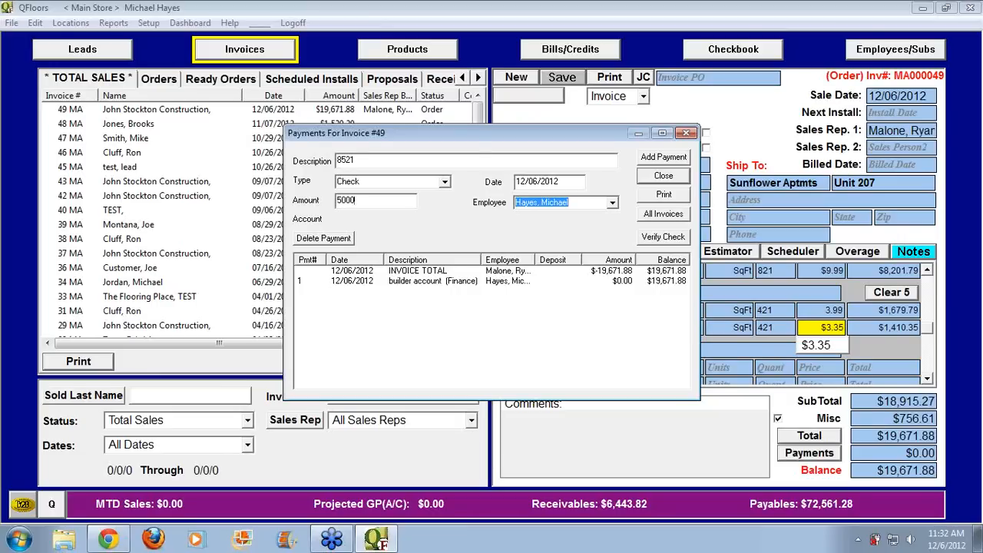
left_click(650, 153)
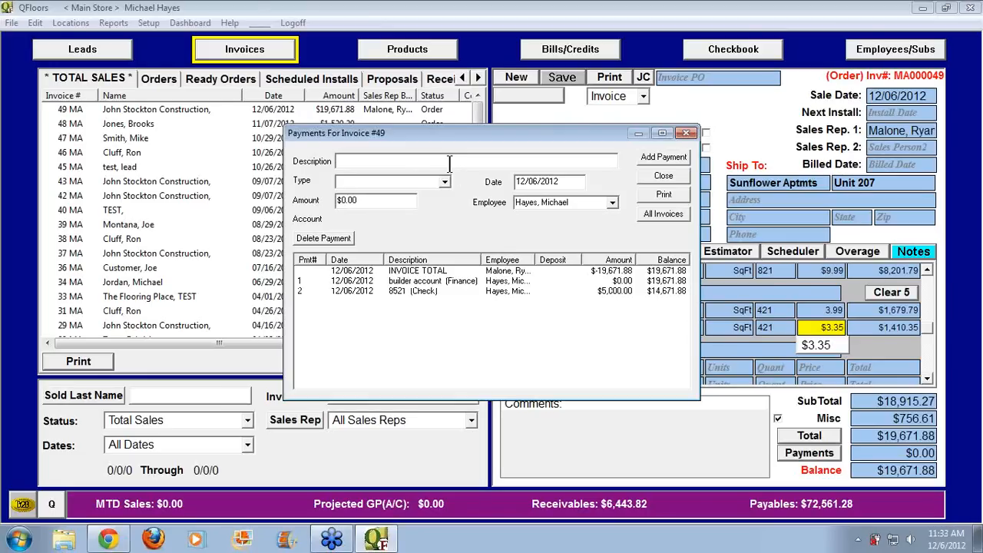
Start a second payment described as Visa with type Credit Card
type("Visa")
left_click(376, 161)
left_click(444, 181)
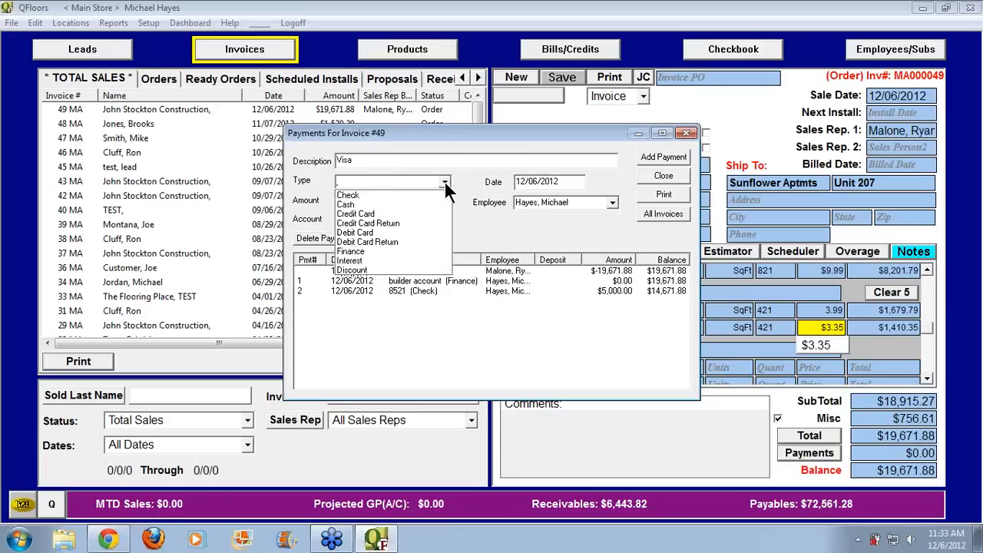
left_click(387, 214)
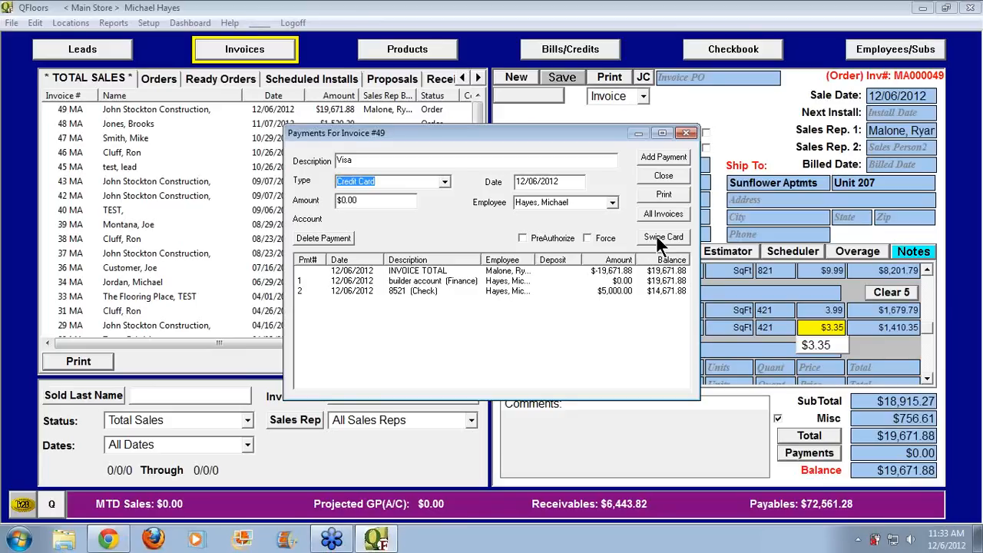
Enter 5000 as the Visa credit card amount and add the payment to invoice 49
left_click(376, 202)
type("5000")
key("Tab")
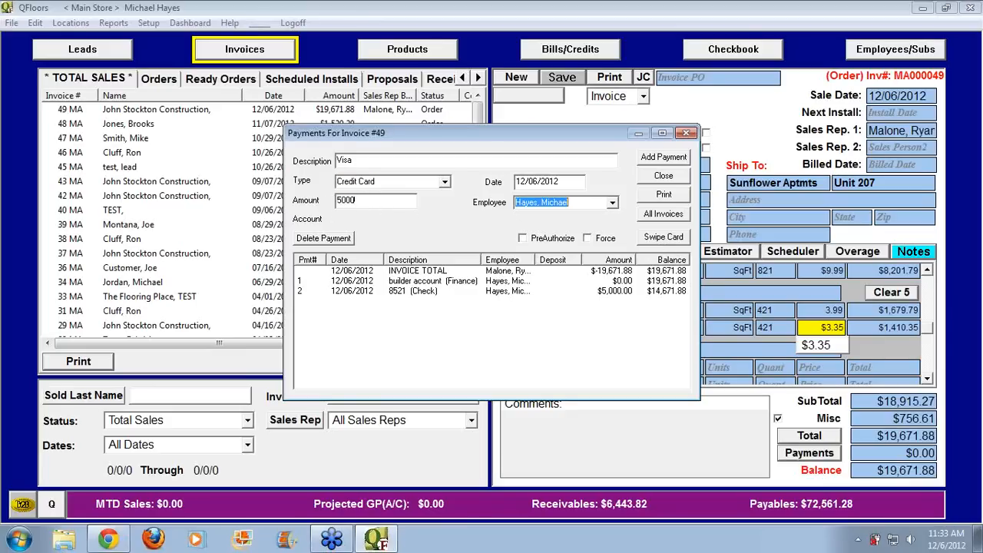
left_click(665, 158)
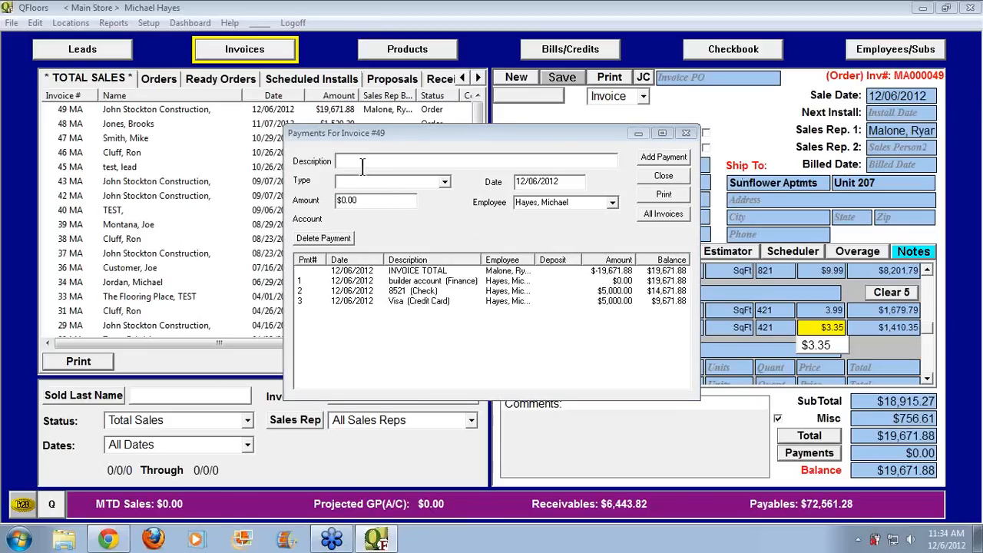
Add a $1,000 Cash payment to invoice 49, bringing the balance to $8,671.88
left_click(383, 181)
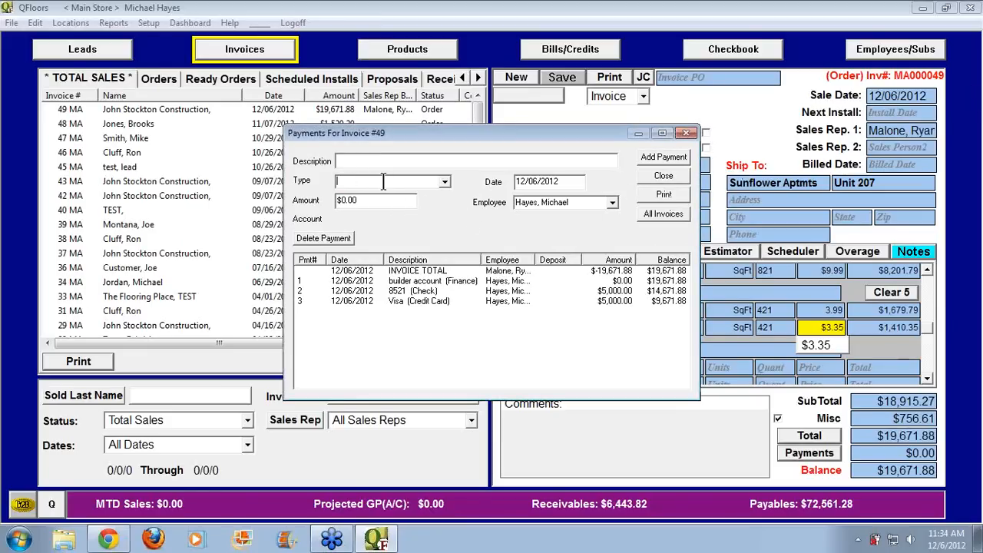
type("cash")
key("Tab")
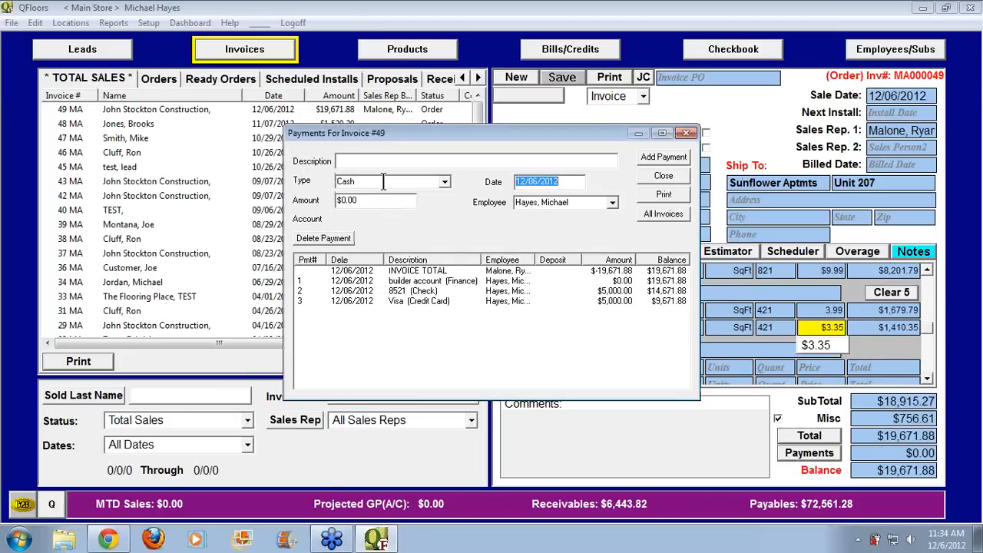
key("Tab")
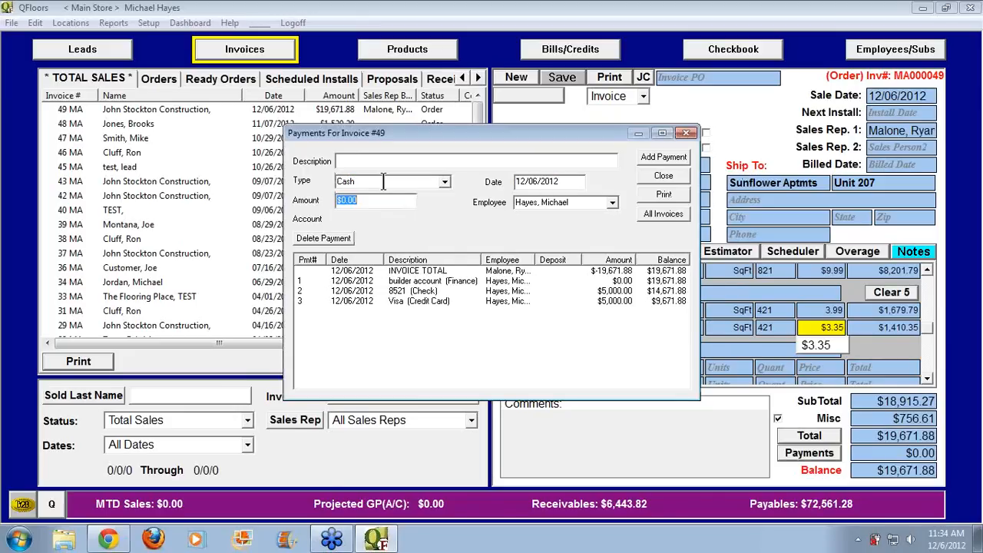
type("1000")
key("Tab")
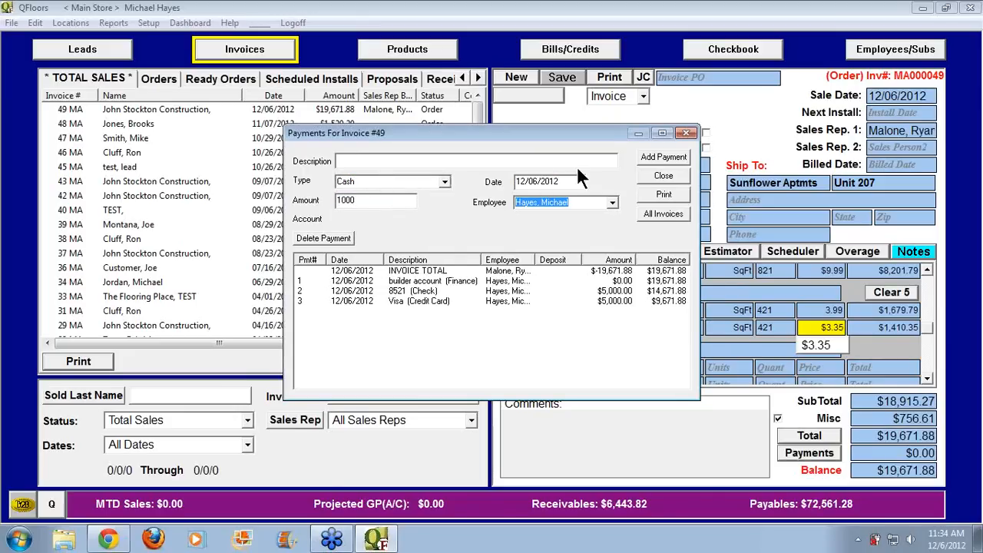
left_click(648, 155)
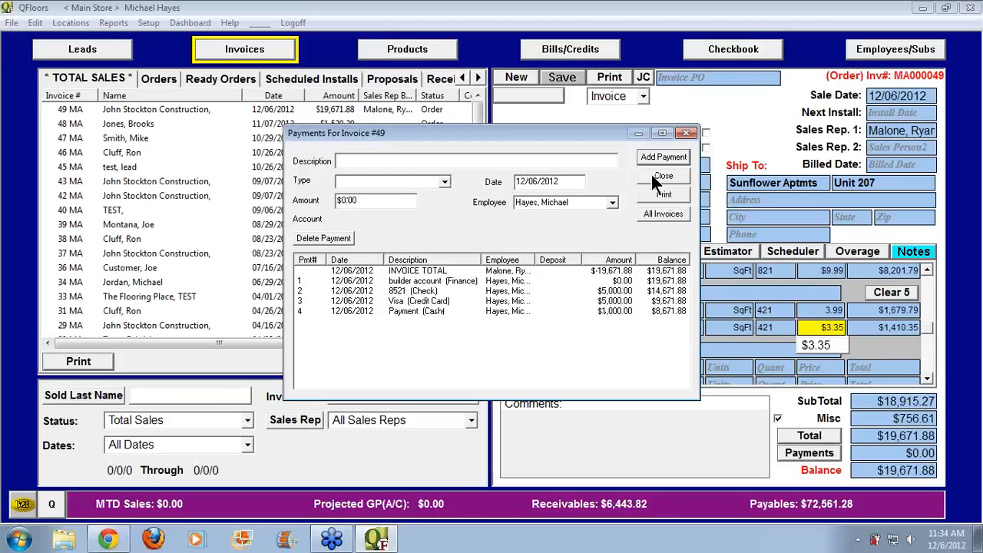
left_click(445, 181)
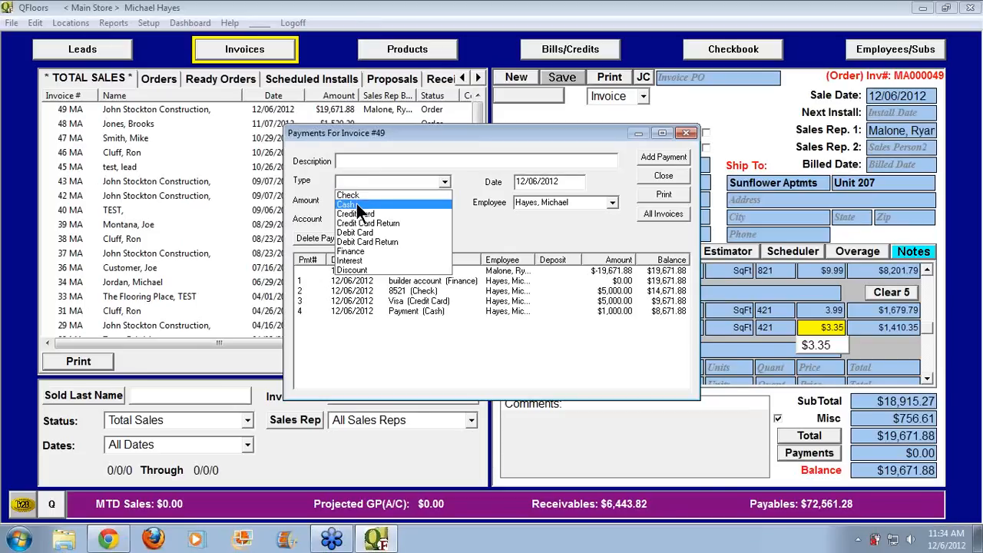
Try the Finance payment type, then set the type to Interest with a -100 amount
left_click(354, 252)
left_click(334, 199)
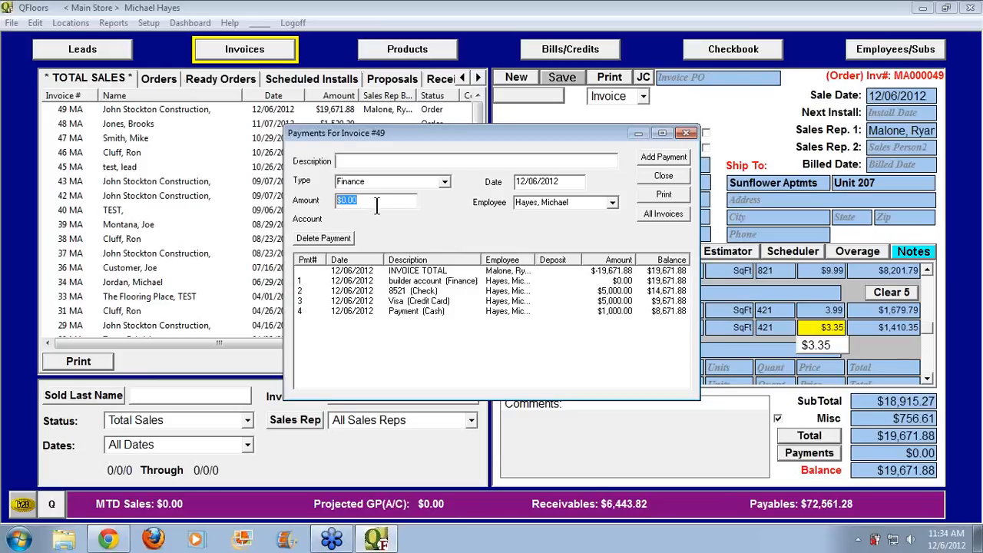
left_click(444, 184)
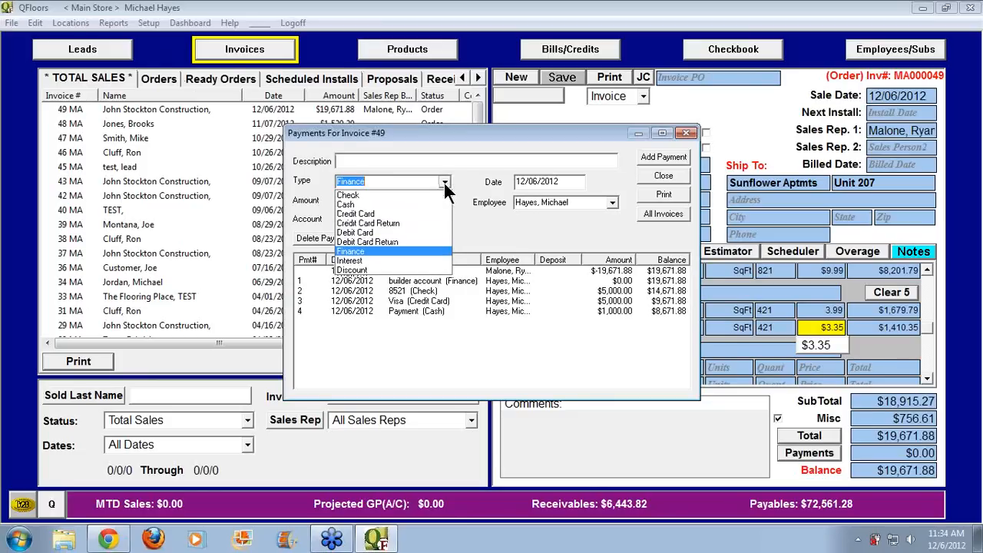
left_click(375, 260)
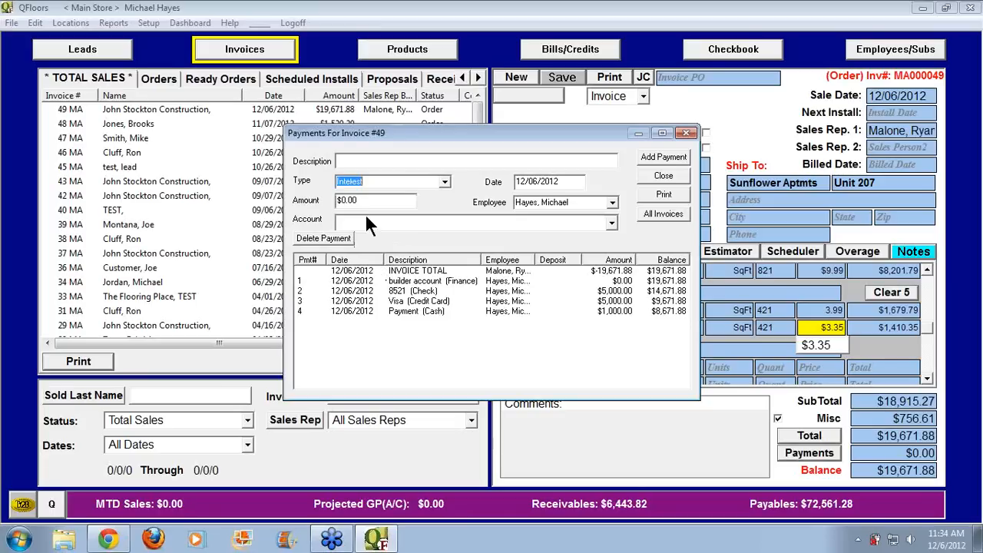
key("Tab")
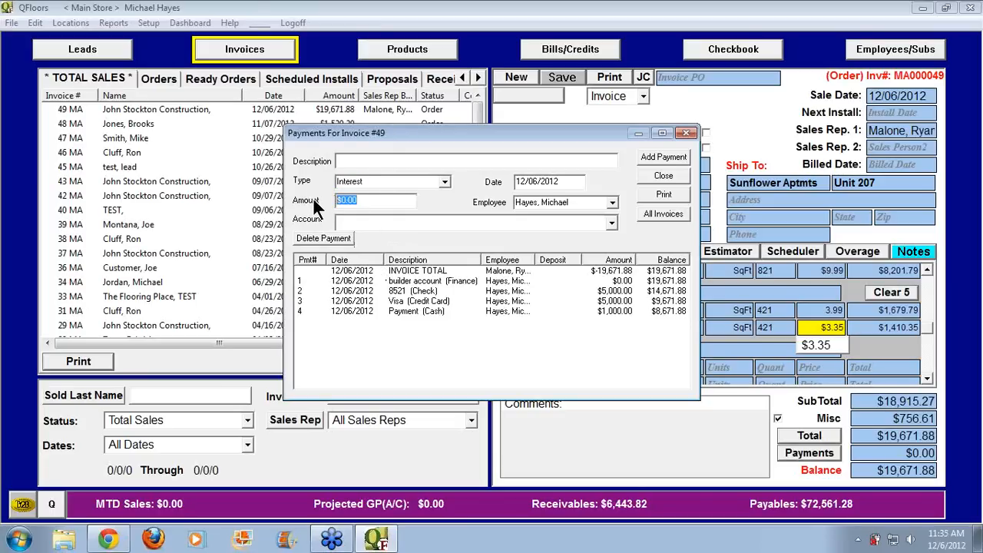
type("-100")
key("Tab")
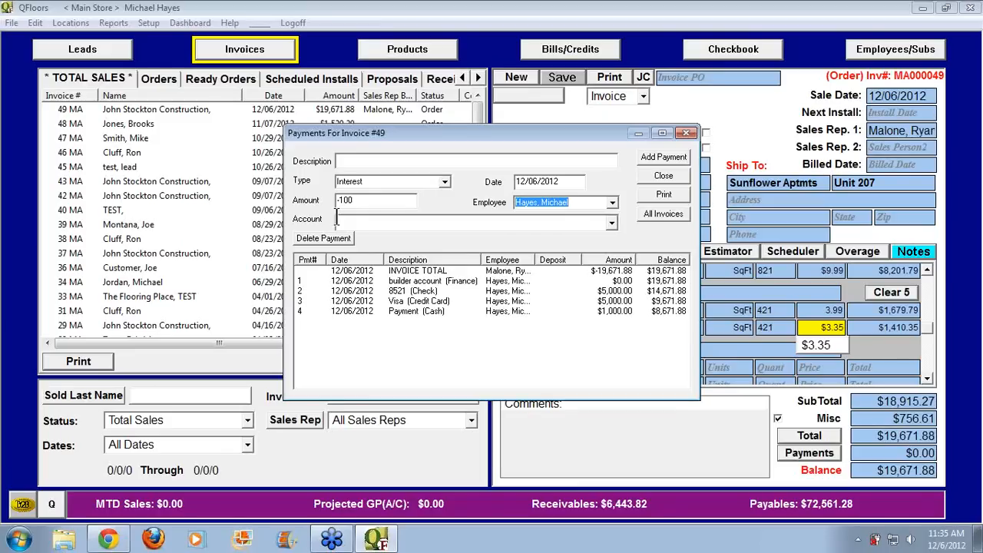
Charge the entry to Interest Income, change its type to Discount, and clear the amount
left_click(364, 223)
type("Interest Income")
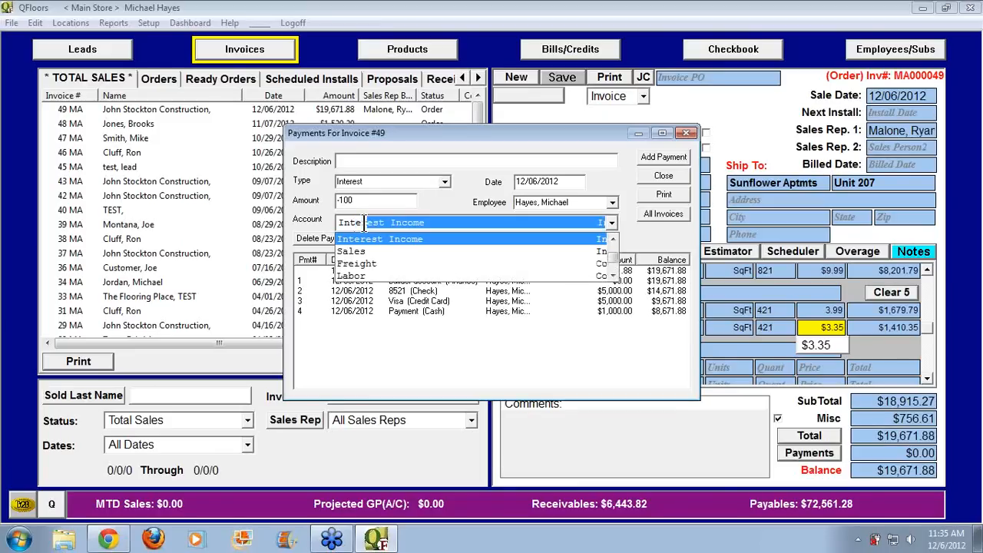
key("Return")
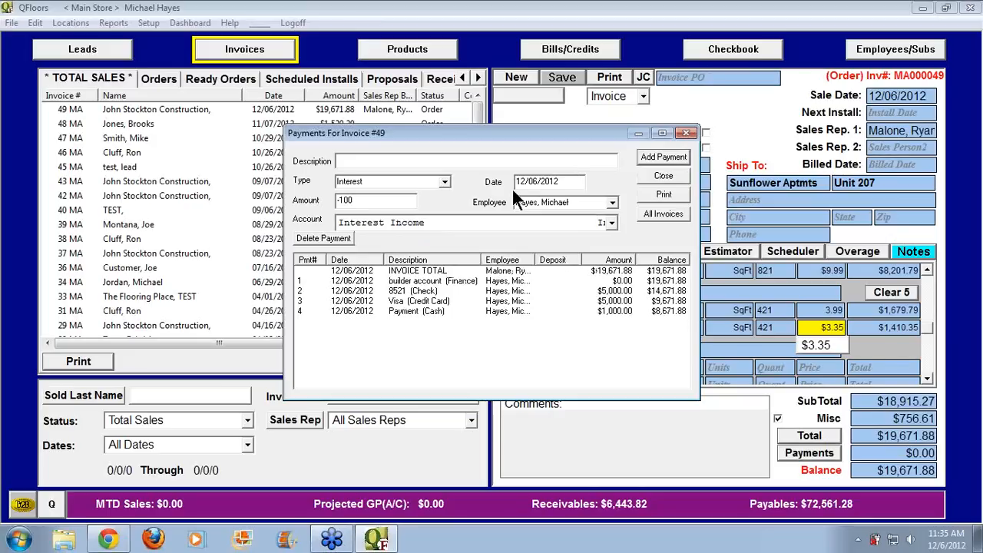
left_click(444, 181)
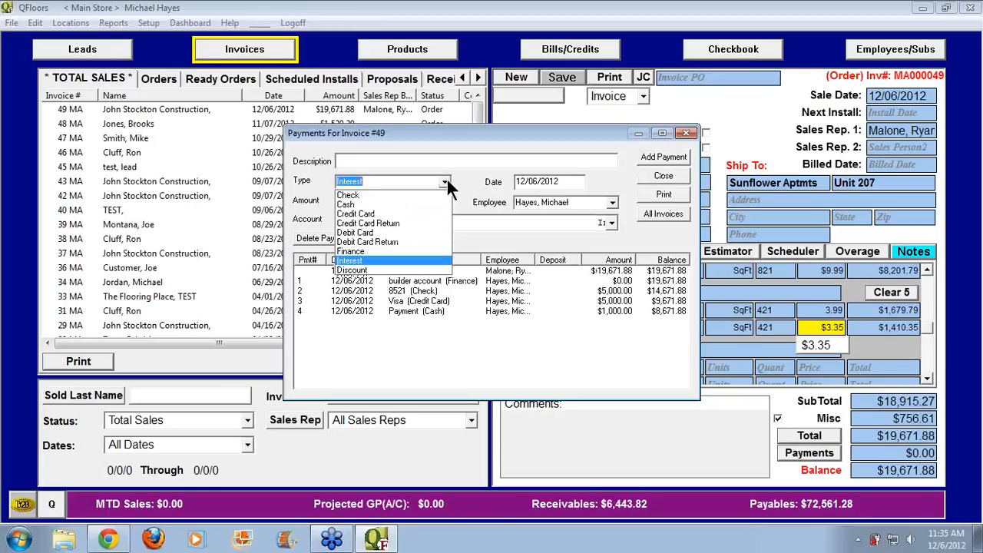
left_click(393, 270)
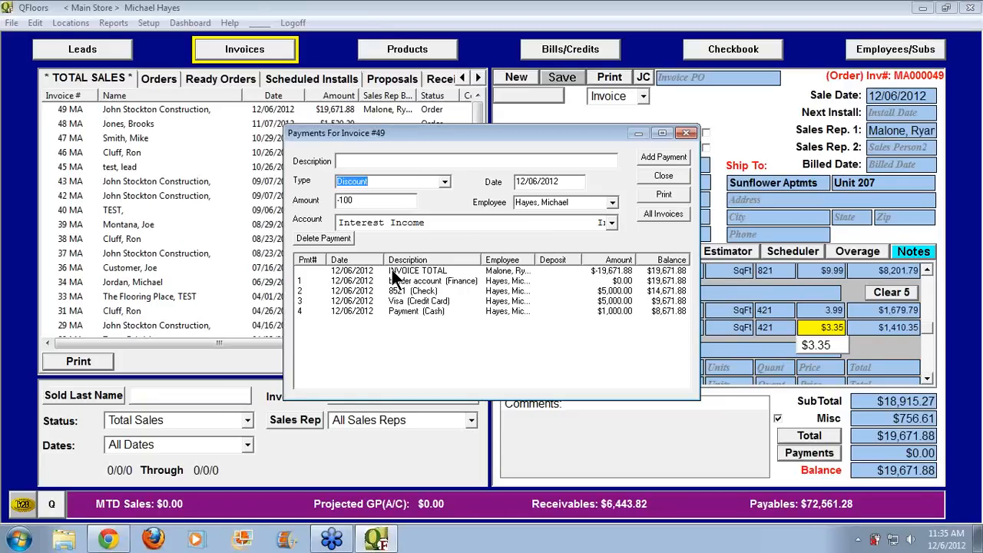
left_click(496, 223)
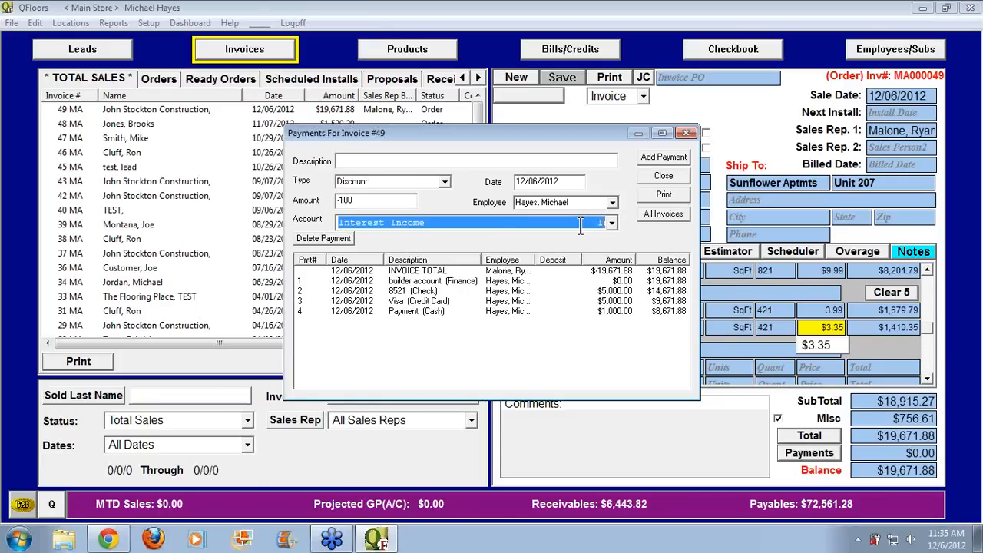
left_click(378, 201)
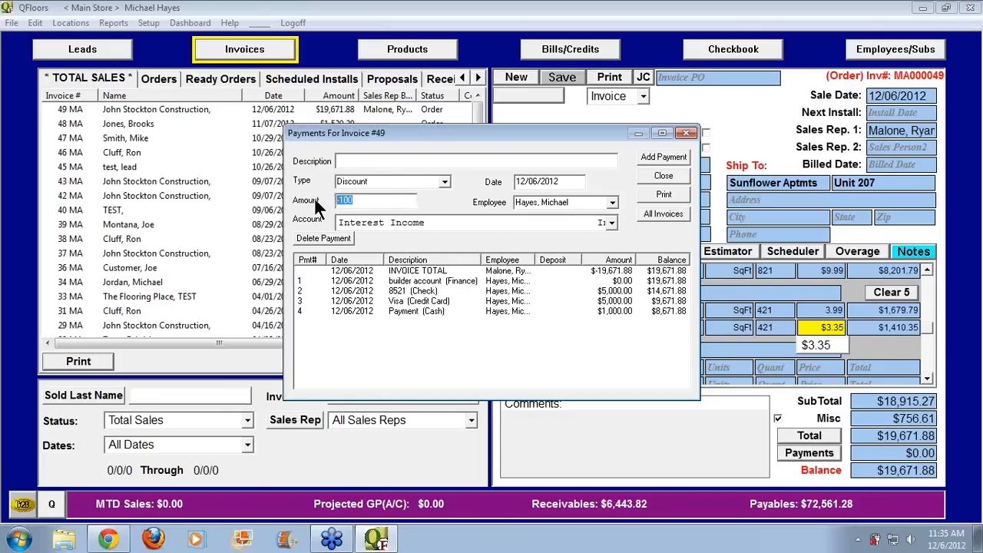
key("BackSpace")
left_click(388, 222)
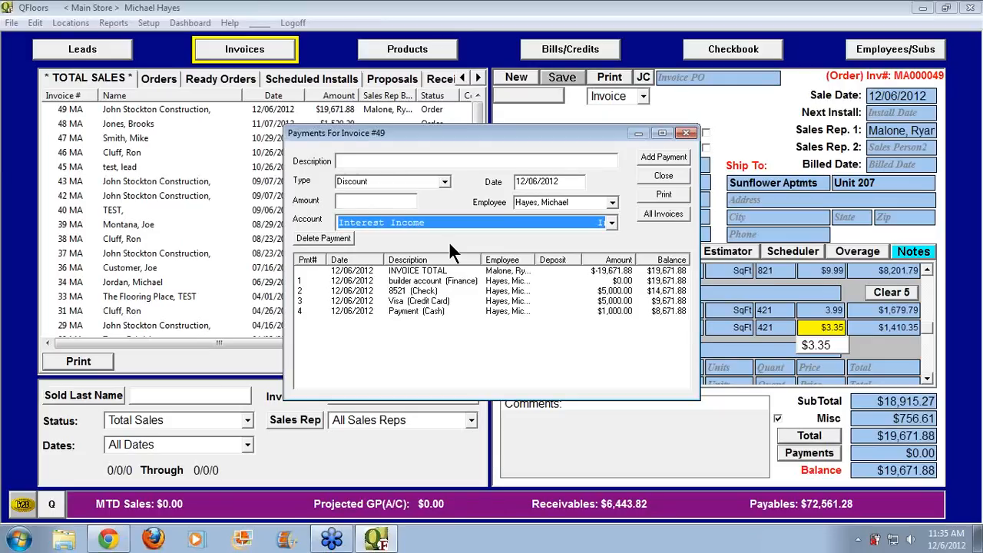
Record a $1,000 Discount payment charged to the Advertising account instead of Bad Debt
type("Bad Debt")
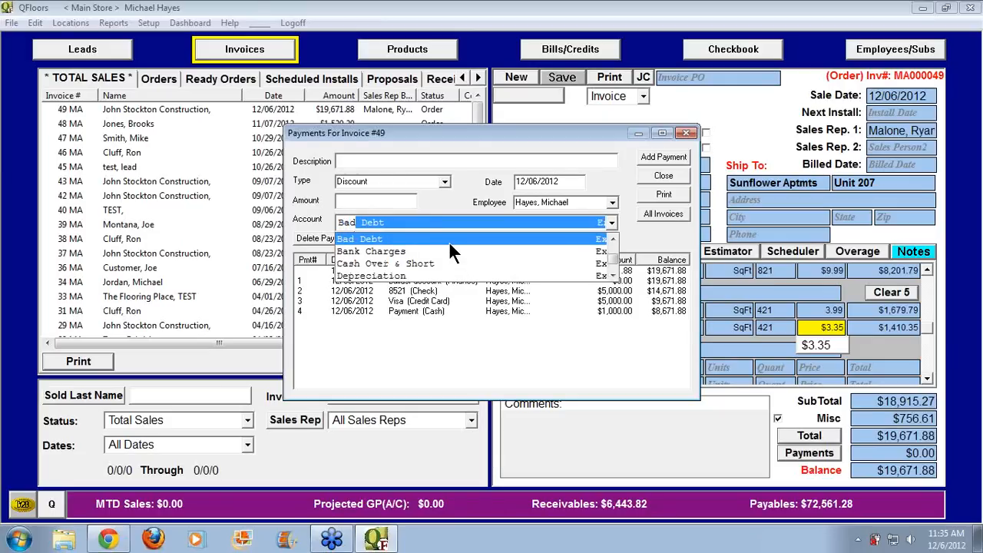
left_click(449, 241)
left_click(360, 200)
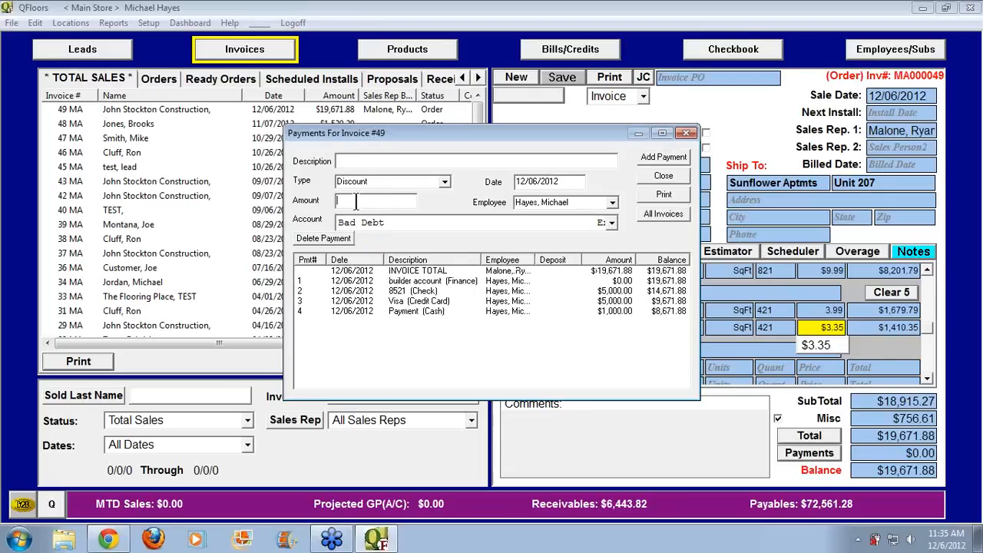
left_click(395, 221)
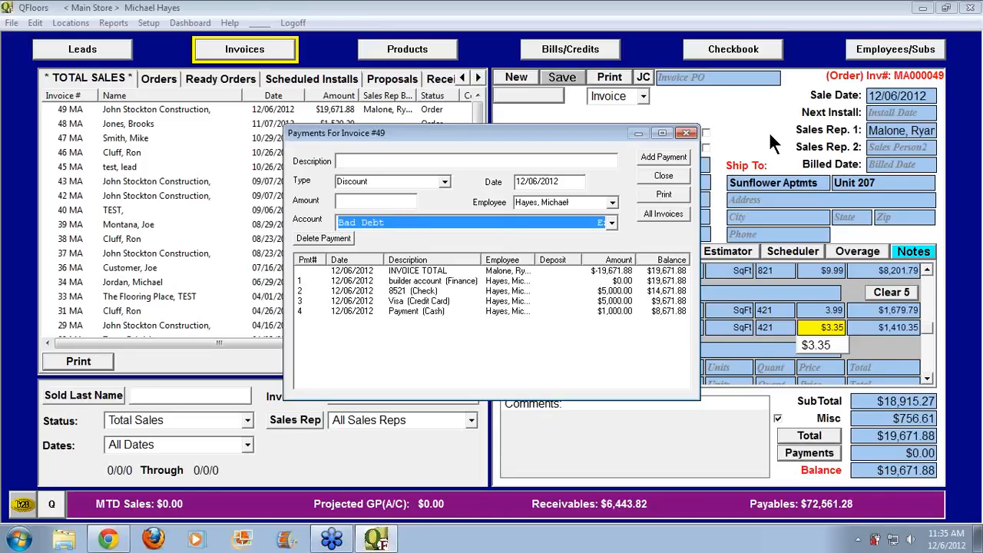
type("Ad")
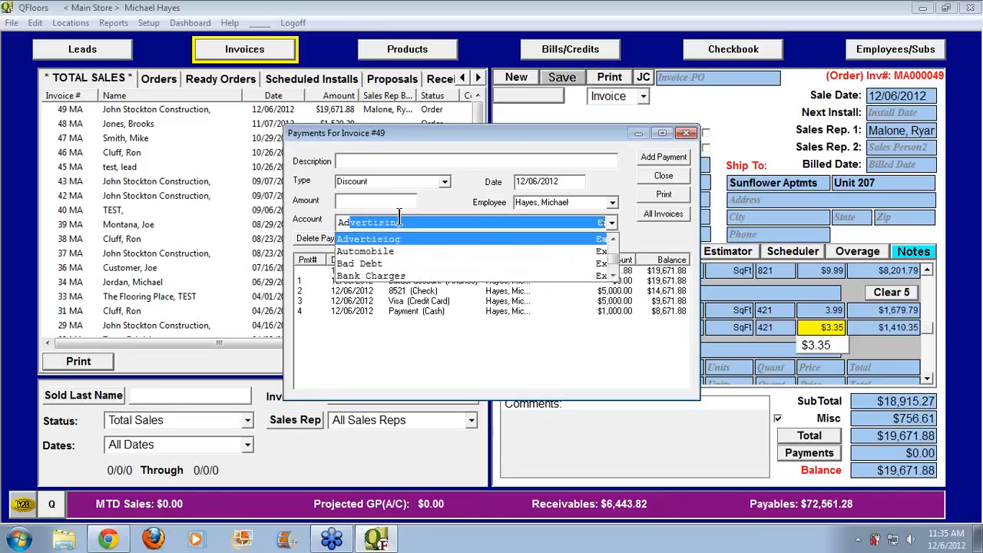
type("v")
key("Return")
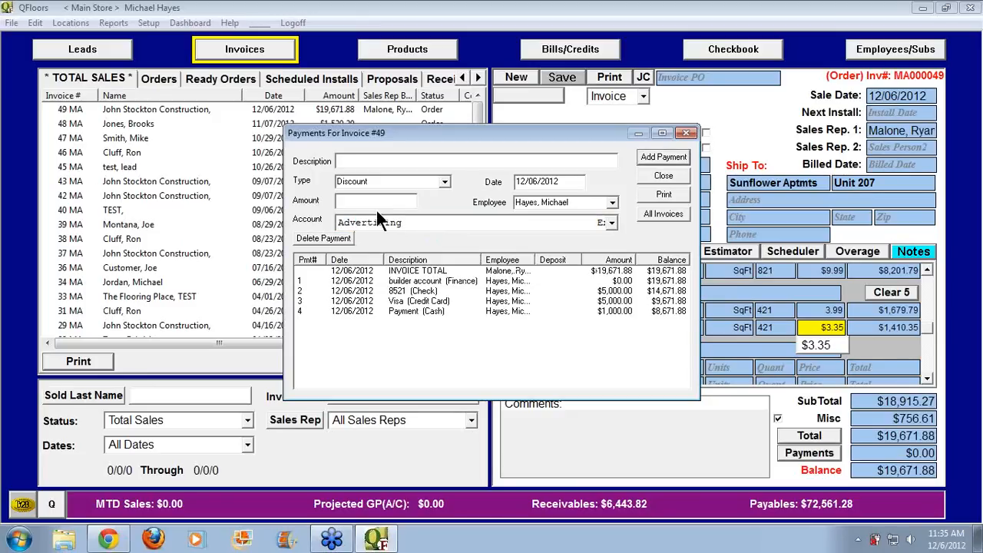
left_click(375, 201)
type("100")
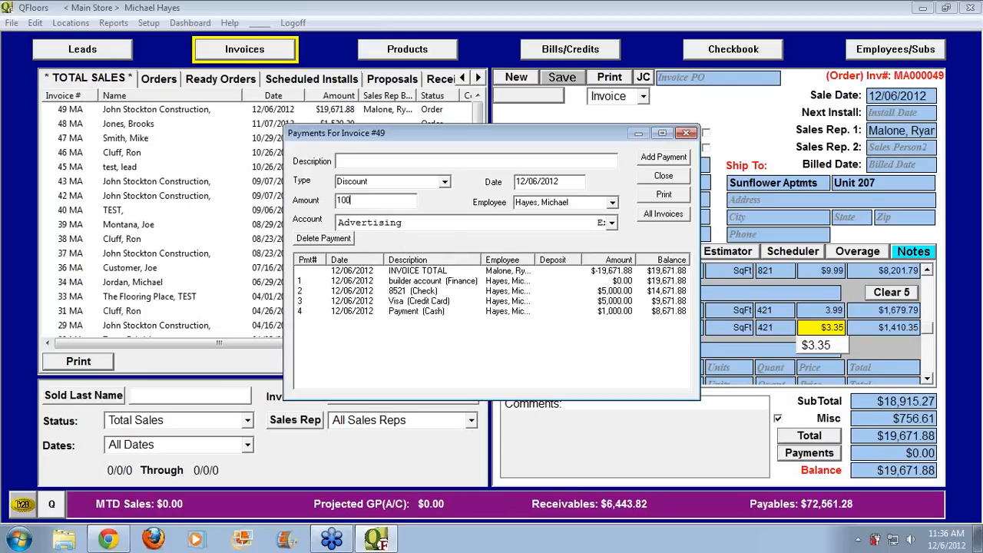
type("0")
key("Tab")
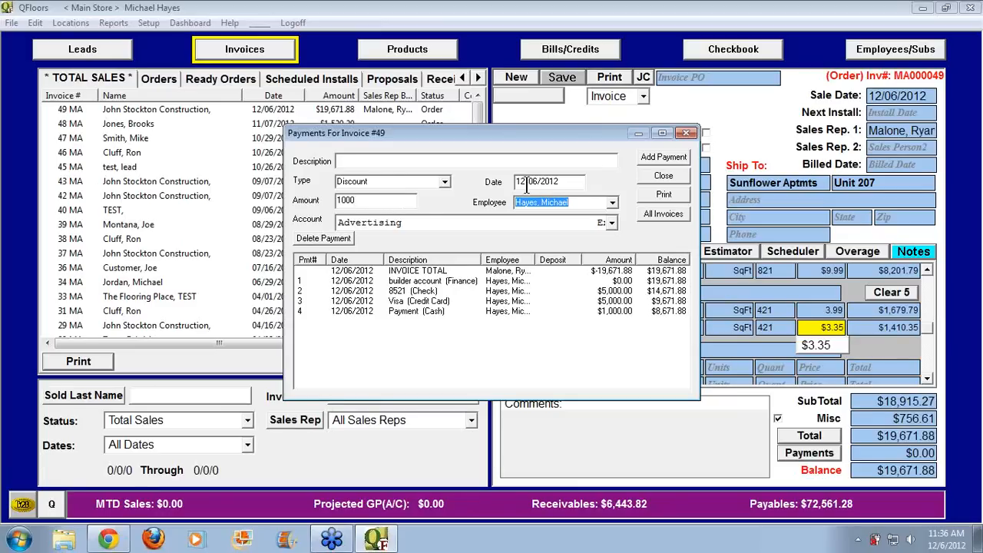
left_click(646, 156)
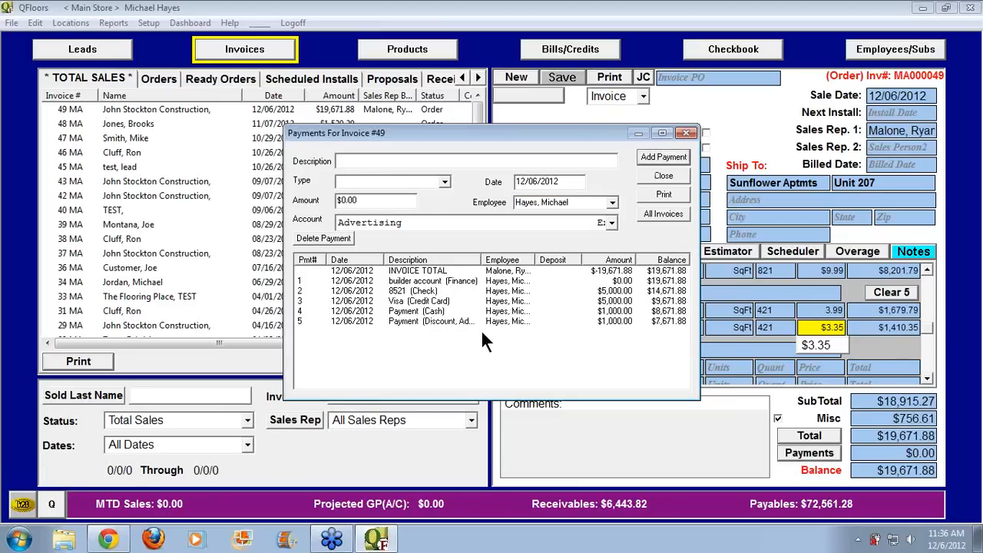
Widen the Description column to review all payments, then close the payments list
left_click_drag(481, 259, 542, 269)
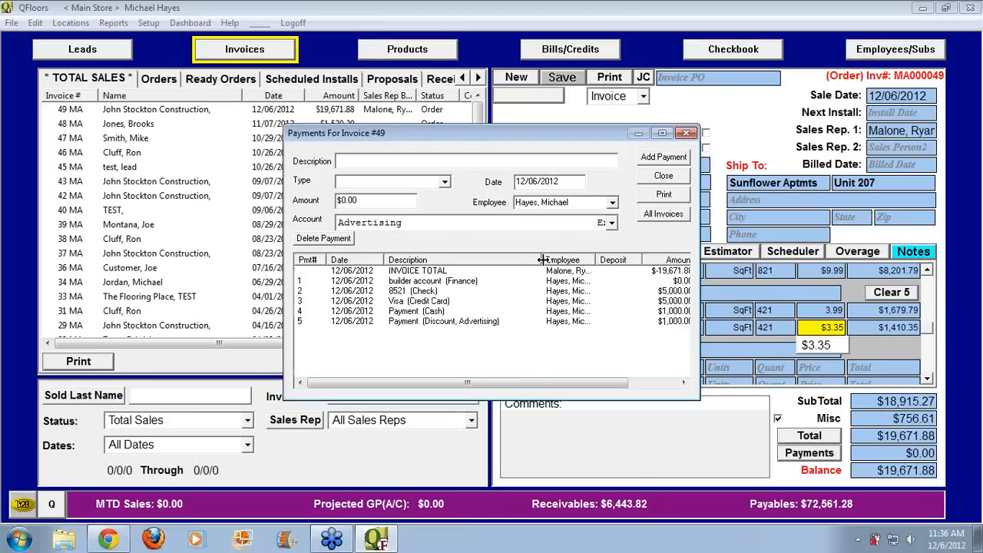
left_click_drag(541, 261, 509, 262)
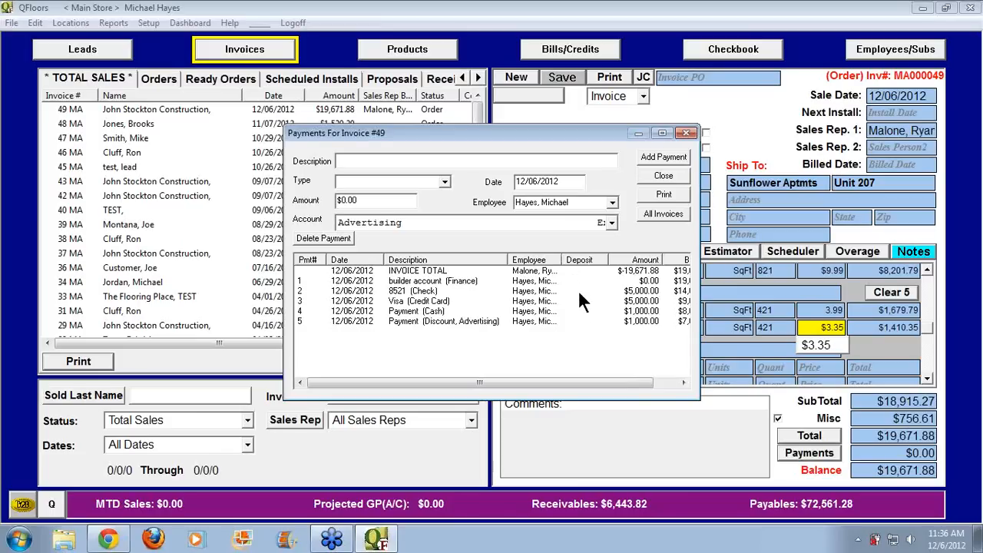
left_click(660, 176)
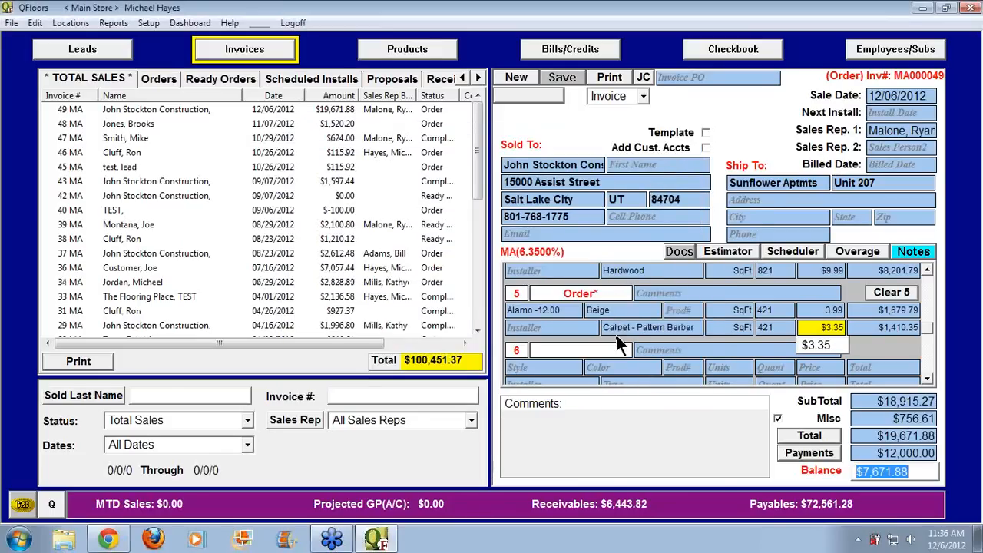
Show invoice 49's job-costing breakdown and scroll the line items back to the top
left_click(642, 78)
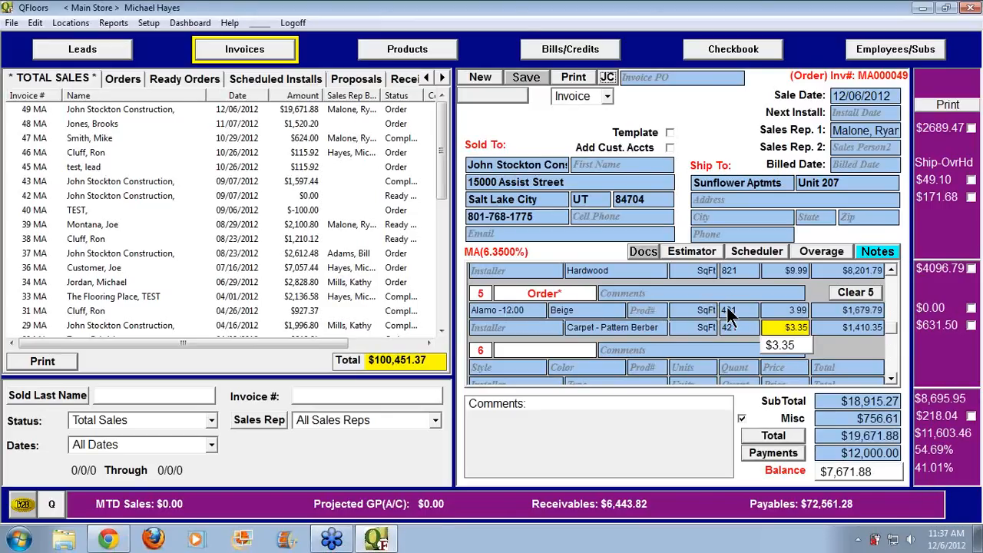
left_click(891, 304)
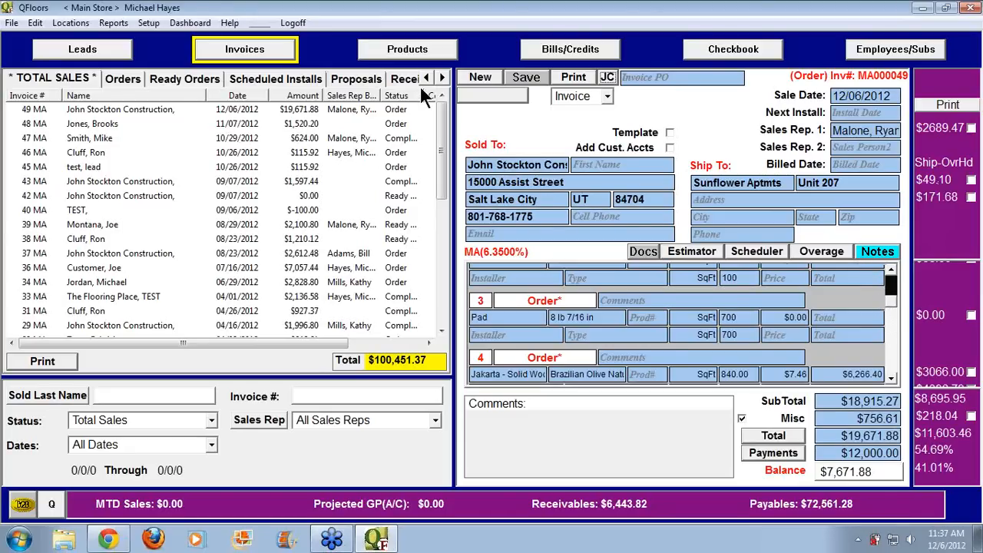
left_click_drag(890, 298, 890, 277)
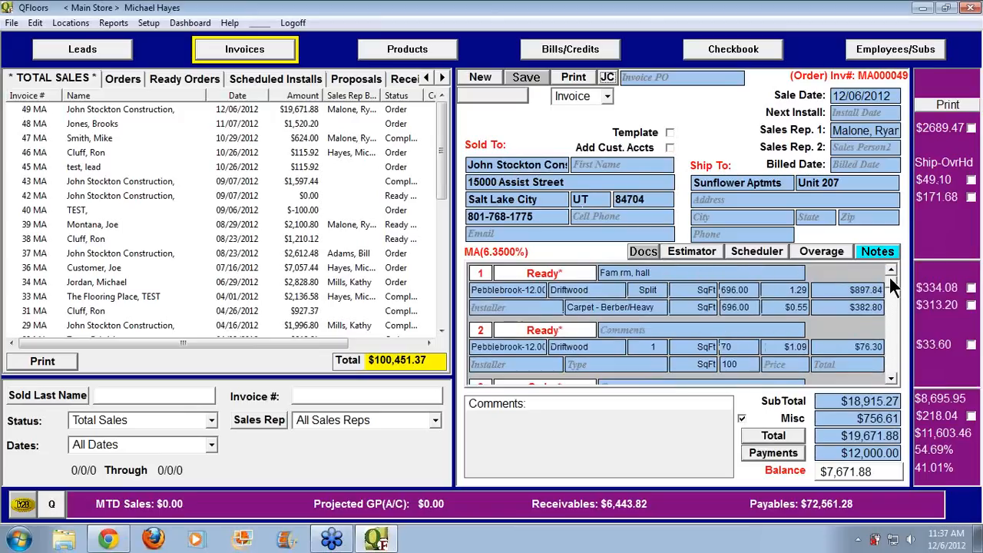
left_click(432, 59)
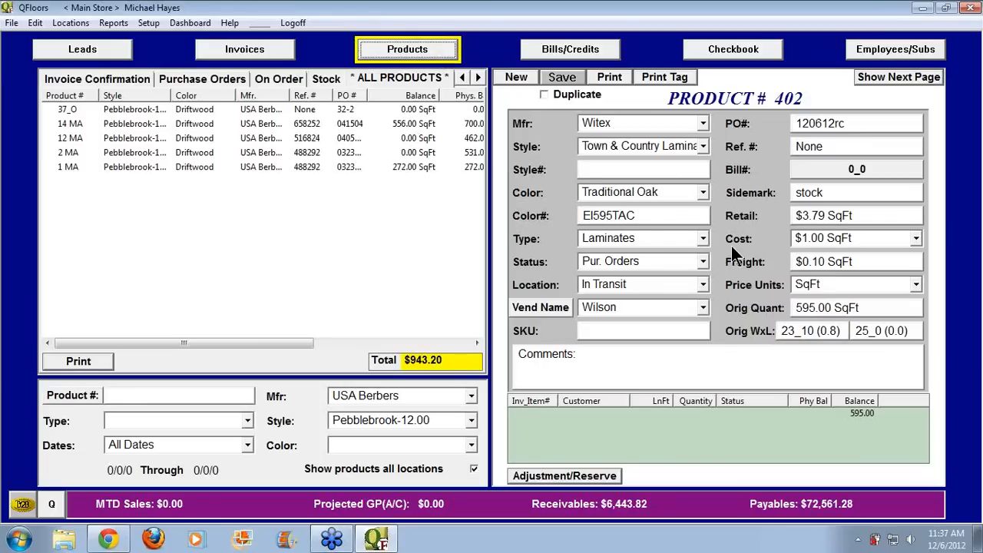
left_click_drag(858, 265, 783, 262)
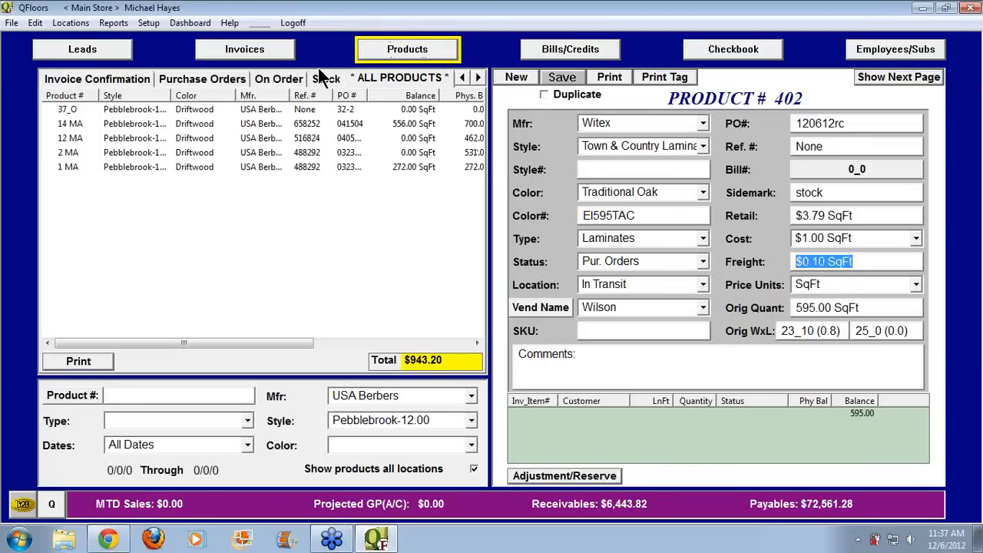
left_click(271, 53)
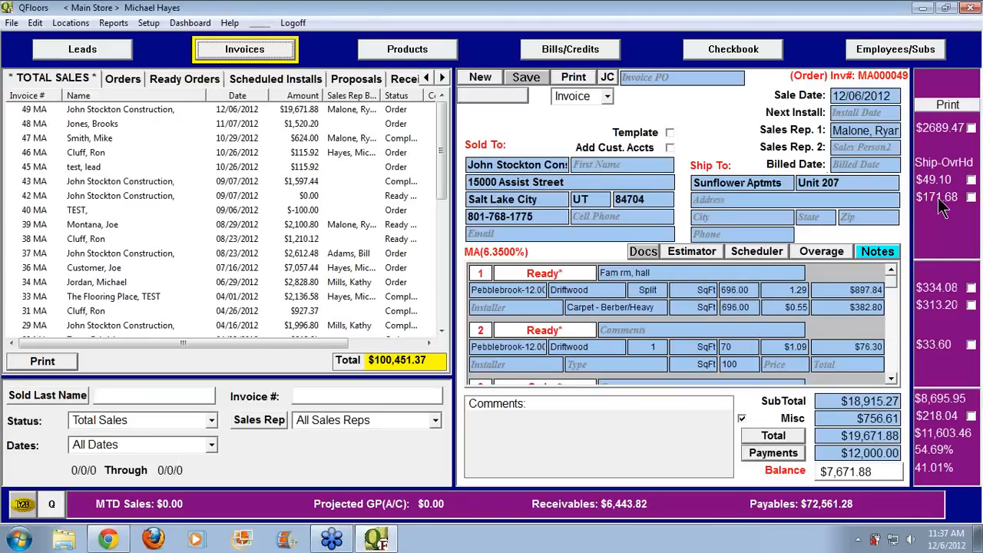
Check the 5.00% Product Overhead in Setup > Misc., close it, and reopen the Setup menu
left_click(154, 25)
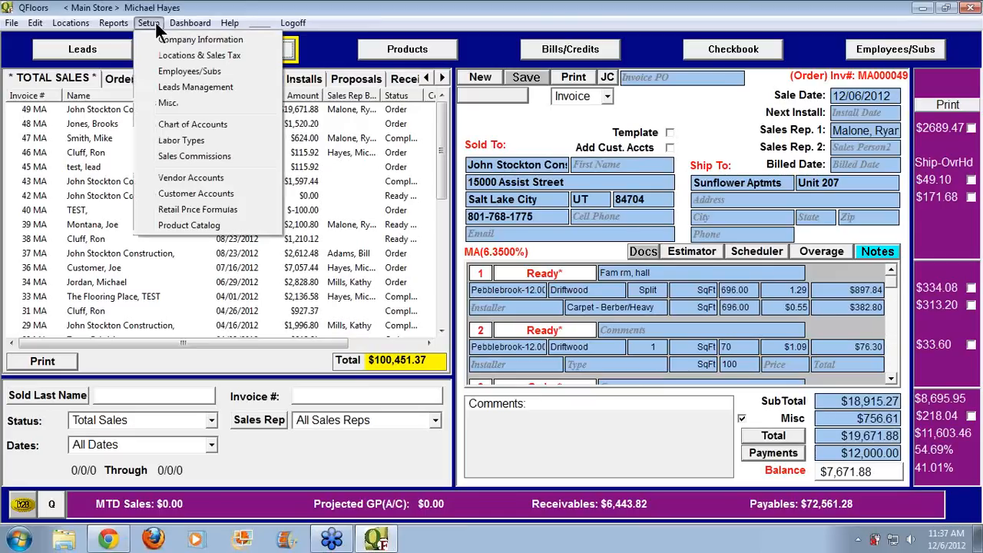
left_click(185, 101)
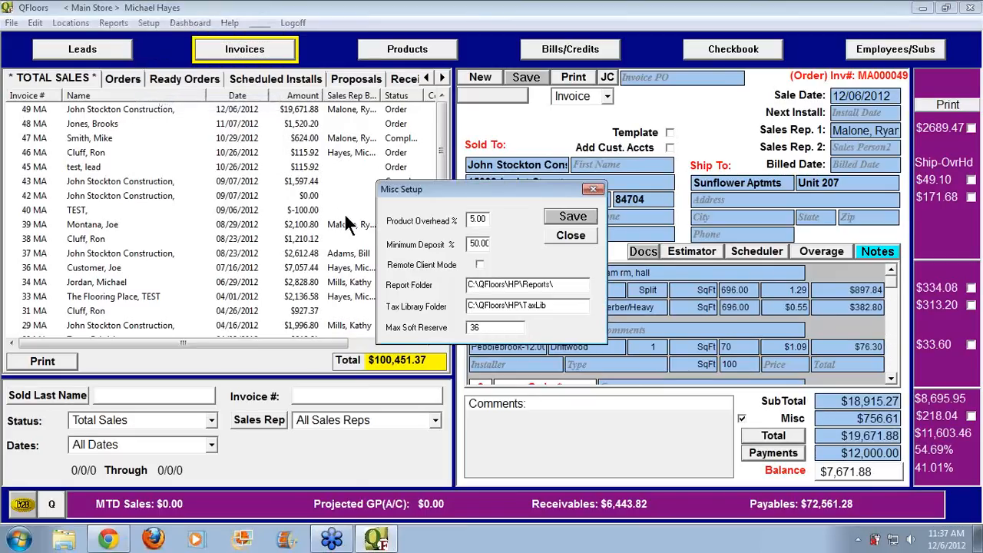
left_click(470, 219)
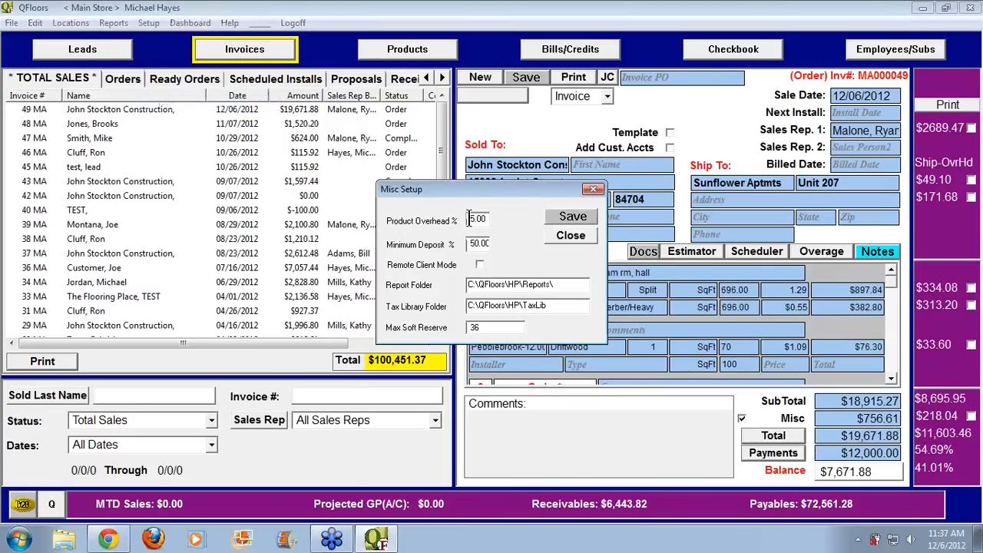
left_click(587, 241)
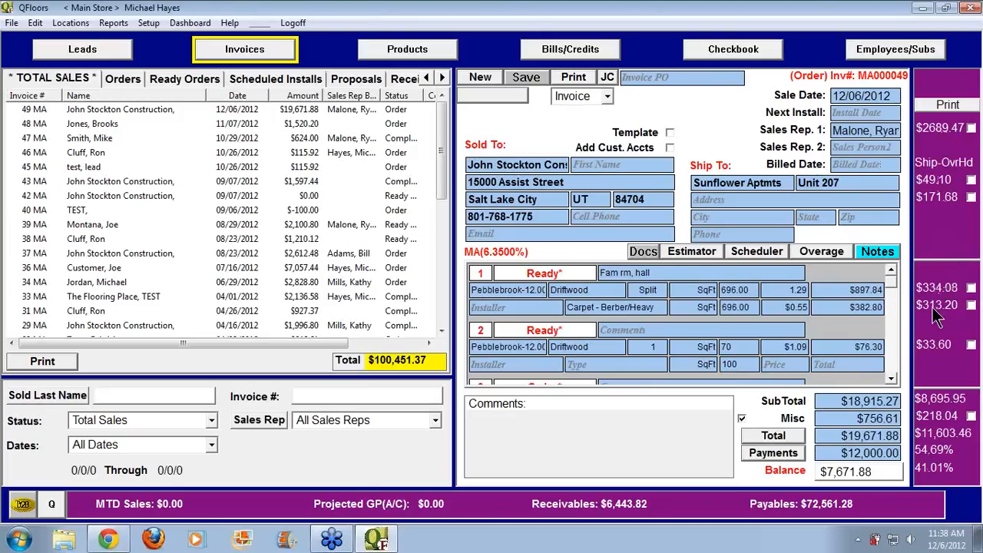
scroll(894, 354, "down", 4)
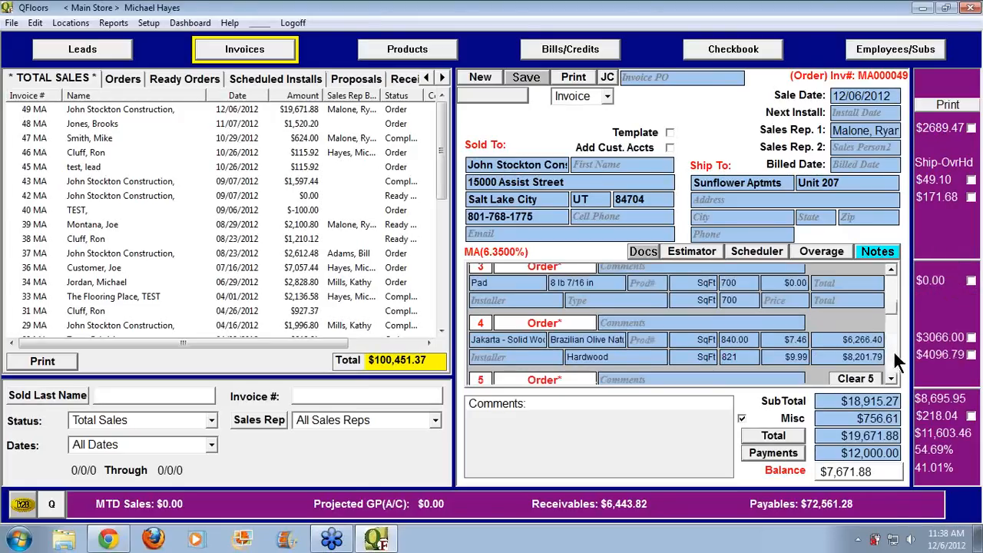
scroll(893, 350, "up", 4)
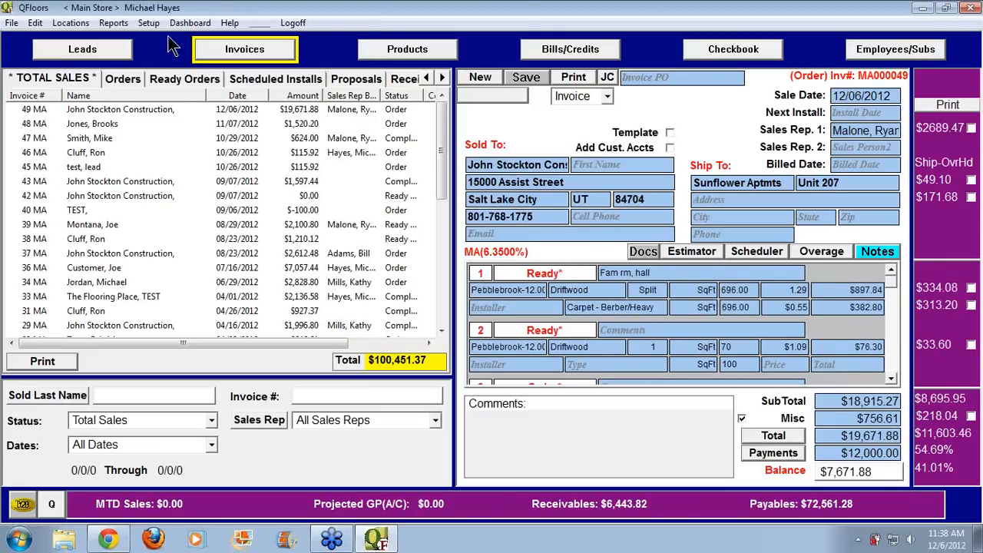
left_click(148, 24)
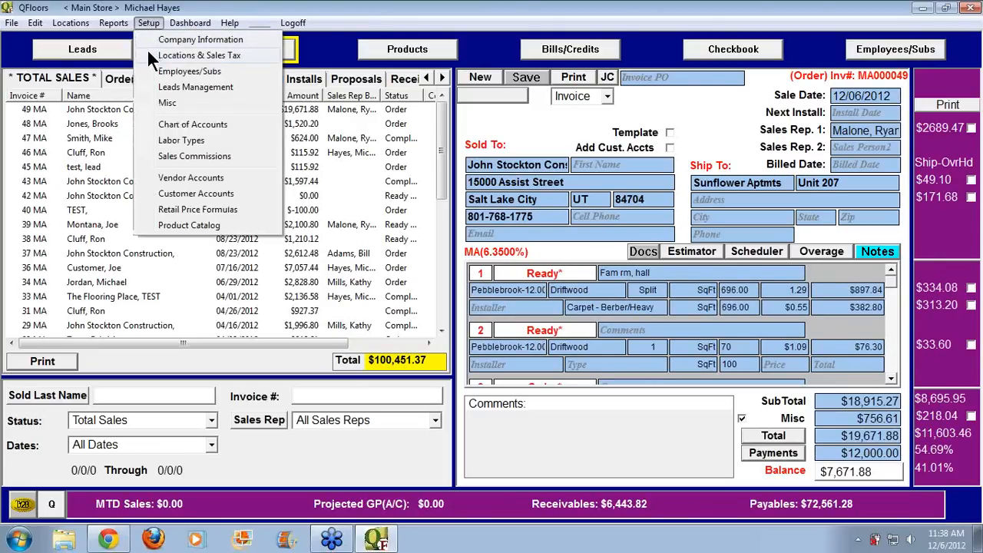
Open Locations & Sales Tax setup and select Main Store's 4.00 Misc Charge %
left_click(154, 54)
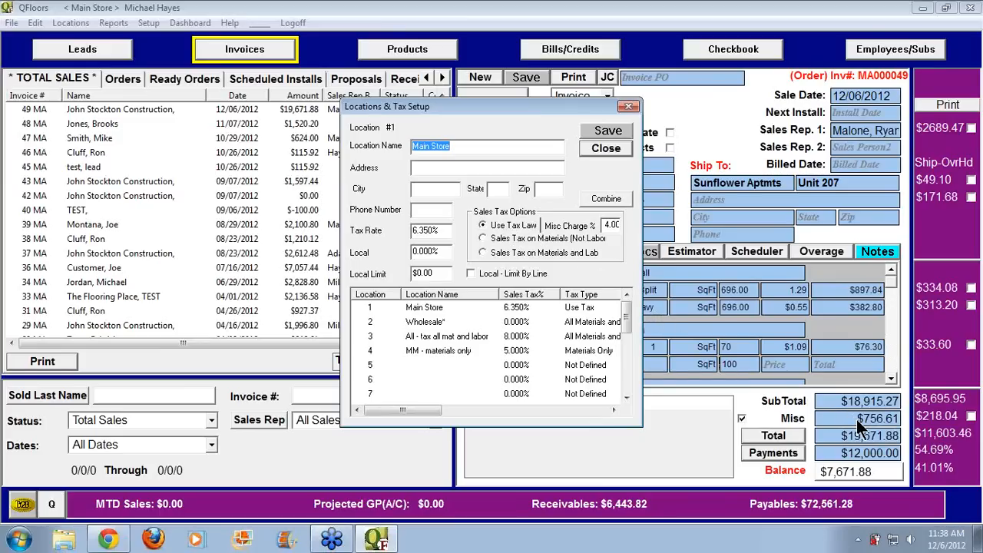
left_click(612, 224)
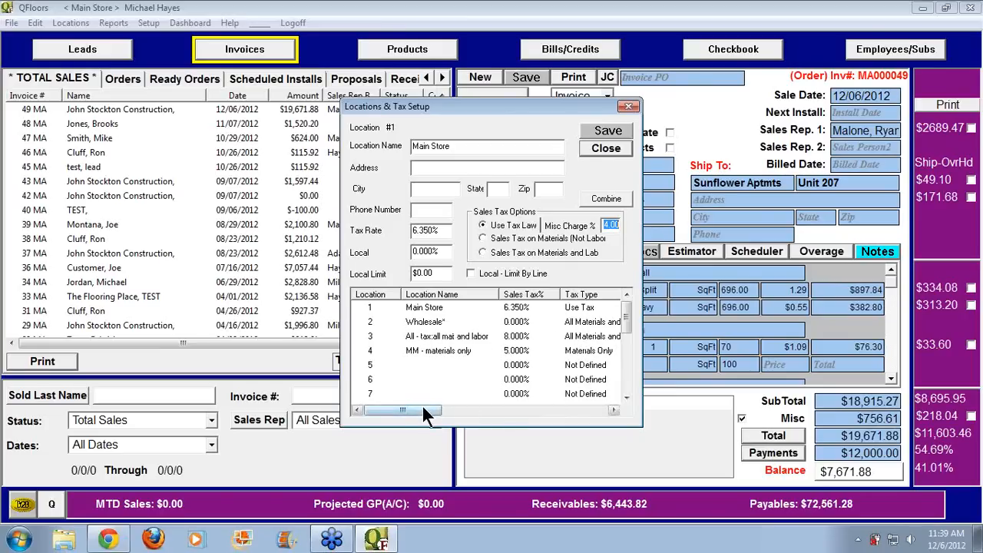
Scroll the Locations list, widen the Tax Type column, and close Locations & Tax Setup
left_click_drag(428, 410, 445, 415)
left_click_drag(562, 296, 584, 297)
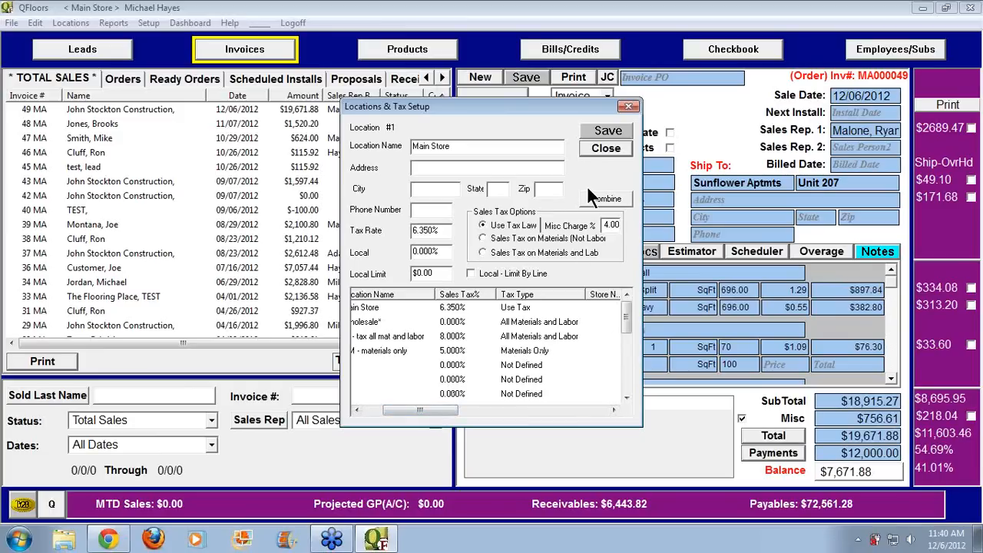
left_click(605, 149)
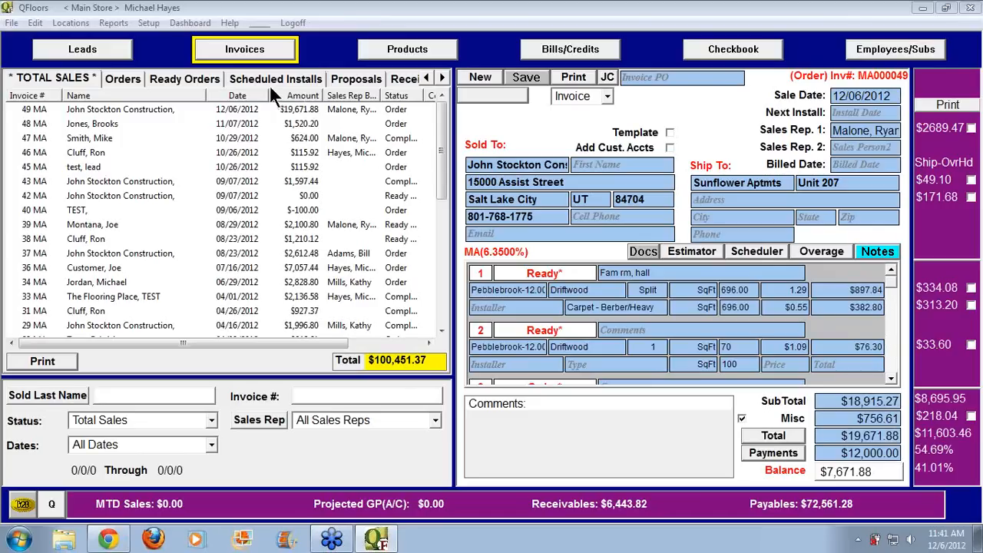
Open Edit > General Journal Entry and load the Payment 49_1 entry
left_click(35, 23)
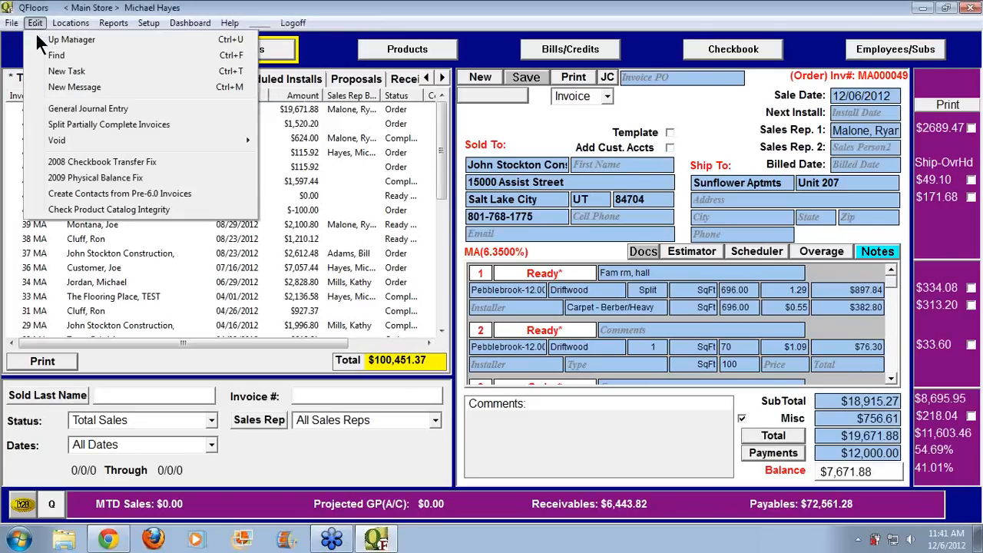
left_click(65, 107)
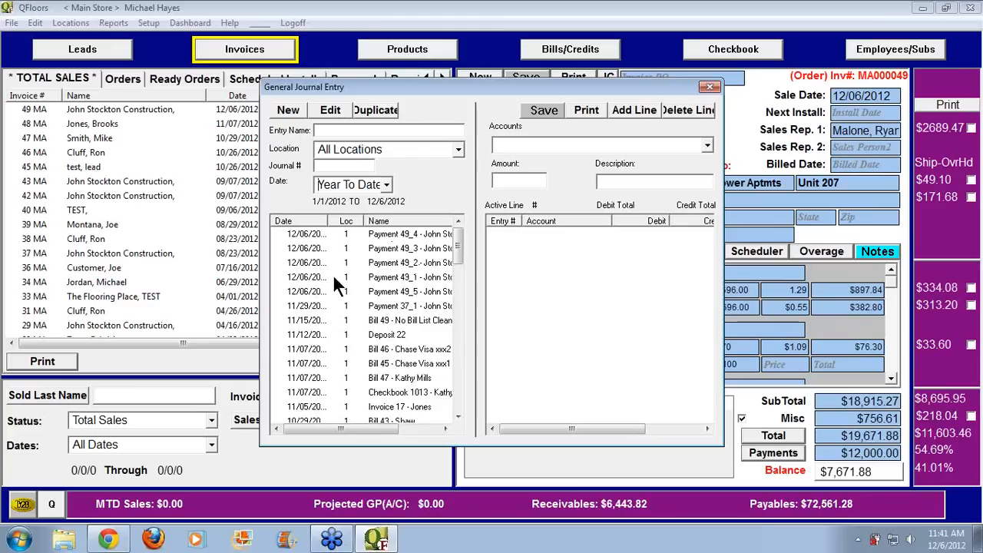
left_click(302, 278)
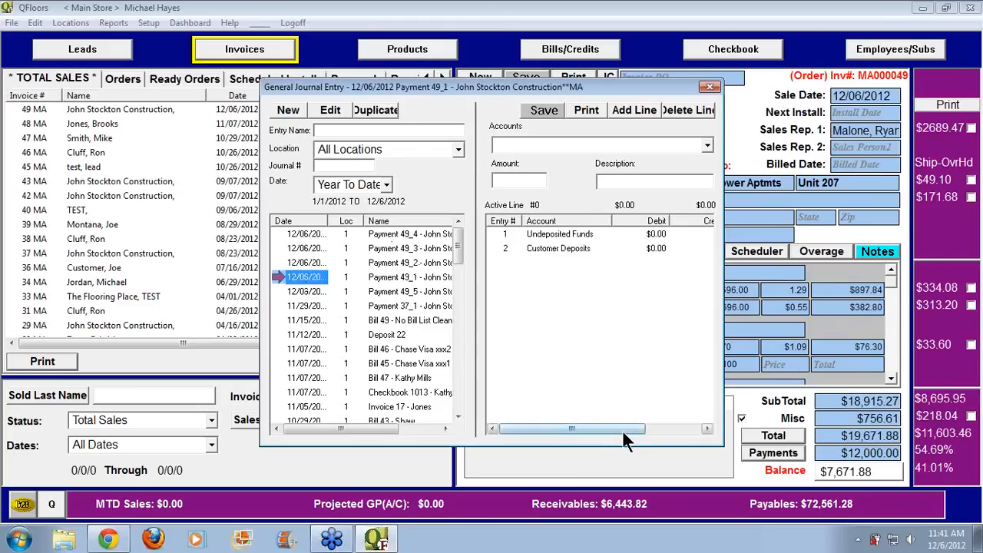
mouse_move(623, 433)
left_mouse_down()
mouse_move(687, 434)
mouse_move(629, 432)
left_mouse_up()
Review the Payment 49_2 entry, then load Payment 49_3 with its $5,000.00 lines
left_click(288, 263)
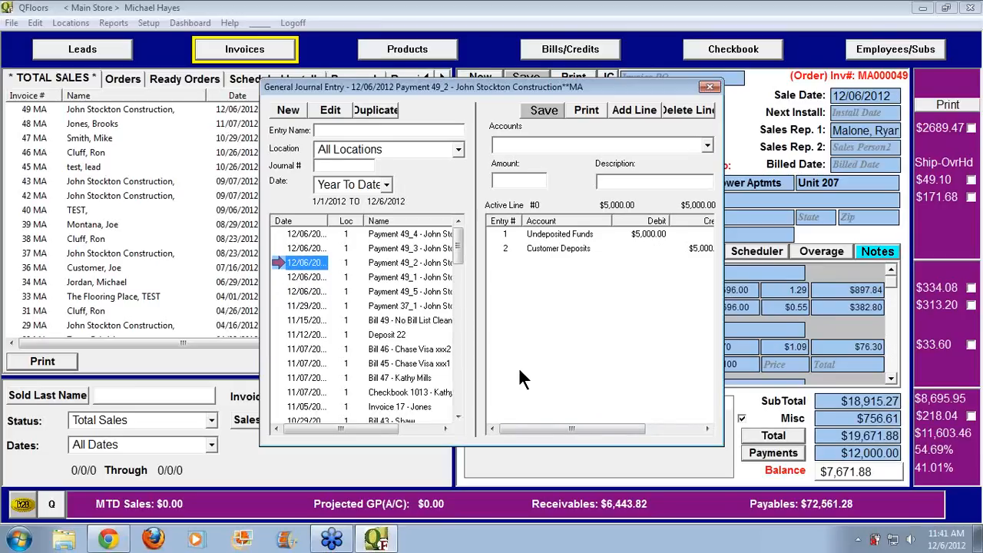
left_click_drag(611, 221, 600, 221)
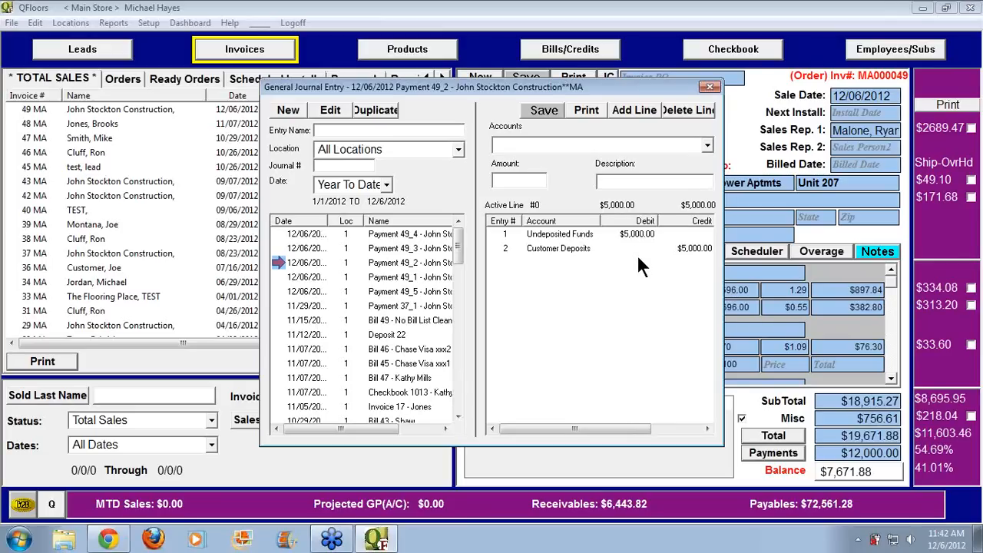
left_click(310, 250)
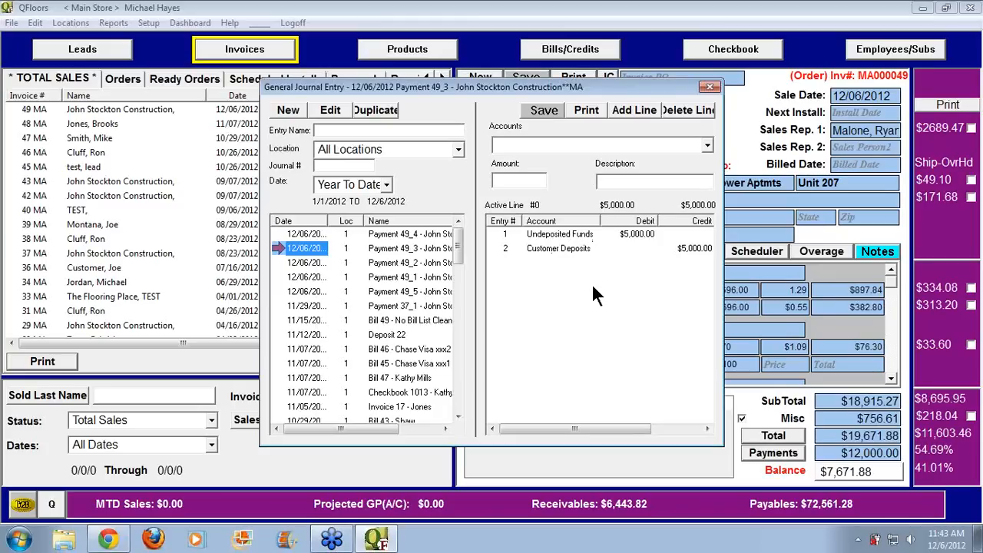
Open the Payment 49_4 journal entry, then close it to return to invoice #49
left_click(281, 235)
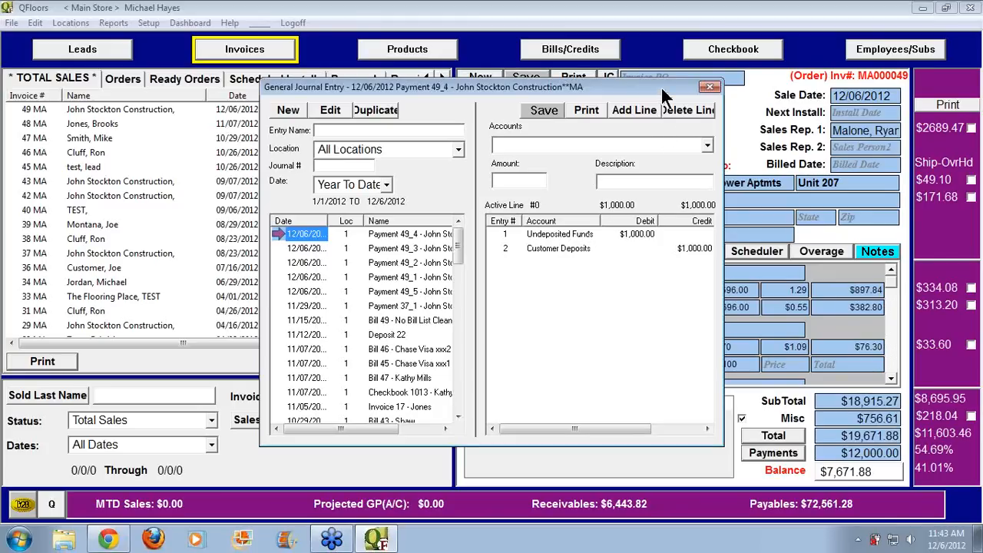
left_click(970, 65)
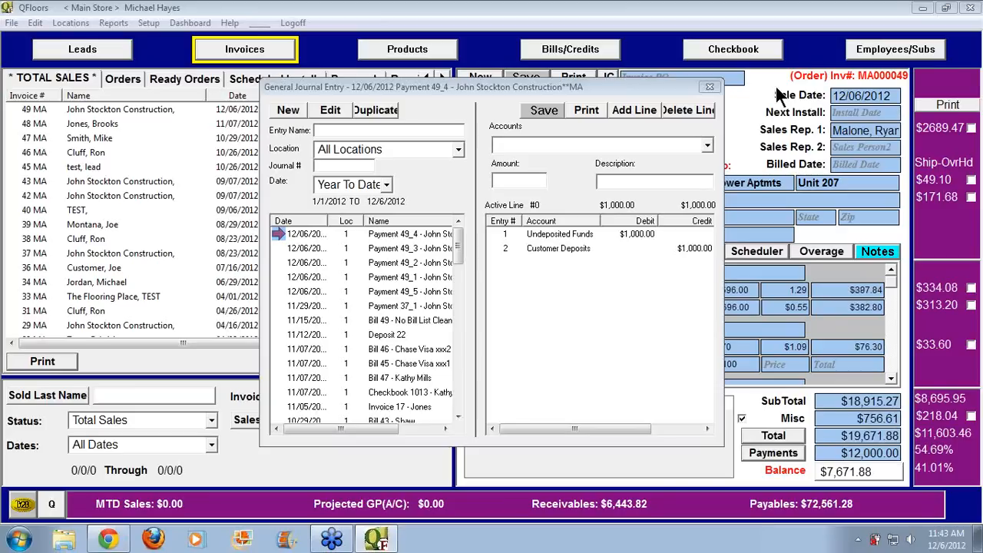
left_click(622, 88)
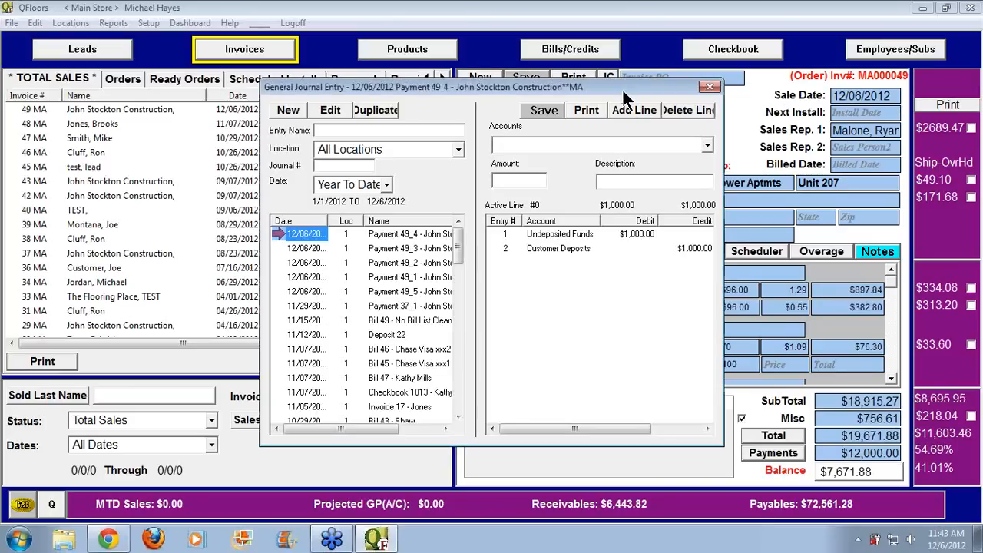
left_click(775, 67)
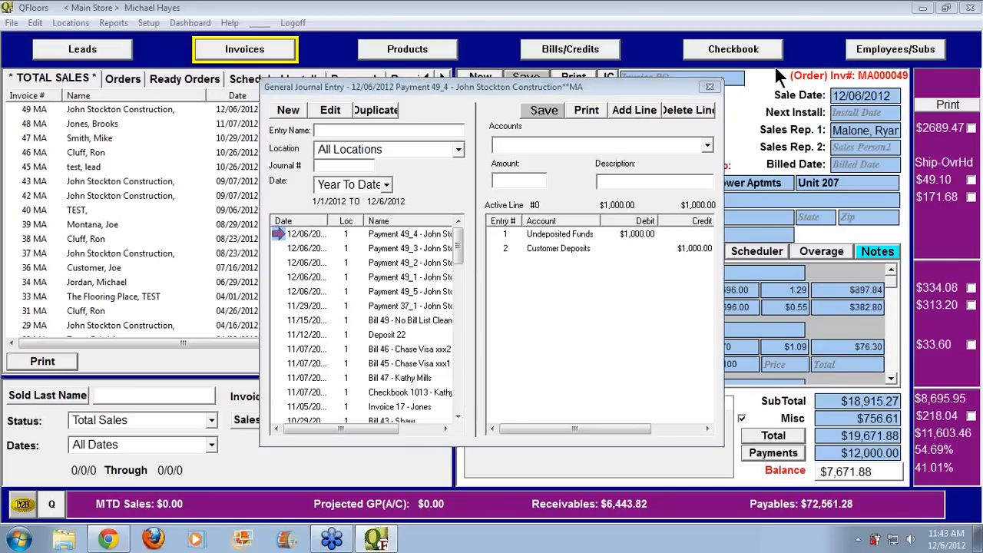
left_click(708, 88)
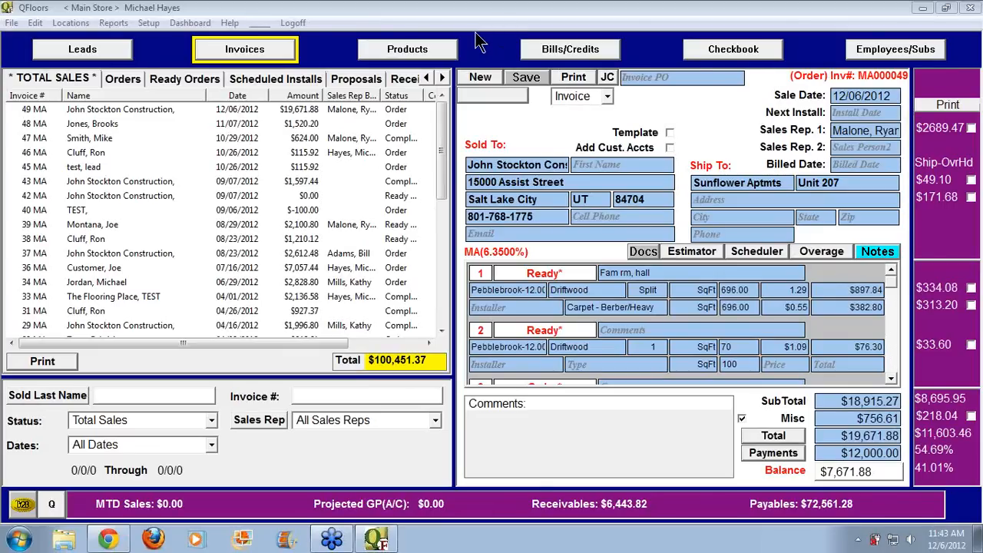
Open Edit > General Journal Entry and filter the entries to a Custom Date range
left_click(35, 23)
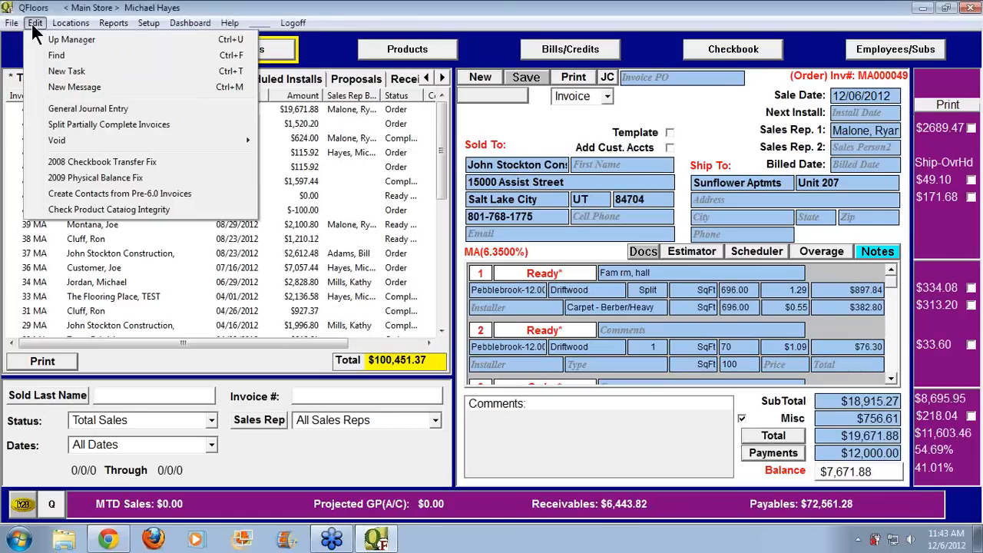
left_click(55, 112)
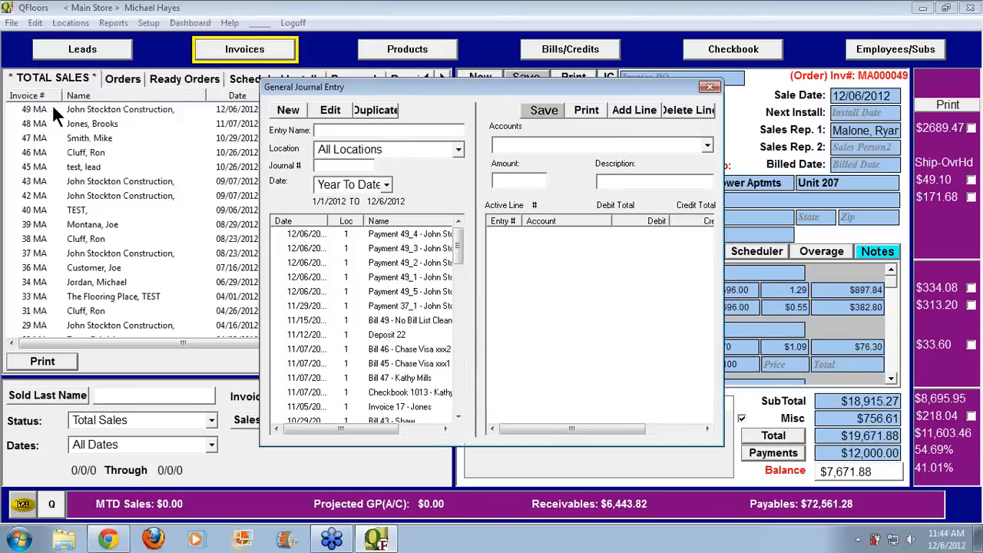
left_click(385, 185)
left_click(357, 278)
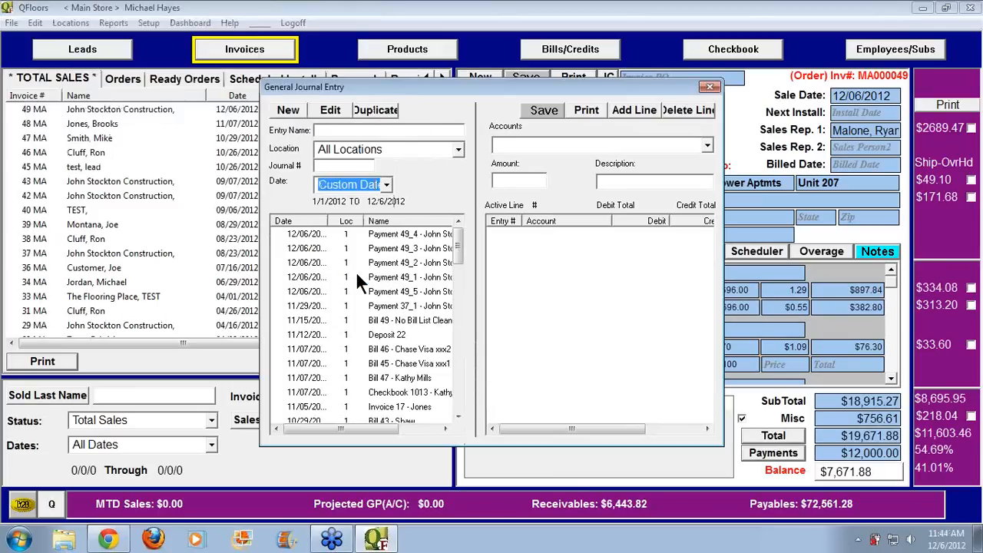
left_click(383, 185)
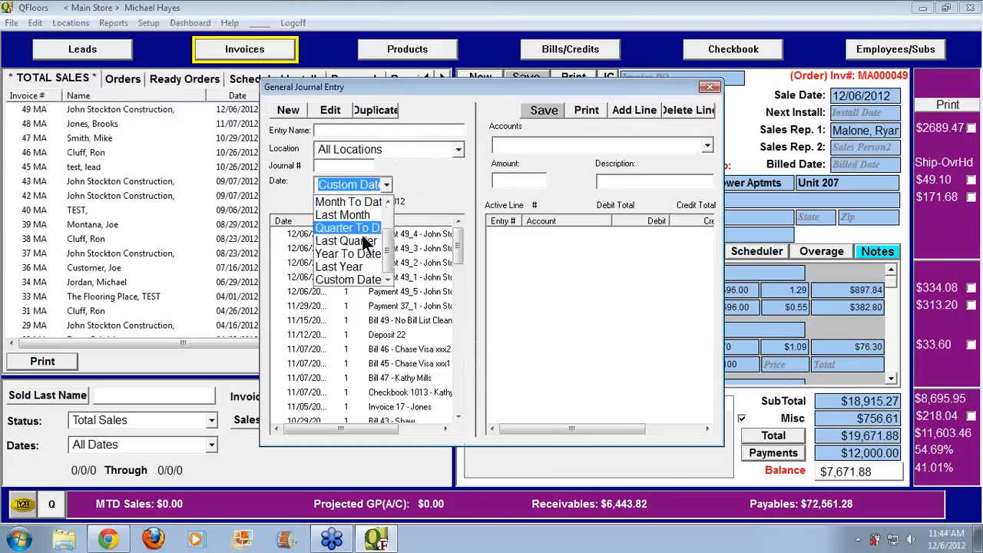
left_click(349, 278)
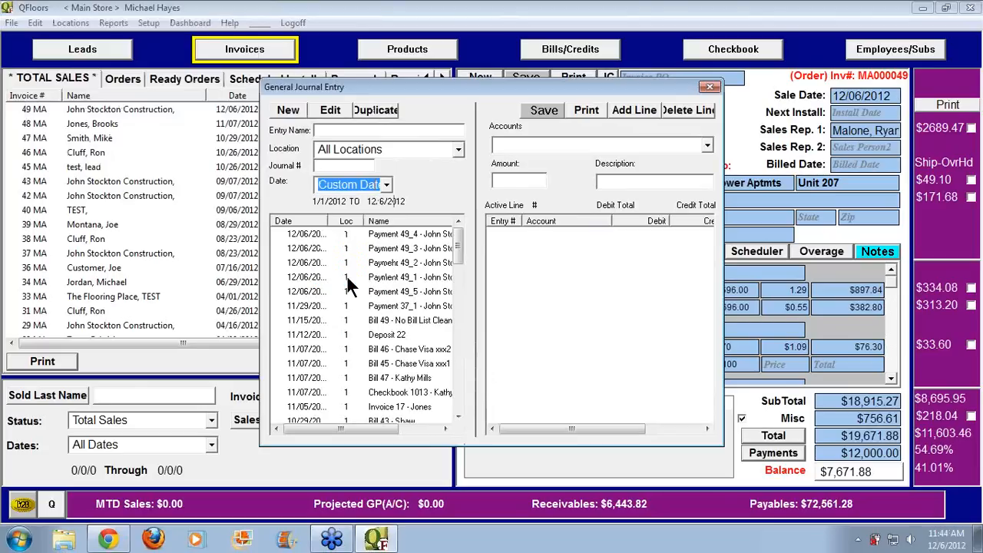
left_click(350, 184)
left_click(350, 185)
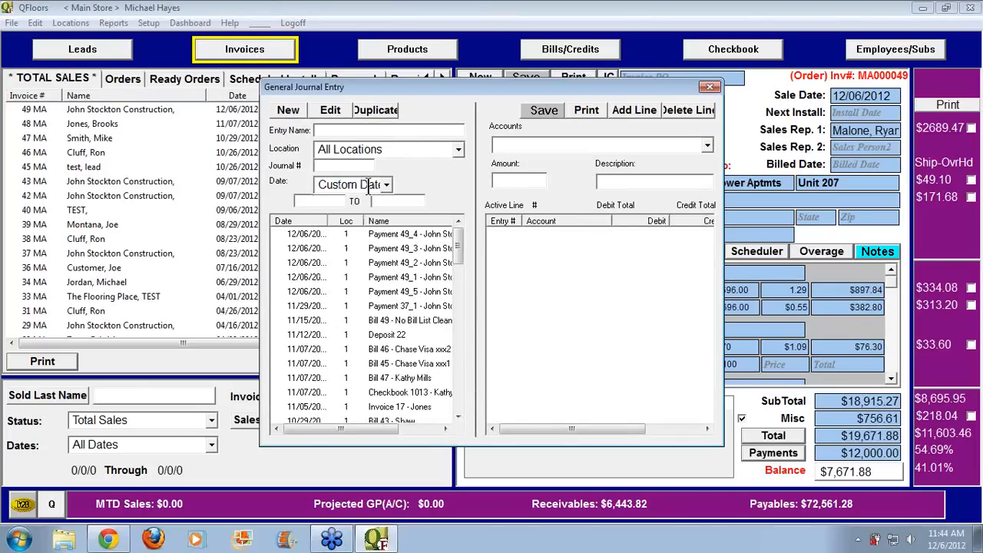
left_click(383, 186)
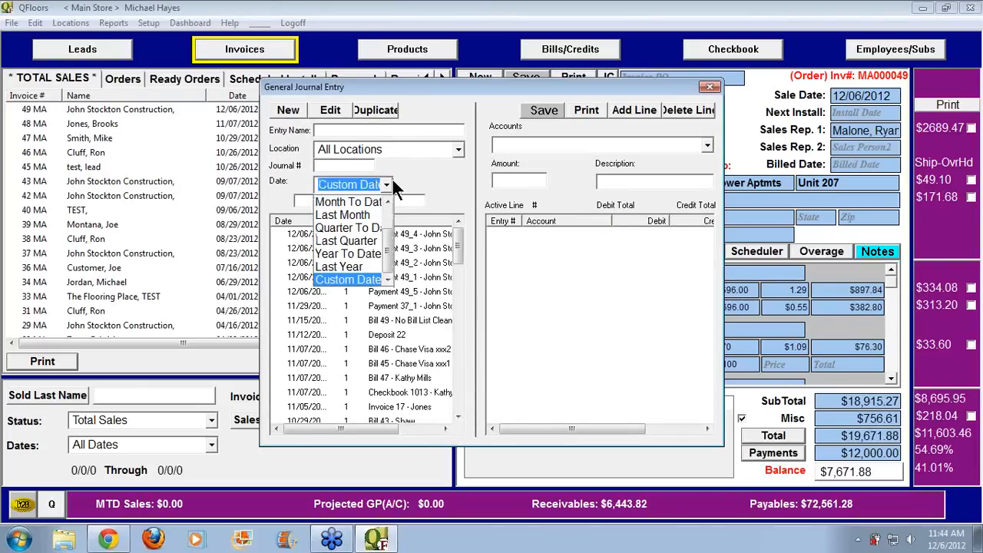
left_click(347, 129)
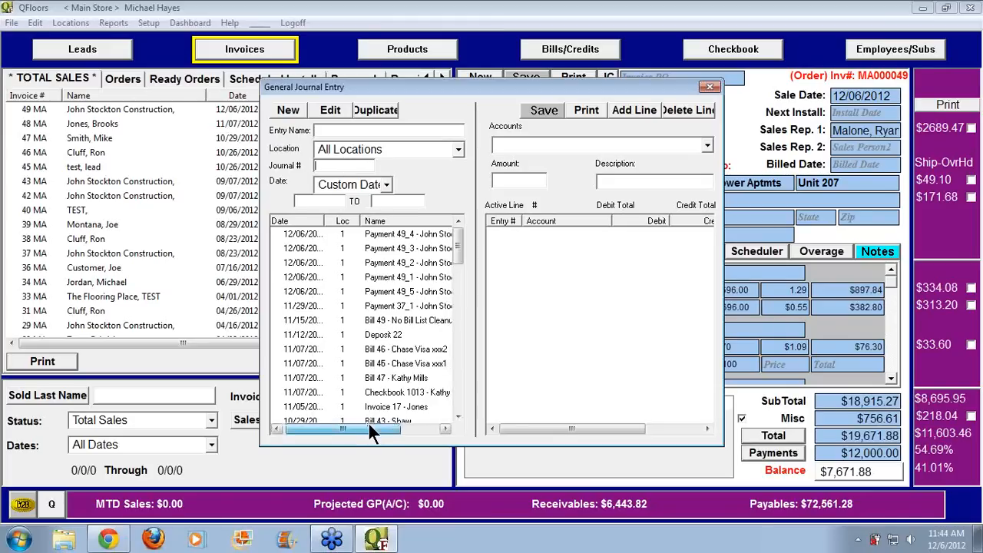
Scroll through the journal entries, close the window, and bring up the Reports menu
mouse_move(369, 429)
left_mouse_down()
mouse_move(413, 436)
mouse_move(365, 433)
left_mouse_up()
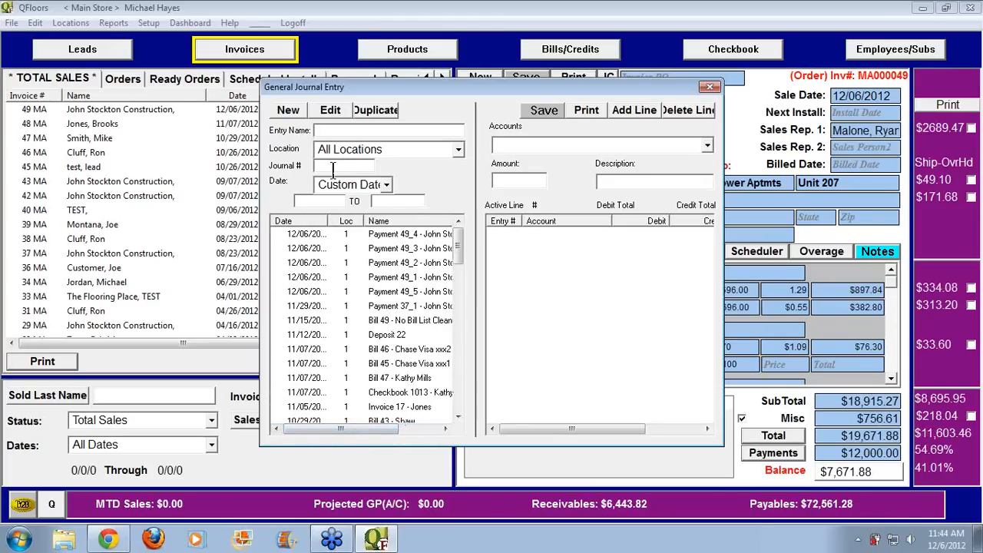
left_click(709, 86)
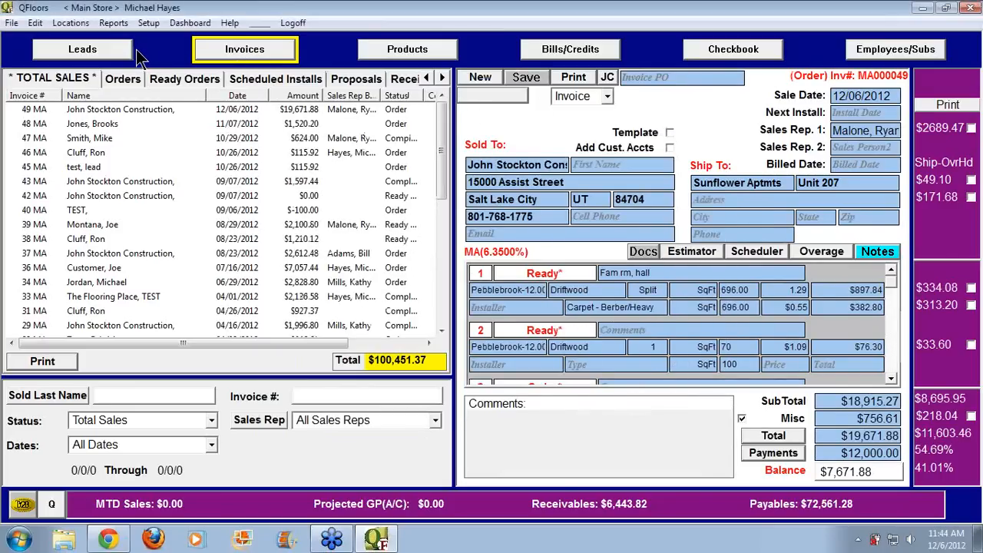
left_click(113, 23)
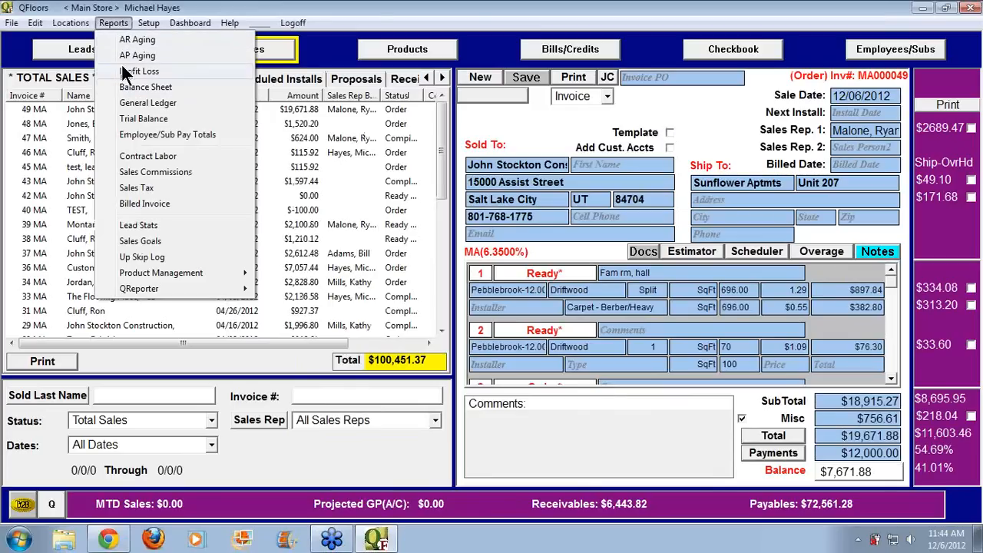
Start a General Ledger report for Undeposited Funds, dismissing the invalid date warning
left_click(127, 106)
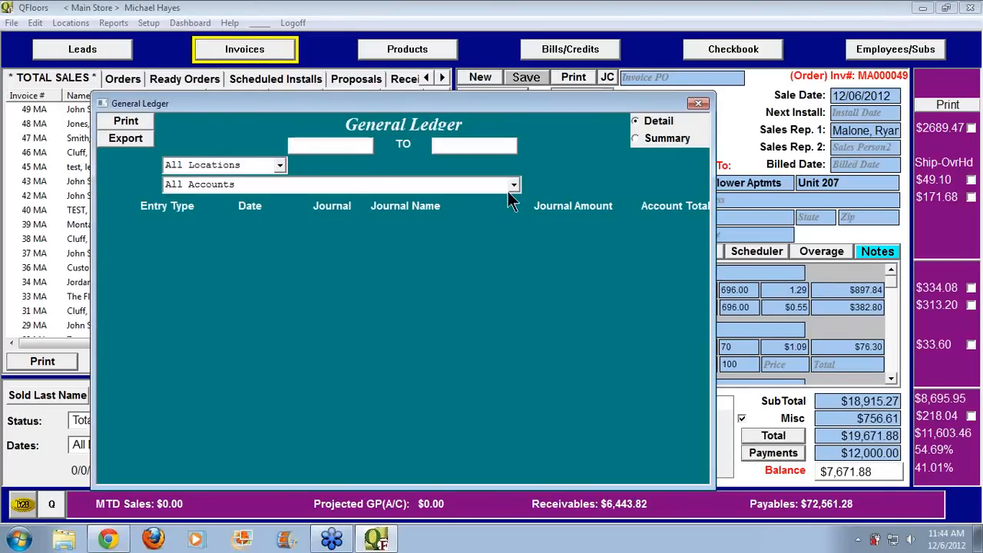
left_click(473, 186)
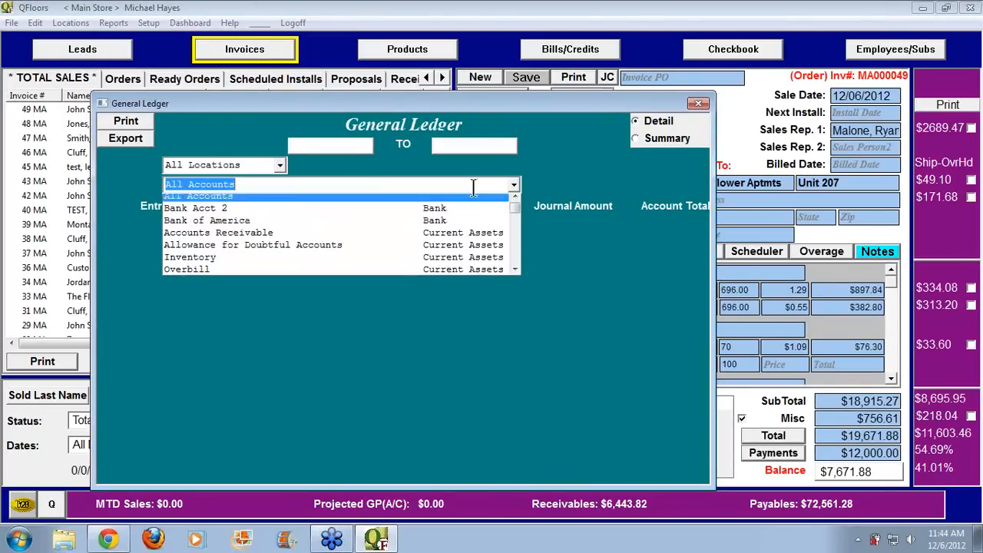
type("Undeposited Funds")
key("Return")
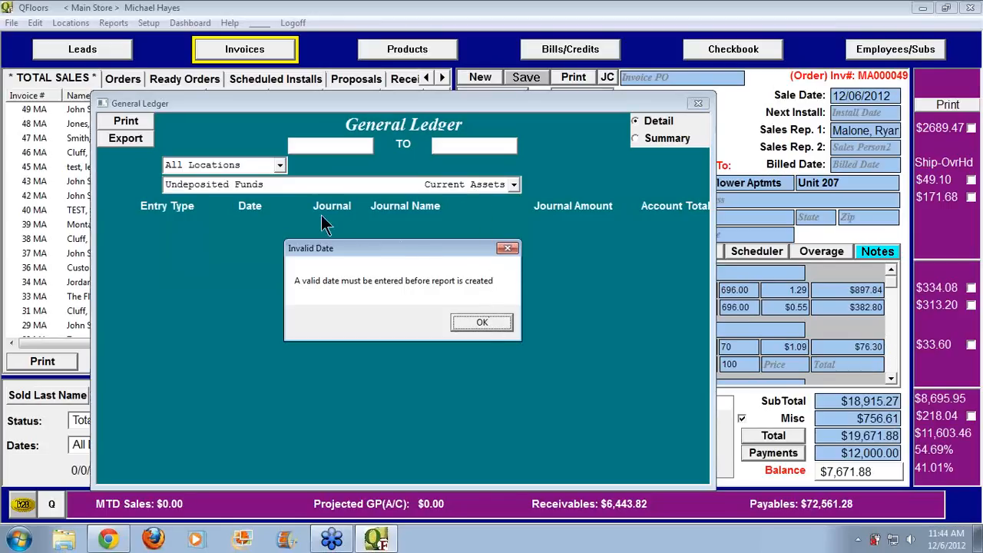
left_click(474, 325)
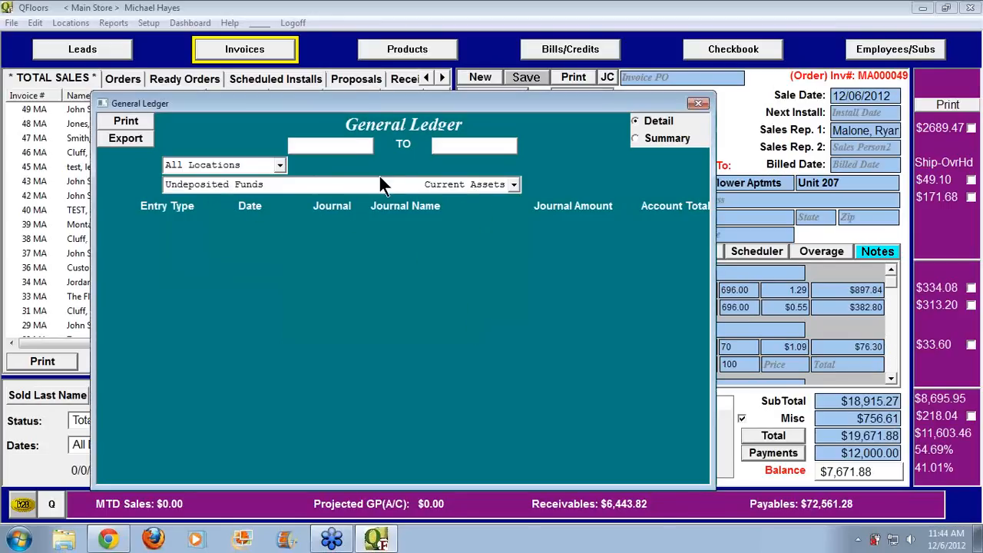
Run the ledger from 01/01/1980 to 12/31/2012, review the entries, then close it
left_click(348, 146)
type("01/01/1980")
key("Tab")
type("112")
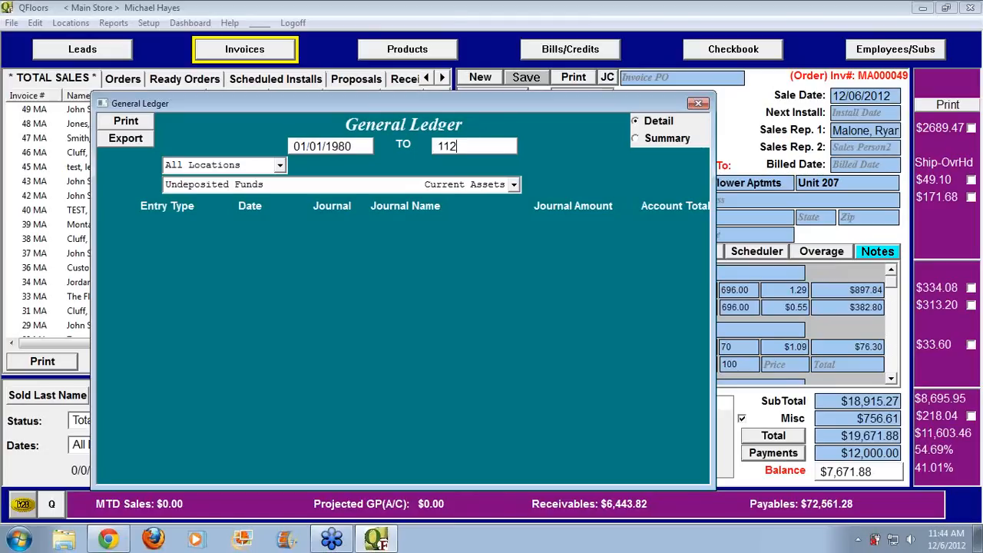
key("BackSpace")
key("BackSpace")
type("2312012")
key("Tab")
key("Return")
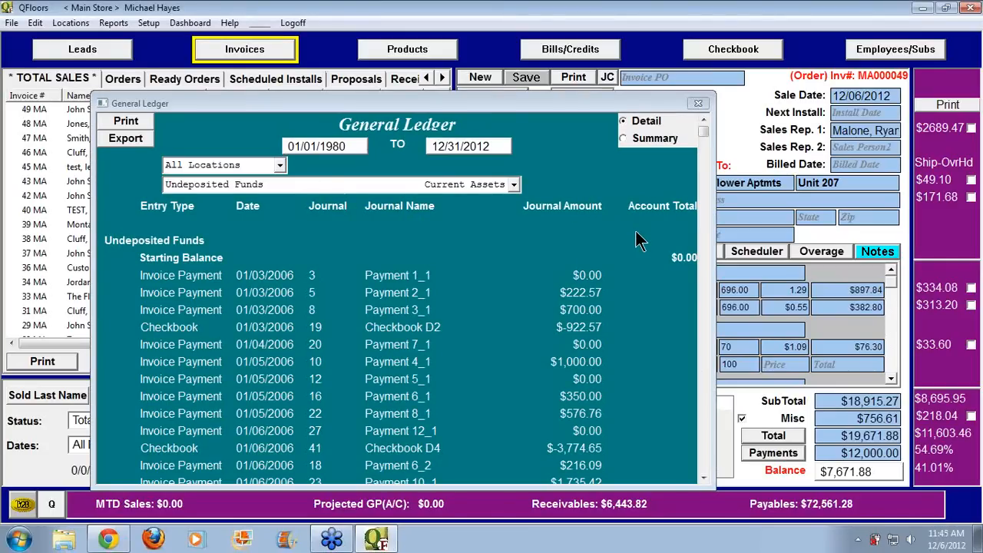
left_click(698, 103)
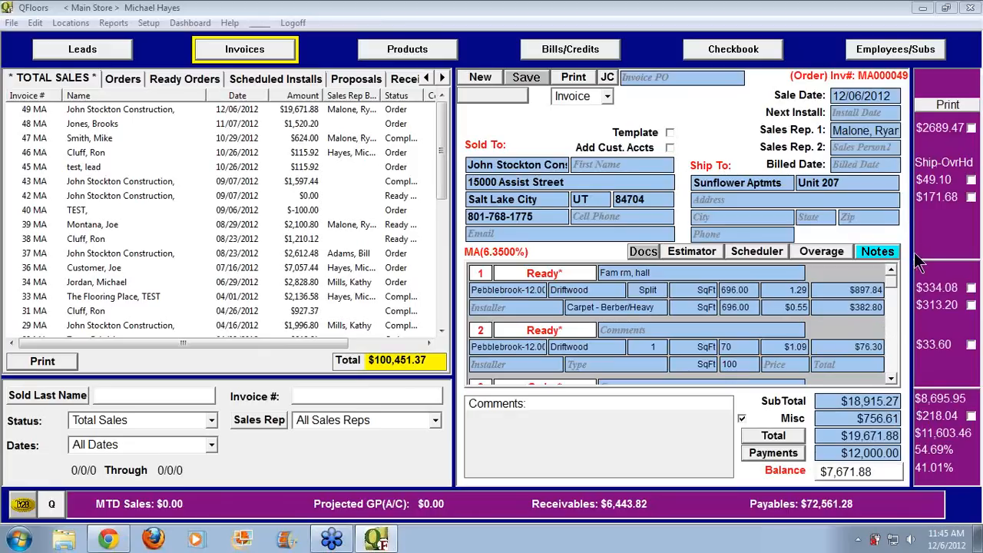
mouse_move(876, 256)
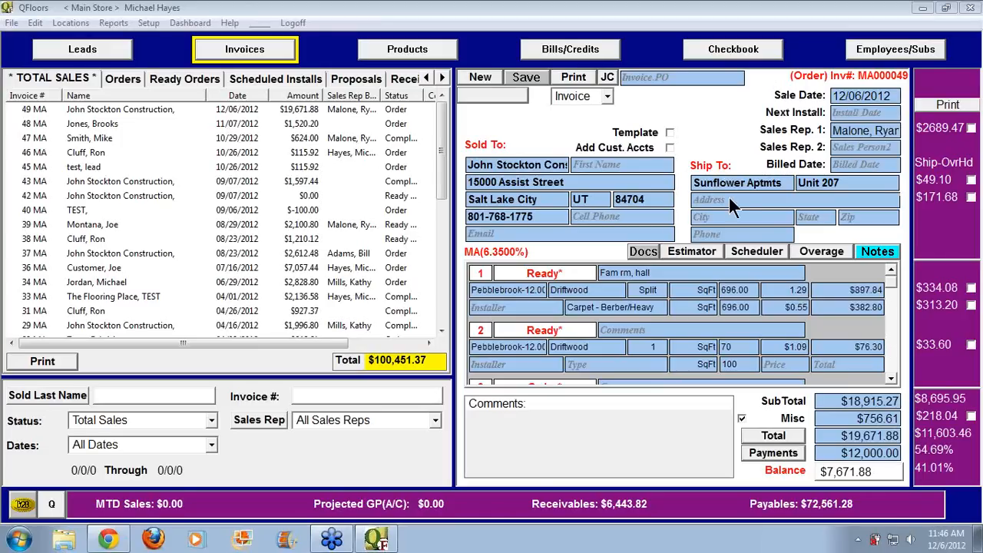
left_click(773, 453)
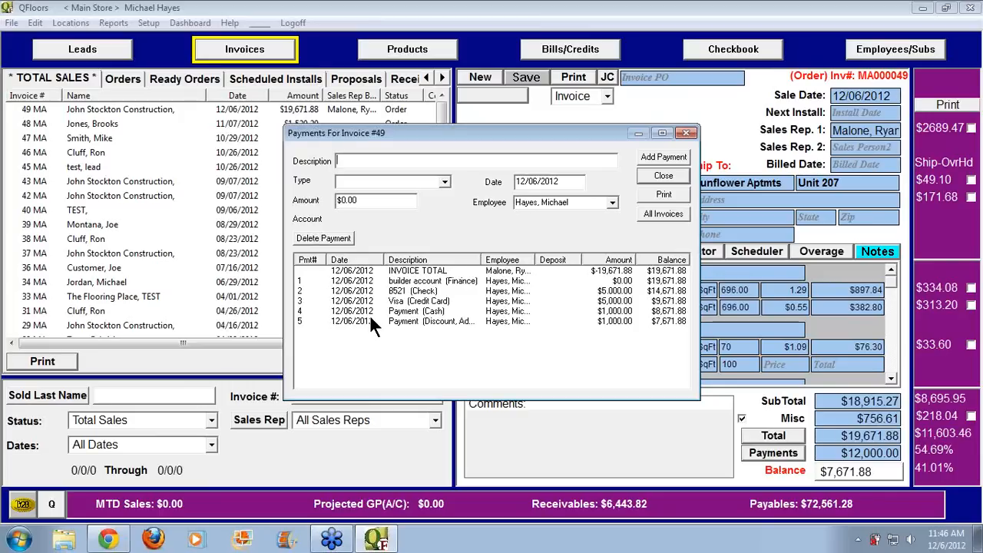
left_click(445, 182)
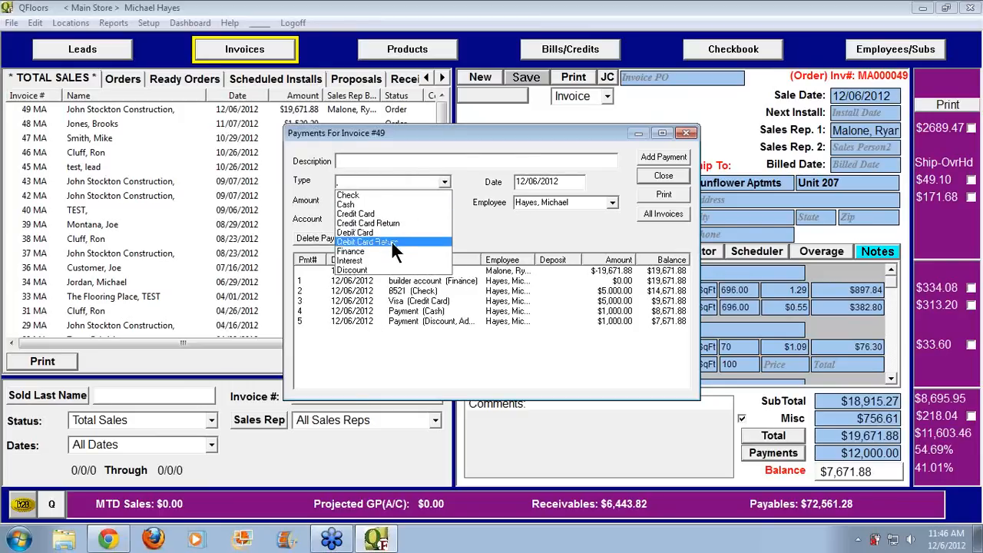
left_click(384, 270)
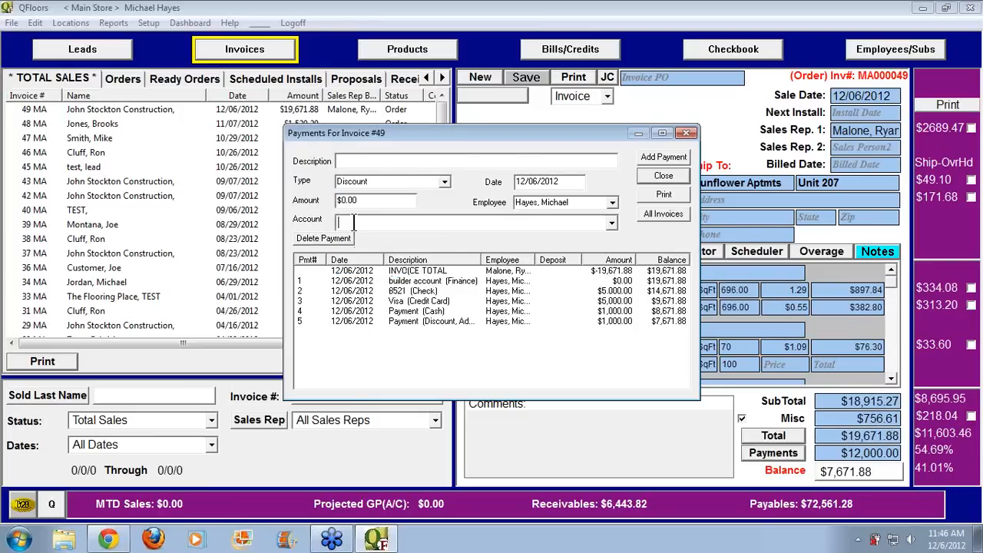
left_click(612, 225)
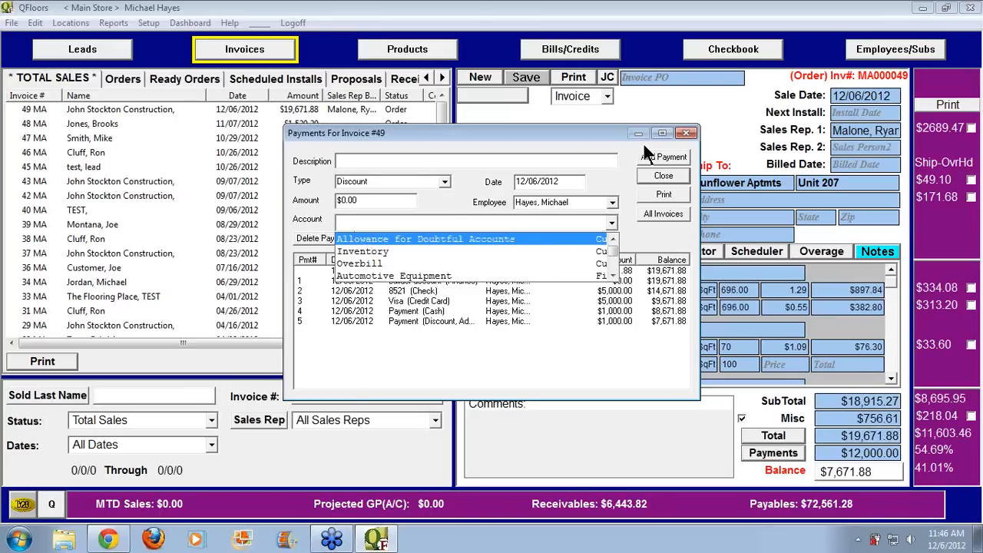
left_click(685, 133)
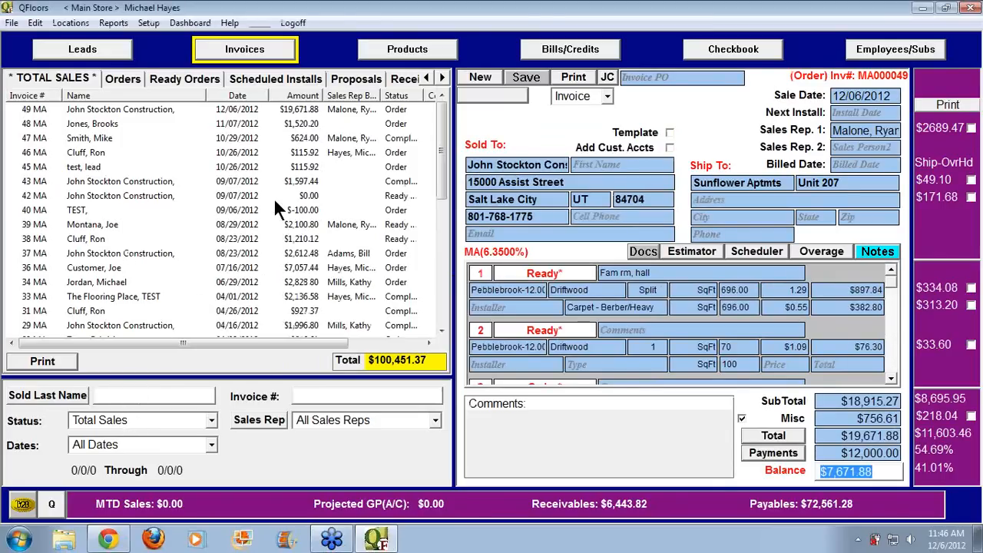
Filter the Total Sales list status to Invoice Payments
left_click(137, 419)
type("Invoice Payments")
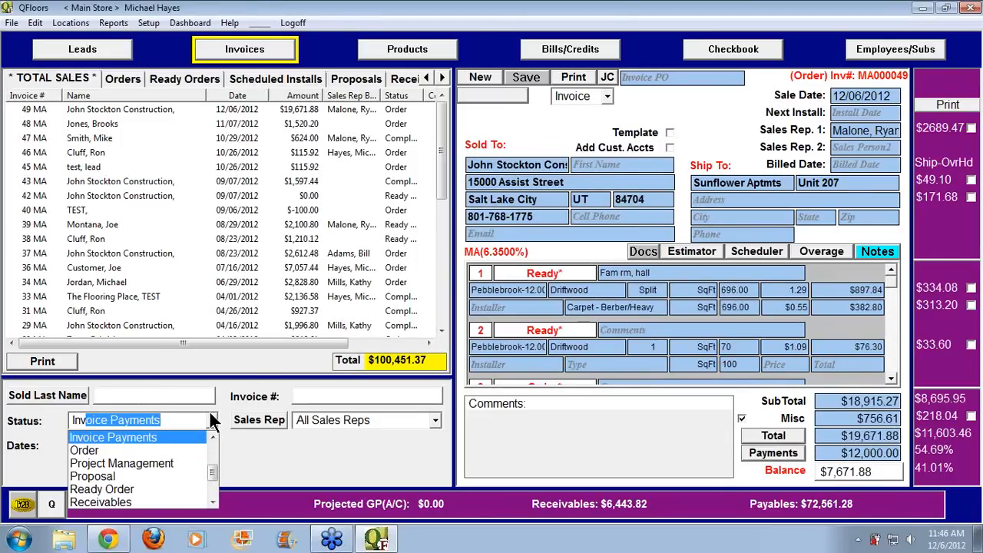
key("Return")
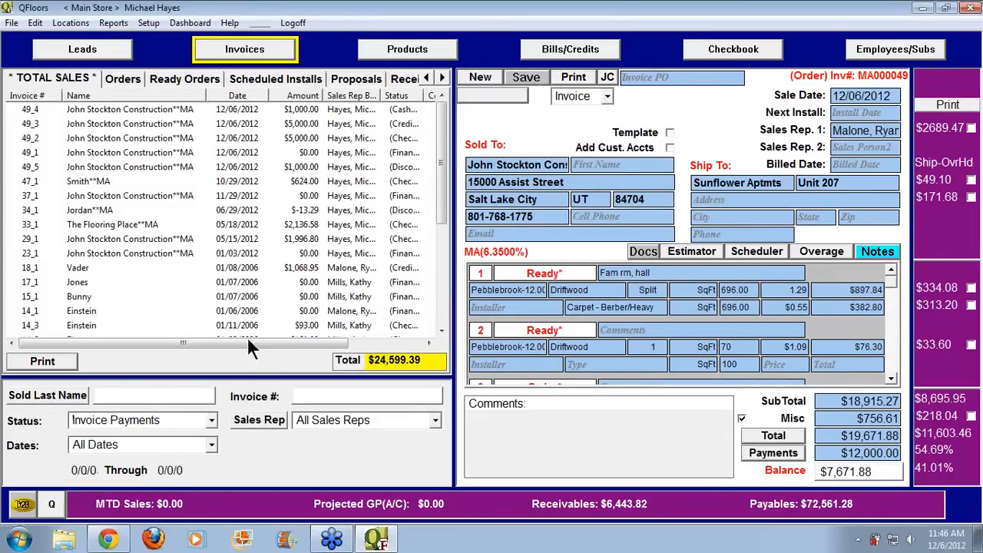
Widen the Status column, narrow the Name column, and sort payments by Status
double_click(423, 95)
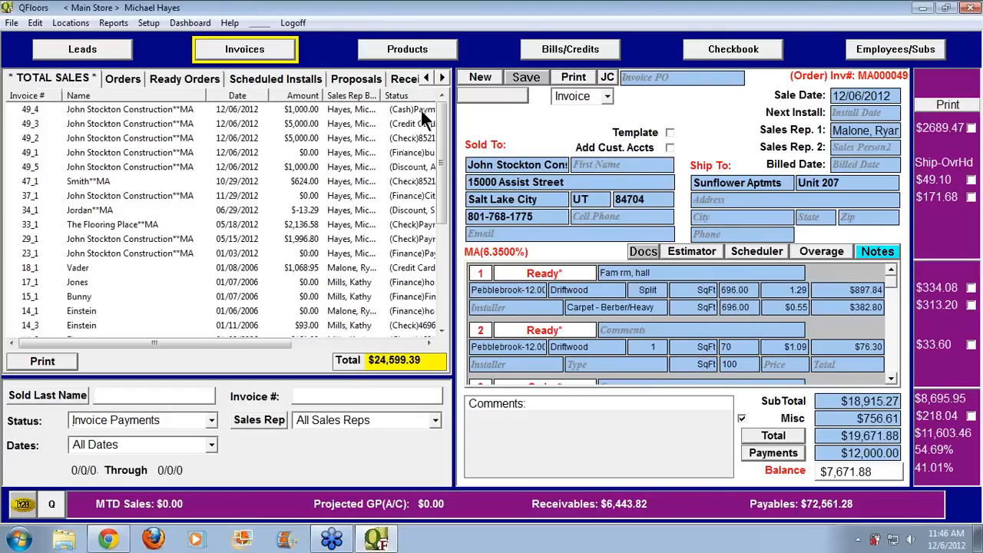
left_click_drag(209, 96, 143, 96)
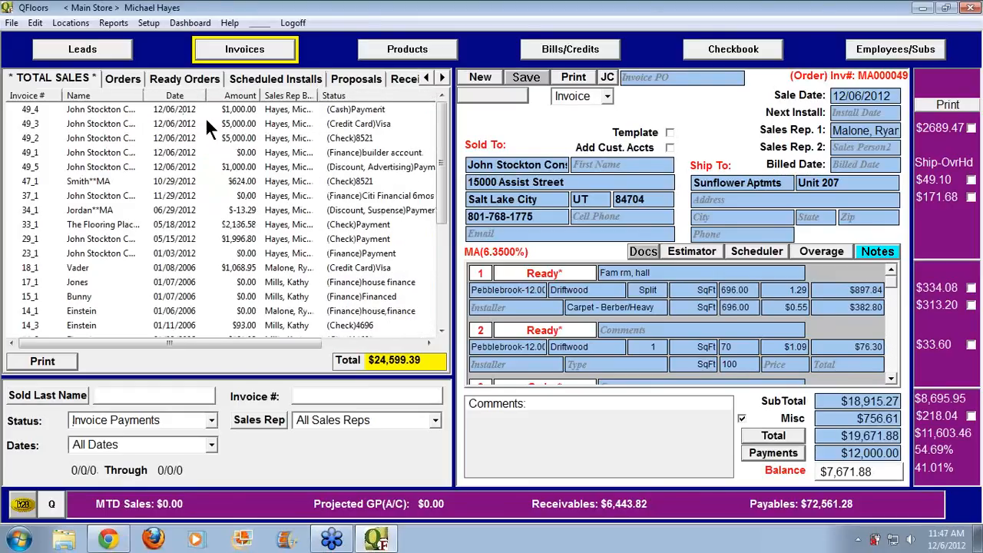
left_click(359, 96)
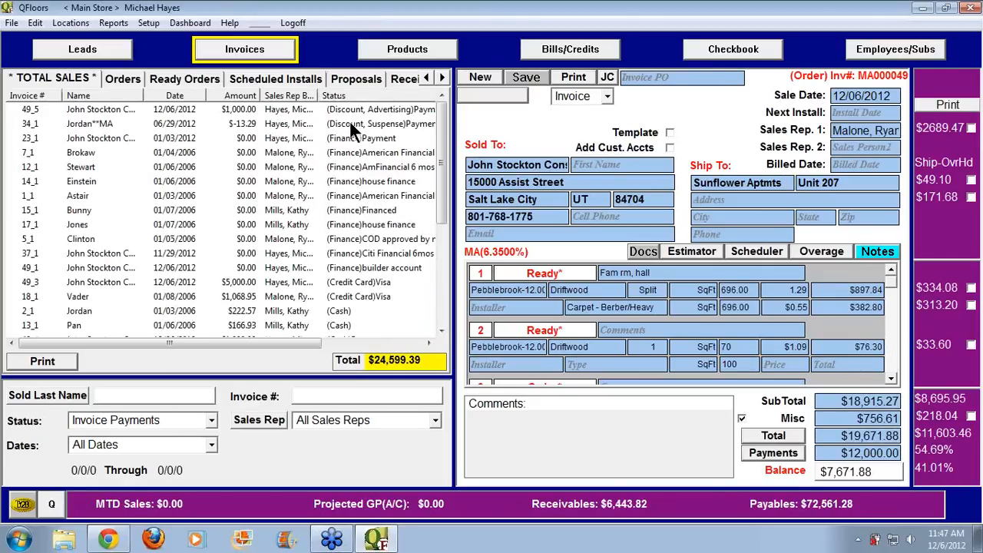
left_click(119, 444)
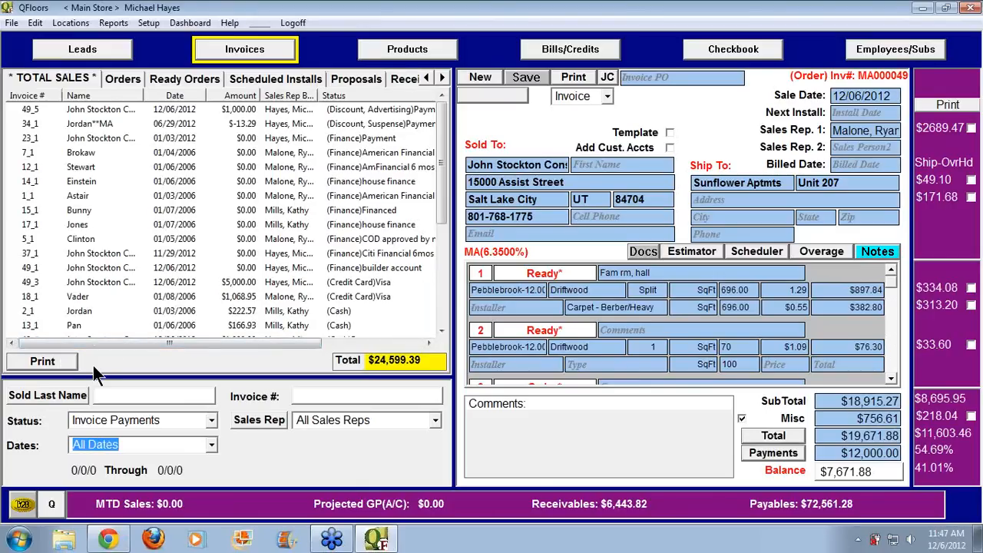
left_click(55, 358)
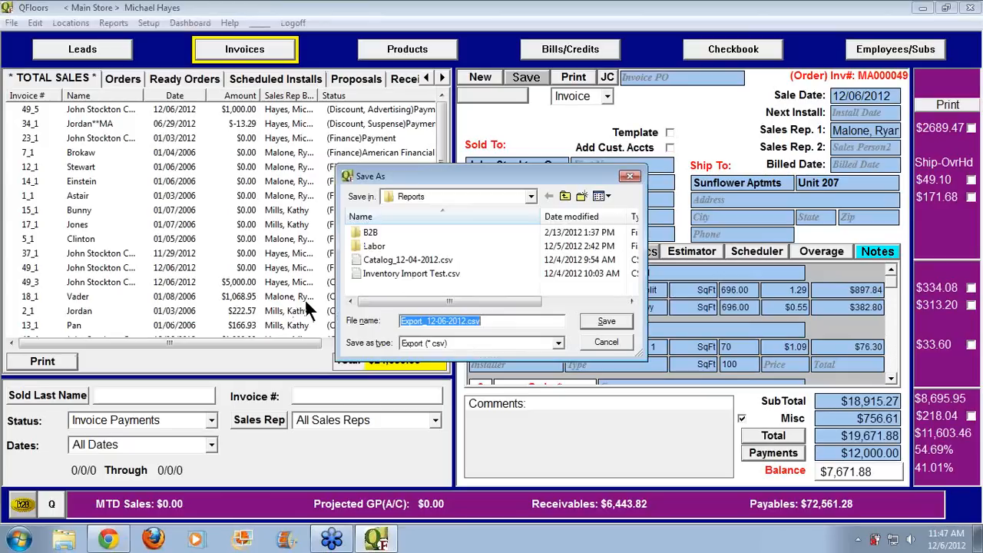
left_click(606, 343)
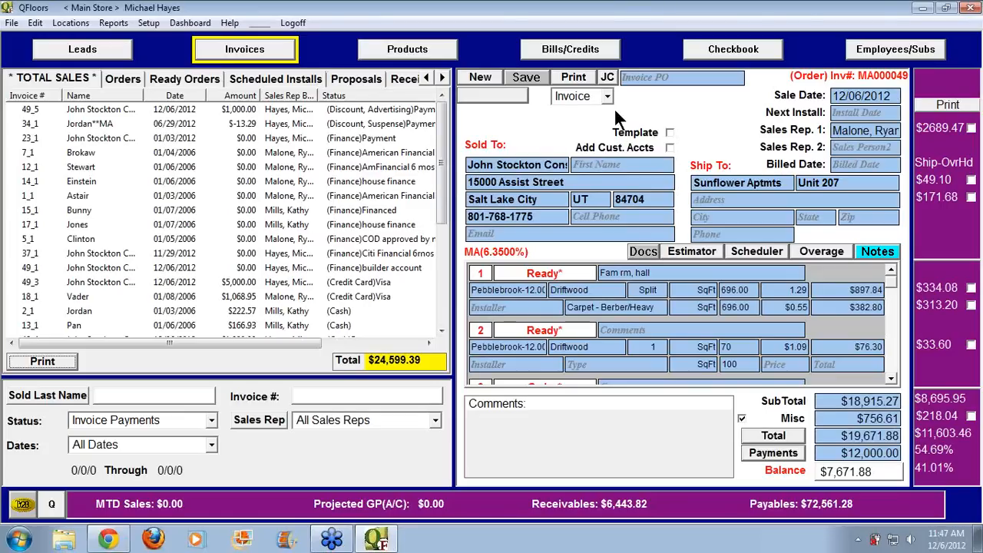
left_click(692, 114)
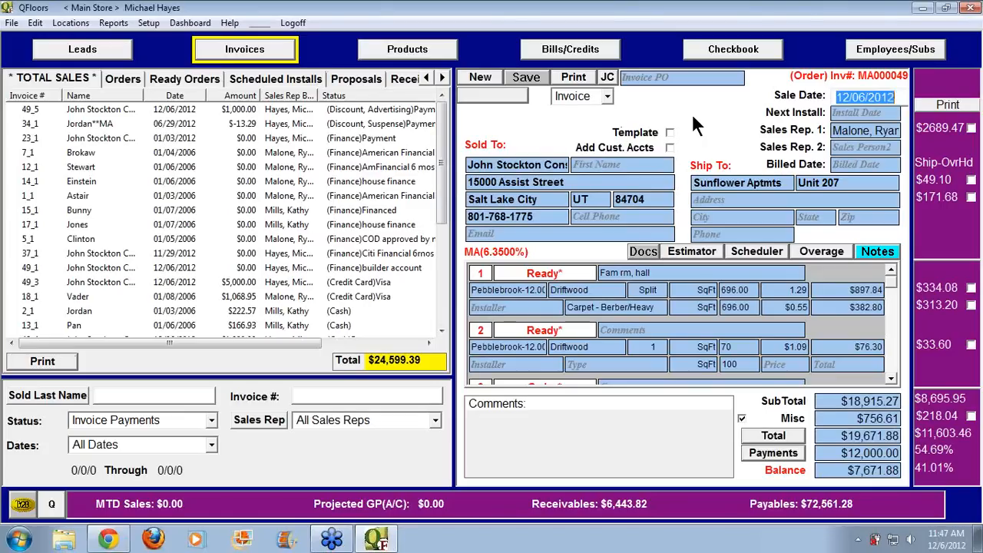
left_click(975, 69)
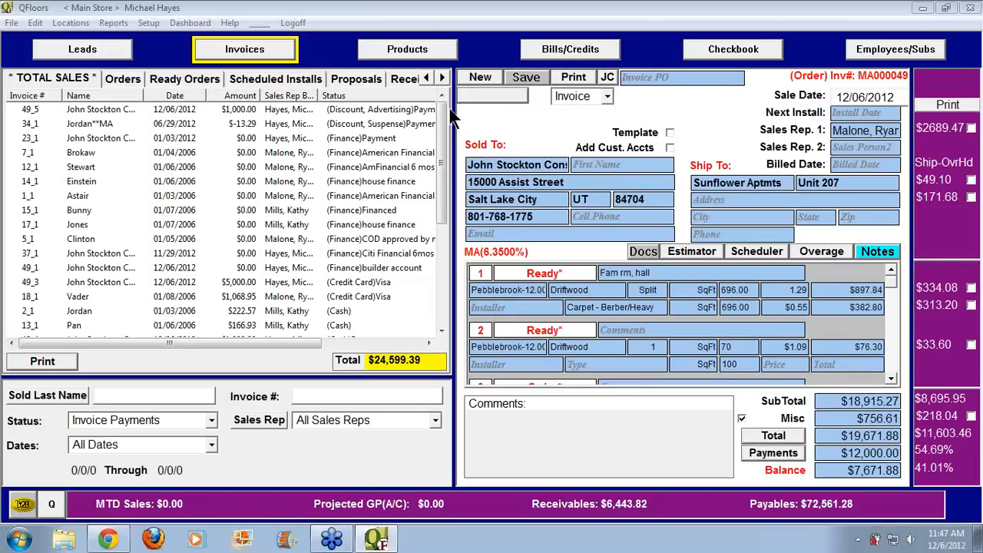
Switch to Products, show the Invoice Confirmation tab, and scroll the tab strip right and back
left_click(396, 50)
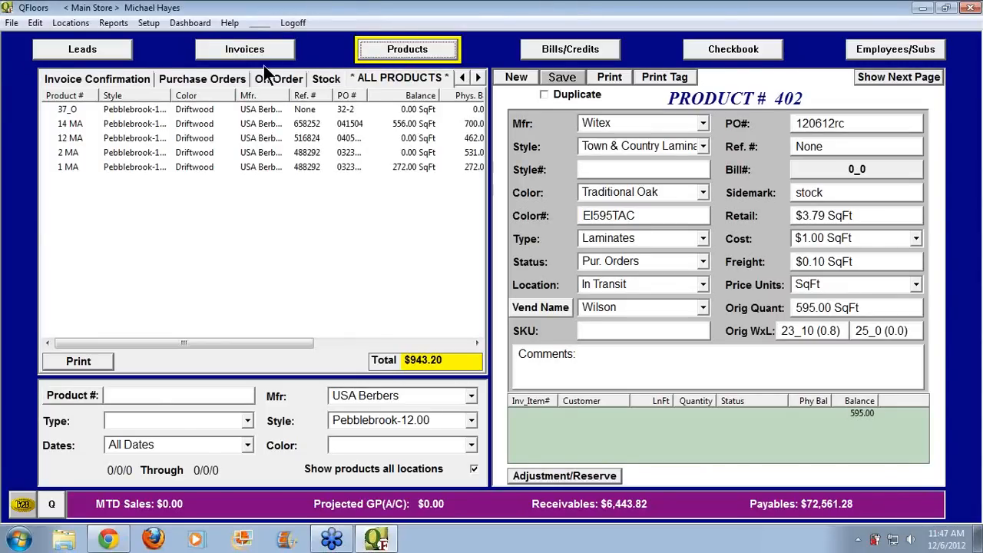
left_click(96, 80)
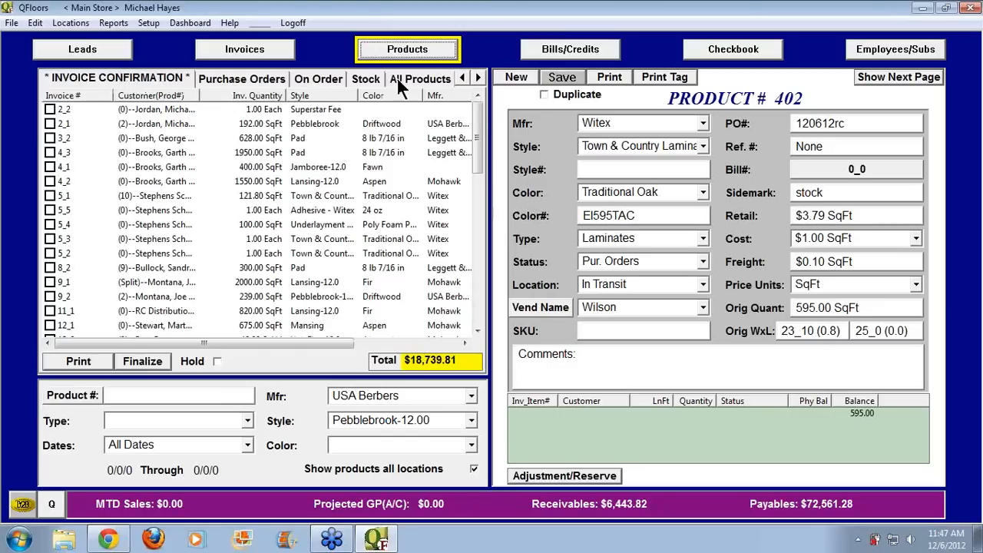
left_click(477, 78)
left_click(478, 78)
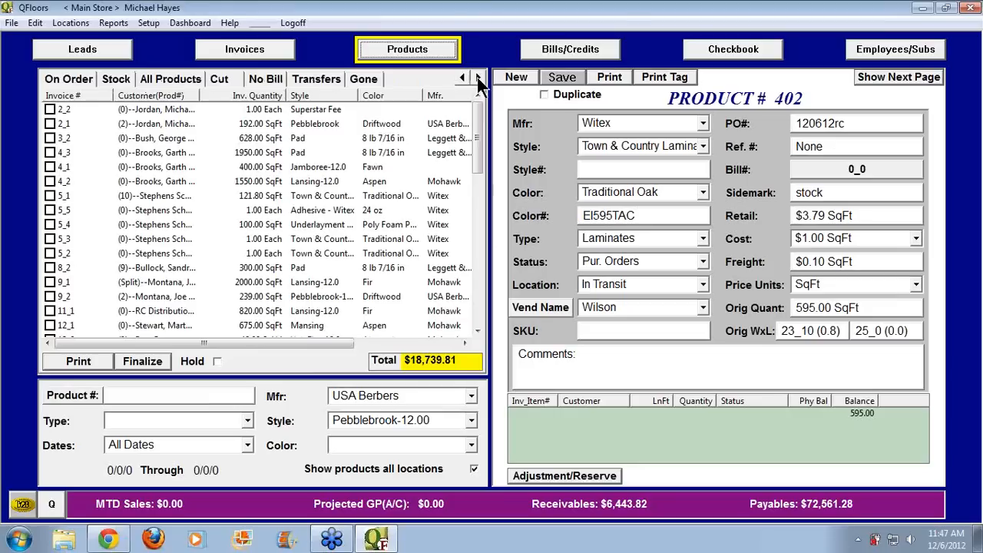
left_click(462, 78)
left_click(461, 78)
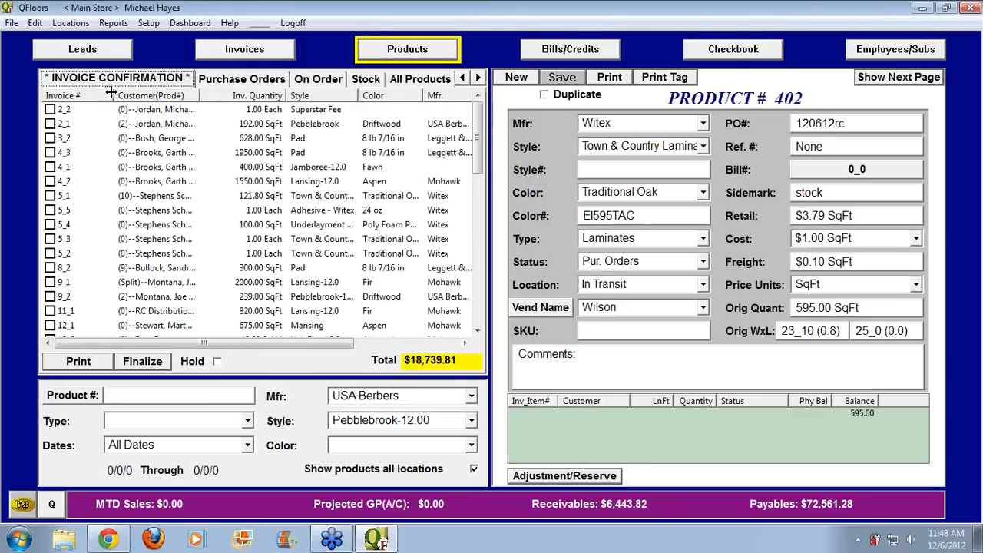
Resize a confirmation list column, scroll down to the 49_x rows, then return to Invoices
left_click_drag(115, 93, 94, 94)
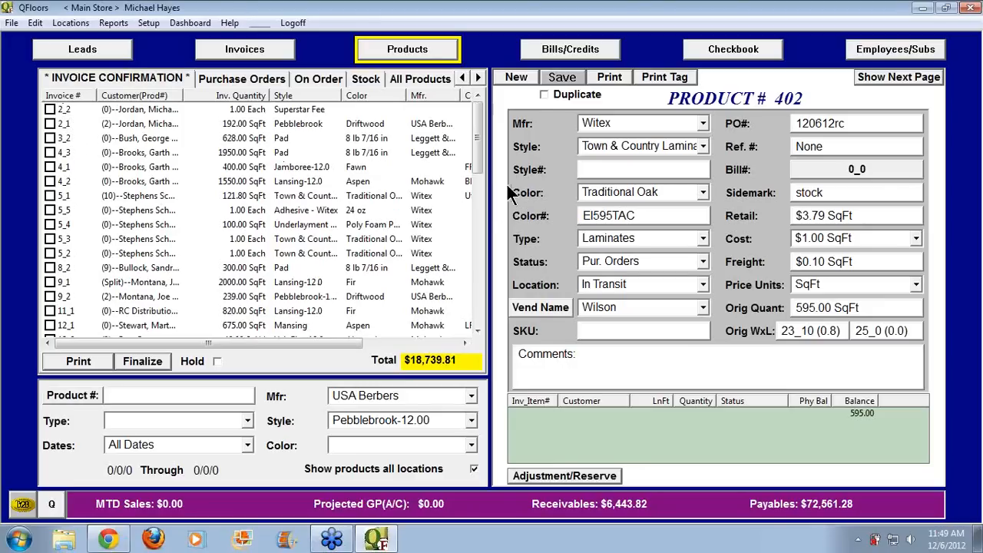
left_click_drag(476, 155, 479, 314)
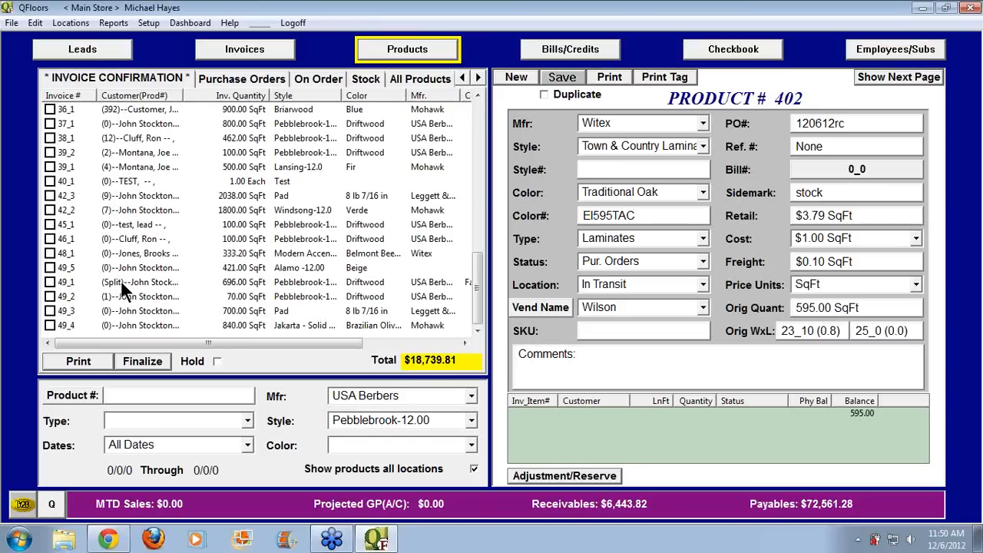
left_click(250, 48)
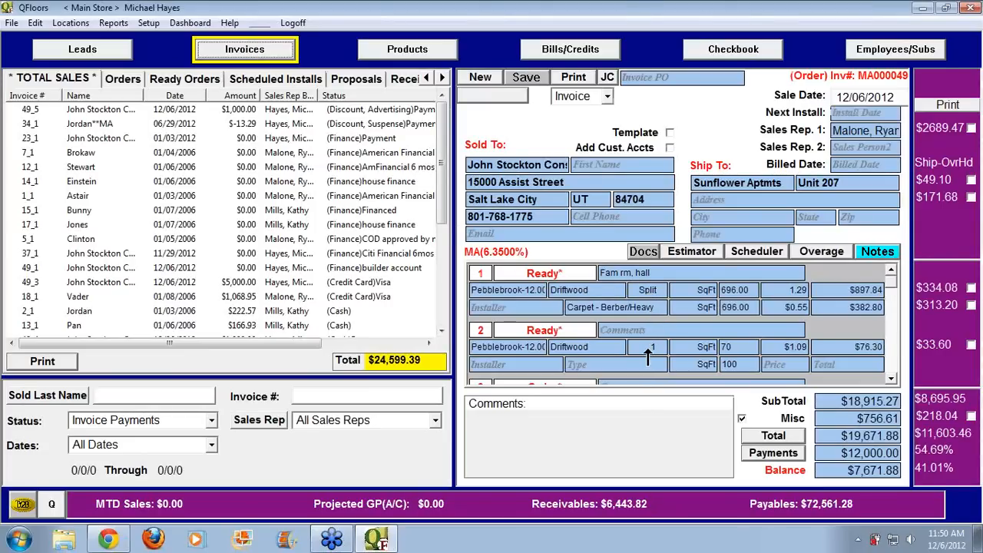
Open invoice MA000049 from payment row 49_5 and scroll its line items down to line 5
left_click(890, 350)
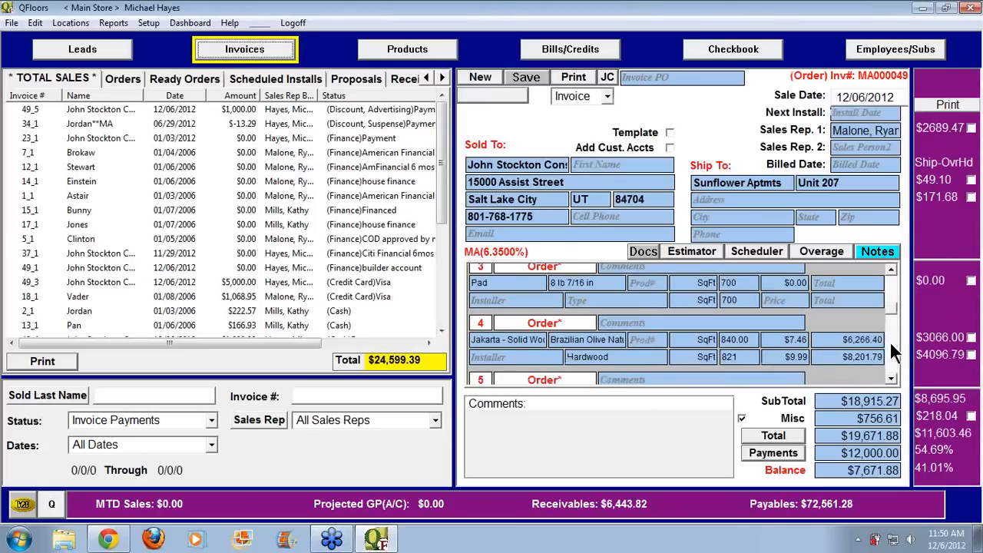
scroll(890, 342, "down", 3)
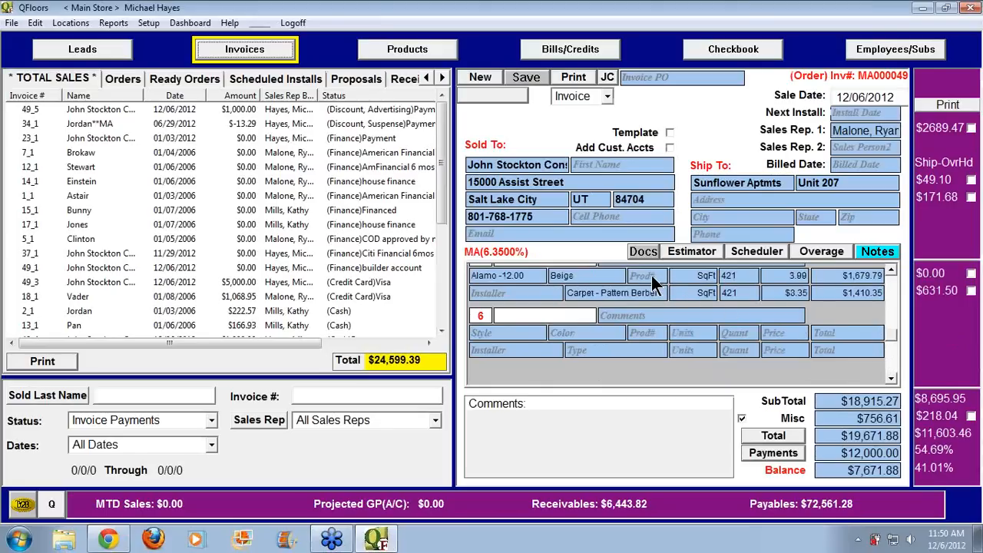
scroll(895, 337, "up", 1)
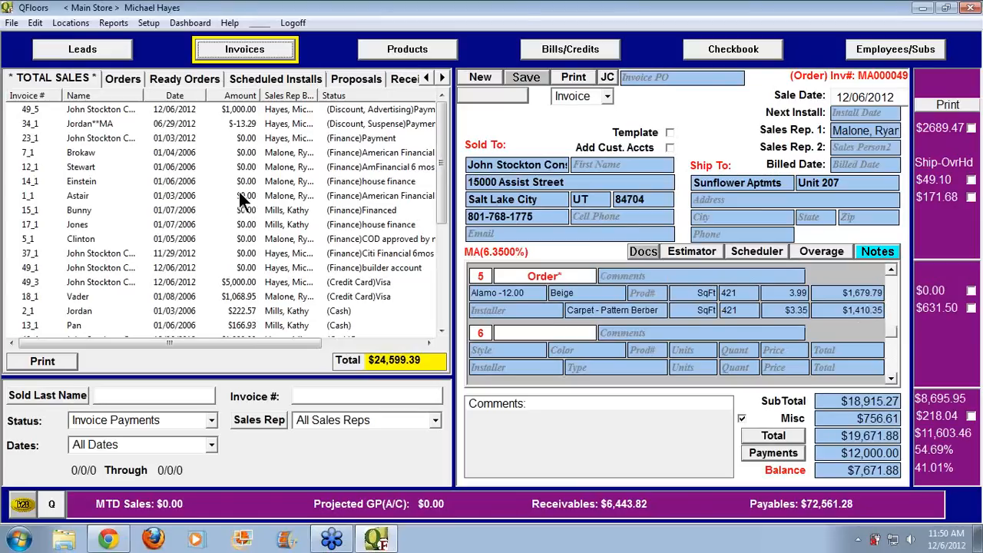
left_click(35, 109)
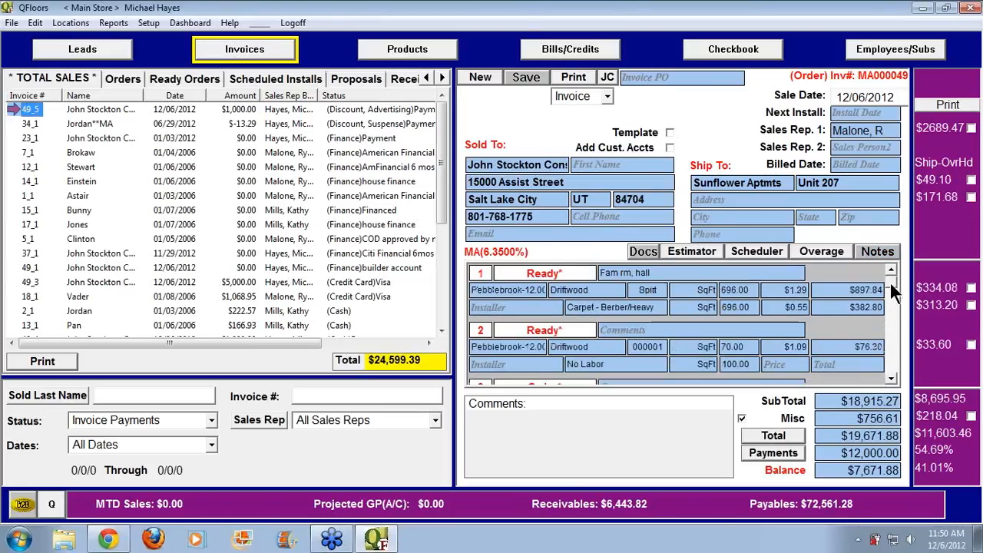
left_click_drag(891, 282, 897, 311)
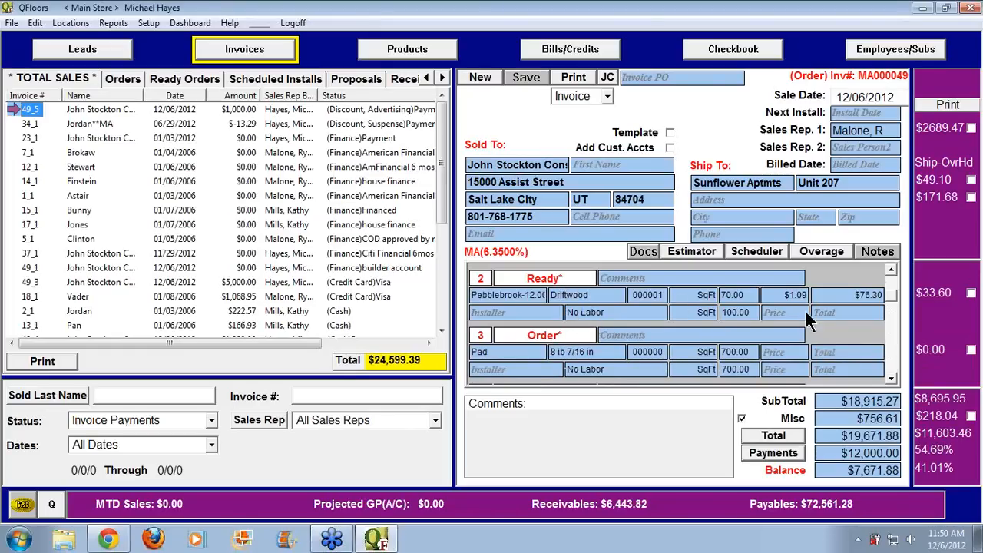
left_click_drag(888, 291, 889, 275)
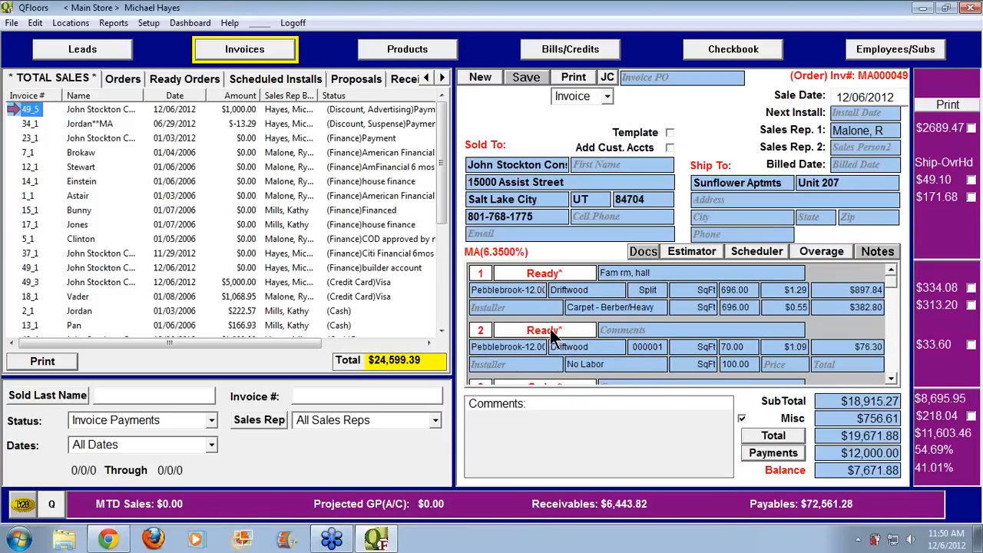
left_click(892, 378)
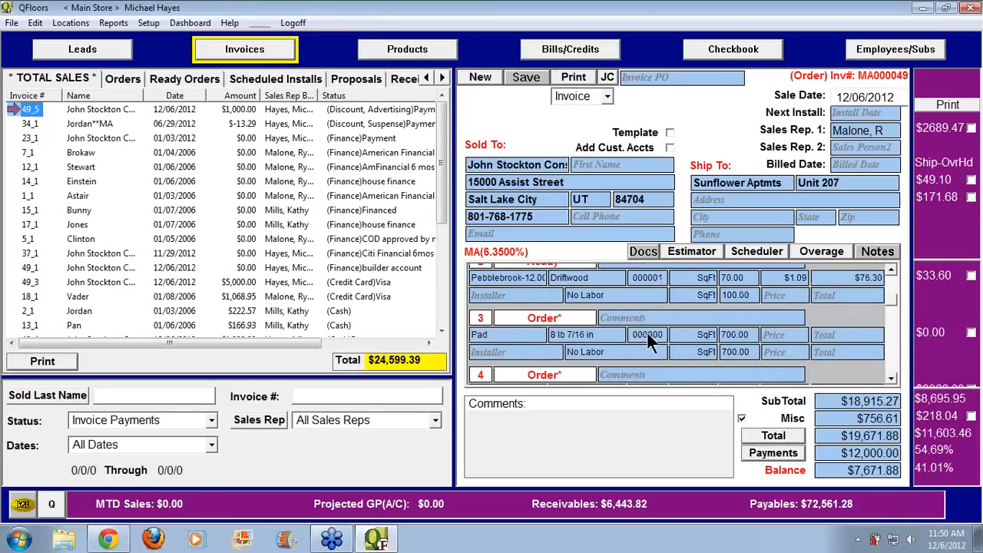
left_click(893, 378)
left_click(892, 378)
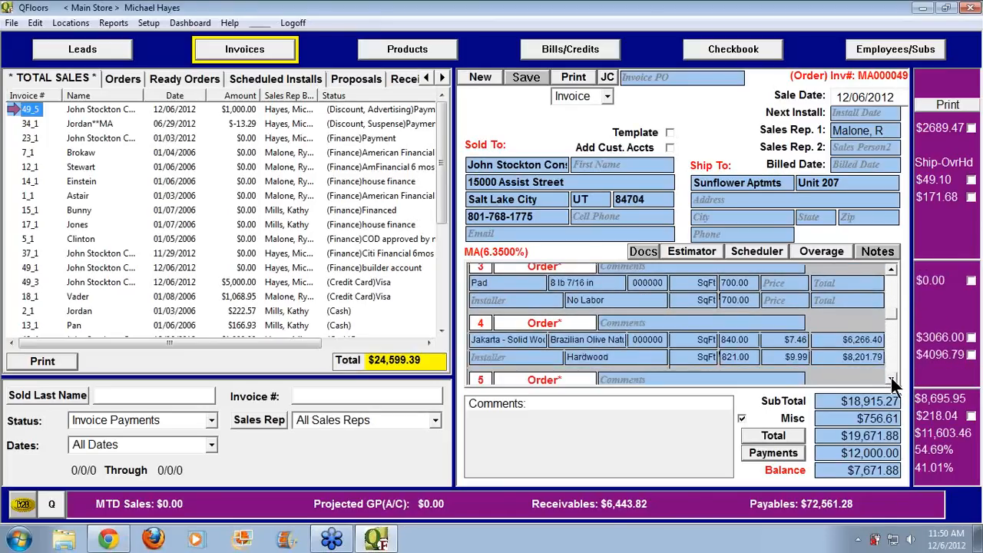
left_click(892, 378)
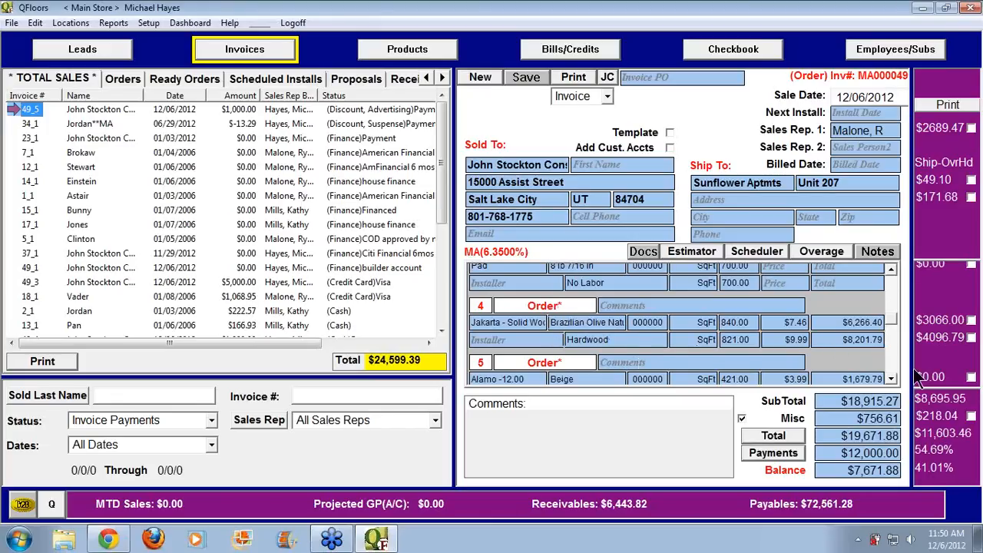
Add line 6 as Furniture Moving with quantity 2 at $20.00 each
left_click(891, 379)
left_click(892, 378)
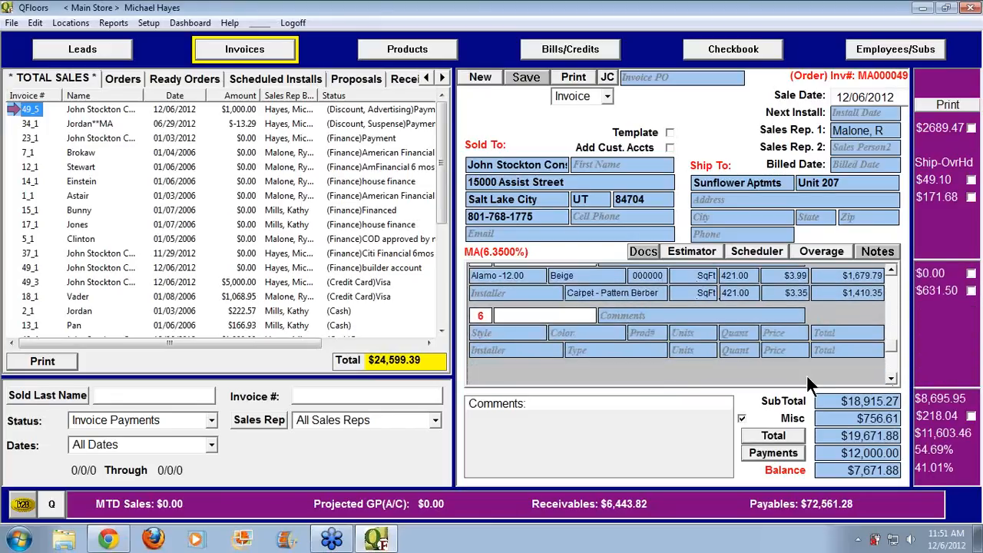
left_click(622, 351)
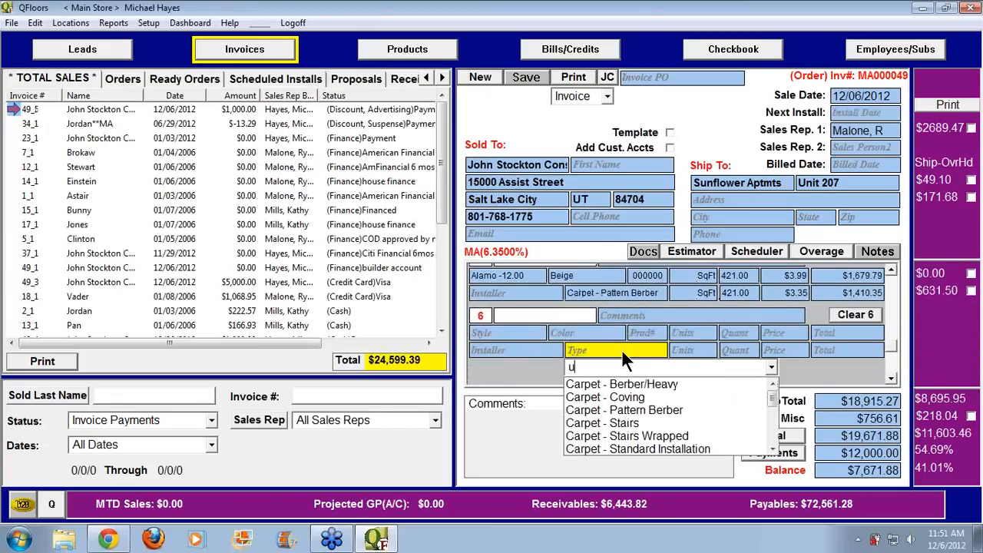
type("Furniture Moving")
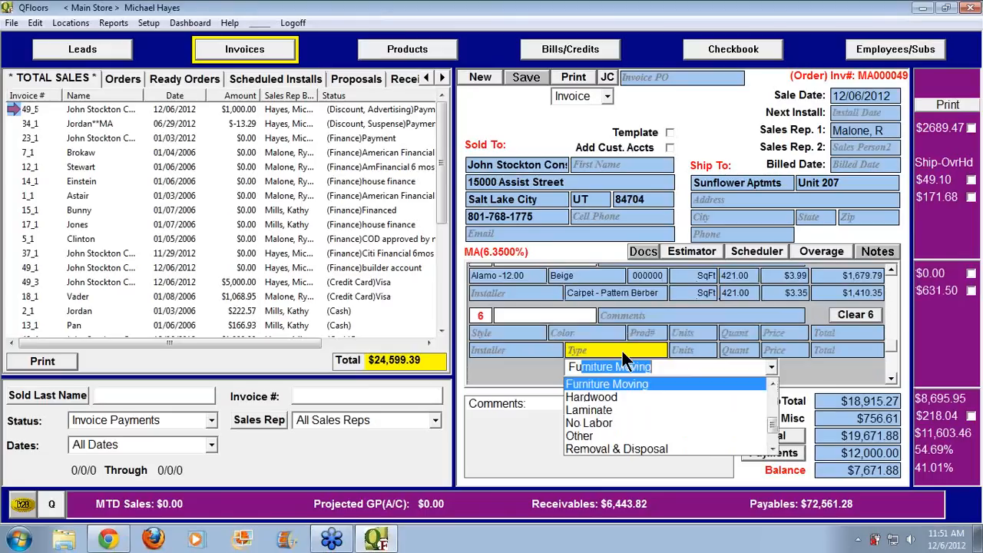
key("Tab")
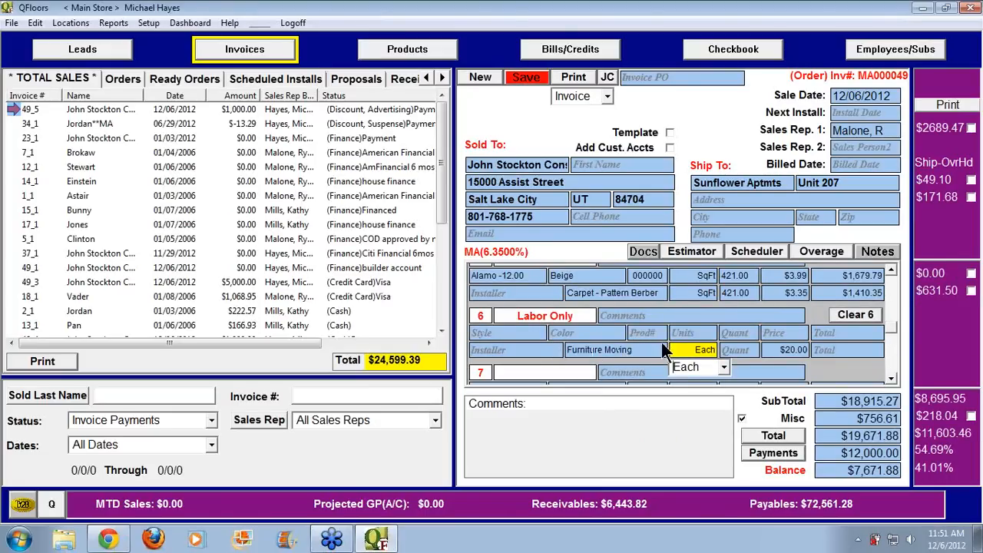
left_click(736, 351)
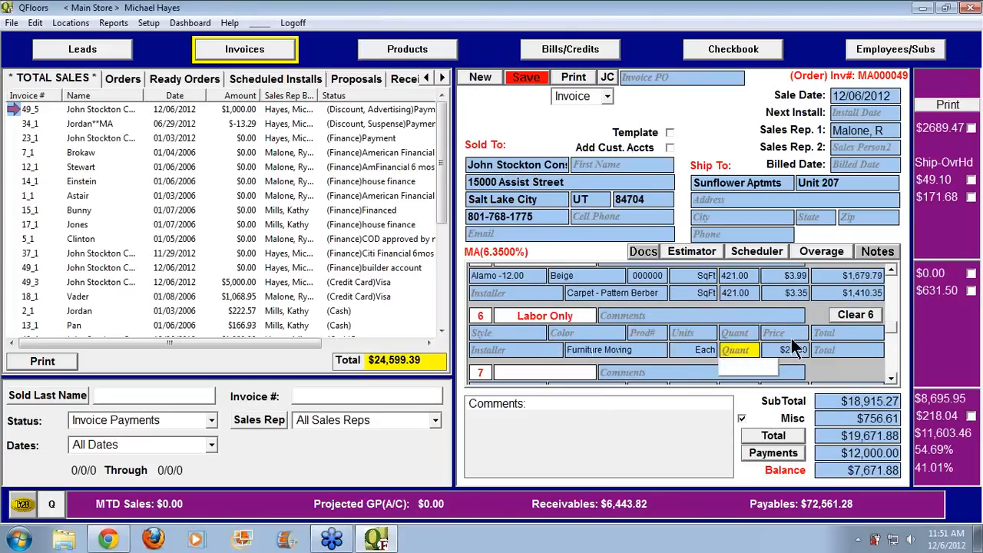
type("2")
key("Tab")
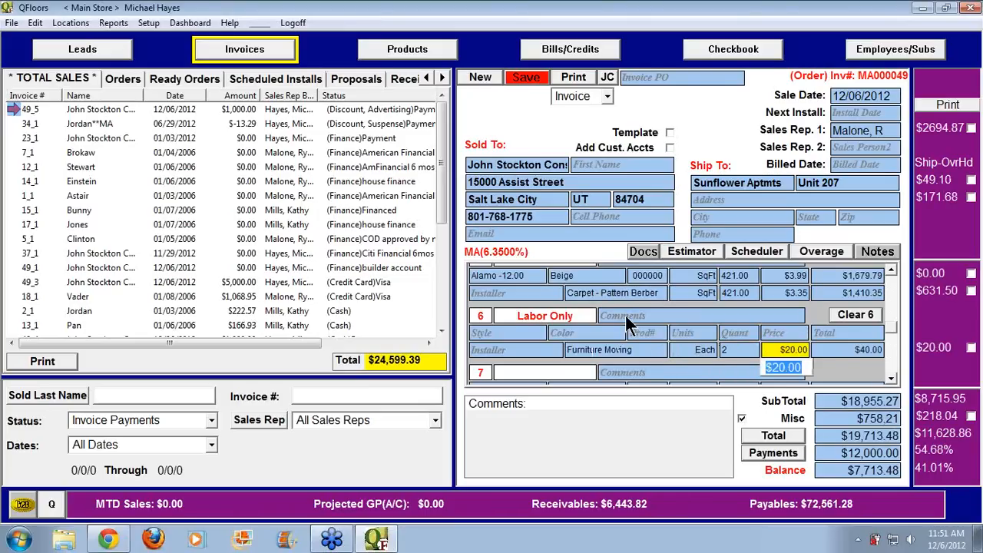
Comment line 6 'Cust will move ent ctr' and save invoice MA000049
left_click(733, 319)
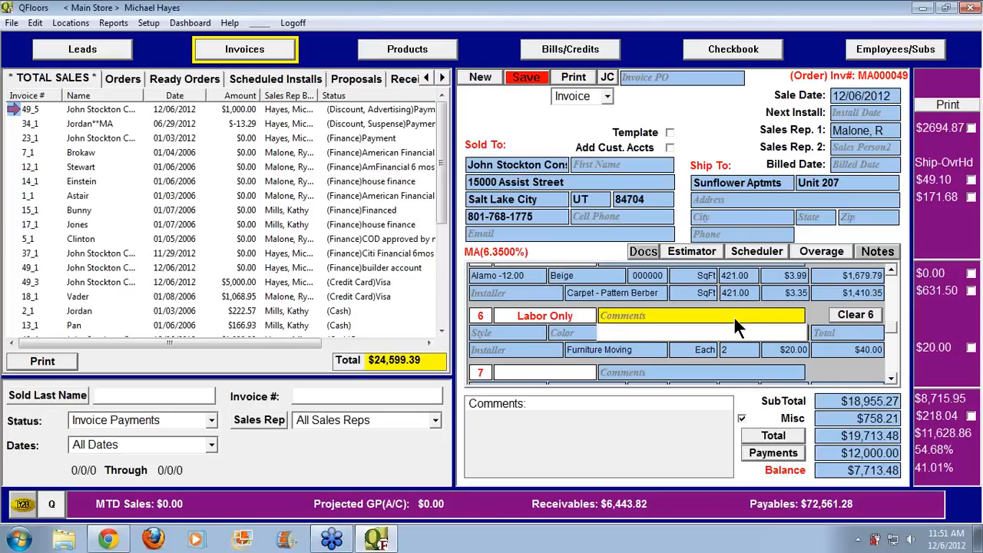
type("Cust will move ent")
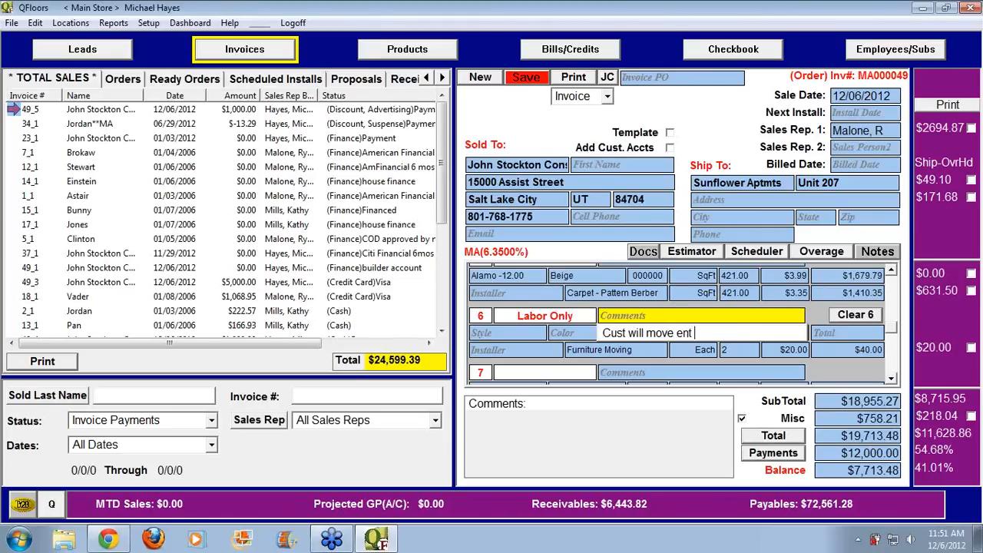
type(" ctr")
key("Tab")
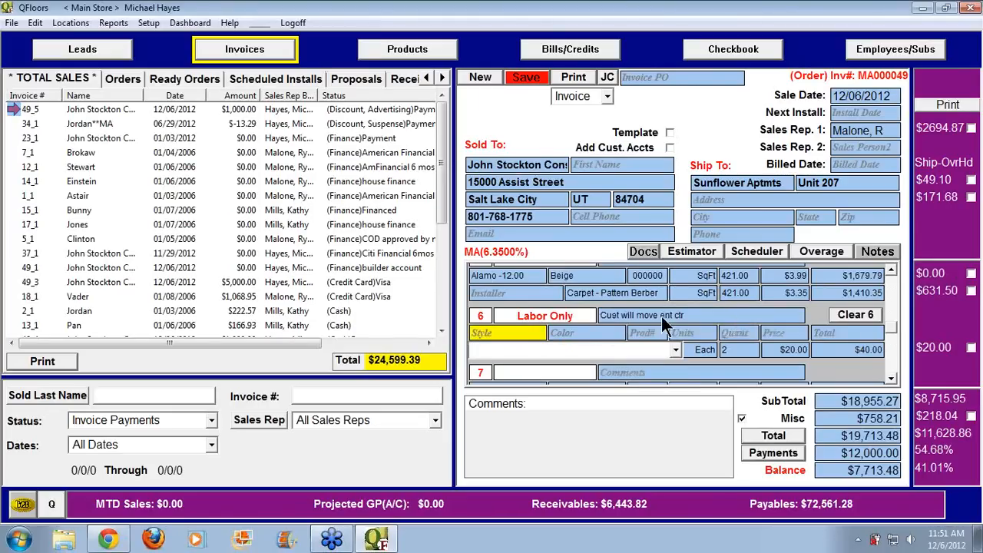
left_click(485, 315)
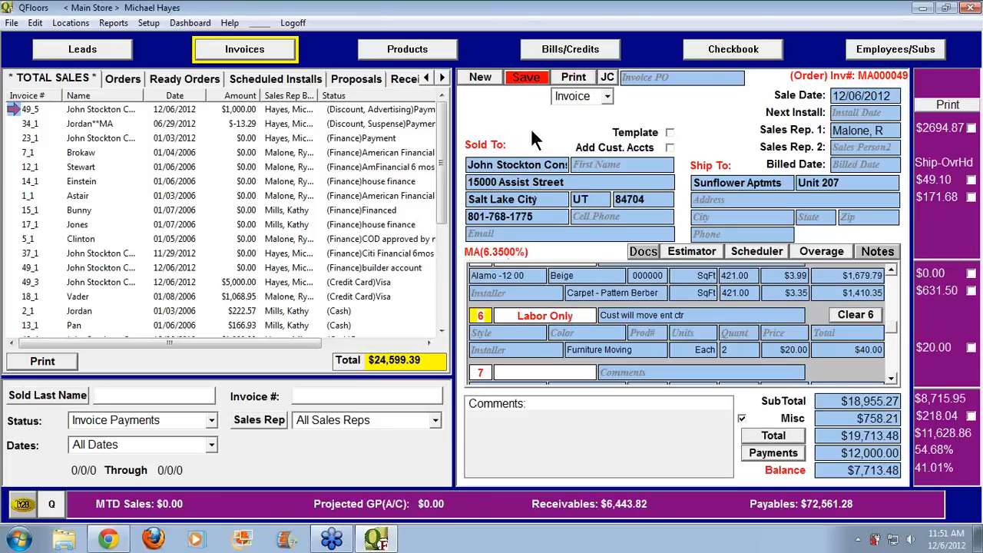
left_click(530, 81)
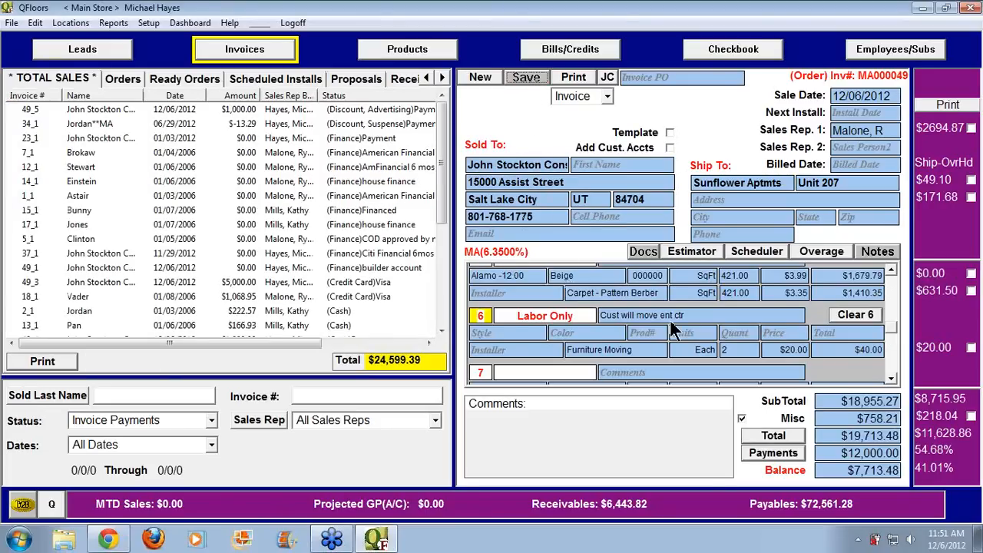
scroll(897, 327, "up", 1)
scroll(896, 327, "up", 4)
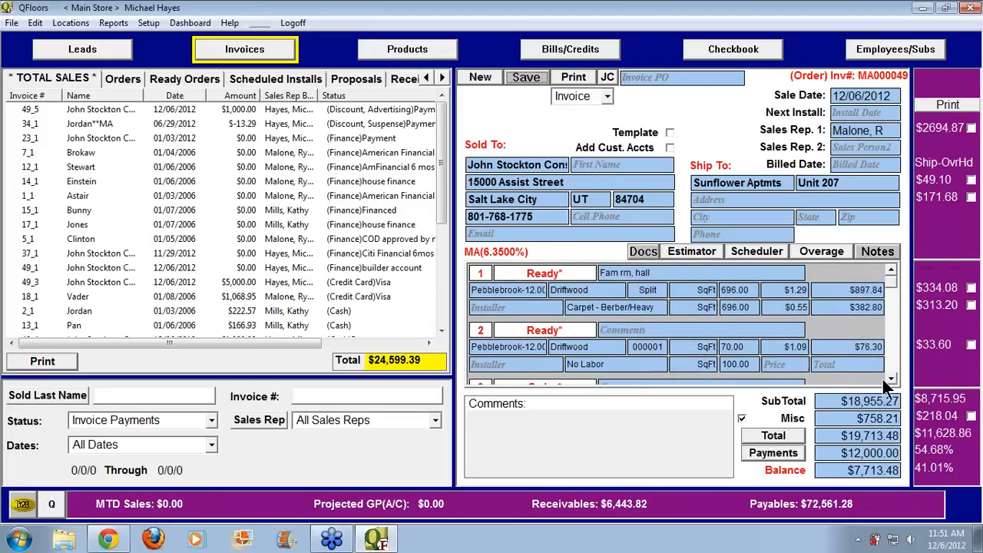
On Products > Invoice Confirmation, tick lines 49_1, 49_2, 42_2, 42_3 and 39_1 and finalize them
scroll(891, 379, "down", 3)
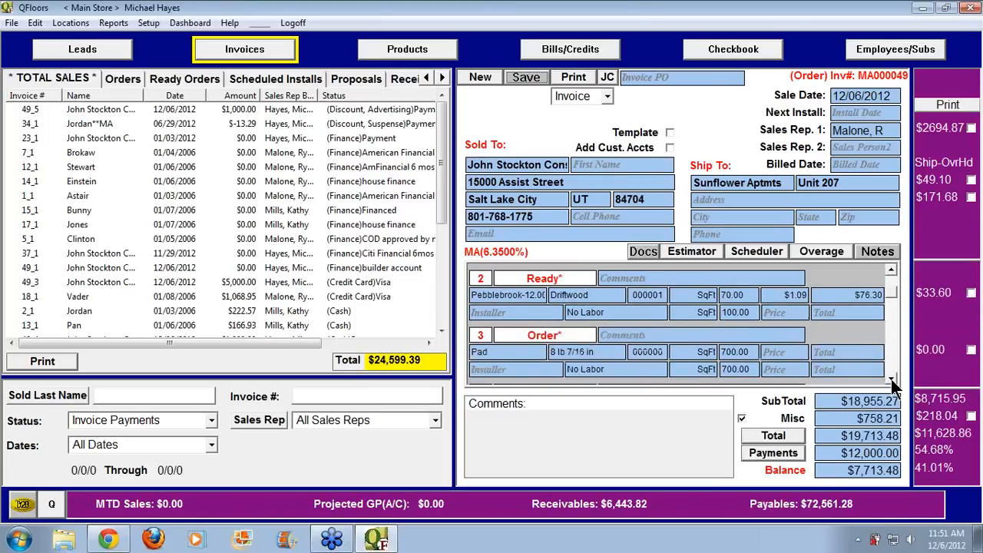
left_click(409, 54)
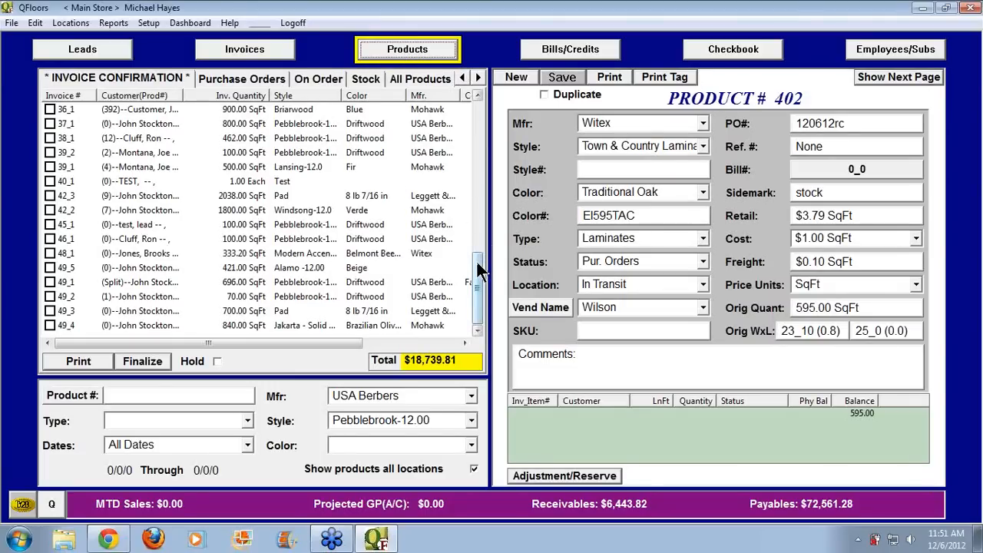
left_click(120, 78)
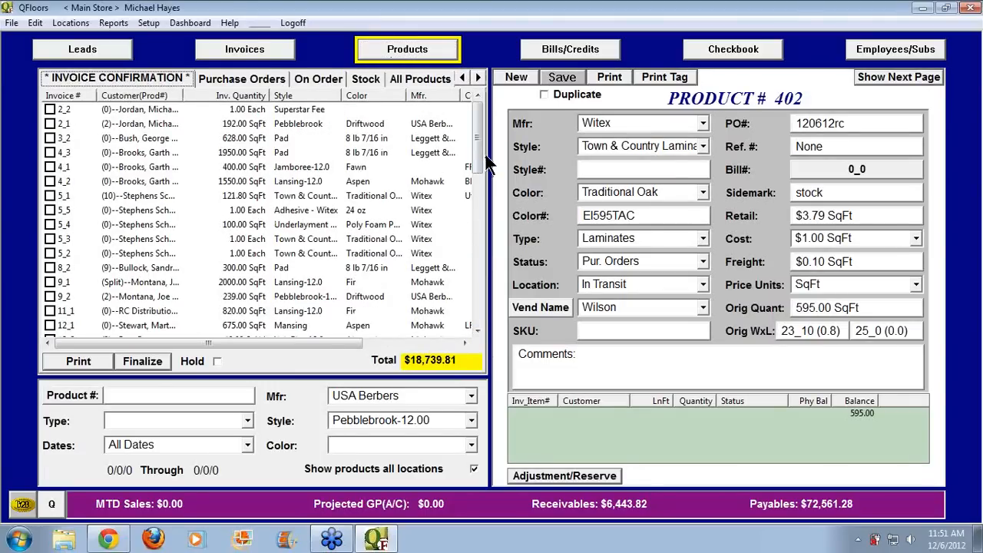
left_click_drag(478, 143, 484, 307)
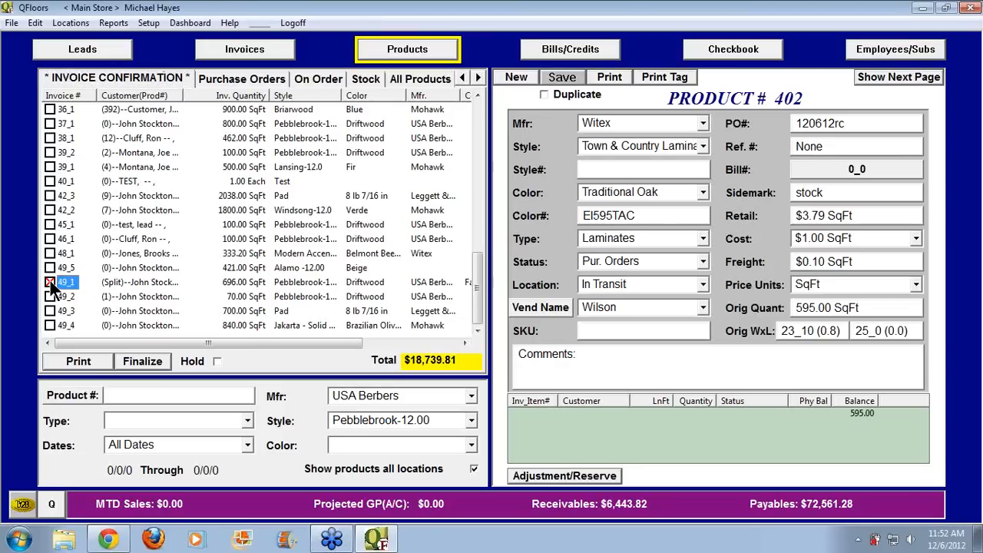
left_click(49, 282)
left_click(49, 295)
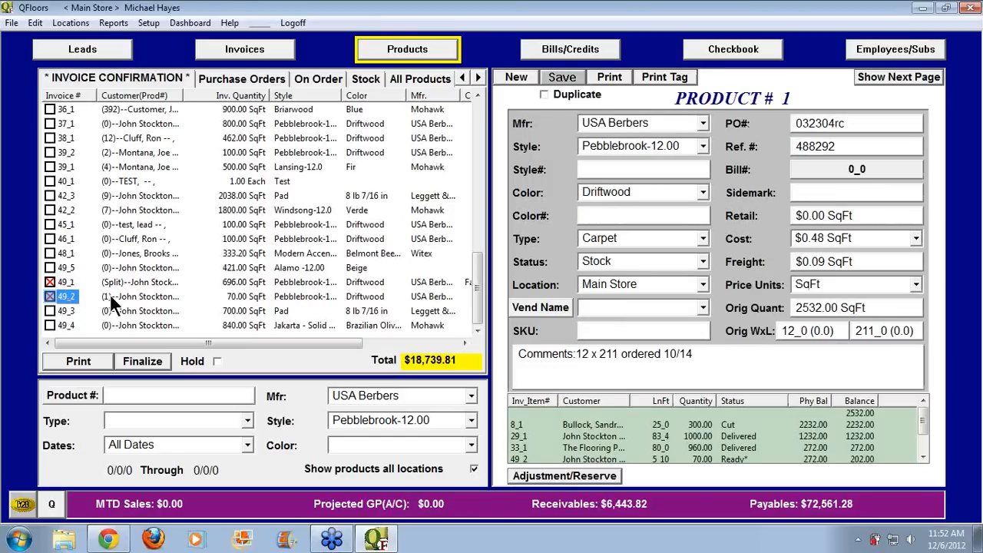
left_click(52, 210)
left_click(51, 195)
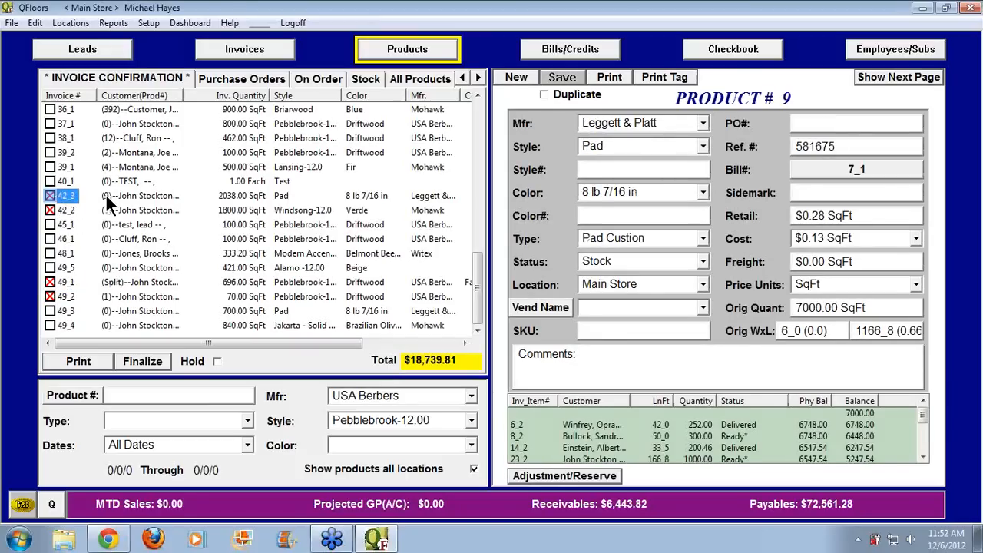
left_click(52, 167)
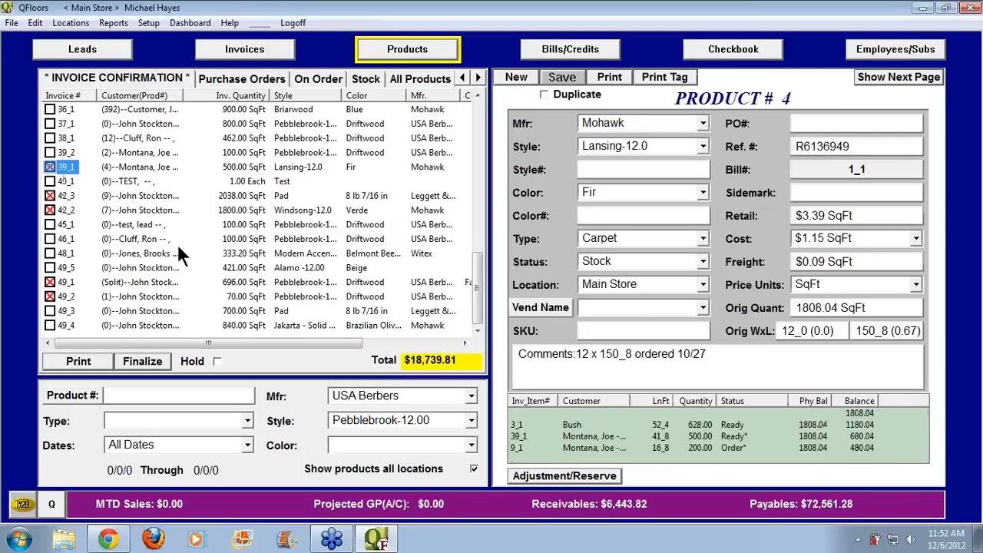
left_click(158, 357)
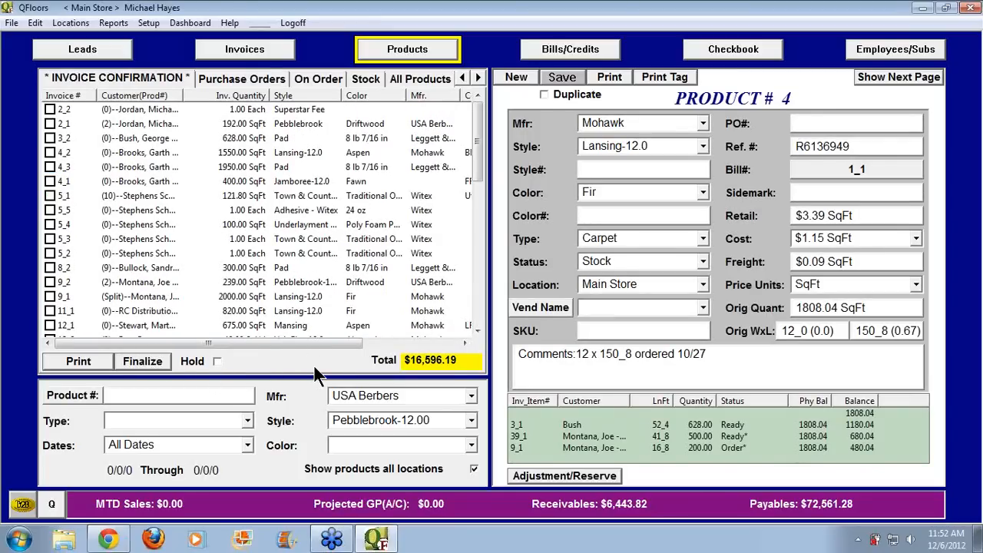
Check product 4's status, then clear the Mfr filter on the On Order tab
left_click_drag(477, 119, 478, 325)
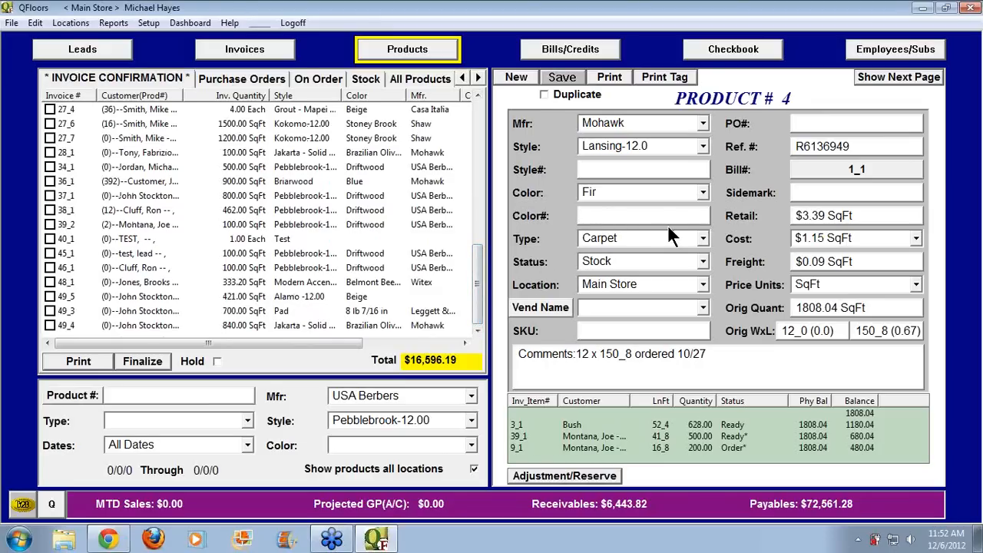
left_click(659, 261)
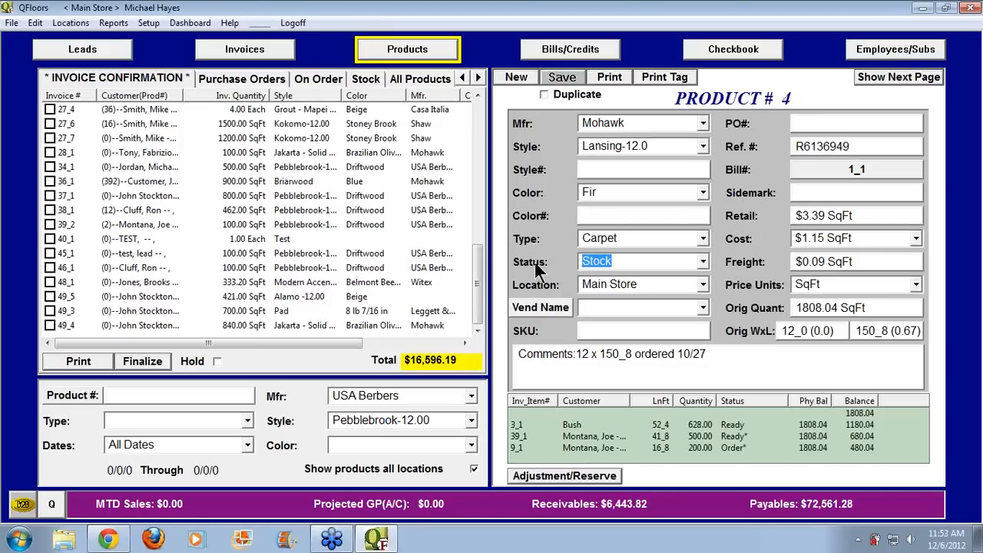
left_click(309, 82)
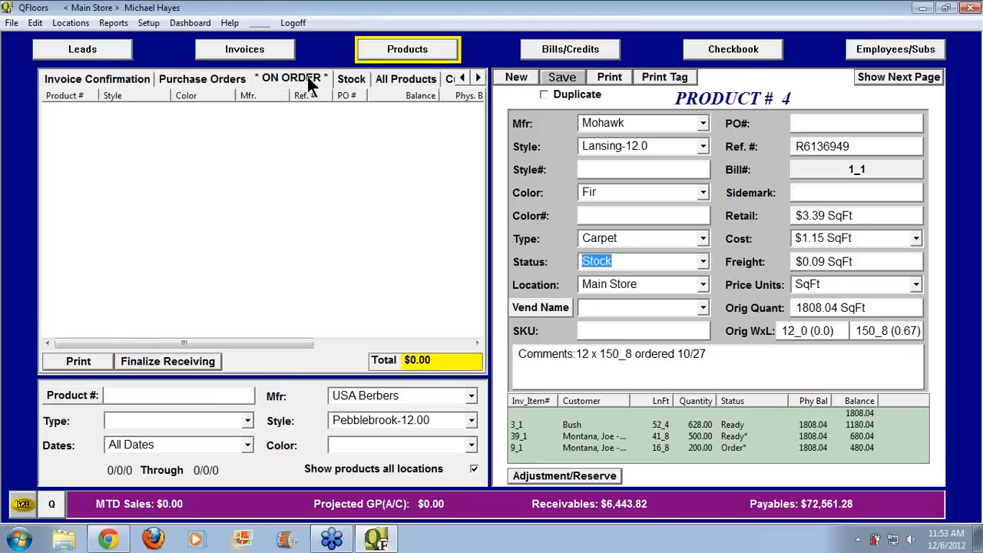
left_click(379, 395)
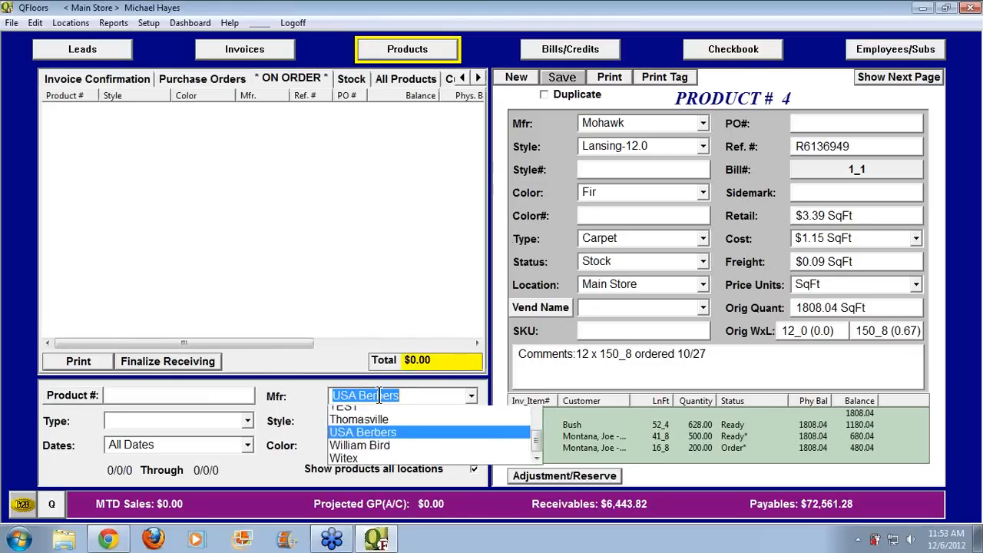
key("Delete")
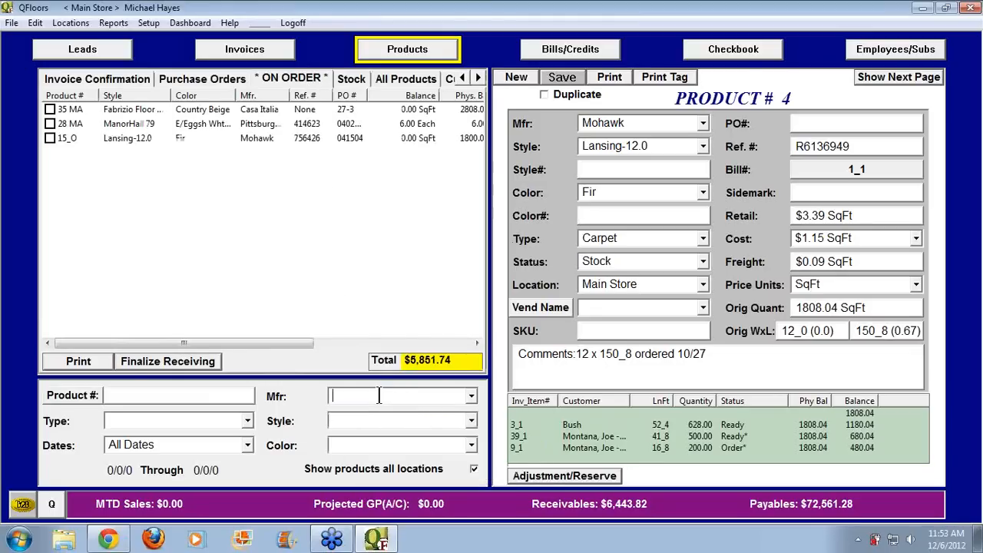
View the Stock tab, visit Invoices, and return to the Invoice Confirmation list
left_click(350, 79)
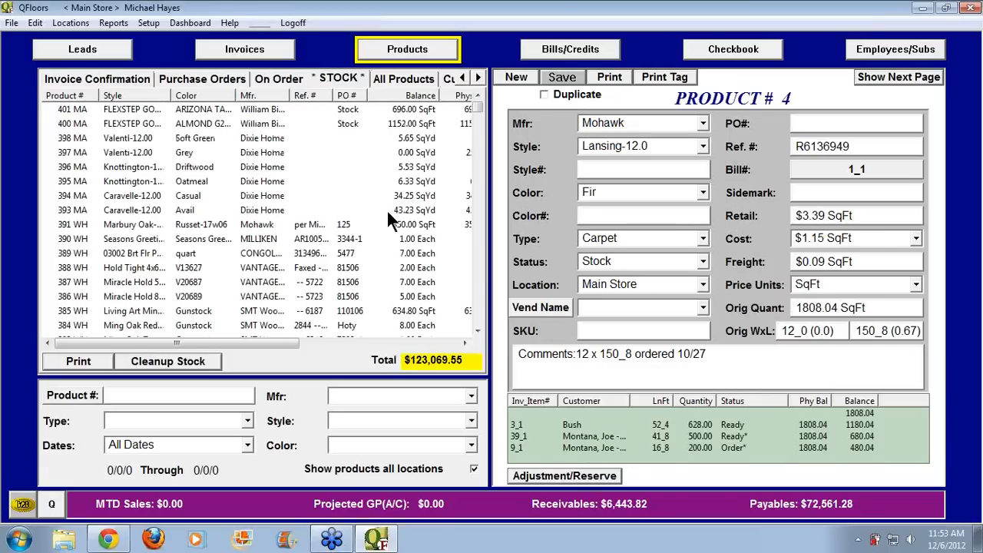
left_click(245, 52)
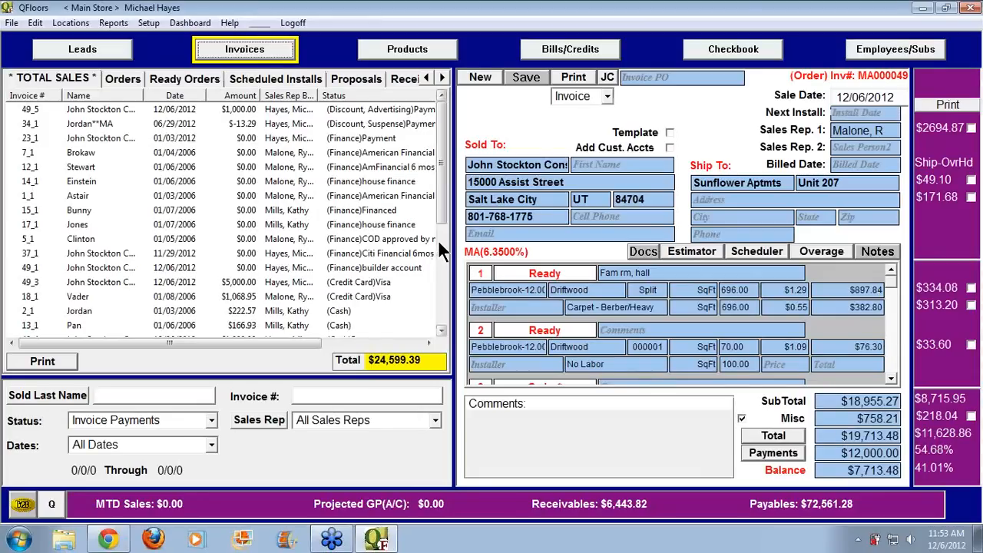
left_click(407, 49)
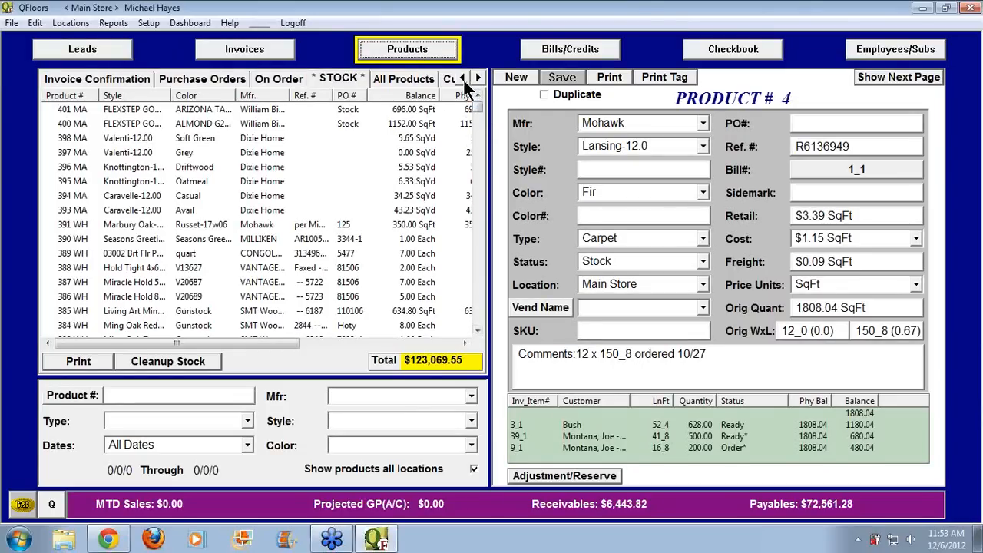
left_click(143, 79)
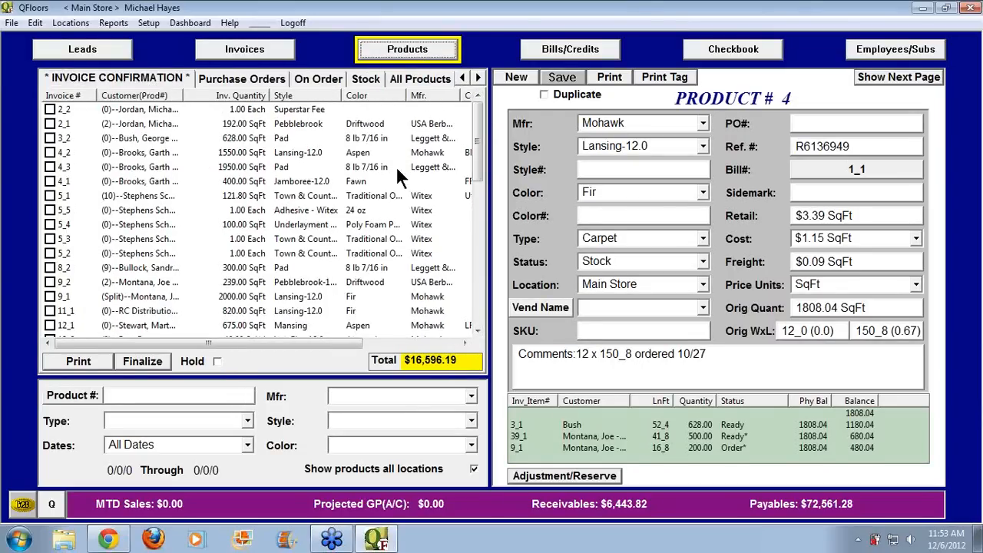
Tick invoice line 49_3 as confirmed to bring up the 286.460 SqFt Mohawk Lansing-12.0 PO offer
left_click_drag(476, 158, 487, 316)
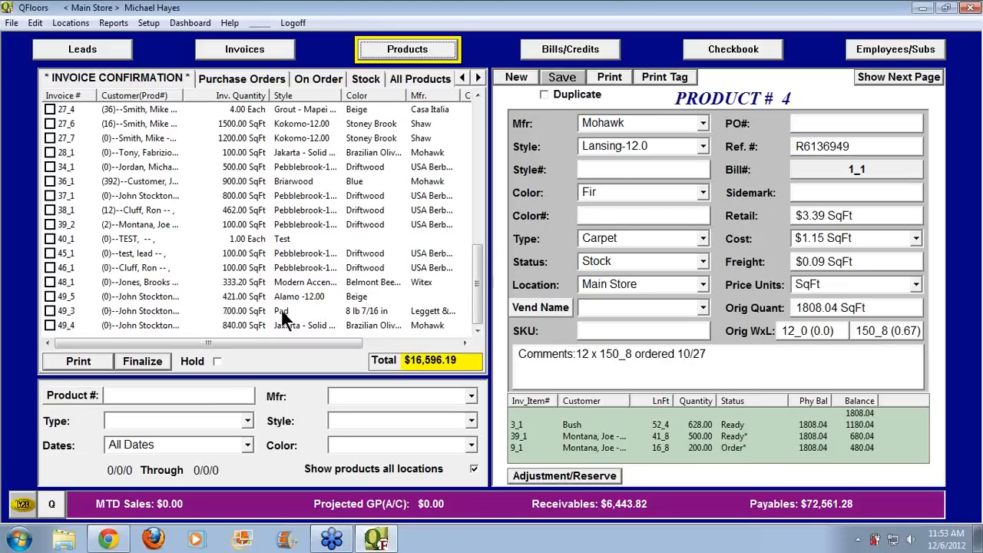
left_click(50, 311)
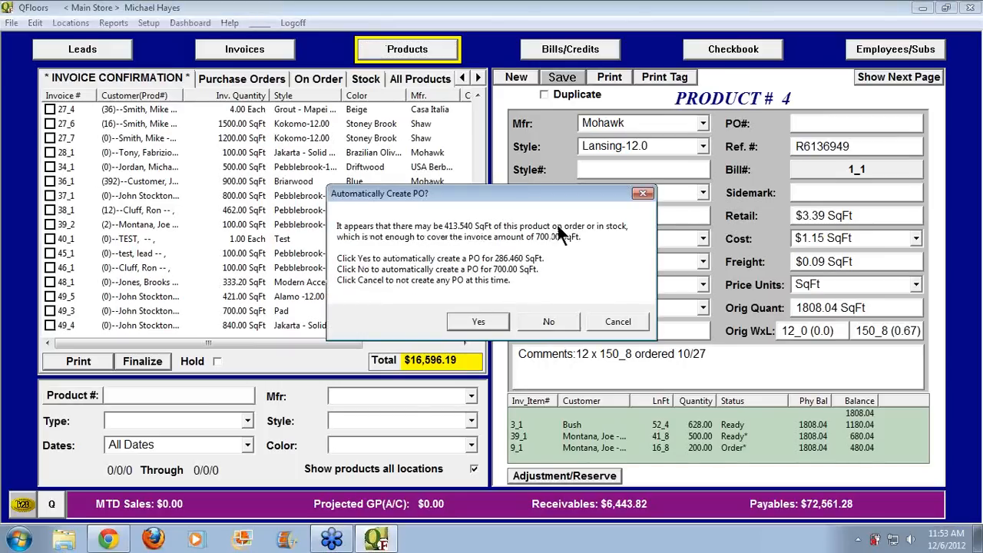
Approve the automatic 286.46 SqFt pad PO and allocate new product 403 to line 49_3
left_click(470, 320)
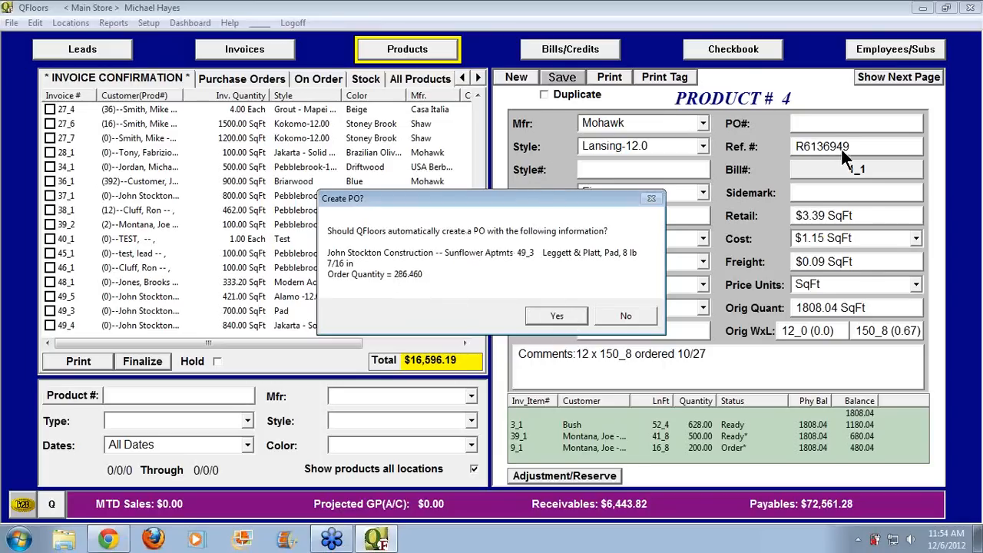
left_click(542, 314)
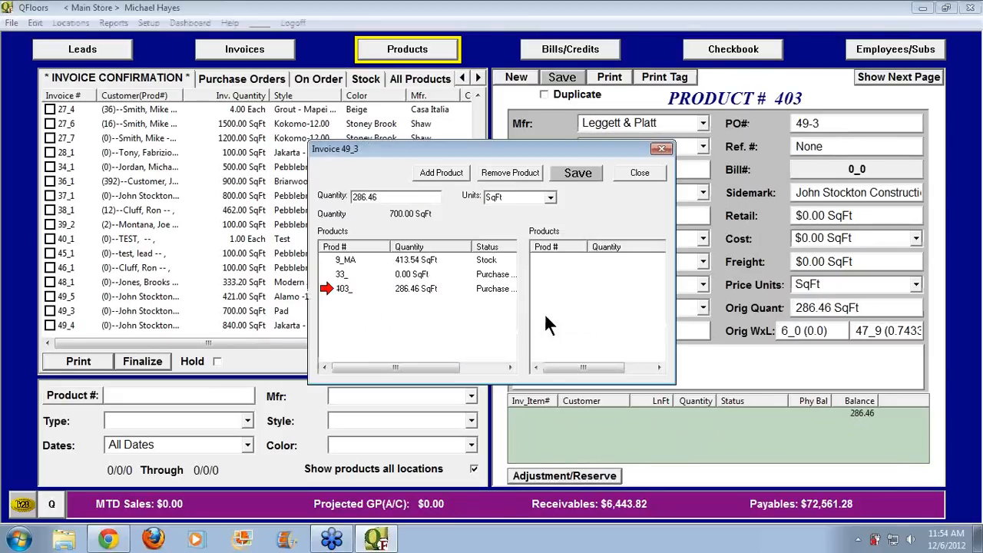
left_click(337, 288)
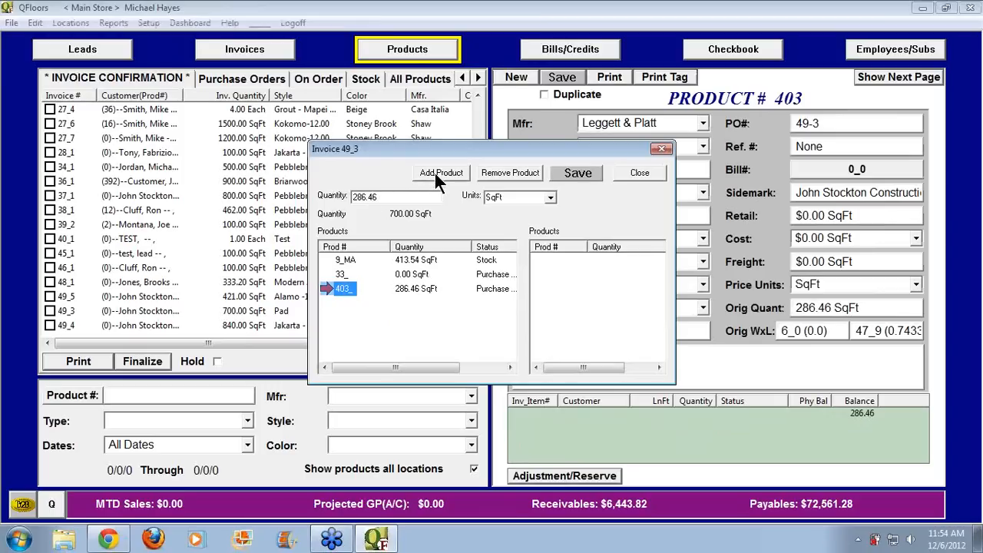
left_click(436, 172)
Add 413.54 SqFt from stock roll 9_MA to line 49_3 and save the split
left_click(350, 259)
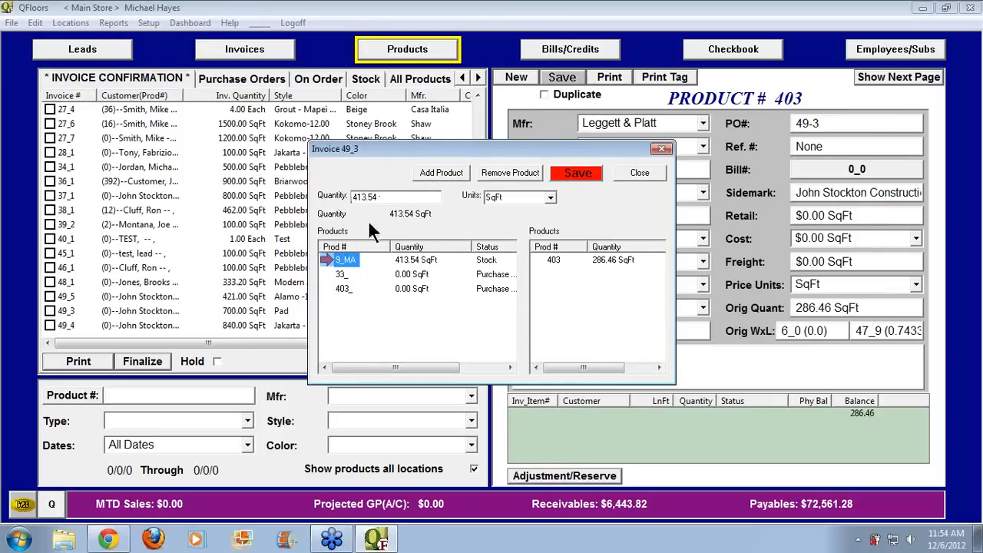
left_click(430, 171)
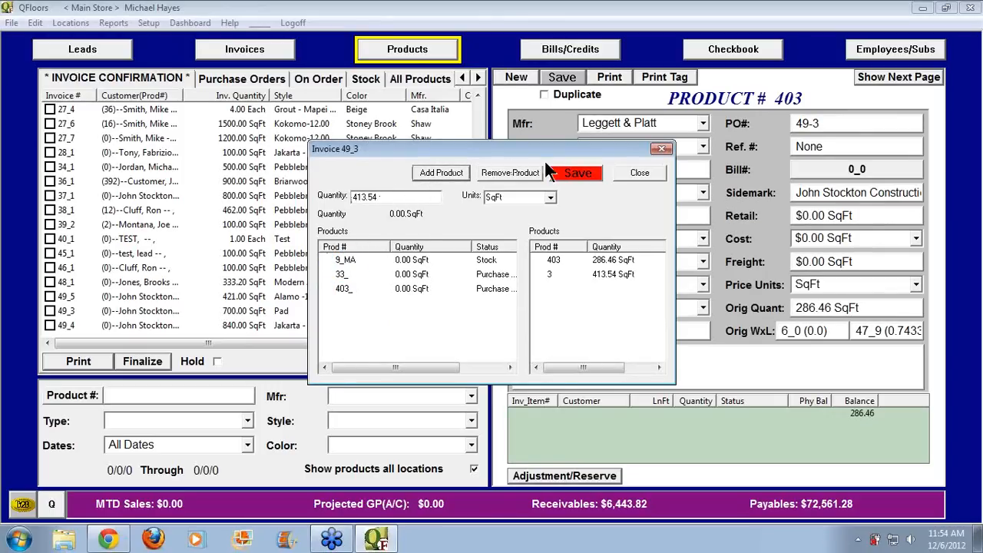
left_click(583, 174)
left_click(640, 172)
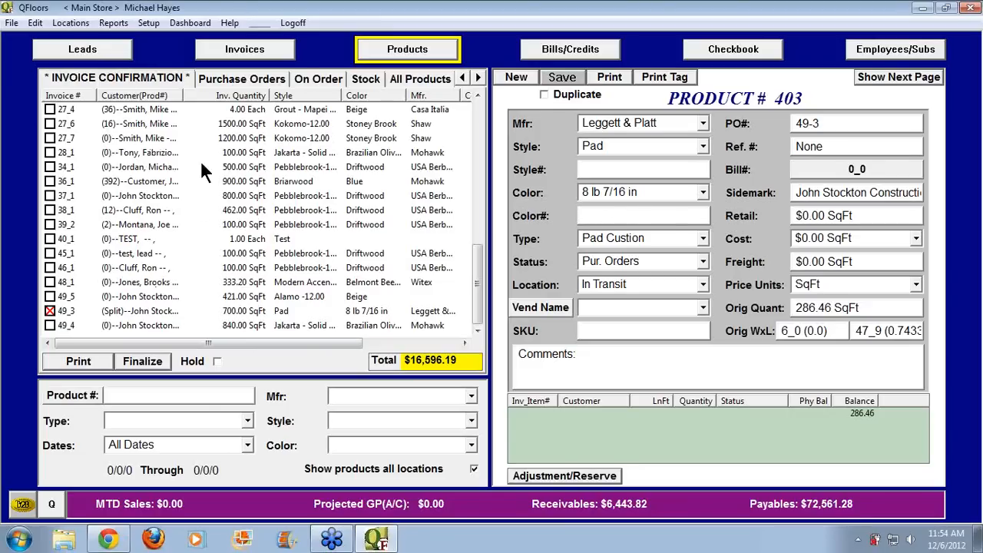
Finalize the confirmed invoice line 49_3
left_click(158, 361)
scroll(477, 171, "down", 1)
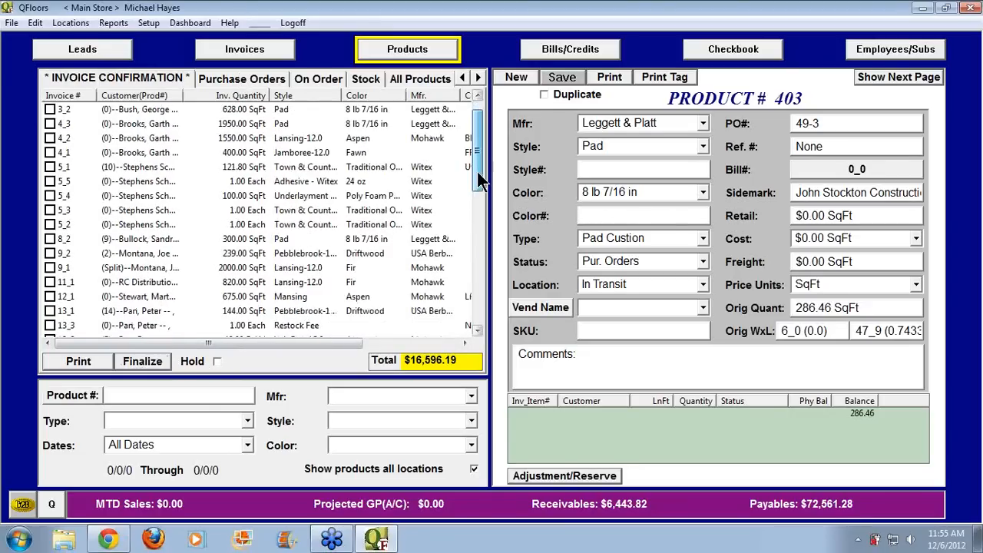
left_click_drag(477, 171, 477, 309)
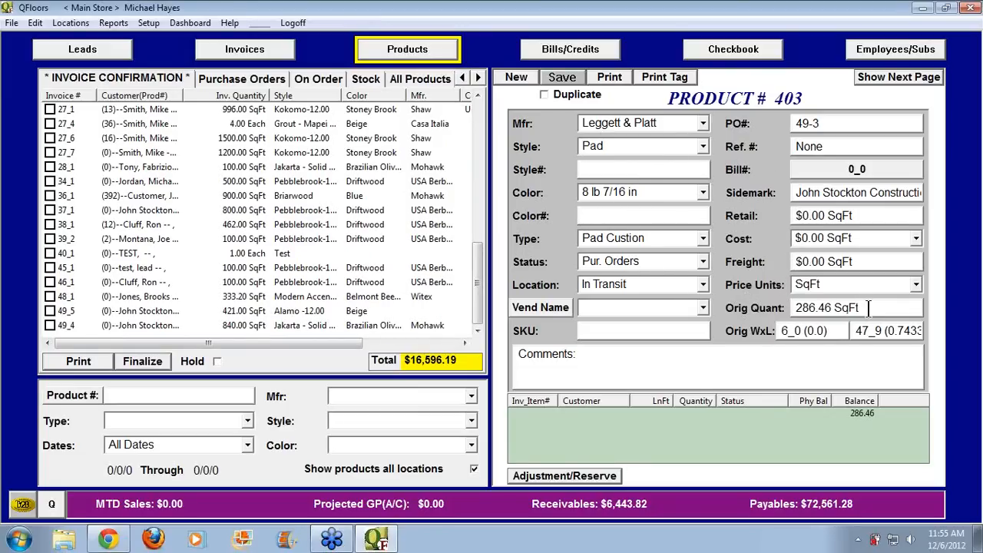
Raise product 403's original quantity from 286.46 to 5000 SqFt and save
left_click_drag(858, 307, 774, 307)
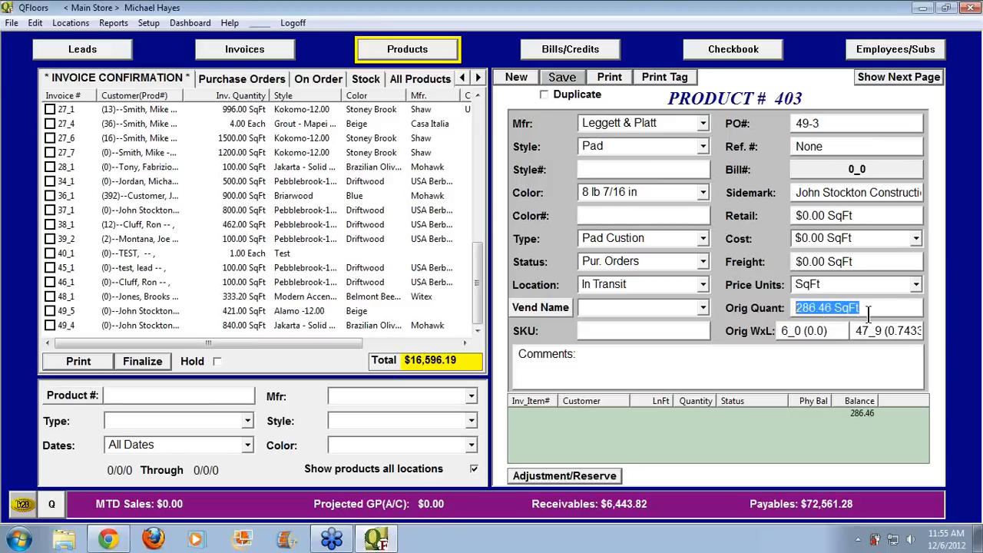
type("5000")
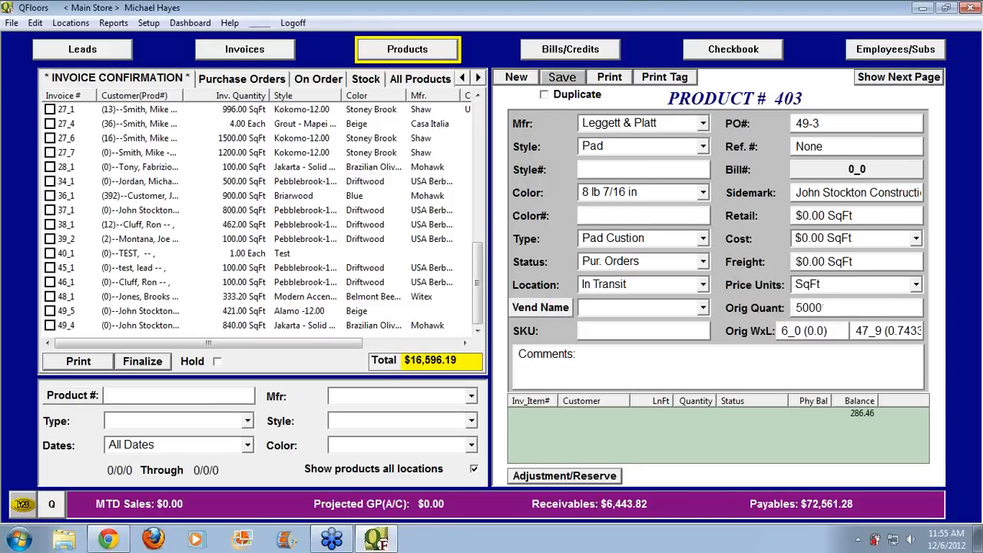
key("Tab")
left_click(575, 80)
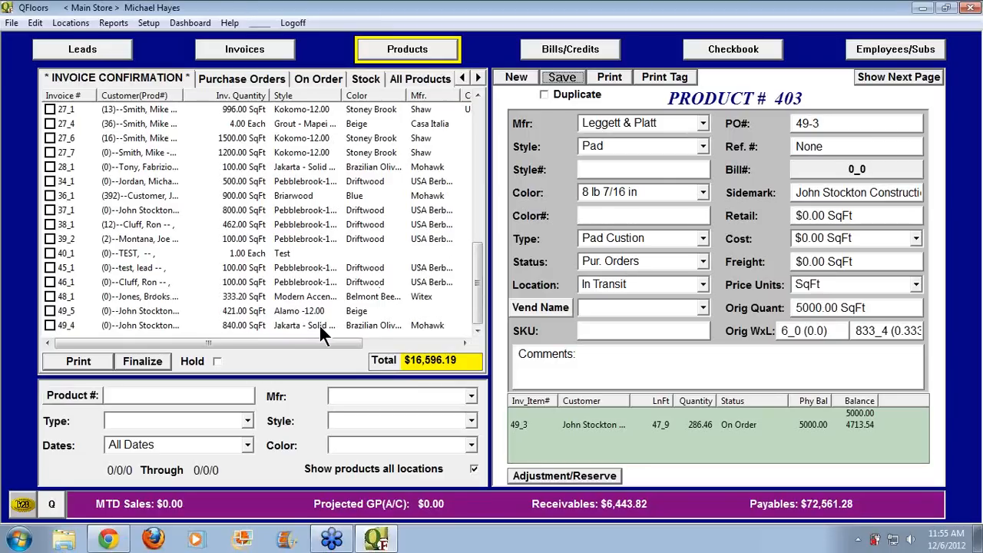
Confirm line 49_4, accept the 840 SqFt Jakarta wood PO as product 404, then clear the mark
left_click(49, 325)
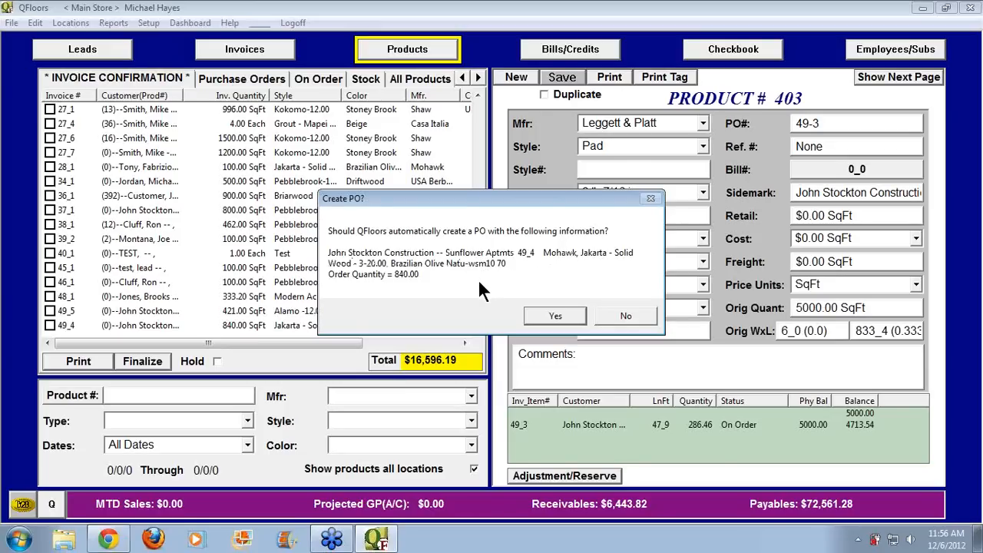
left_click(551, 314)
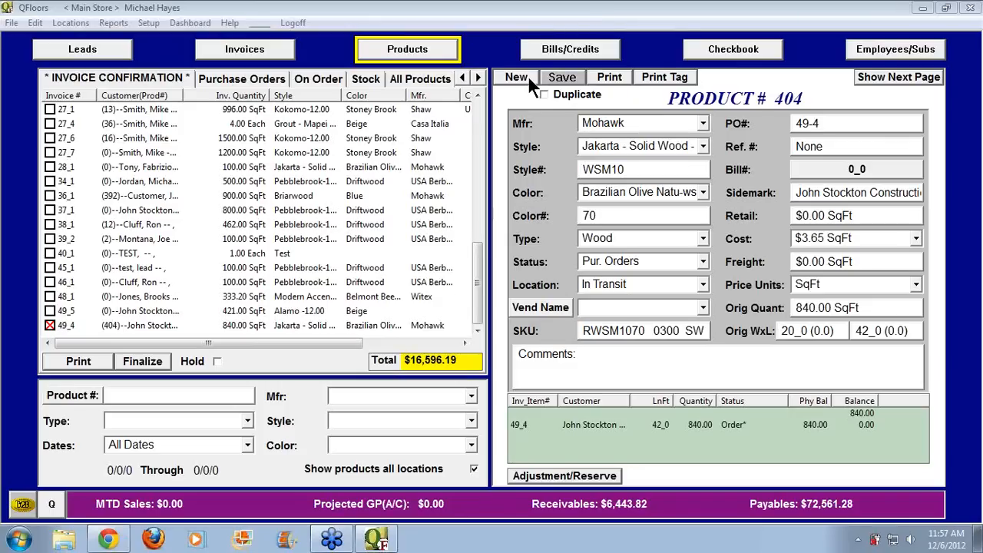
left_click(50, 324)
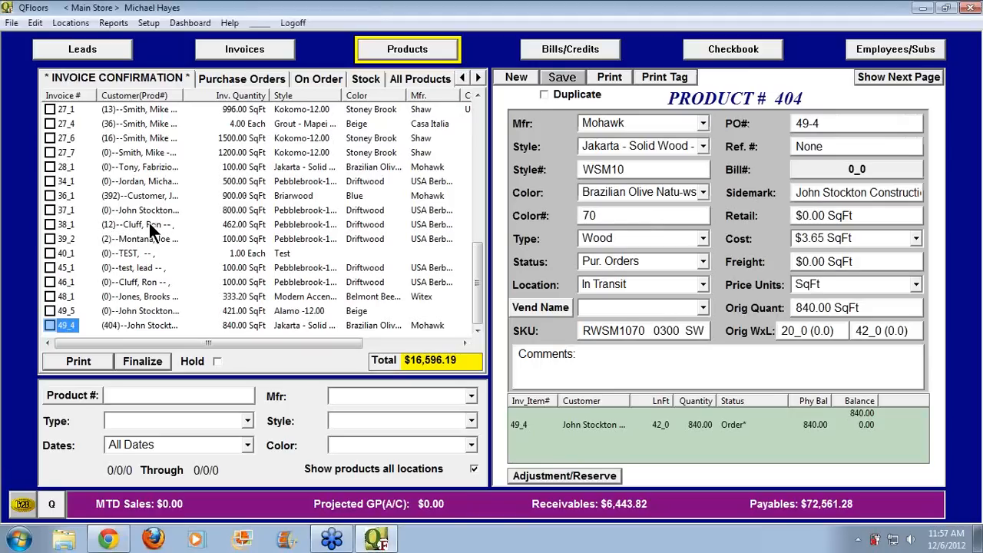
Choose stock roll 2_488292_MA for invoice line 38_1 instead of roll 12
left_click(315, 225)
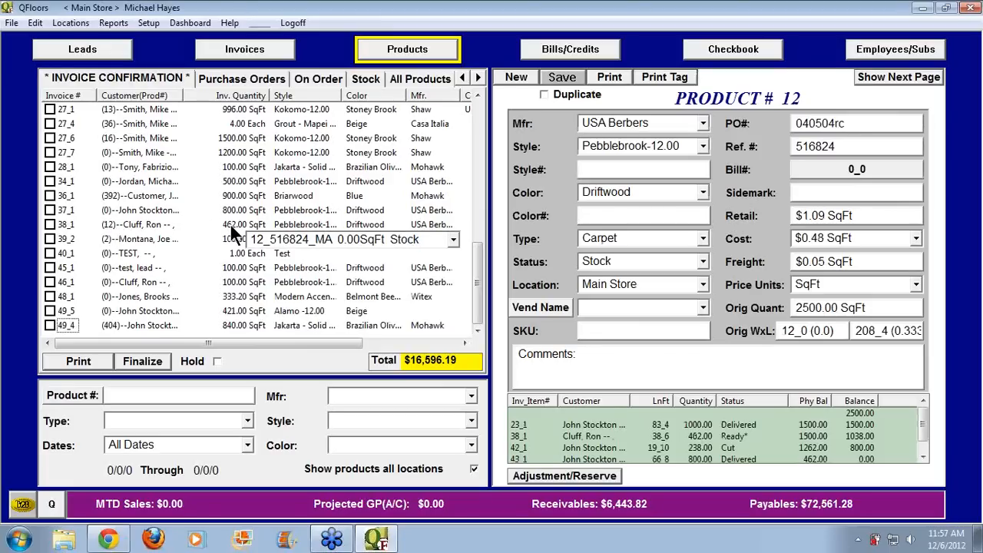
left_click(454, 239)
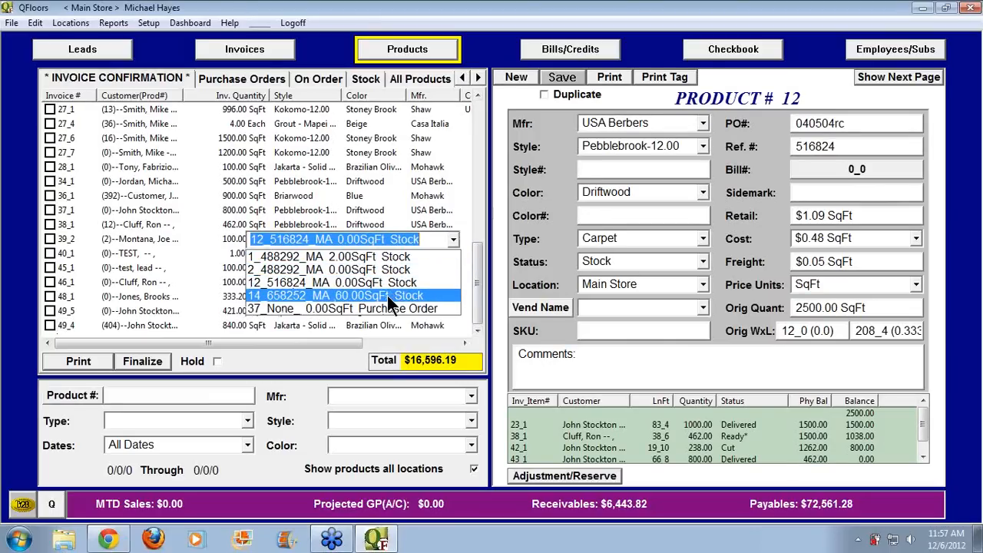
left_click(315, 270)
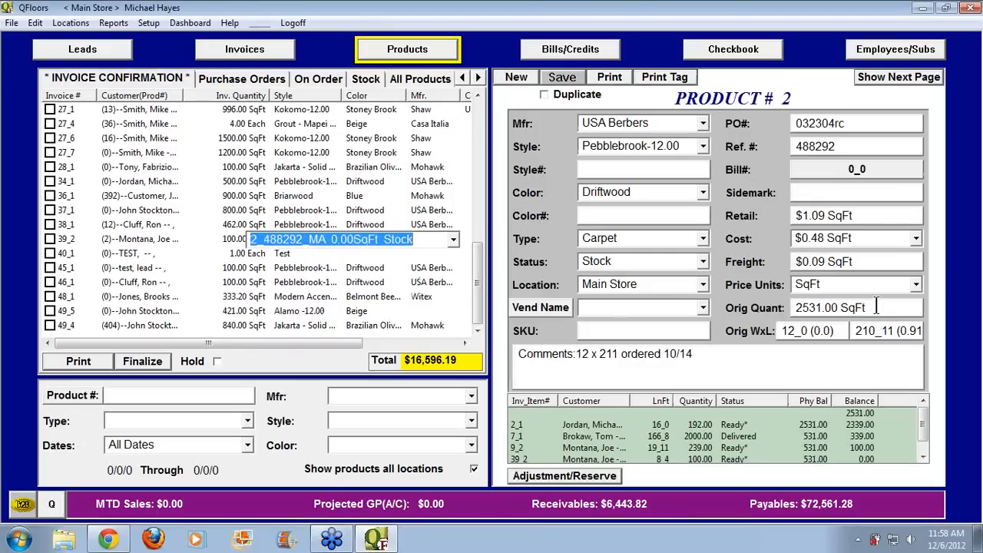
Set product 2's original quantity to 3500 SqFt and save
left_click_drag(876, 309, 774, 315)
type("5")
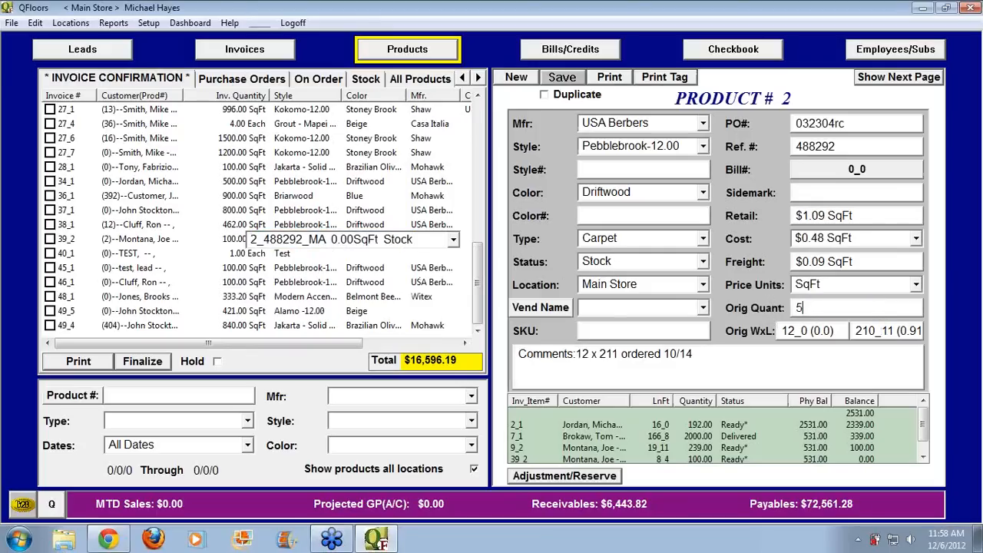
key("BackSpace")
type("3500")
key("Tab")
key("Tab")
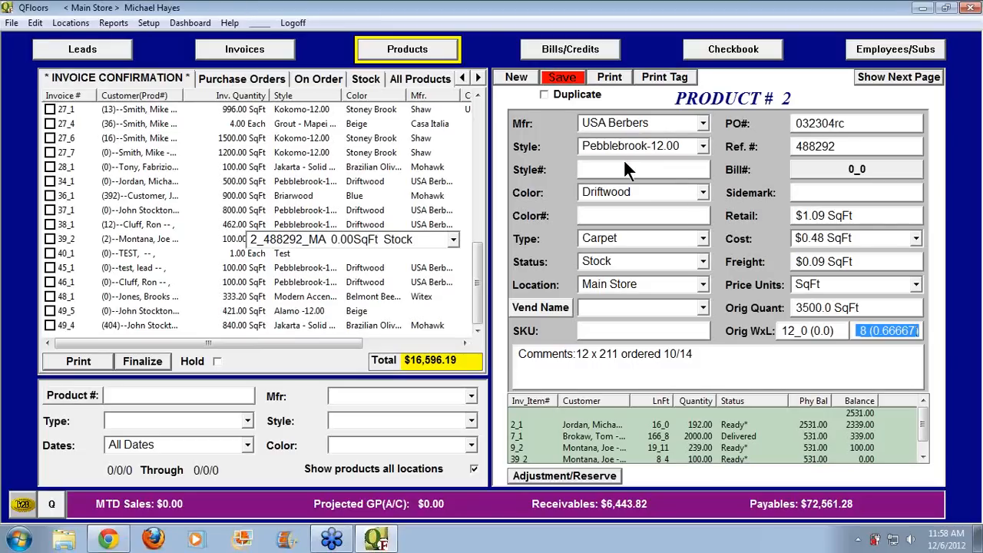
left_click(563, 77)
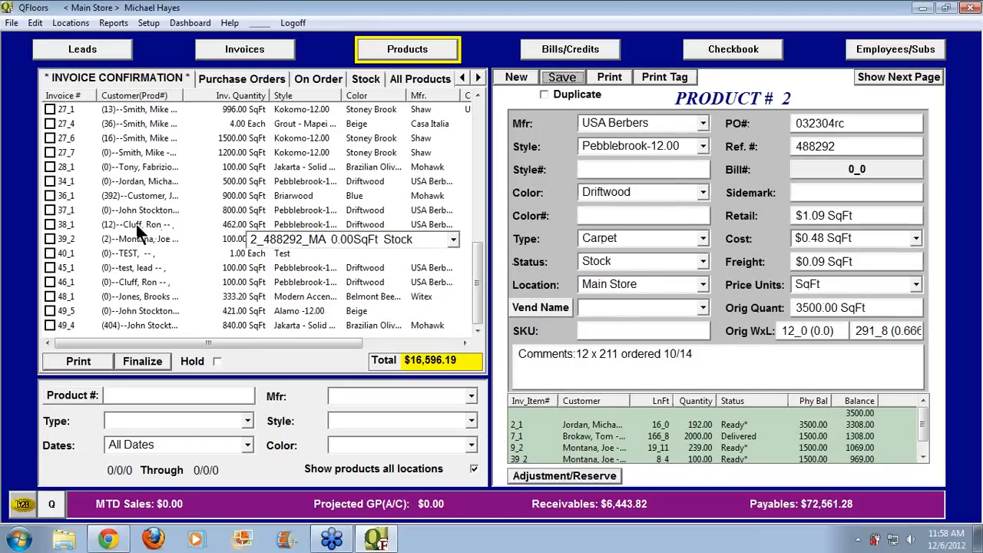
Reassign line 38_1 to stock roll 2_488292_MA with 969.00 SqFt and commit the change
left_click(108, 226)
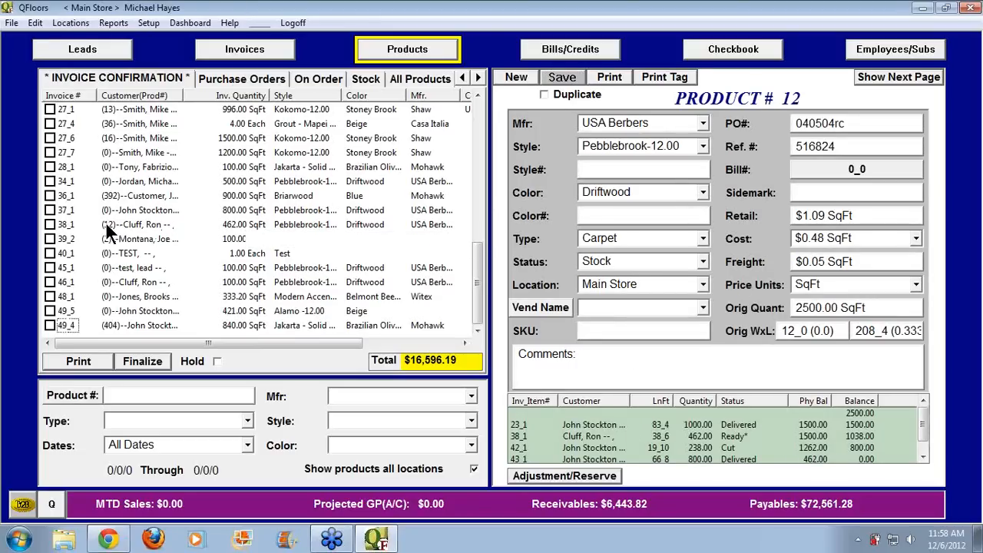
left_click(301, 224)
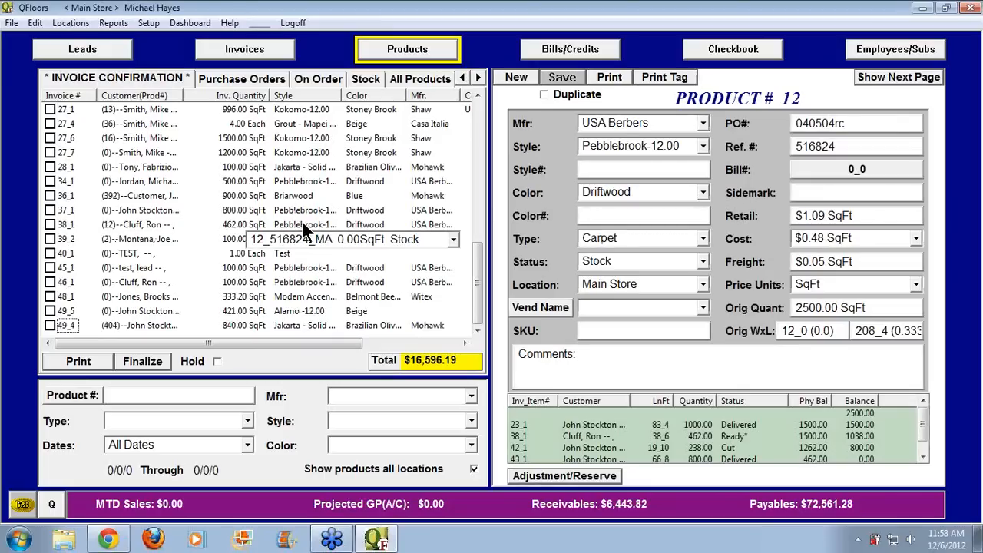
left_click(452, 241)
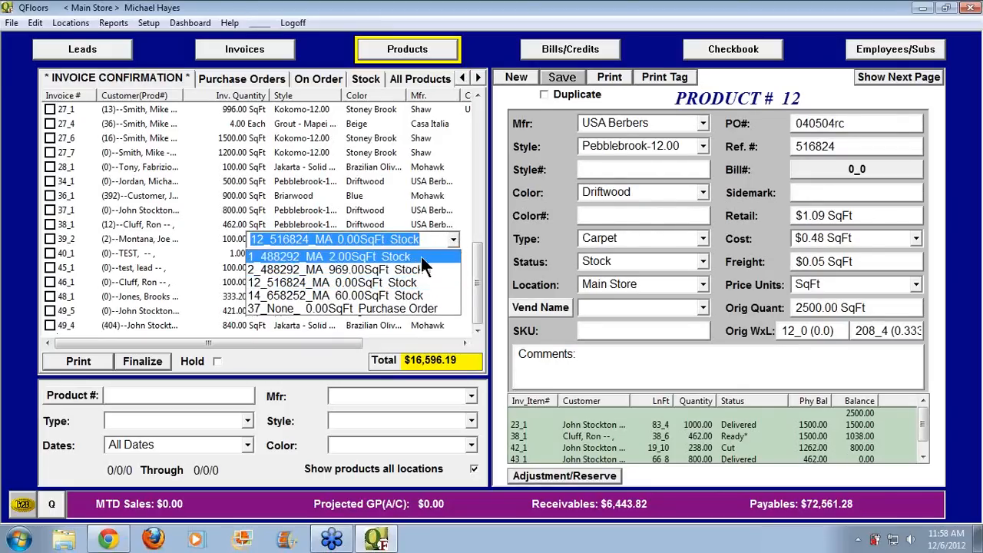
left_click(251, 269)
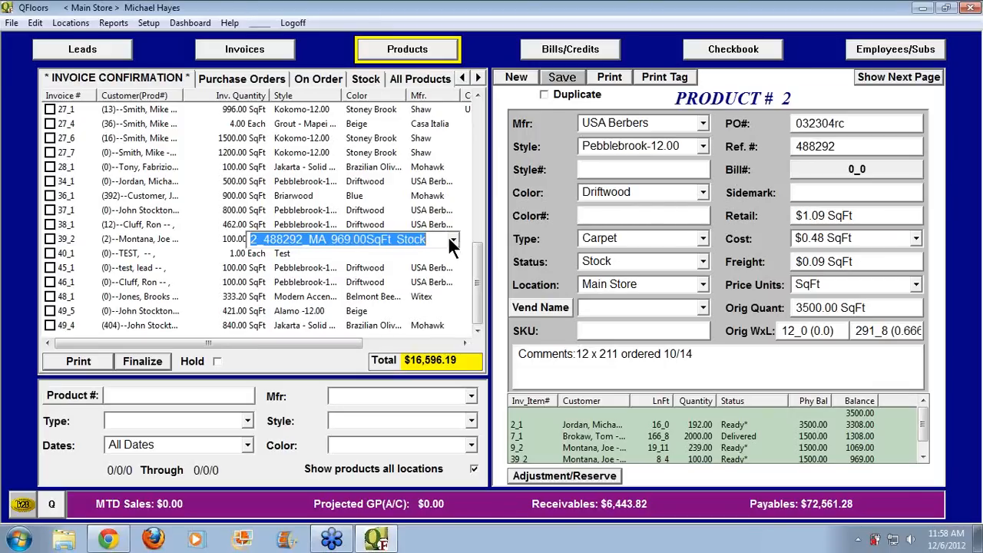
key("Return")
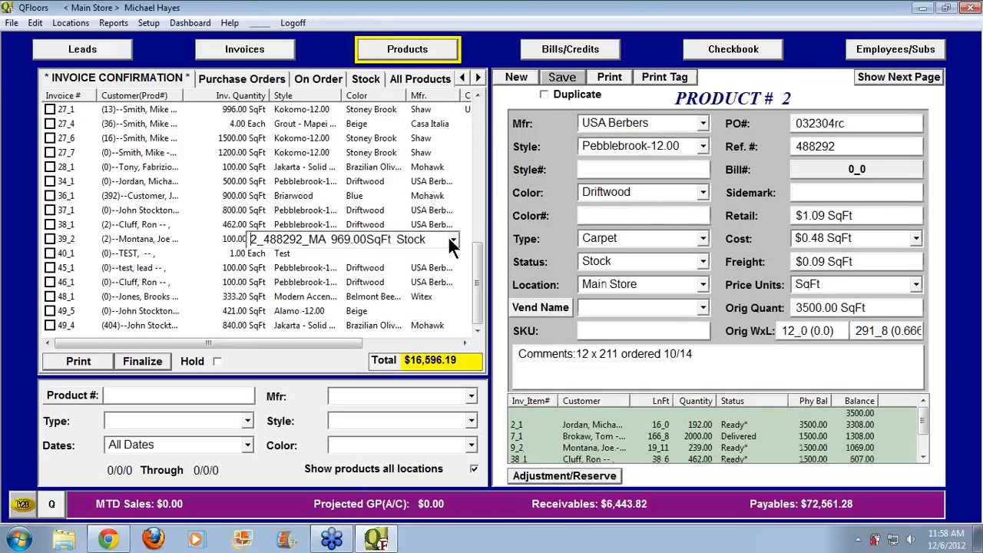
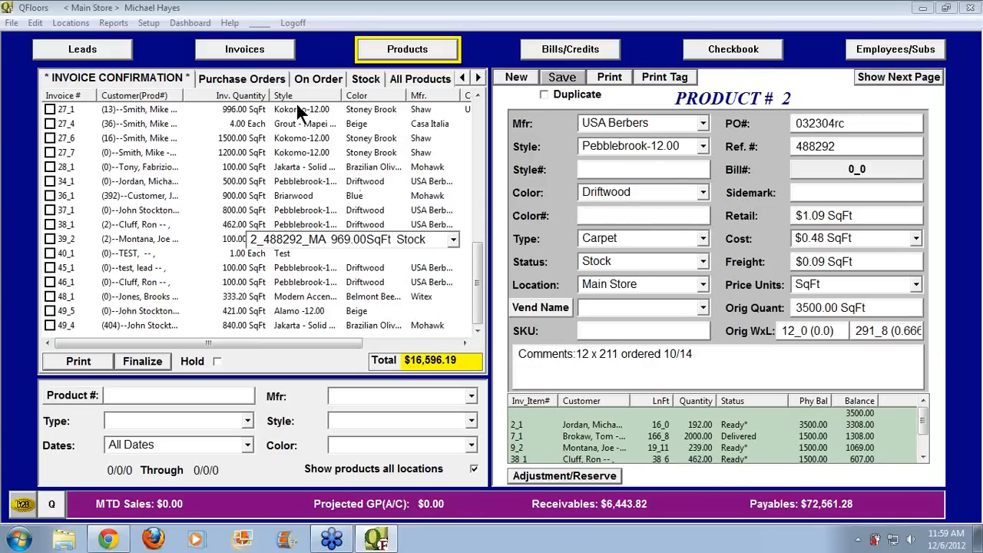
Switch the product list from invoice confirmations to the Purchase Orders list
left_click(261, 80)
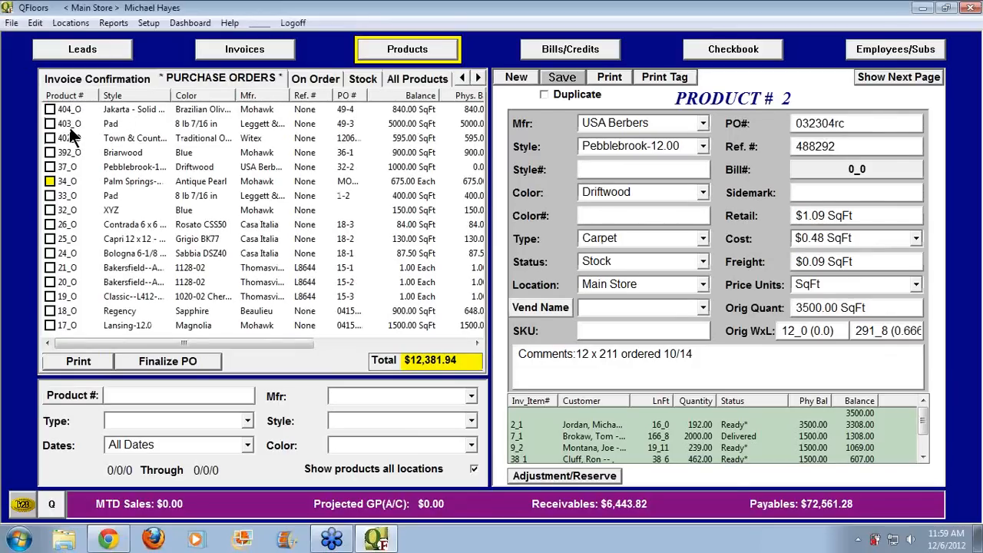
Open purchase-order product 403_O, replace its sidemark with 'stock', and save it
left_click(69, 125)
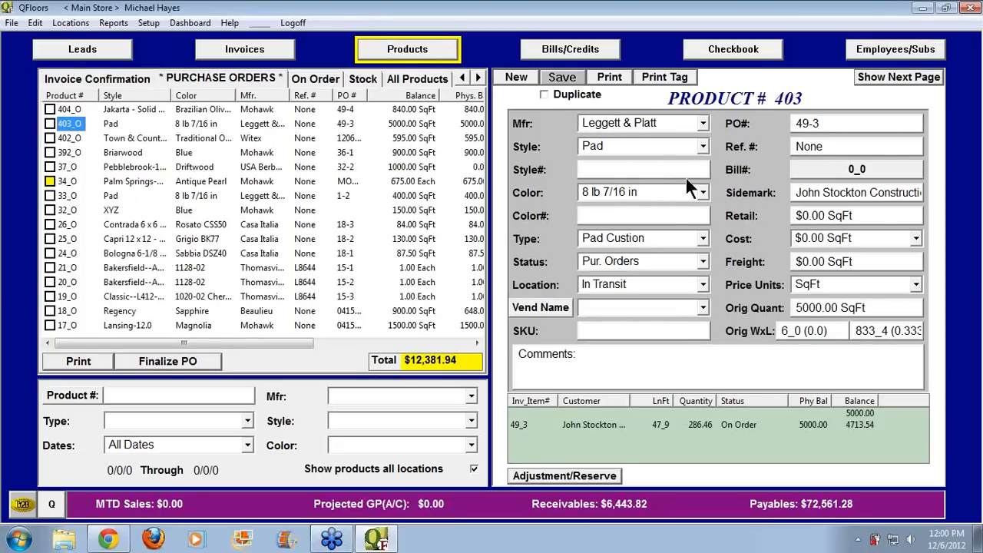
left_click_drag(793, 192, 935, 187)
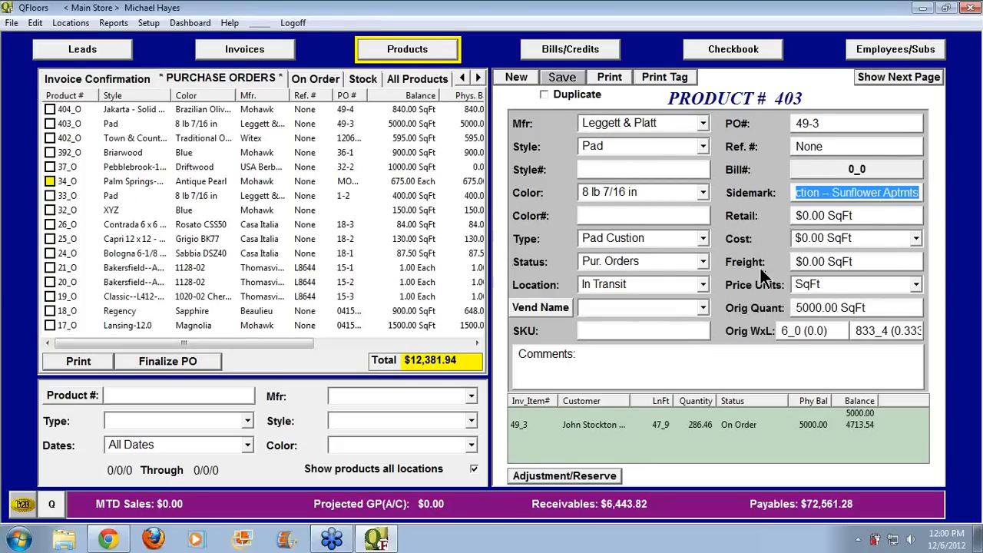
left_click_drag(869, 309, 782, 309)
left_click(832, 192)
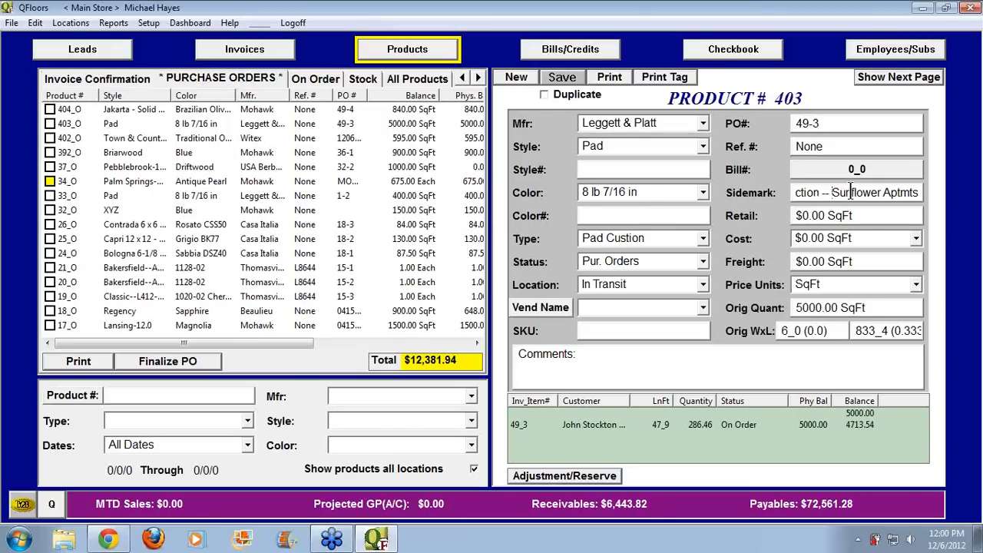
key("Home")
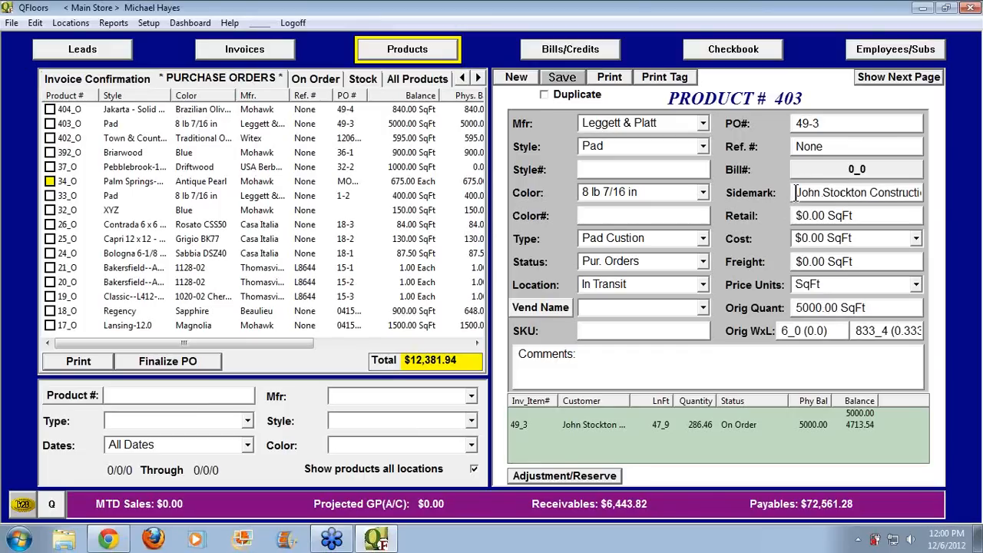
left_click_drag(796, 192, 981, 190)
type("stock")
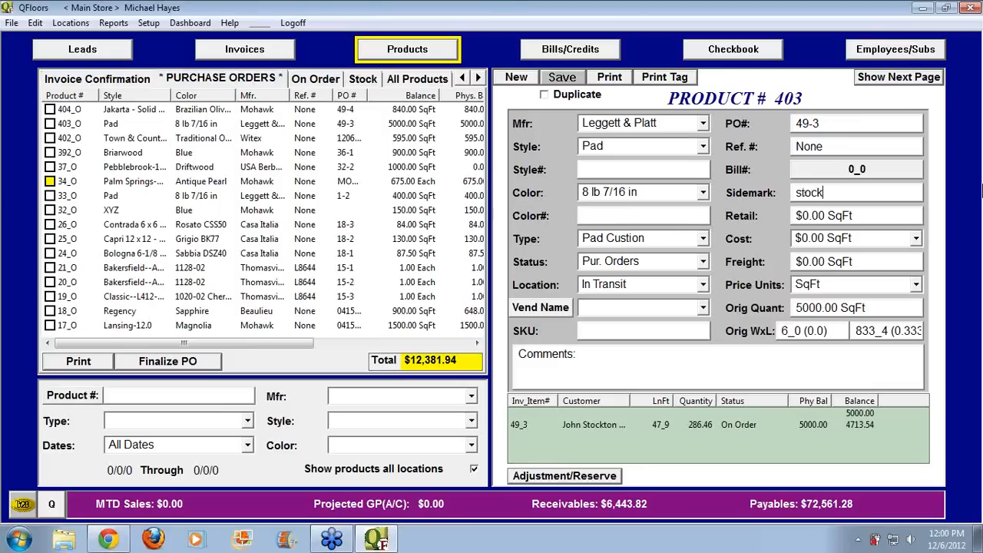
key("Tab")
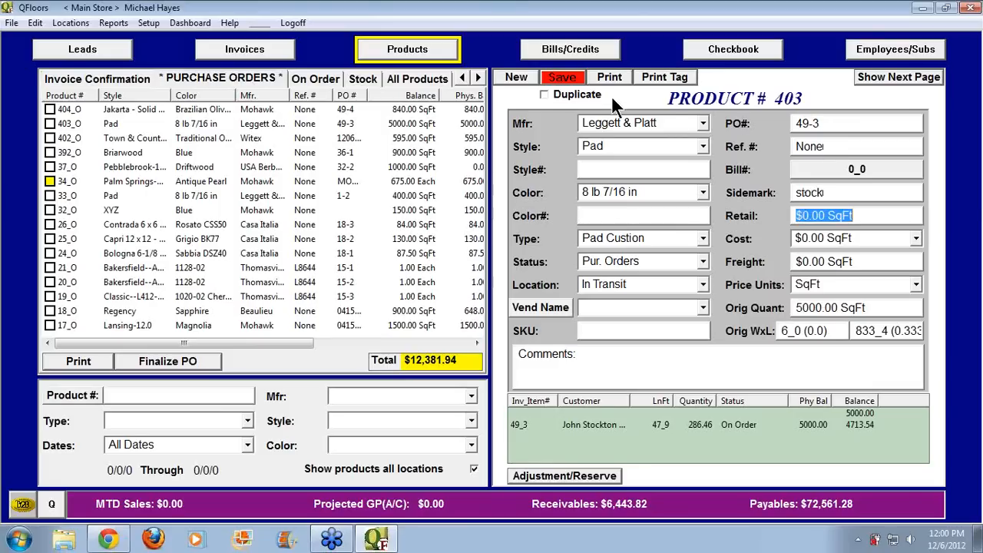
left_click(573, 81)
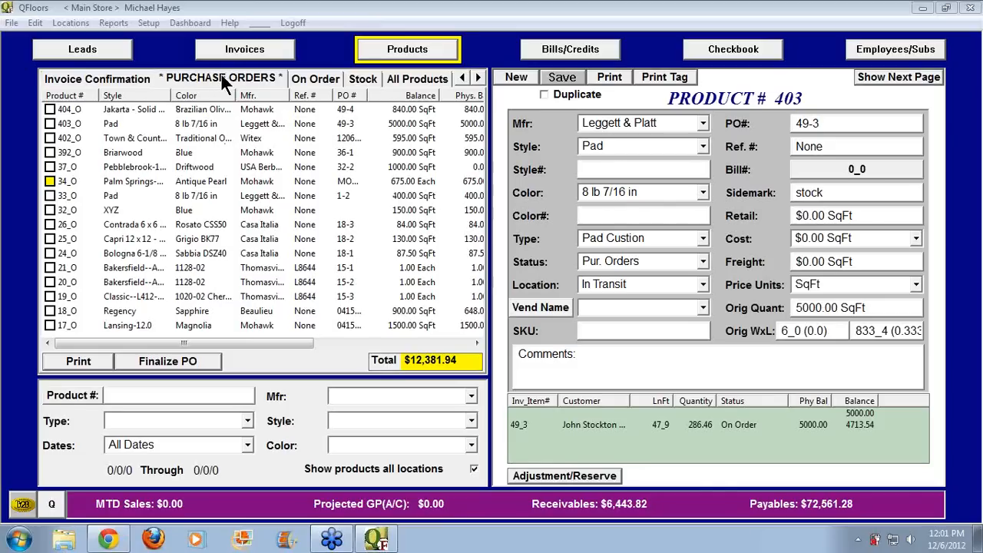
Back in invoice confirmations, tick line 49_4 to bring up product 404 on PO 49-4
left_click(108, 77)
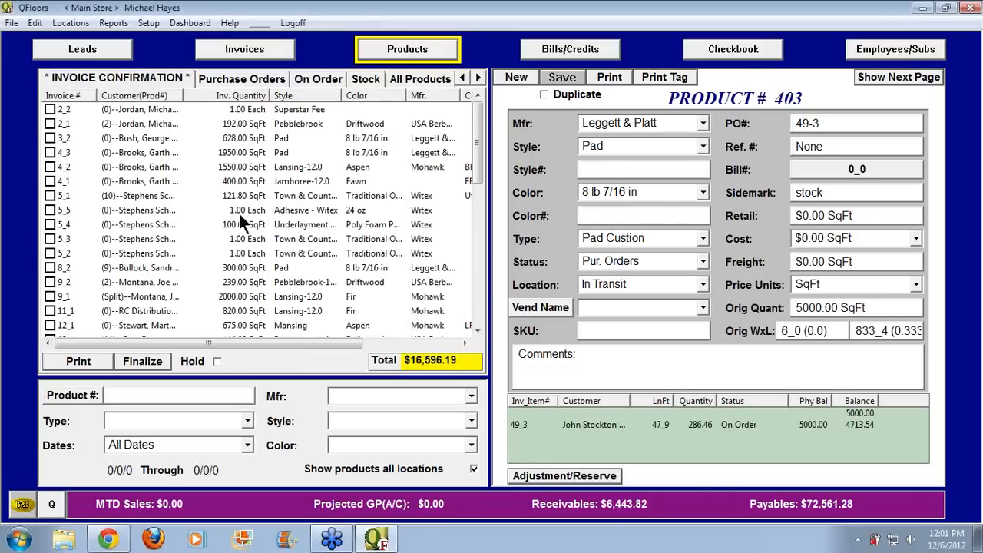
scroll(478, 178, "down", 8)
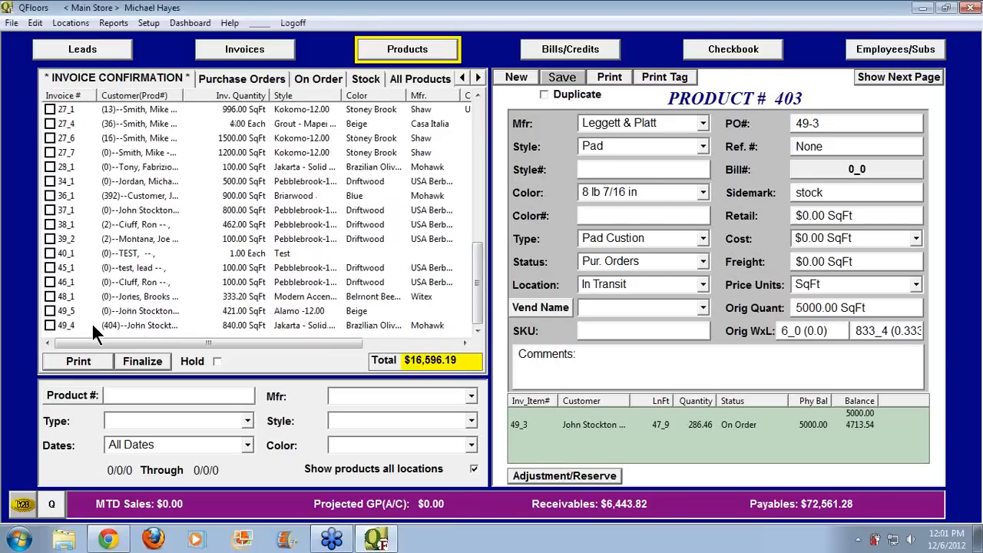
left_click(51, 324)
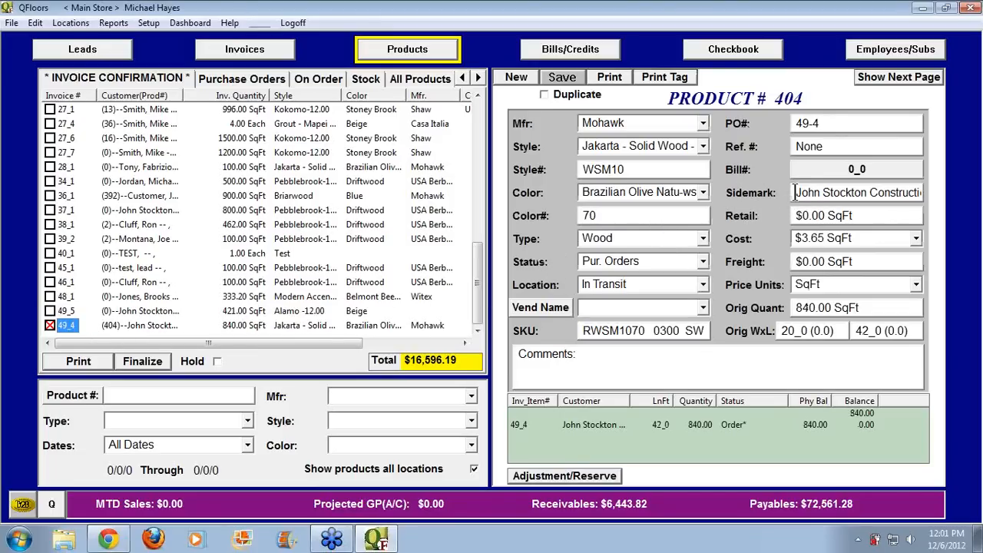
left_click_drag(794, 191, 917, 193)
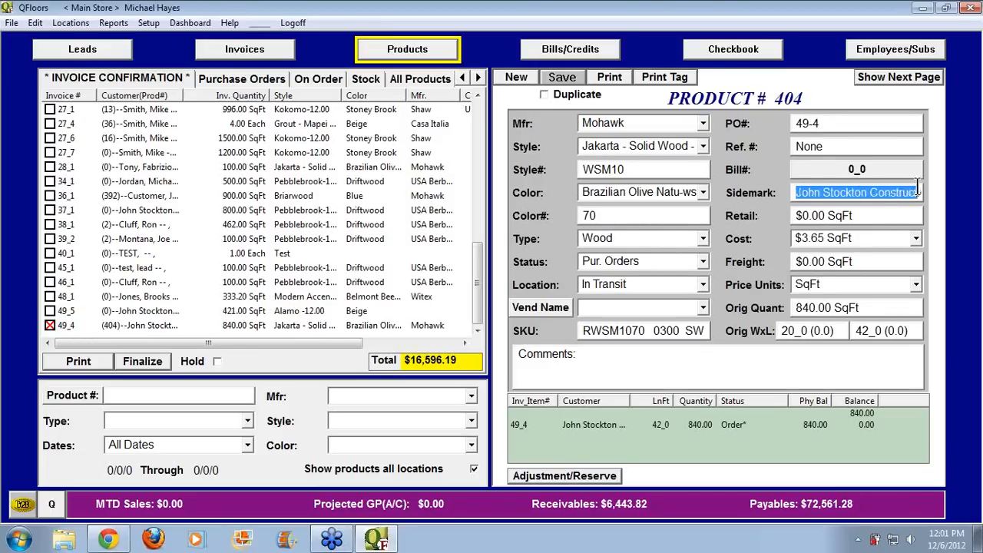
left_click(850, 123)
left_click_drag(851, 122, 785, 123)
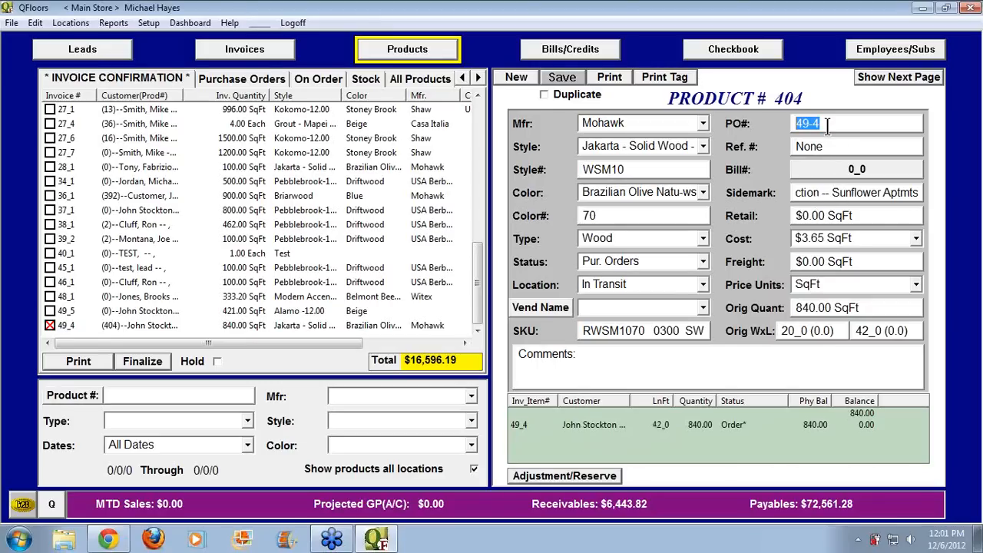
left_click_drag(809, 125, 788, 124)
left_click_drag(812, 124, 830, 124)
double_click(804, 123)
Tick invoice line 49_5, dismiss the missing-manufacturer notice, and choose William Bird as manufacturer
left_click(50, 311)
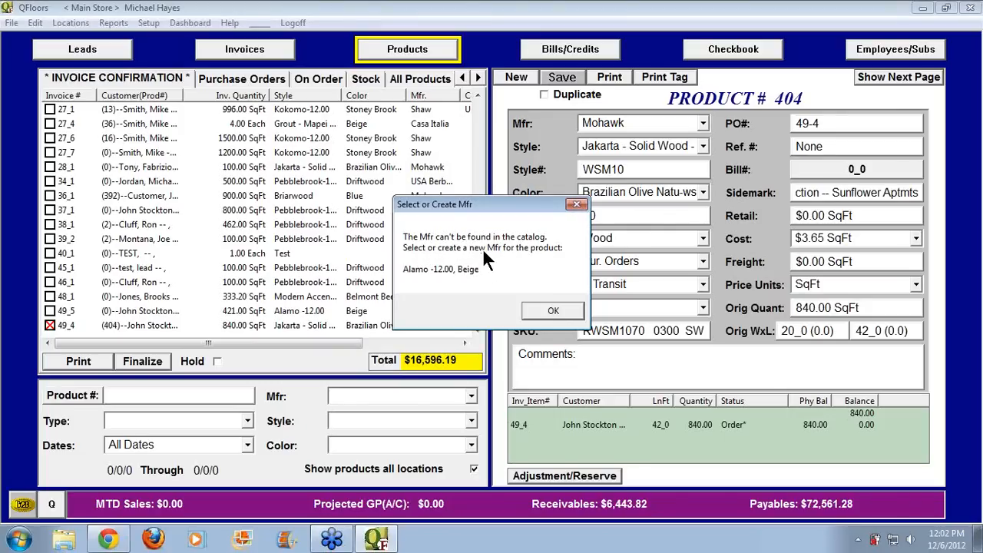
left_click(553, 311)
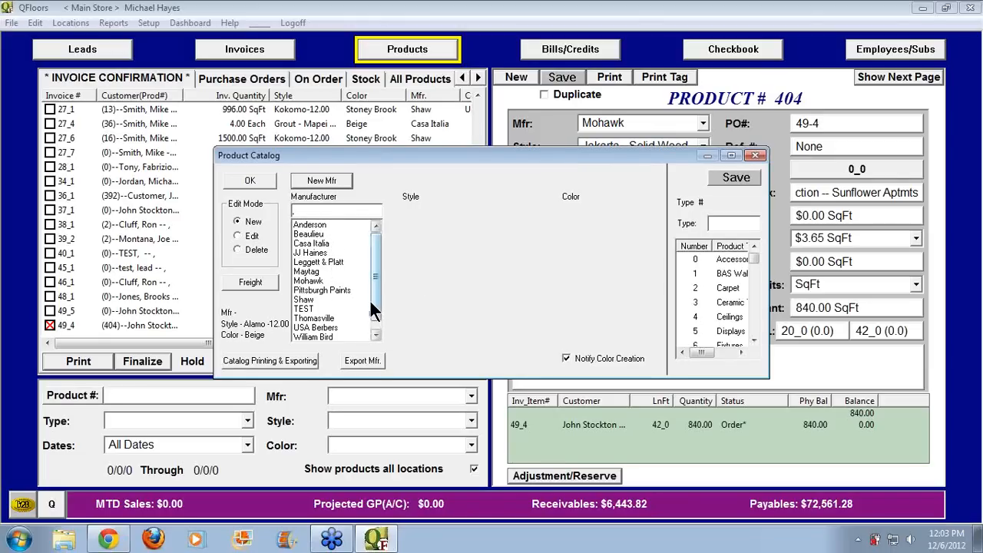
left_click_drag(374, 313, 374, 330)
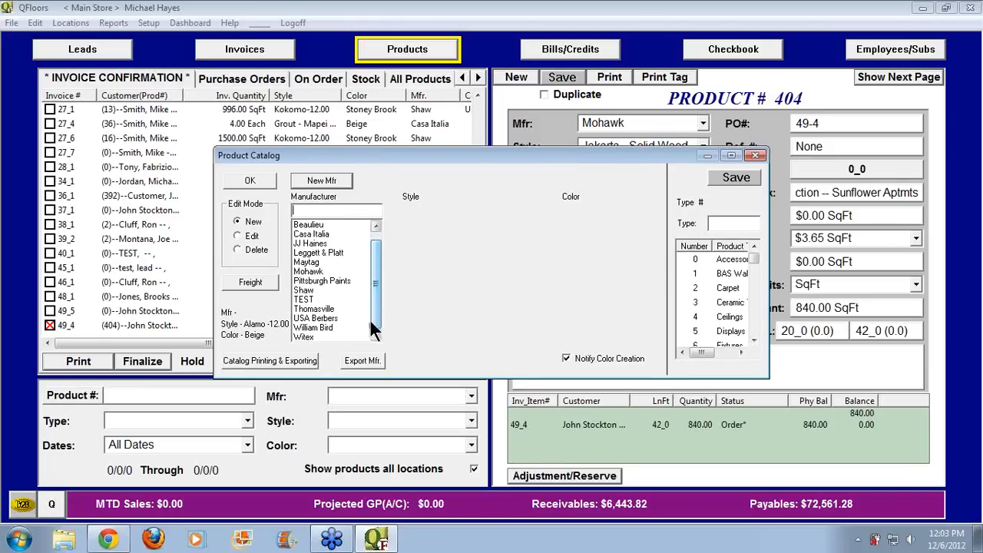
left_click(325, 324)
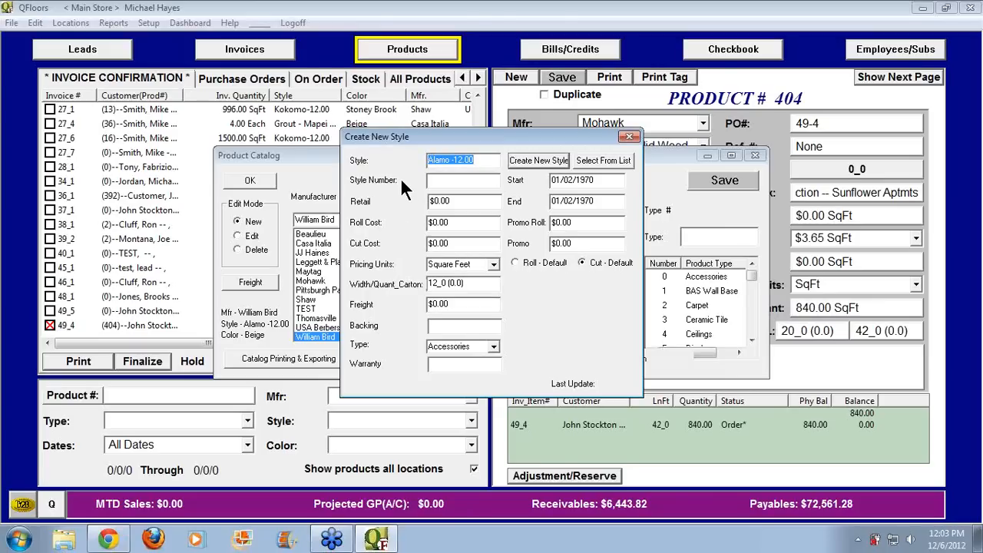
Name the style Alamo II -12.00 with style number 5866, roll cost 1.99 and cut cost 2.29
left_click(448, 160)
type("II")
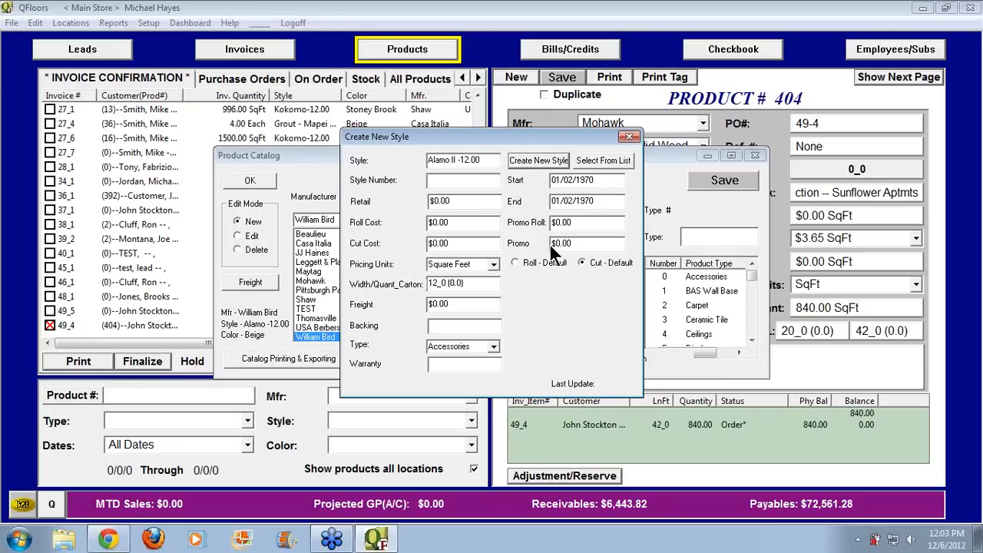
type("588")
type("8")
key("Tab")
key("Tab")
left_click(448, 222)
left_click_drag(448, 222, 410, 220)
type("1099")
key("BackSpace")
key("BackSpace")
key("BackSpace")
type(".99")
key("Tab")
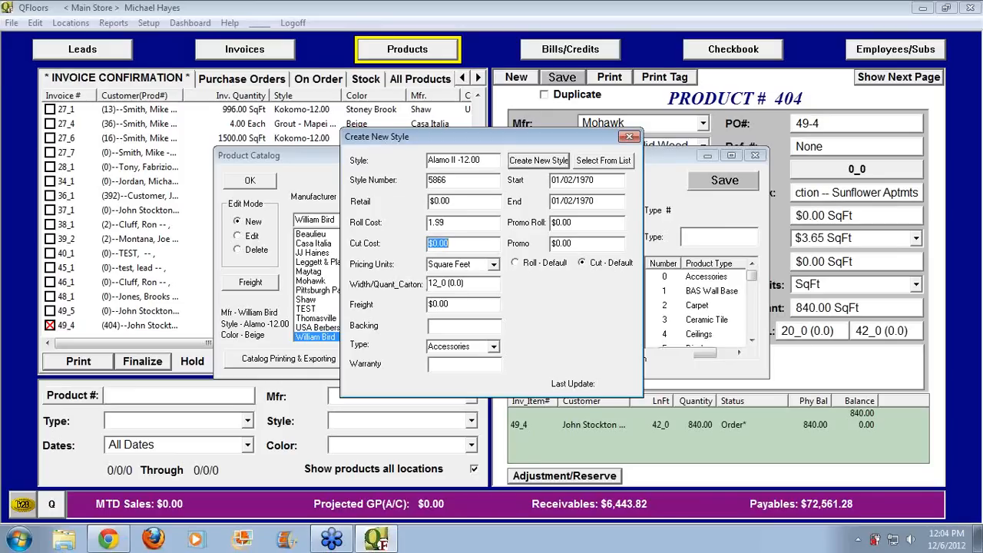
type("2.29")
key("Tab")
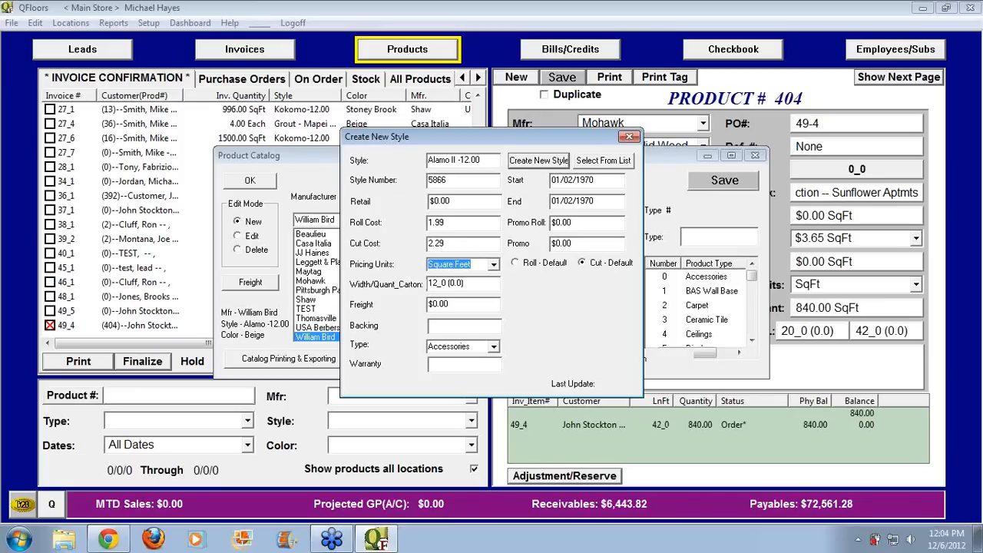
key("Tab")
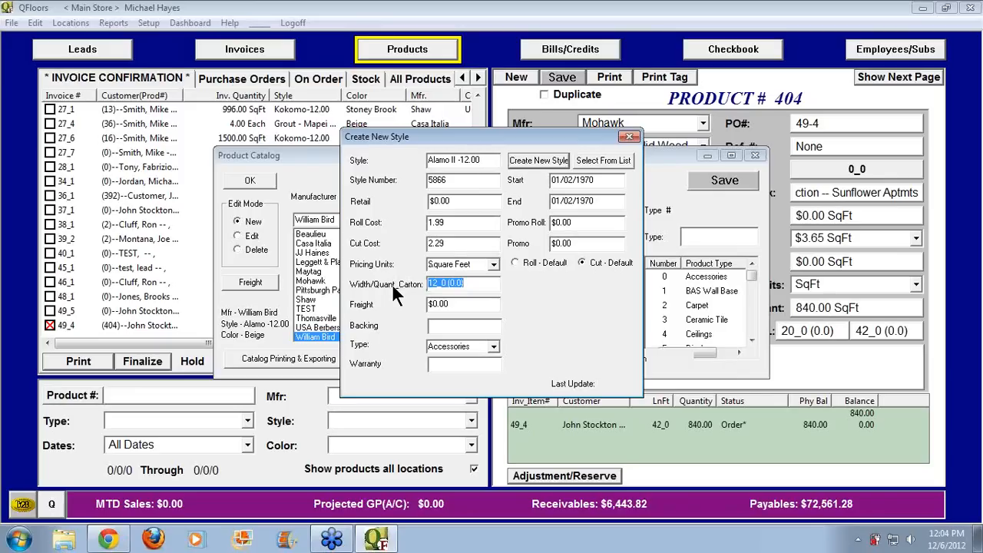
Set freight to .10 and product type Carpet, then create the Alamo II style
left_click_drag(459, 159, 477, 159)
mouse_move(471, 283)
left_mouse_down()
mouse_move(421, 278)
mouse_move(466, 285)
left_mouse_up()
left_click(432, 304)
type(".10")
left_click(468, 346)
type("Carpet")
key("Tab")
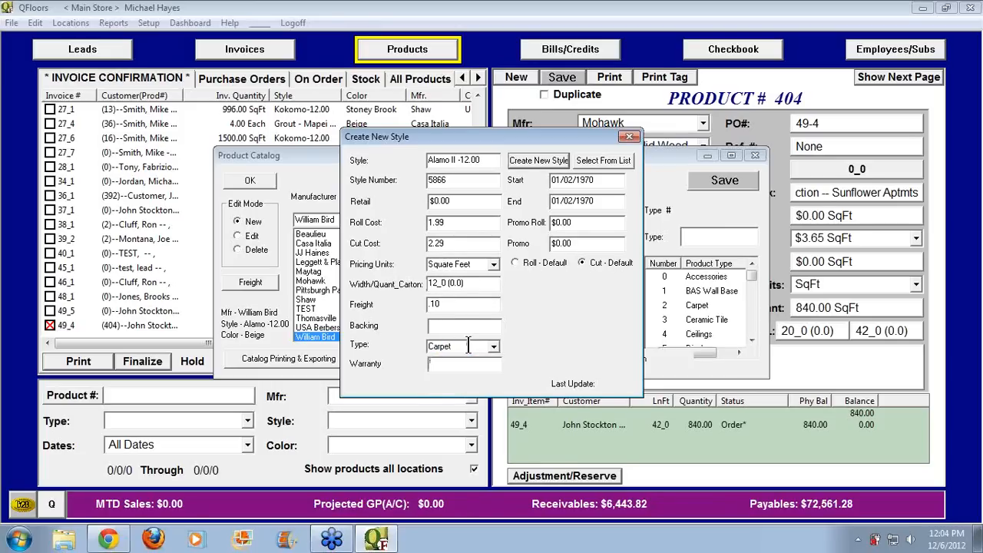
left_click(529, 159)
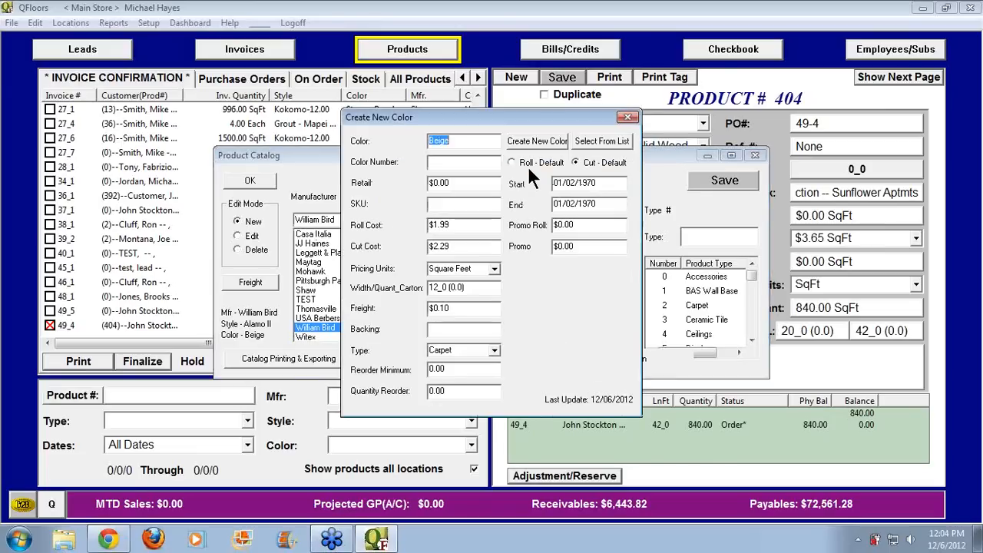
Give the Beige colour number 04 and create it for Alamo II
left_click(456, 141)
left_click(437, 162)
type("04")
left_click_drag(496, 117, 777, 133)
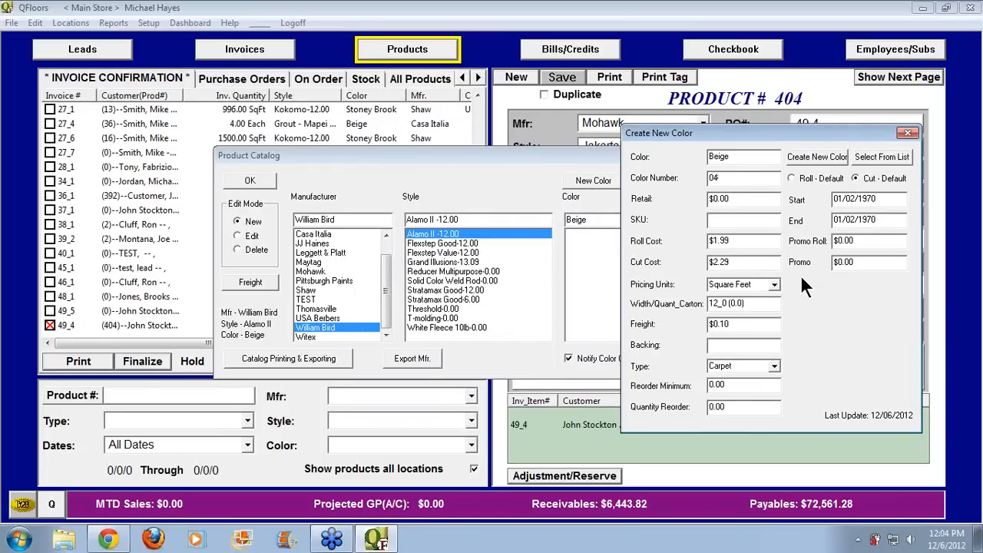
left_click(814, 159)
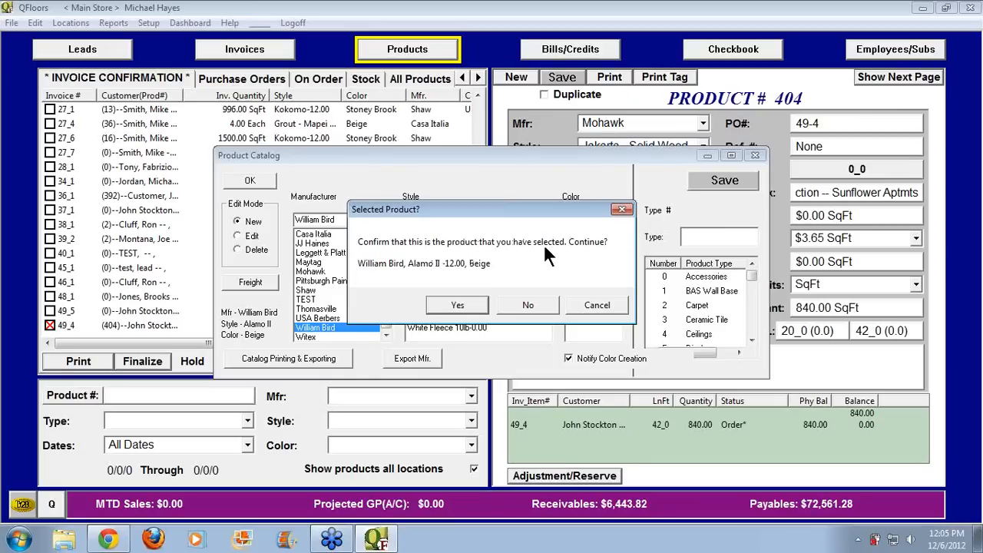
Confirm the William Bird Alamo II Beige product, create PO 49-5, finalize the checked lines, then show purchase orders
left_click(456, 304)
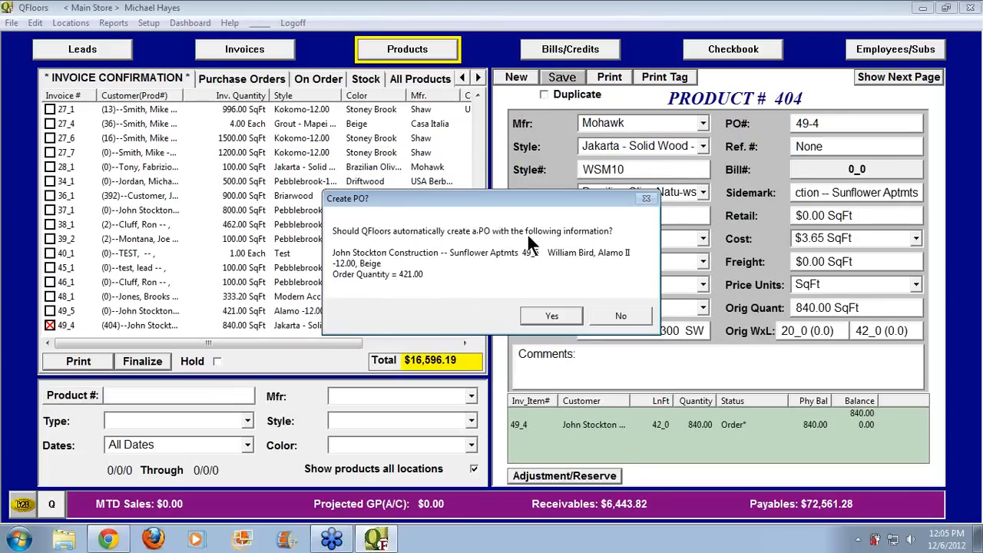
left_click(549, 316)
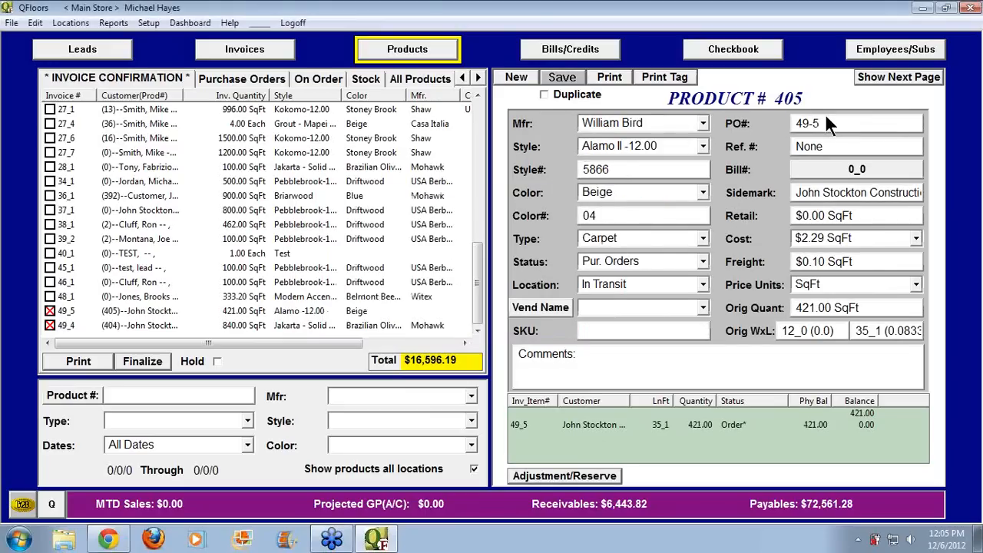
left_click_drag(825, 123, 785, 126)
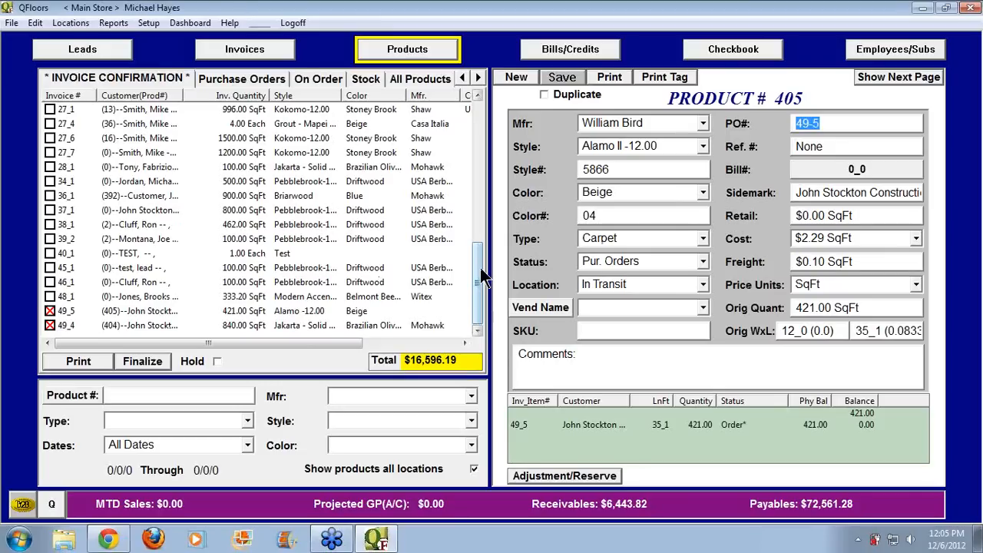
left_click(147, 359)
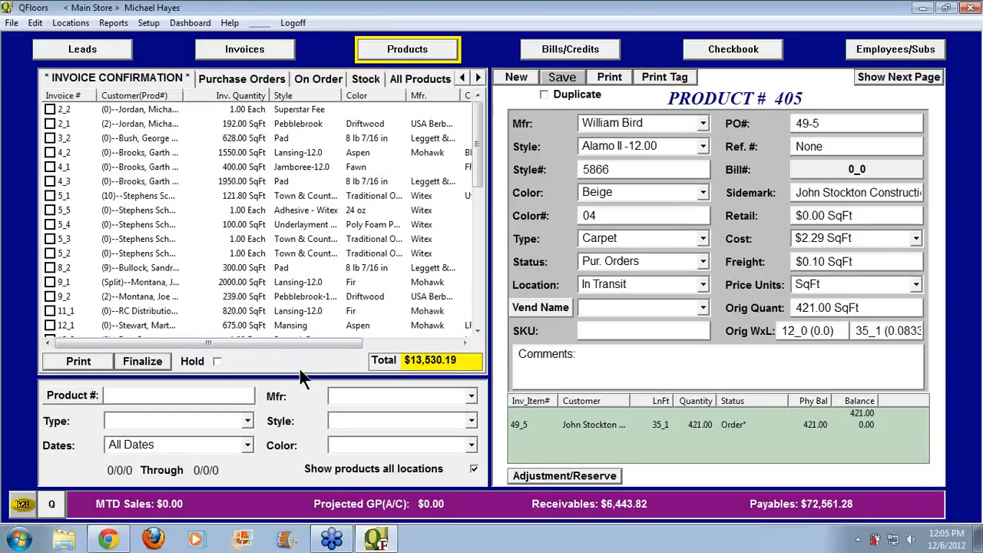
left_click(249, 82)
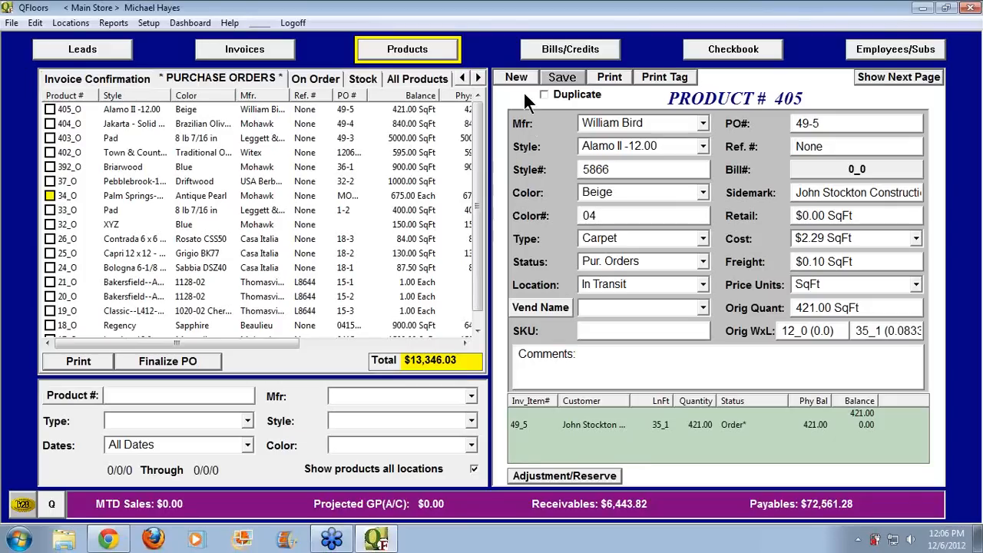
Filter the purchase orders by manufacturer Mohawk using 'Moh' in the Mfr box
left_click(620, 261)
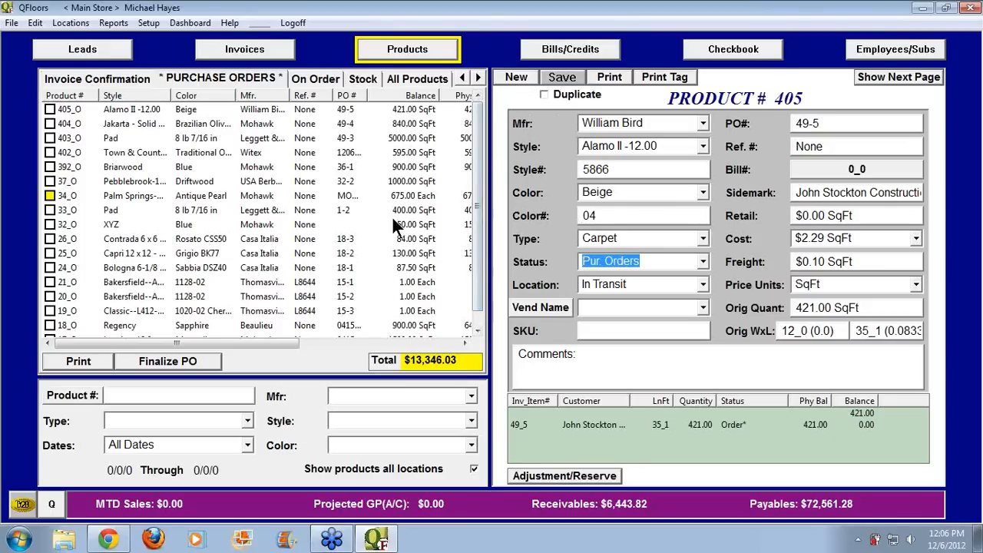
left_click(206, 77)
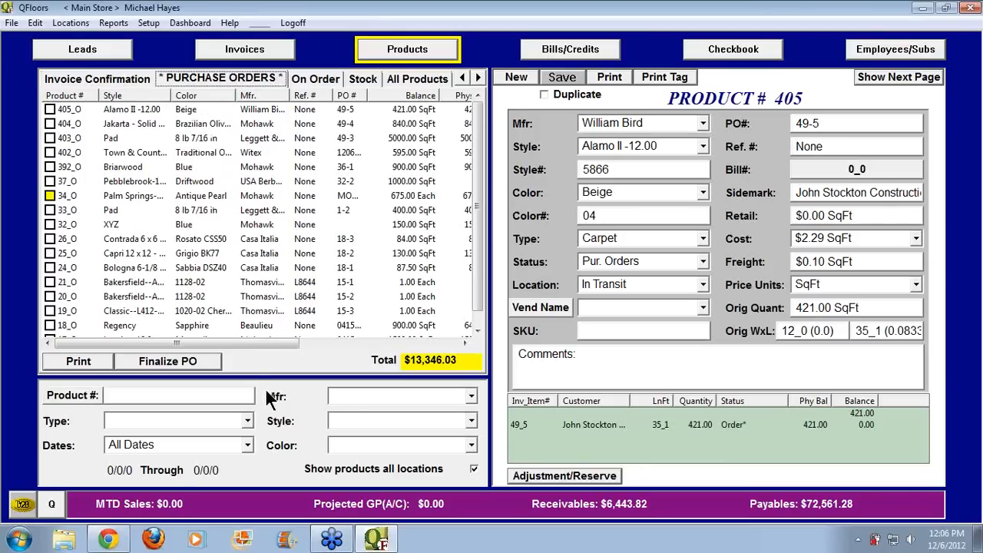
left_click(348, 394)
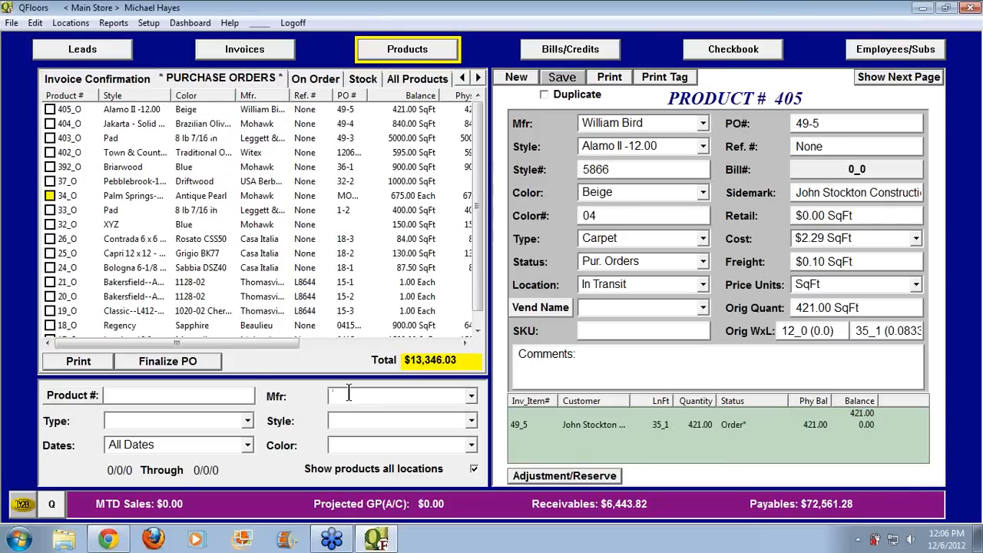
type("Mohawk")
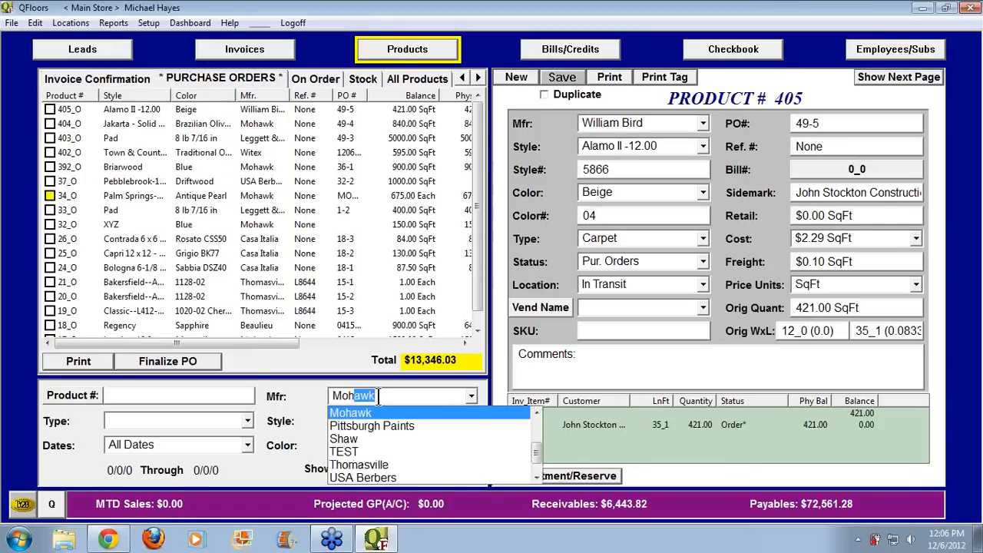
key("Return")
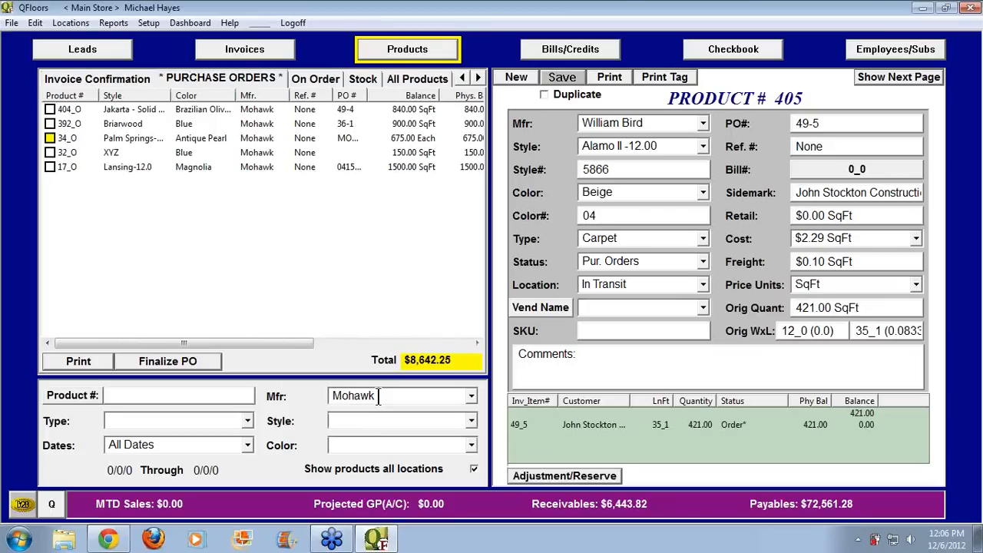
Clear the Mohawk filter, sort by Product # descending, and widen the Mfr. column
left_click_drag(374, 396, 306, 387)
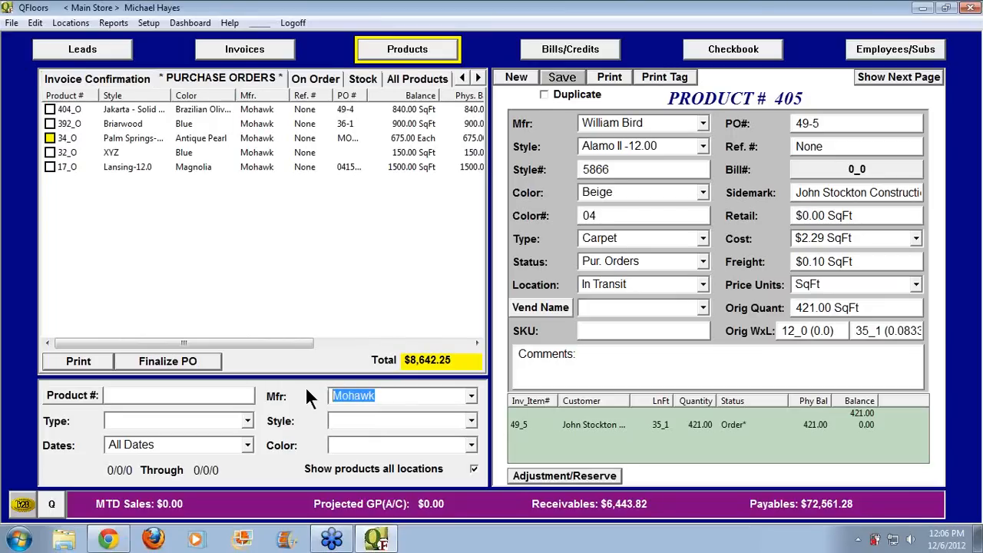
key("BackSpace")
key("Return")
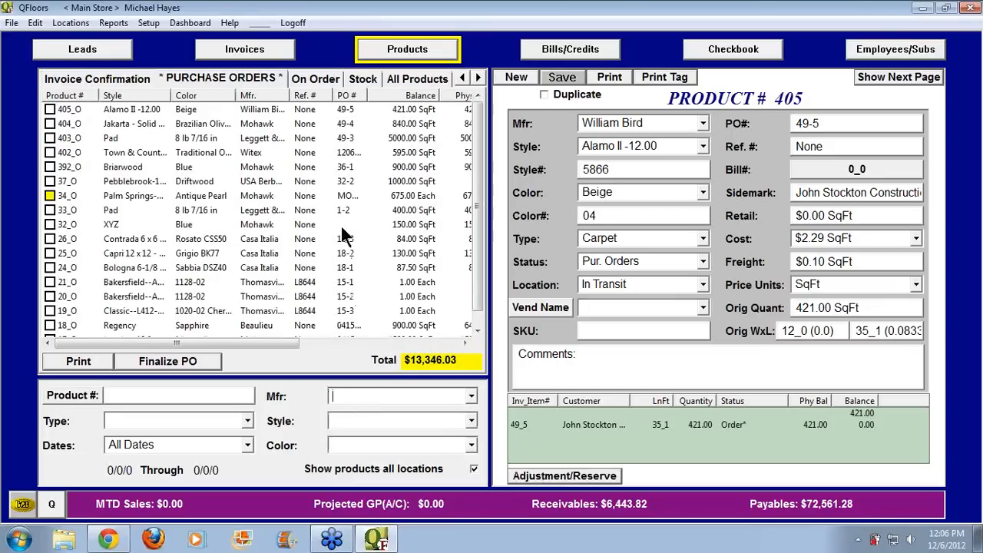
left_click(351, 94)
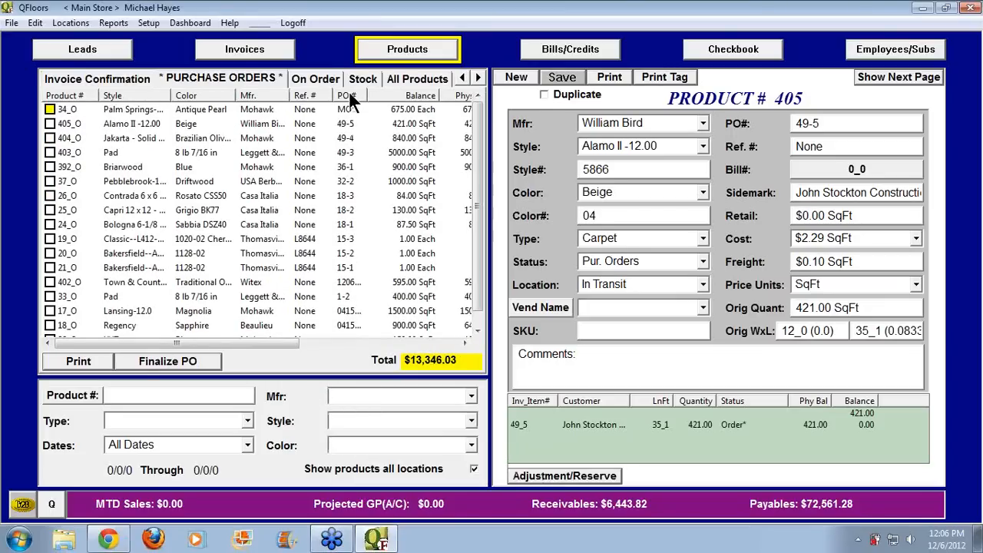
left_click(350, 93)
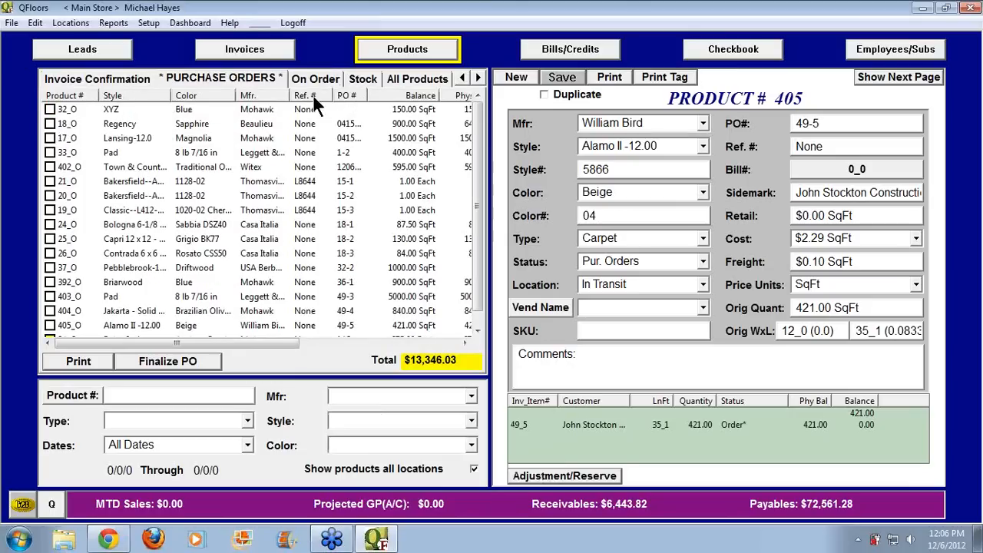
left_click(78, 93)
left_click(82, 92)
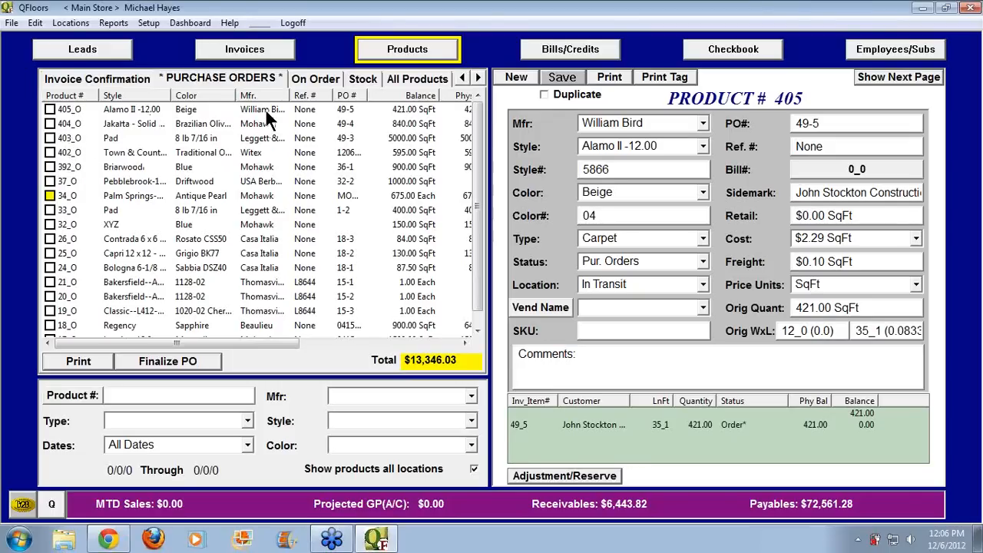
left_click_drag(285, 95, 296, 97)
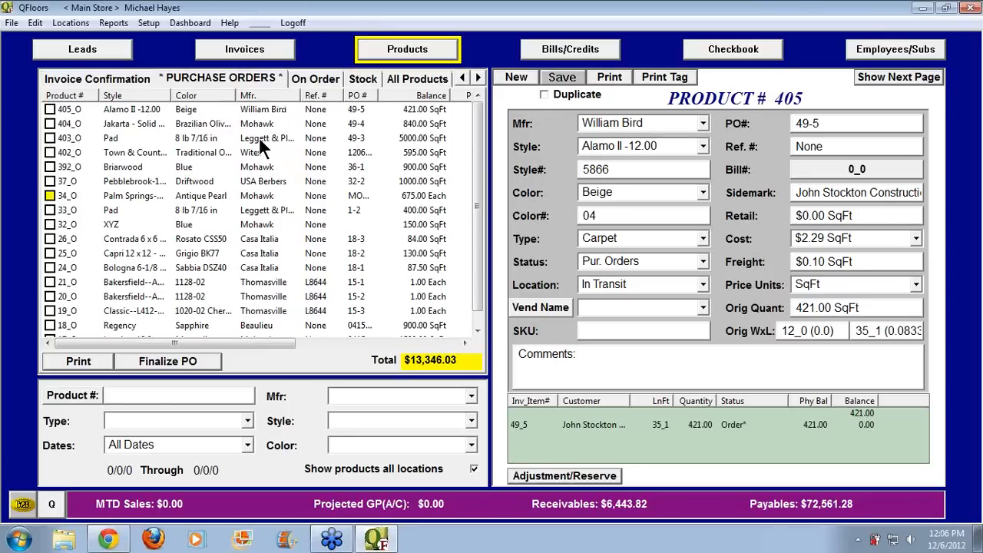
Check products 403_O and 33_O and finalize PO 49-3, entering its reference number
left_click(50, 139)
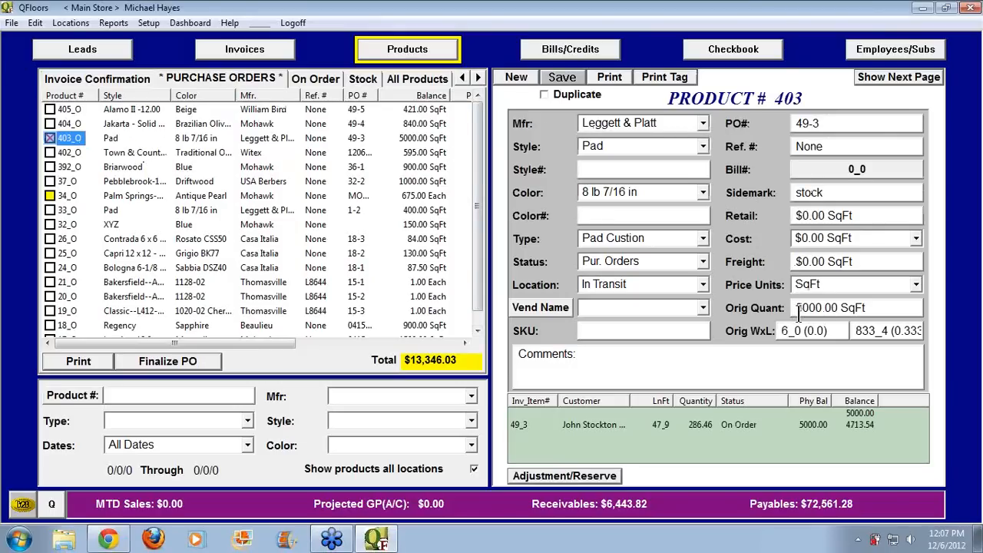
left_click(865, 307)
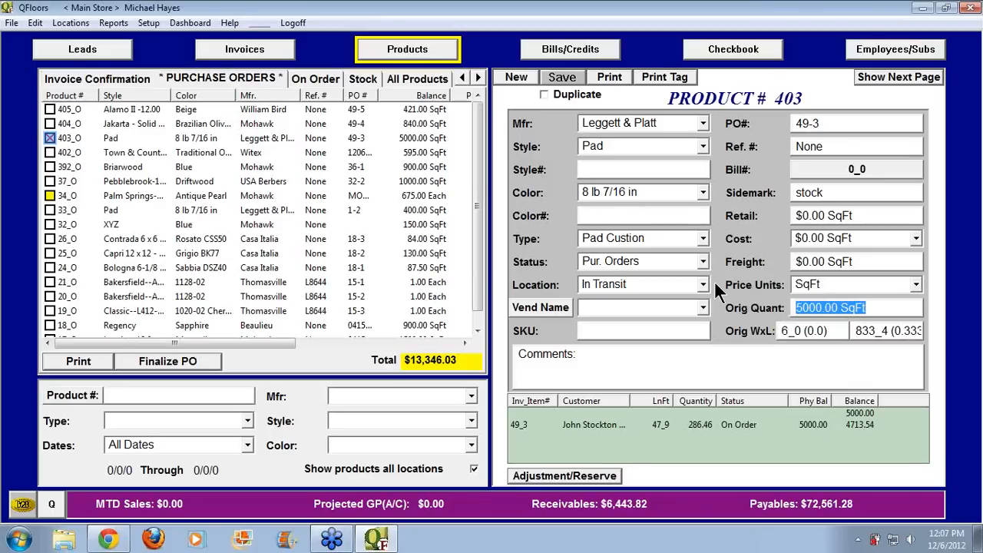
left_click_drag(809, 123, 795, 129)
left_click_drag(825, 192, 779, 188)
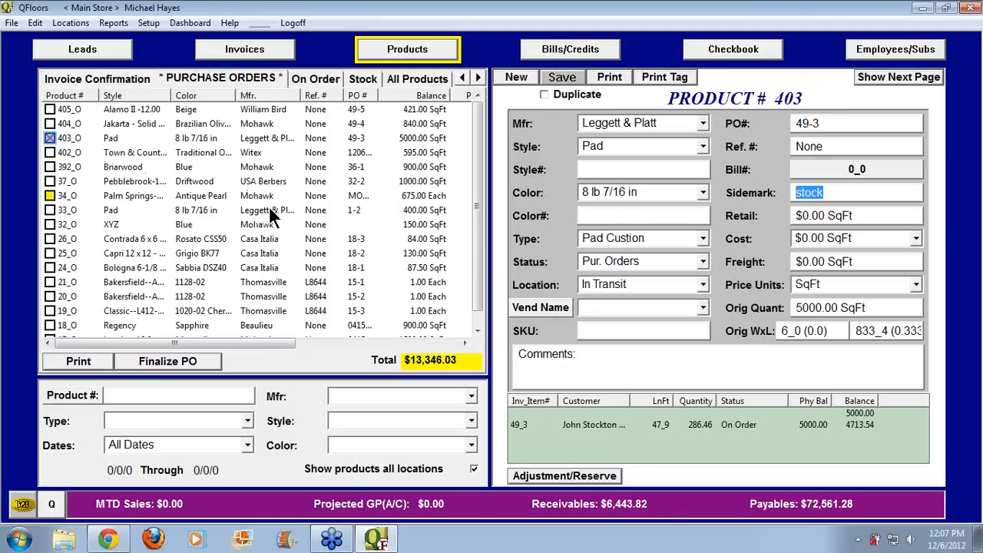
left_click(50, 210)
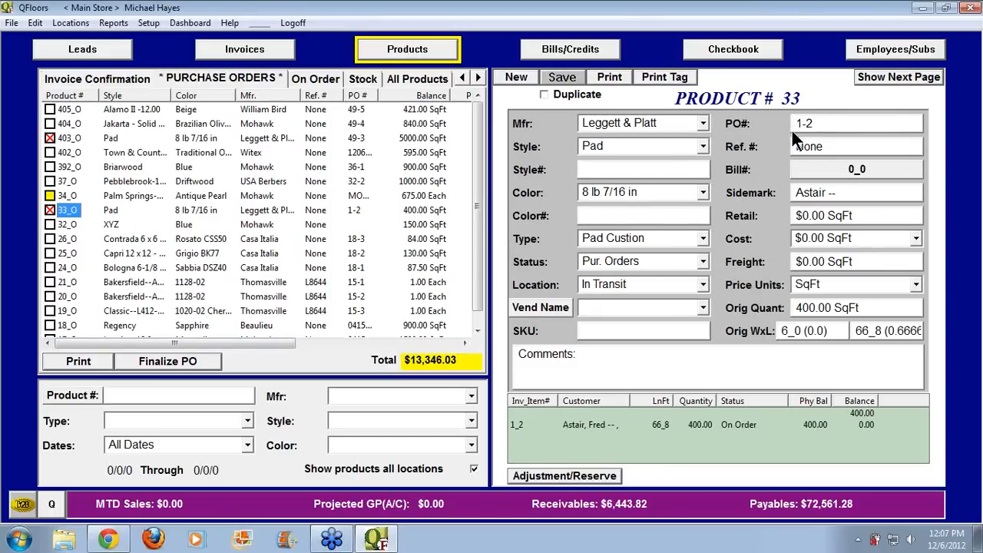
left_click(190, 357)
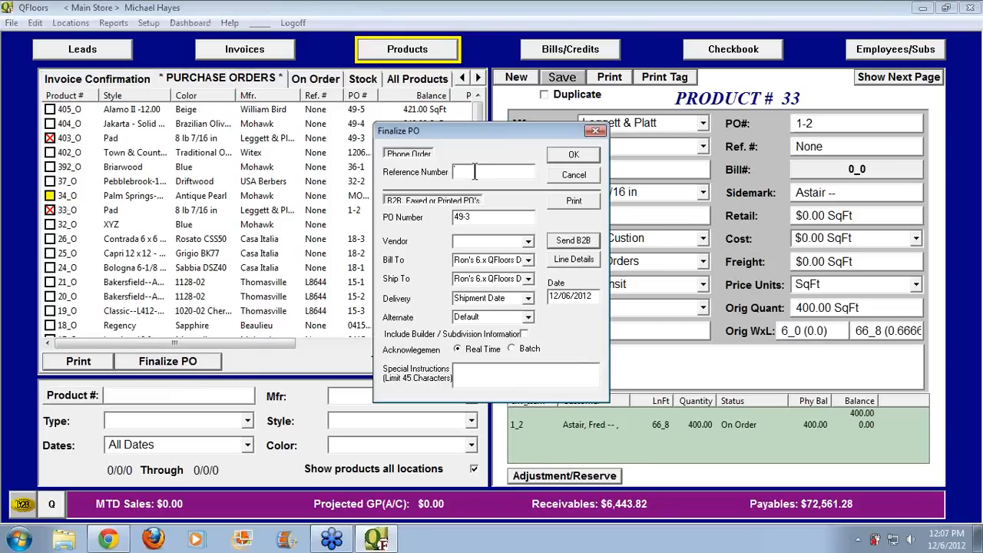
type("67849345")
left_click(569, 154)
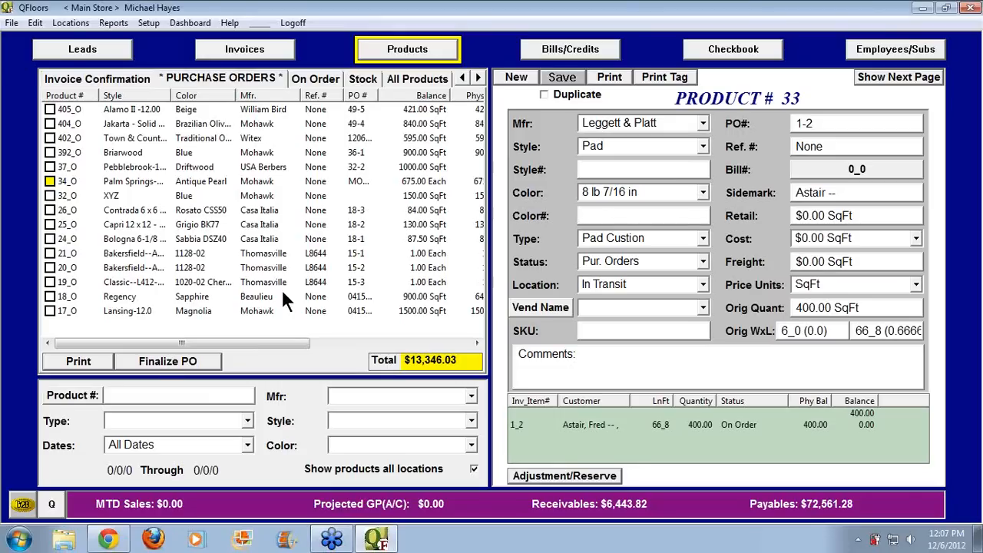
Lower product 404_O's cost to $3.55 per SqFt and save it
left_click(55, 123)
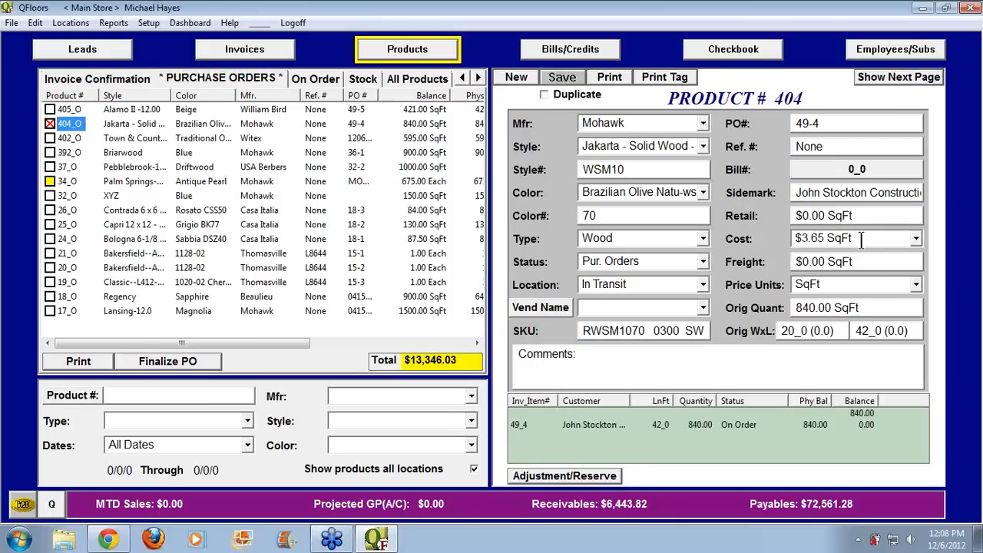
left_click(916, 238)
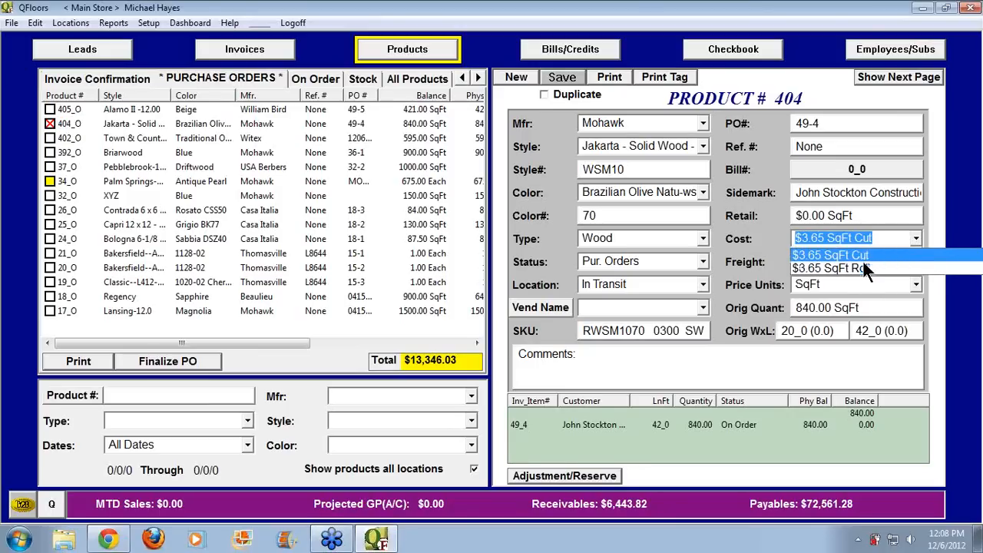
left_click(760, 233)
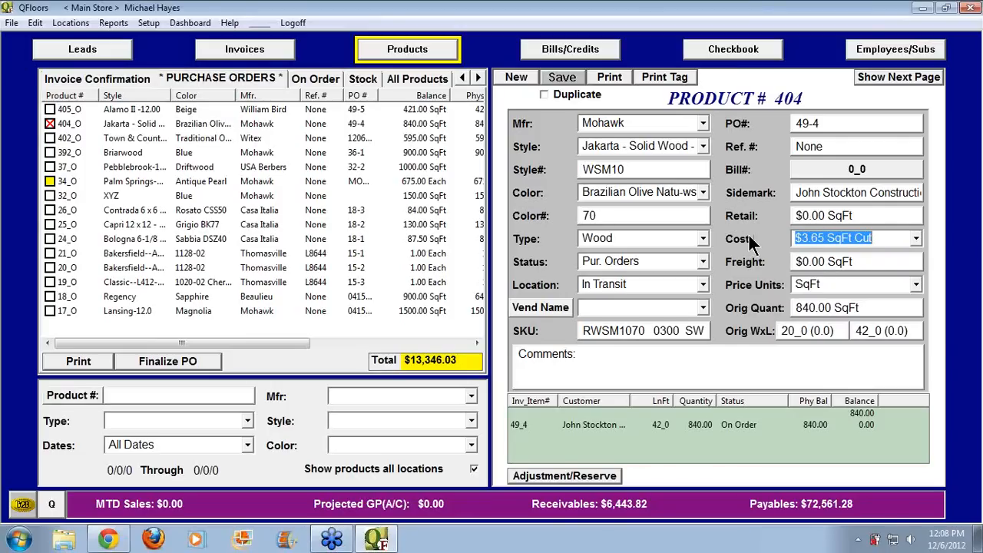
type("3.55")
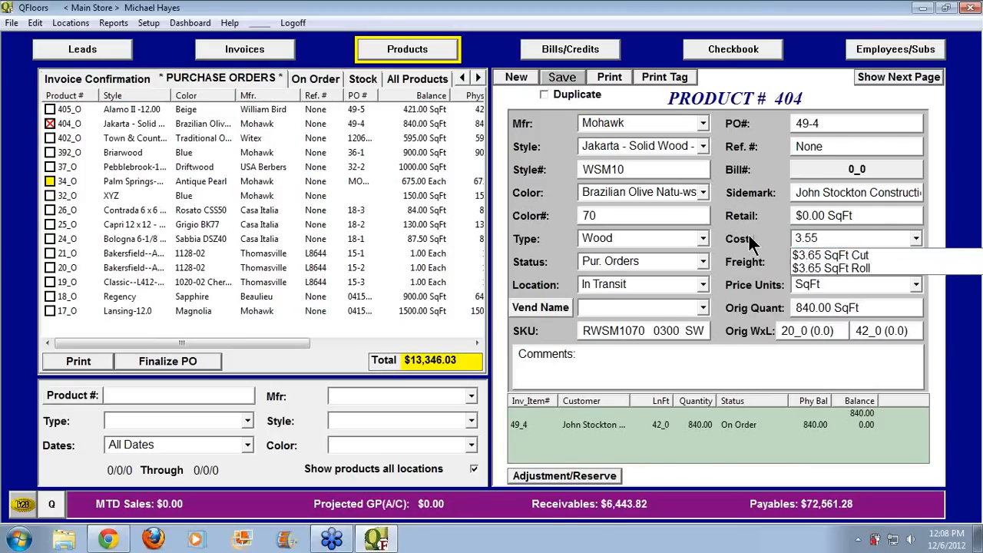
key("Tab")
left_click(571, 76)
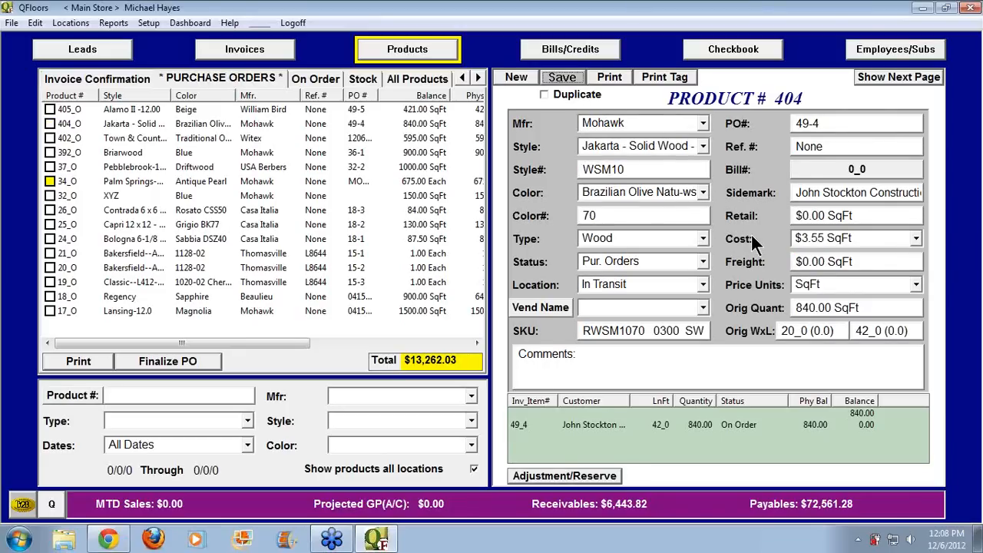
Mark 404_O and finalize its purchase order with the reference number
left_click(50, 123)
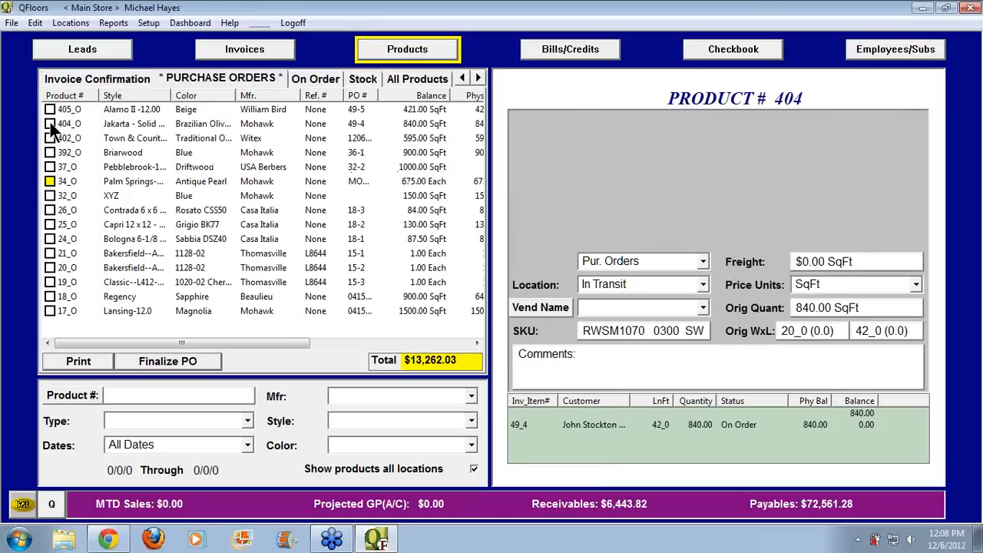
left_click(164, 361)
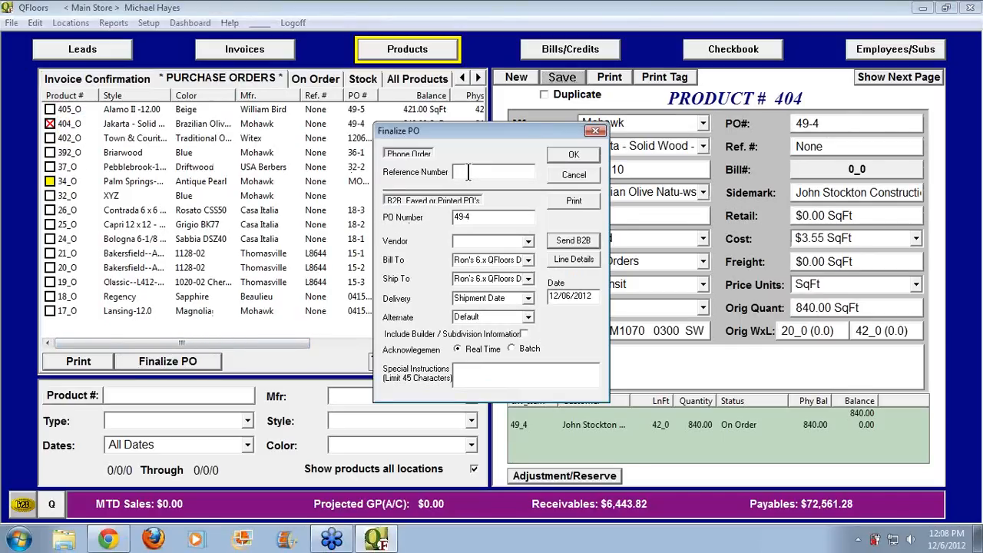
type("342626")
left_click(568, 154)
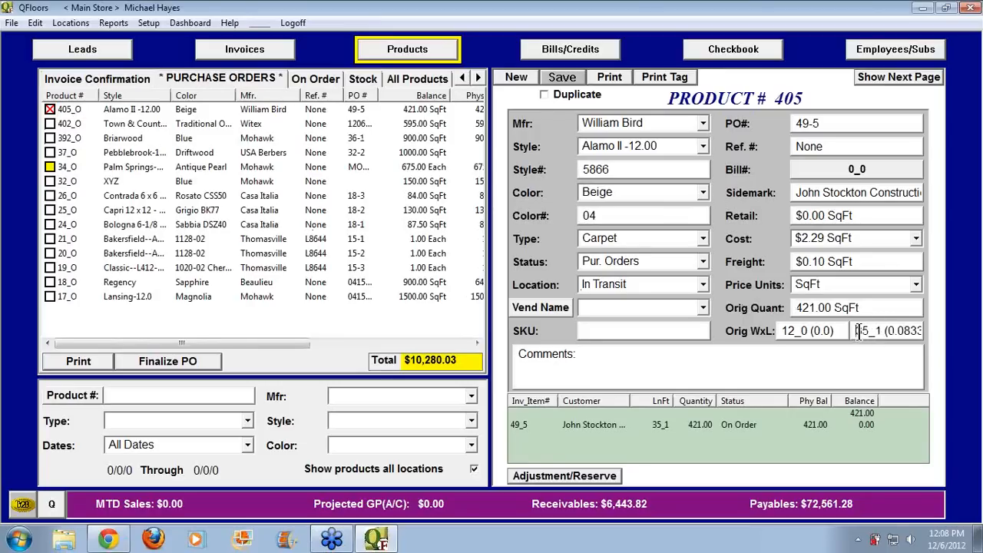
Set product 405's length to 41 with the $1.99 SqFt Roll cost, save, and mark 405_O
left_click(856, 331)
type("41")
key("Tab")
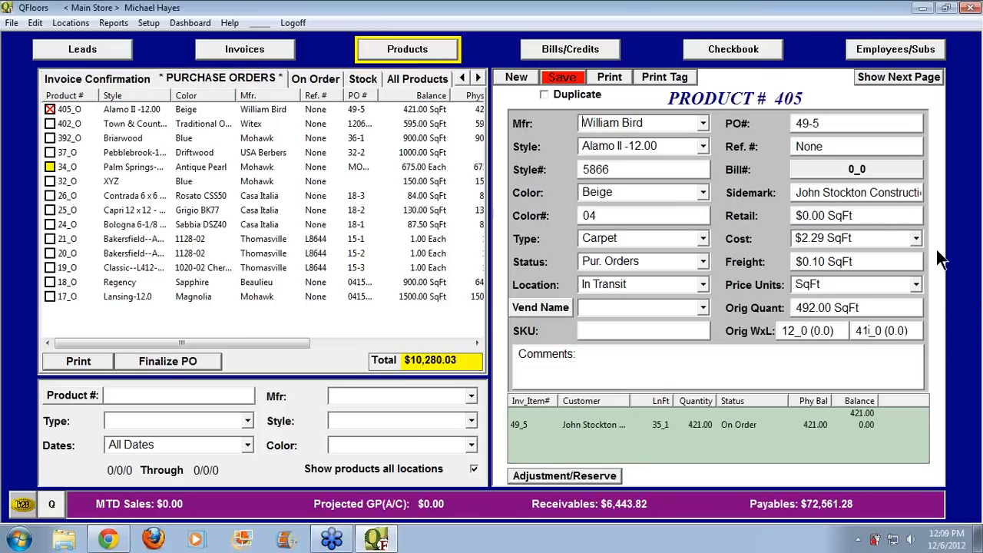
left_click(916, 239)
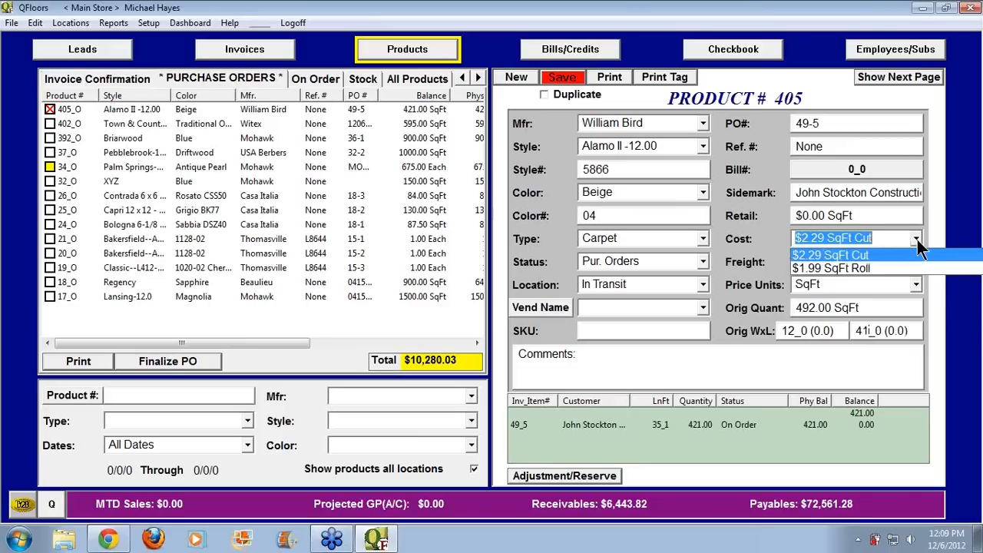
left_click(878, 268)
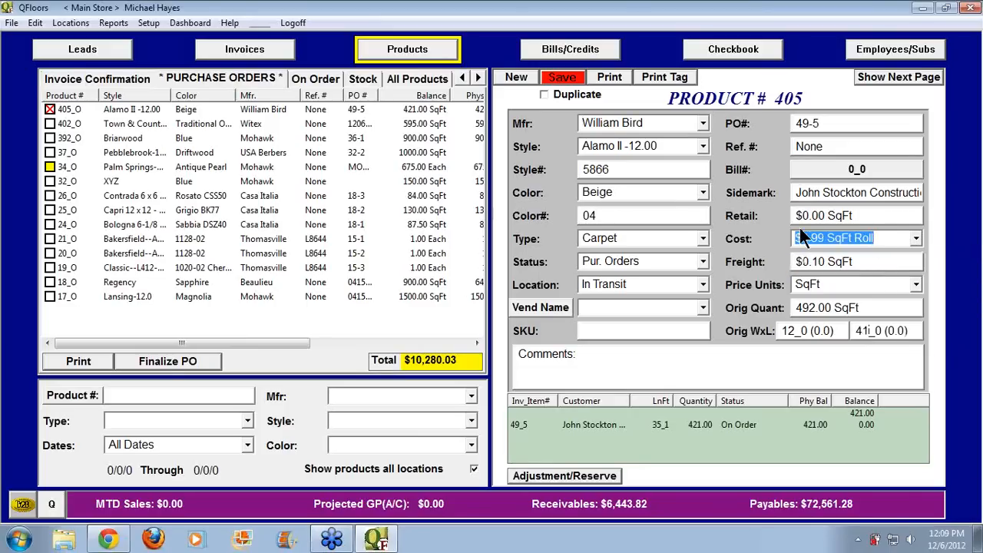
left_click(572, 77)
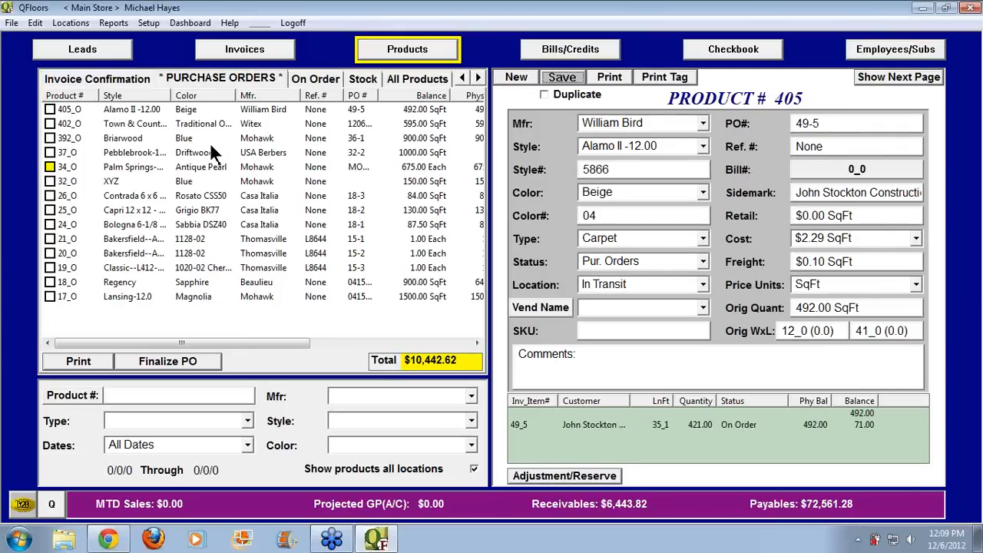
left_click(48, 109)
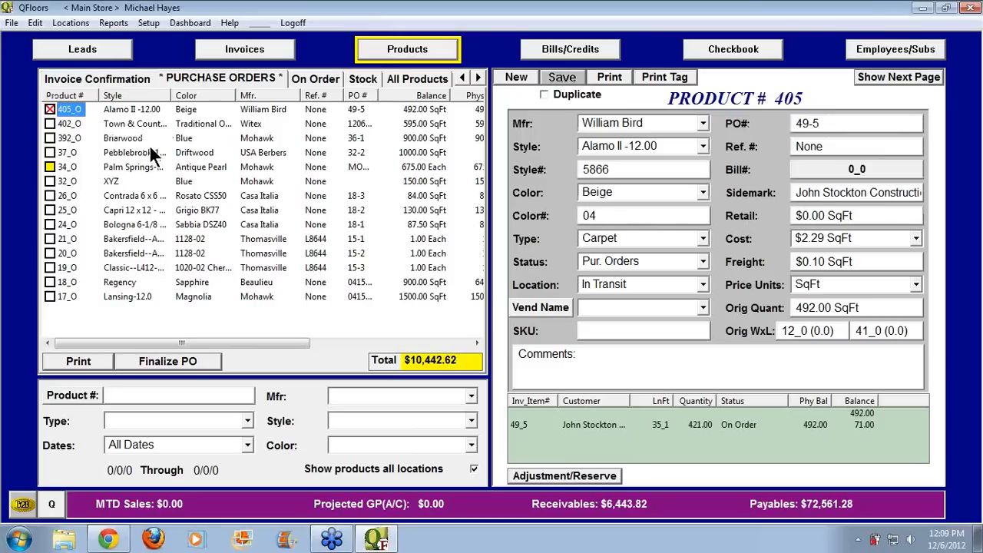
Finalize purchase order line 405_O with its reference number, then show the invoice confirmation list
left_click(188, 359)
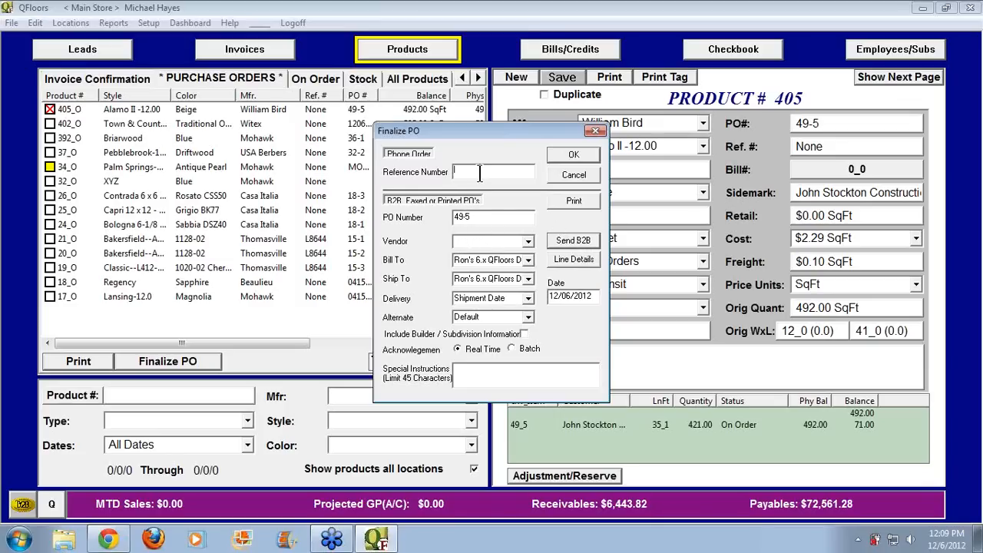
type("84848")
left_click(571, 154)
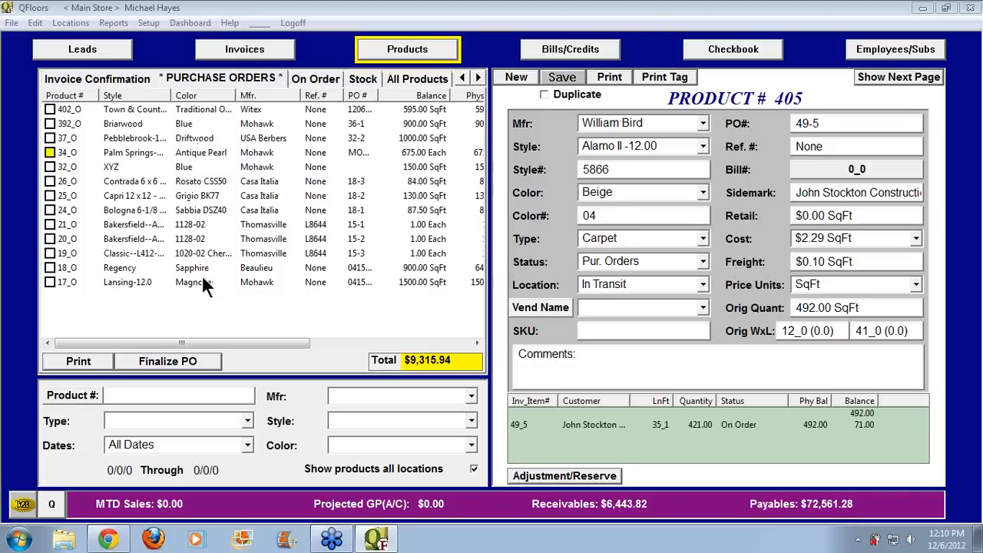
left_click(118, 77)
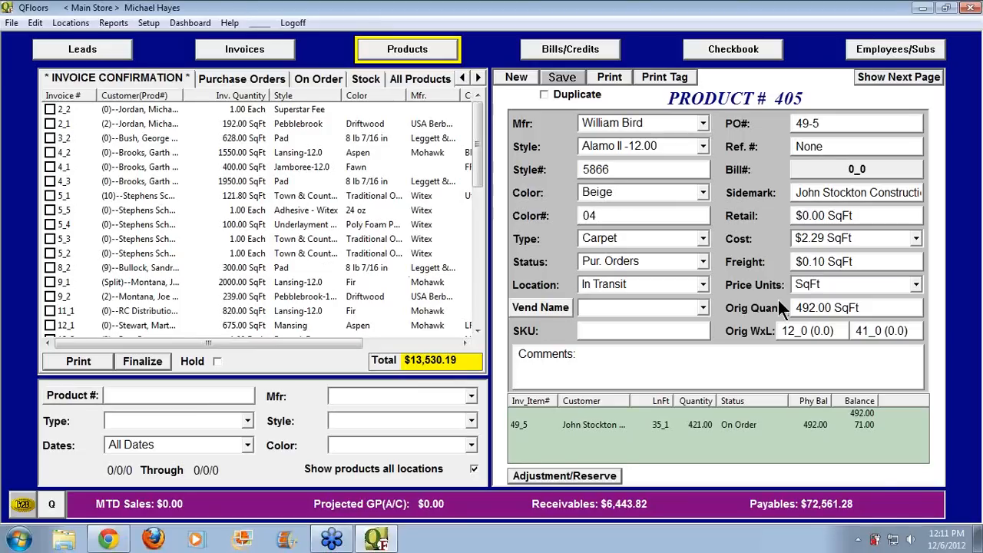
left_click_drag(866, 309, 783, 319)
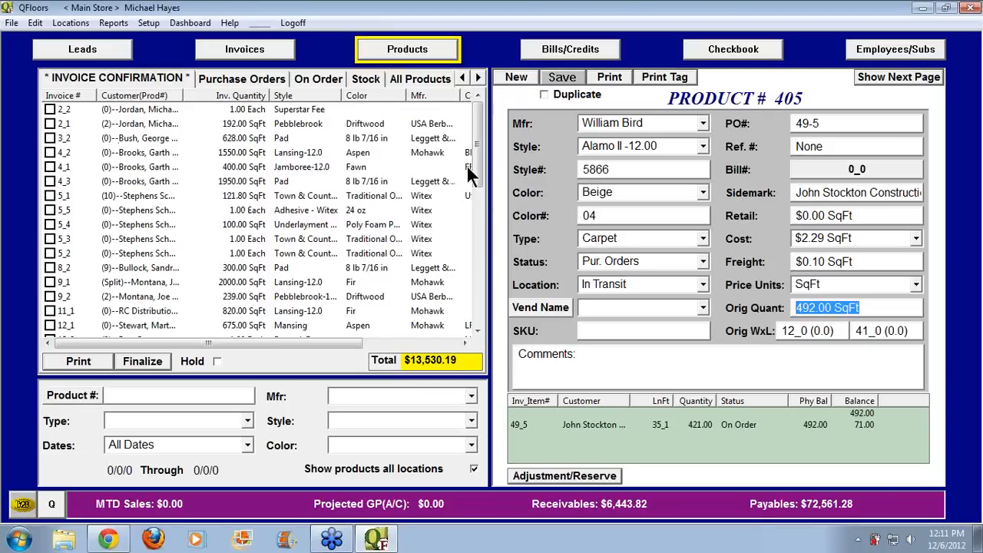
left_click_drag(476, 163, 484, 246)
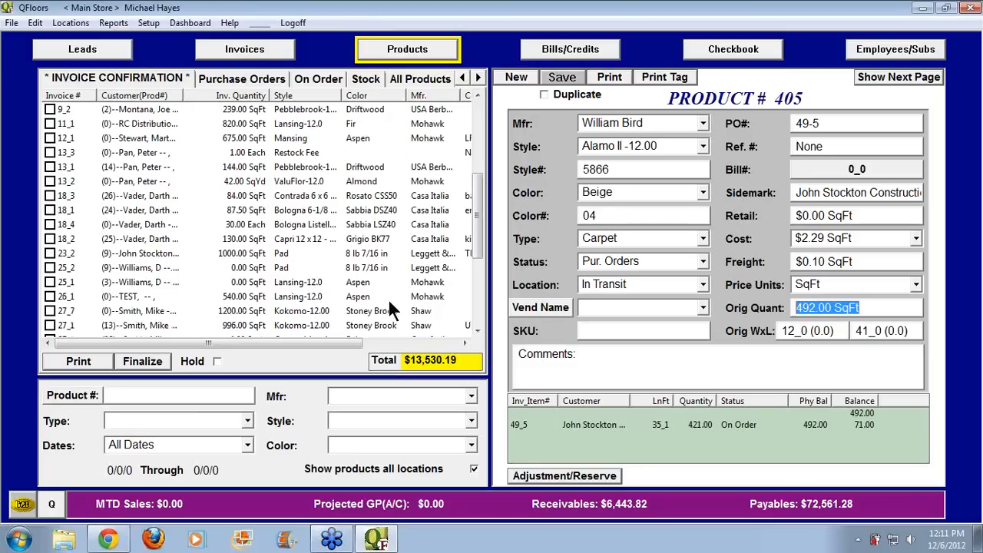
left_click_drag(474, 255, 483, 290)
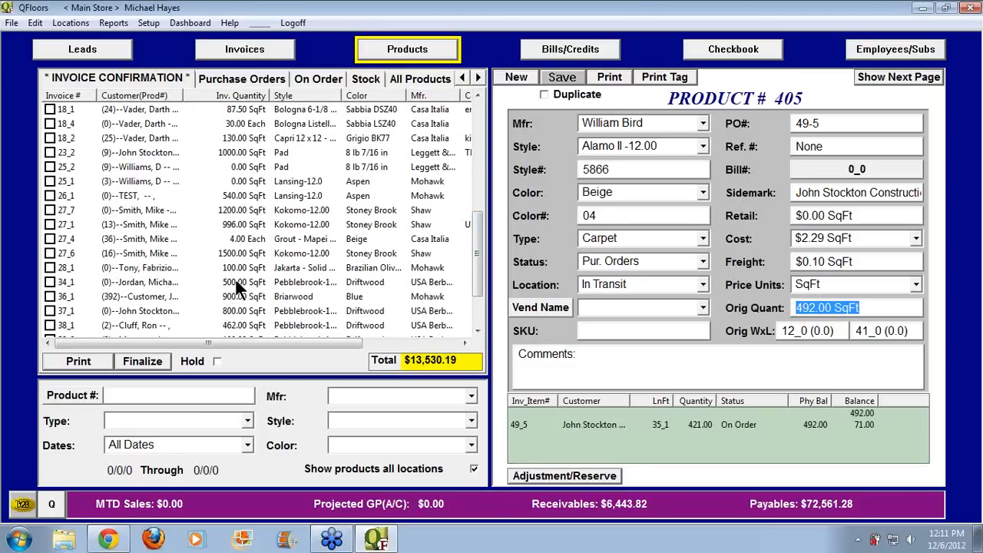
Manually assign the 507 SqFt stock item 2_488292_MA to invoice line 34_1
left_click(51, 282)
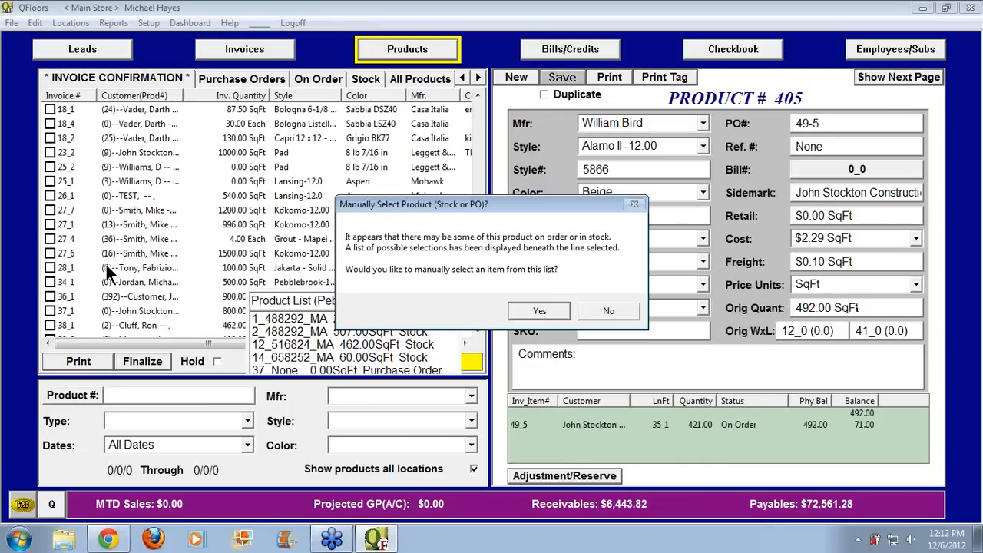
left_click(545, 309)
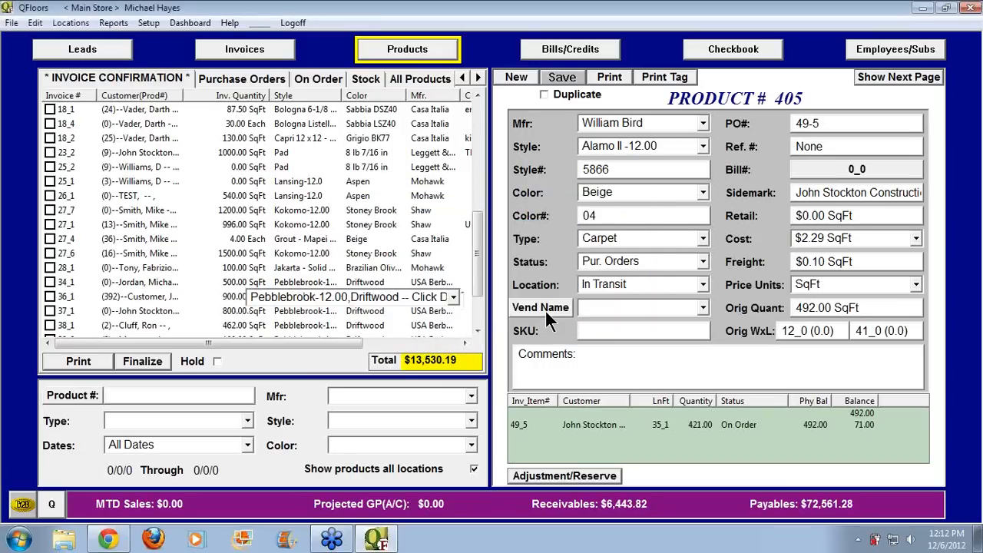
left_click(454, 296)
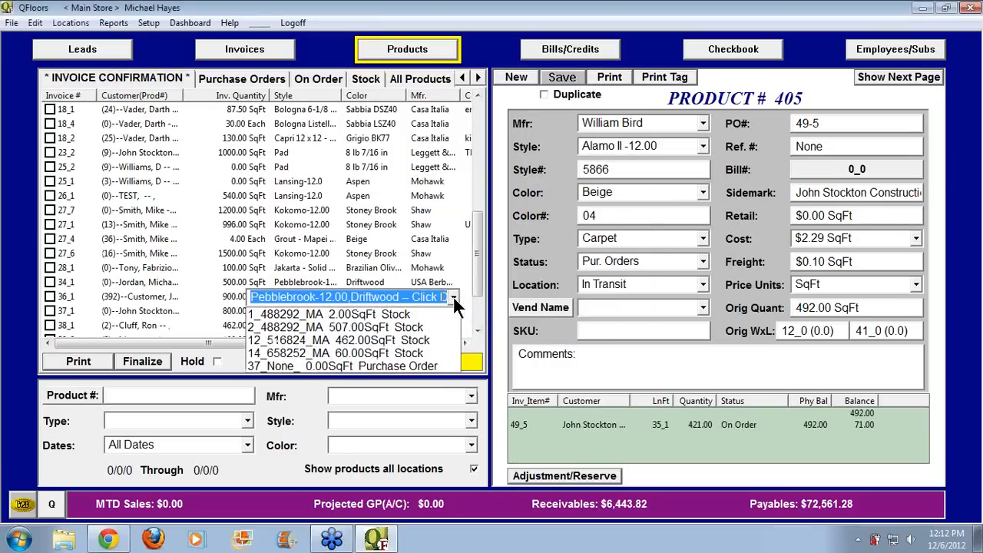
left_click(376, 328)
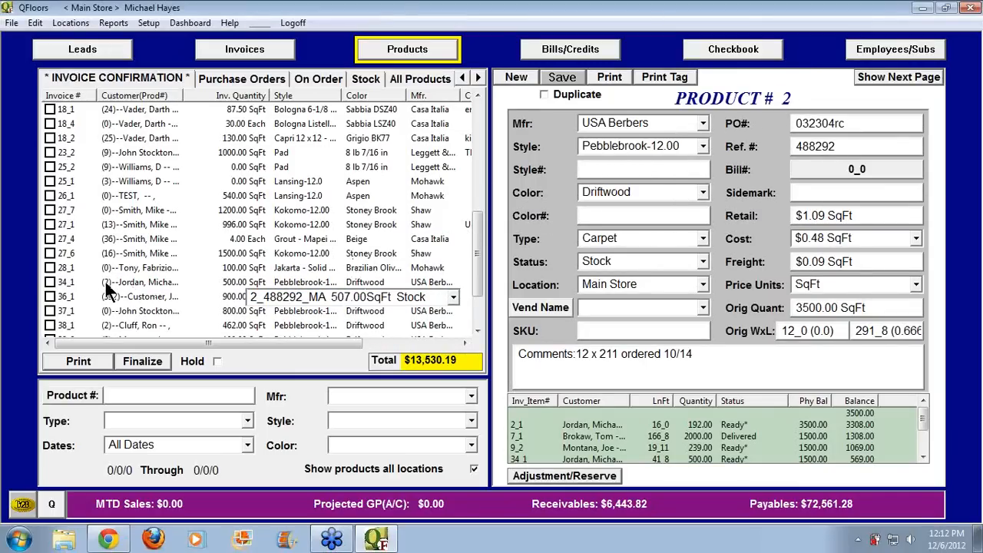
Finalize invoice lines 34_1, 36_1 and 27_4, acknowledging the delivered-status warning
left_click(49, 283)
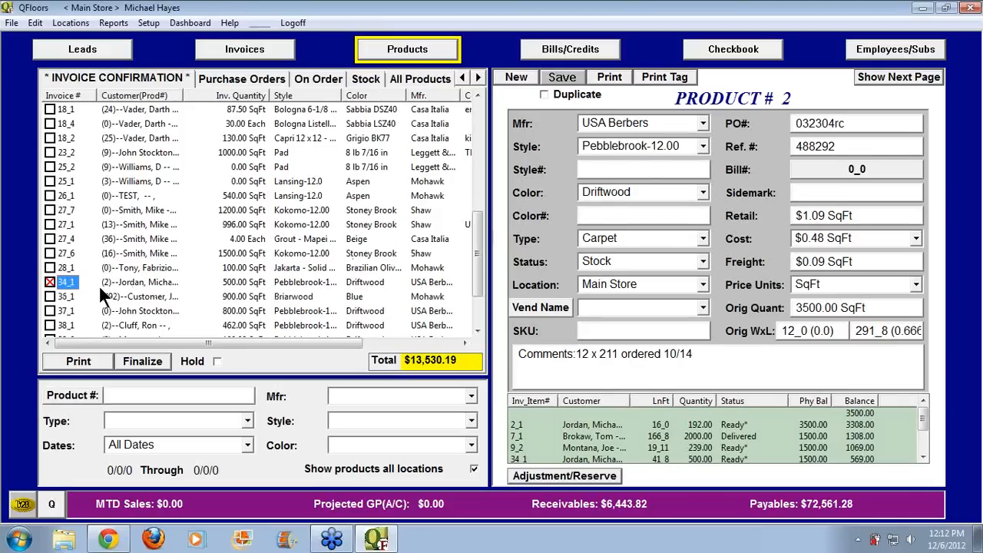
left_click(49, 296)
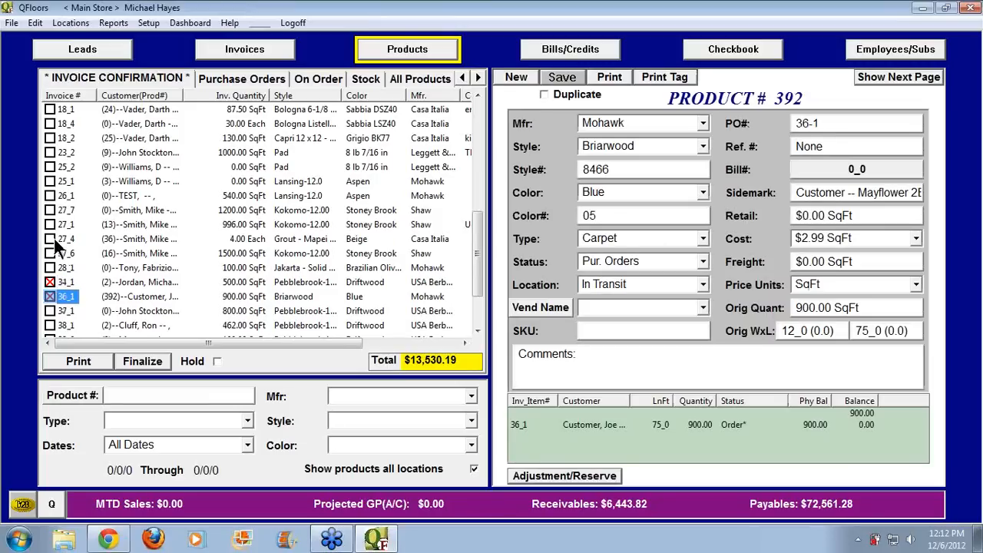
left_click(49, 239)
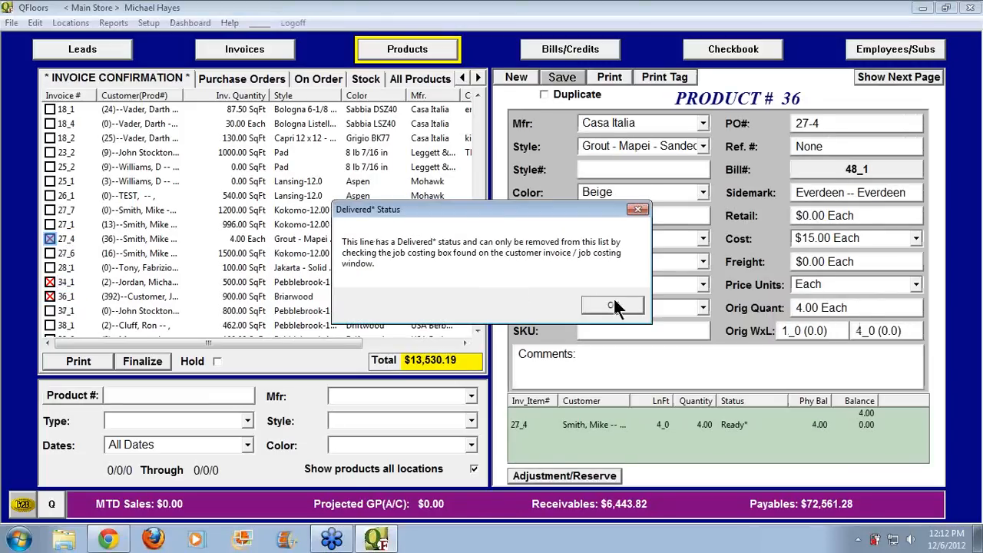
left_click(612, 301)
left_click(143, 361)
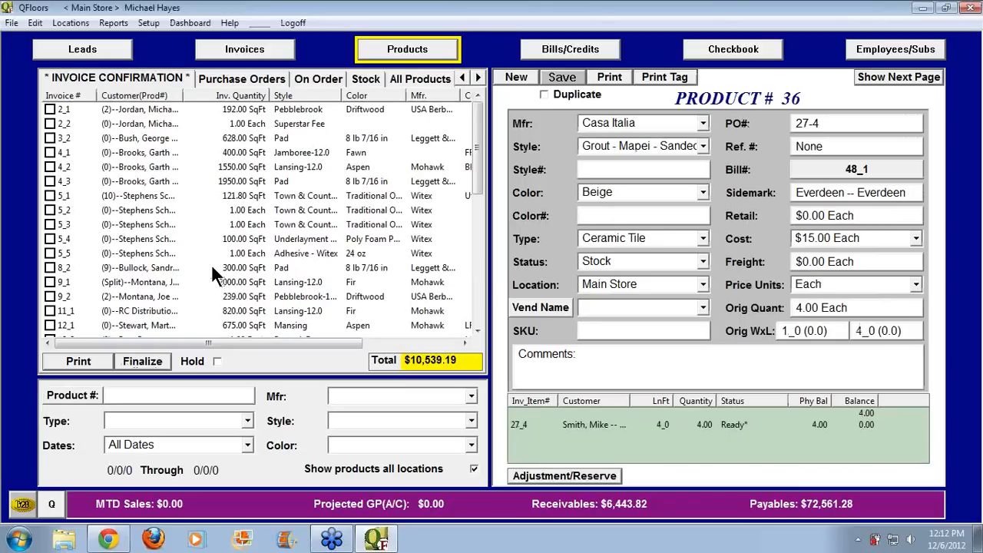
left_click(240, 79)
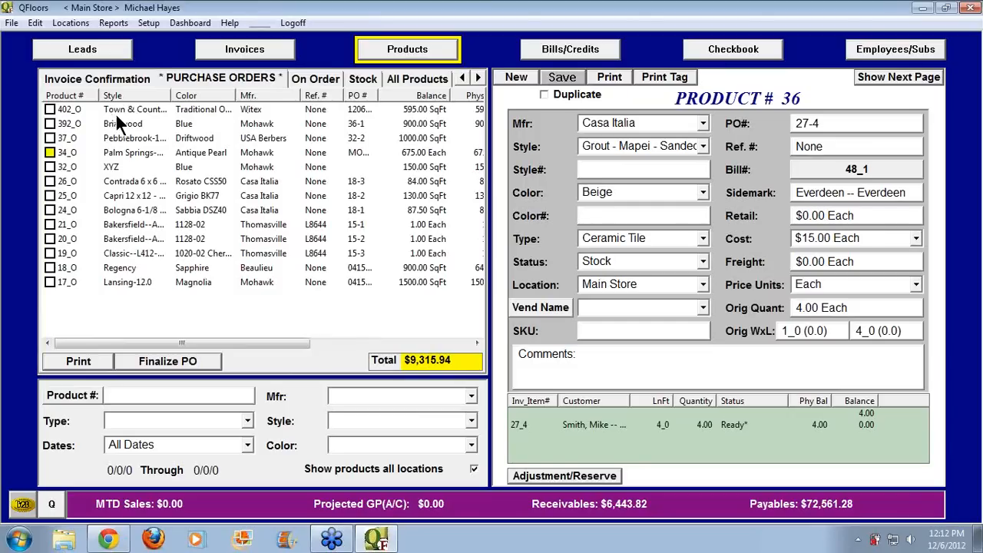
View laminate 402_O, then bring up pad product 403_O in the On Order list
left_click(74, 111)
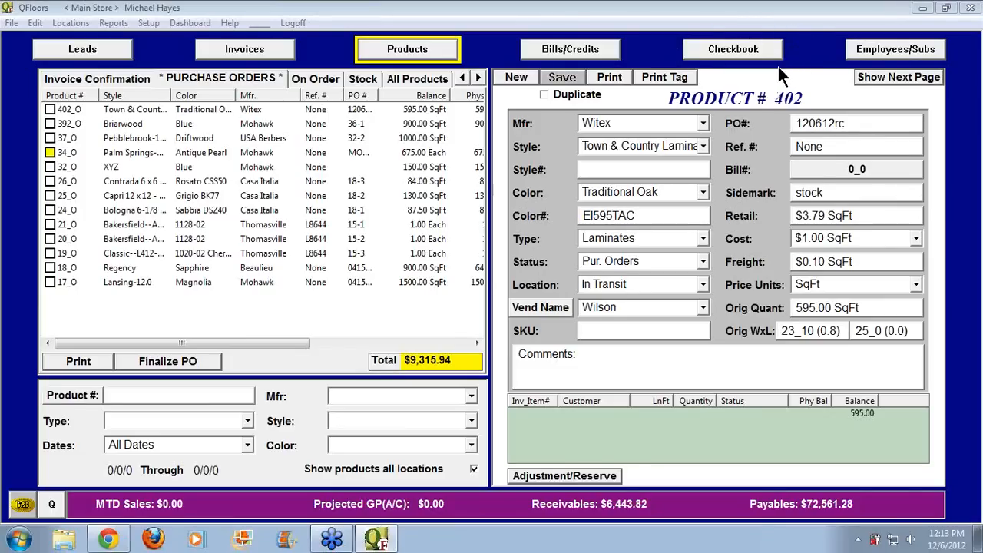
left_click(323, 79)
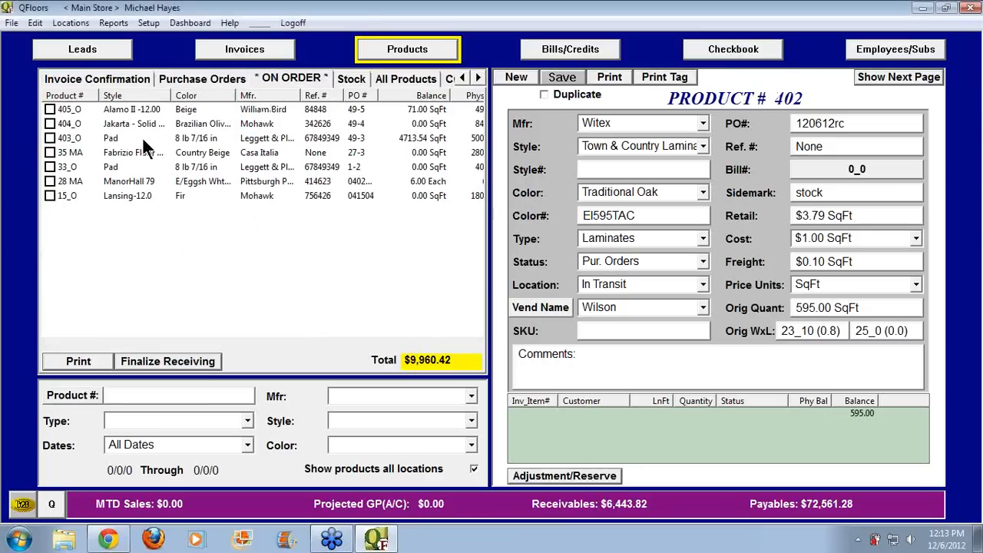
left_click(112, 141)
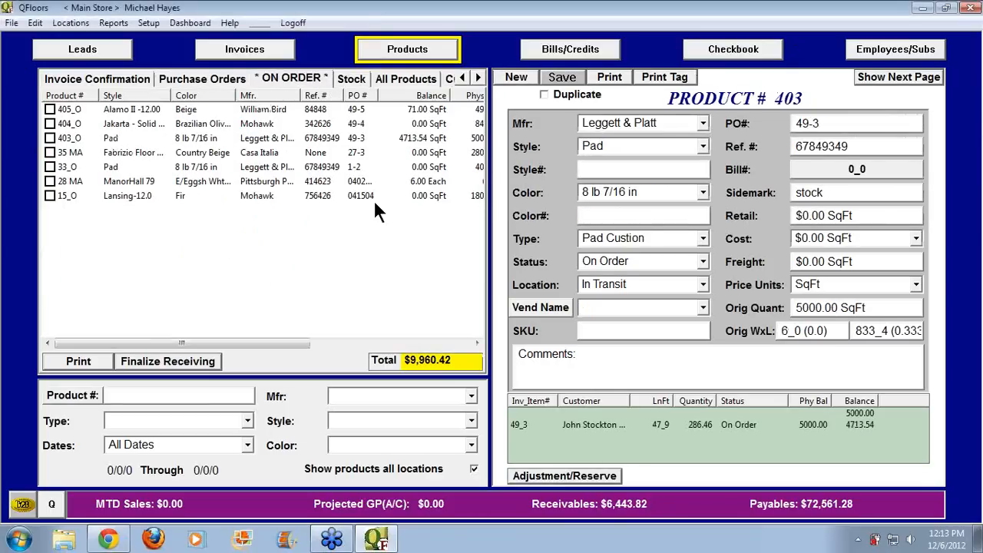
Set the pad product's cost to $0.50 per SqFt, save it, and go to Invoices
left_click(861, 236)
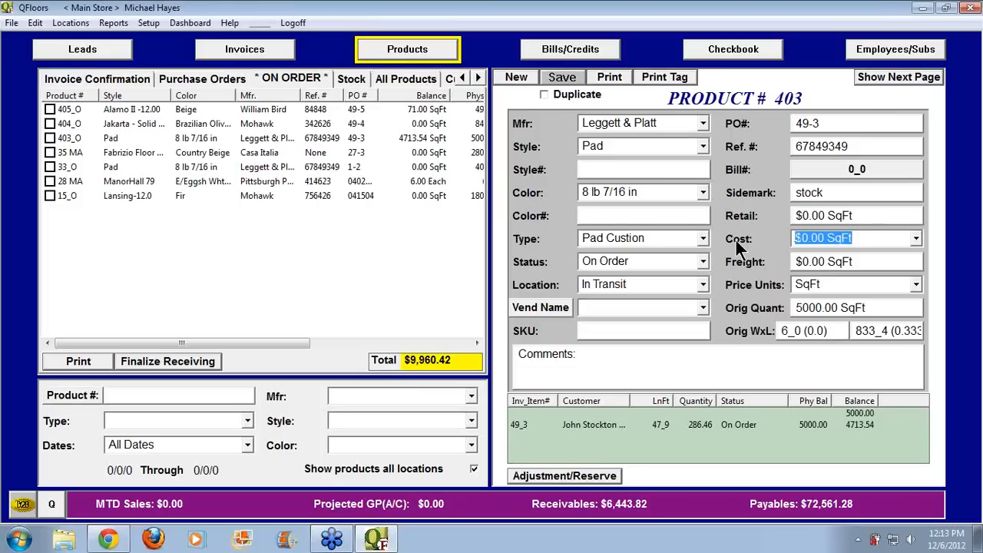
type(".")
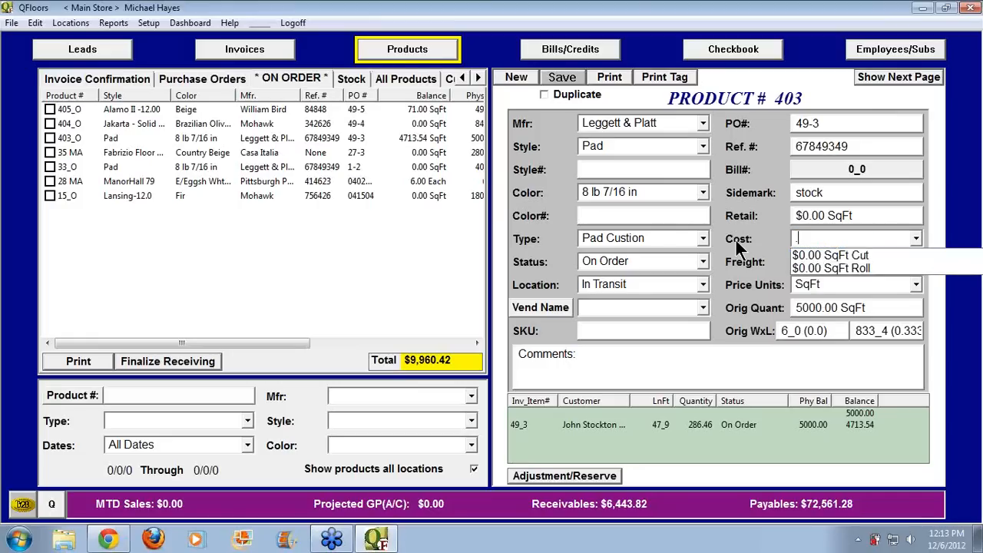
type("50")
key("Tab")
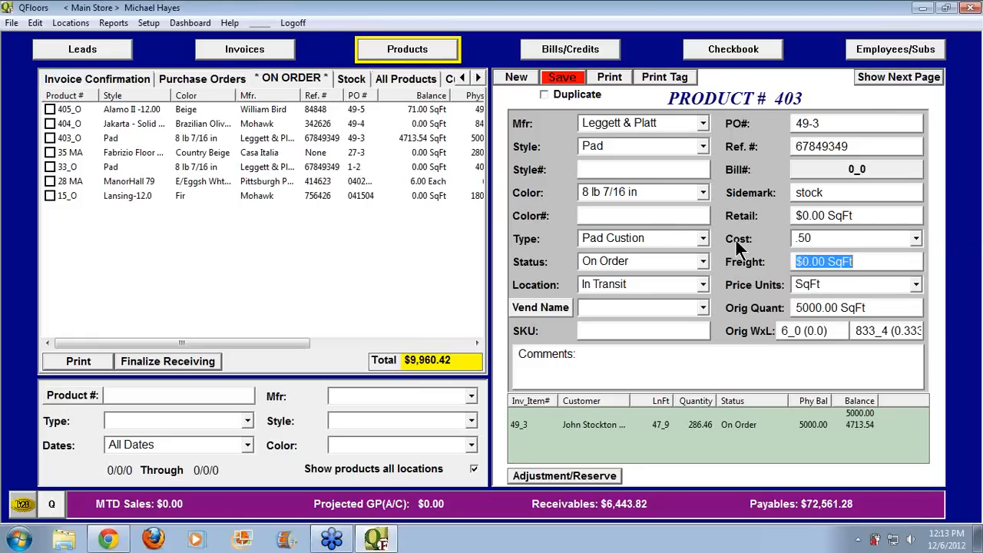
left_click(561, 78)
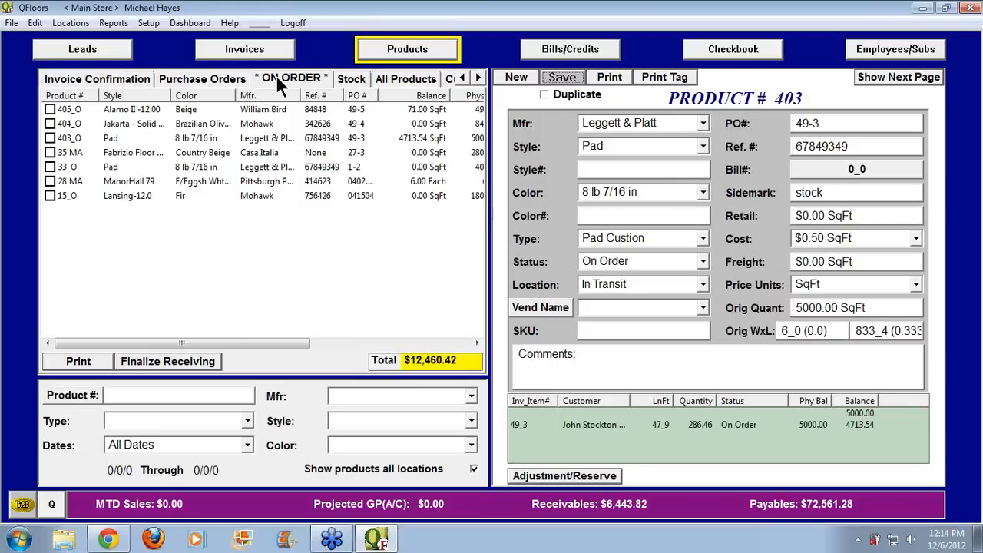
left_click(211, 76)
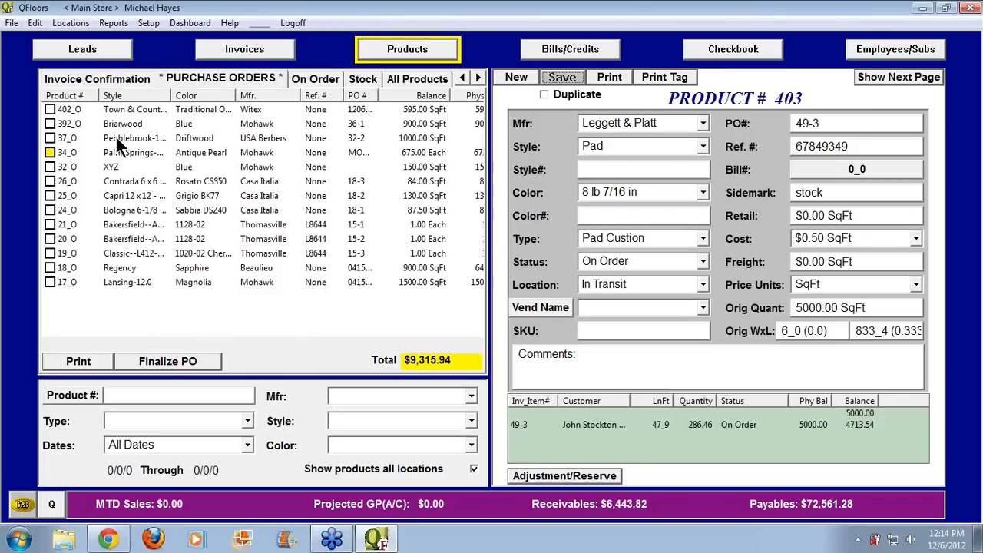
left_click(261, 54)
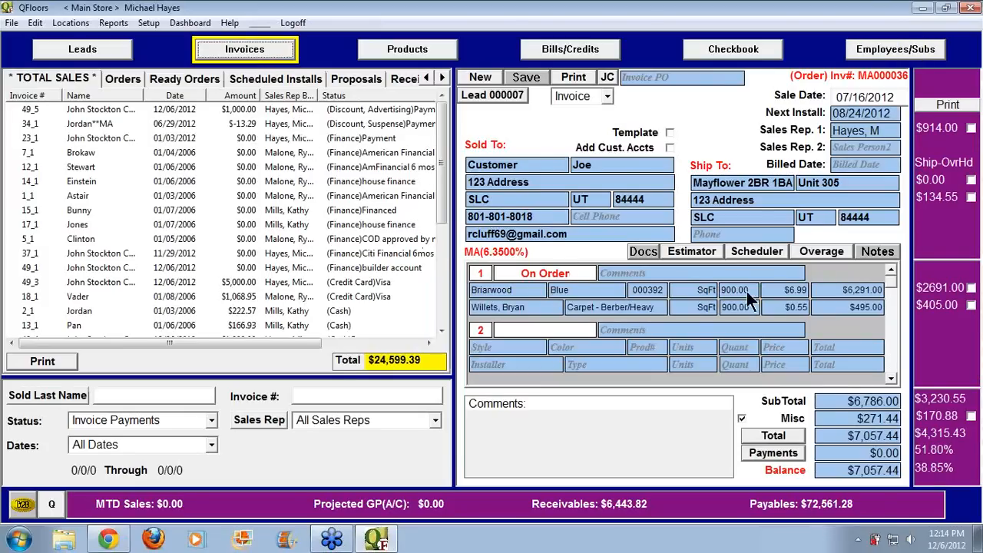
Load invoice 49_5 and scroll its line items down to item 6, Labor Only
left_click(24, 109)
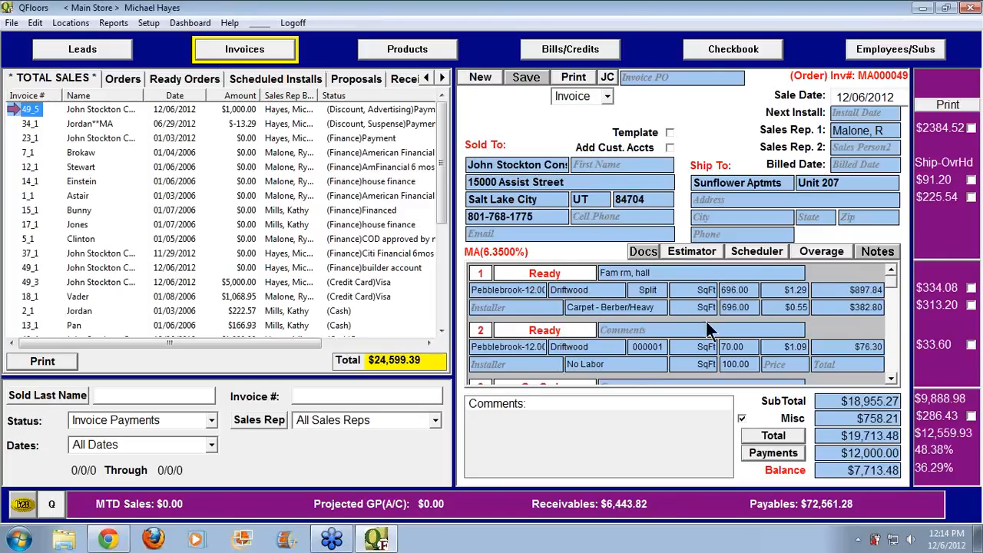
scroll(896, 376, "down", 3)
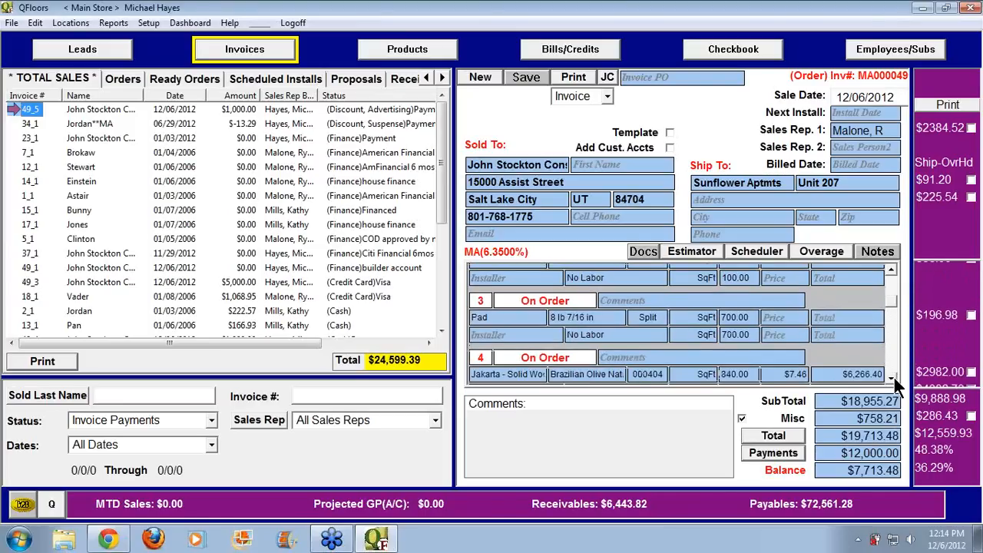
scroll(896, 384, "down", 3)
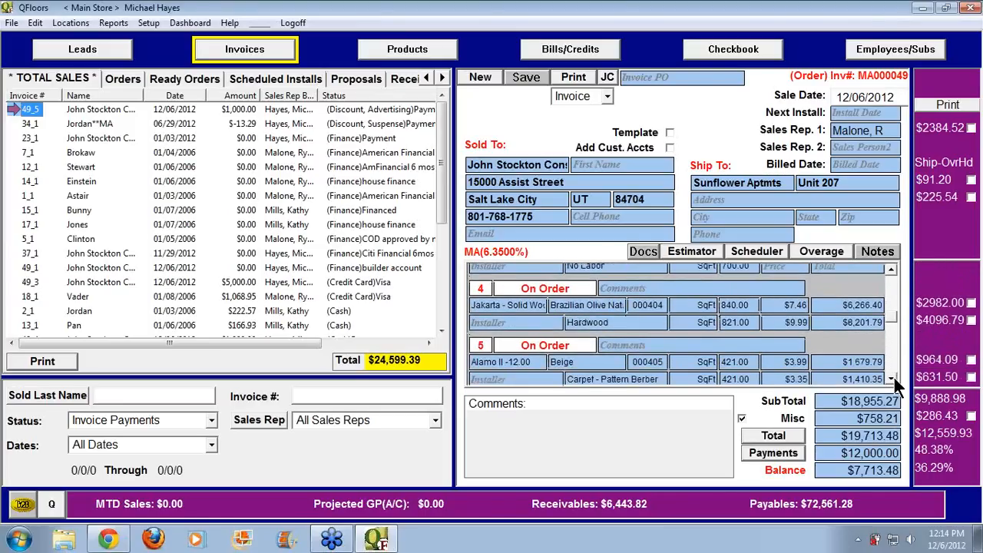
left_click(894, 379)
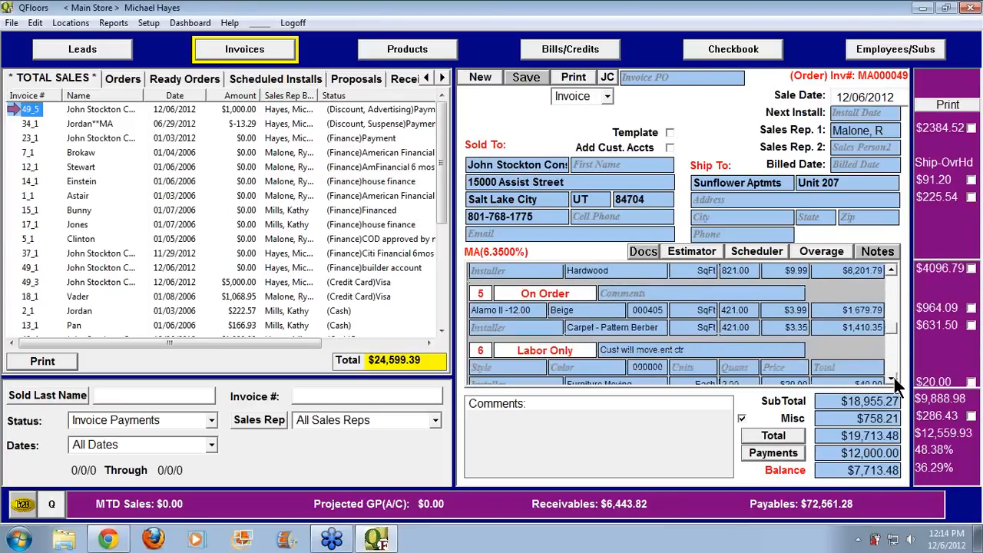
left_click(894, 379)
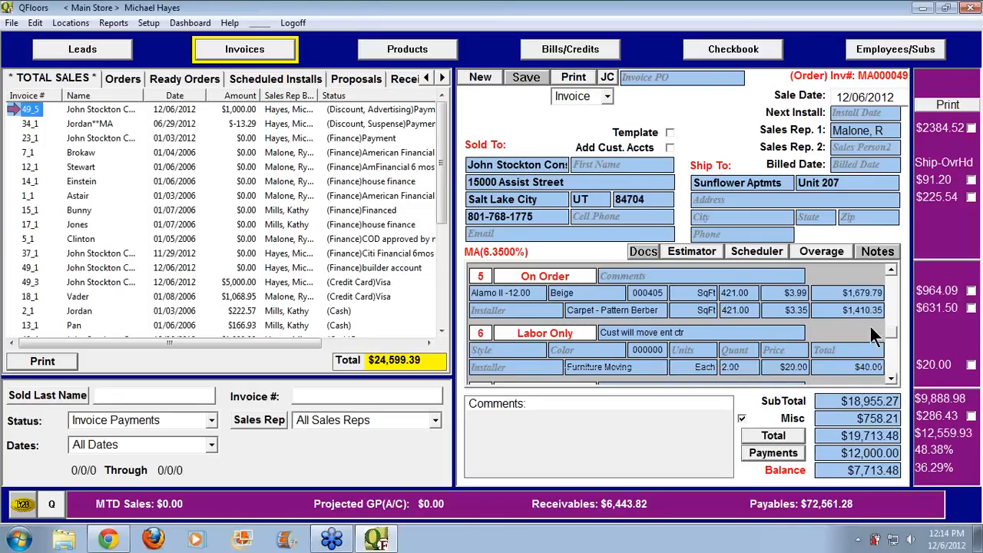
Receive on-order product 405_O into Main Store
left_click(393, 54)
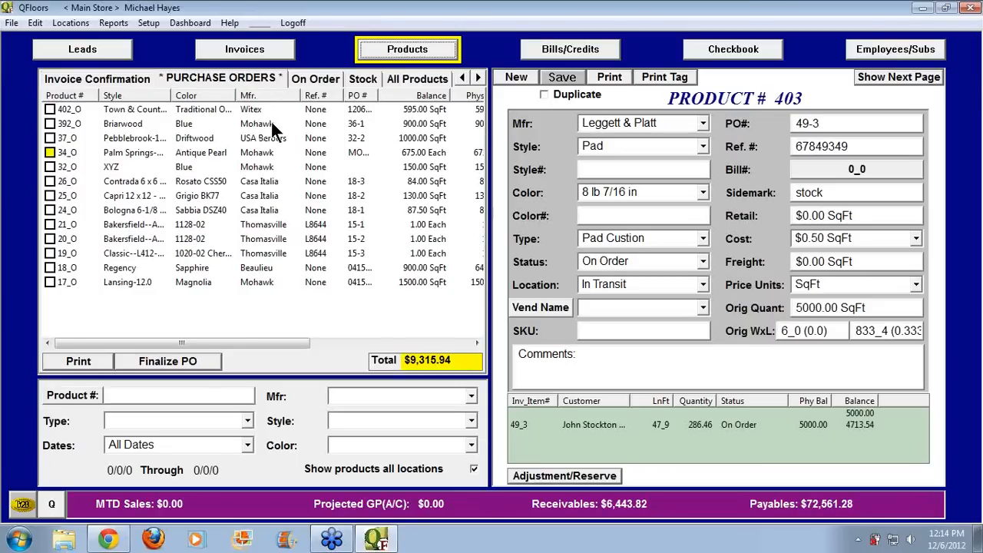
left_click(316, 80)
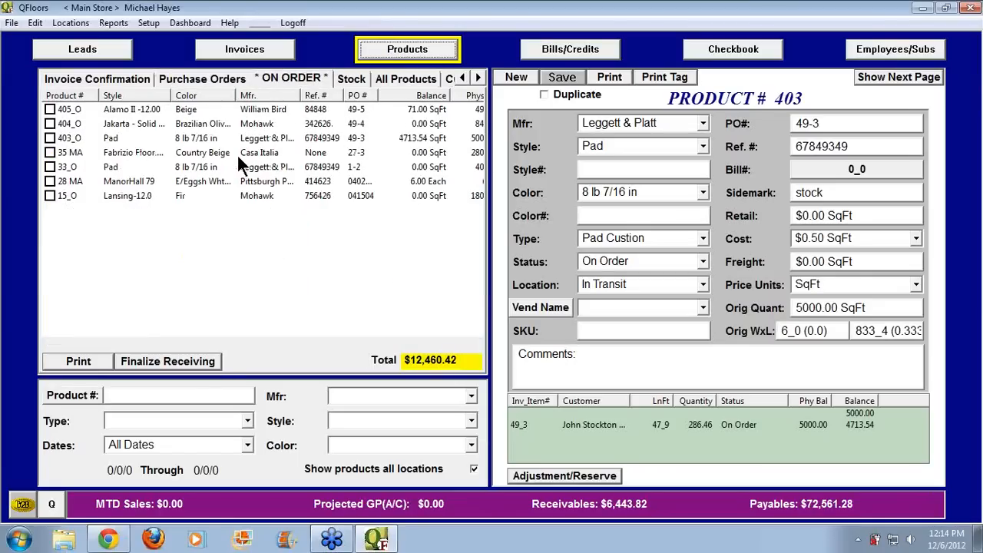
left_click(50, 109)
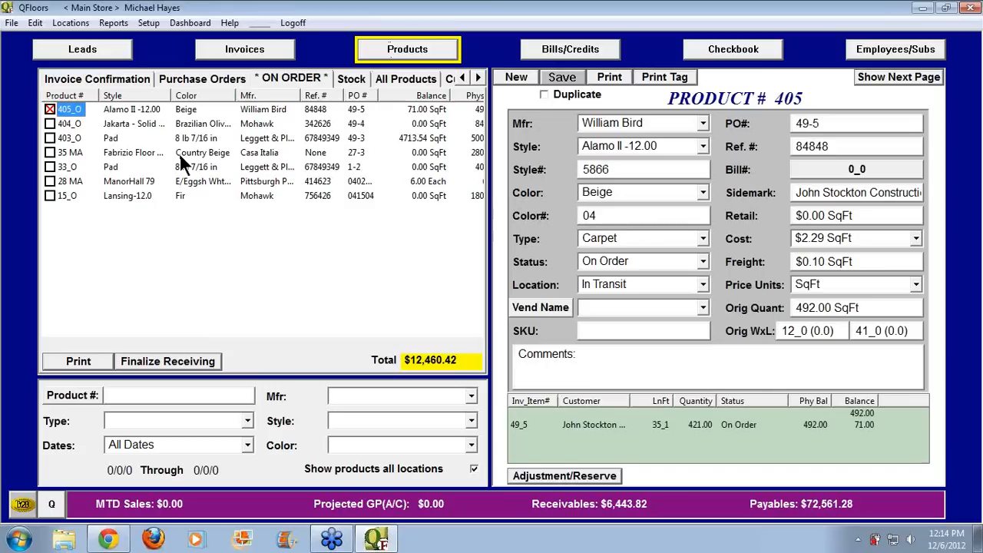
left_click(178, 361)
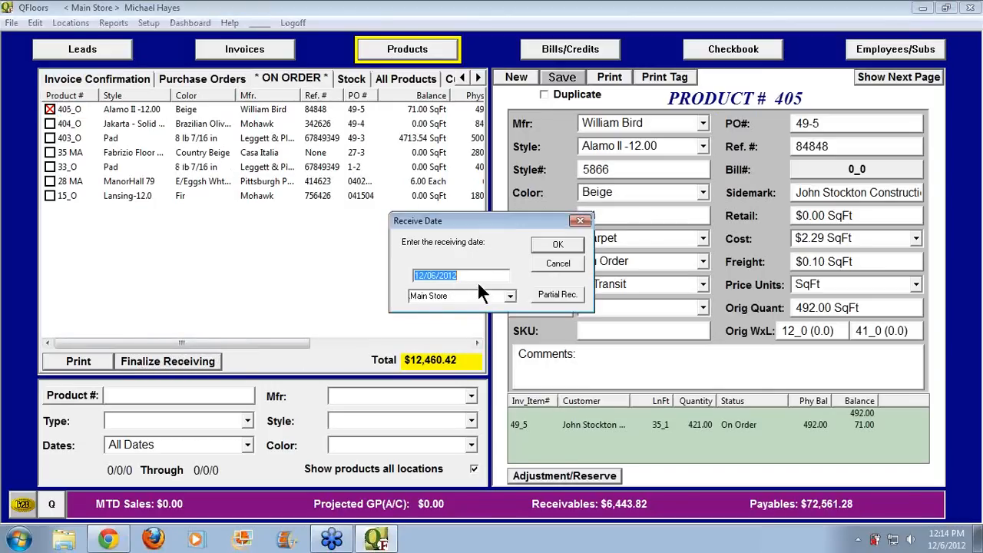
left_click(510, 297)
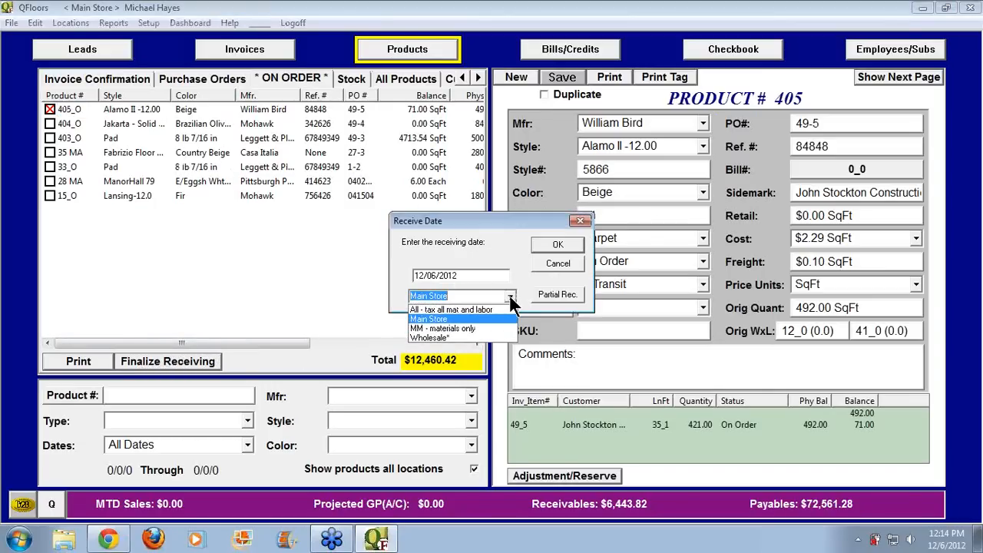
left_click(510, 296)
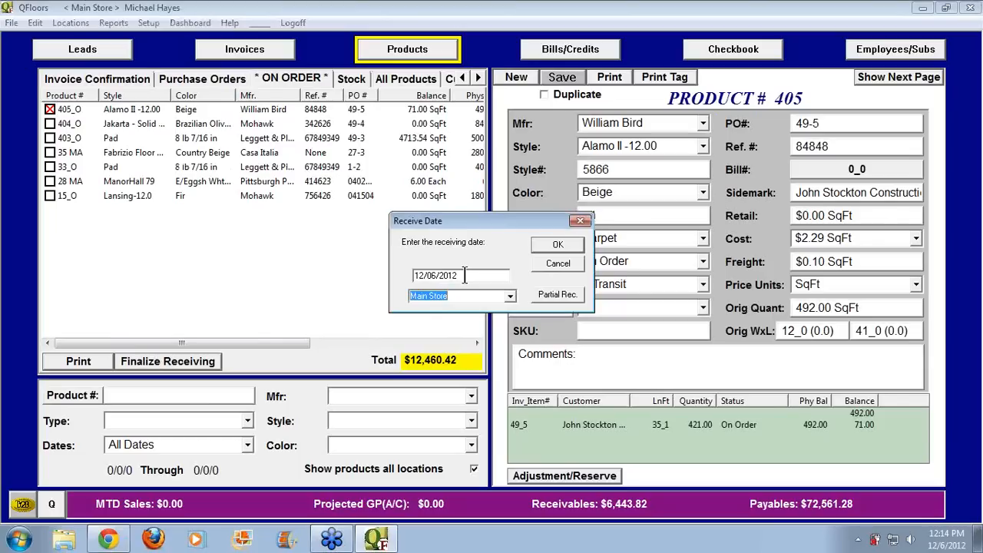
left_click(556, 244)
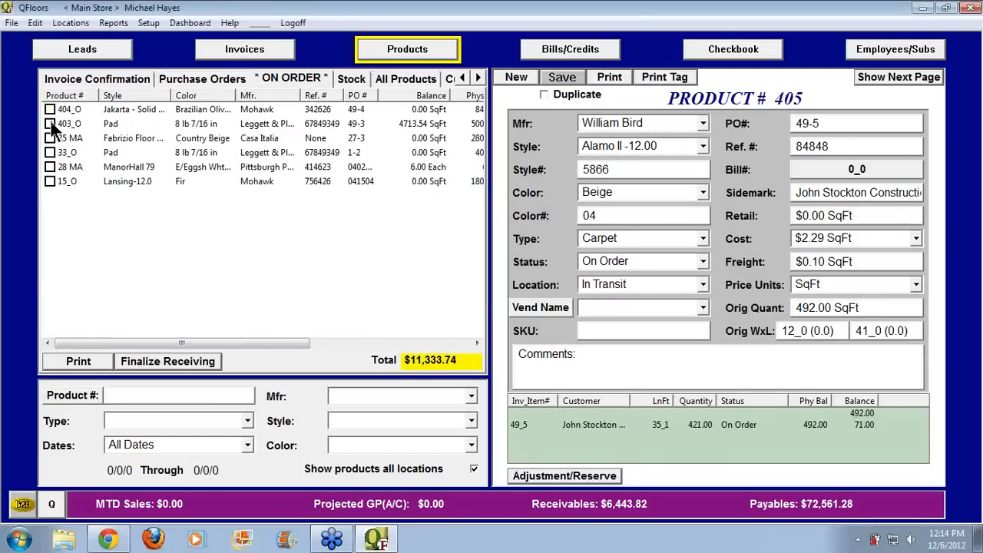
Receive 403_O, 35 MA and 33_O together, then start receiving 404_O
left_click(50, 124)
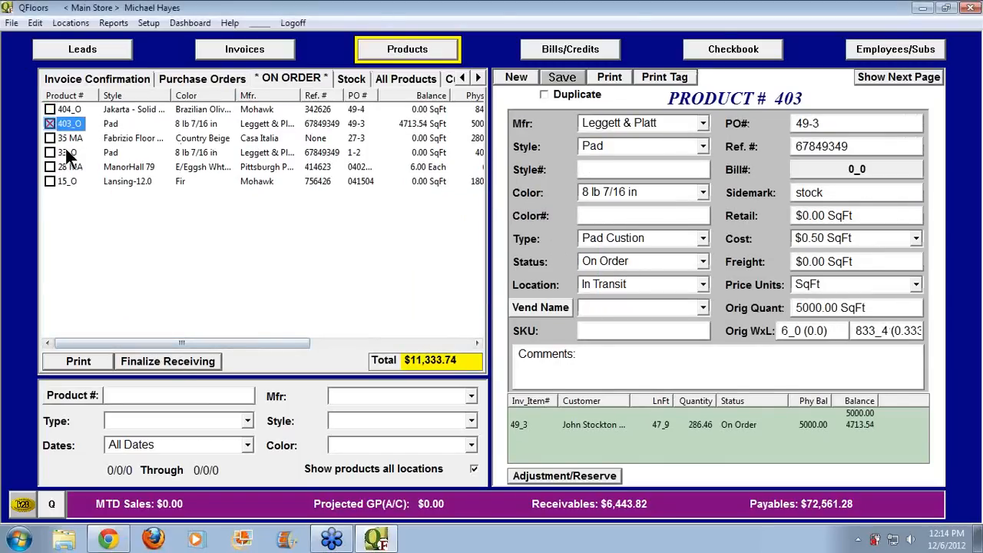
left_click(50, 138)
left_click(50, 152)
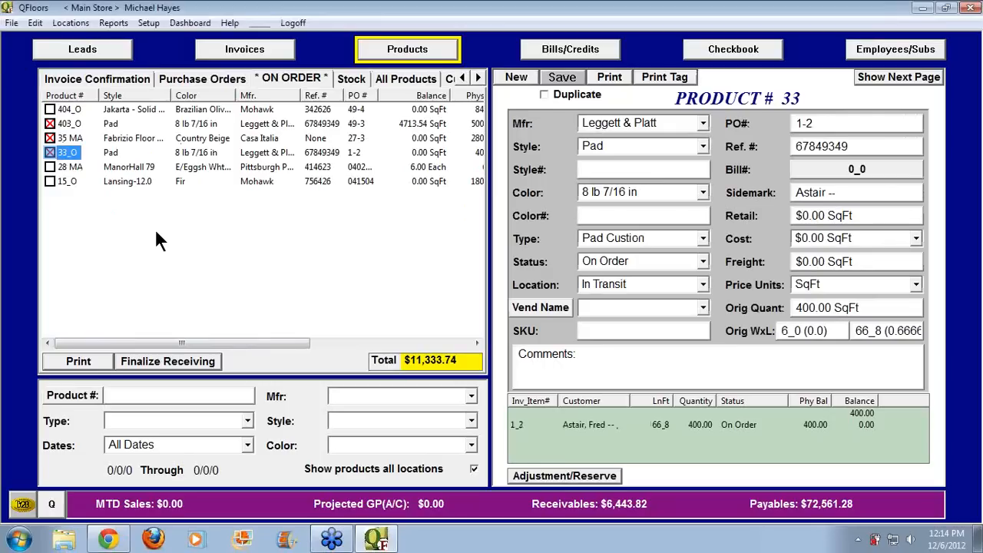
left_click(152, 357)
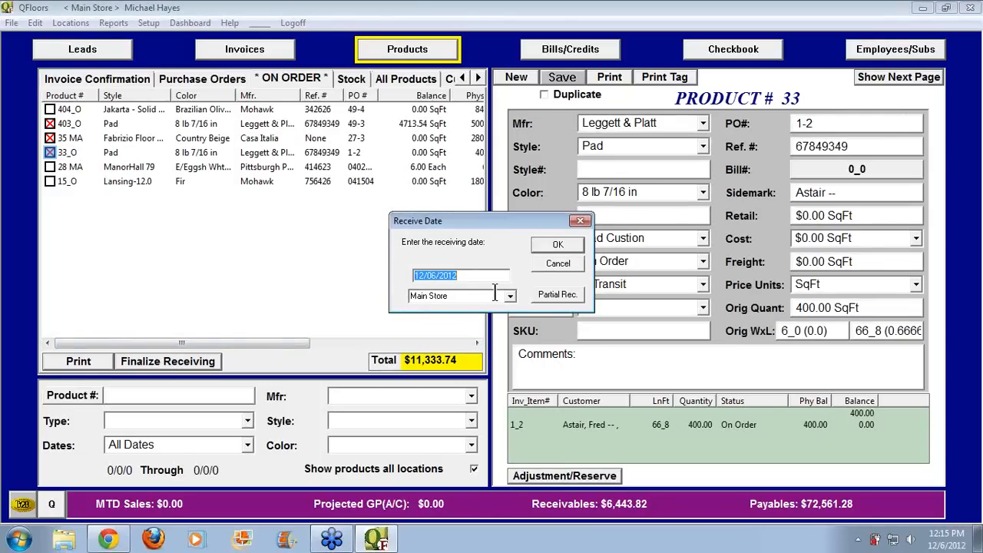
left_click(549, 244)
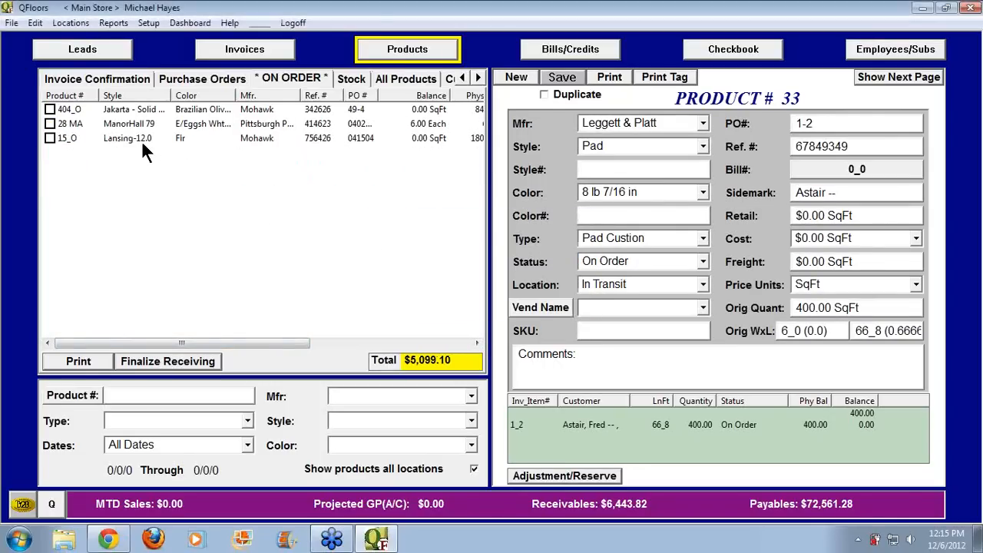
left_click(50, 110)
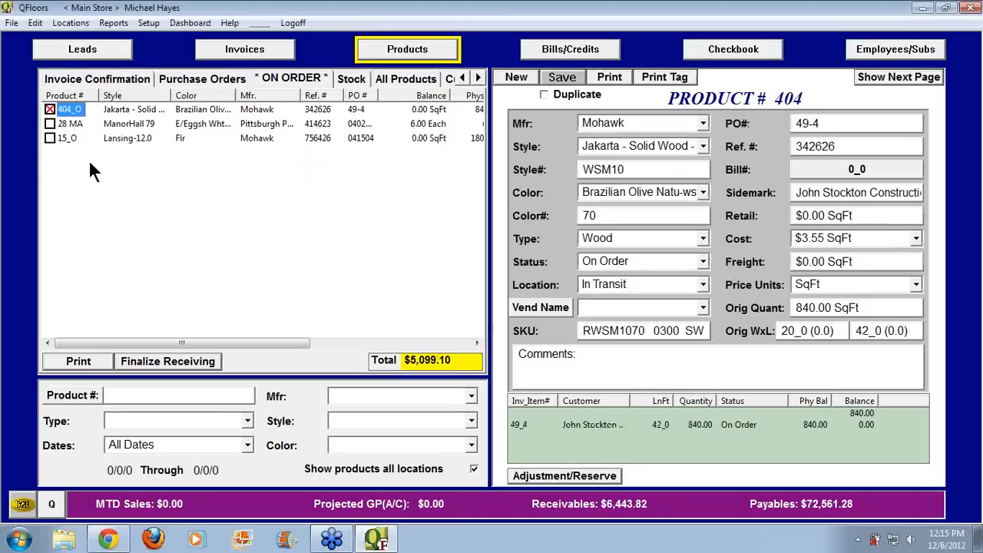
left_click(154, 361)
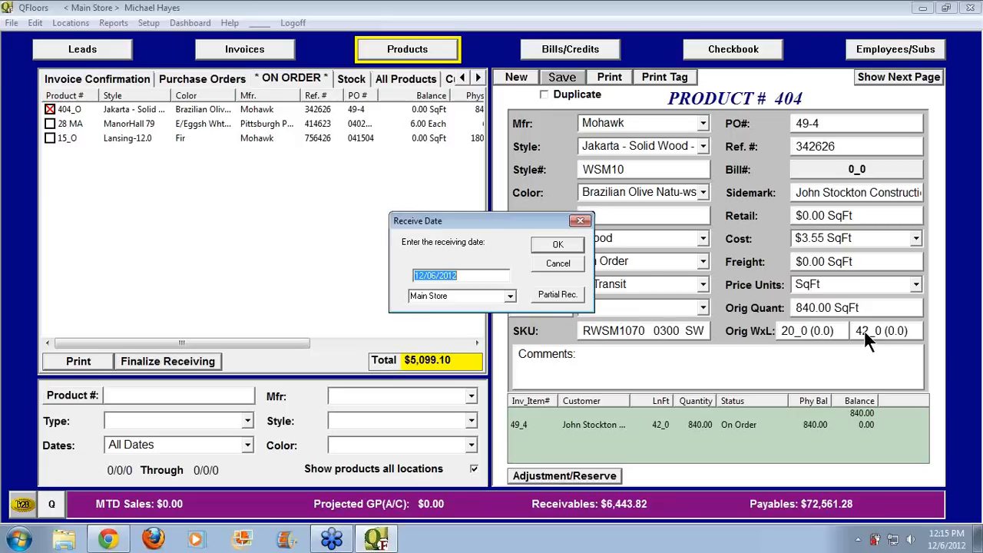
Partially receive 20 LnFt of the Jakarta wood
left_click(556, 293)
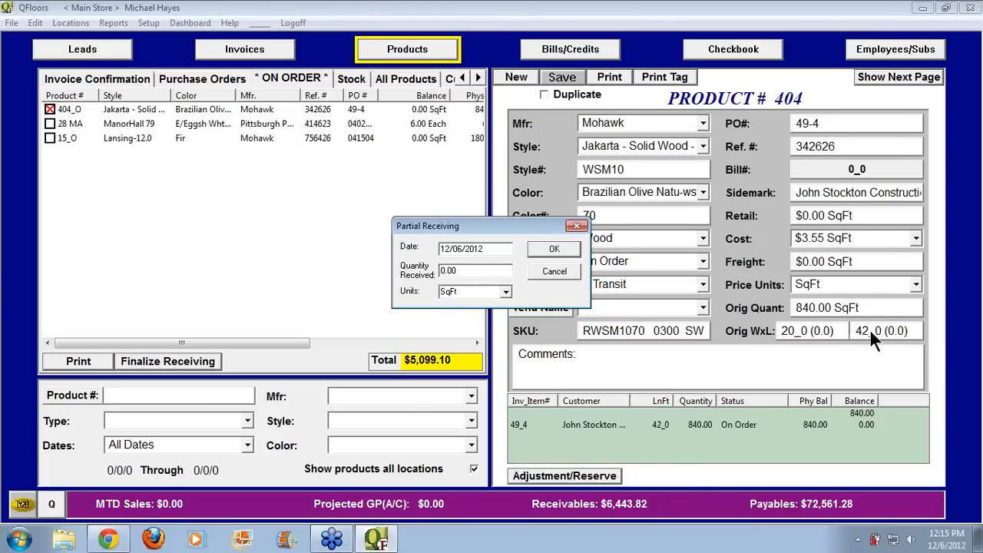
left_click(506, 292)
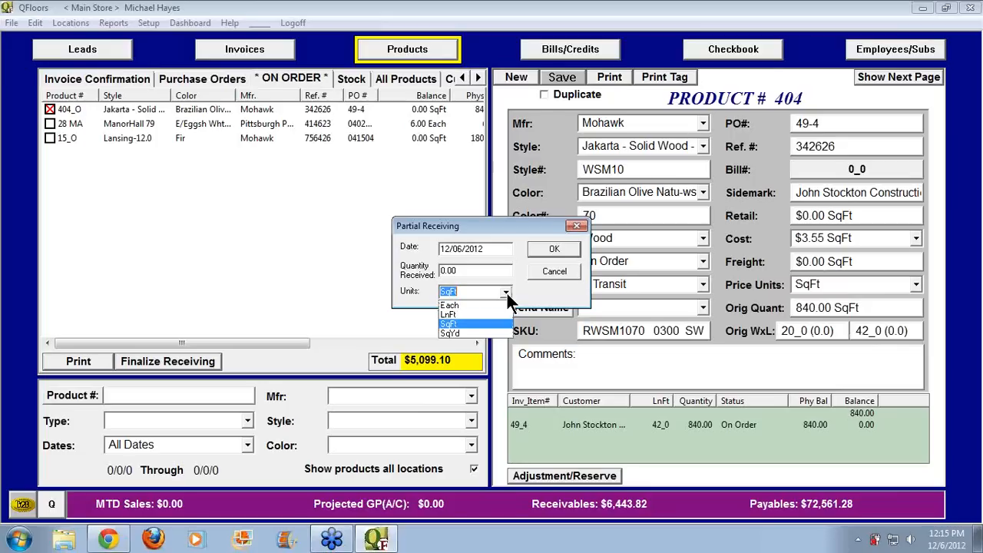
left_click(473, 314)
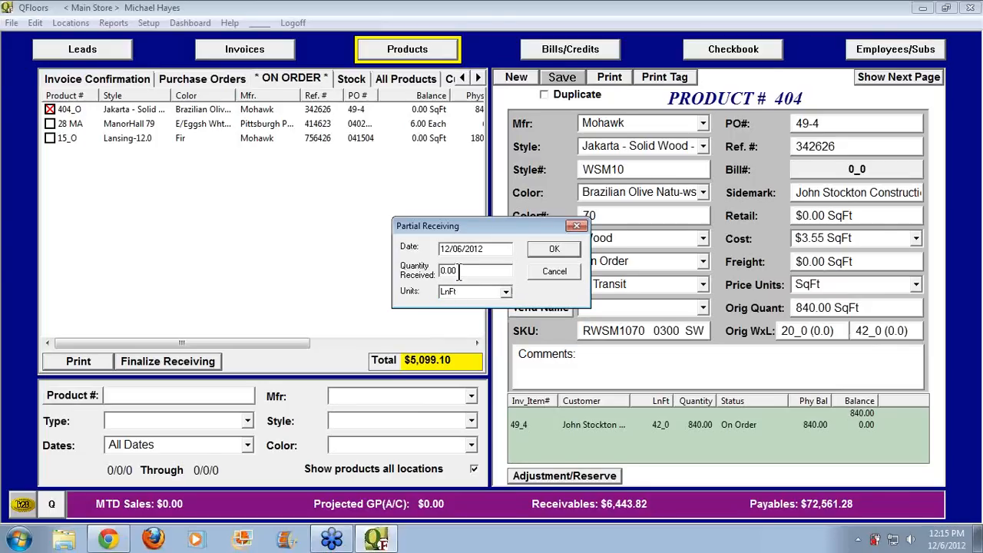
type("20")
left_click(555, 249)
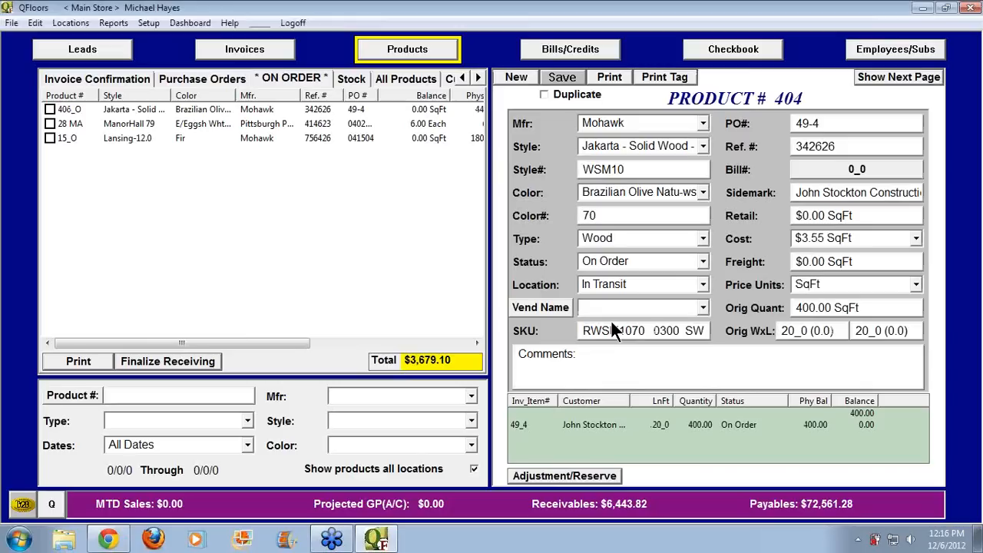
Check the new 404 MA stock item and remaining 406_O, then open the item's invoice
left_click(353, 80)
left_click(71, 124)
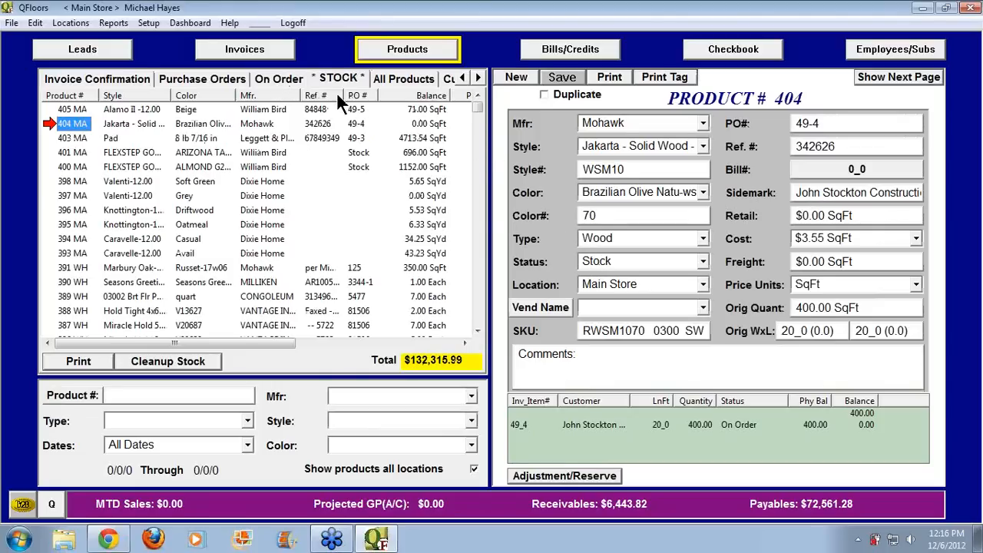
left_click(281, 79)
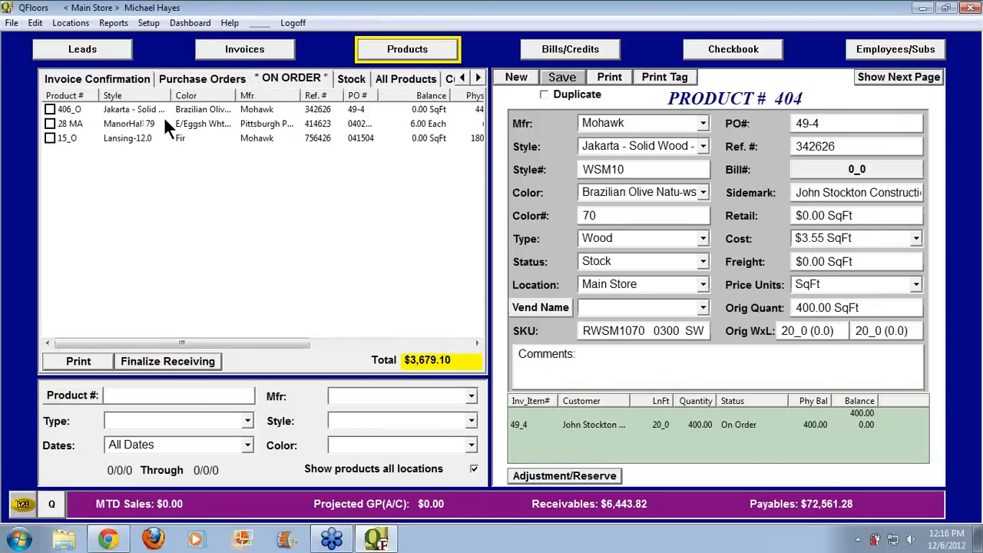
left_click(123, 111)
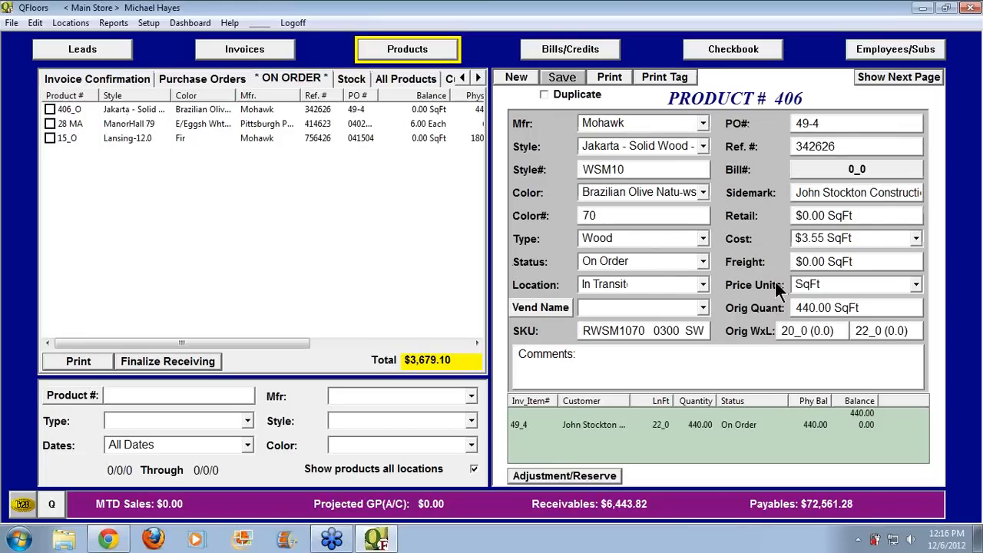
left_click(855, 330)
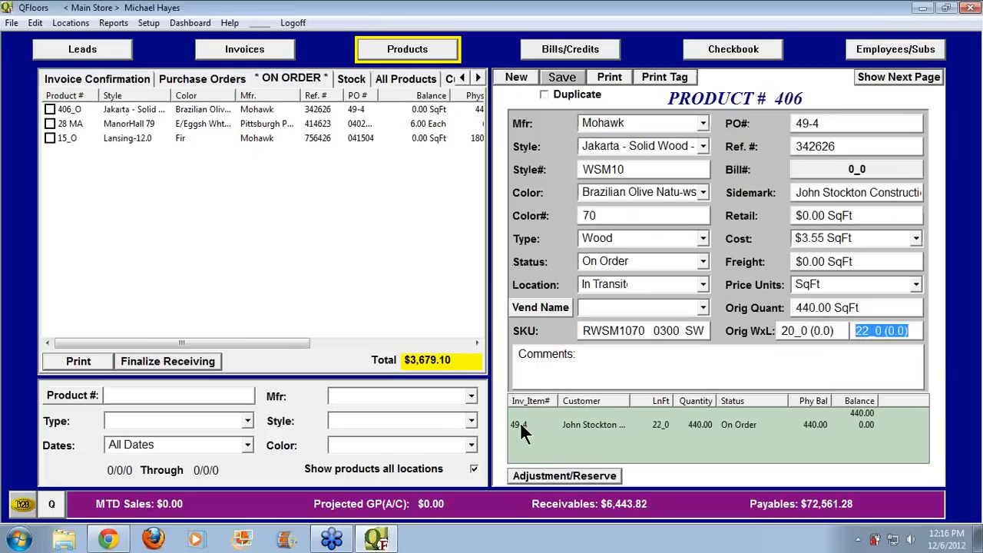
double_click(590, 424)
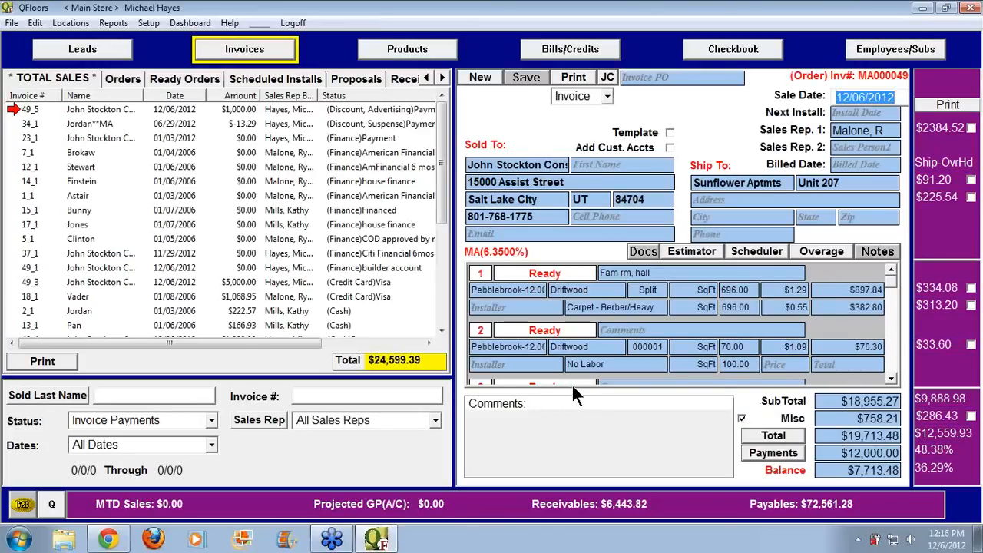
Select invoice MA000049's on-order line 4 Jakarta wood, then list the open Orders
left_click(892, 357)
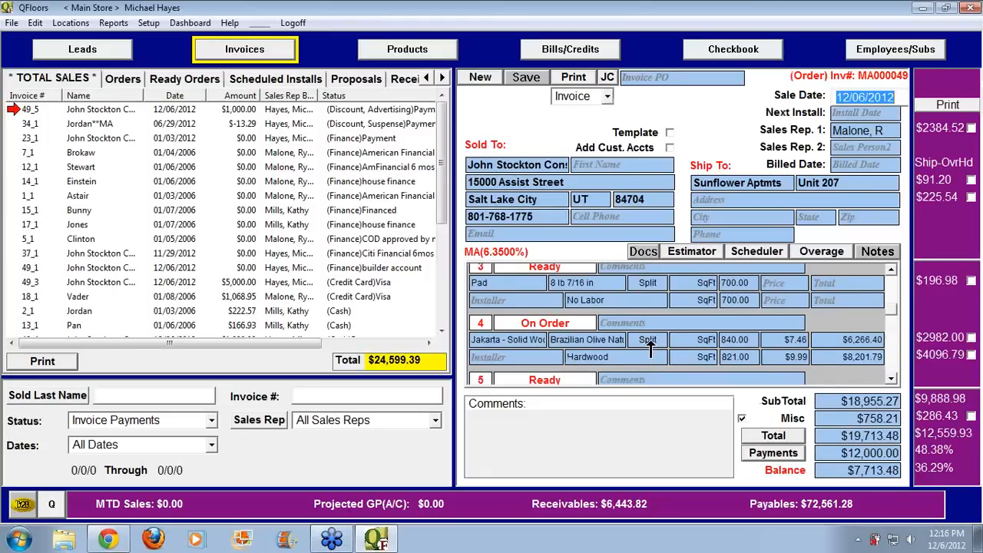
left_click(416, 50)
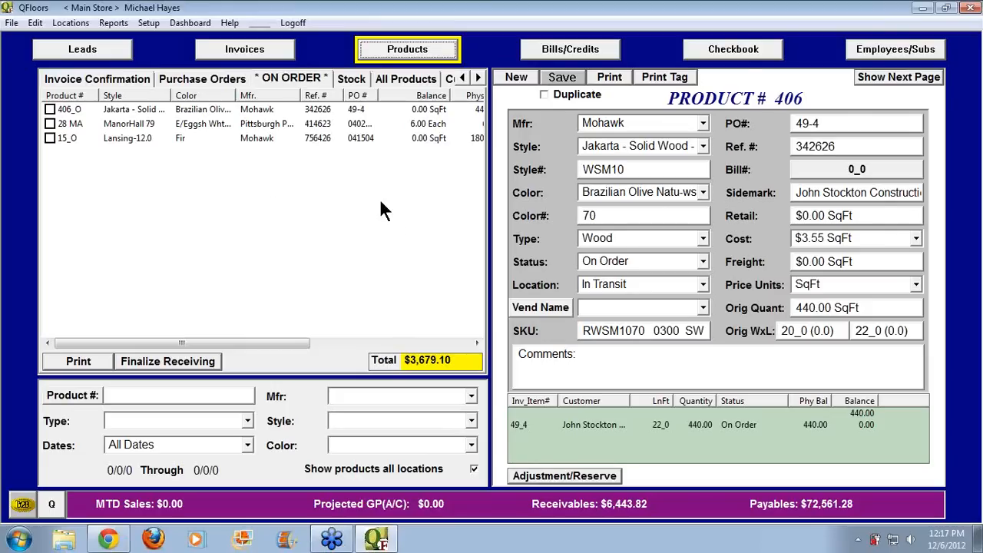
left_click(261, 60)
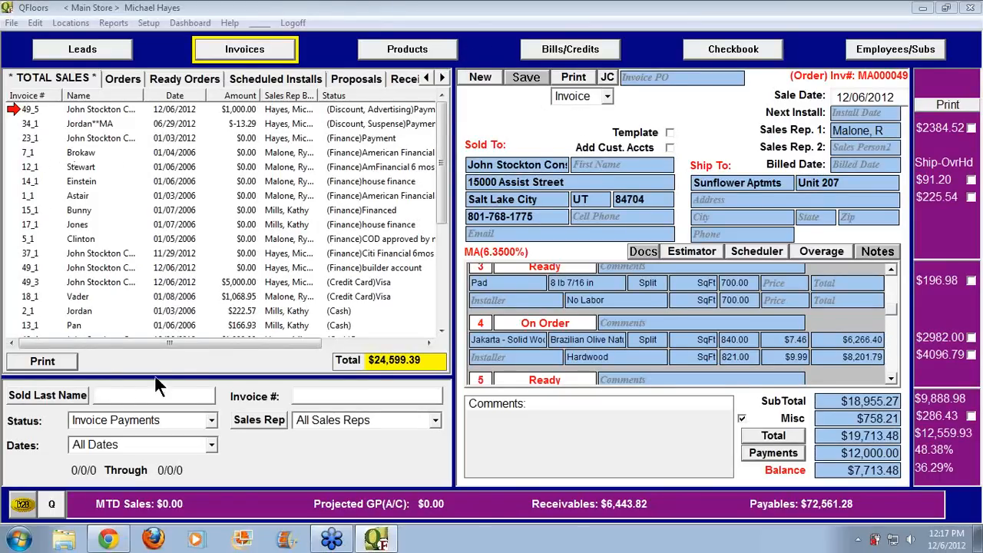
left_click(67, 79)
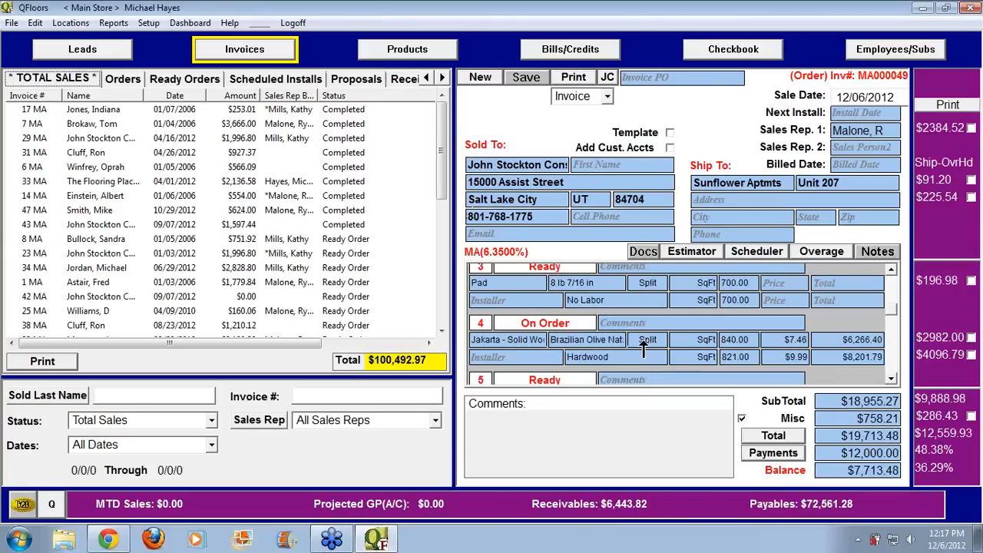
left_click(484, 322)
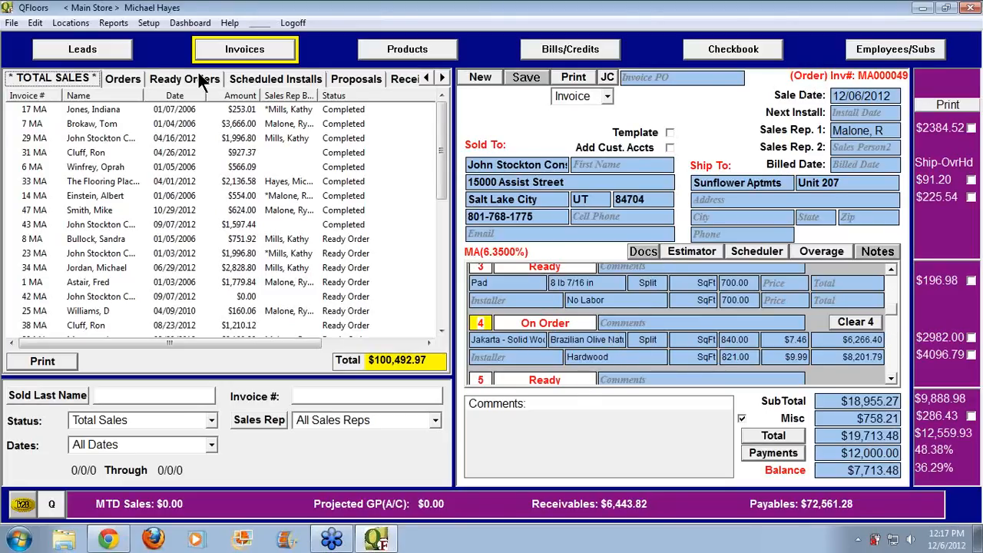
left_click(125, 79)
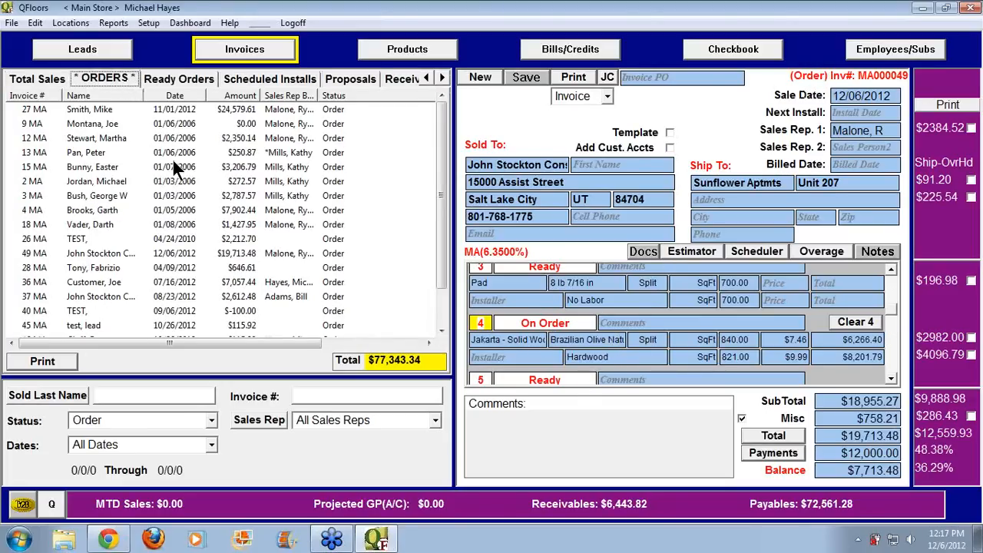
Browse the Ready Orders invoices, open invoice 39 MA, and switch to the On Order products list
left_click(48, 94)
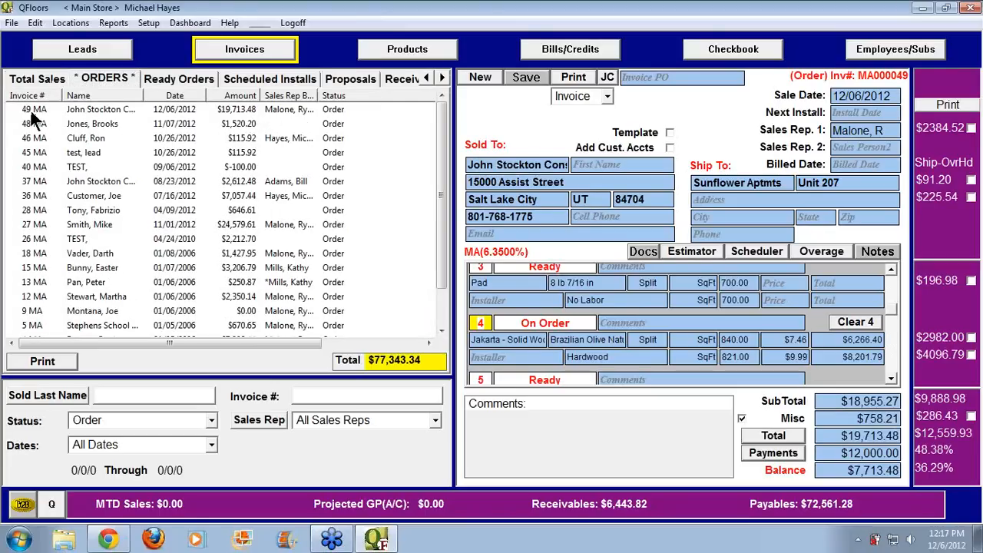
left_click(31, 111)
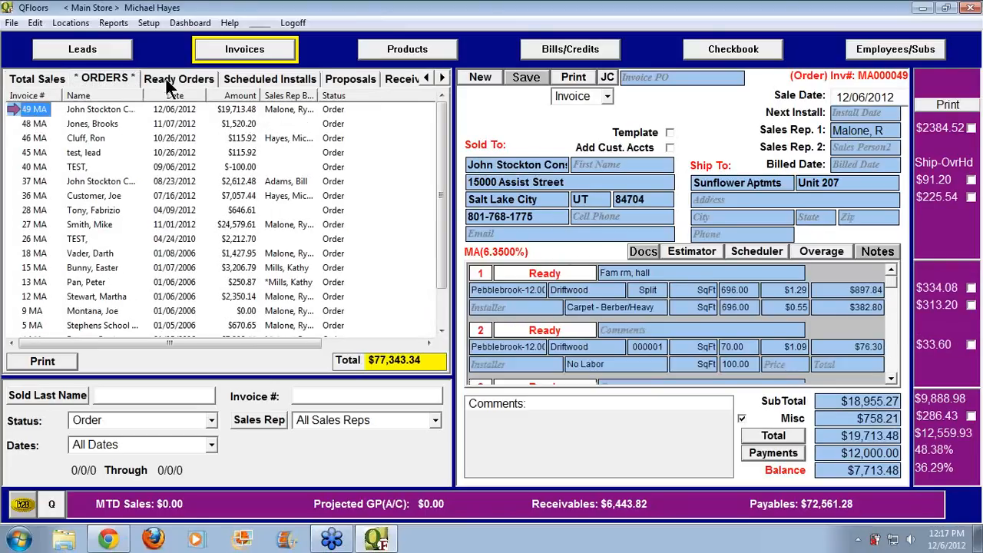
left_click(167, 79)
left_click(38, 110)
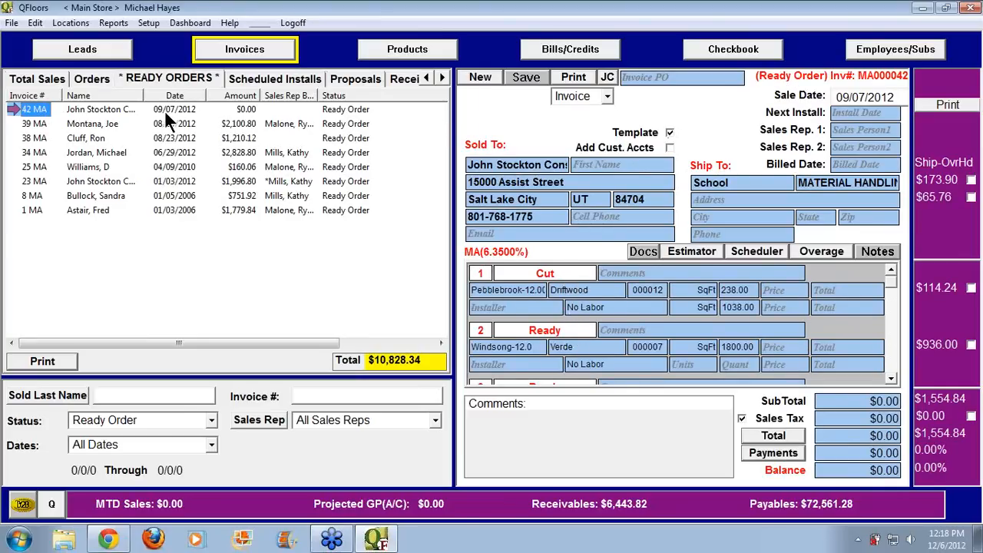
left_click(86, 125)
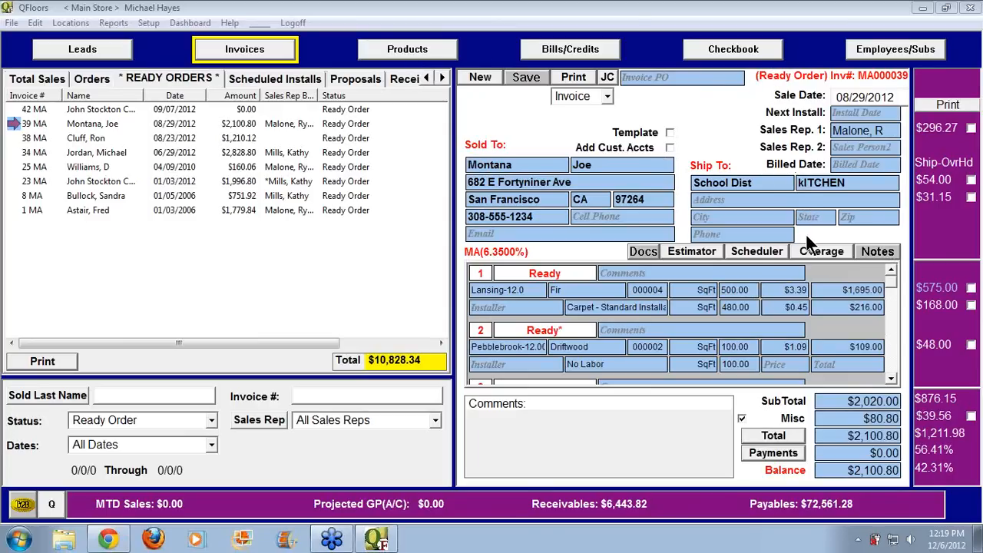
left_click(408, 50)
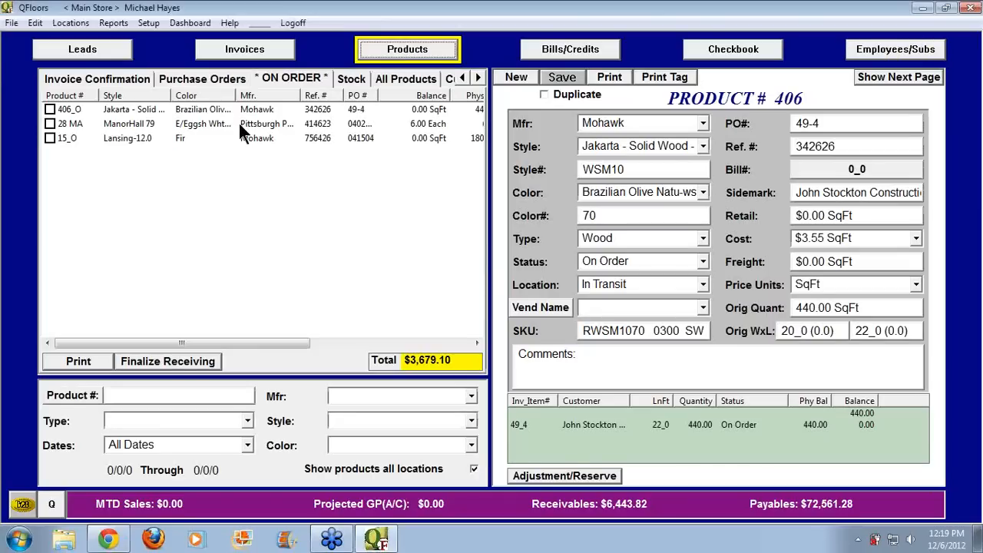
Show the On Order tab and review product 406_O's original 440.00 SqFt quantity, width and length
left_click(277, 75)
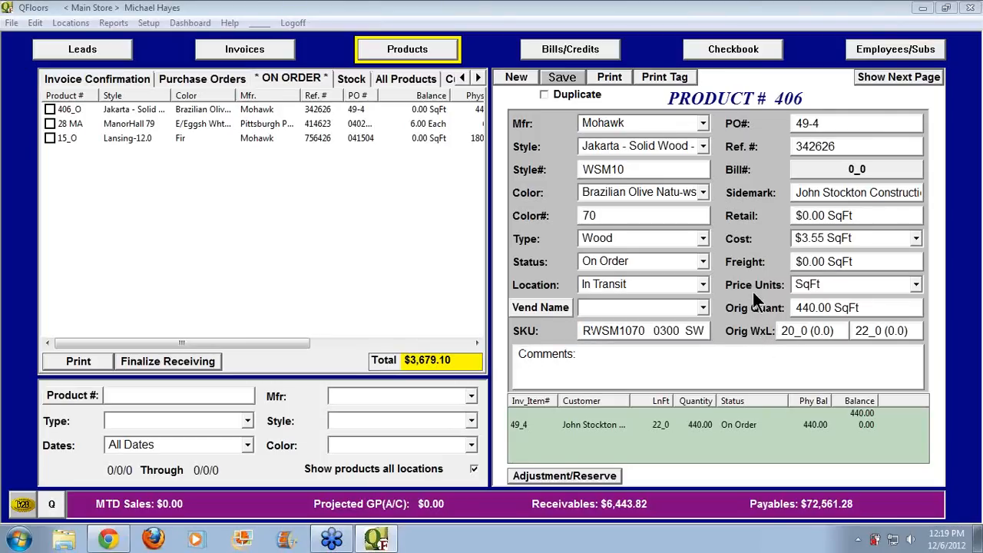
left_click_drag(863, 307, 774, 309)
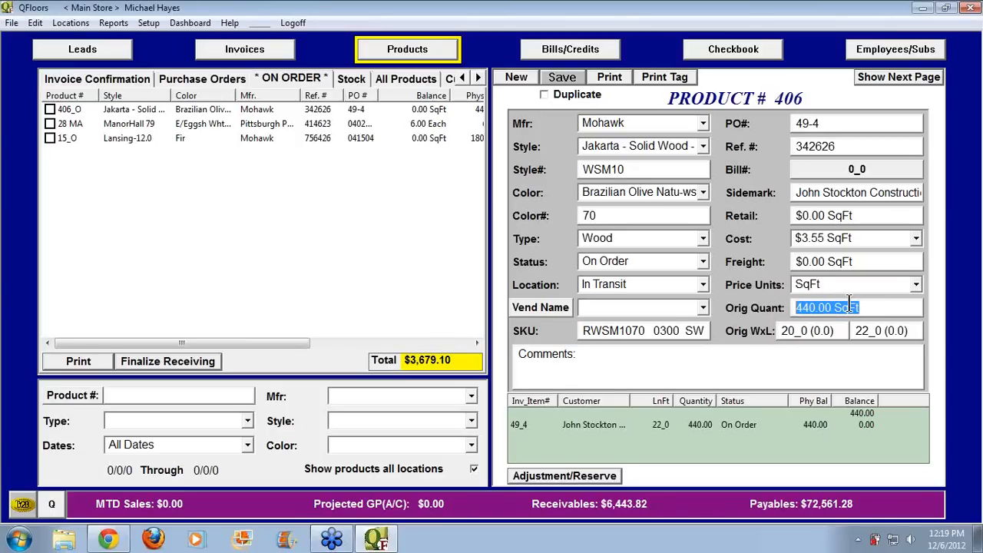
left_click_drag(837, 333, 774, 333)
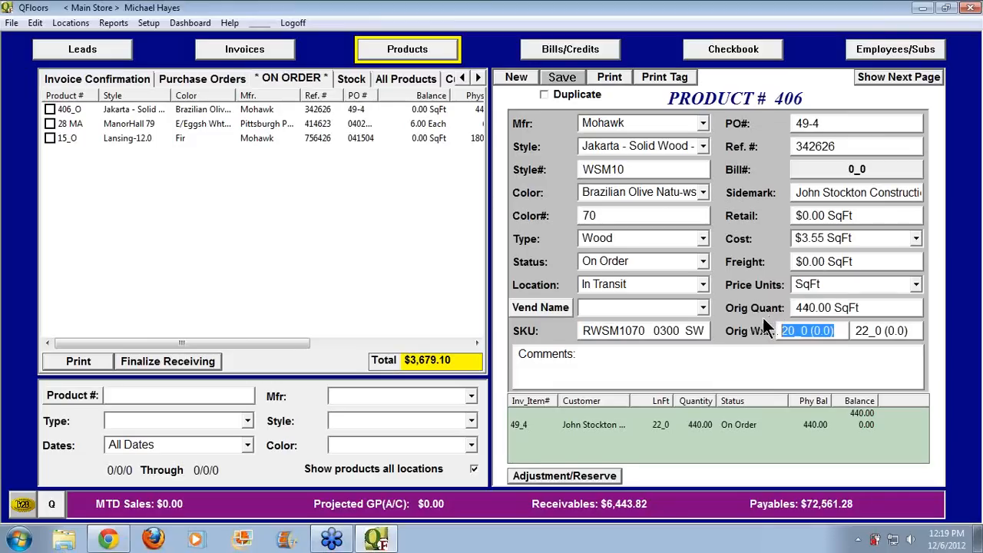
left_click_drag(838, 331, 777, 331)
left_click_drag(855, 331, 909, 331)
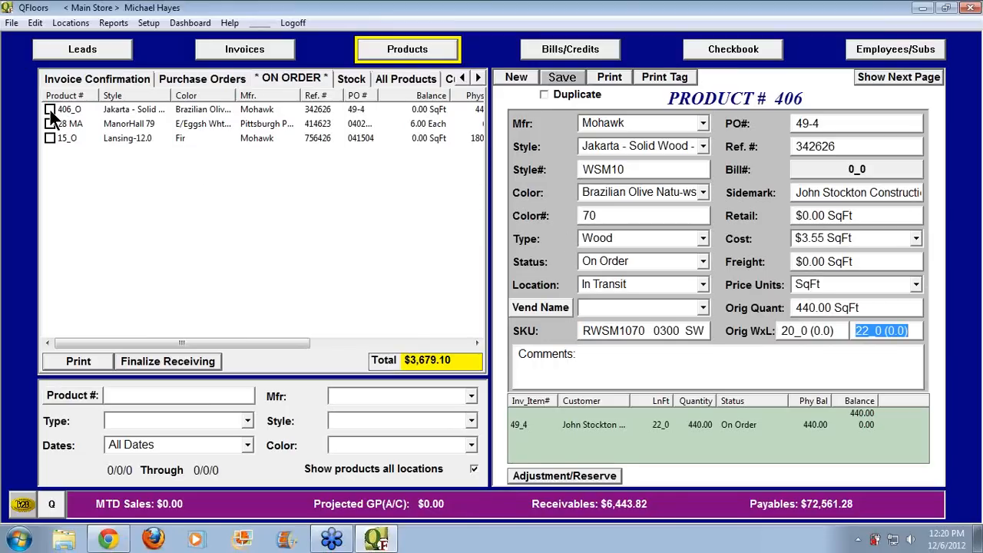
left_click_drag(833, 331, 780, 330)
left_click_drag(854, 330, 910, 331)
Tick 406_O and partially receive it as 5 LnFt, leaving 100.00 SqFt on order
left_click(50, 110)
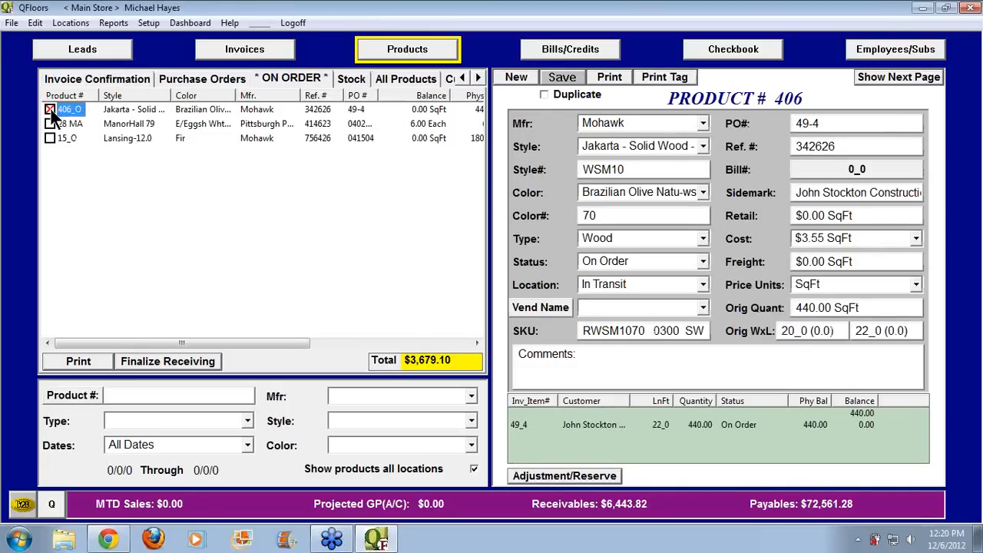
left_click(171, 368)
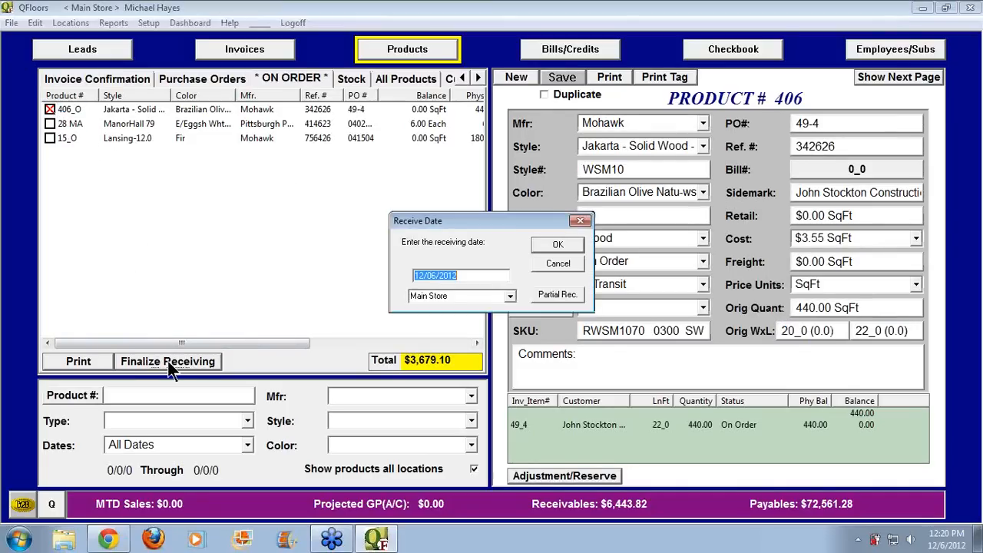
left_click(556, 296)
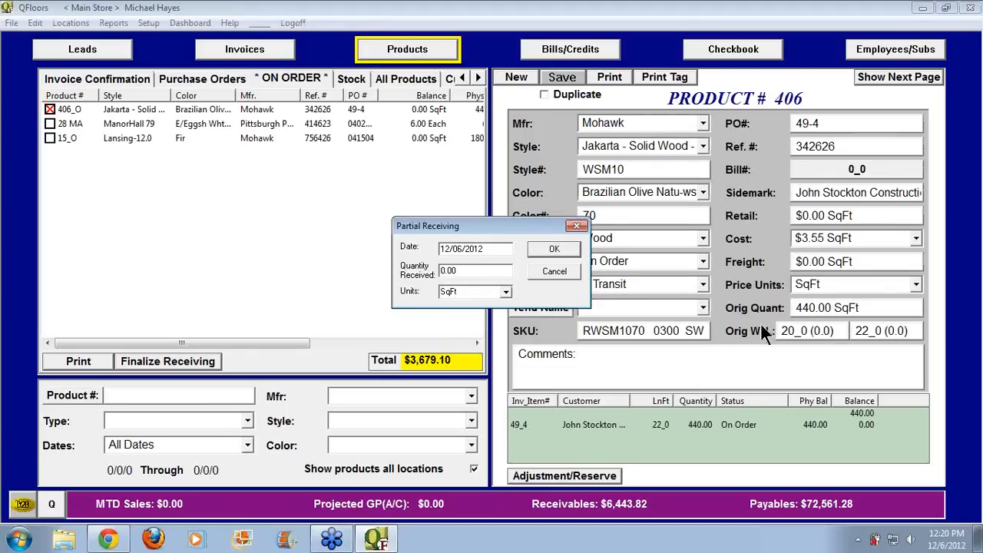
left_click_drag(463, 270, 410, 266)
type("20")
left_click_drag(464, 270, 411, 267)
left_click(505, 292)
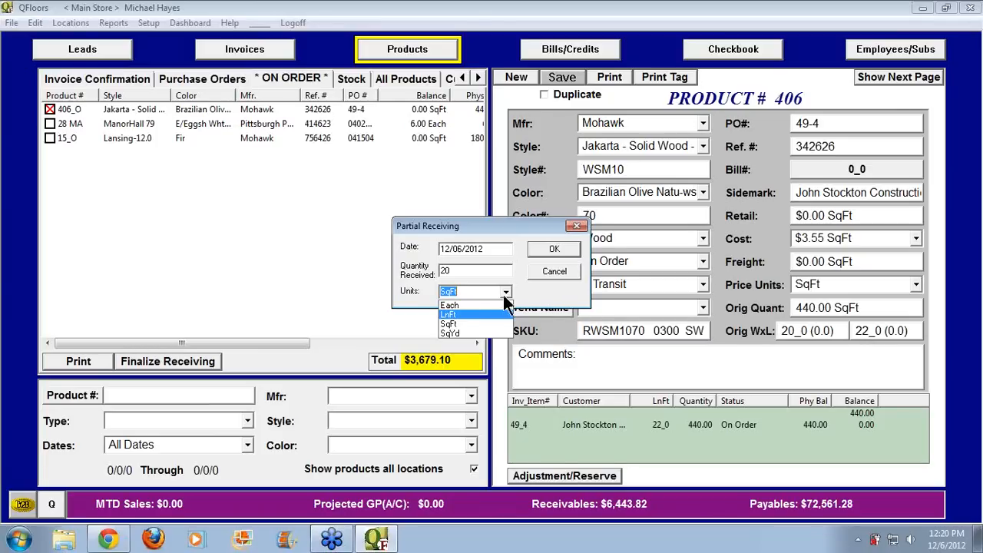
left_click(448, 314)
left_click_drag(455, 270, 428, 274)
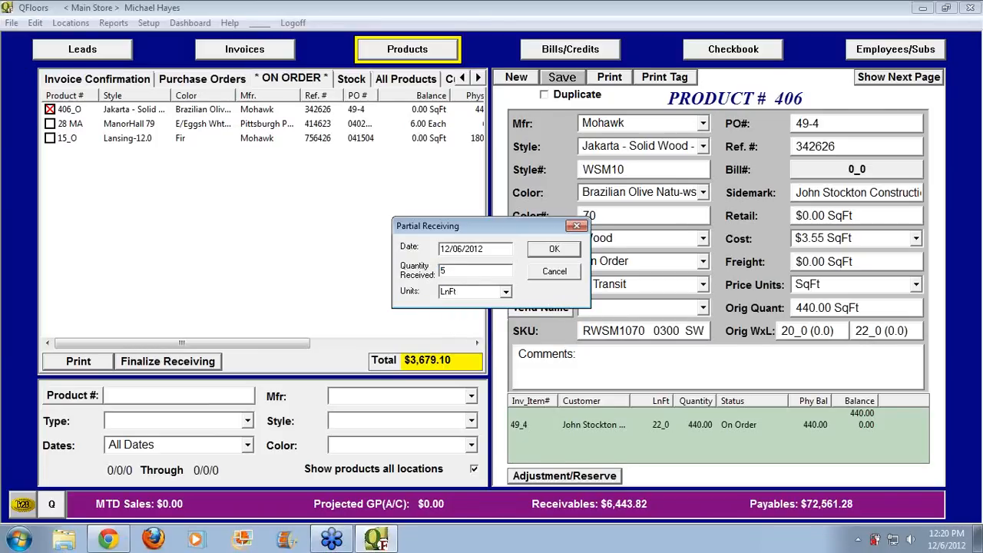
type("5")
left_click(555, 249)
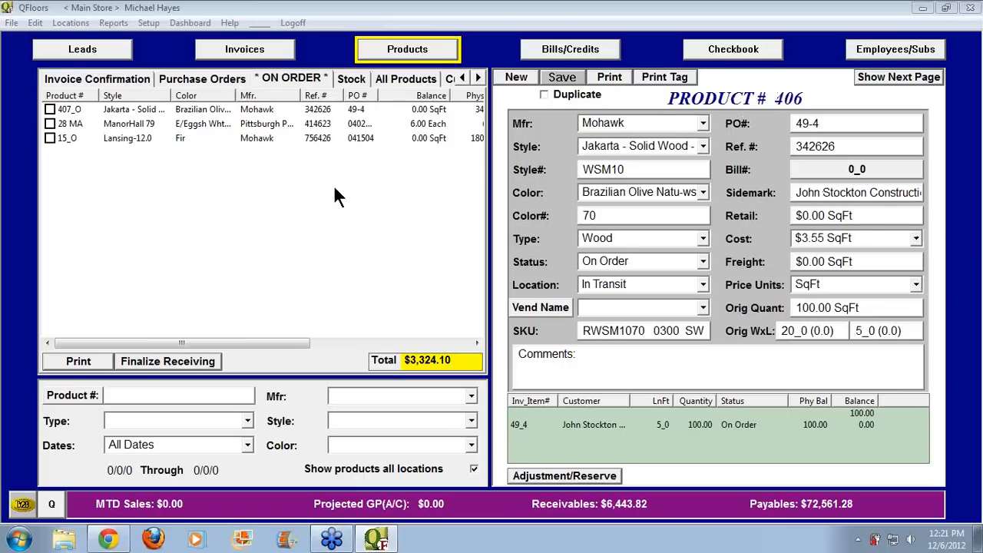
Receive line 407_O in full, dropping the on-order total to $2,117.10, and return to invoices
left_click(49, 109)
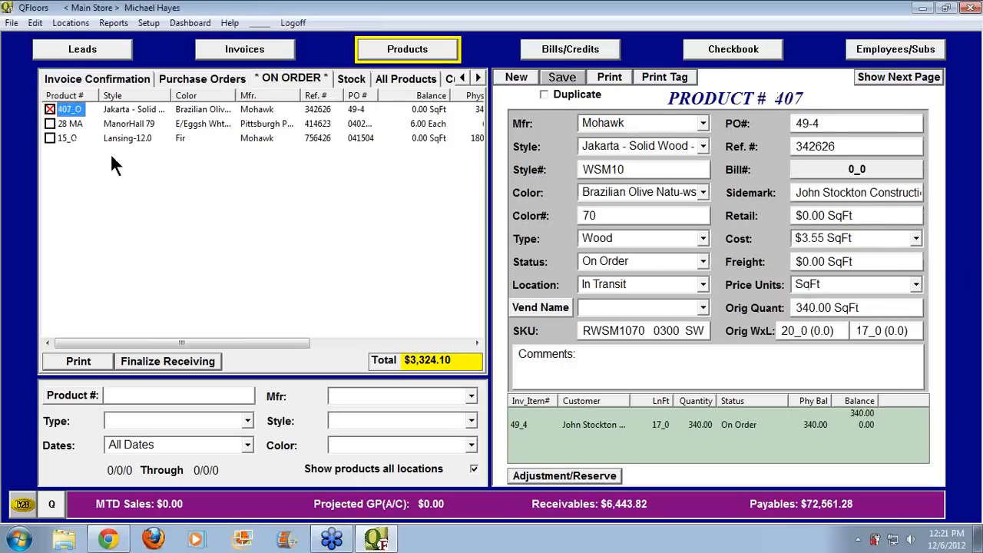
left_click(168, 362)
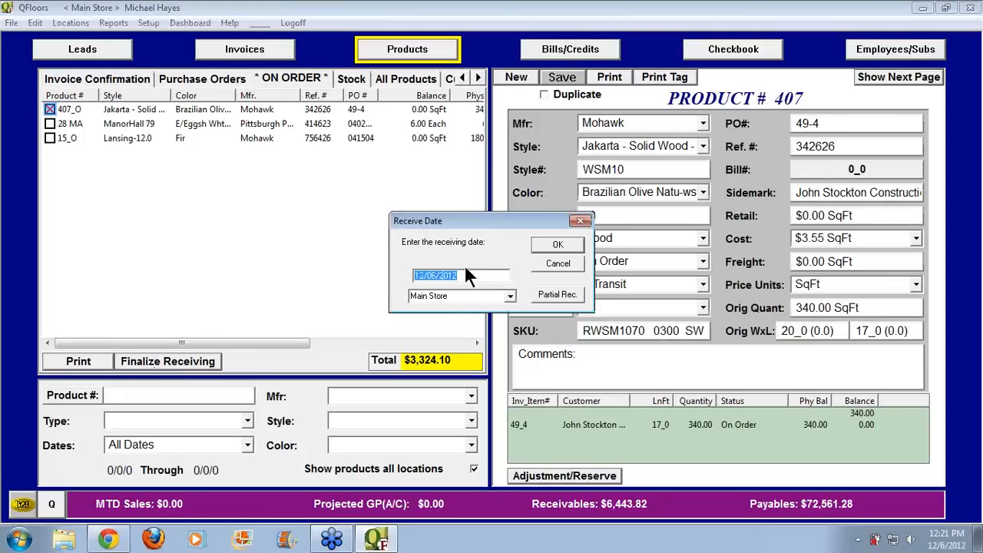
left_click(556, 245)
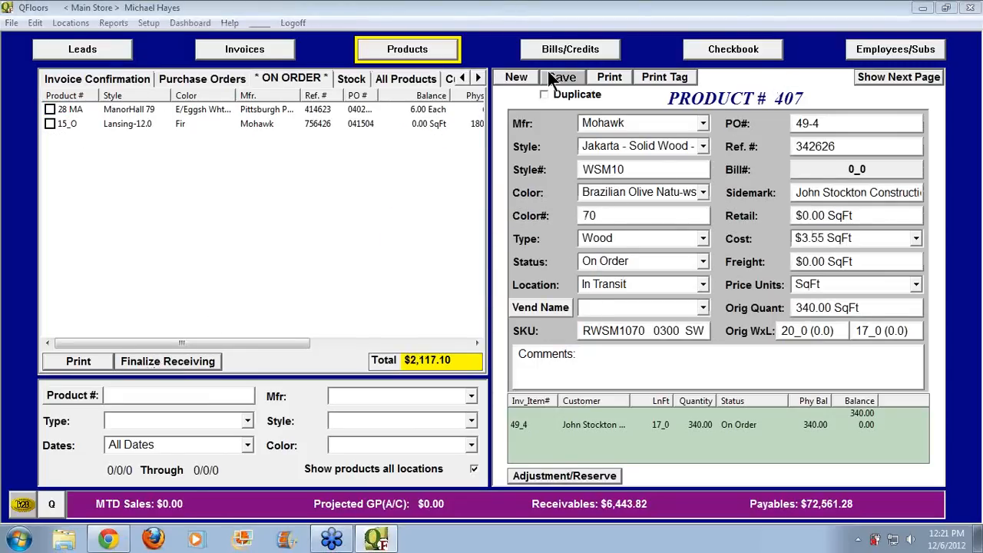
left_click(245, 50)
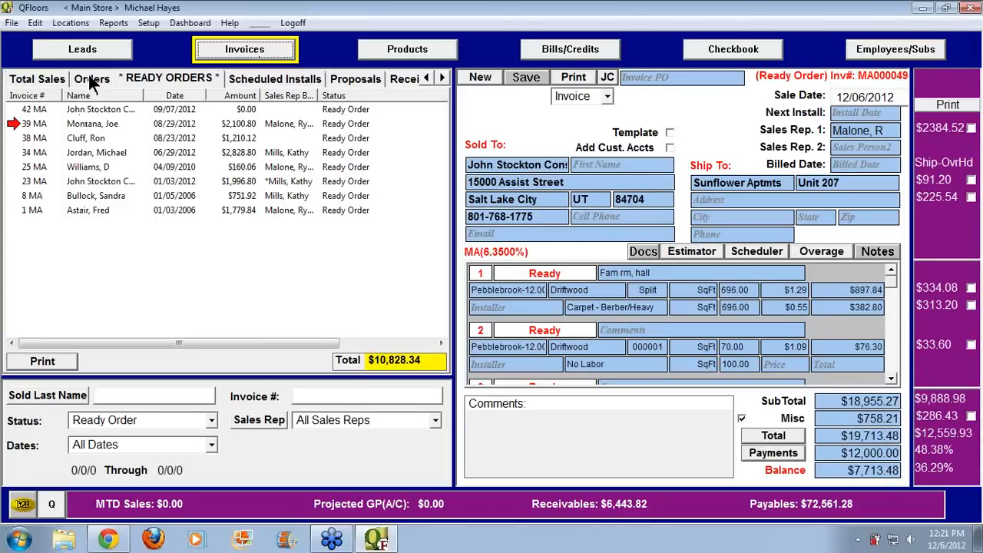
Open invoice 49 MA from the Total Sales invoice list
left_click(49, 81)
left_click(40, 113)
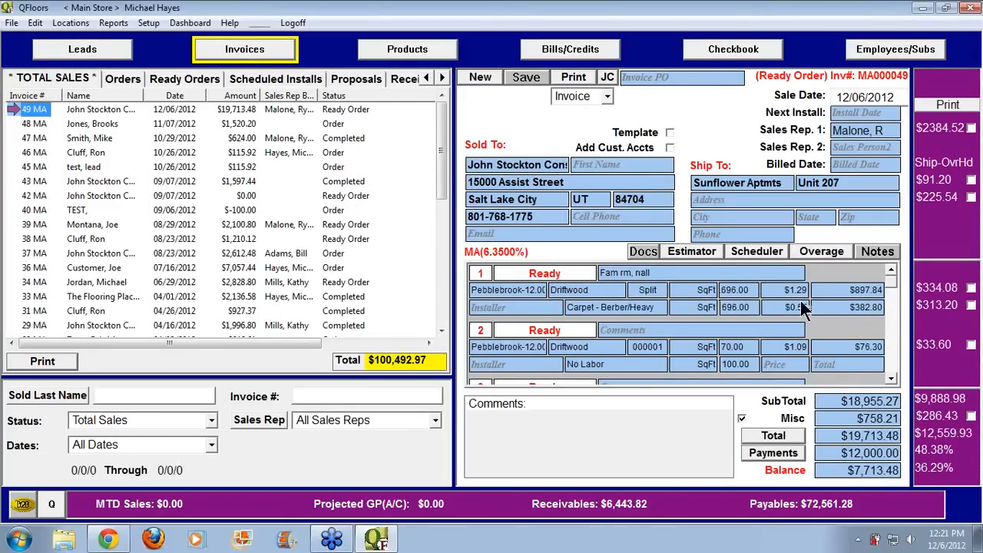
left_click(887, 328)
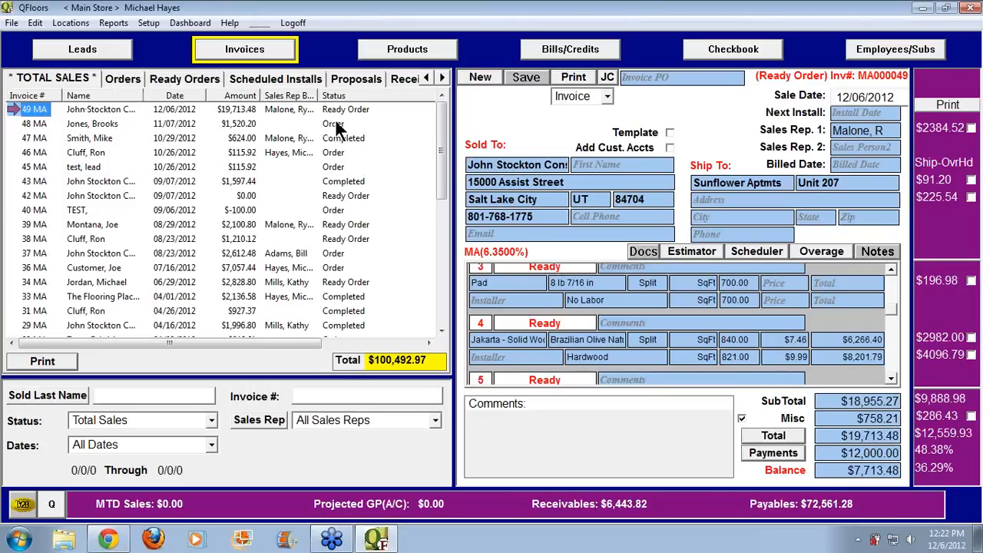
left_click(356, 80)
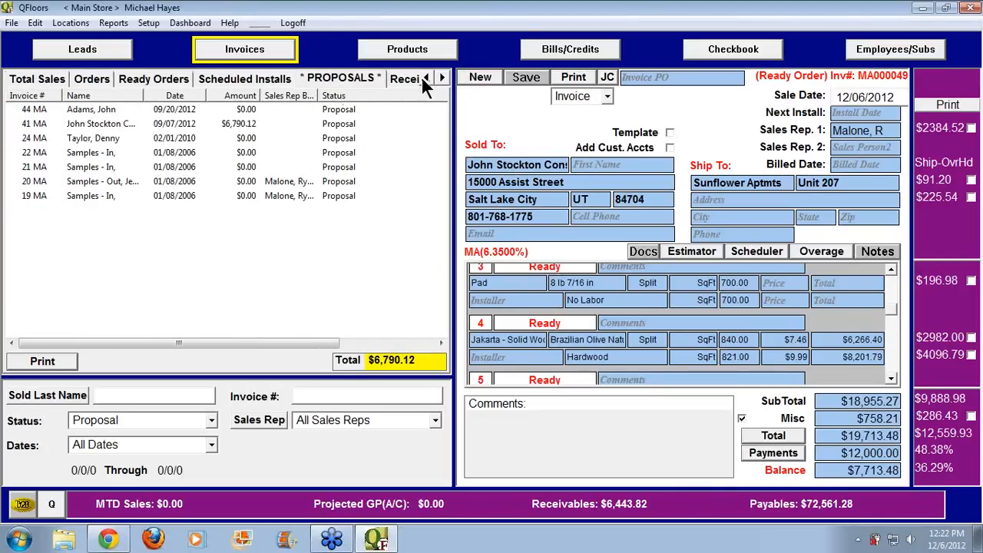
left_click(52, 79)
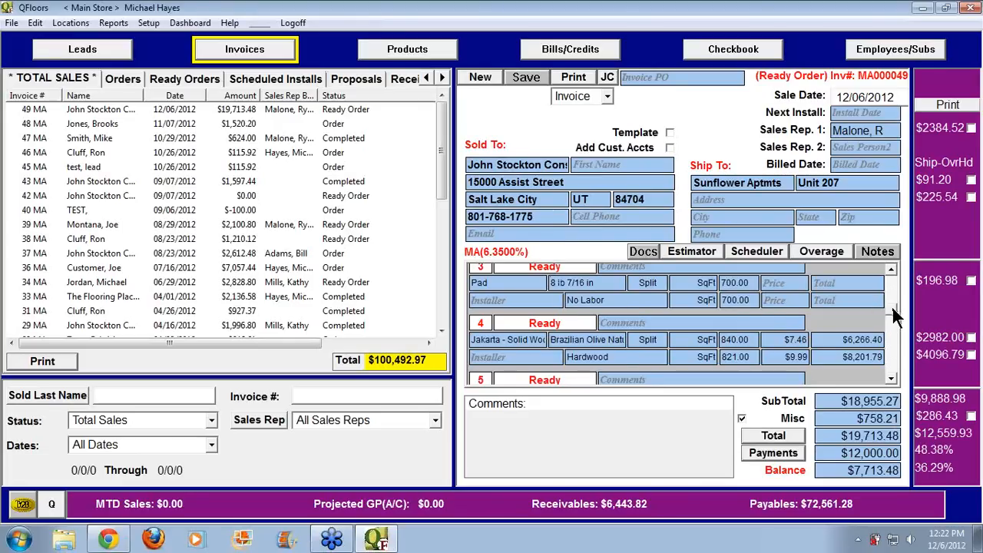
left_click_drag(893, 314, 896, 286)
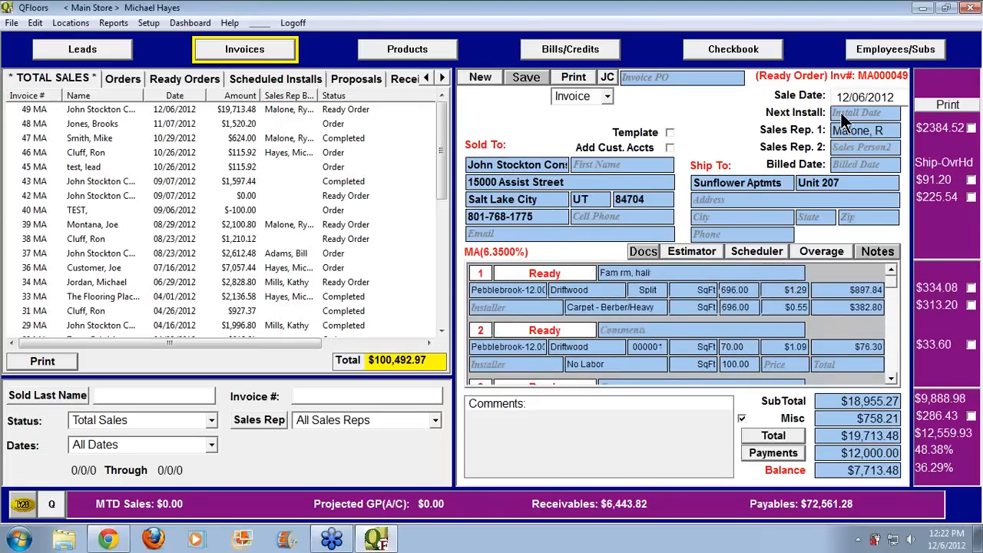
Enter 12/06/2012 as the next install date and save the invoice
left_click(871, 113)
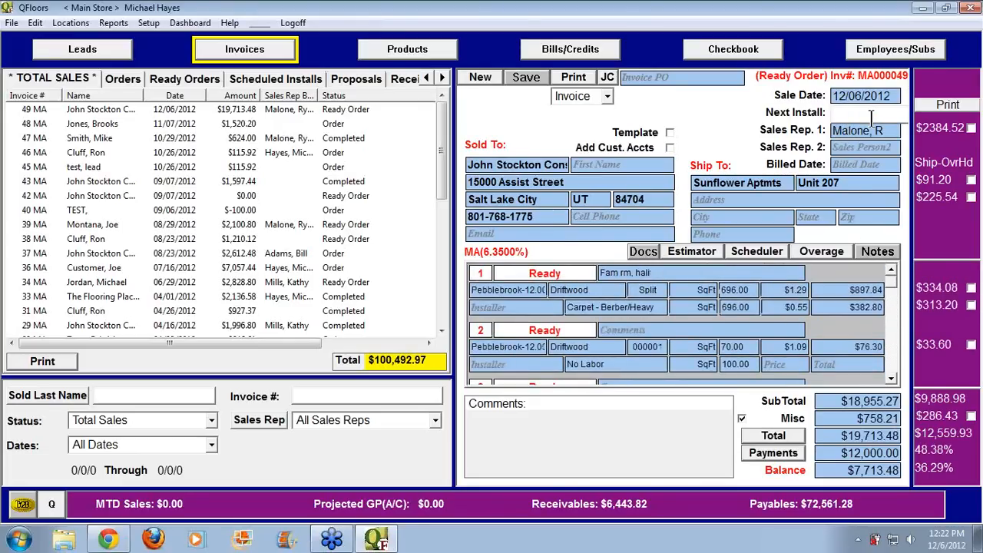
type("1206")
left_click(868, 129)
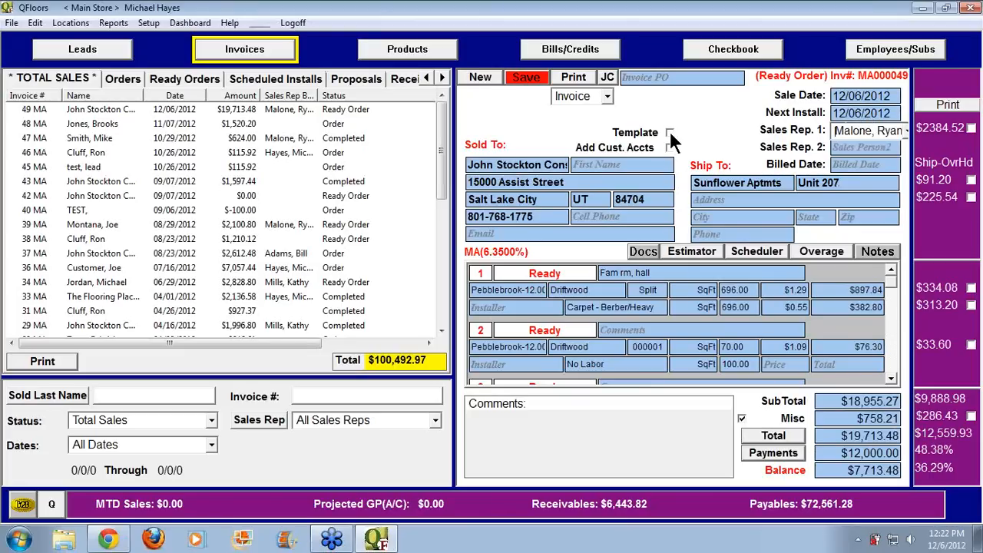
left_click(528, 76)
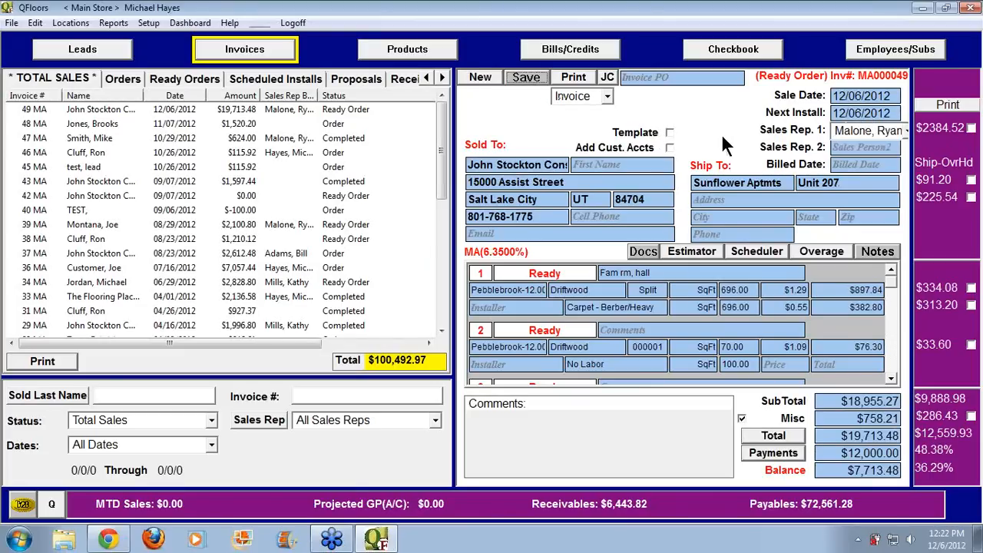
Assign installers to lines 1, 4 and 5 of invoice MA000049 and save it
left_click(545, 307)
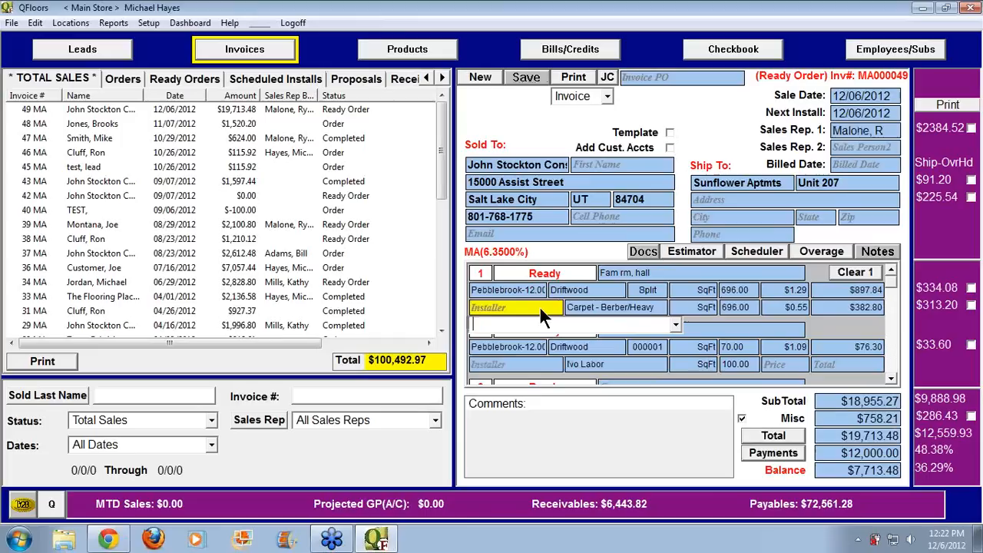
left_click(675, 327)
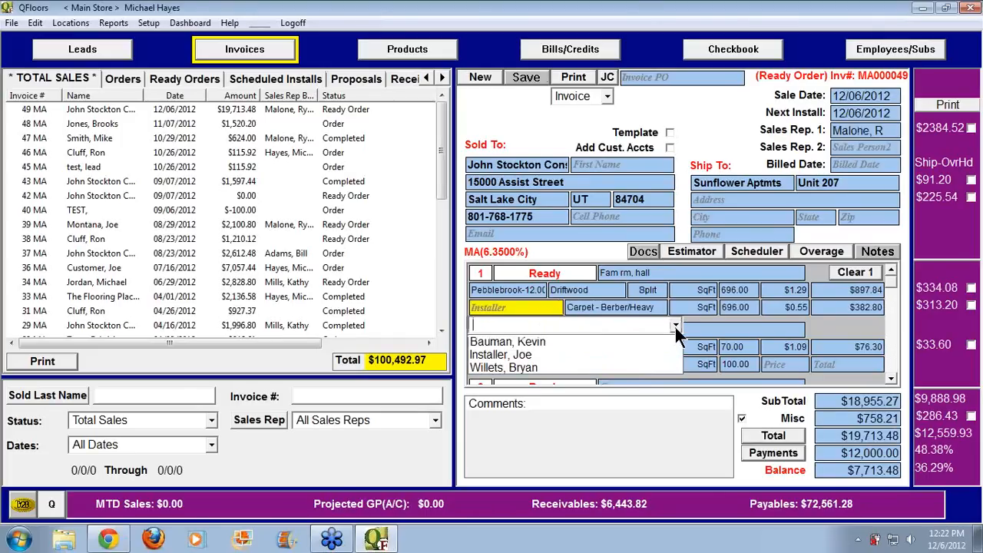
left_click(534, 340)
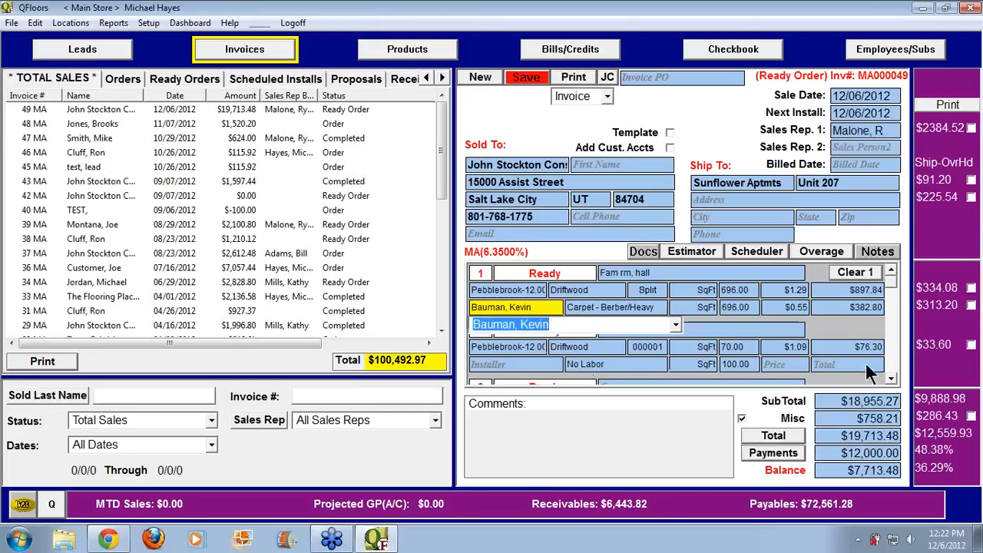
left_click(890, 377)
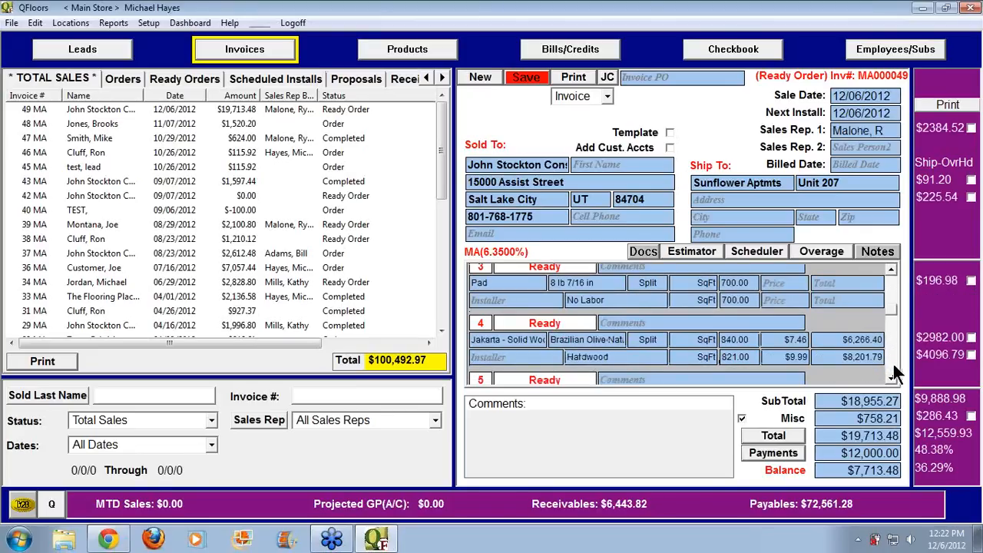
left_click(551, 358)
left_click(676, 377)
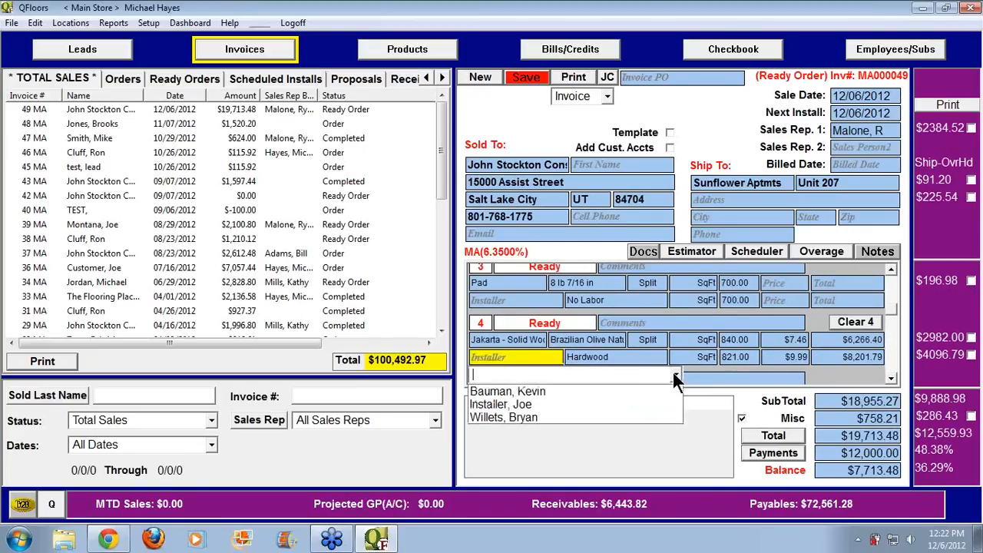
left_click(539, 417)
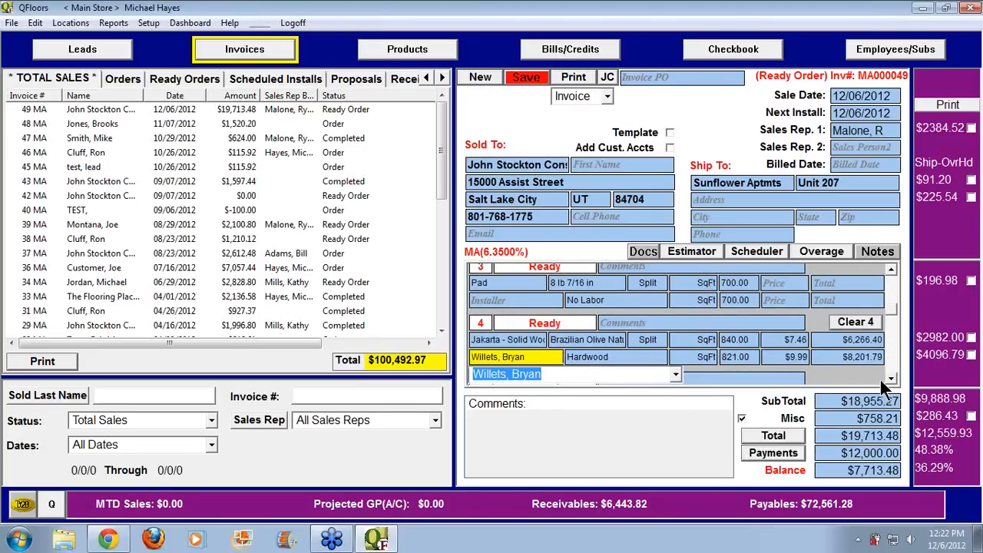
scroll(879, 377, "down", 4)
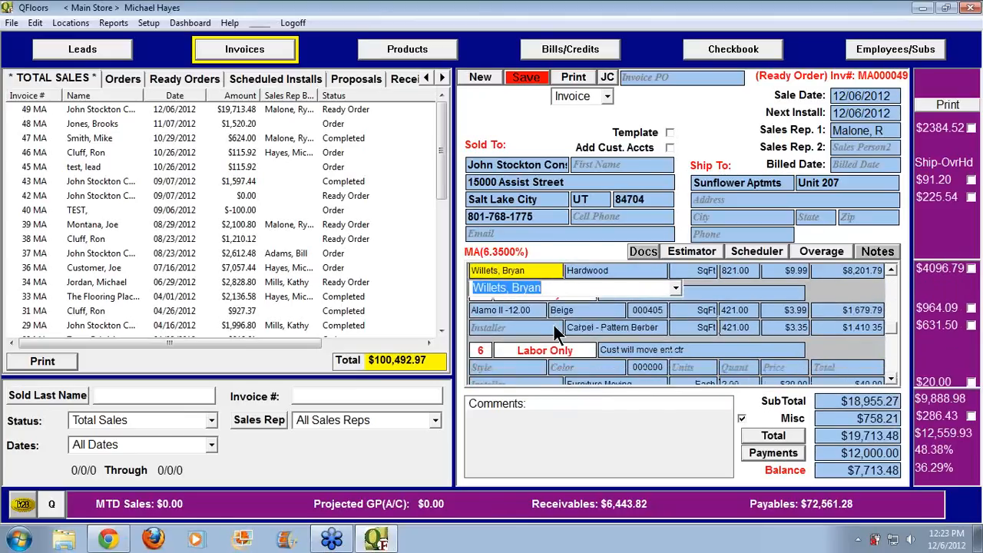
left_click(553, 326)
left_click(674, 344)
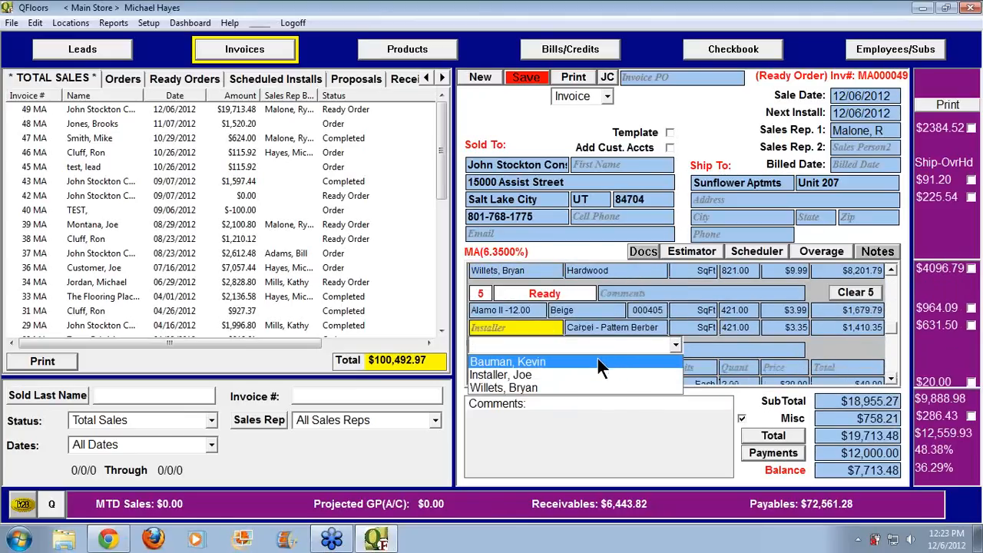
left_click(597, 361)
left_click(526, 78)
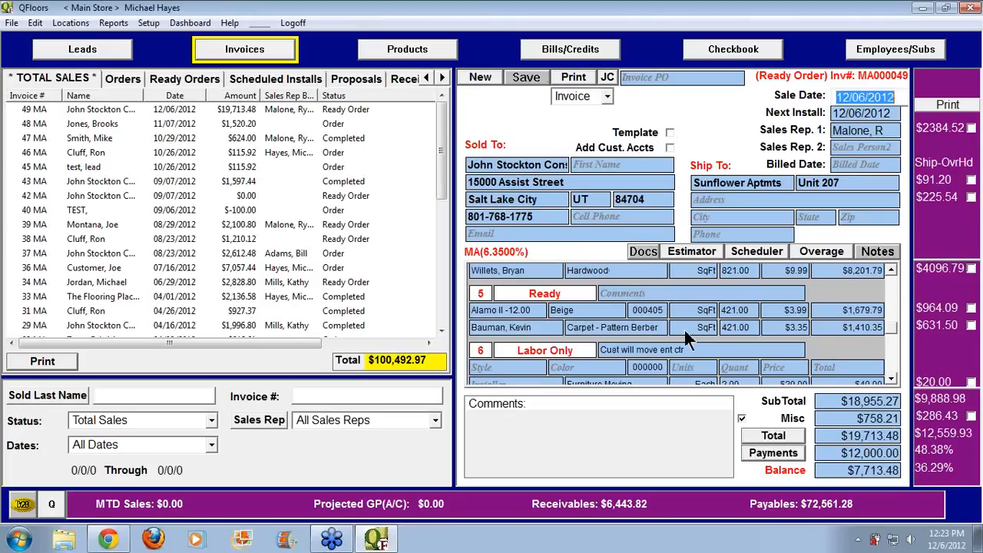
Show Scheduled Installs ($71,147.56 total) and check the date ranges, keeping All Dates
left_click_drag(892, 328, 900, 275)
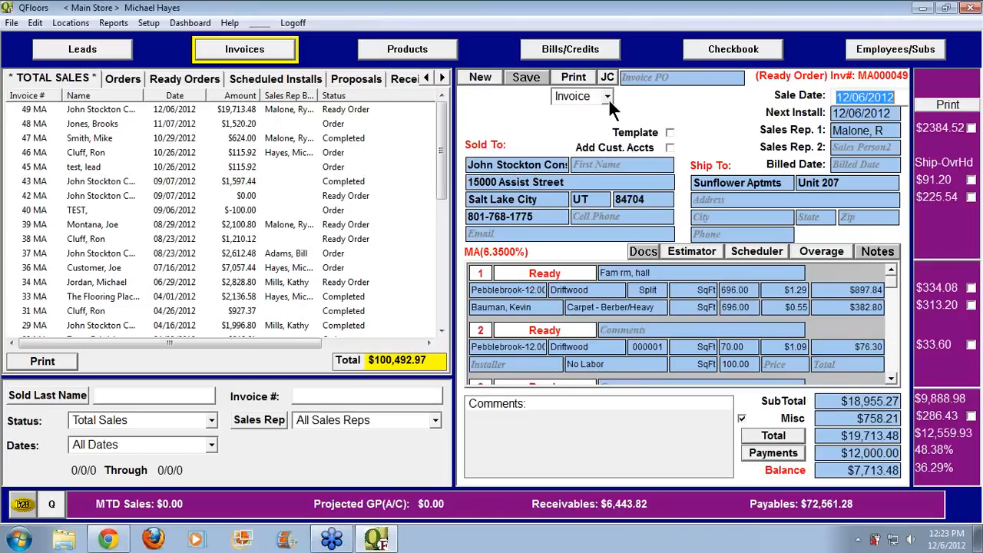
left_click(281, 80)
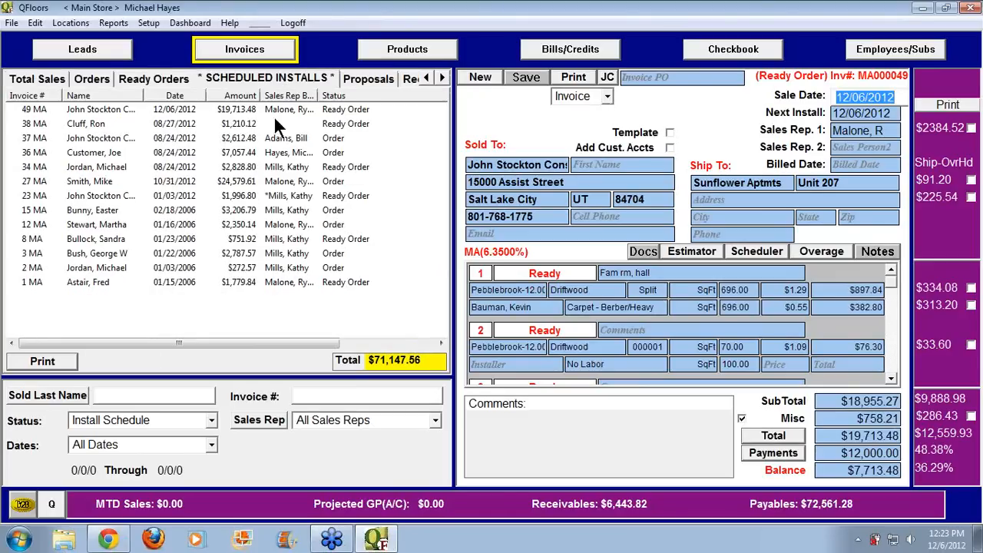
left_click(145, 444)
left_click(211, 445)
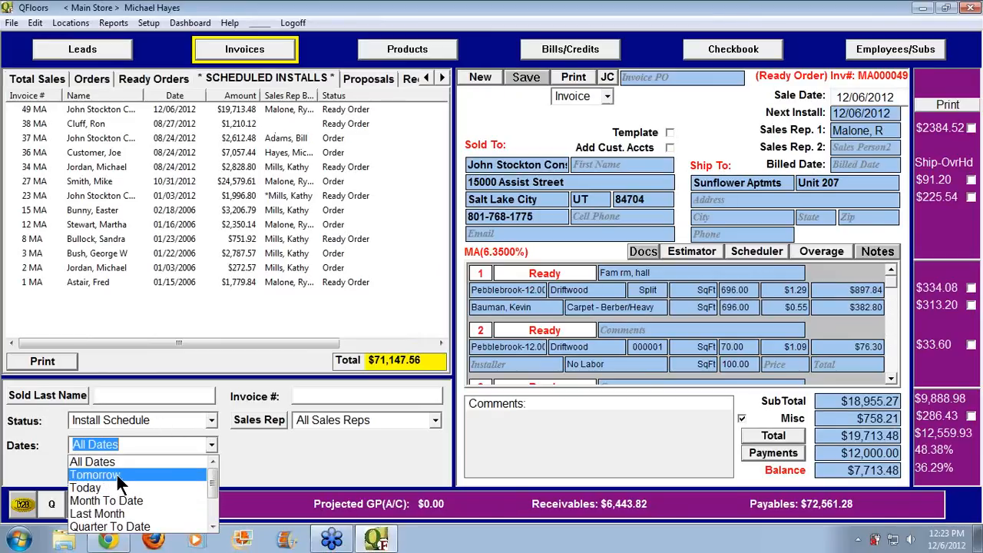
scroll(112, 473, "down", 2)
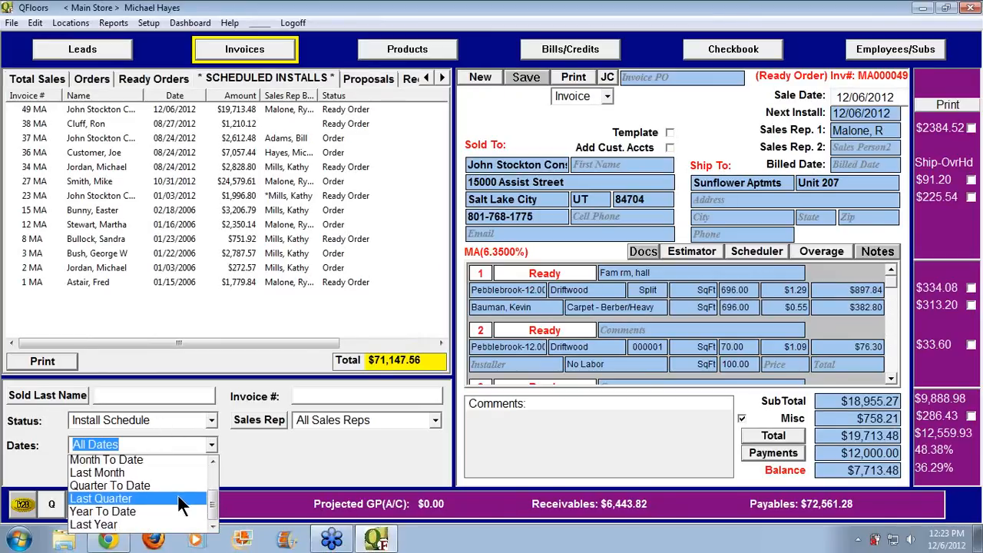
left_click(252, 474)
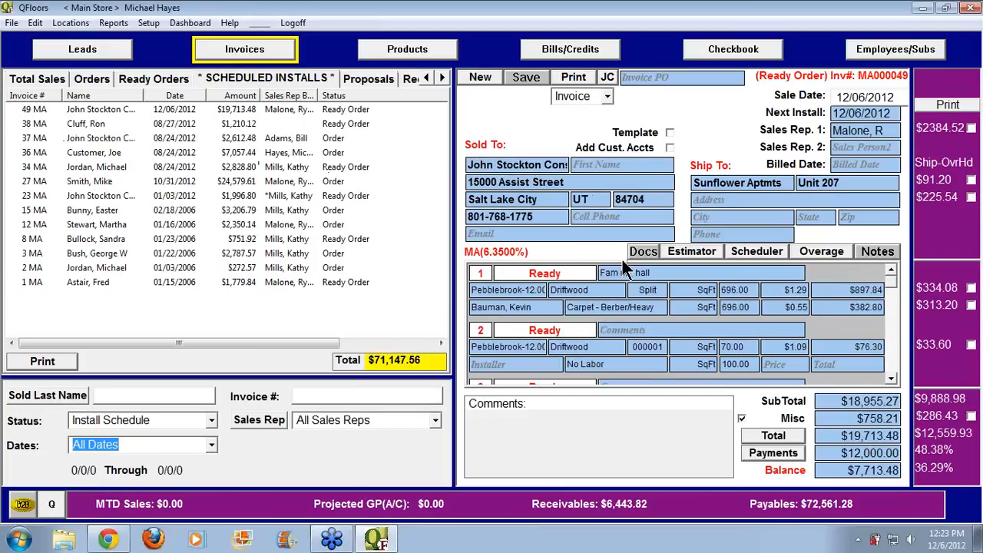
Switch the invoice form type to Work Order
left_click(606, 96)
left_click(607, 97)
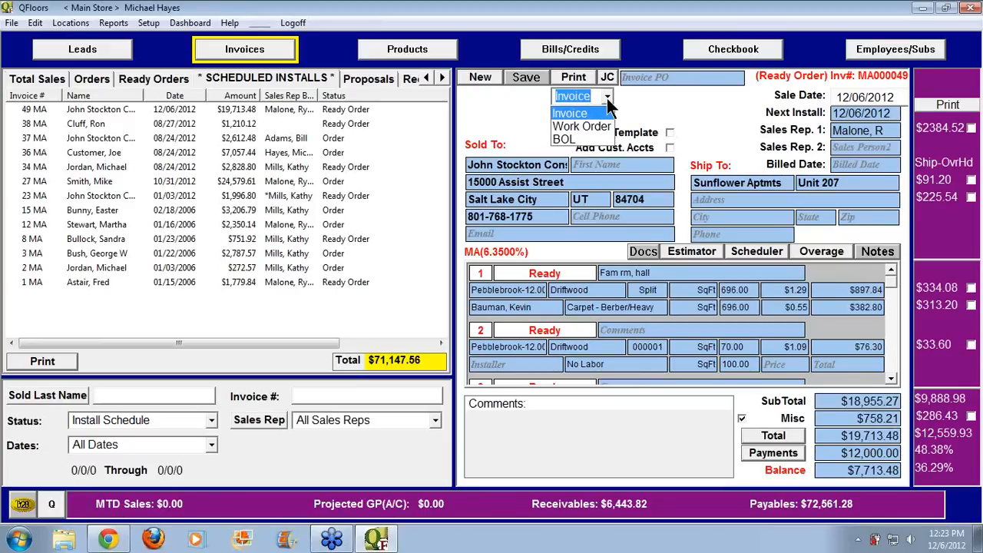
left_click(574, 127)
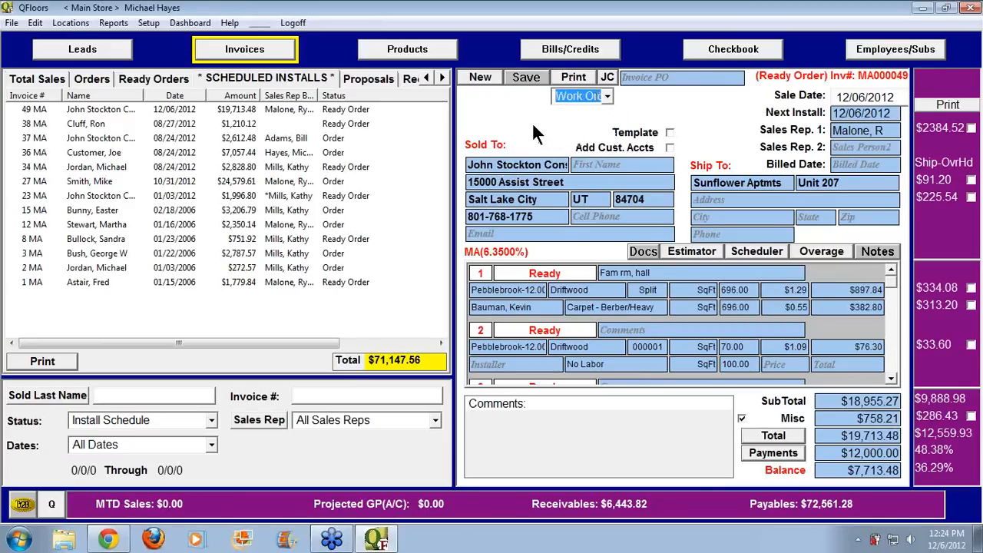
Toggle the Labor Total, Labor Costs and Balance work order print options, then accept them
left_click(582, 76)
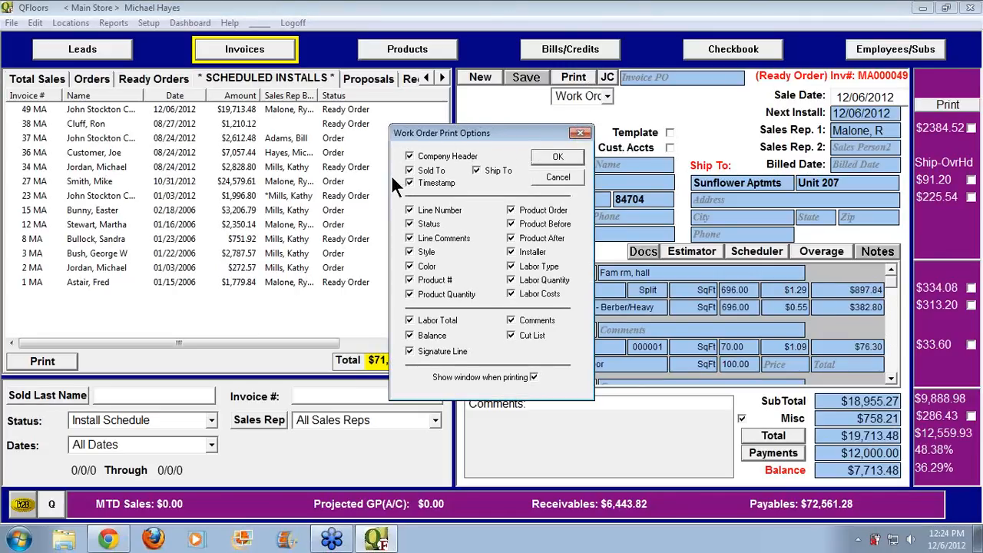
left_click_drag(496, 133, 343, 132)
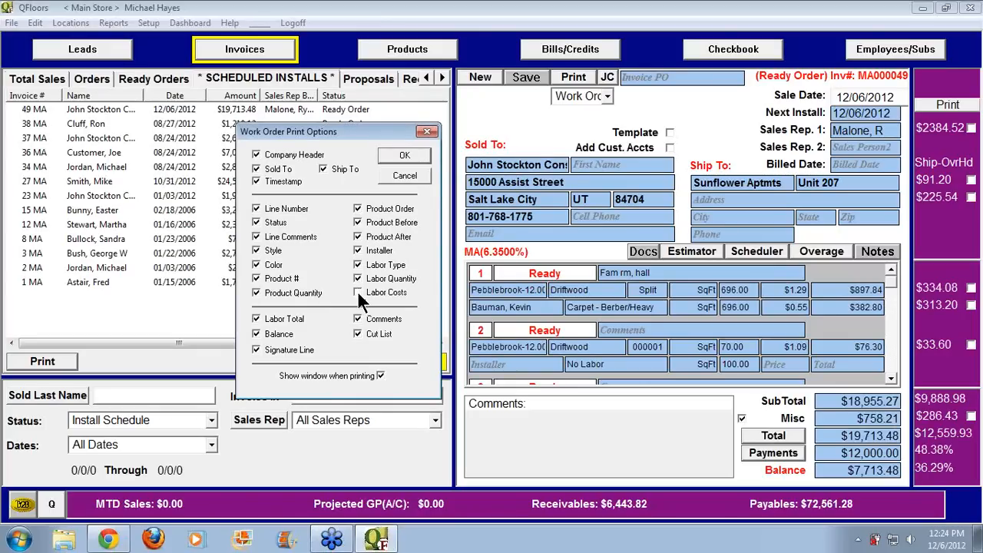
left_click(256, 319)
left_click(358, 294)
left_click(256, 334)
left_click(257, 335)
left_click(403, 156)
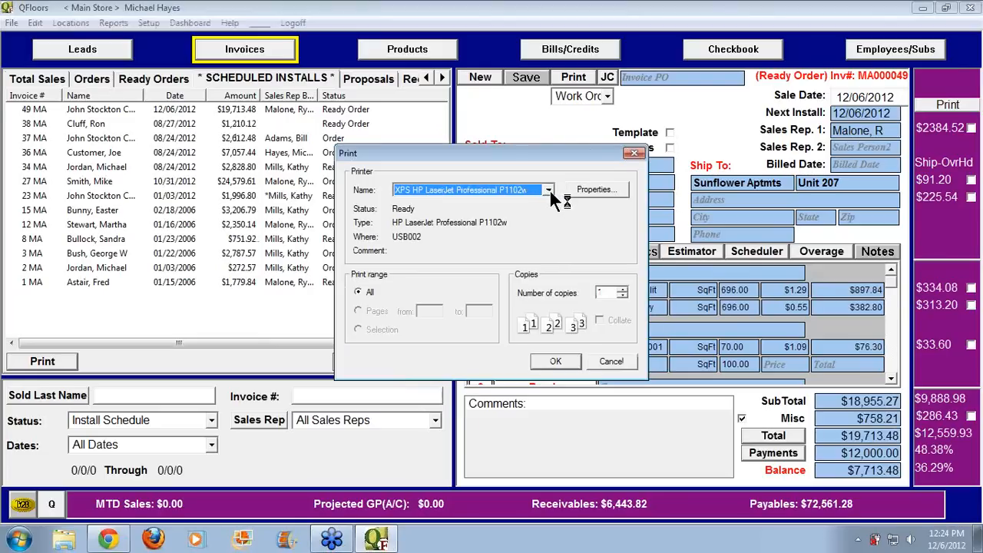
Print the work order to CutePDF Writer and save it as Work Order Report.pdf
left_click(548, 189)
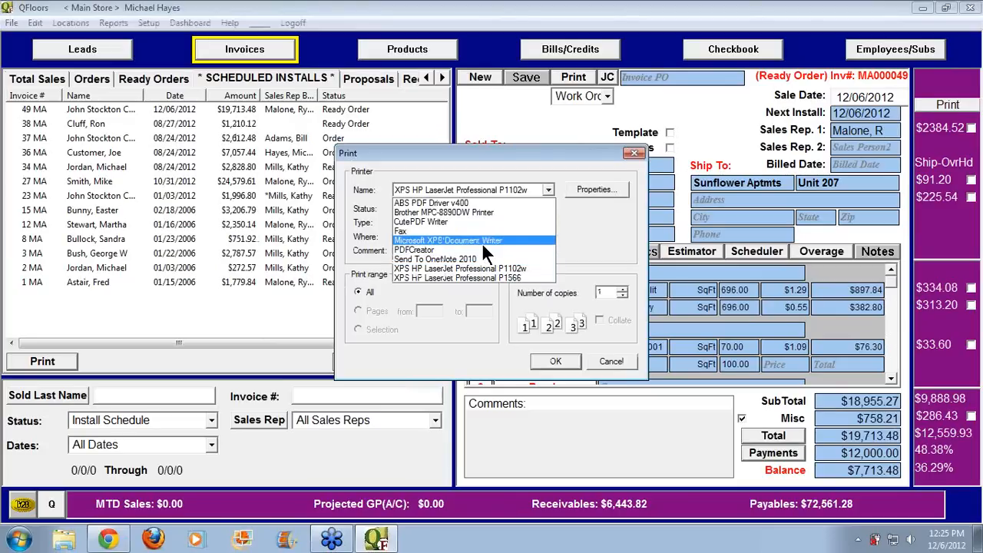
left_click(434, 223)
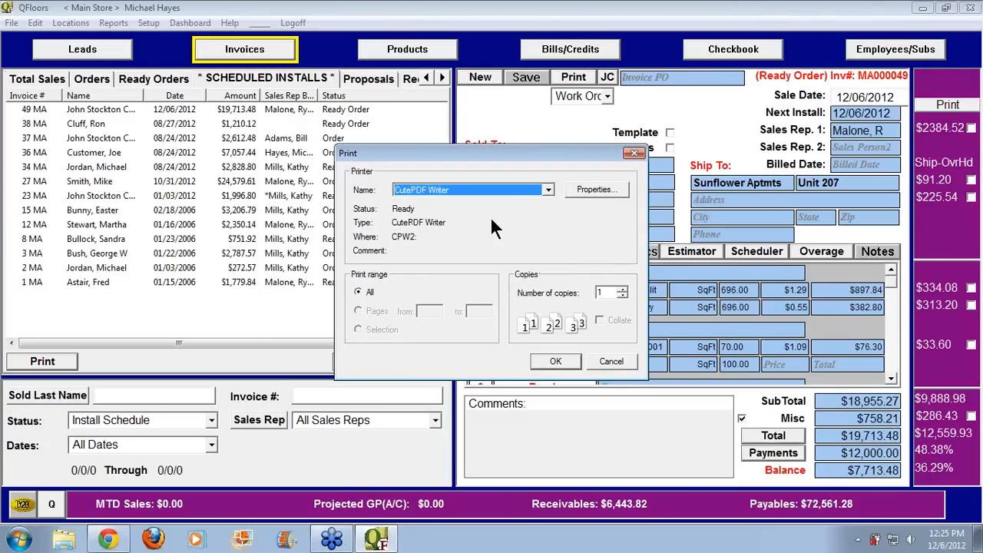
left_click(556, 360)
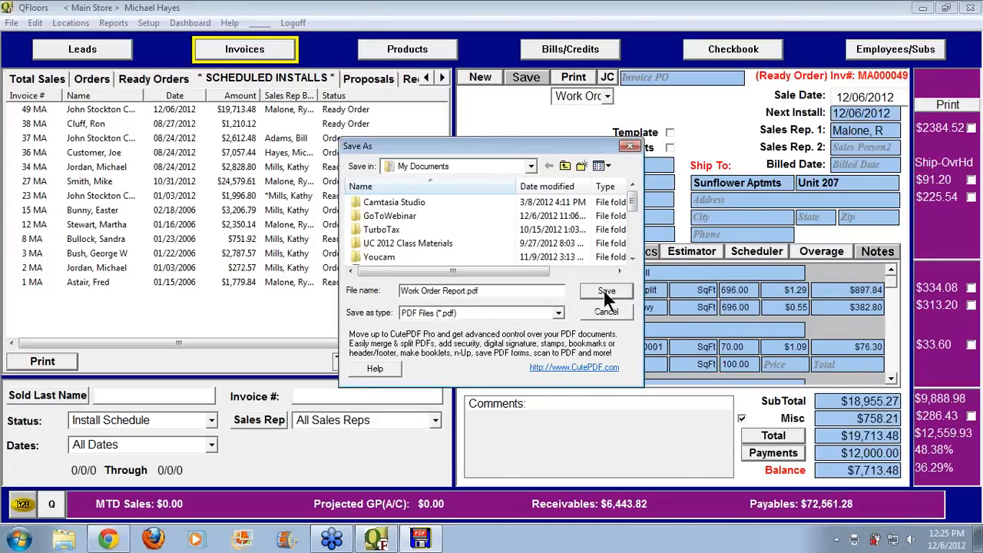
left_click(606, 292)
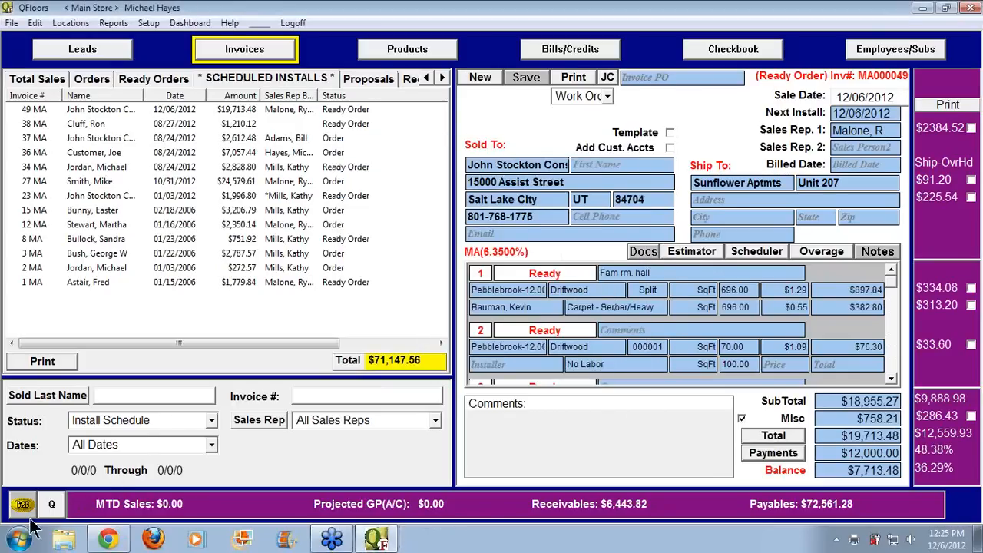
left_click(20, 539)
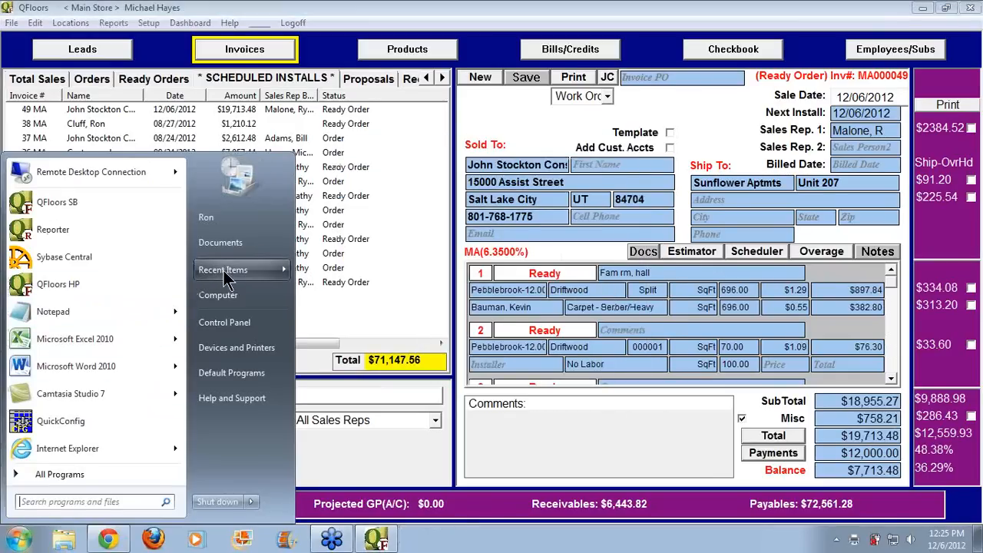
mouse_move(223, 270)
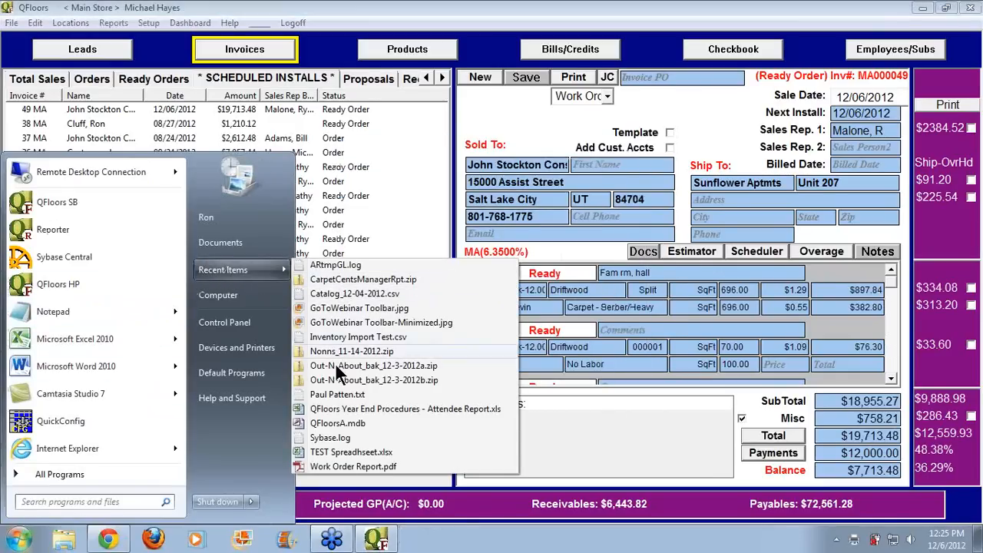
left_click(353, 466)
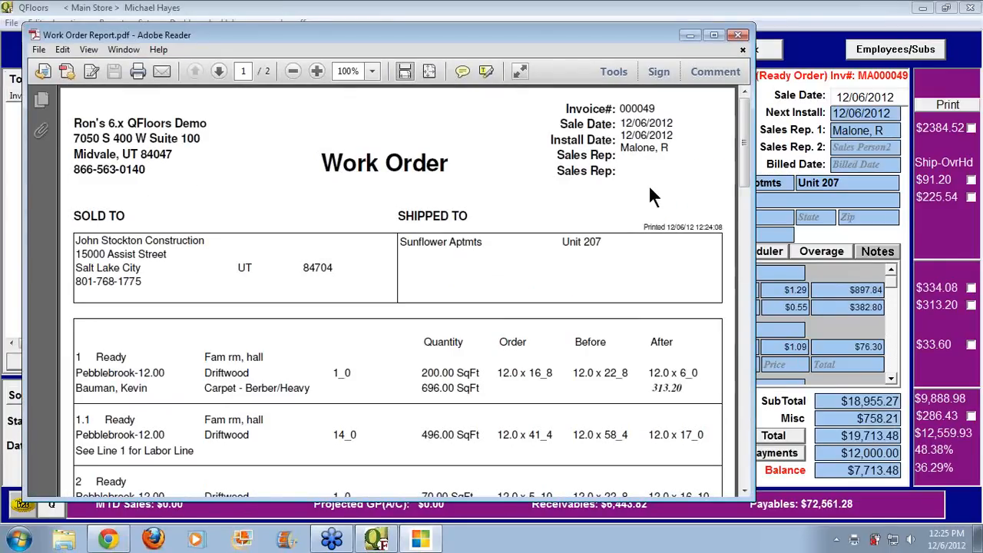
left_click_drag(741, 160, 753, 204)
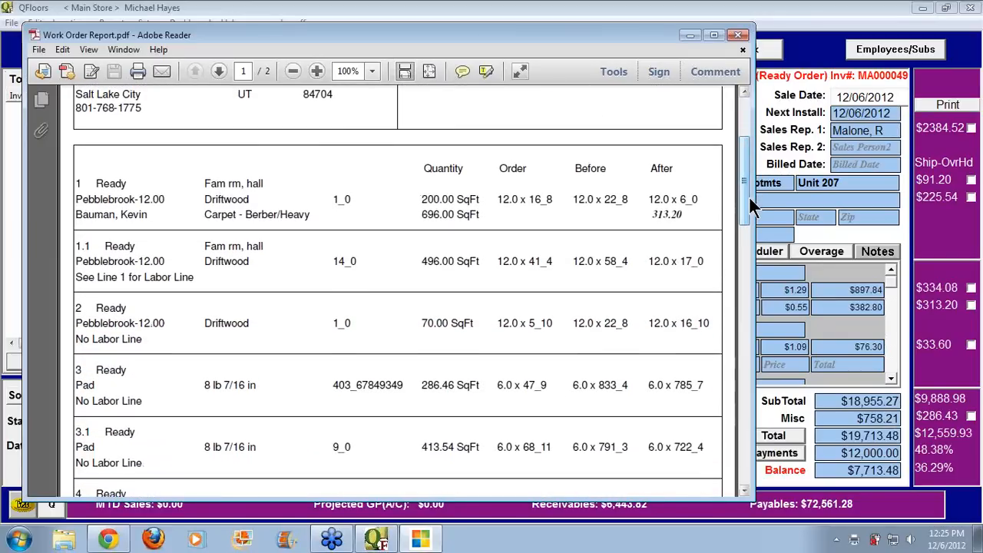
left_click_drag(683, 215, 647, 215)
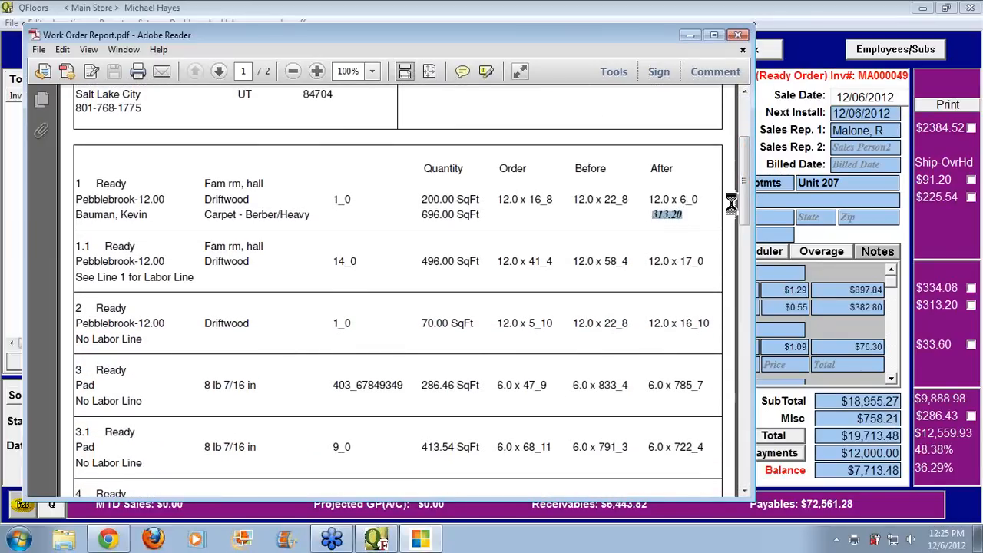
left_click_drag(742, 199, 745, 115)
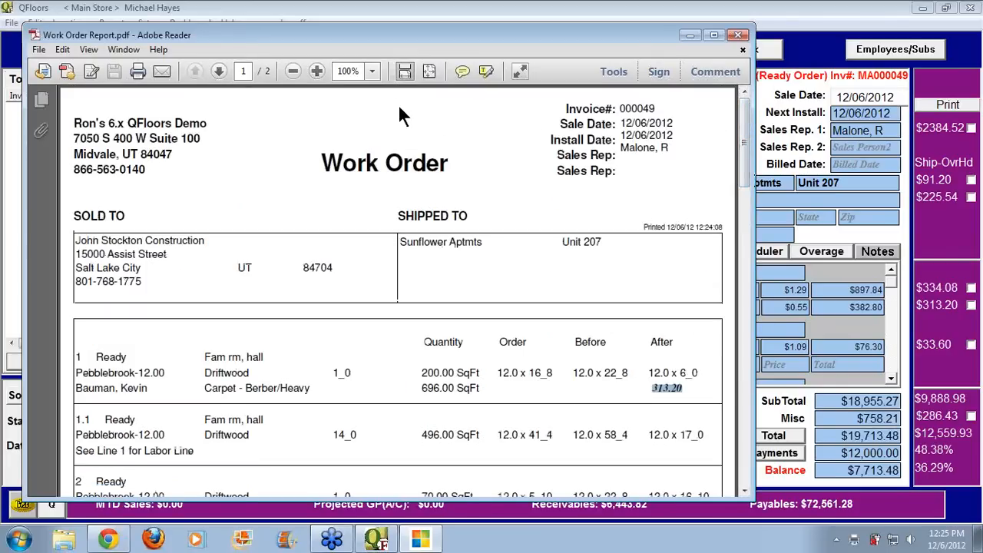
mouse_move(749, 168)
left_mouse_down()
mouse_move(736, 479)
mouse_move(748, 185)
mouse_move(752, 350)
left_mouse_up()
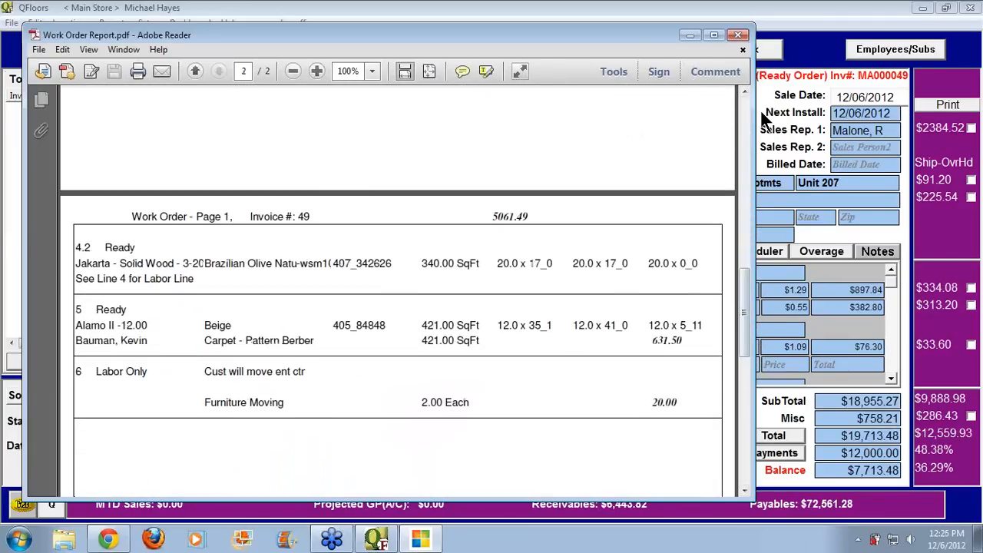
left_click(739, 34)
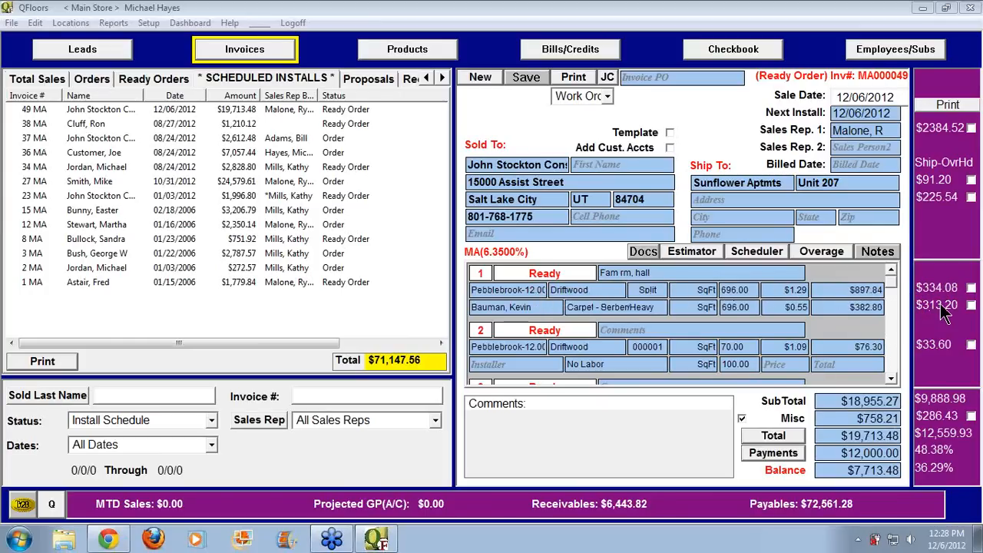
Mark the $313.20, $334.08, $33.60 and $196.98 costs for items 1–3 as delivered
left_click(972, 306)
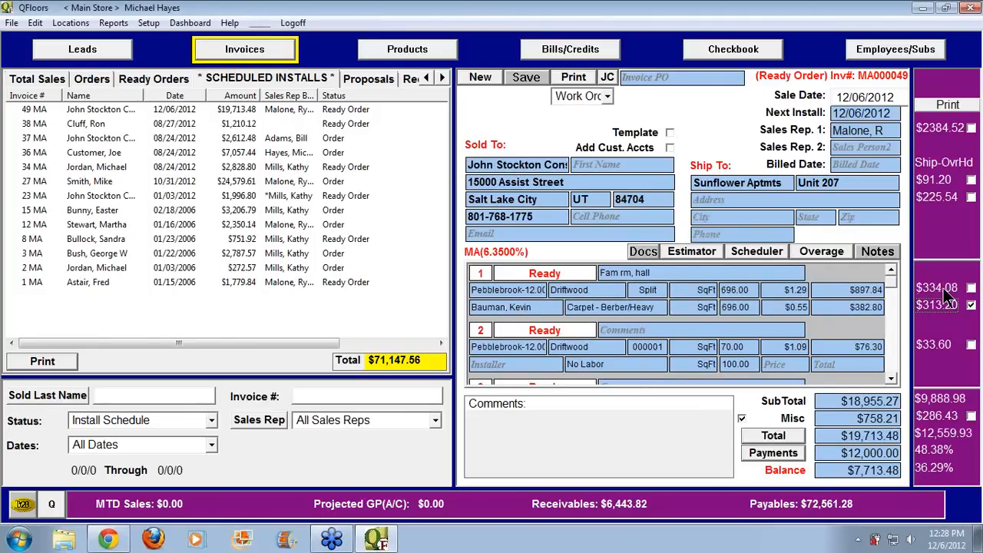
left_click(947, 294)
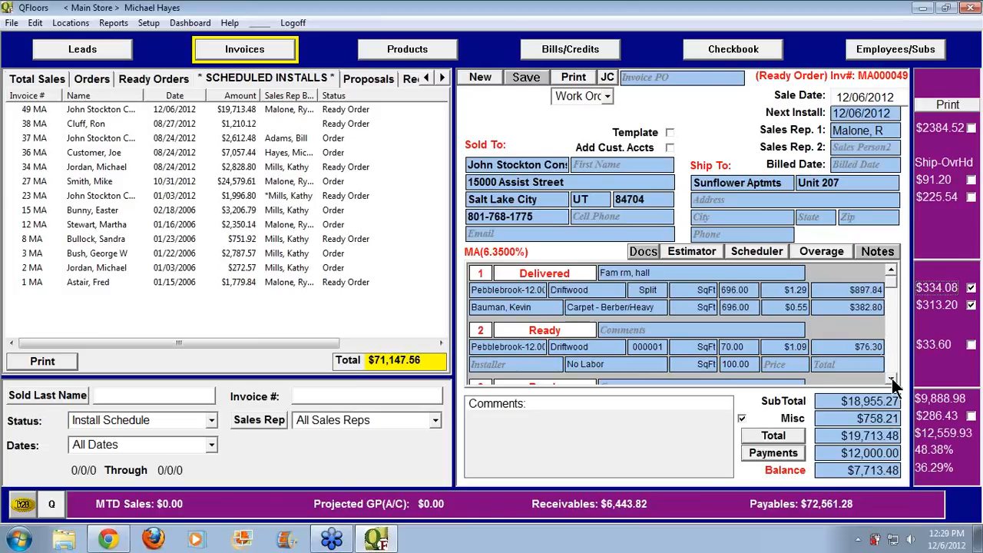
left_click(933, 346)
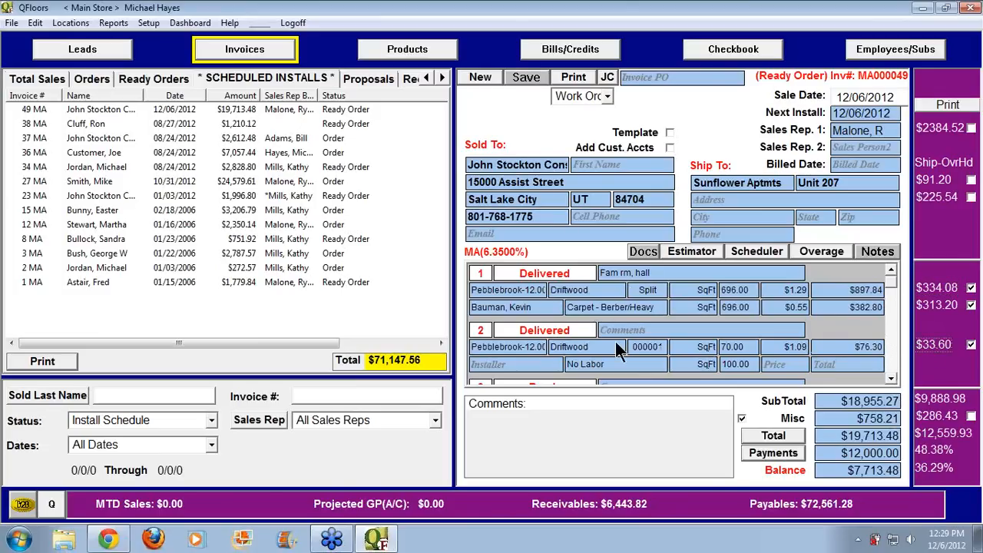
left_click(891, 377)
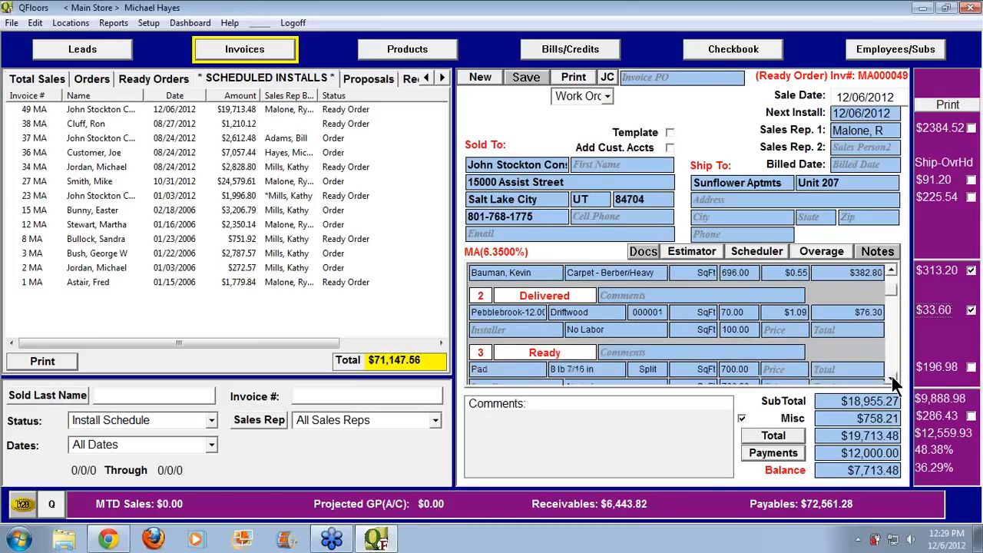
left_click(892, 377)
left_click(891, 378)
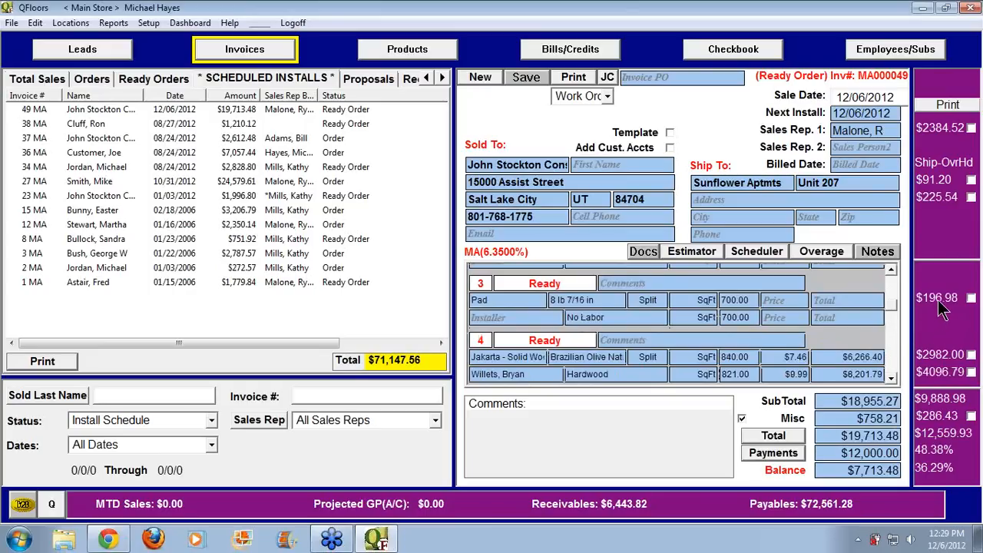
left_click(938, 301)
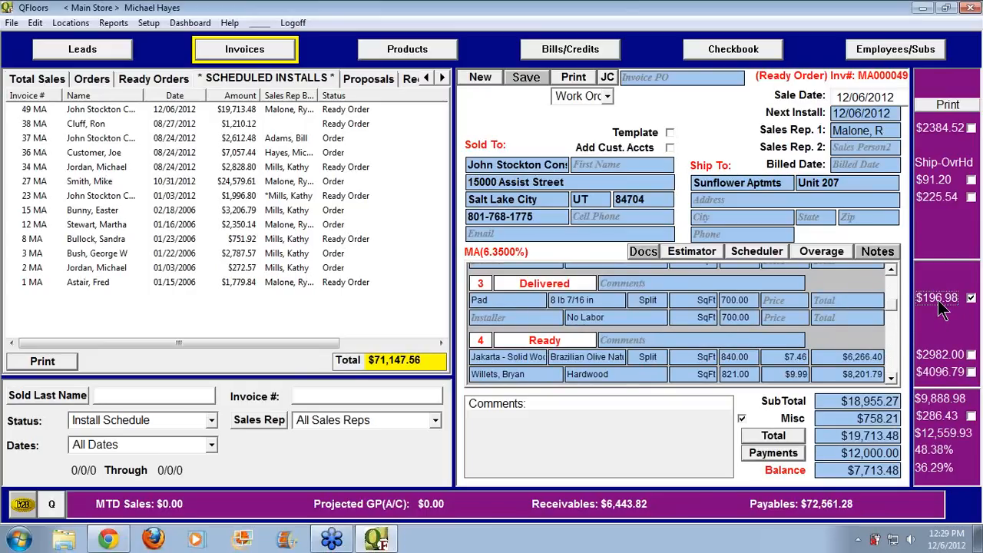
Enter 650 as the new job cost in place of $631.50
left_click(892, 378)
left_click(891, 378)
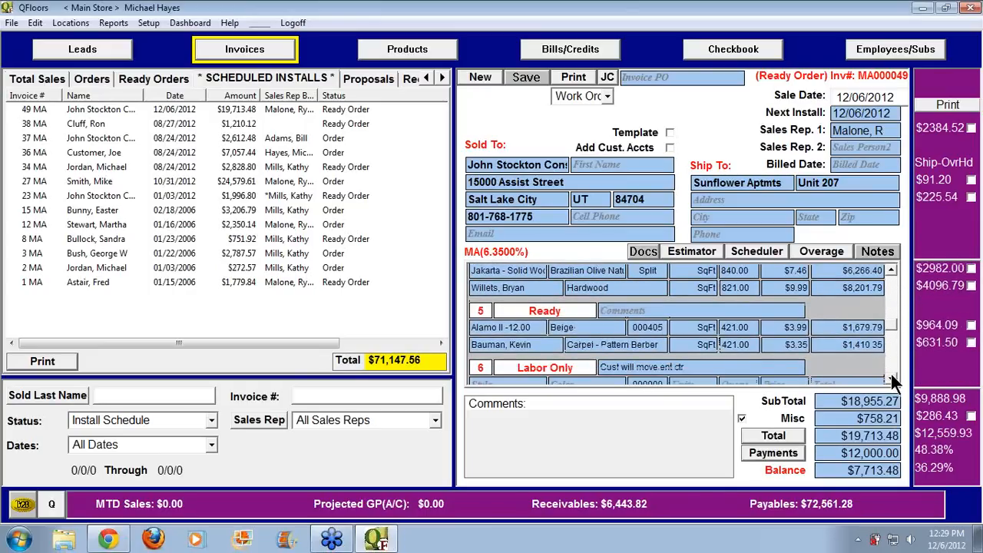
left_click(937, 346)
type("650")
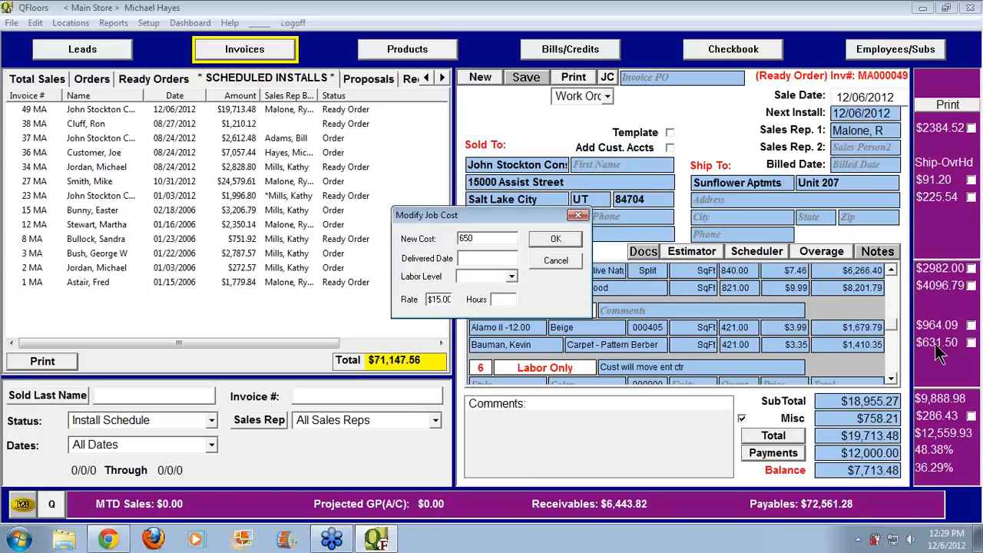
Confirm the $650.00 cost and mark item 5's $650.00 and $964.09 costs delivered
left_click(556, 238)
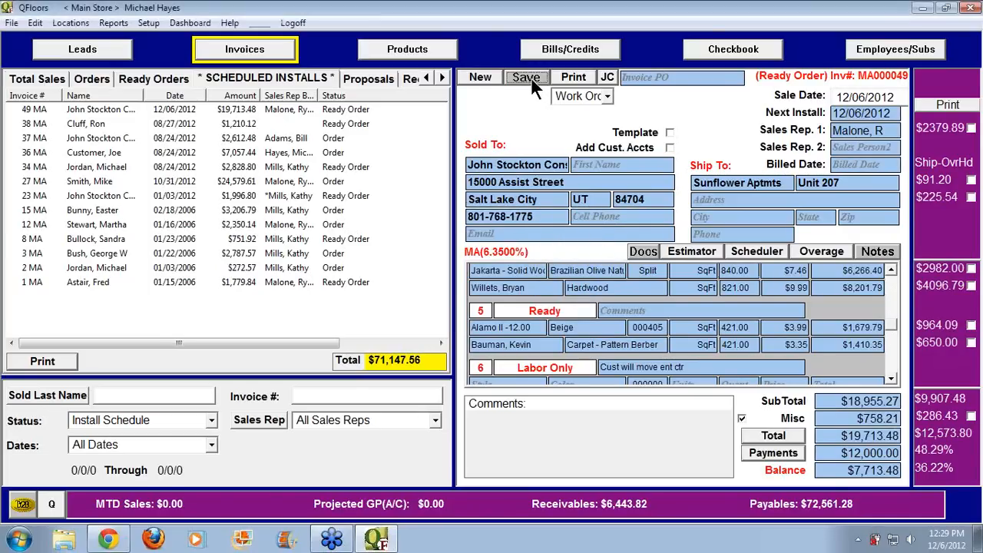
left_click(938, 344)
left_click(935, 324)
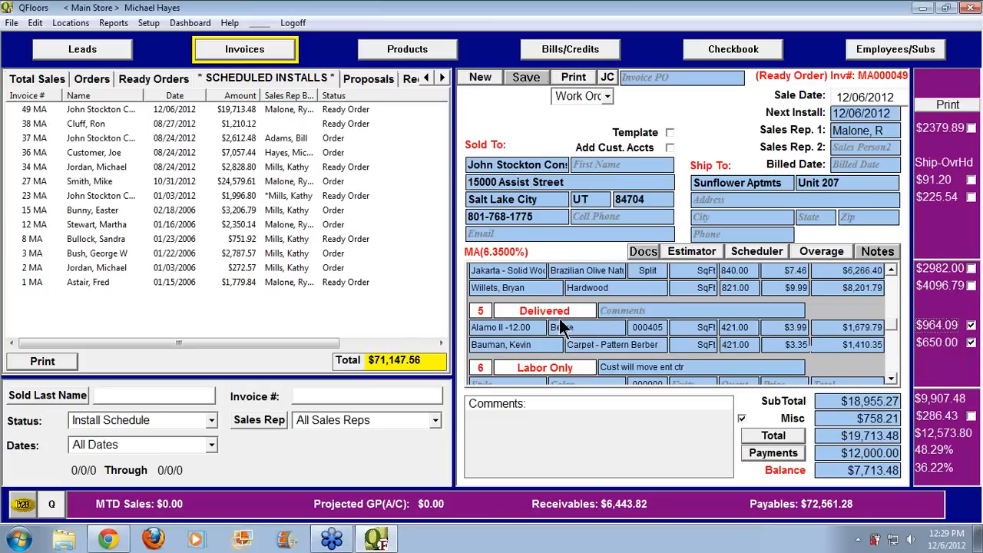
Assign an installer to labor line 6, save, and mark its $20.00 cost delivered
left_click(890, 378)
left_click(890, 378)
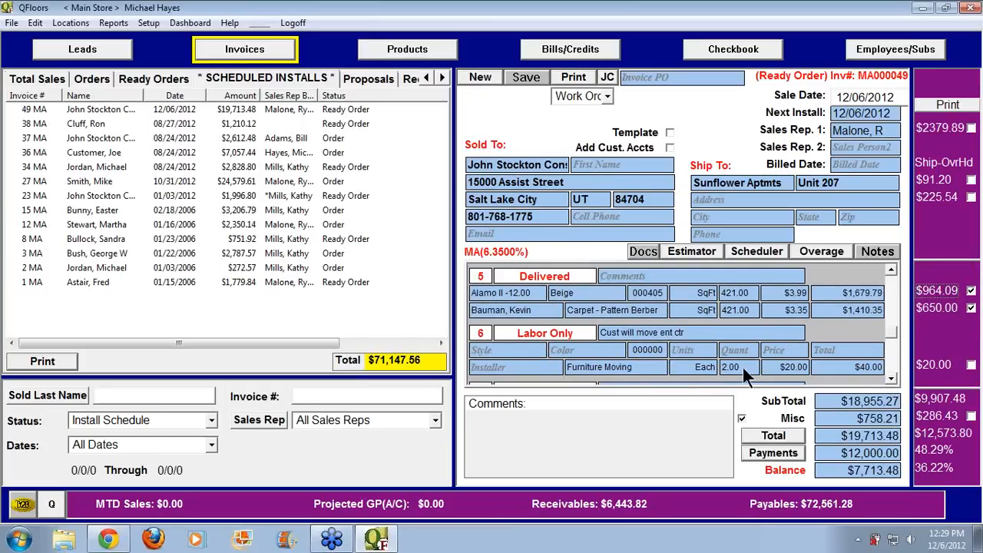
left_click(551, 365)
left_click(677, 369)
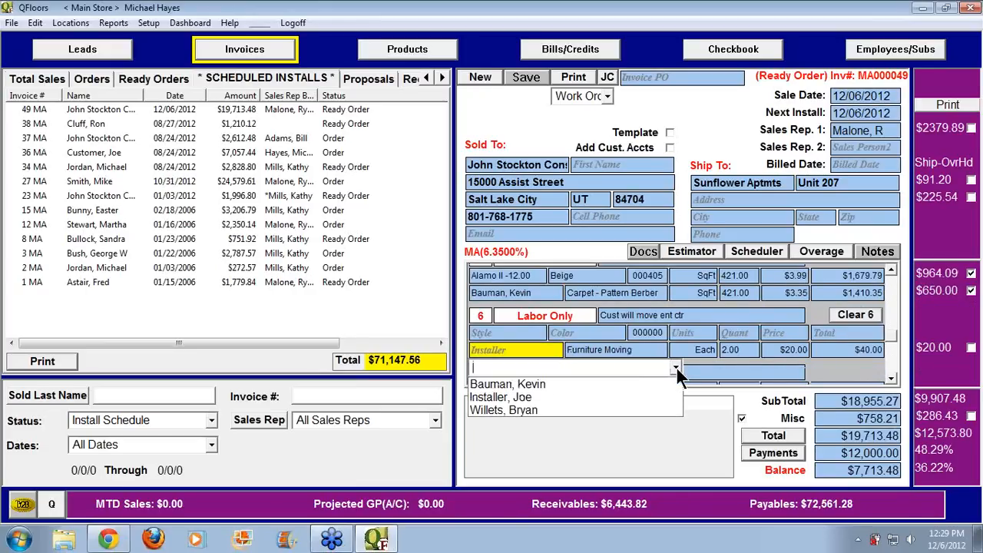
left_click(536, 409)
left_click(526, 77)
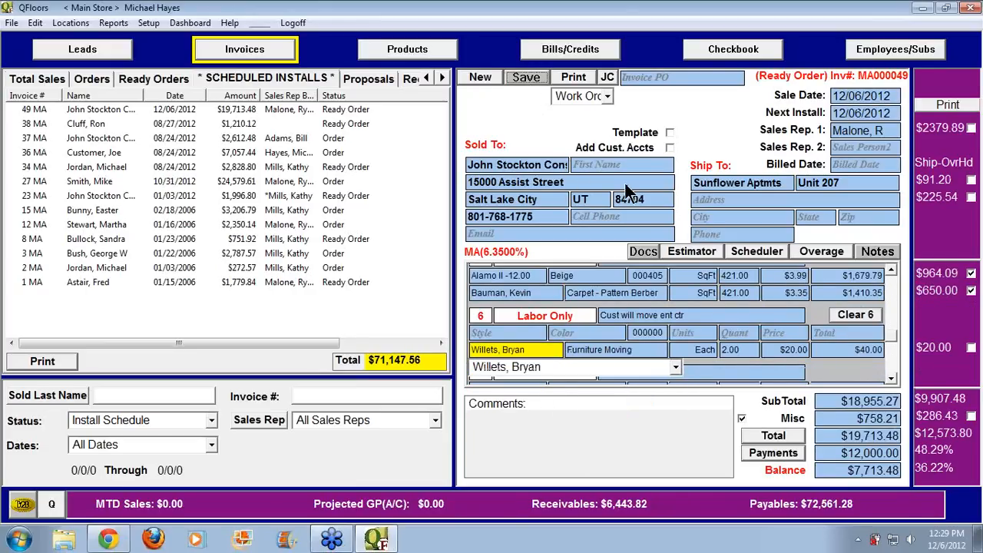
left_click(941, 348)
left_click(893, 320)
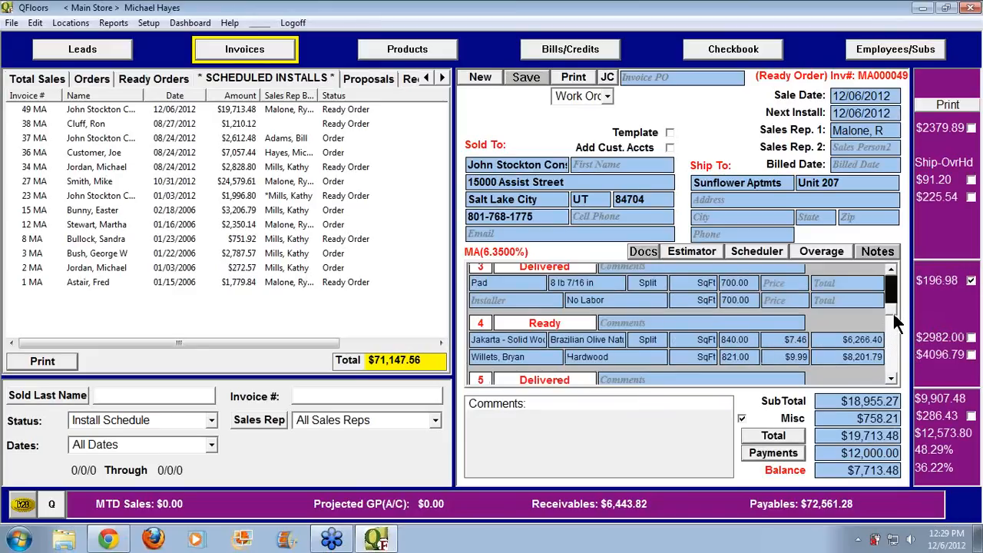
Mark item 4's $2,982.00 and $4,096.79 costs delivered and save invoice MA000049 as Completed
mouse_move(893, 316)
left_mouse_down()
mouse_move(893, 280)
mouse_move(893, 312)
left_mouse_up()
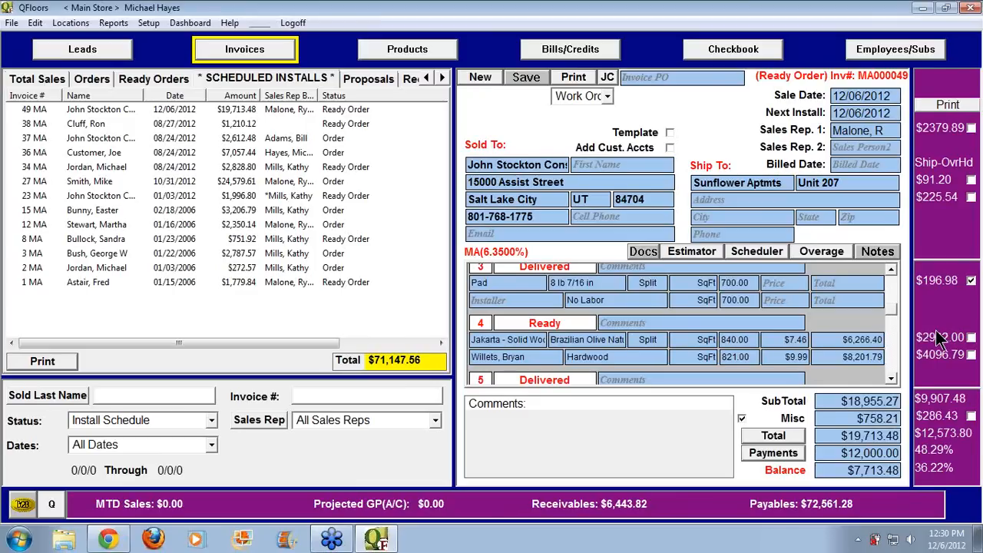
double_click(933, 335)
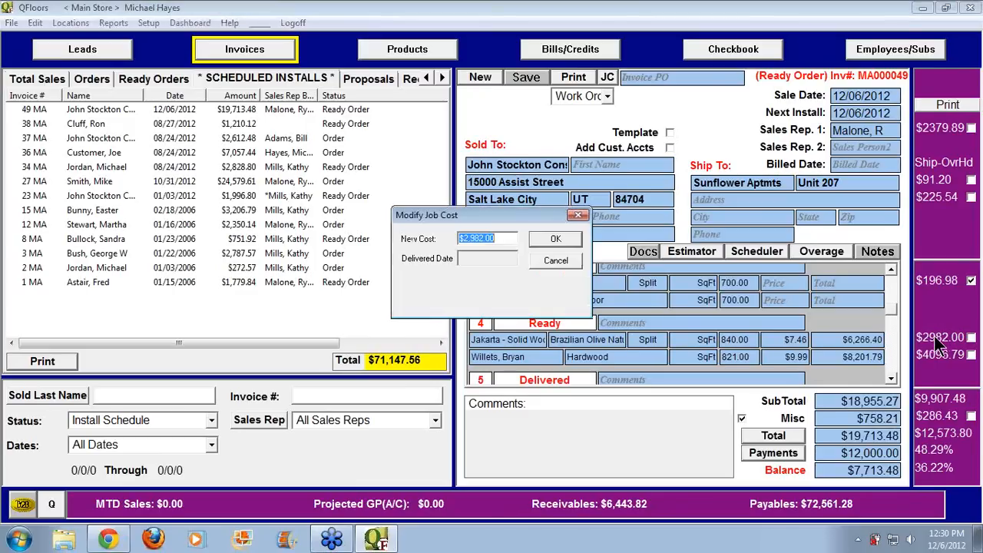
left_click(552, 259)
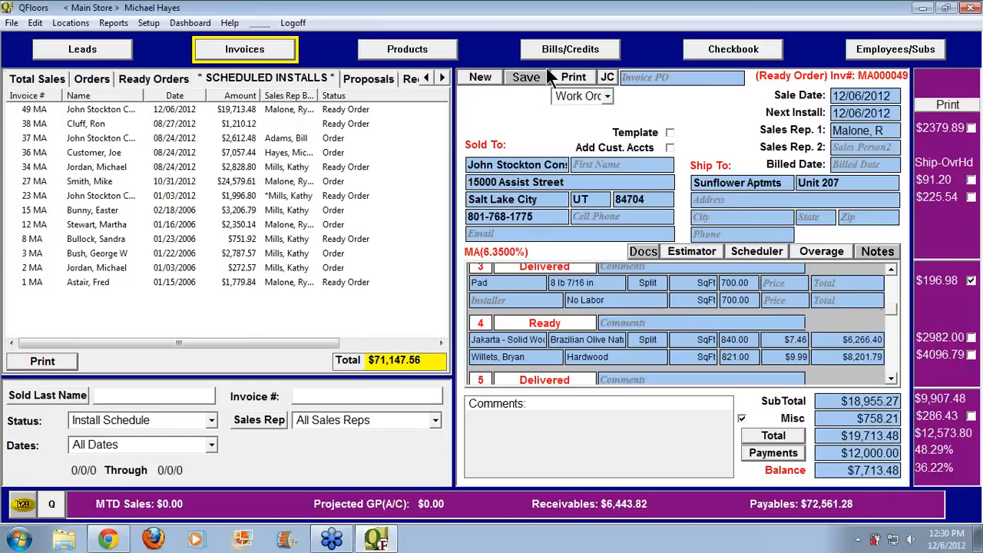
left_click(945, 341)
left_click(949, 355)
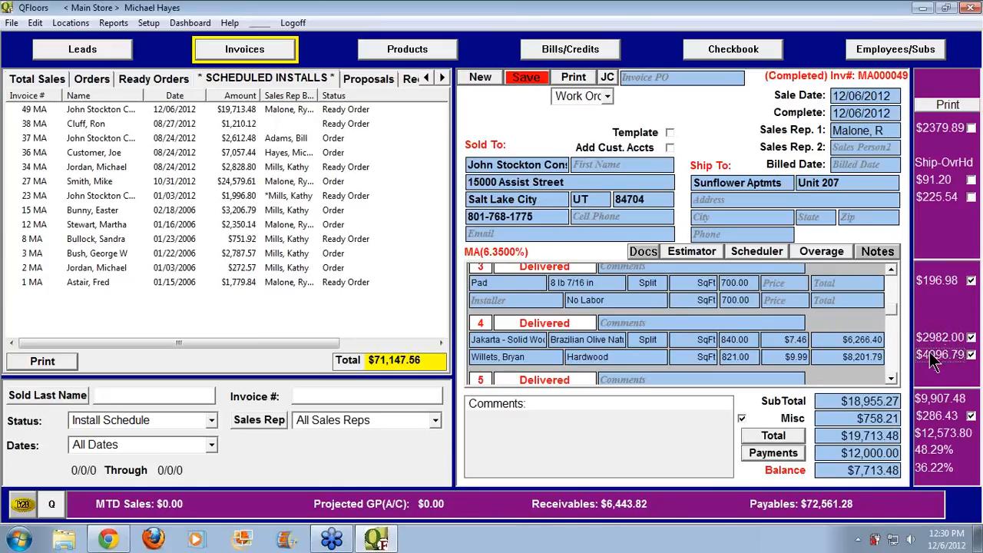
left_click(526, 77)
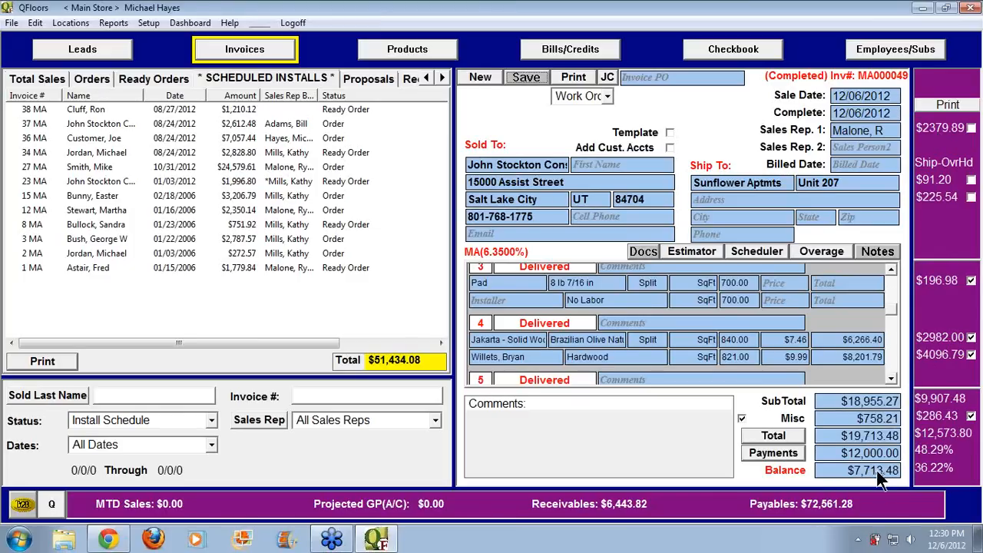
Add a $7,713.48 Check payment with description 4563 to invoice MA000049
left_click(775, 452)
left_click(361, 163)
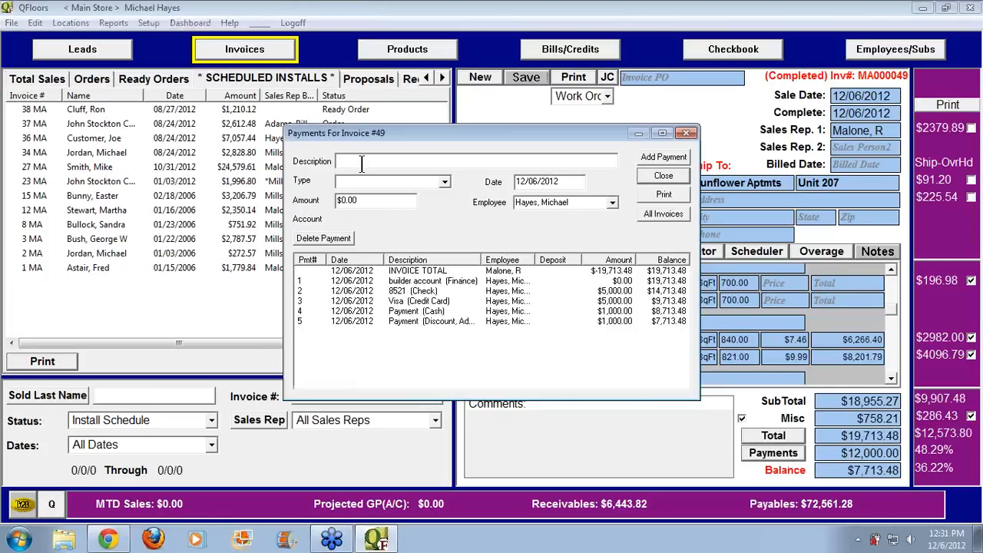
type("456")
type("3")
type("Check")
key("Tab")
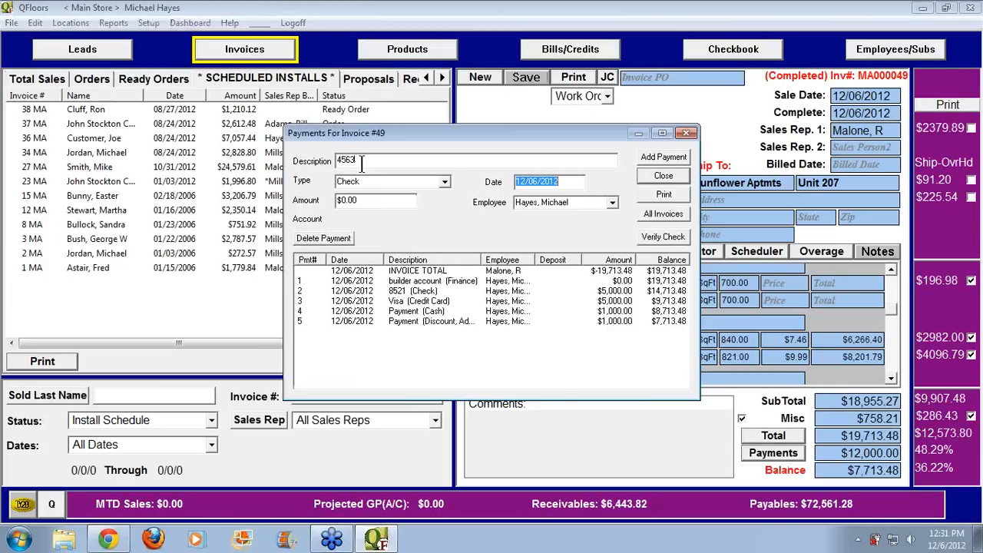
type("77")
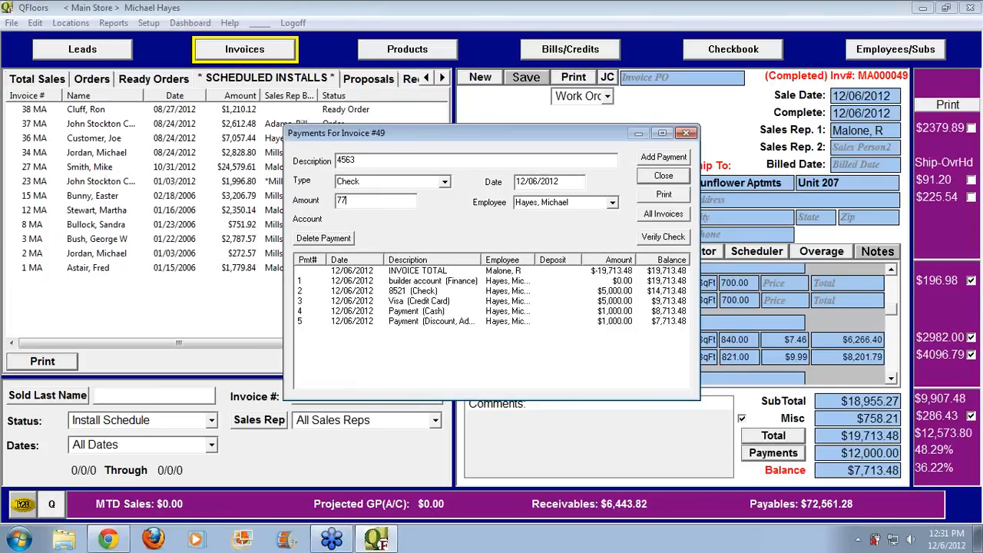
type("13.48")
key("Tab")
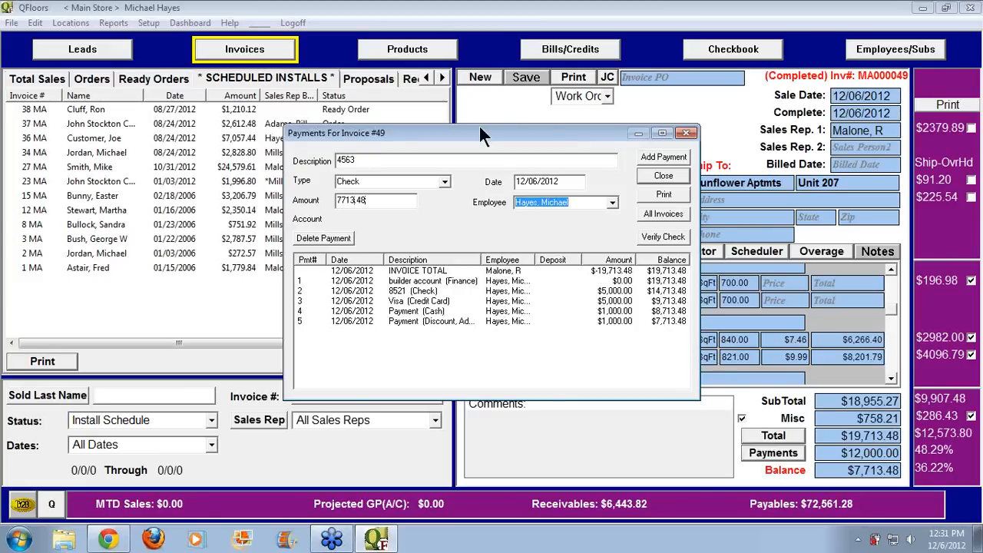
left_click(652, 156)
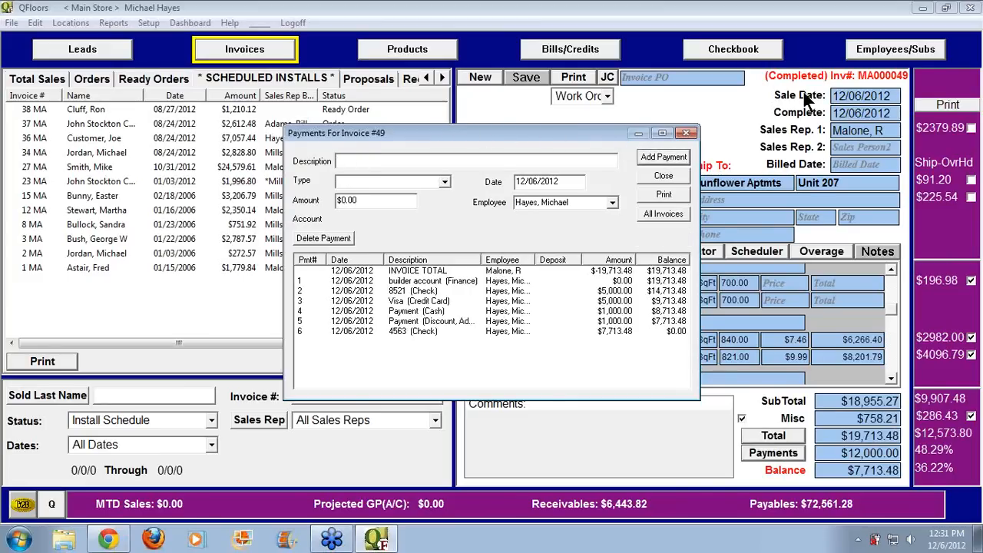
left_click(665, 176)
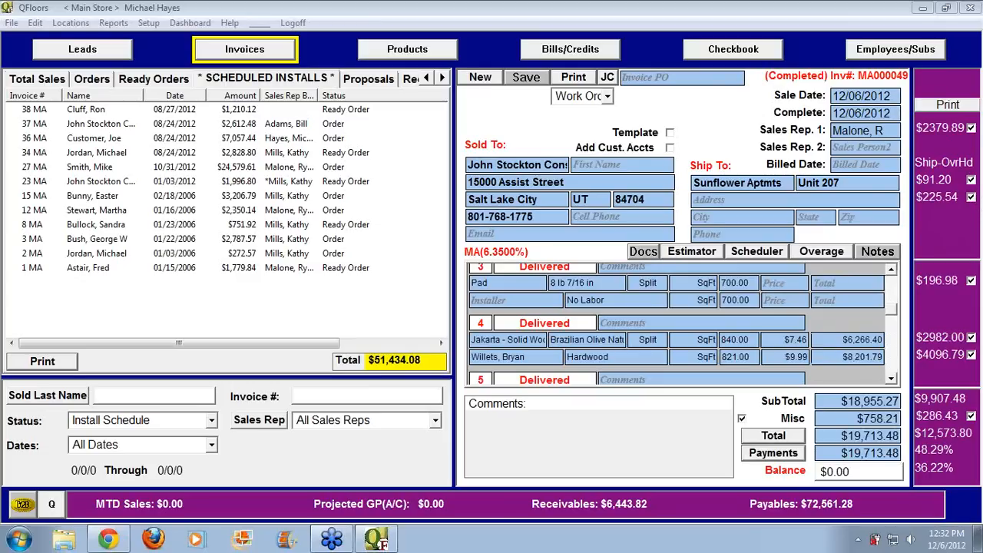
scroll(895, 295, "up", 3)
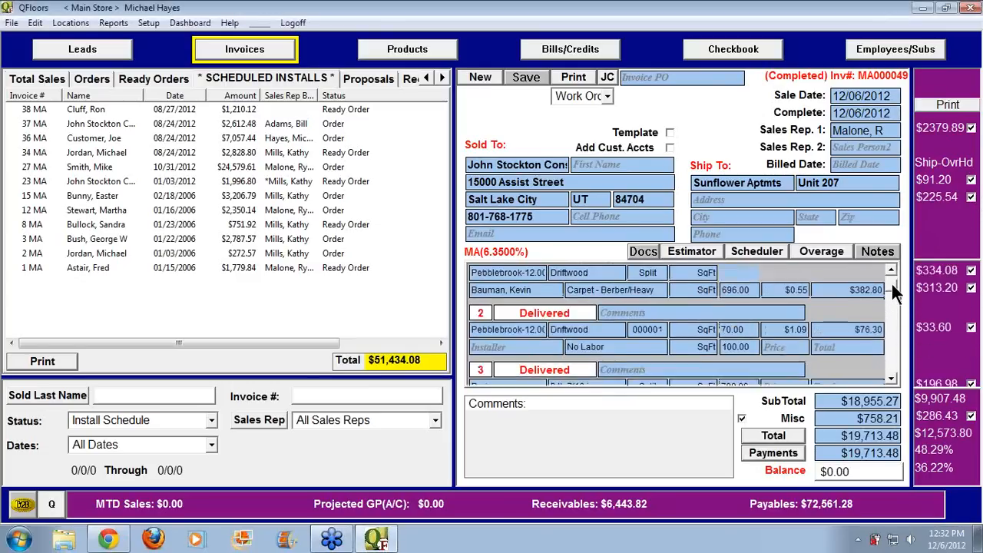
scroll(892, 283, "up", 1)
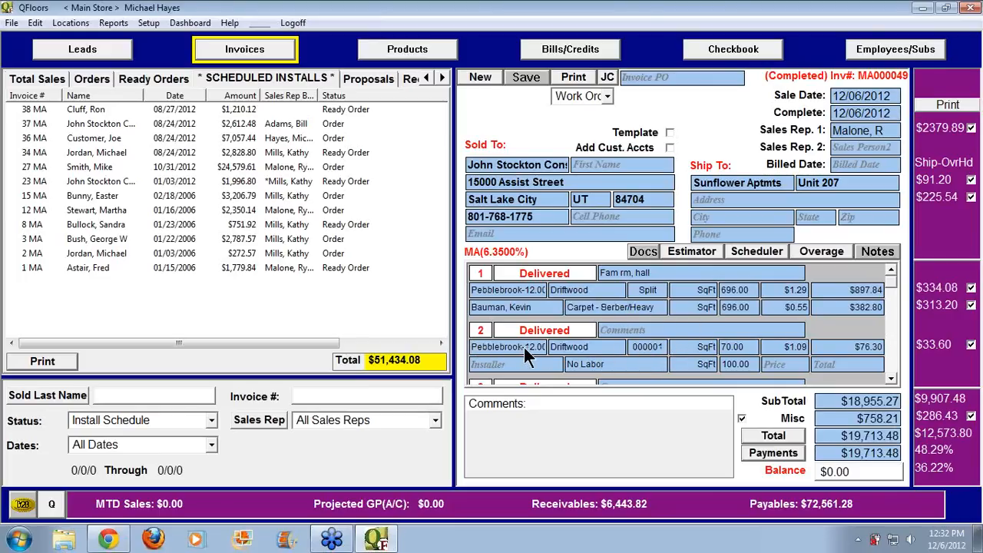
View line 2's product record, then go to the current bills list
double_click(648, 348)
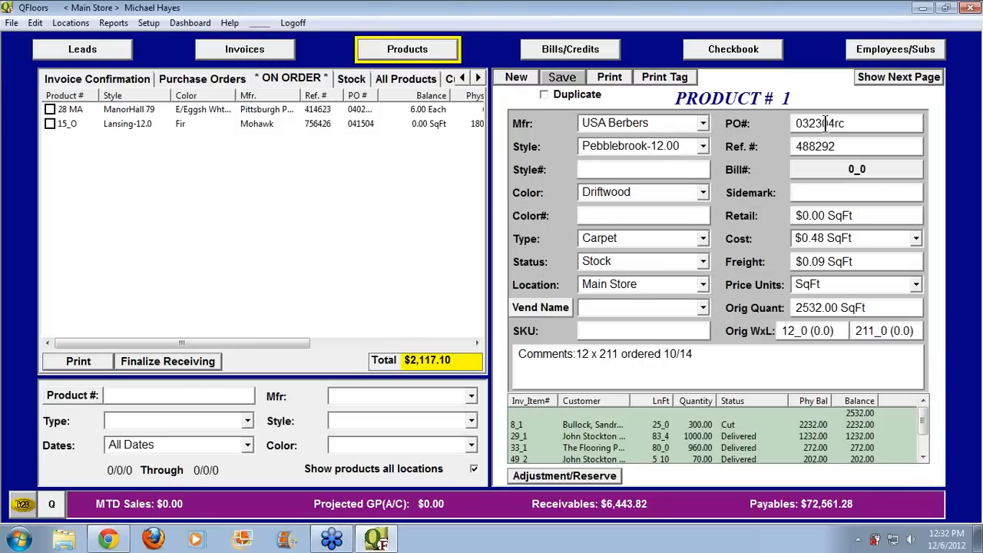
left_click_drag(849, 124, 798, 124)
left_click(852, 124)
left_click(579, 50)
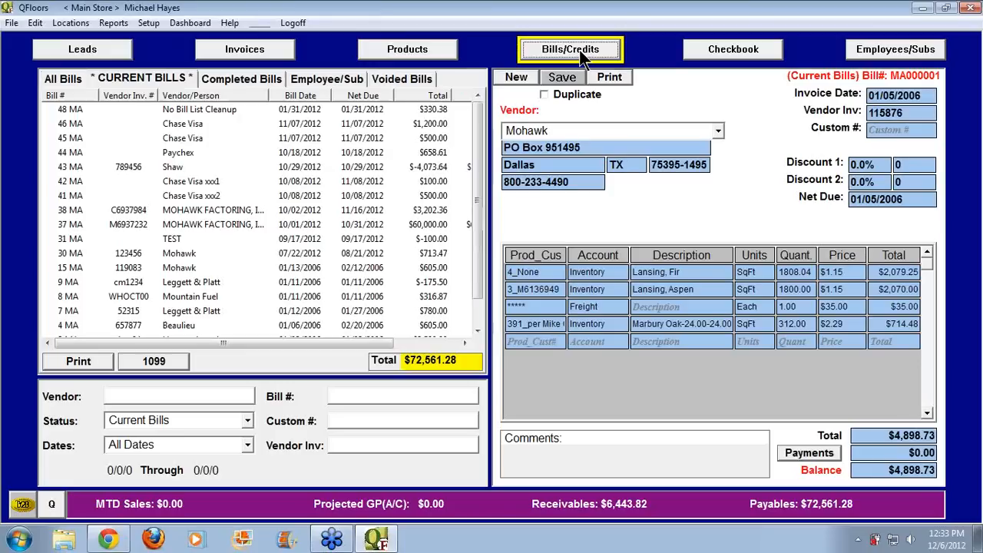
Start a new USA Berbers bill dated 12/01/2012 with vendor invoice number 541236
left_click(516, 79)
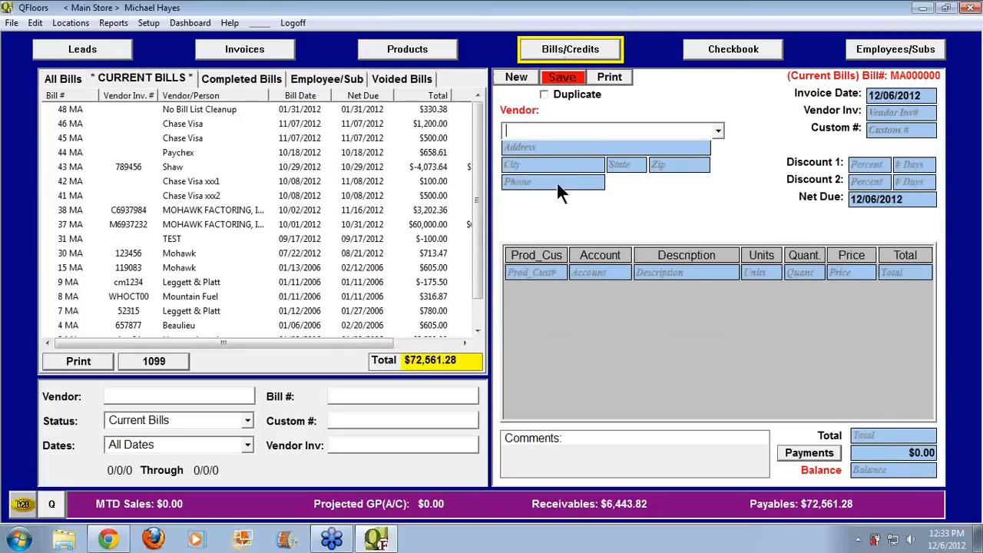
type("USA Berbers")
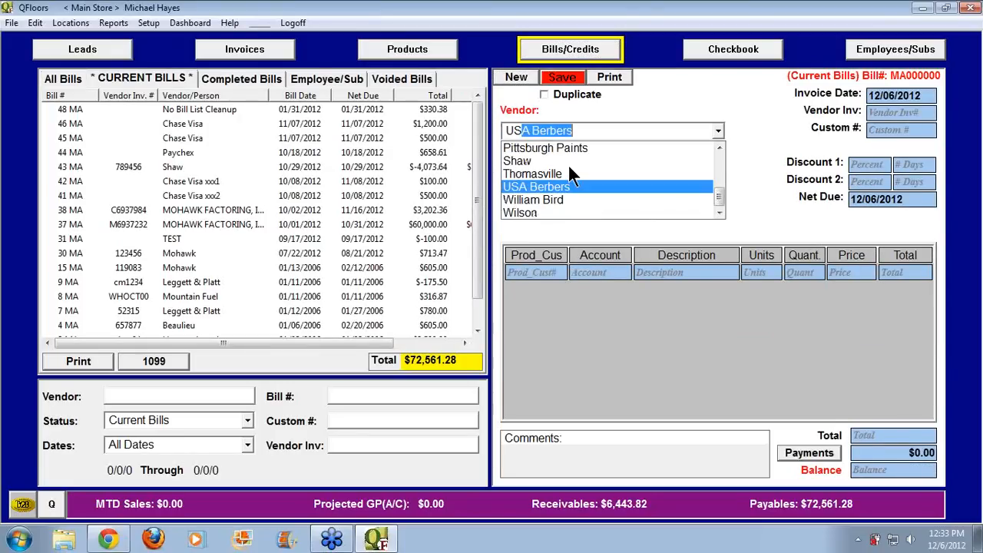
key("Tab")
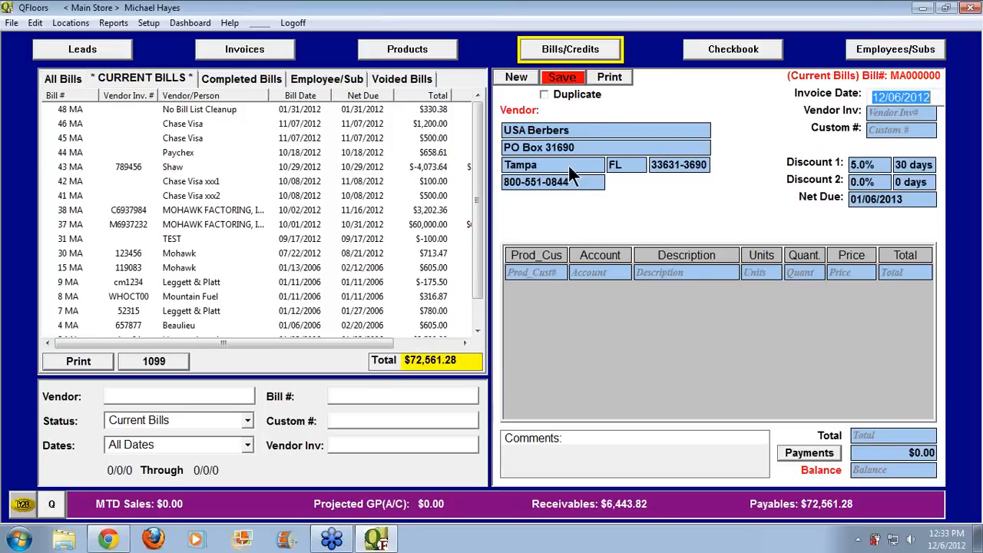
type("1201")
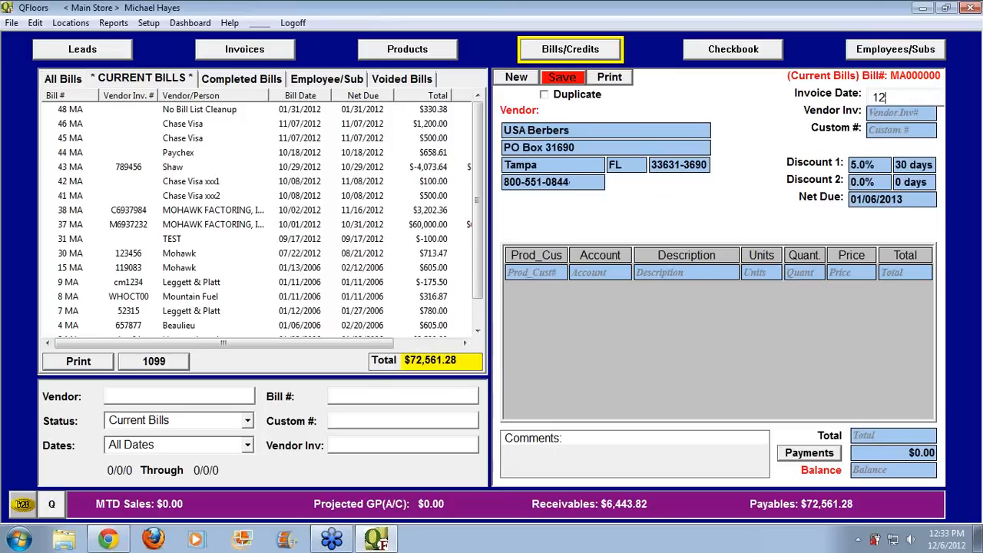
key("Tab")
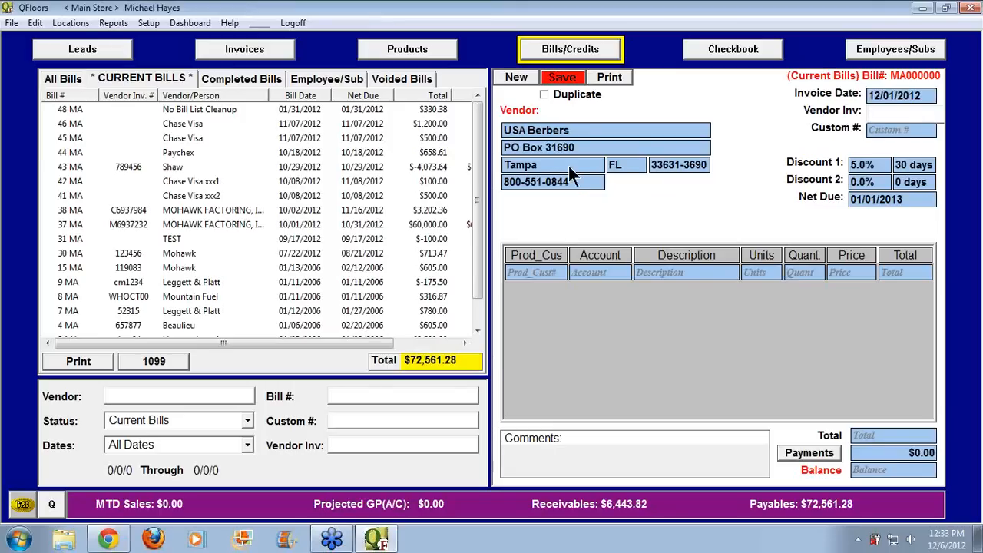
type("541236")
key("Tab")
key("Tab")
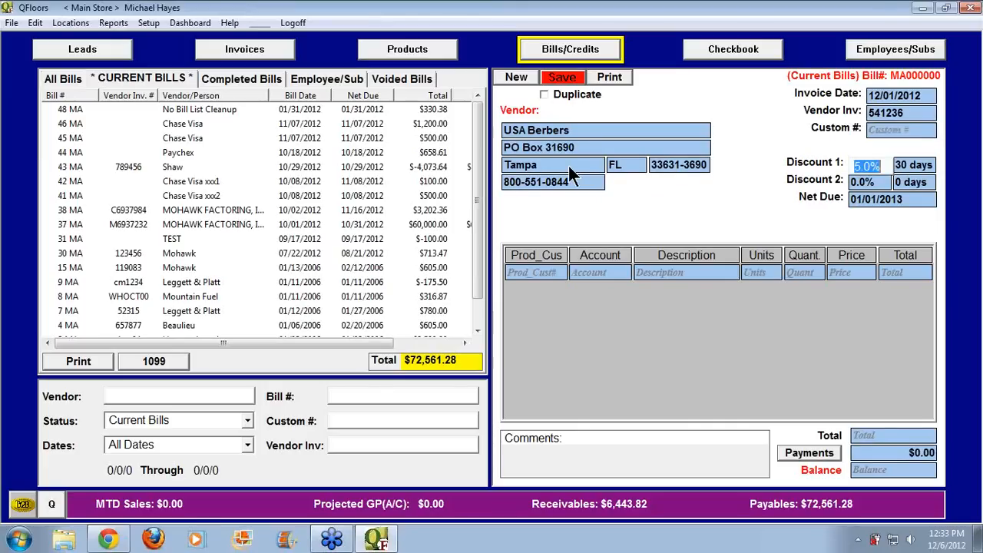
Add an Inventory line for the 2532 SqFt Pebblebrook Driftwood item and a $25 Freight line
left_click(596, 272)
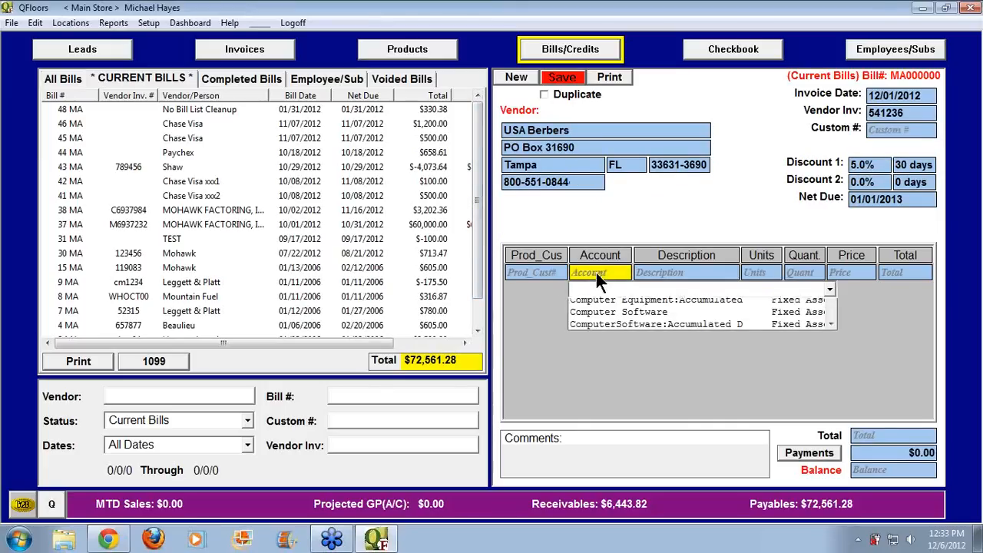
key("Return")
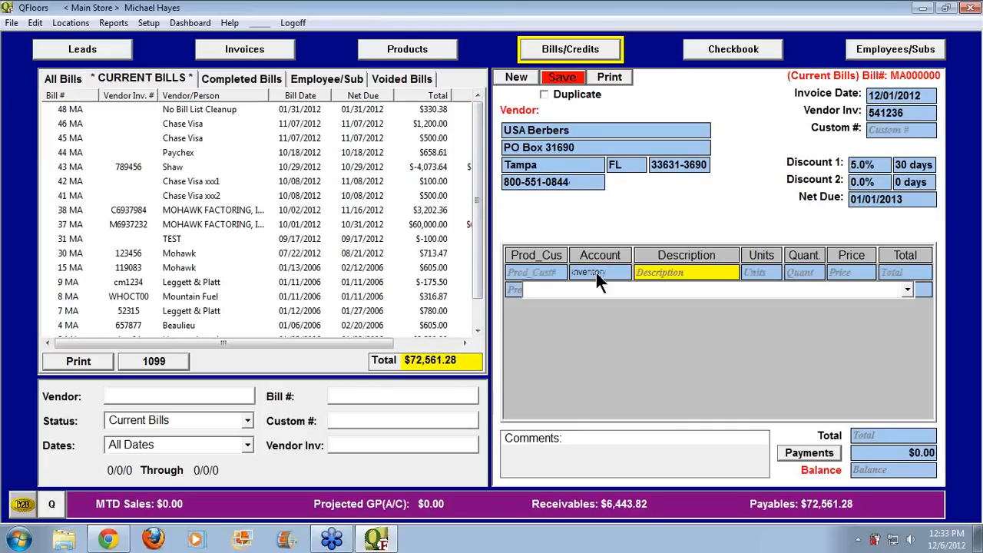
type("032304rc  USA Berbers, Pebblebrook-12.00, Driftwood, 2532.00 SqFt")
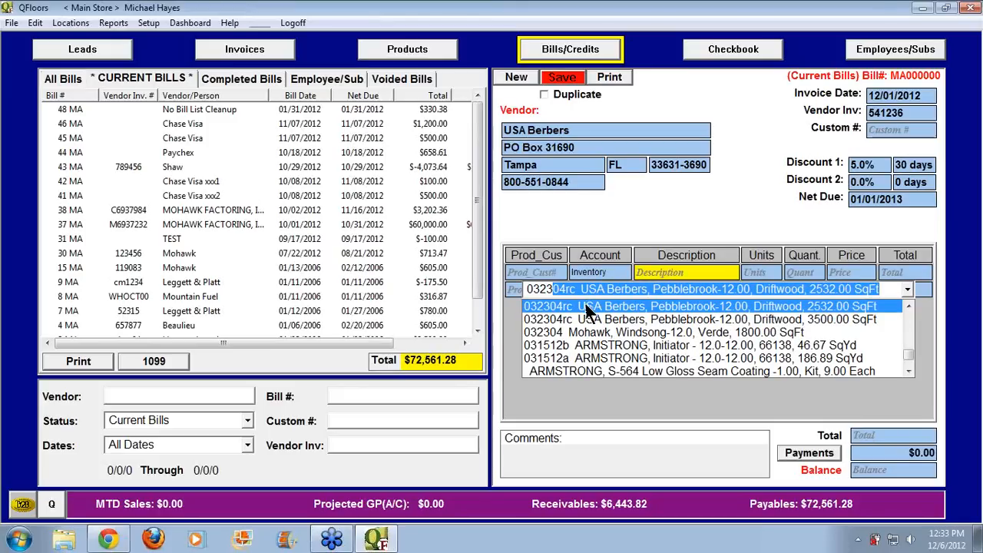
left_click(586, 306)
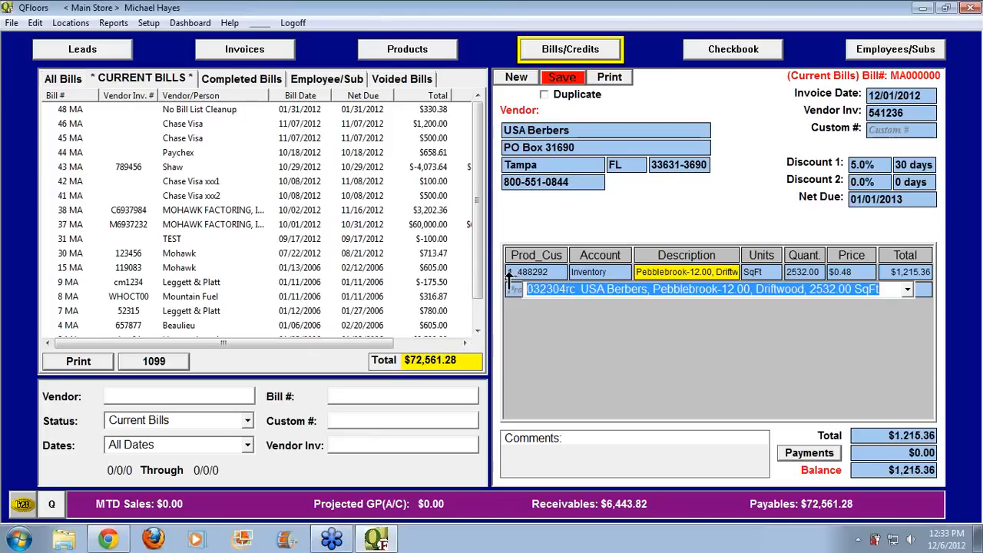
key("Tab")
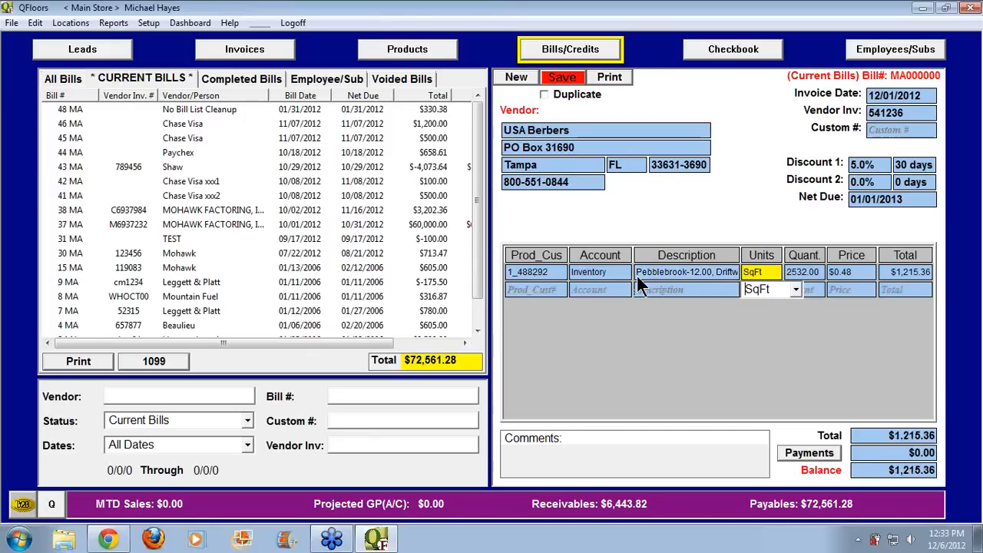
left_click(611, 286)
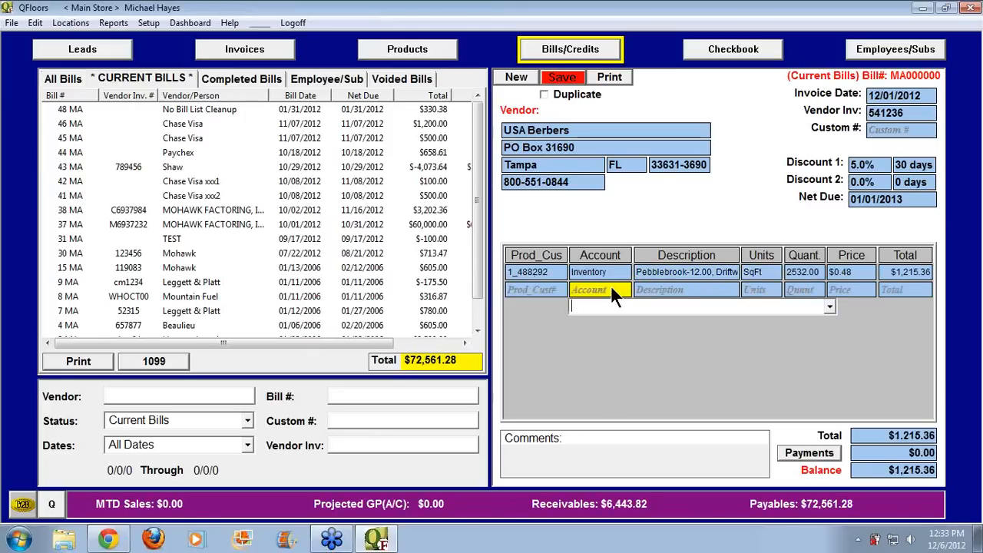
type("f")
key("Tab")
key("Tab")
key("Tab")
key("Tab")
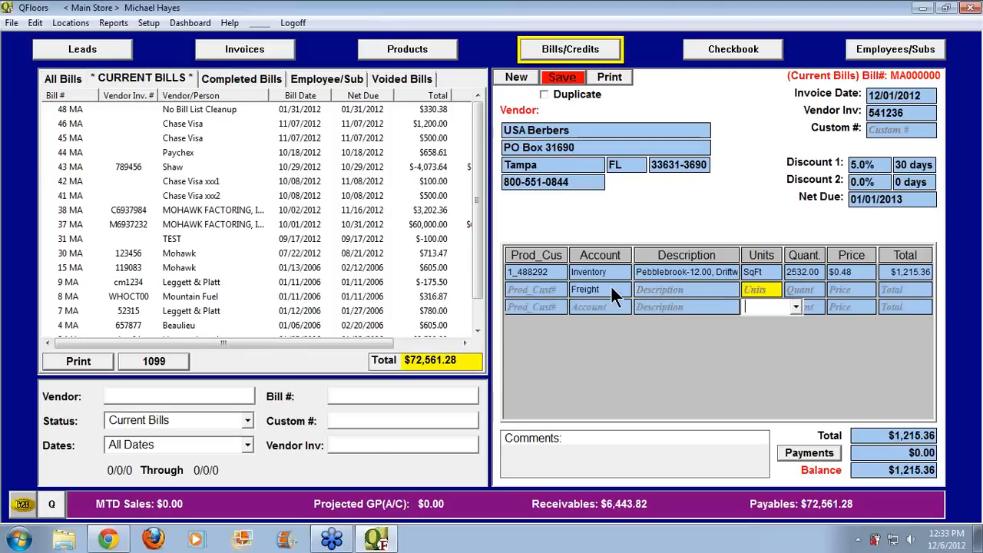
type("25")
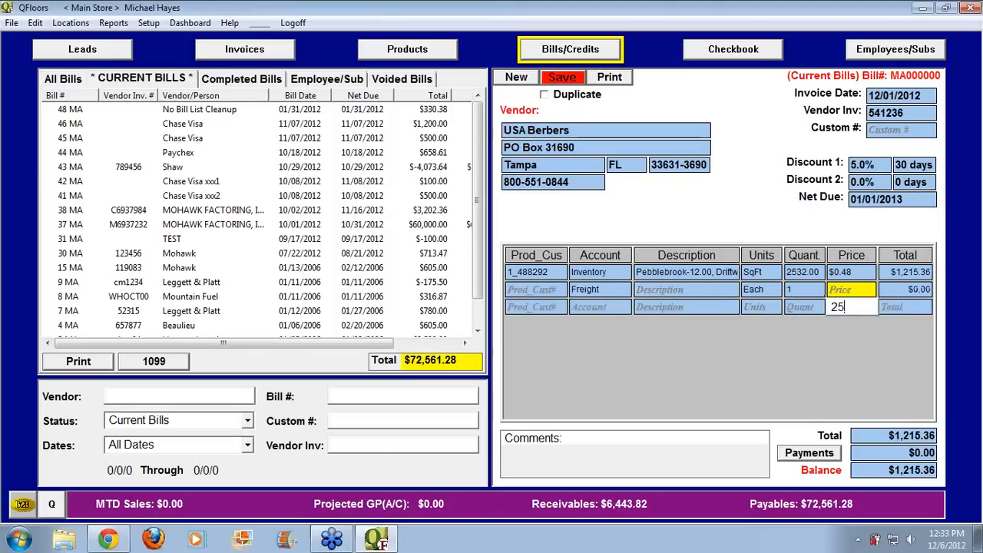
key("Tab")
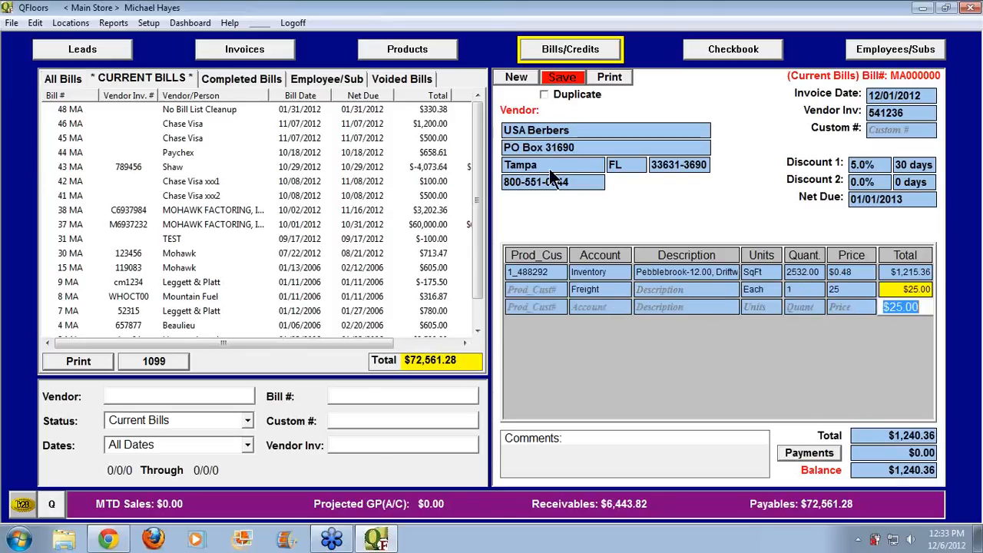
Save the bill as MA000050 along with its scheduled payment
left_click(562, 77)
left_click(674, 180)
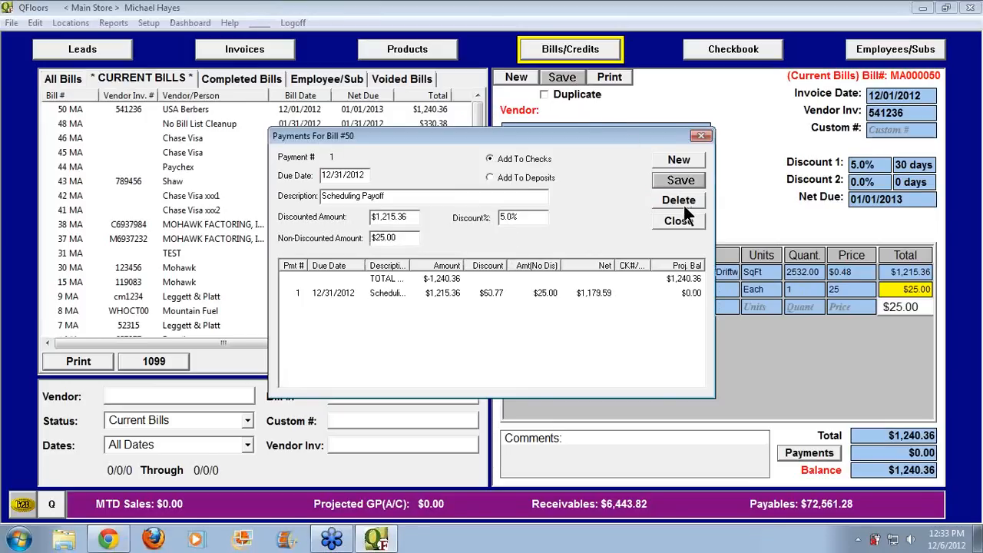
left_click(681, 222)
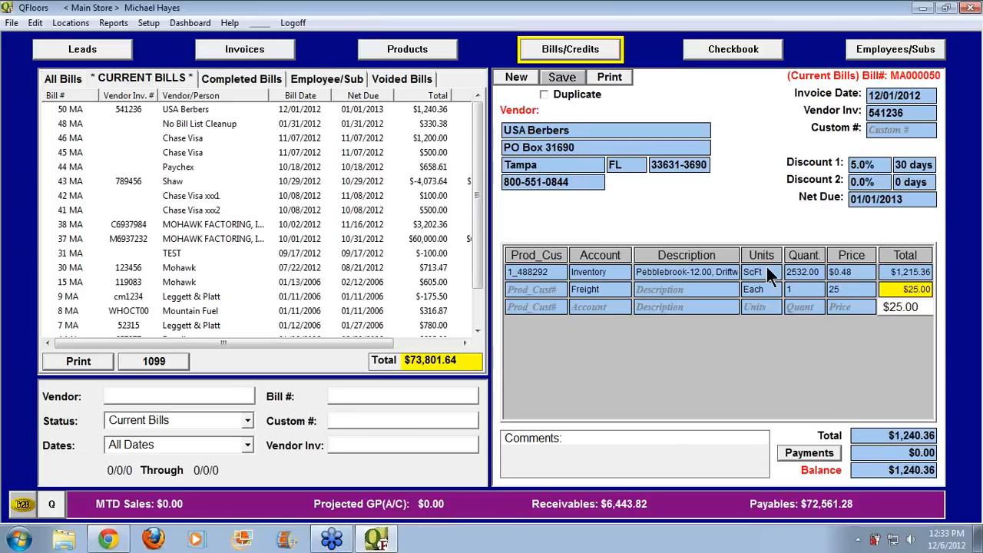
Change the Pebblebrook line's price on bill MA000050 from $0.48 to $0.50
left_click(423, 51)
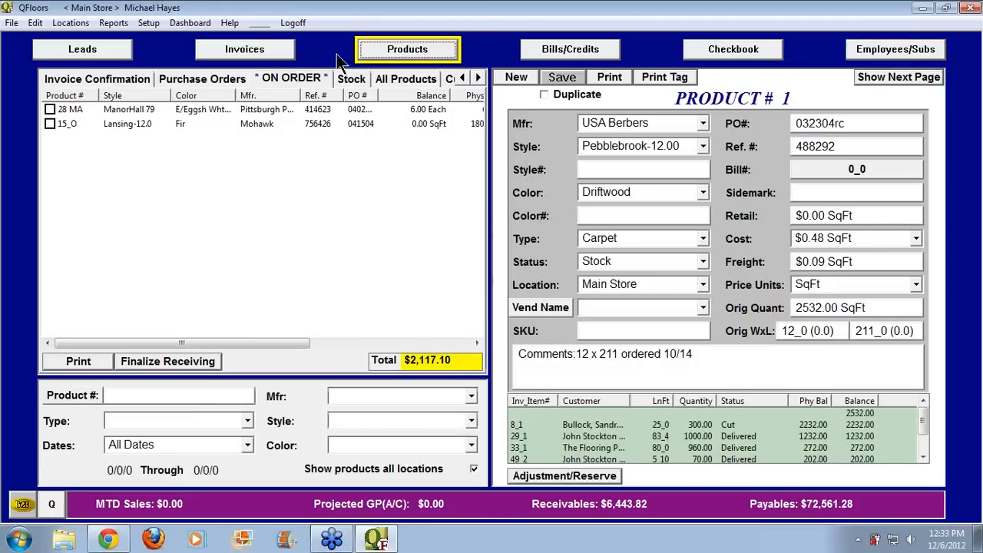
left_click(264, 51)
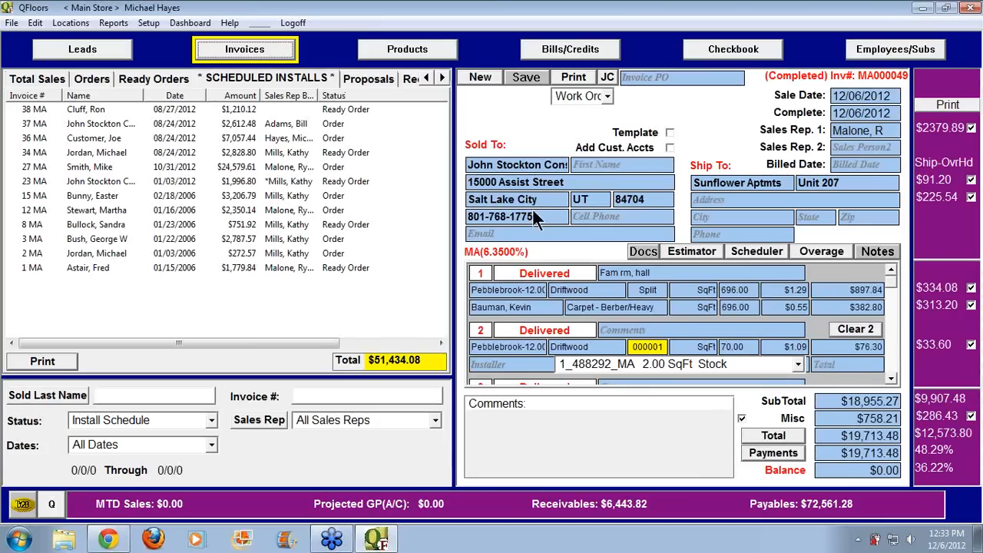
left_click(55, 79)
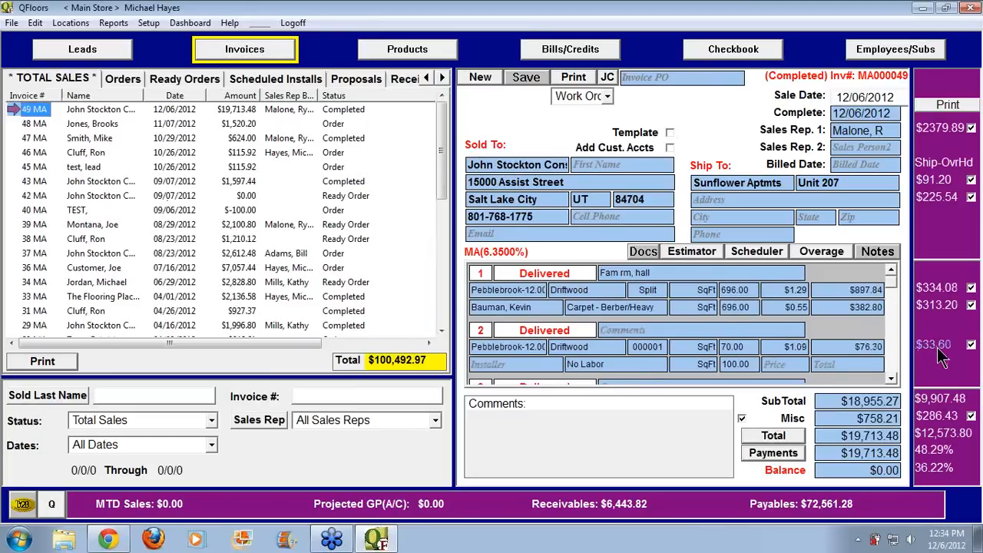
left_click(563, 50)
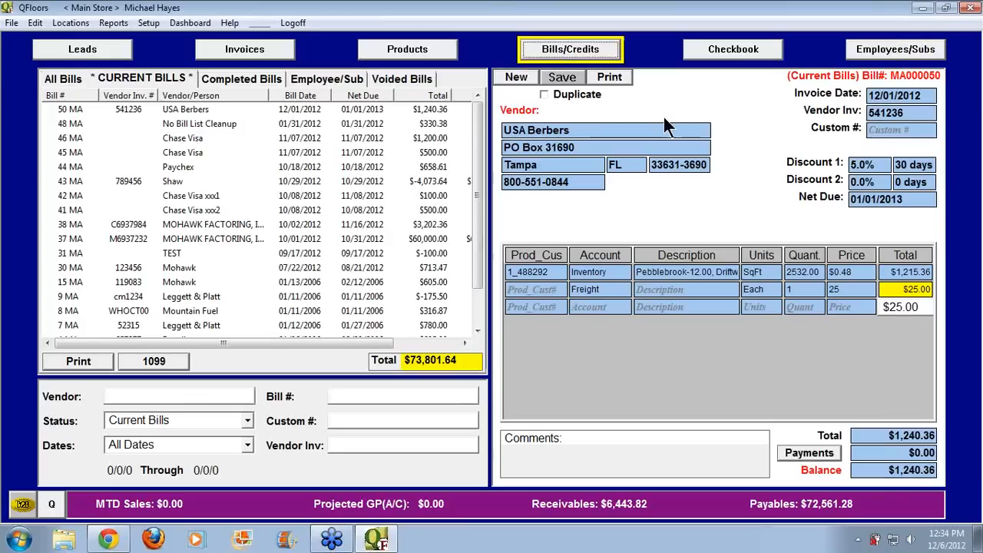
left_click(848, 273)
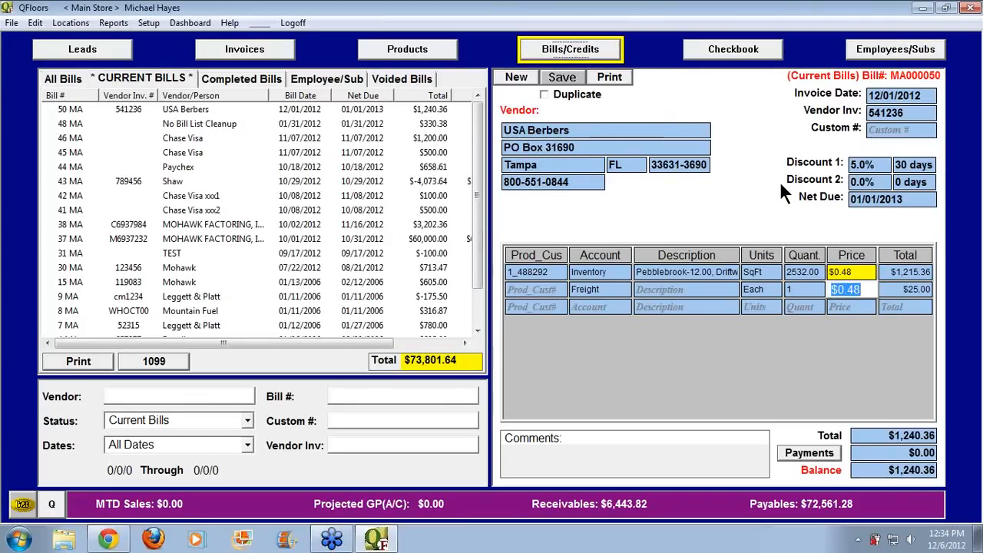
type(".50")
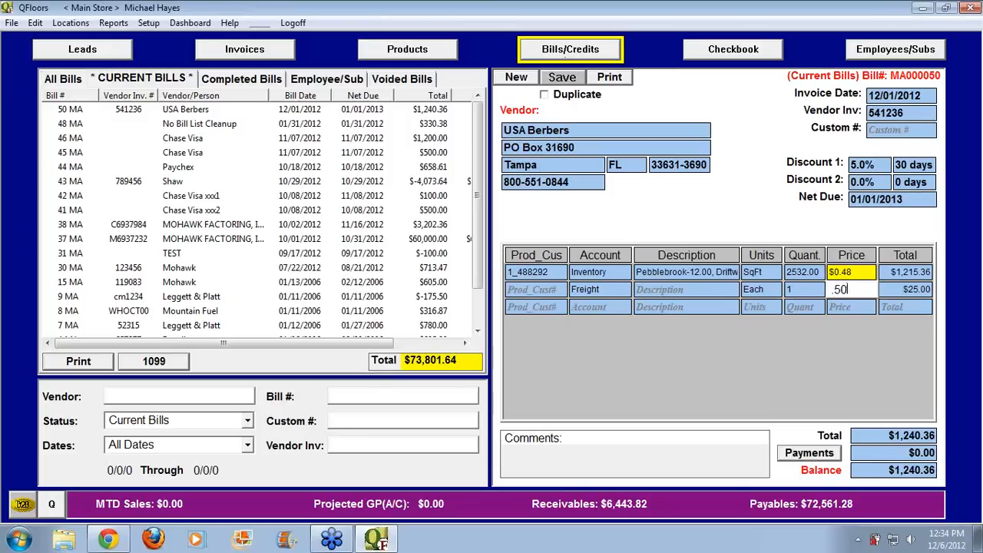
key("Tab")
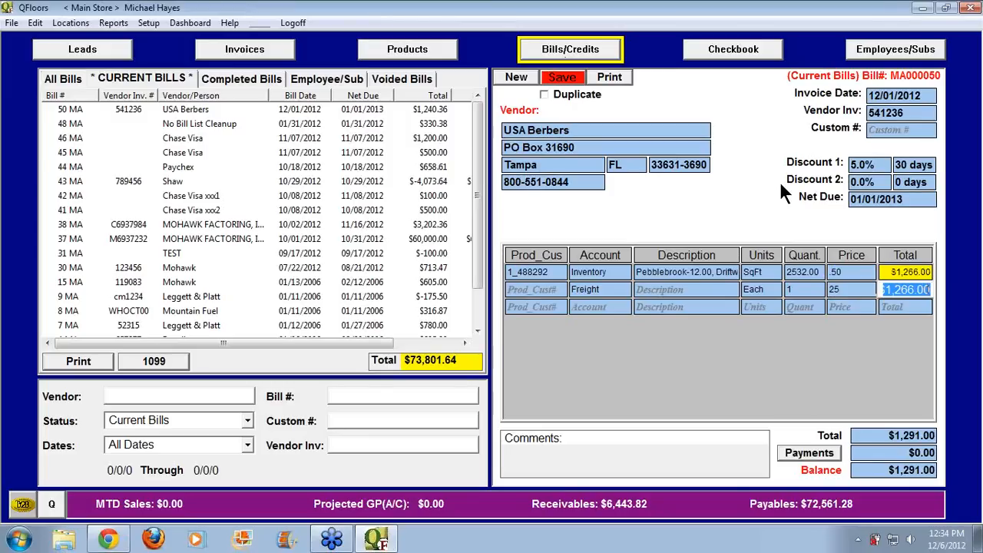
Save bill MA000050, update the PO cost to match, and acknowledge the job-cost warnings for invoices 29, 33 and one more
left_click(570, 78)
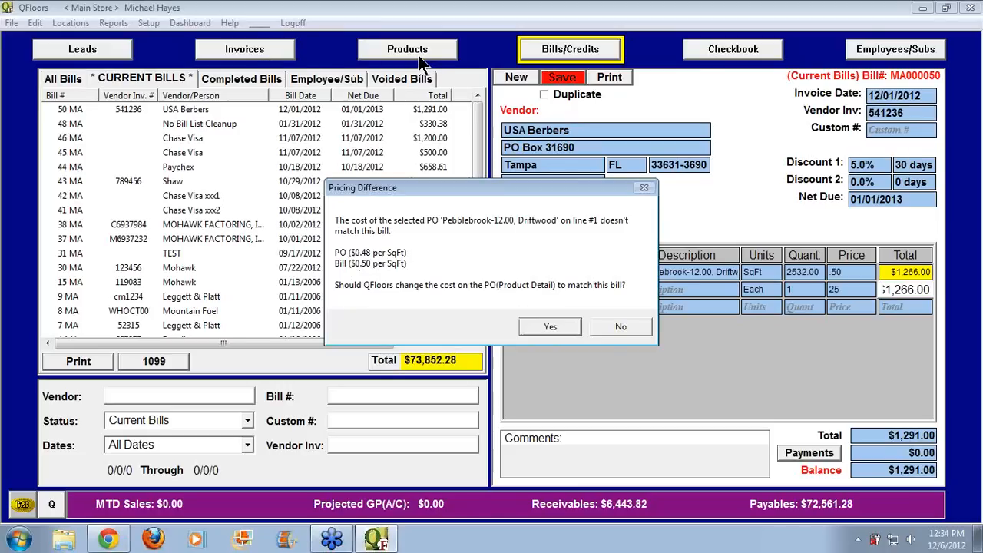
left_click(548, 327)
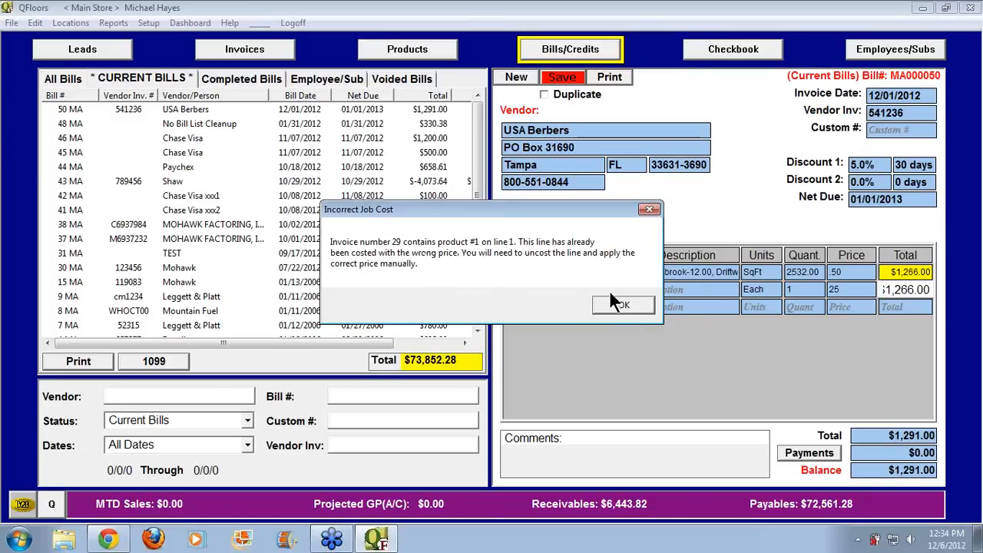
left_click(628, 304)
left_click(636, 304)
left_click(631, 305)
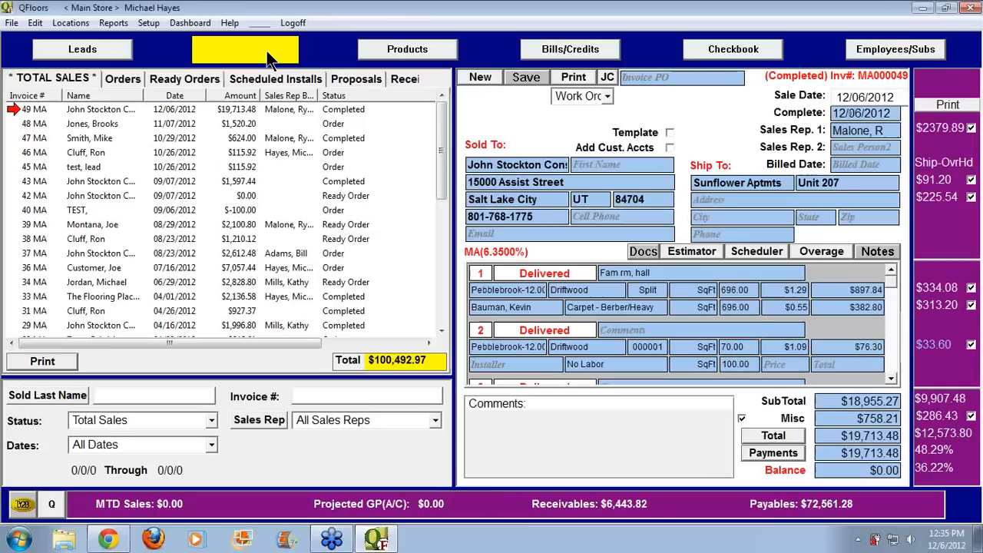
On invoice 49, reverse the $33.60 charge and set line 2 back to Ready
left_click(266, 51)
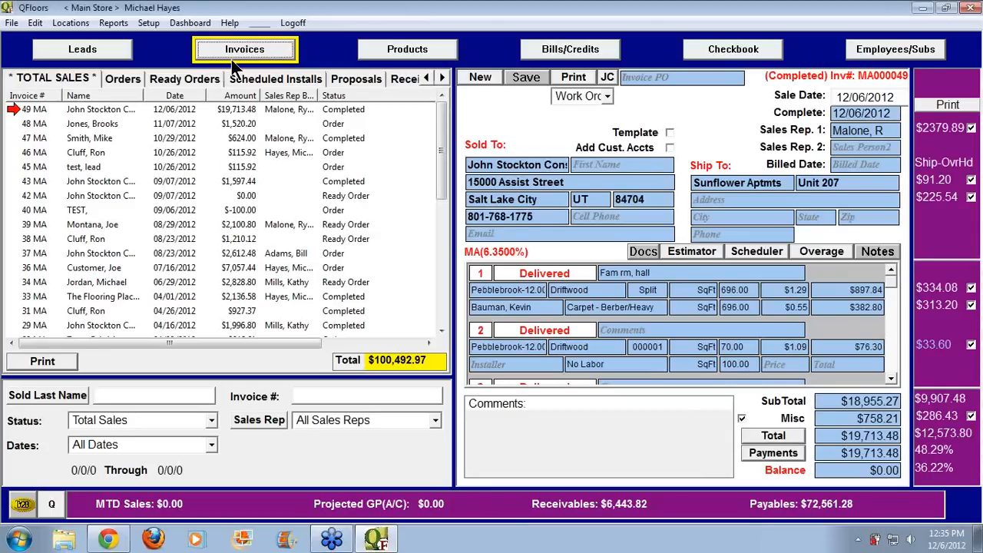
left_click(33, 110)
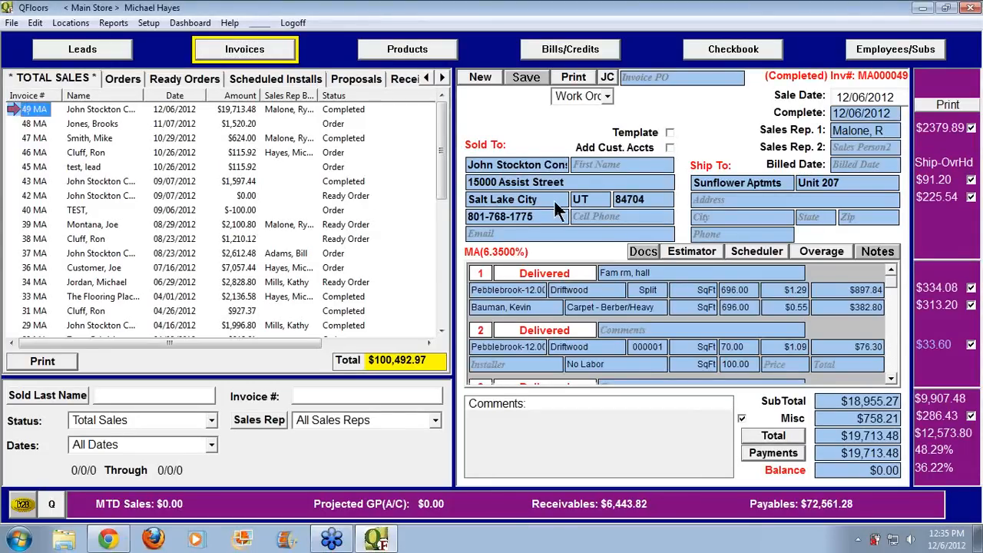
left_click(970, 345)
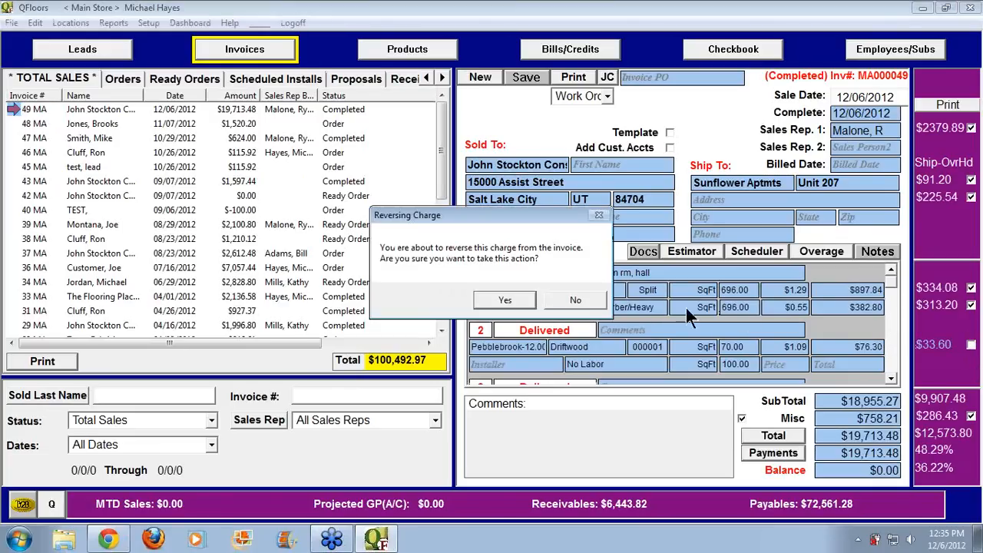
left_click(506, 299)
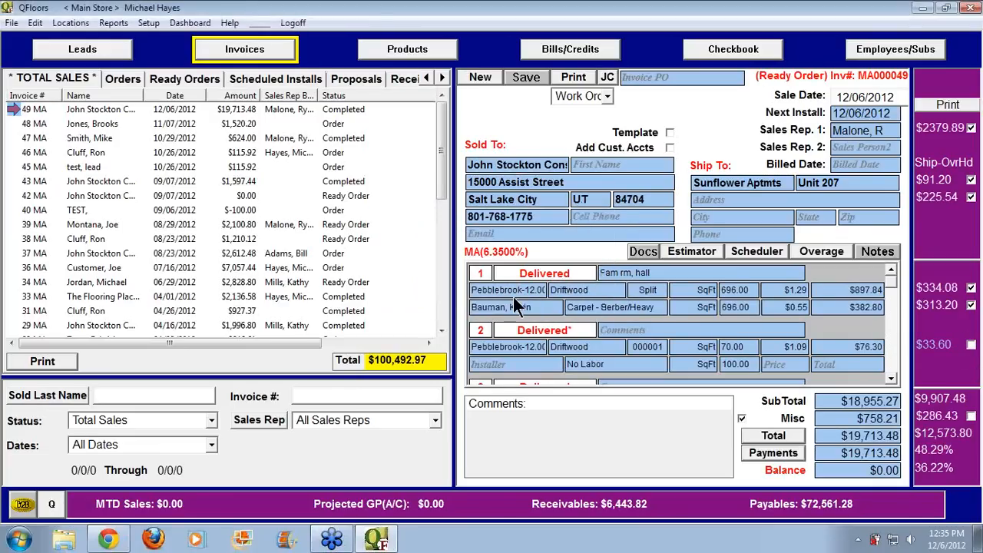
left_click(530, 336)
left_click(603, 347)
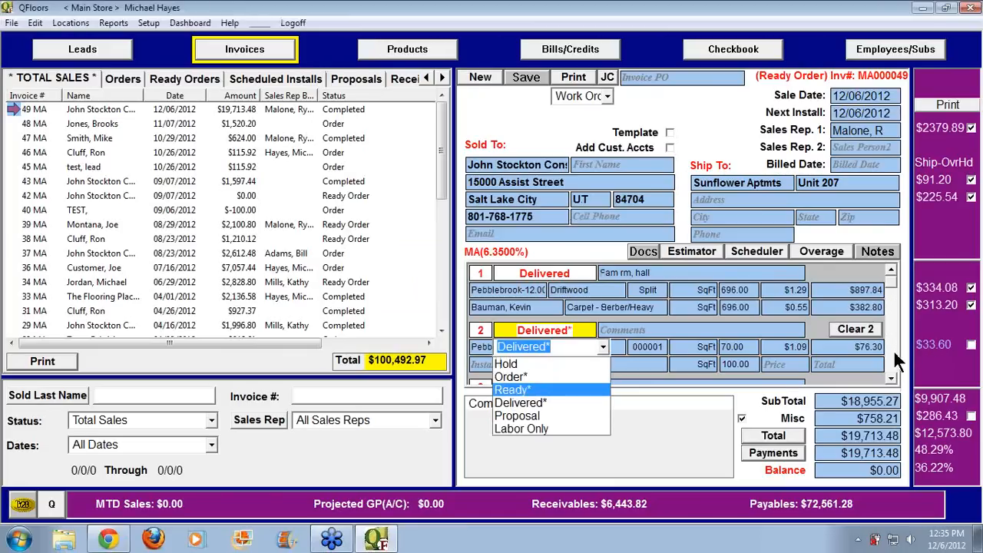
left_click(564, 388)
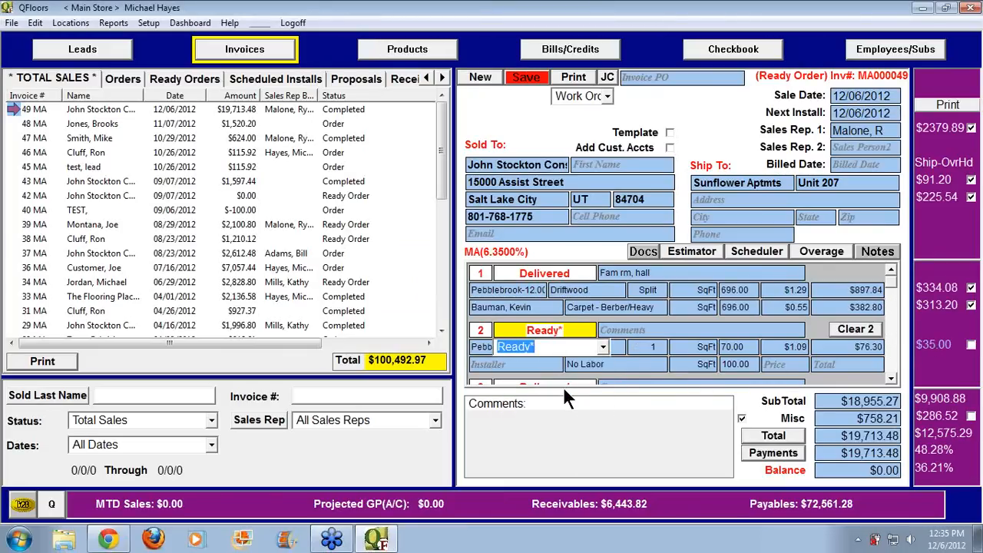
left_click(491, 334)
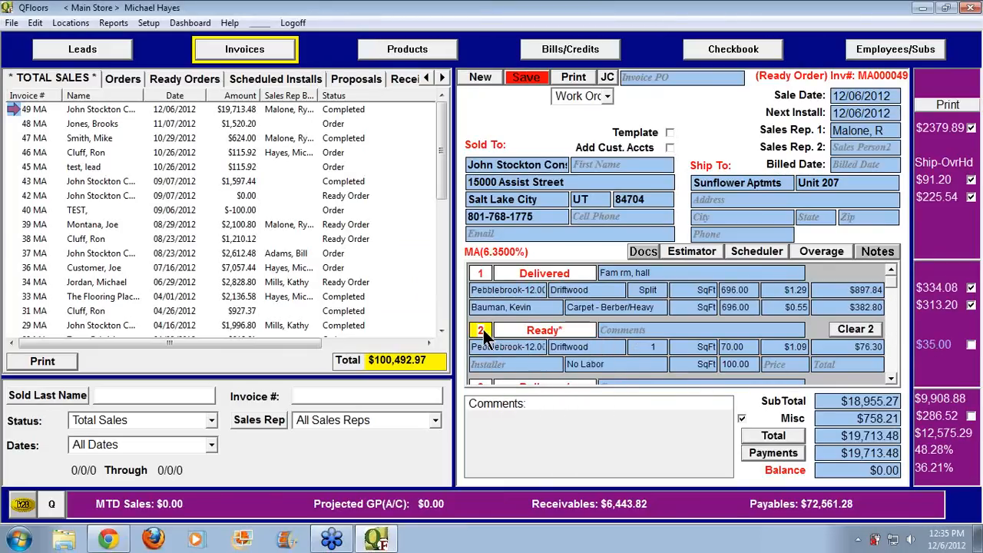
Reverse the $334.08 charge, set line 1 back to Ready*, and save the invoice
left_click(972, 289)
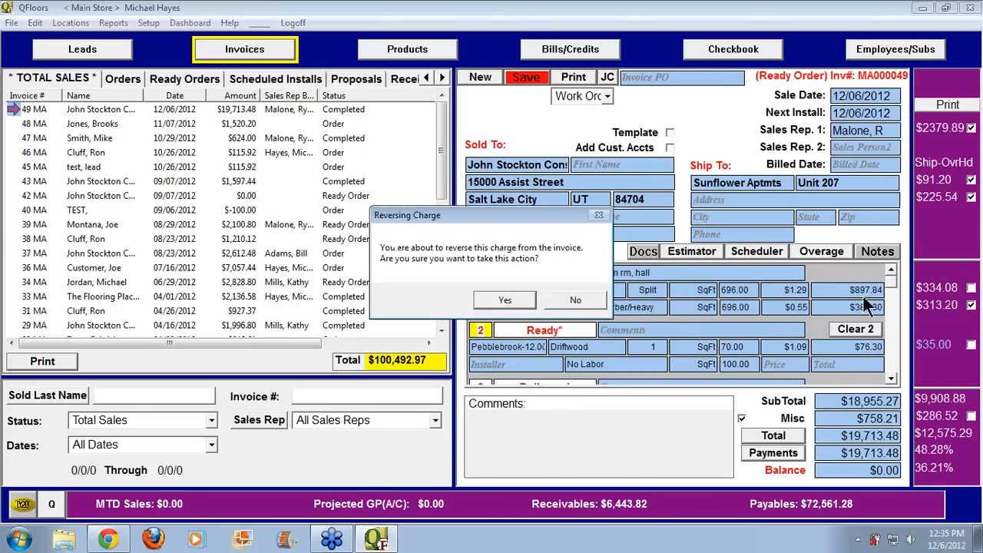
left_click(506, 298)
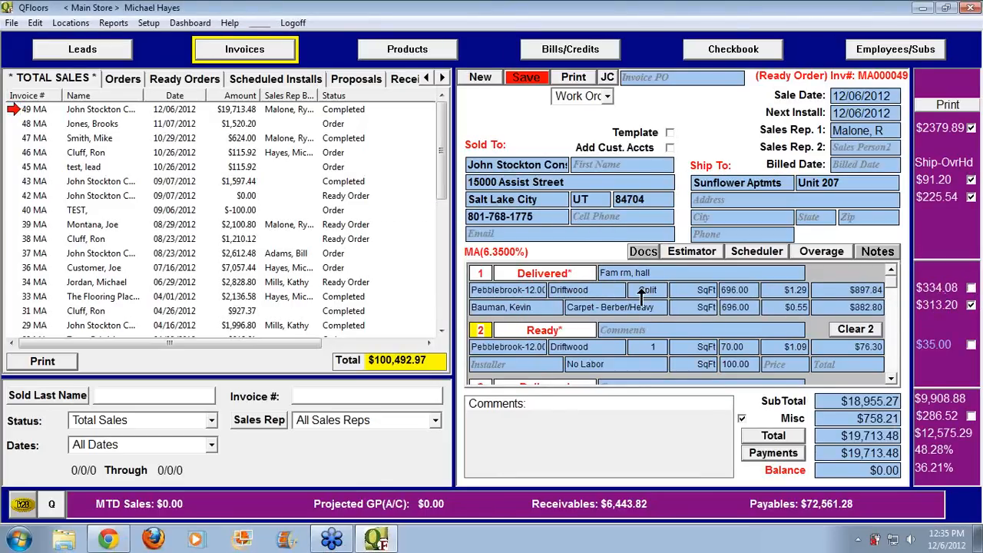
left_click(584, 274)
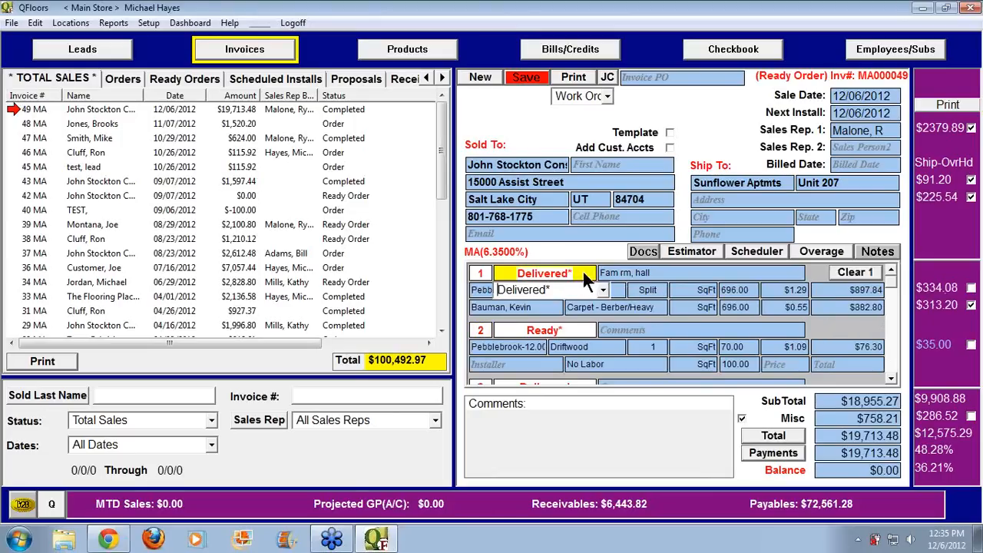
left_click(603, 291)
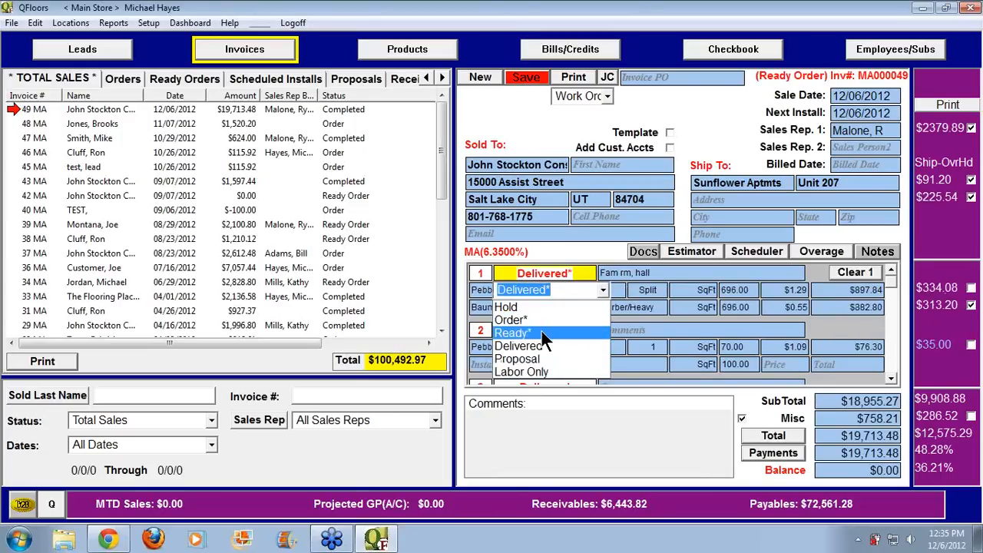
left_click(541, 331)
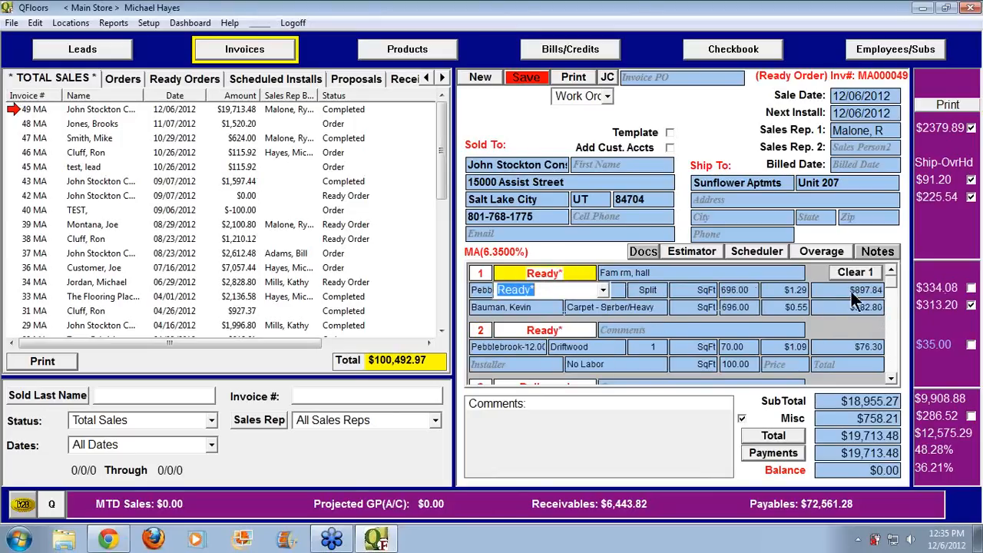
left_click(525, 77)
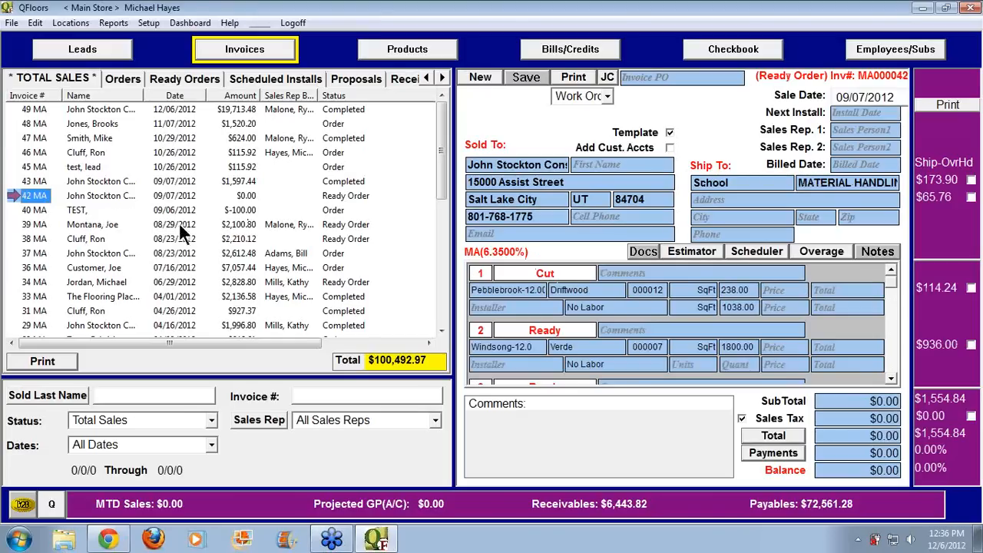
Change invoice MA000038's line status to Proposal and save it as a proposal
left_click(25, 239)
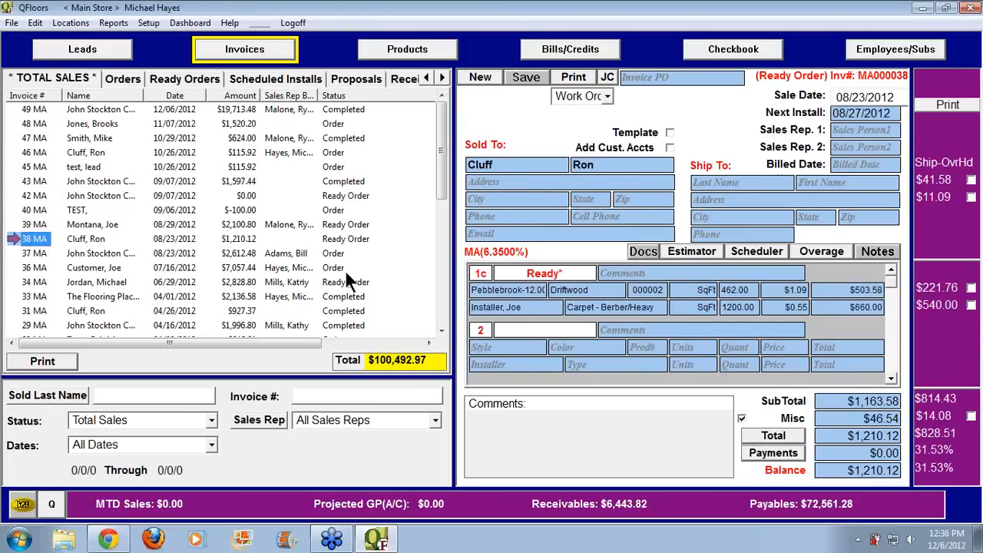
left_click(580, 273)
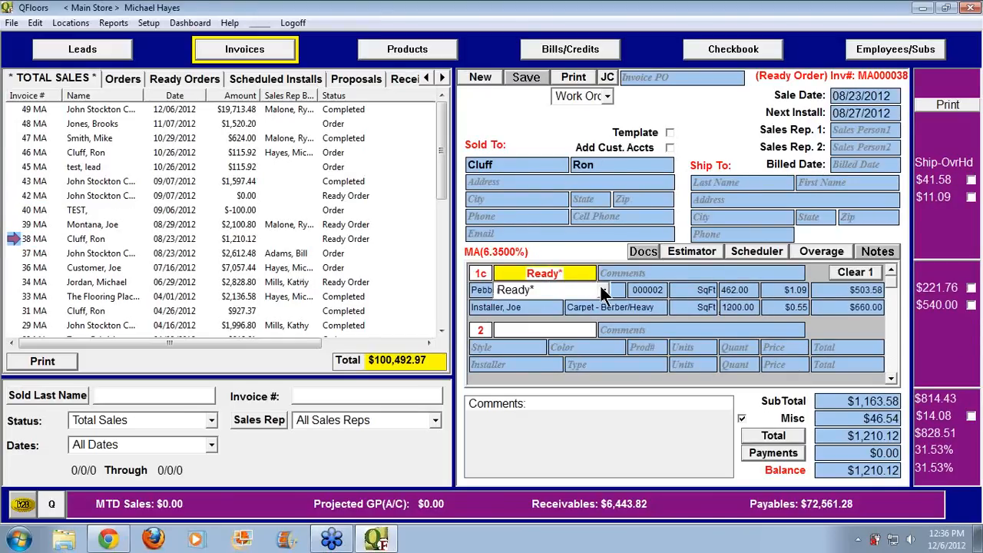
left_click(588, 291)
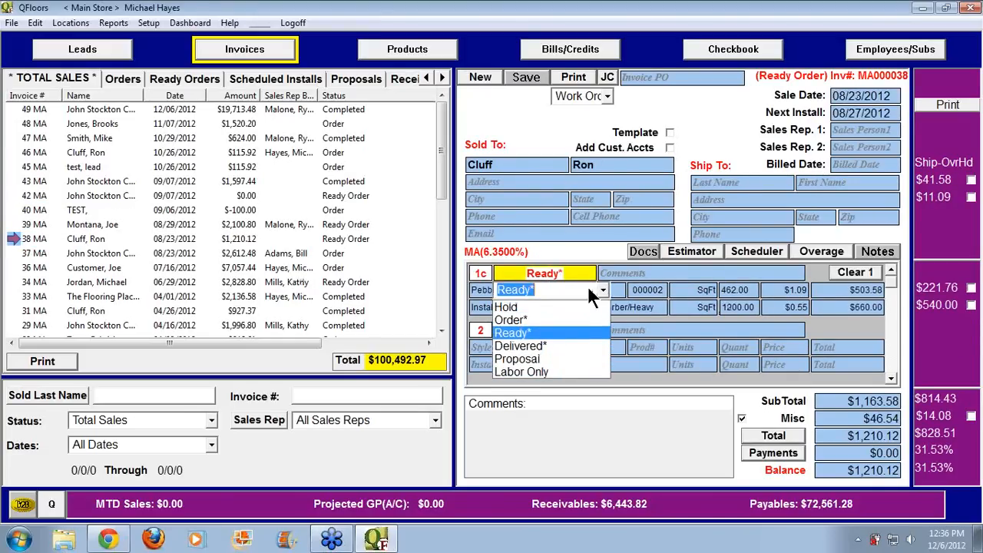
left_click(549, 358)
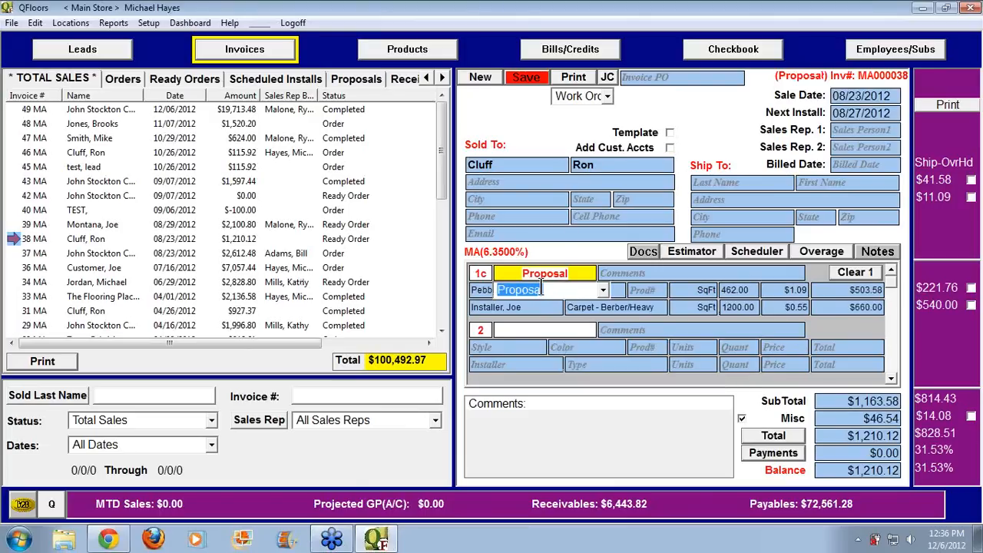
left_click(528, 79)
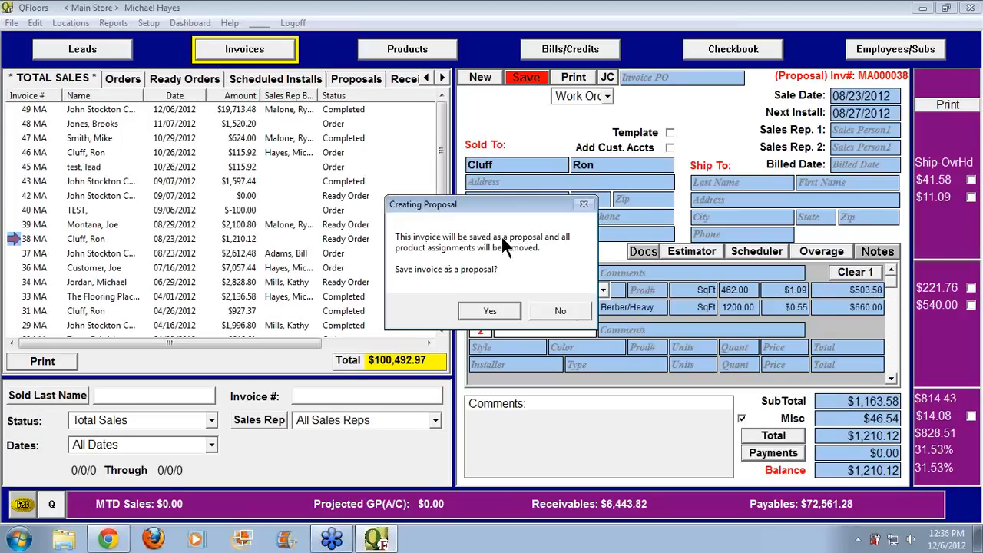
left_click(490, 311)
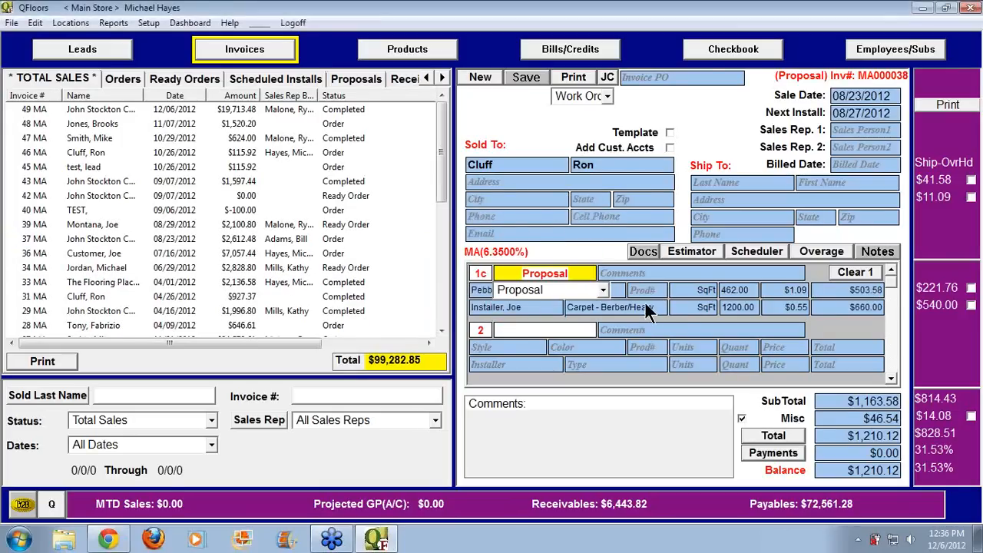
Convert proposal 38 to an order by setting its lines to Order* status
left_click(358, 78)
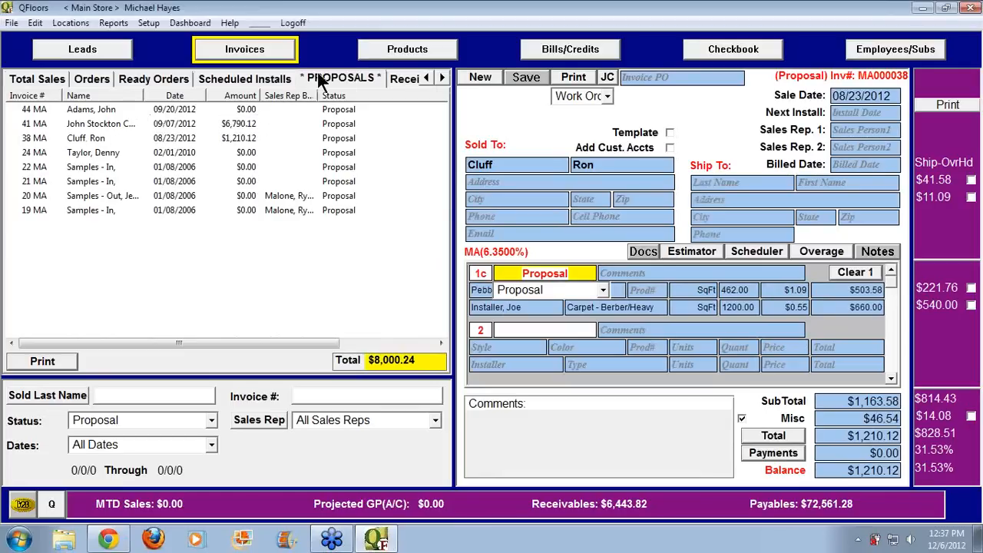
left_click(34, 138)
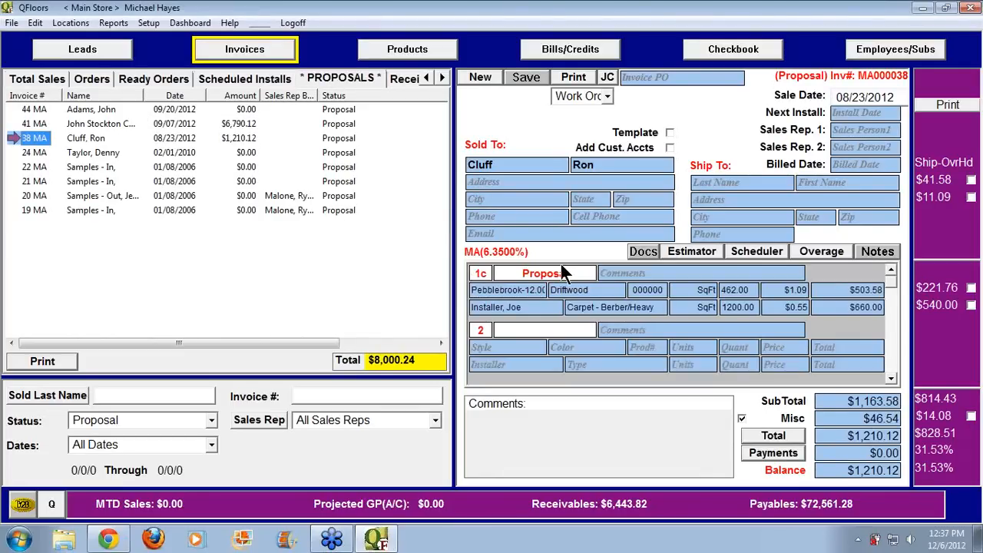
left_click(564, 272)
left_click(603, 289)
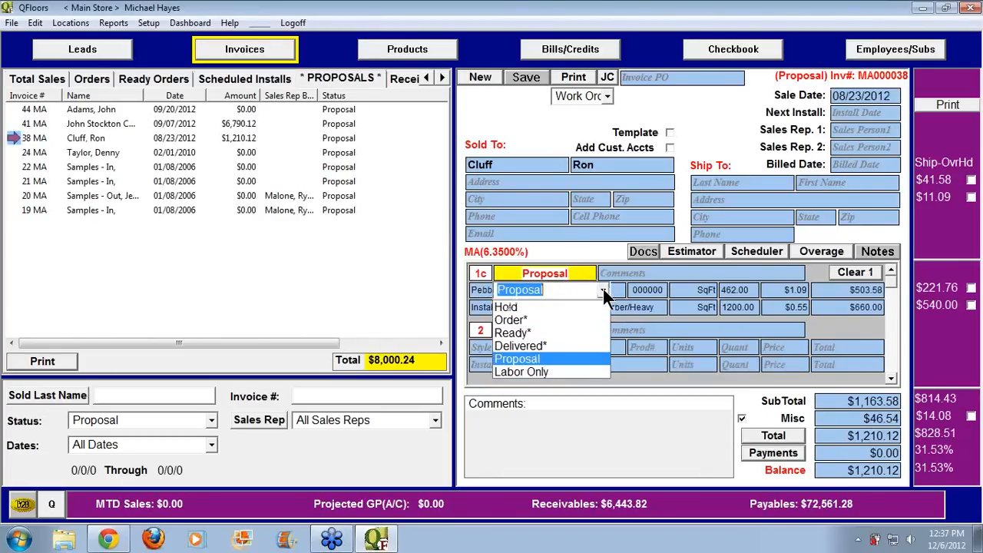
left_click(572, 319)
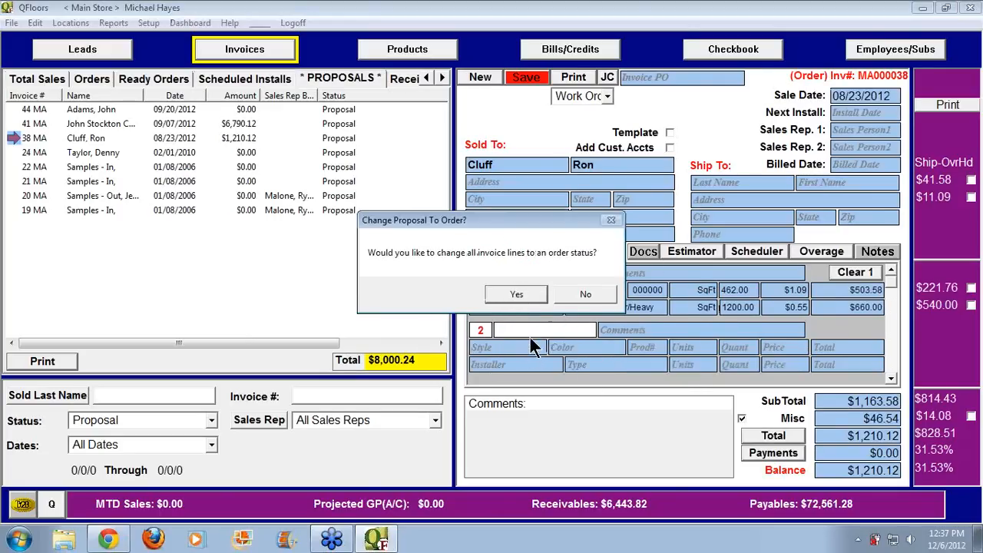
left_click(517, 296)
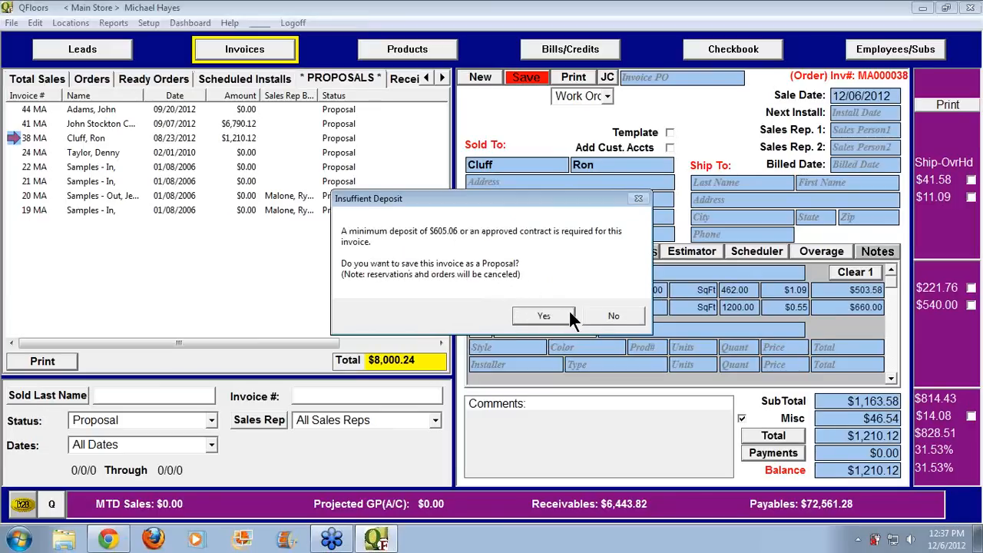
left_click(601, 311)
Record a $1,200.00 check payment on invoice 38, leaving a $10.12 balance
left_click(774, 452)
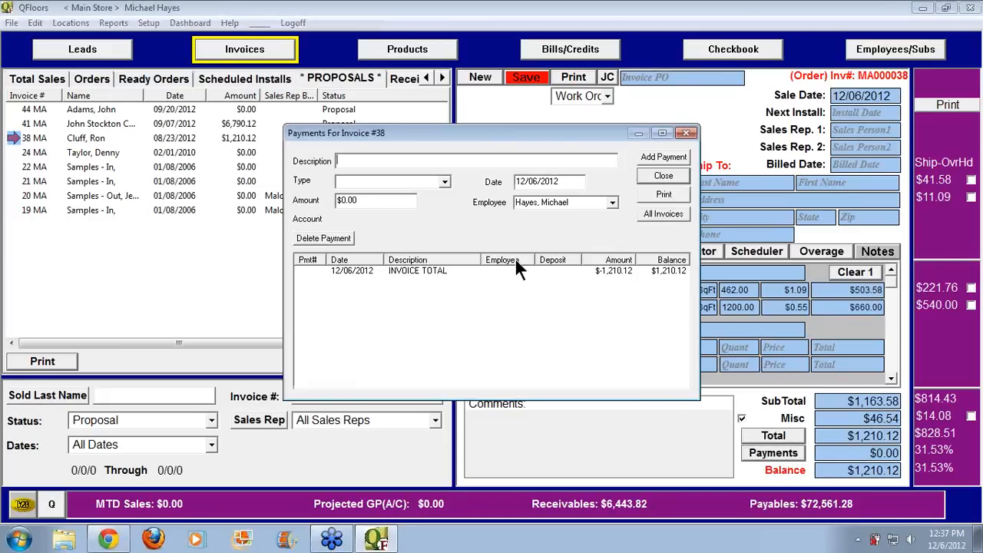
left_click(443, 184)
left_click(373, 191)
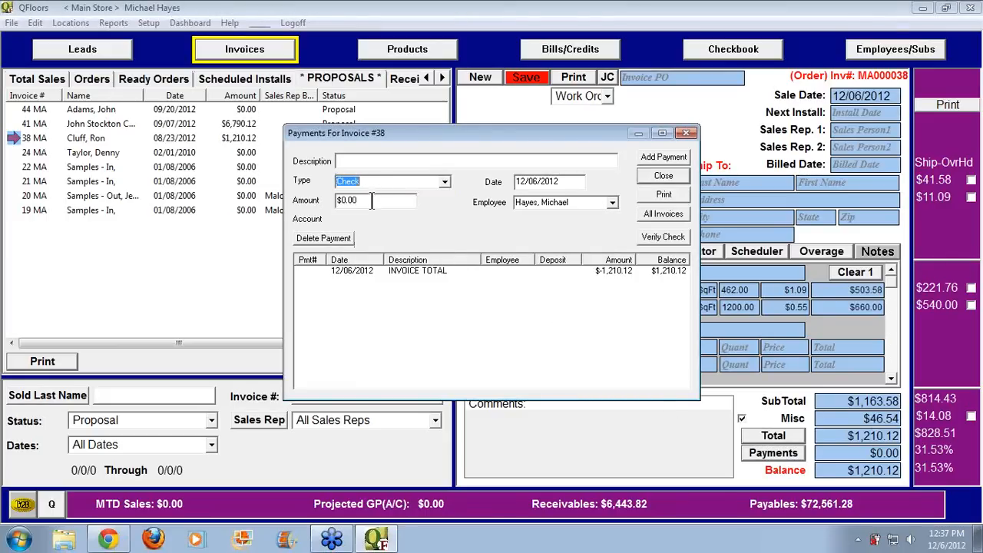
left_click(336, 200)
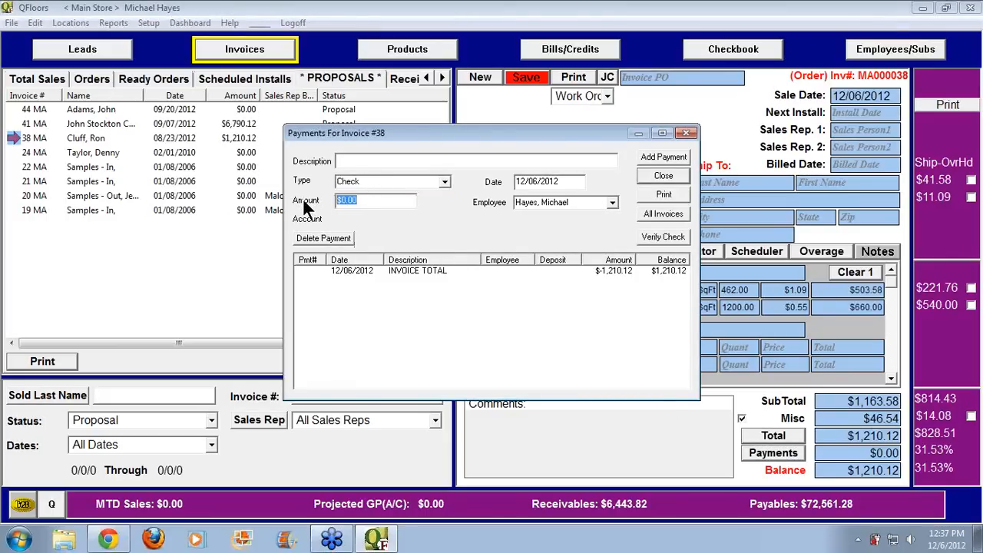
type("1220")
key("Tab")
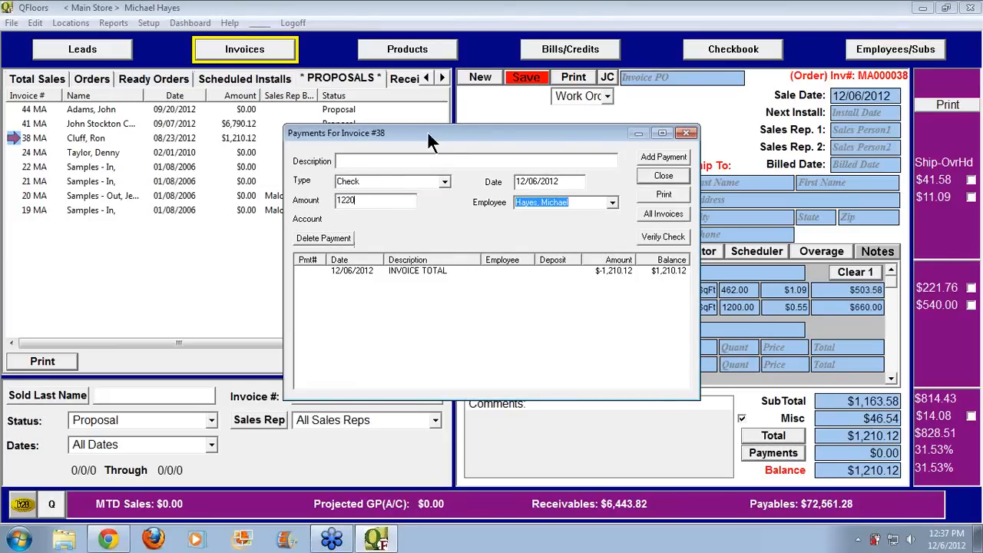
left_click(683, 158)
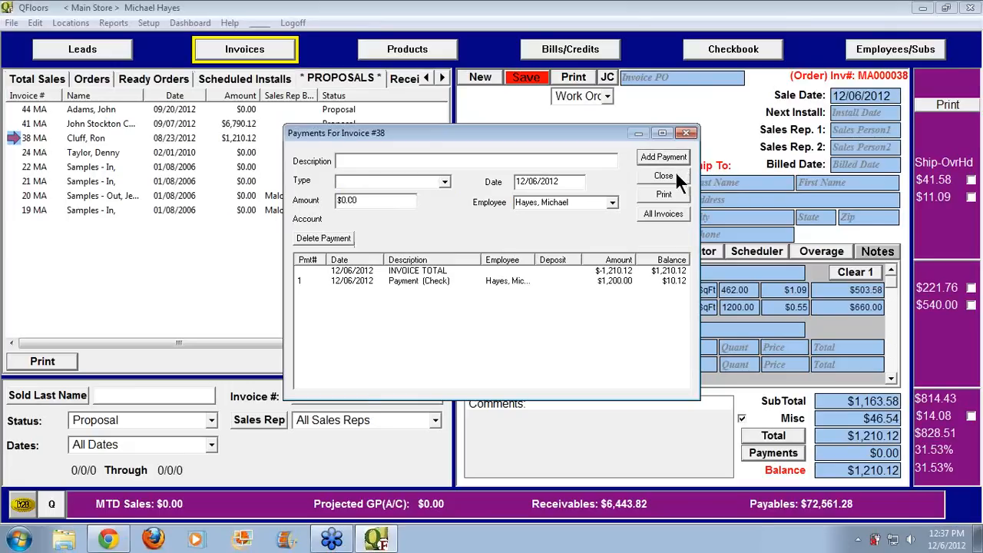
left_click(674, 174)
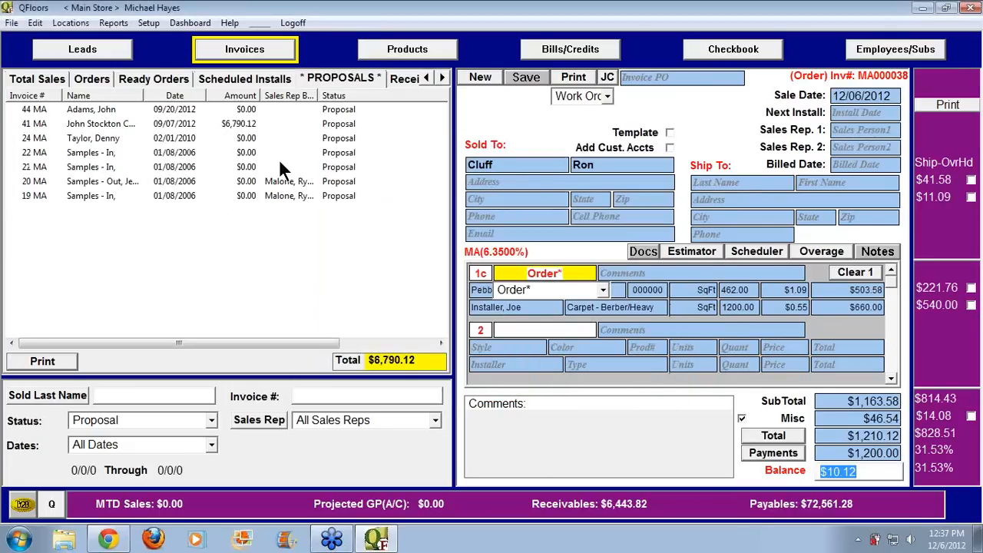
In the full sales list, set invoice 38's first line to Hold and save
left_click(41, 80)
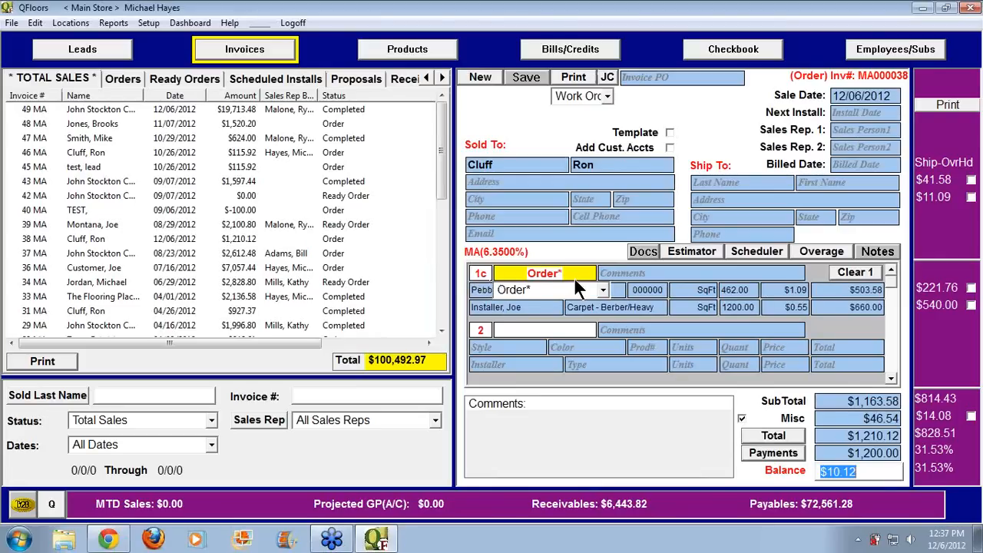
left_click(603, 290)
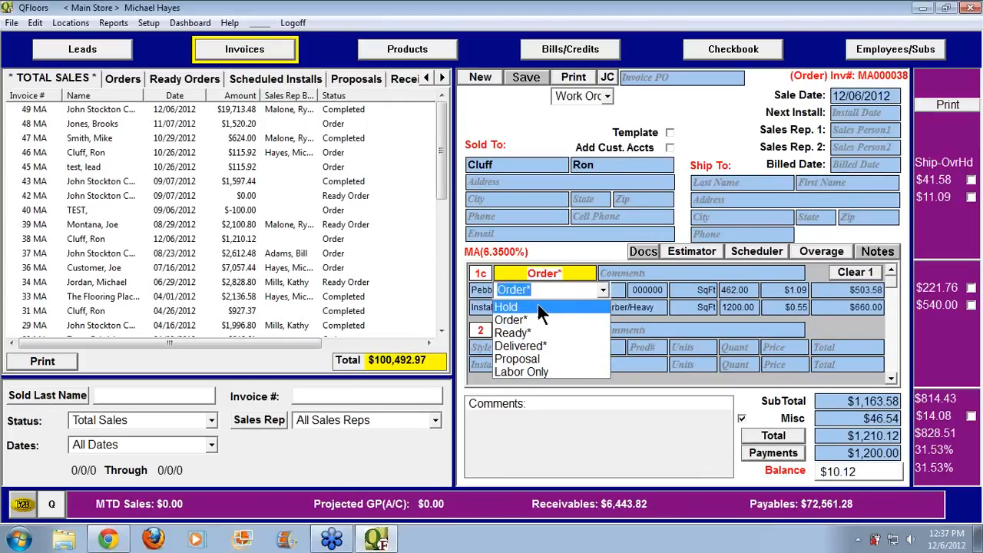
left_click(537, 306)
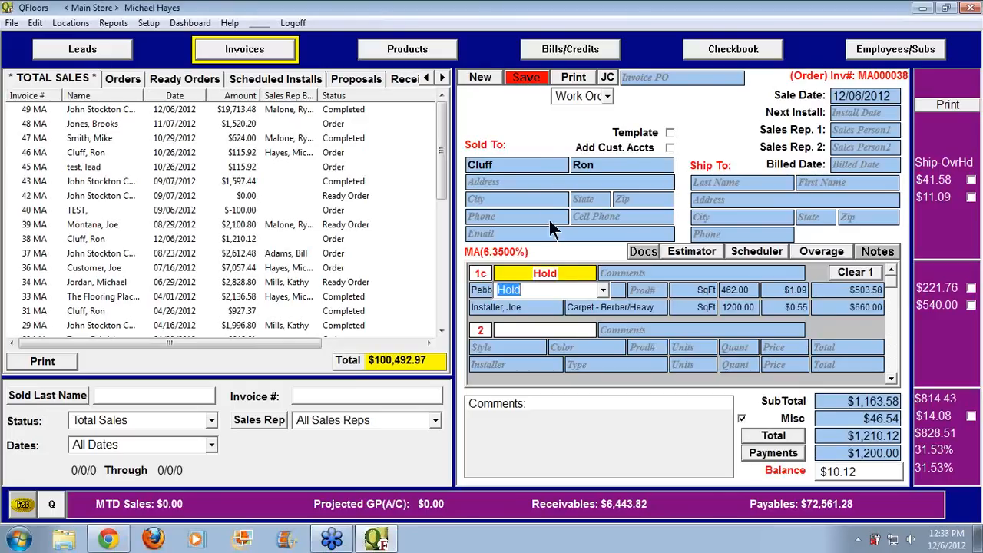
left_click(527, 78)
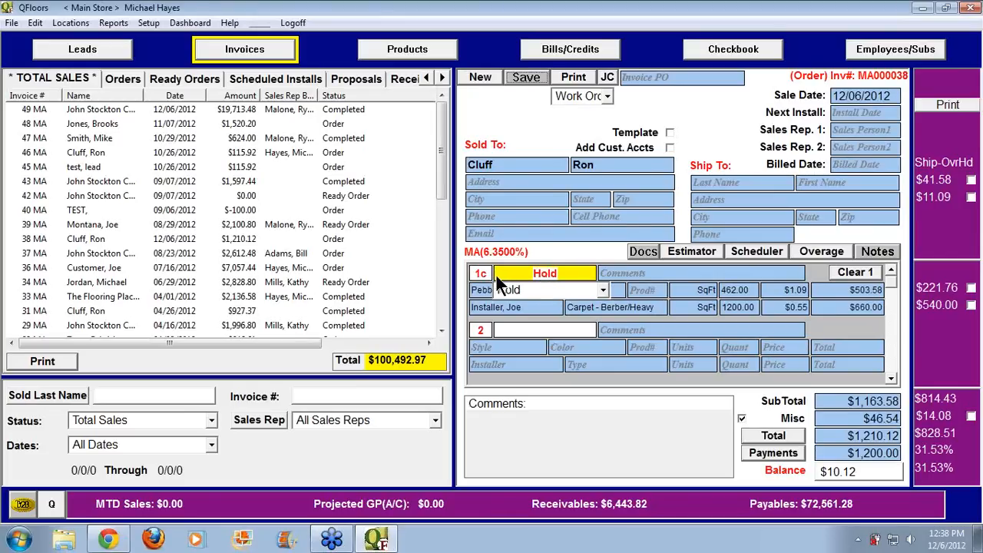
Change the line back to Order* status and save invoice MA000038 again
left_click(603, 291)
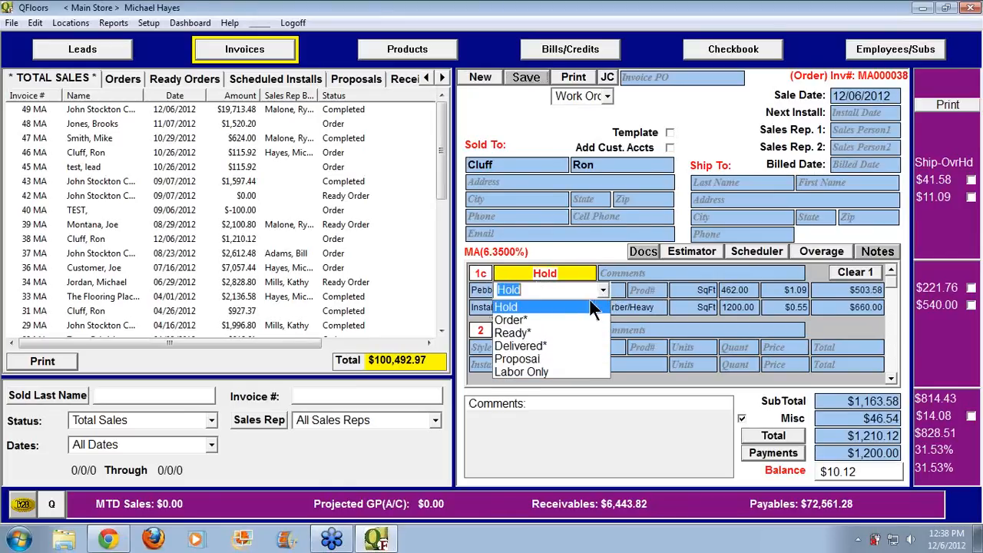
left_click(541, 320)
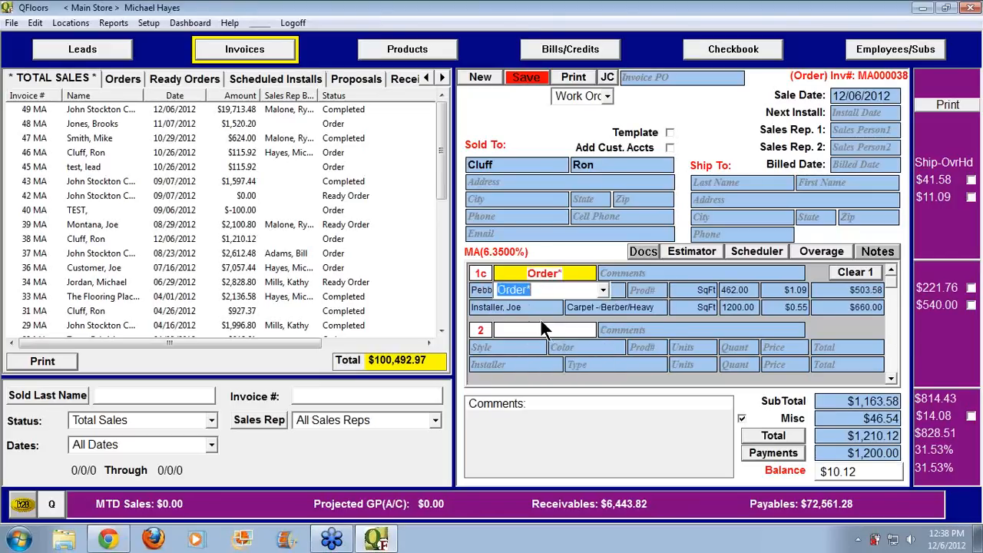
left_click(527, 79)
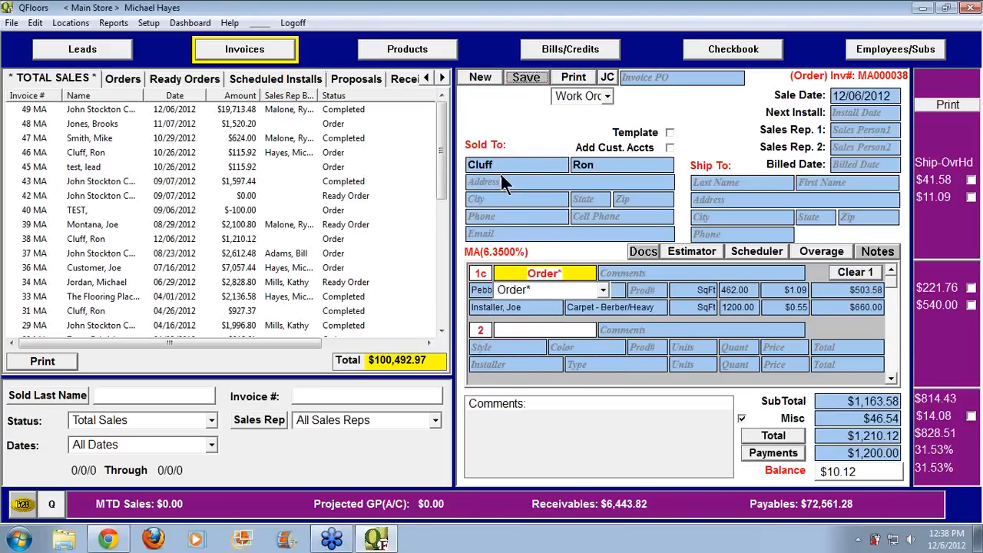